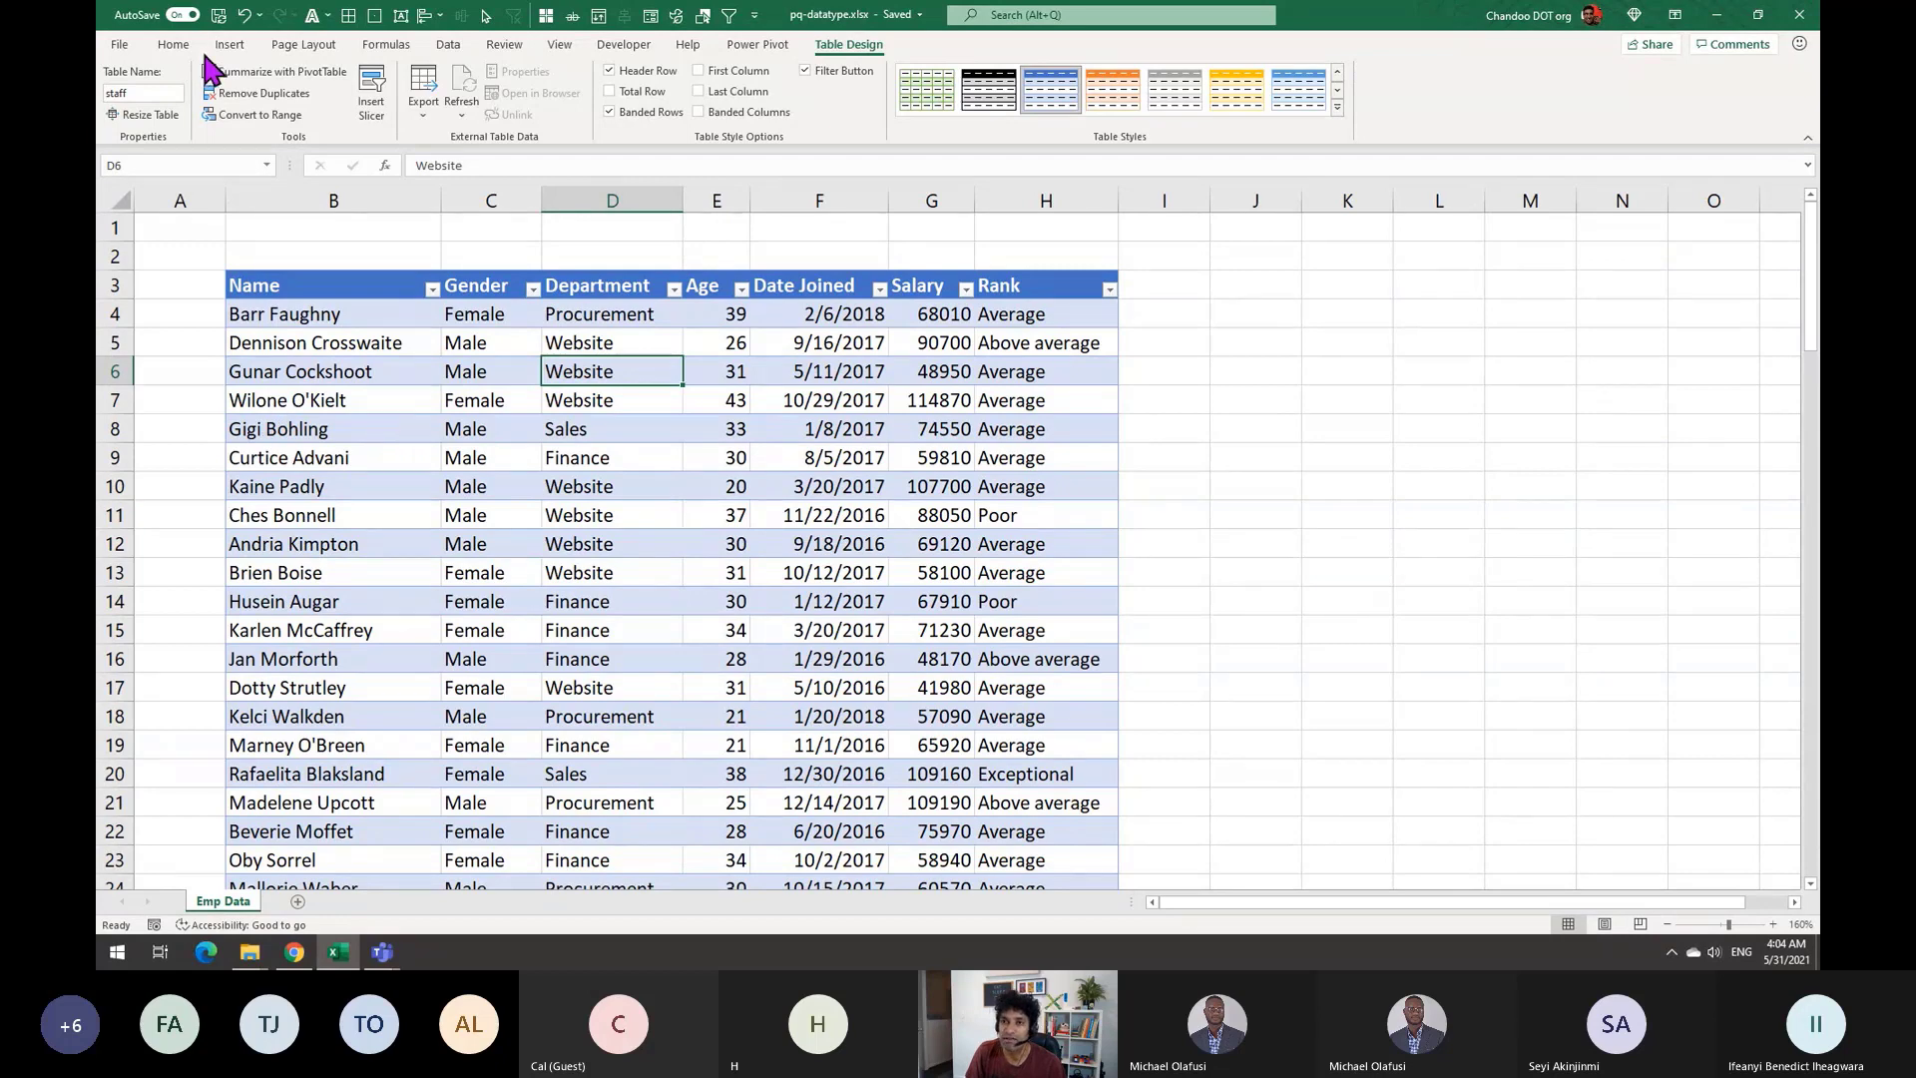
Review the table's Name, Gender, Department, Age, Date Joined, Salary and Rank columns
left_click(175, 45)
left_click(362, 284)
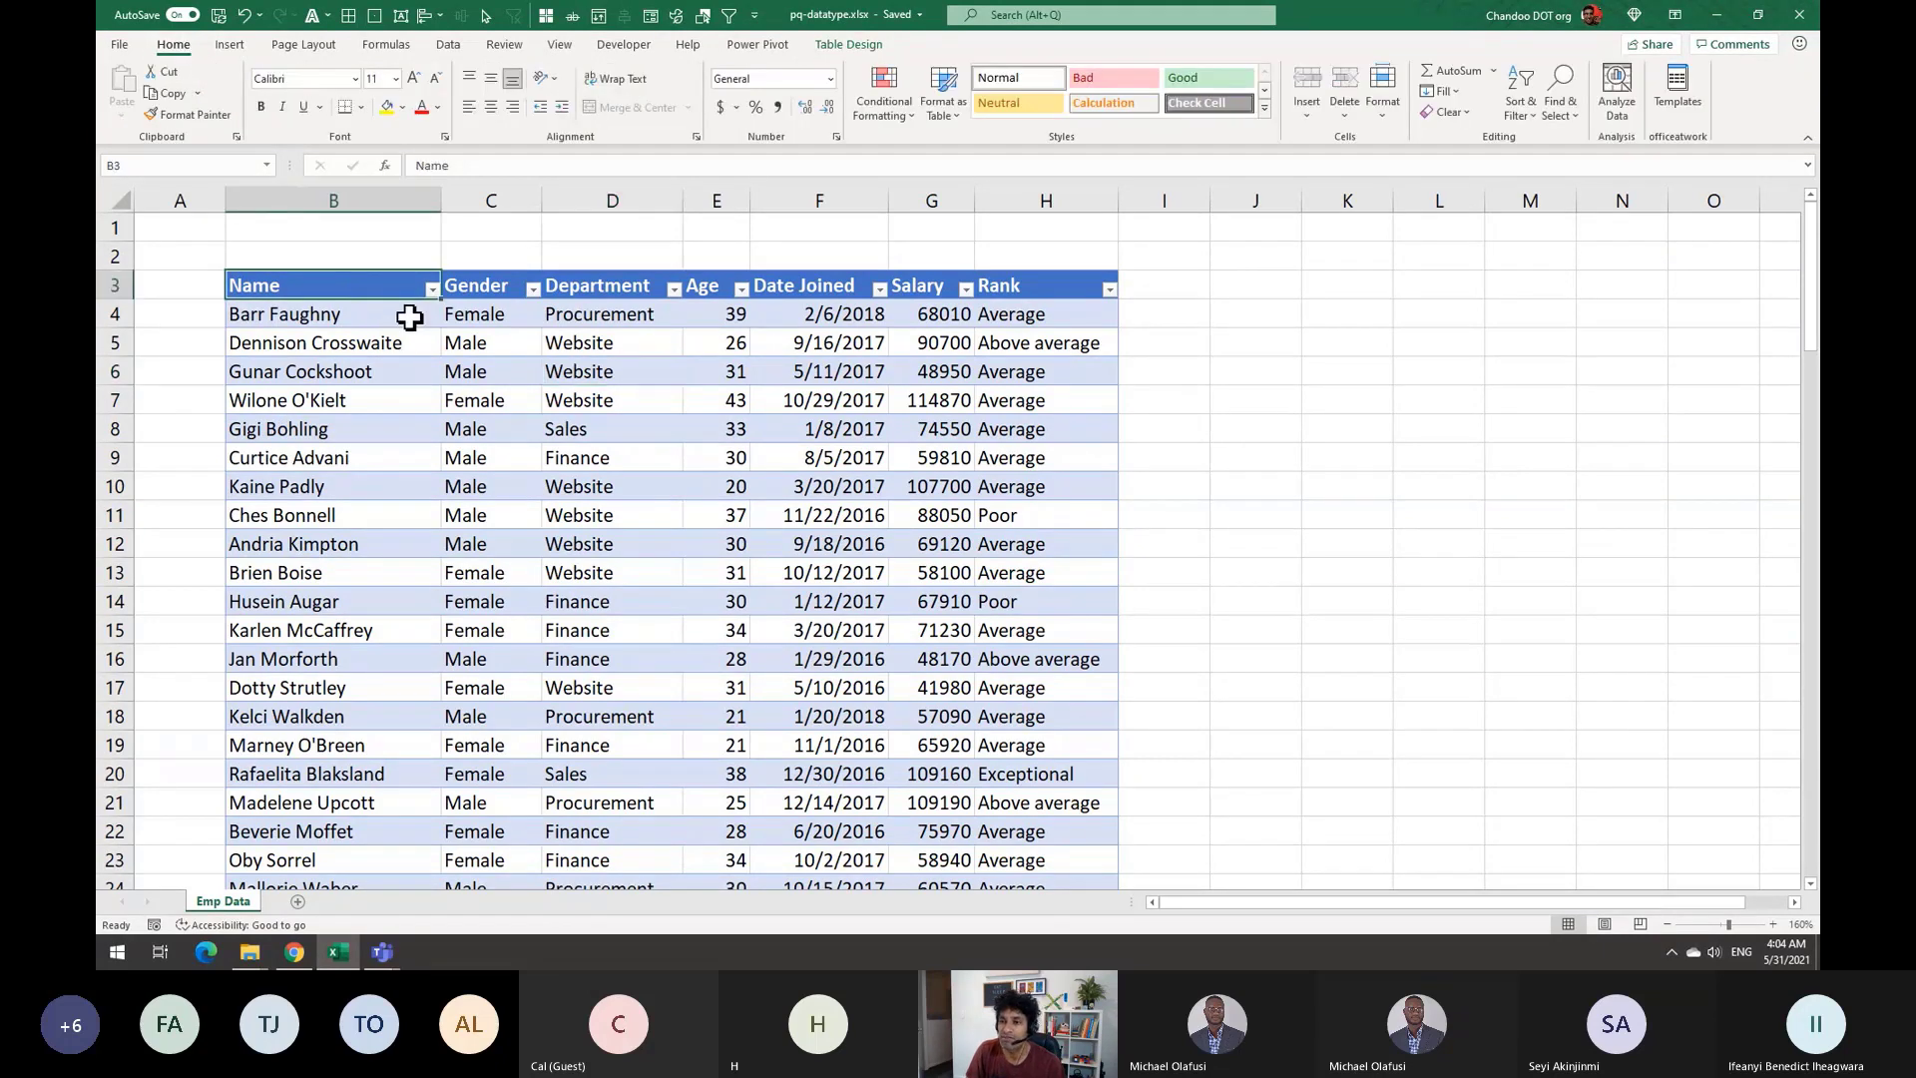
left_click(502, 281)
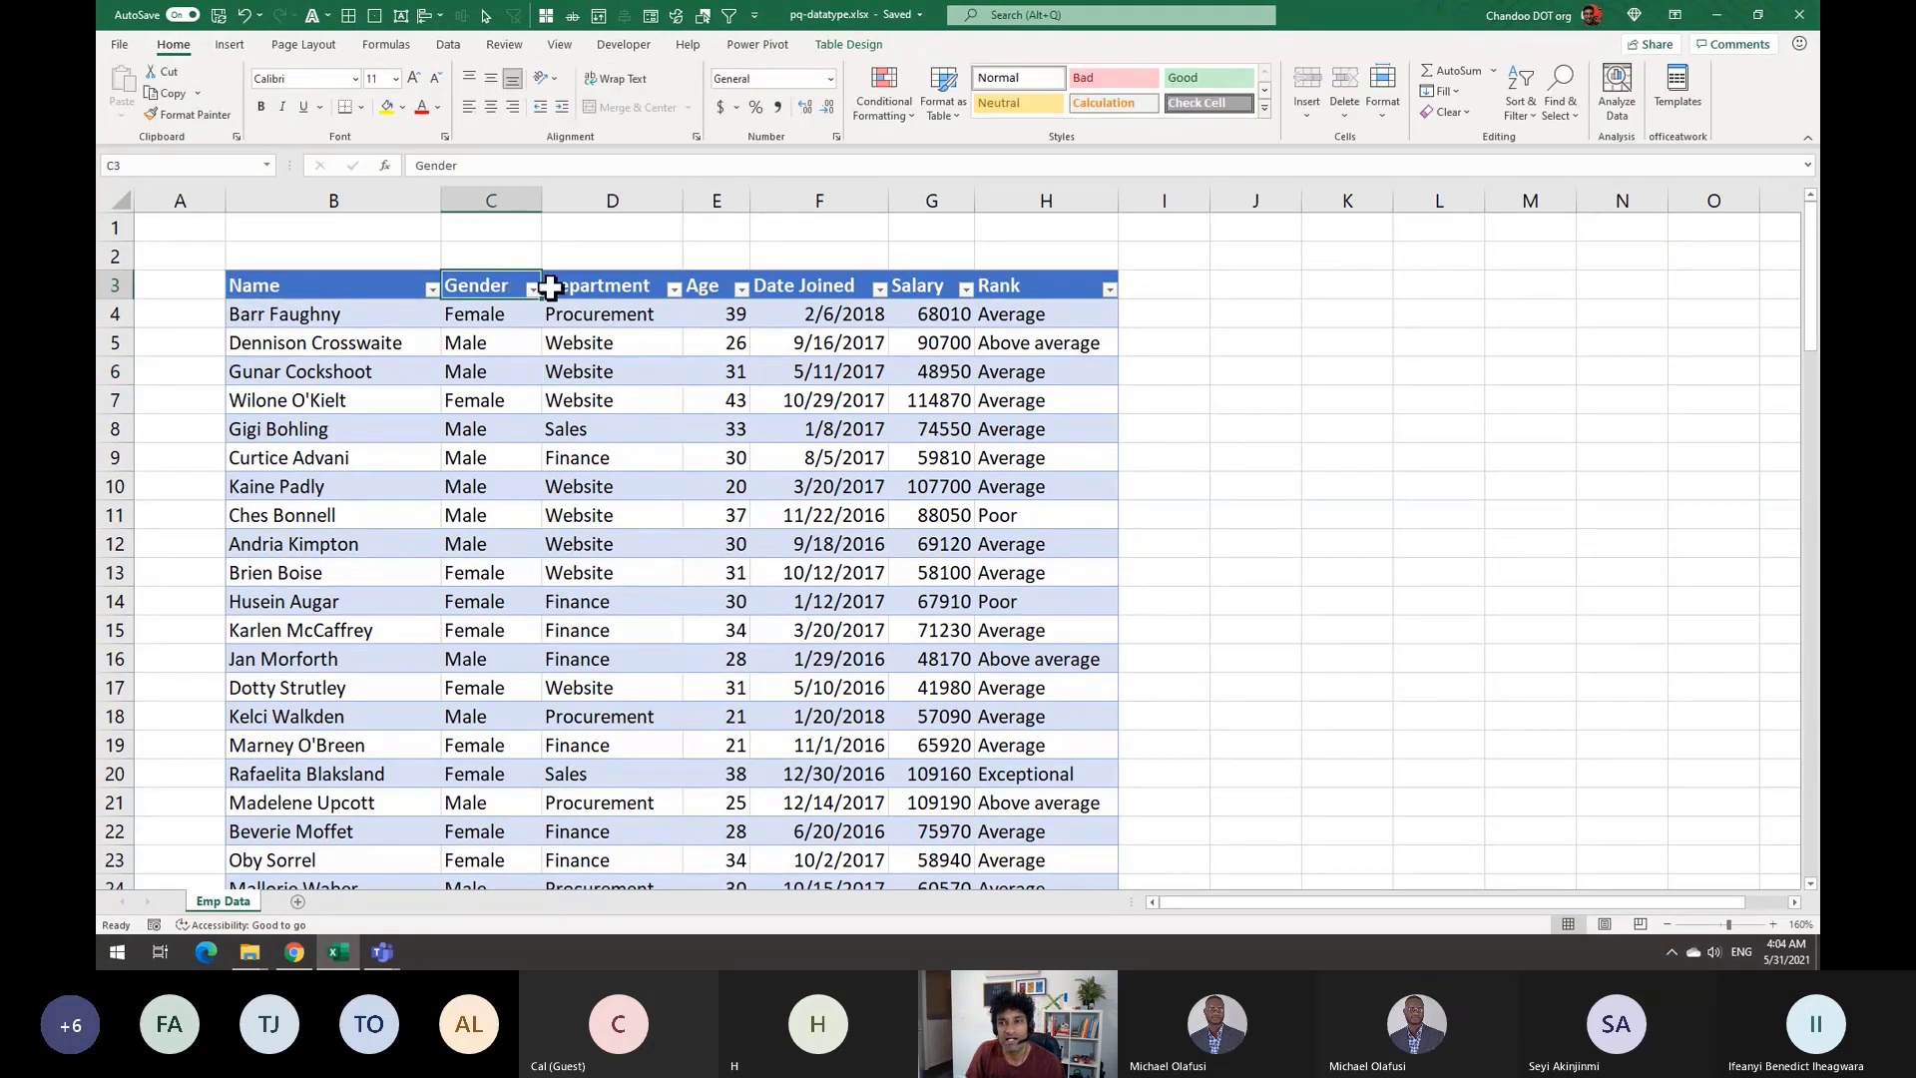
left_click(627, 285)
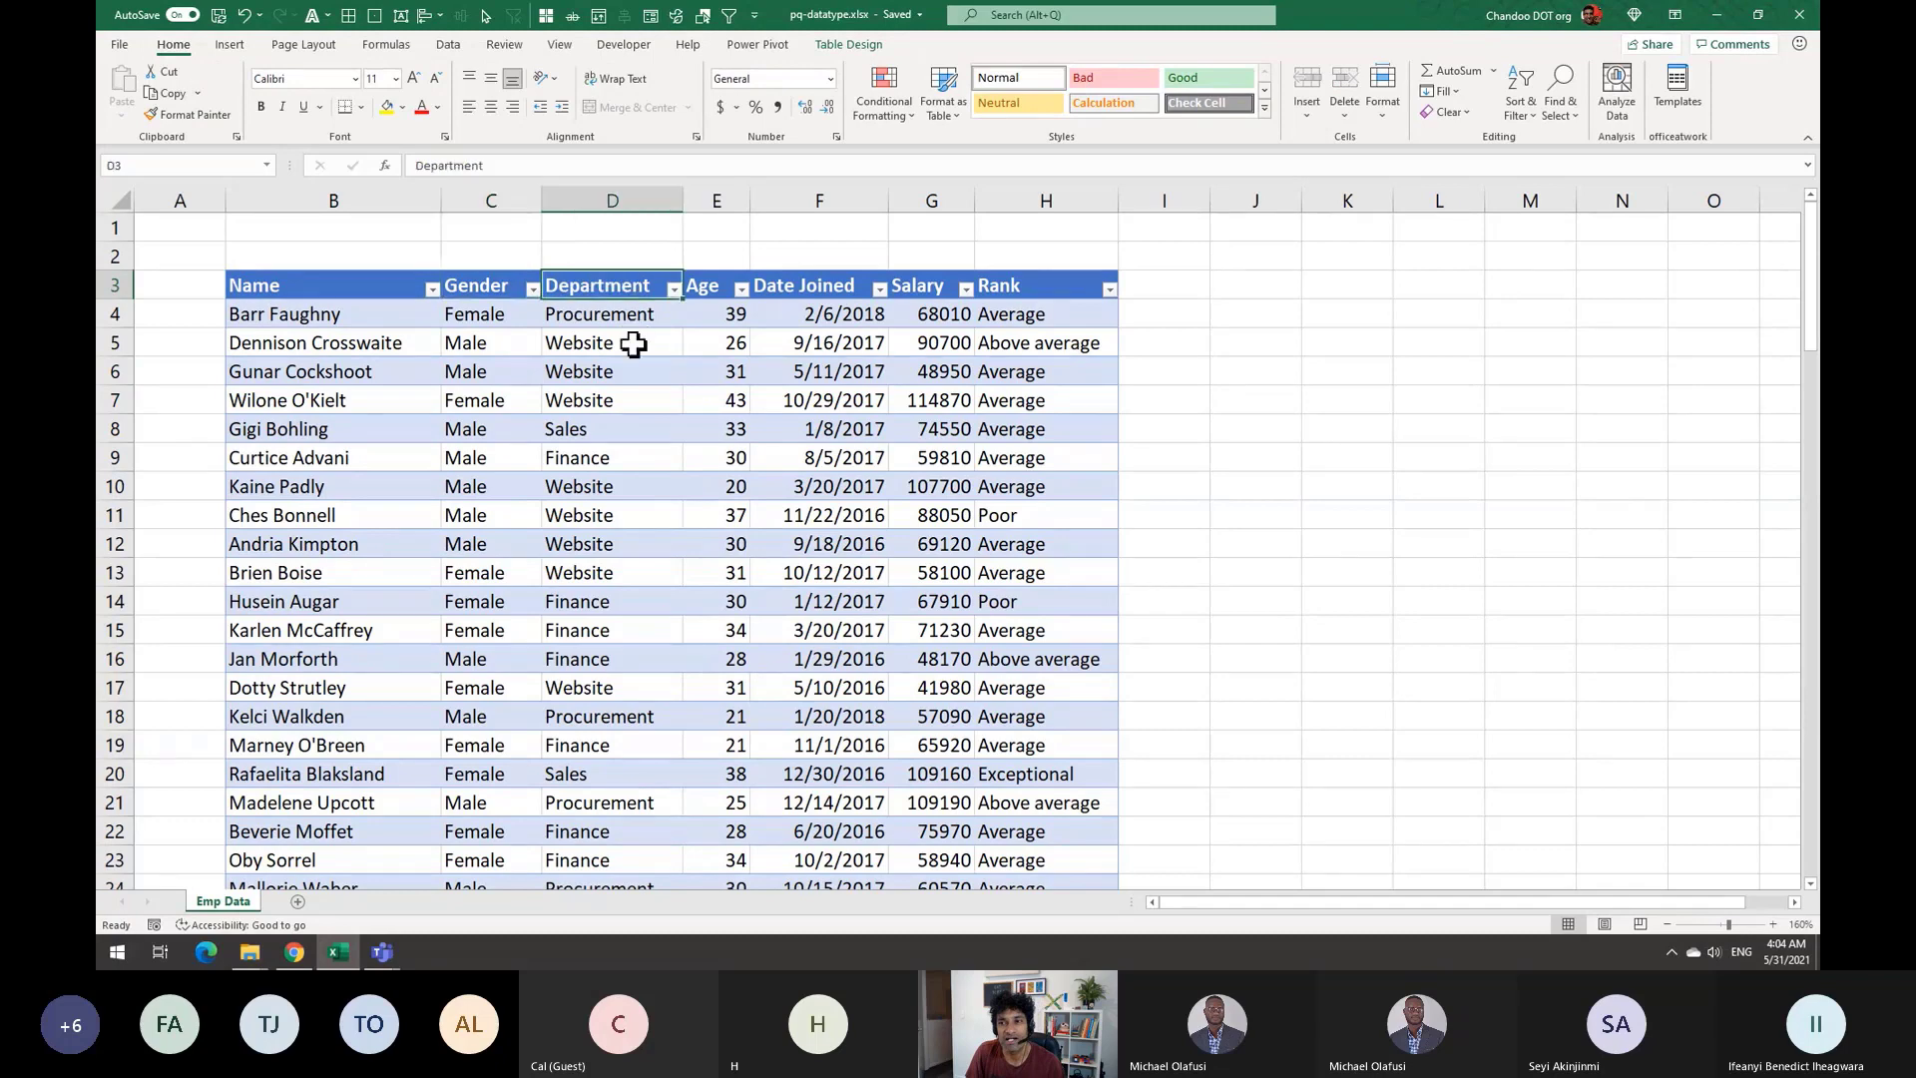
left_click(712, 285)
left_click(853, 284)
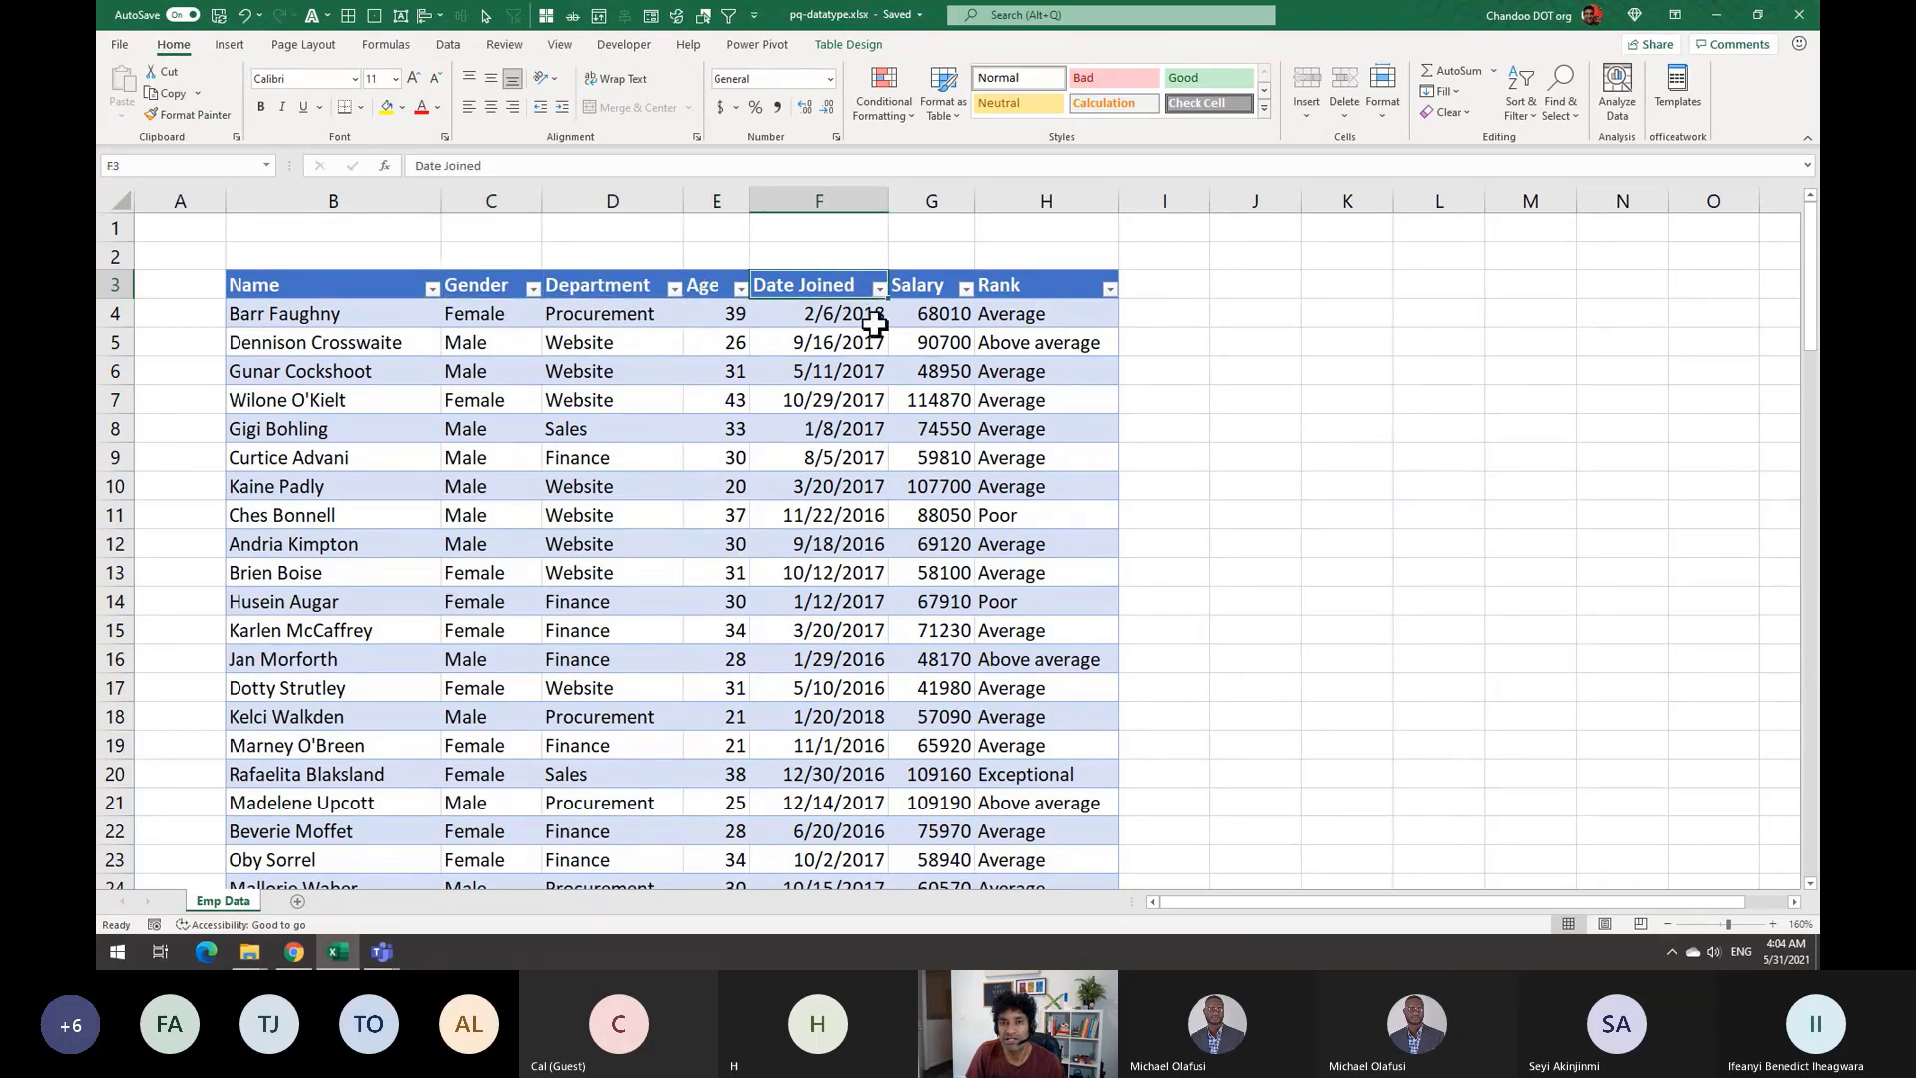
left_click(916, 286)
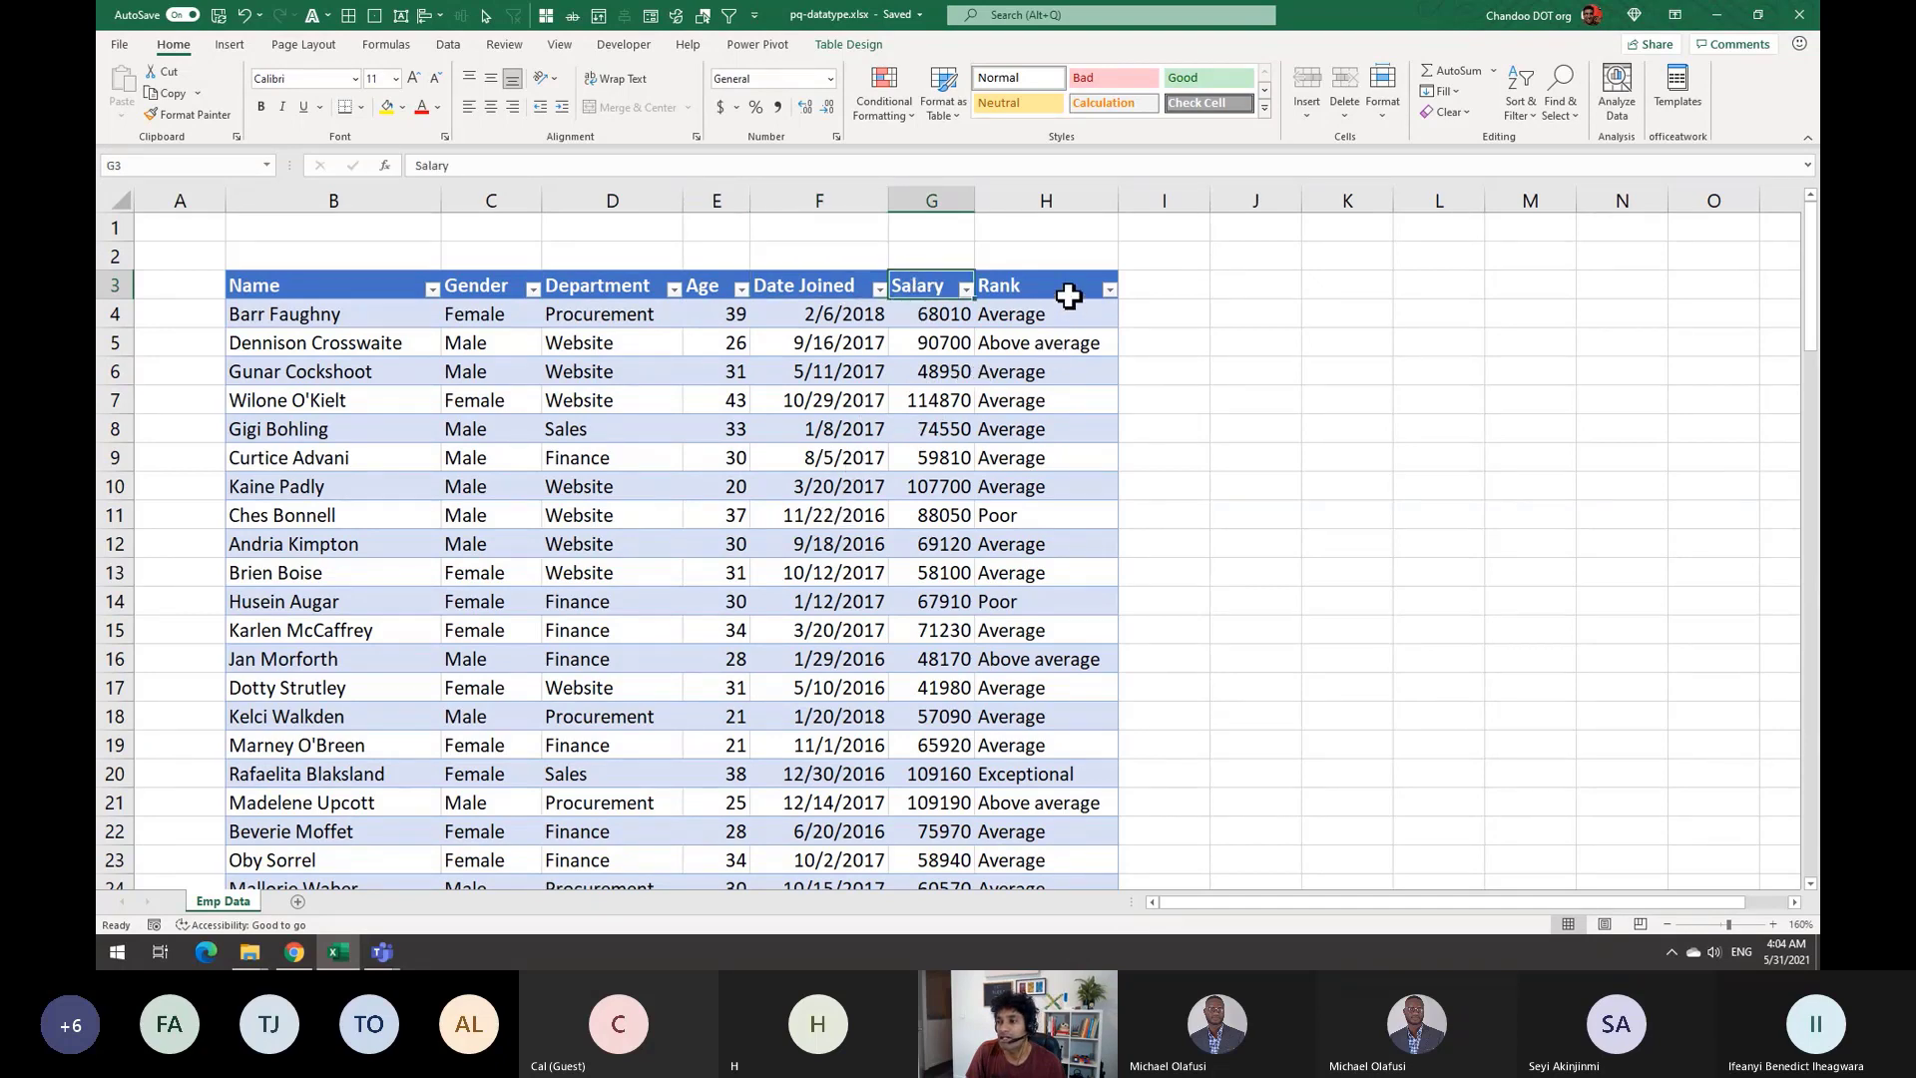
left_click(1069, 295)
scroll(1091, 598, "down", 14)
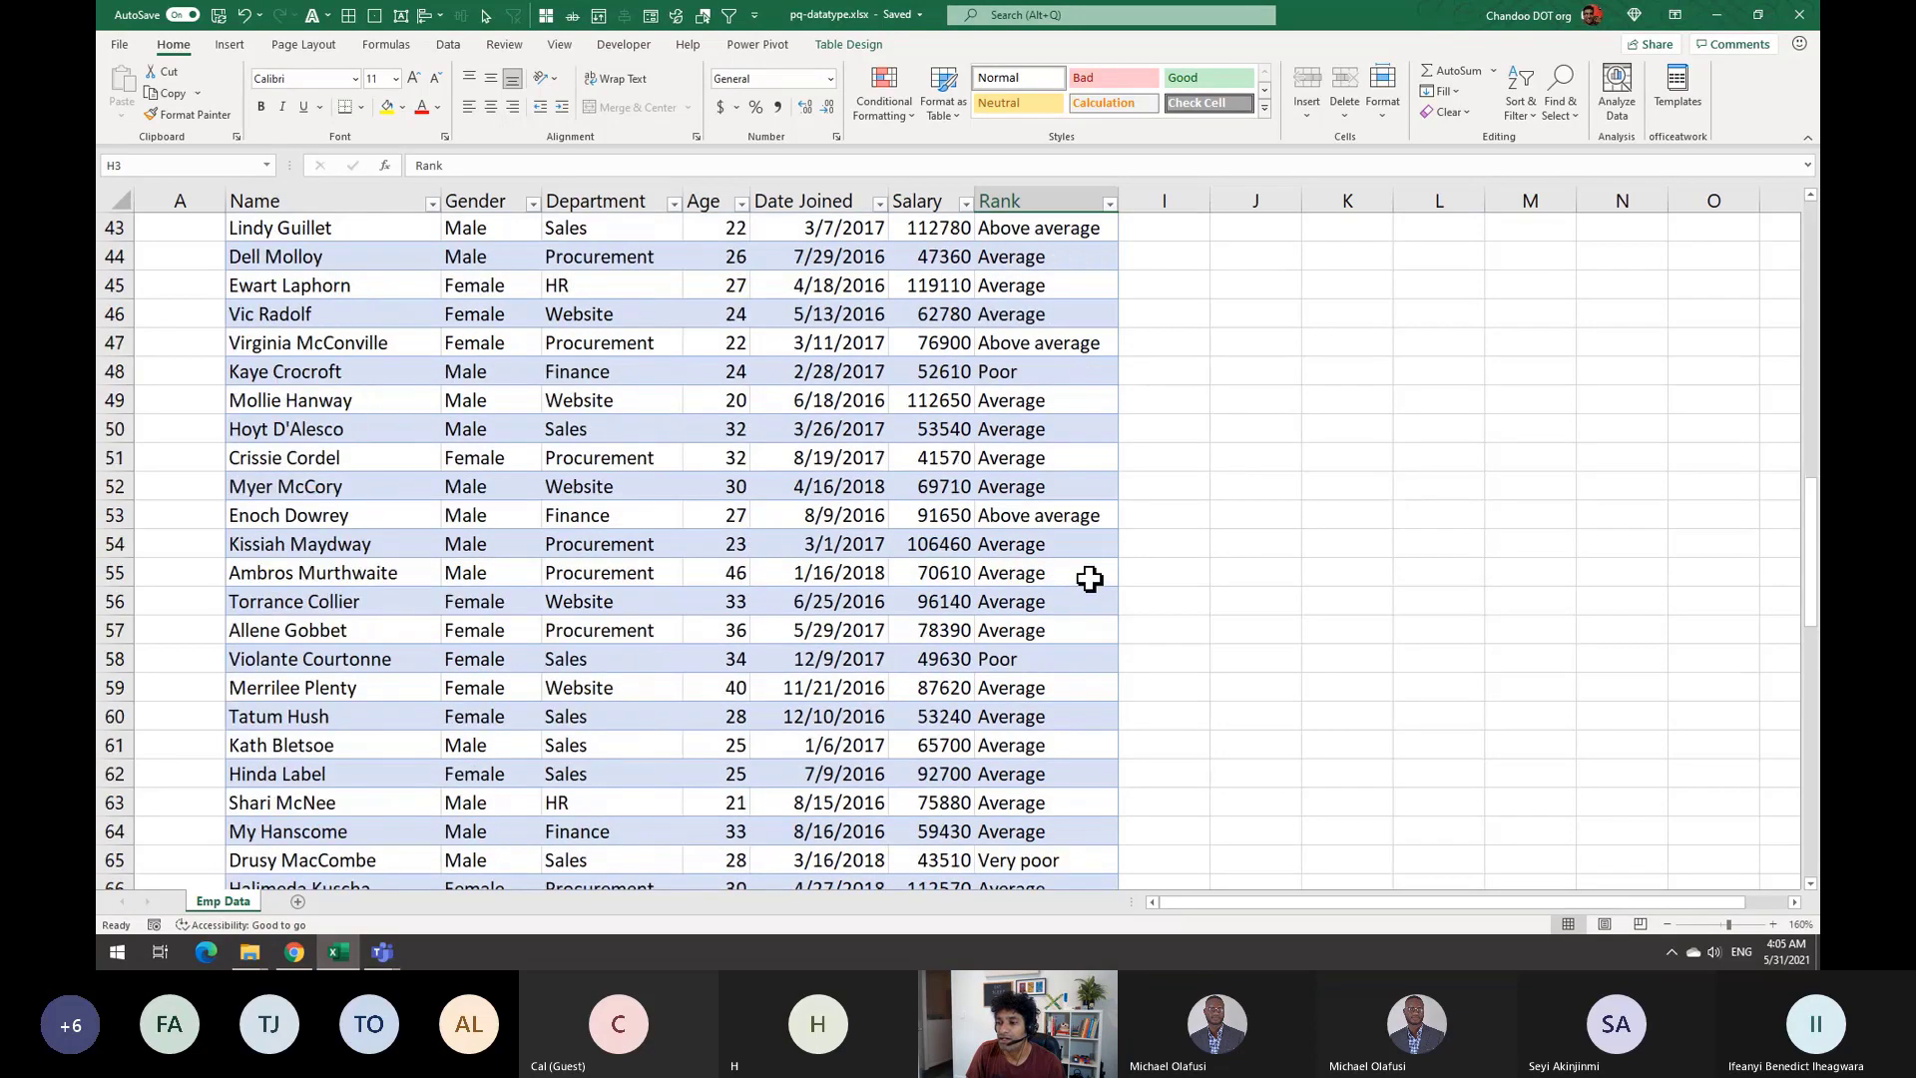
scroll(1088, 578, "up", 14)
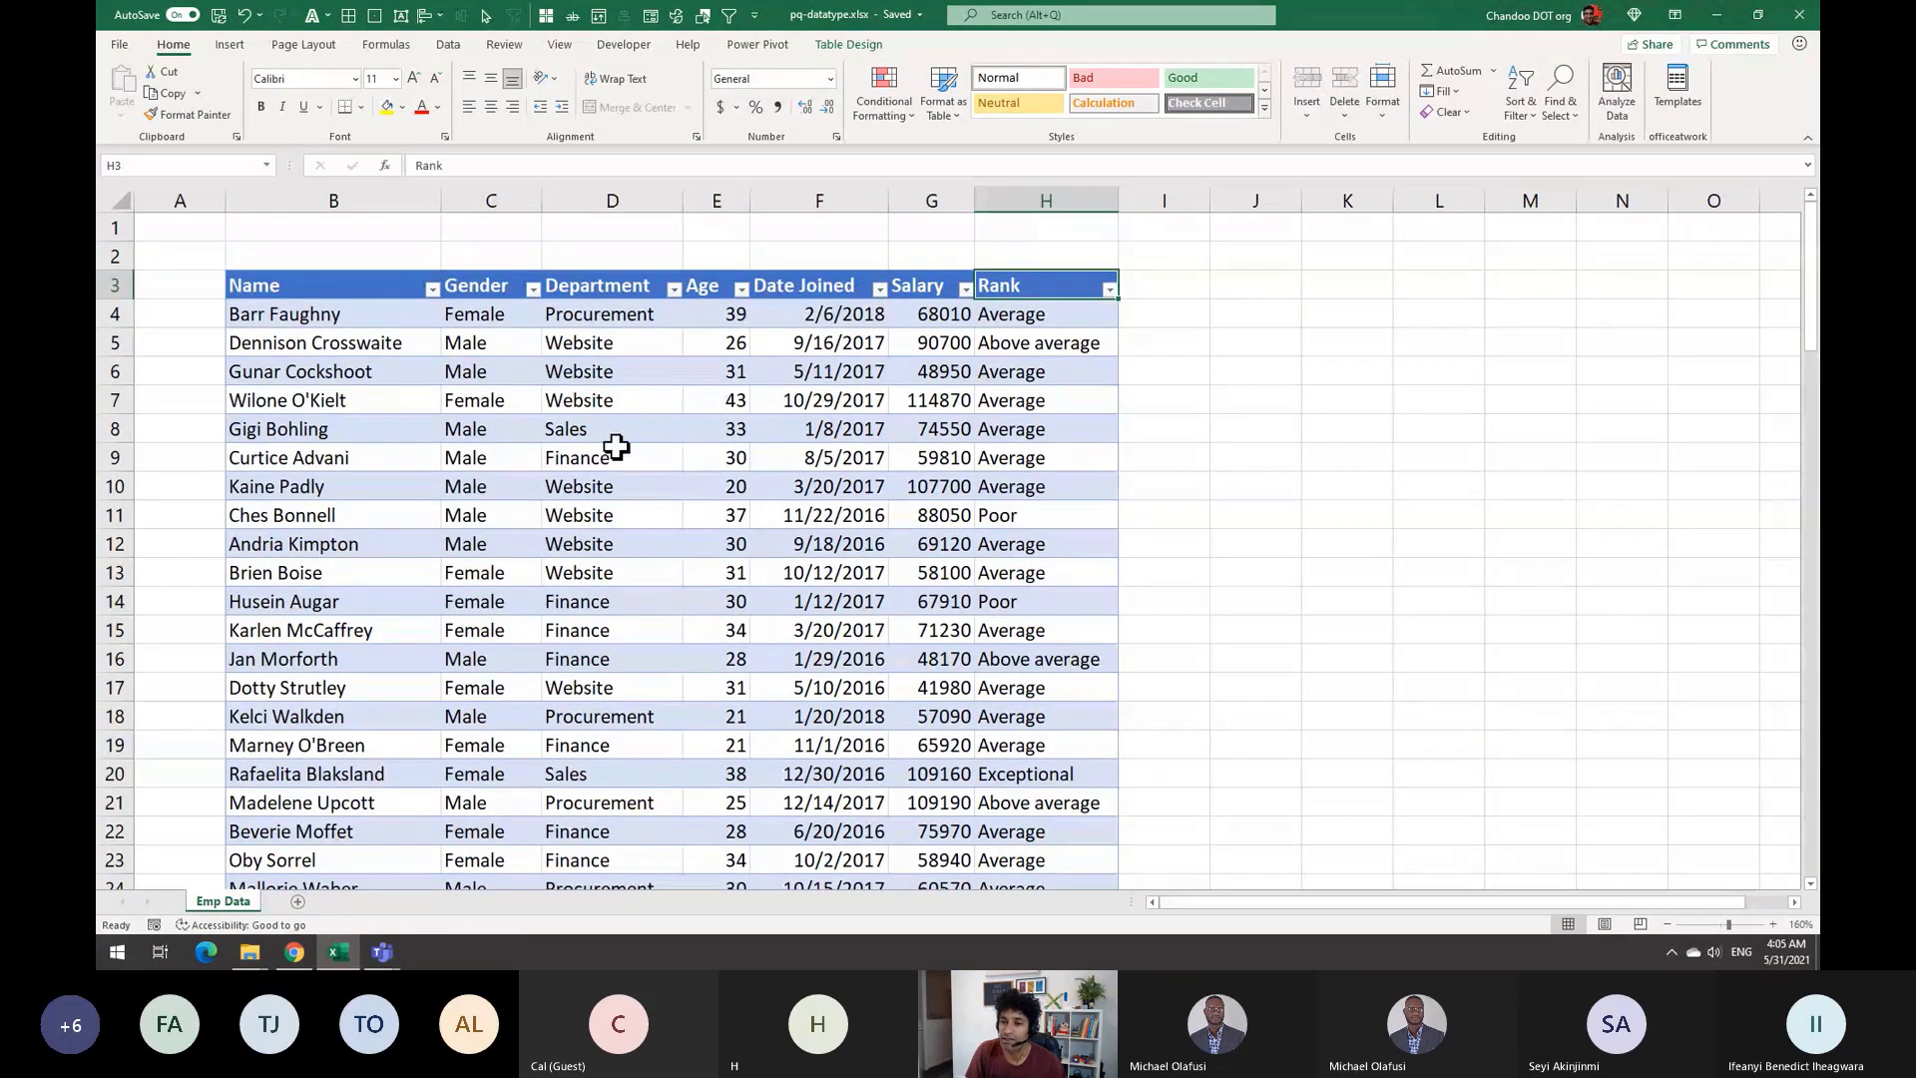
scroll(616, 446, "down", 20)
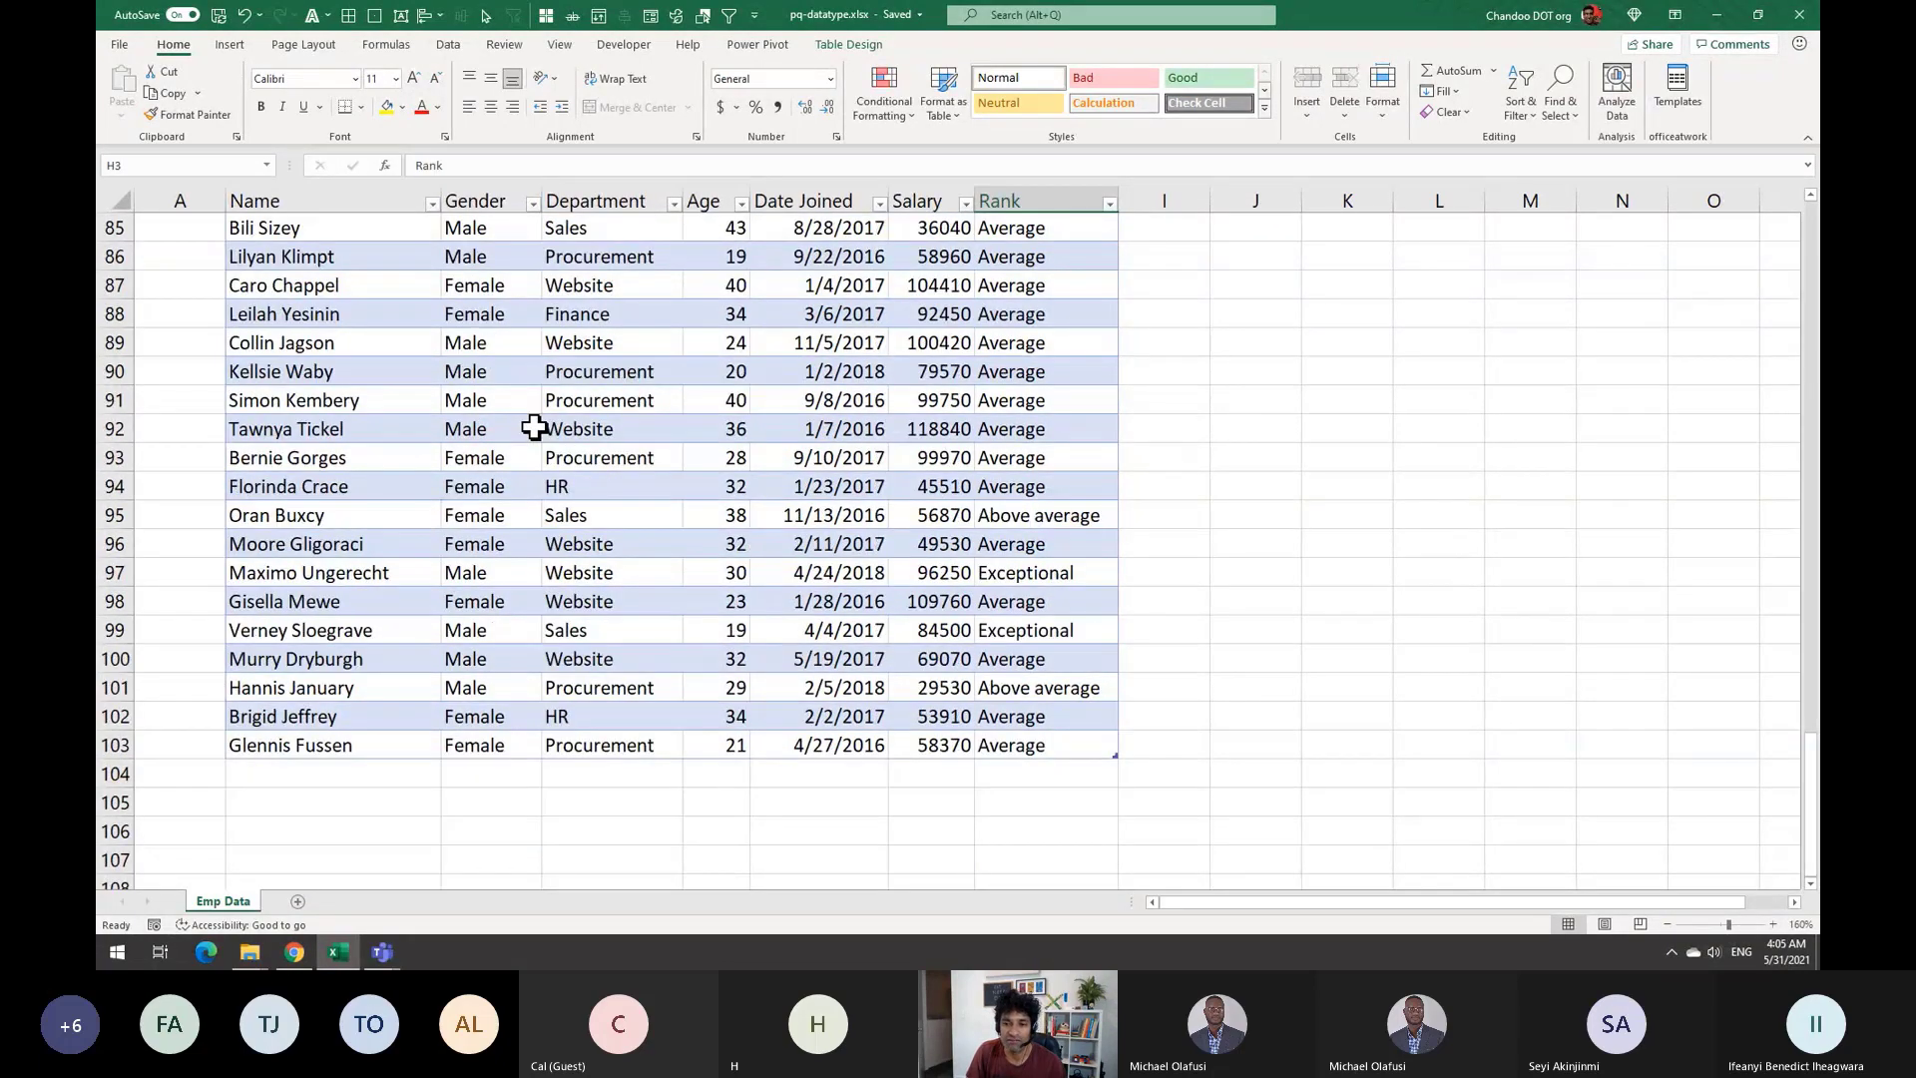
scroll(533, 427, "up", 20)
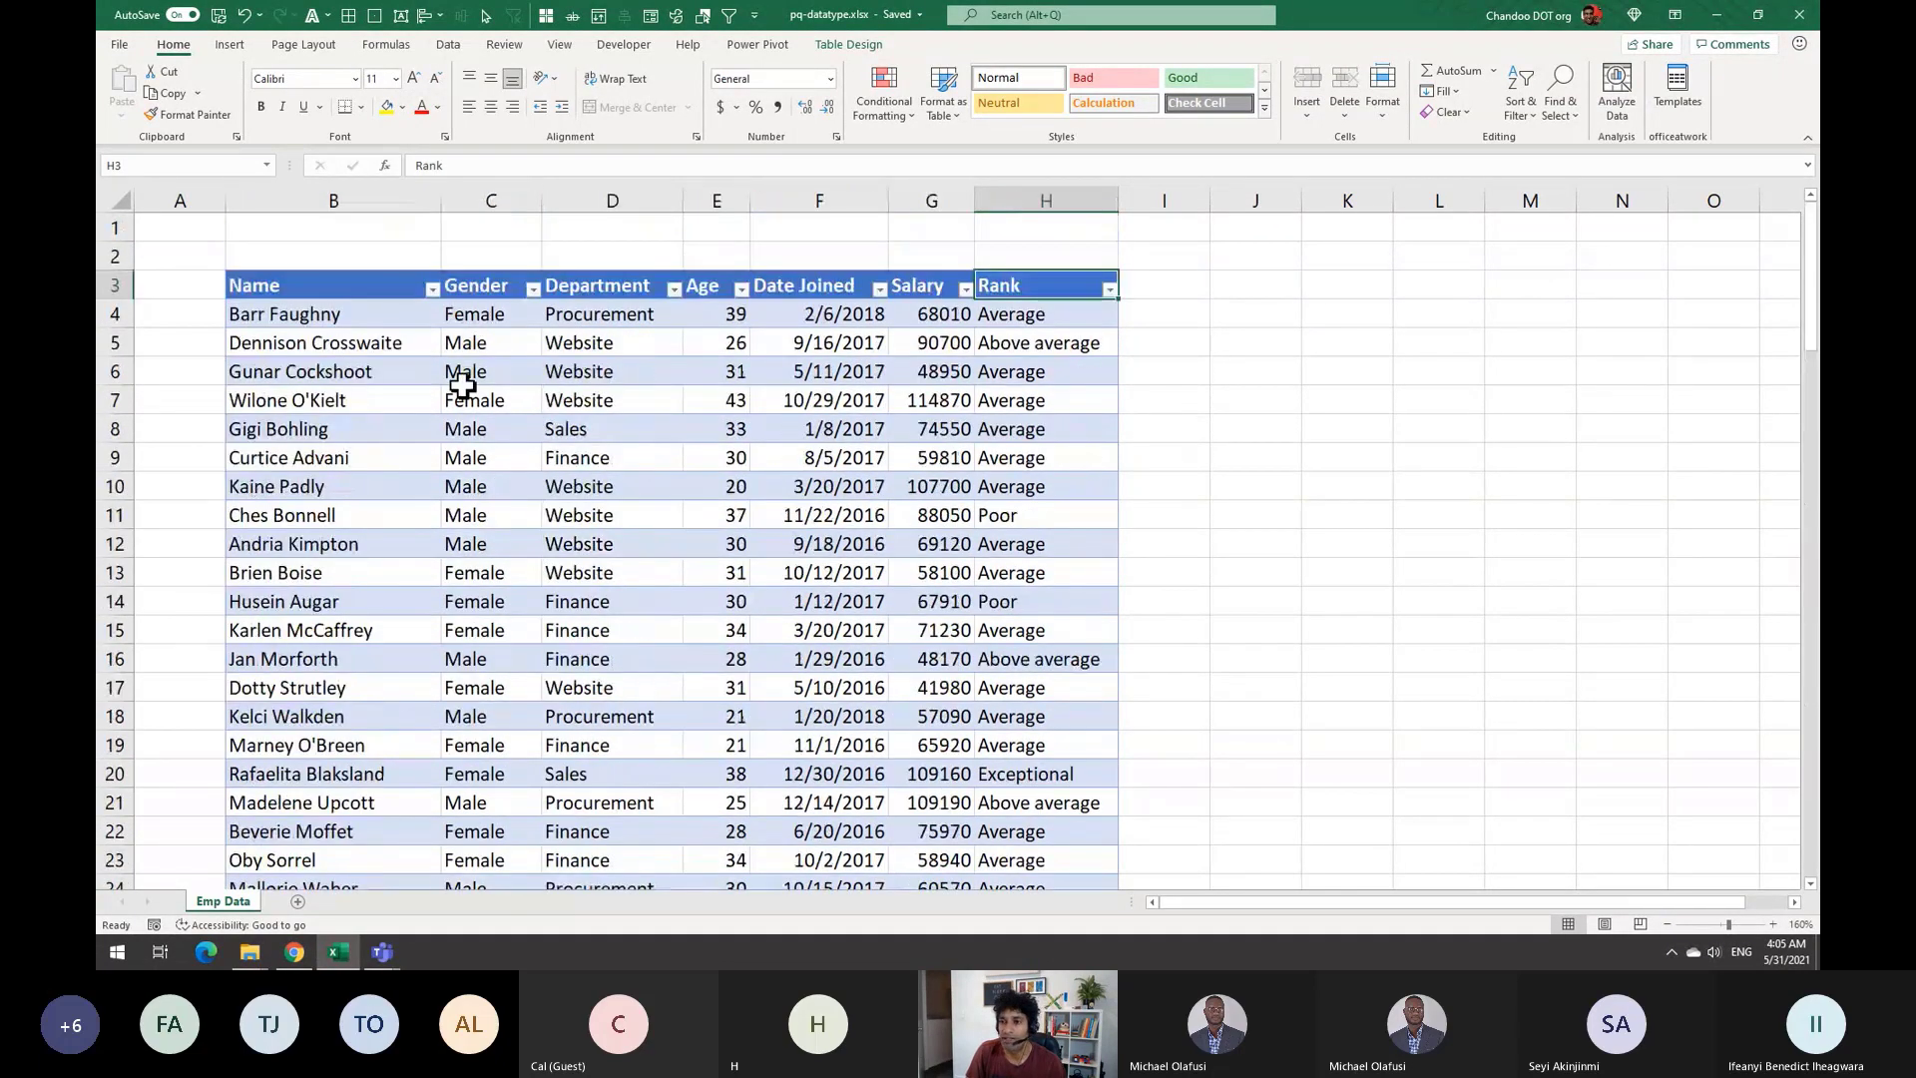
Check the table's name on Table Design and inspect a few employee records
left_click(463, 389)
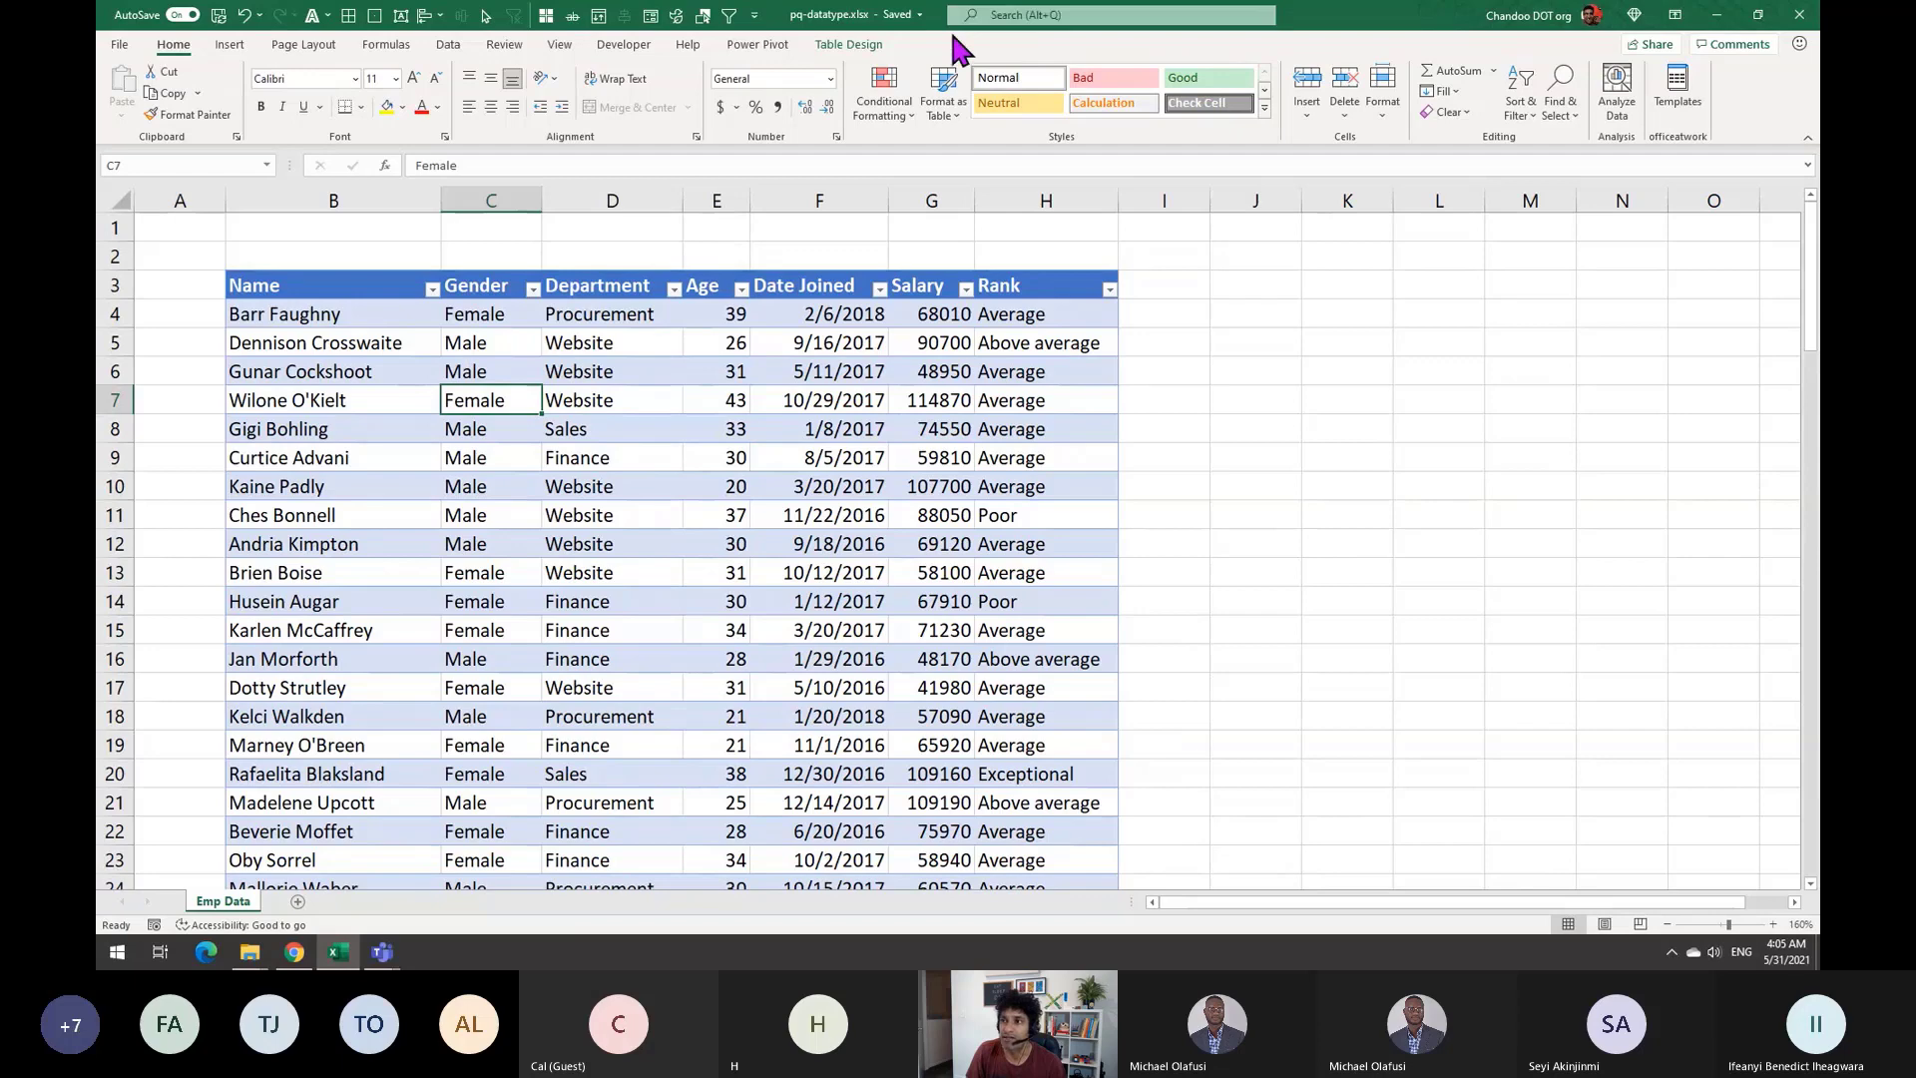
left_click(868, 42)
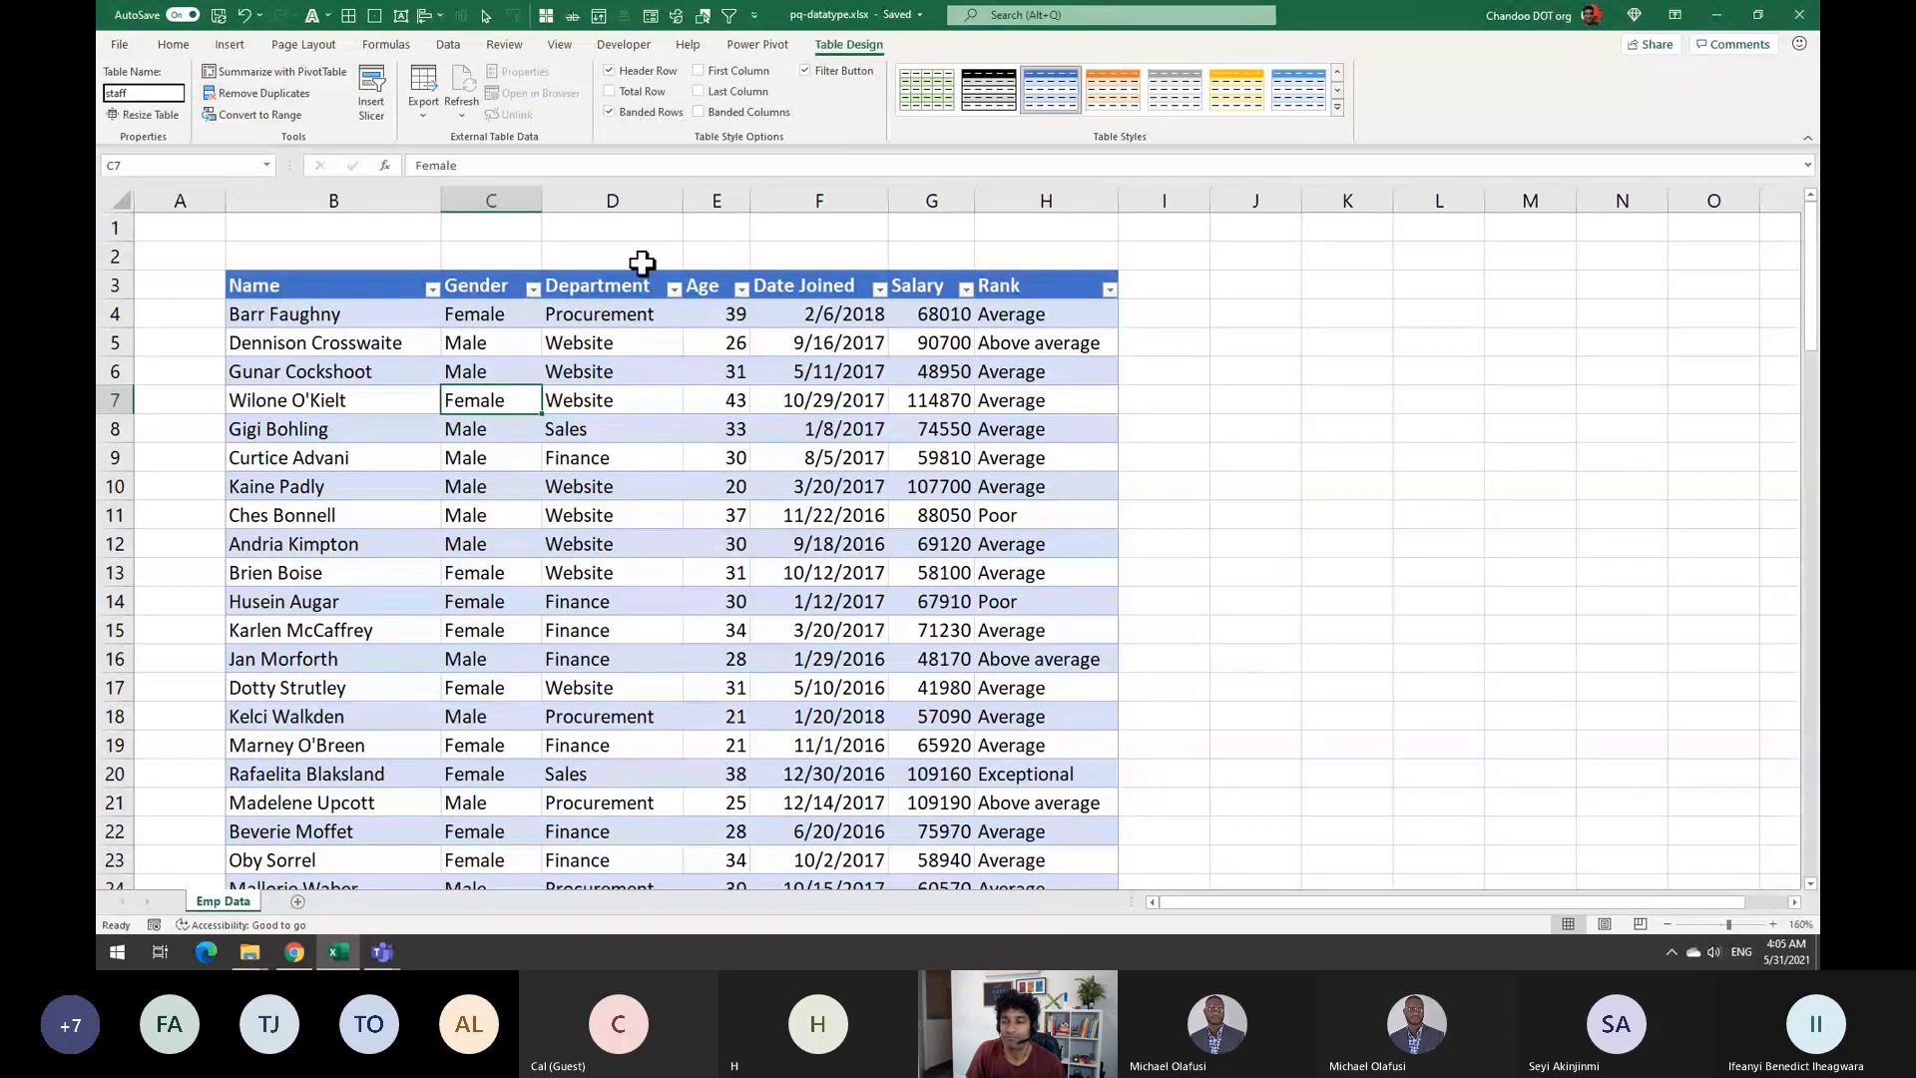
left_click(1292, 308)
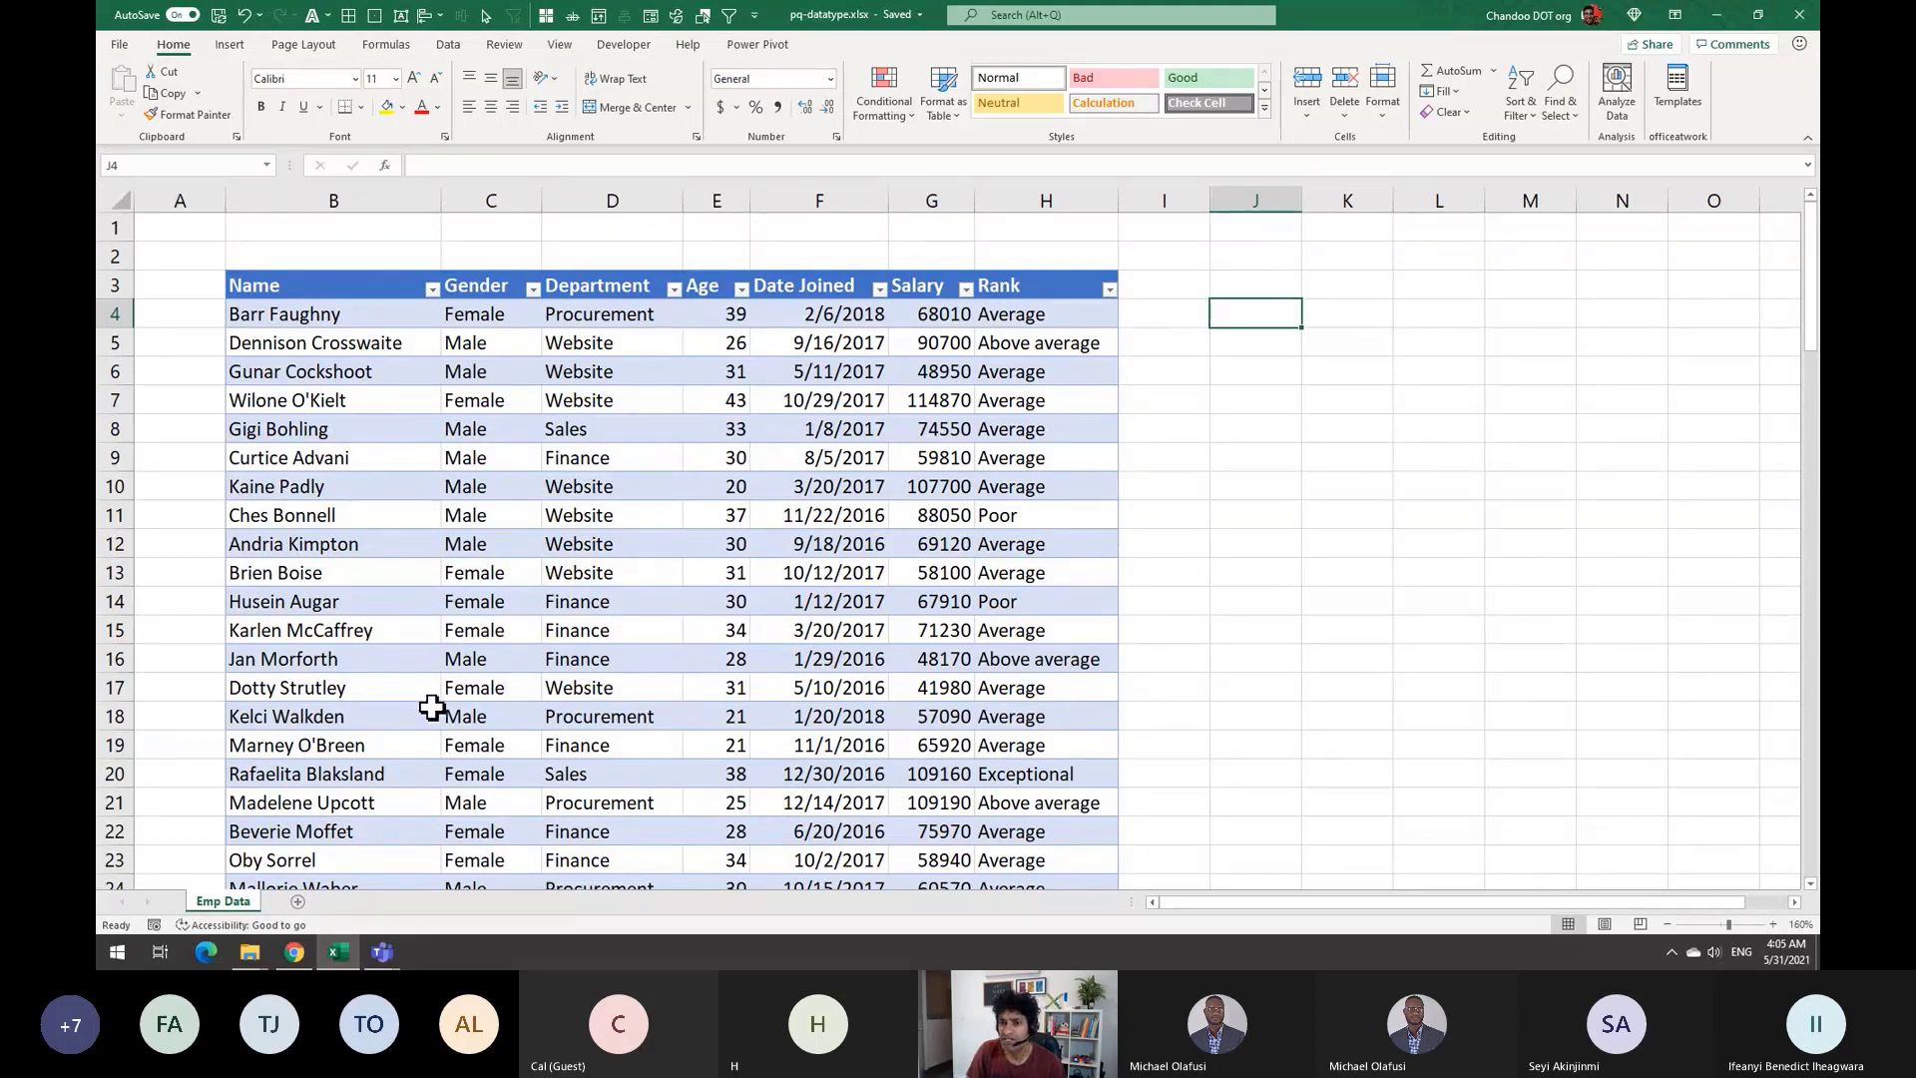
left_click(357, 570)
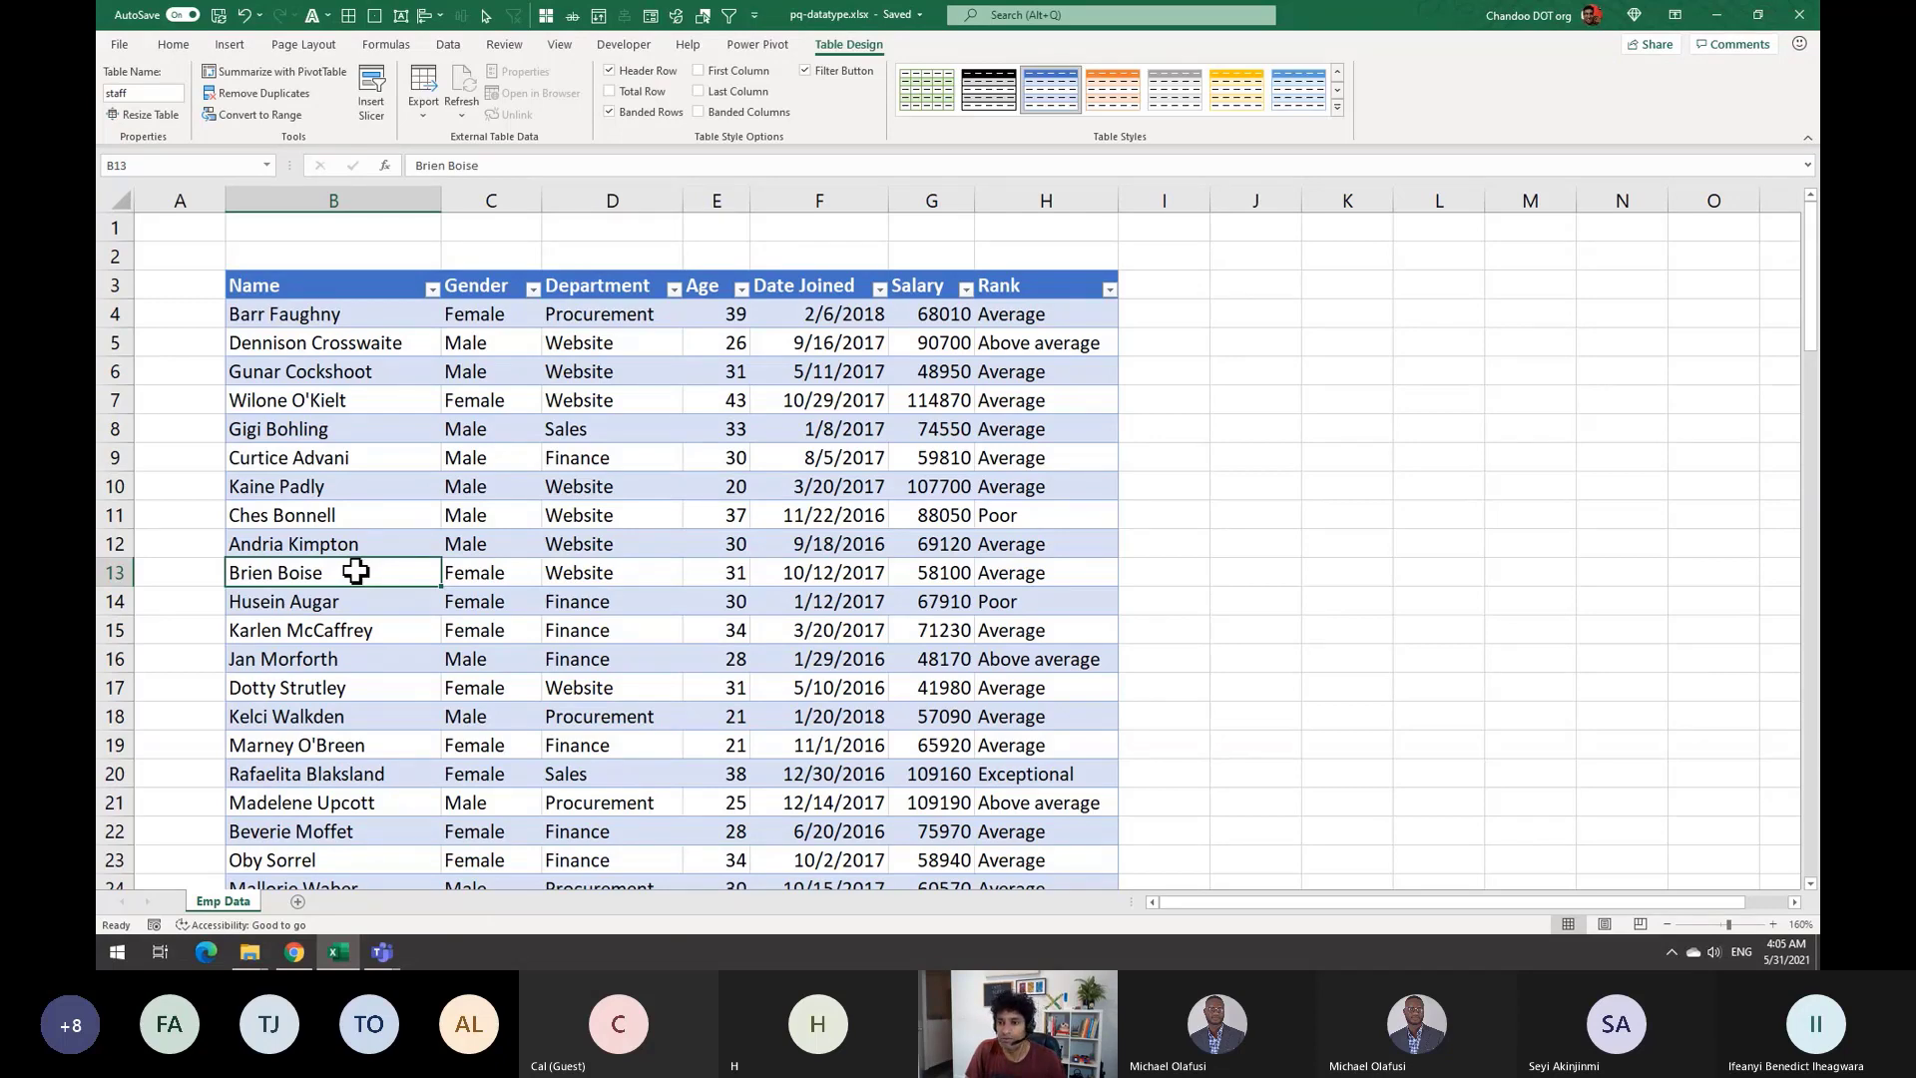
left_click(344, 715)
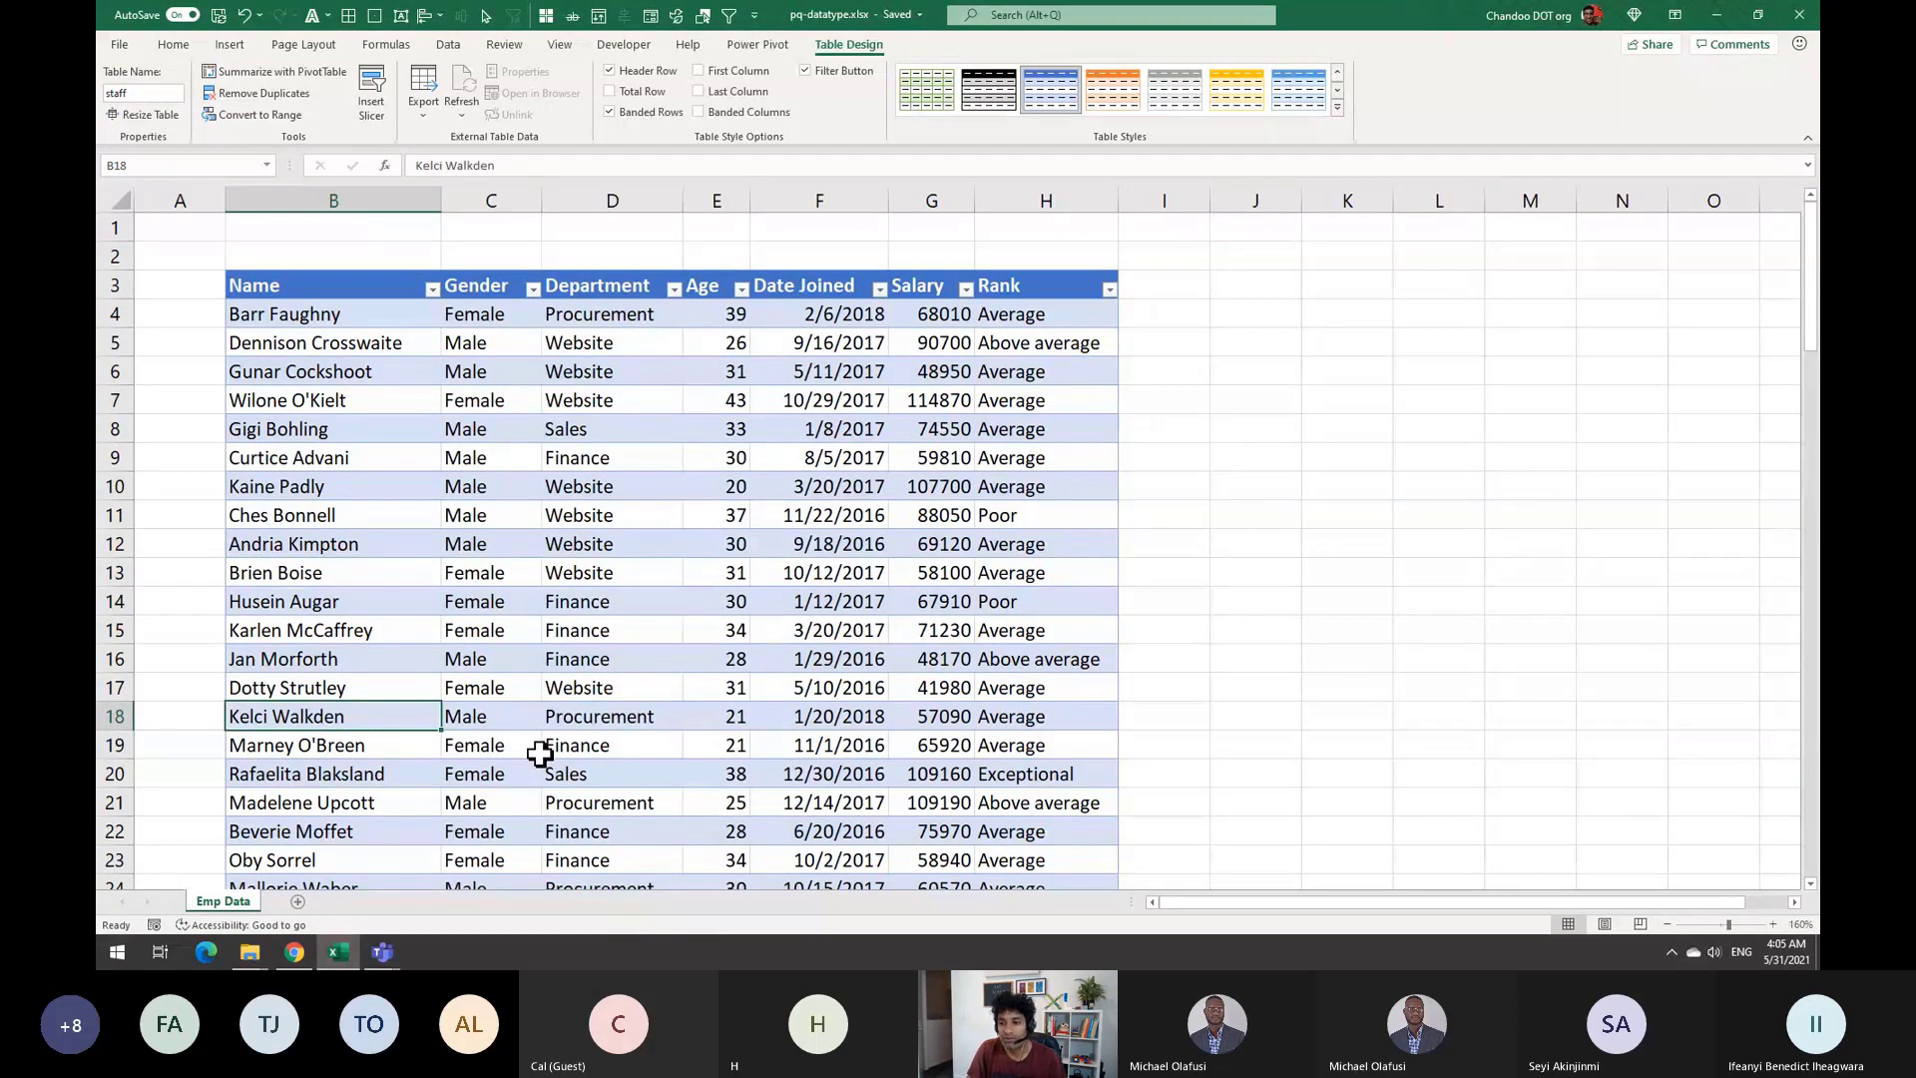
left_click(1038, 716, "shift")
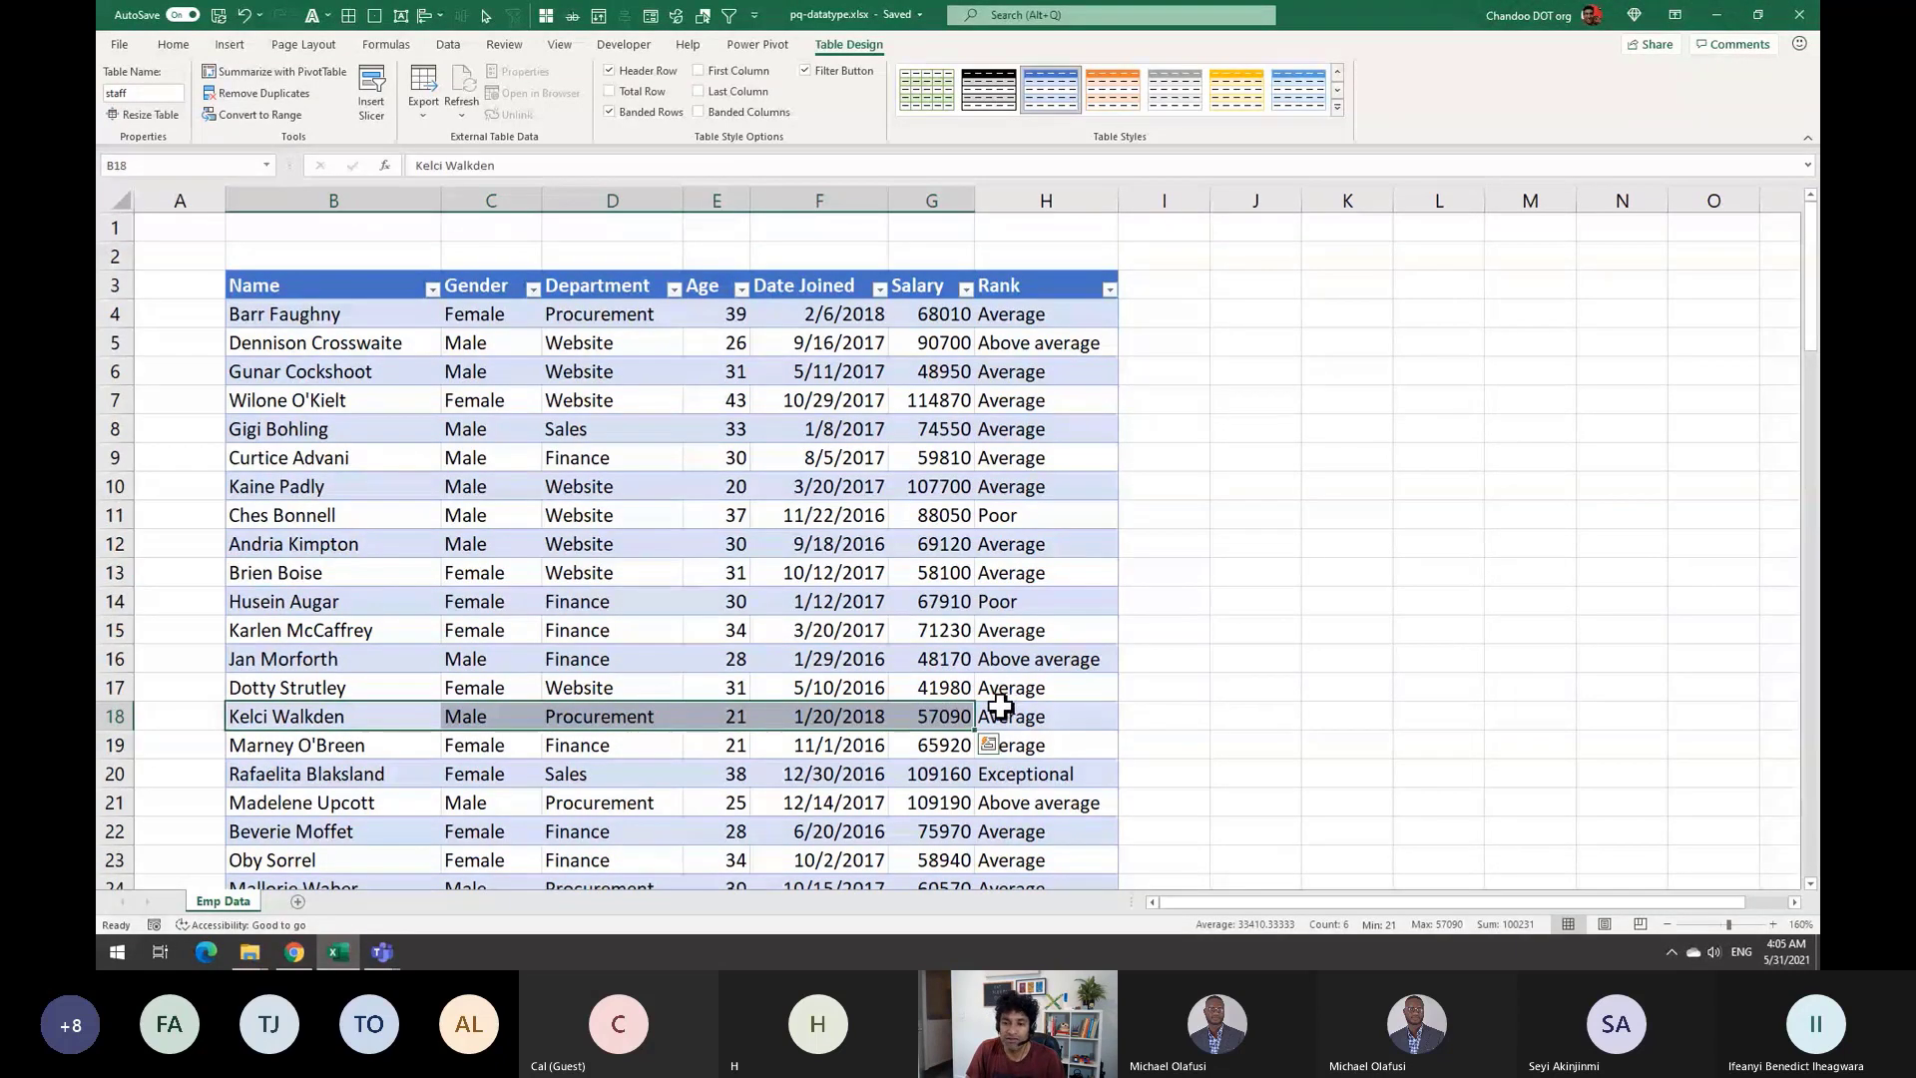
left_click(1038, 715)
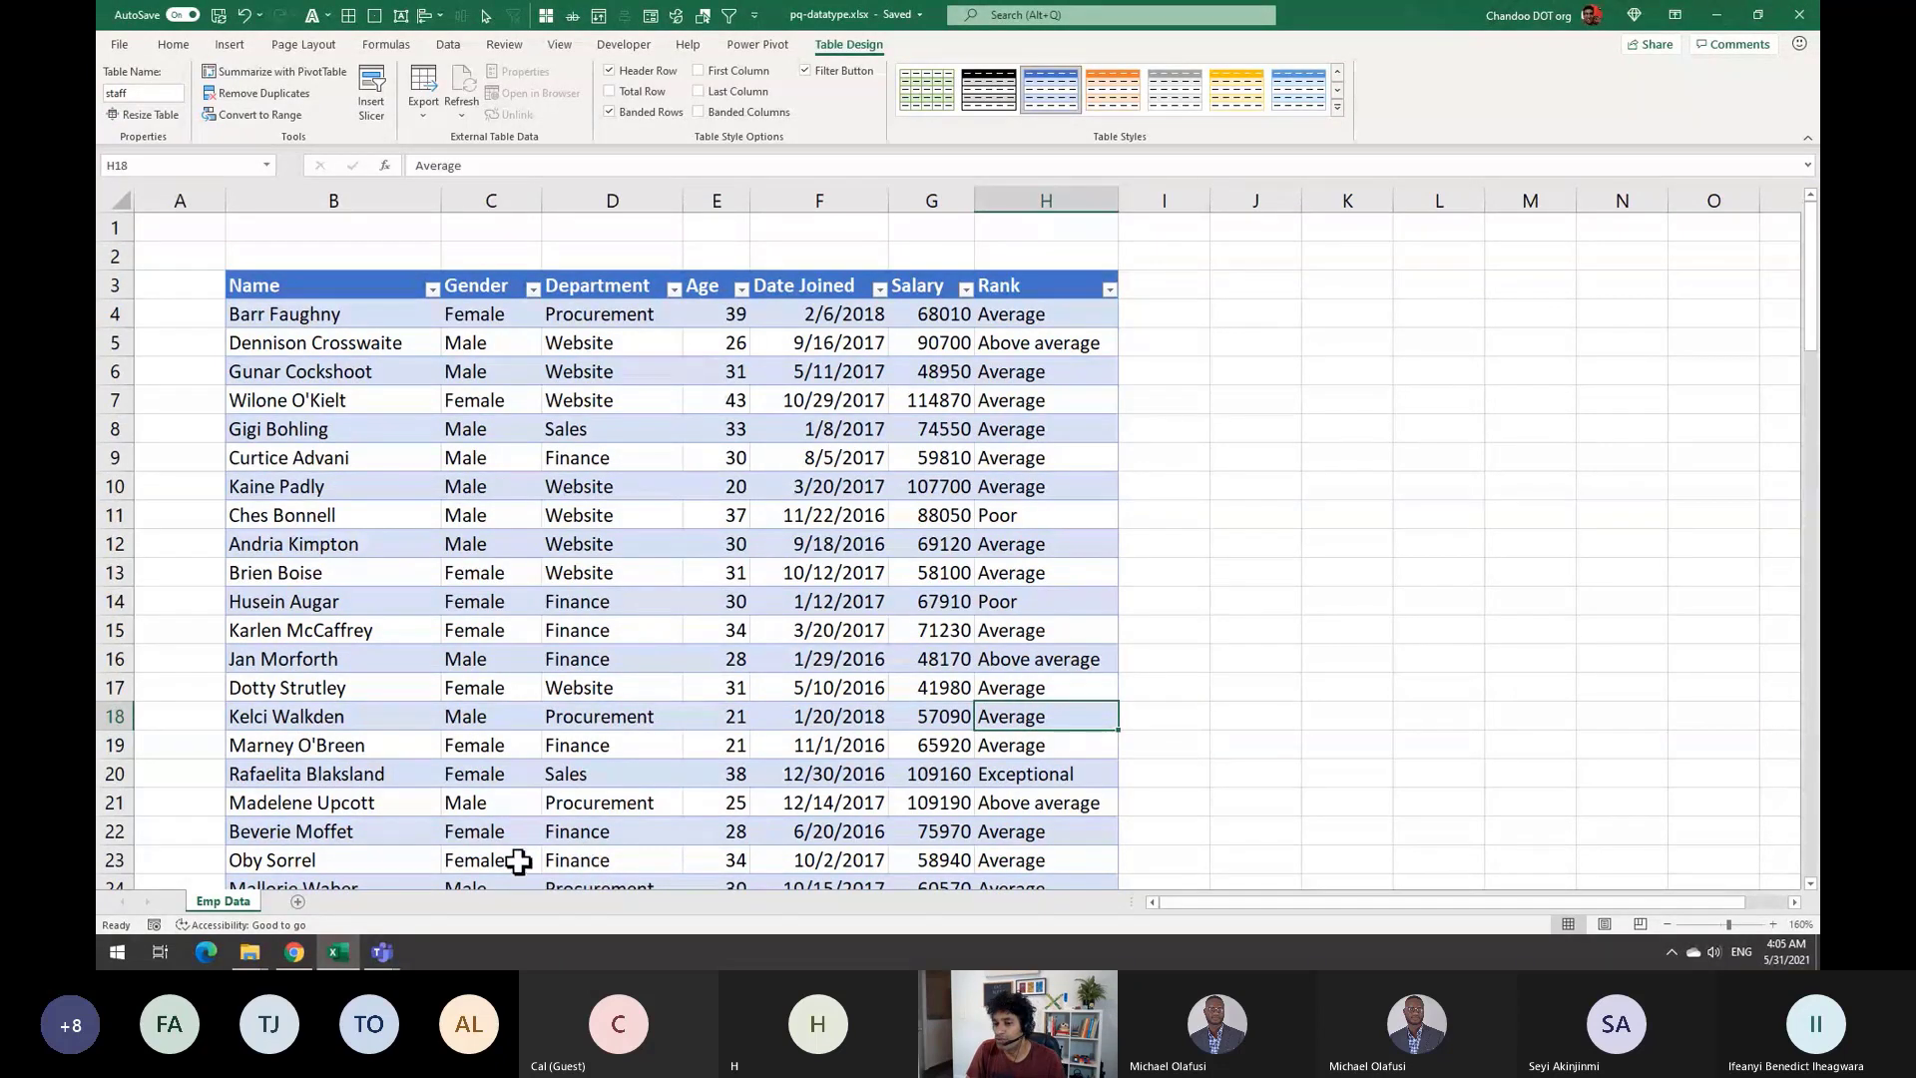
Add Sheet2 and paste an employee name copied from Emp Data into B3
left_click(297, 901)
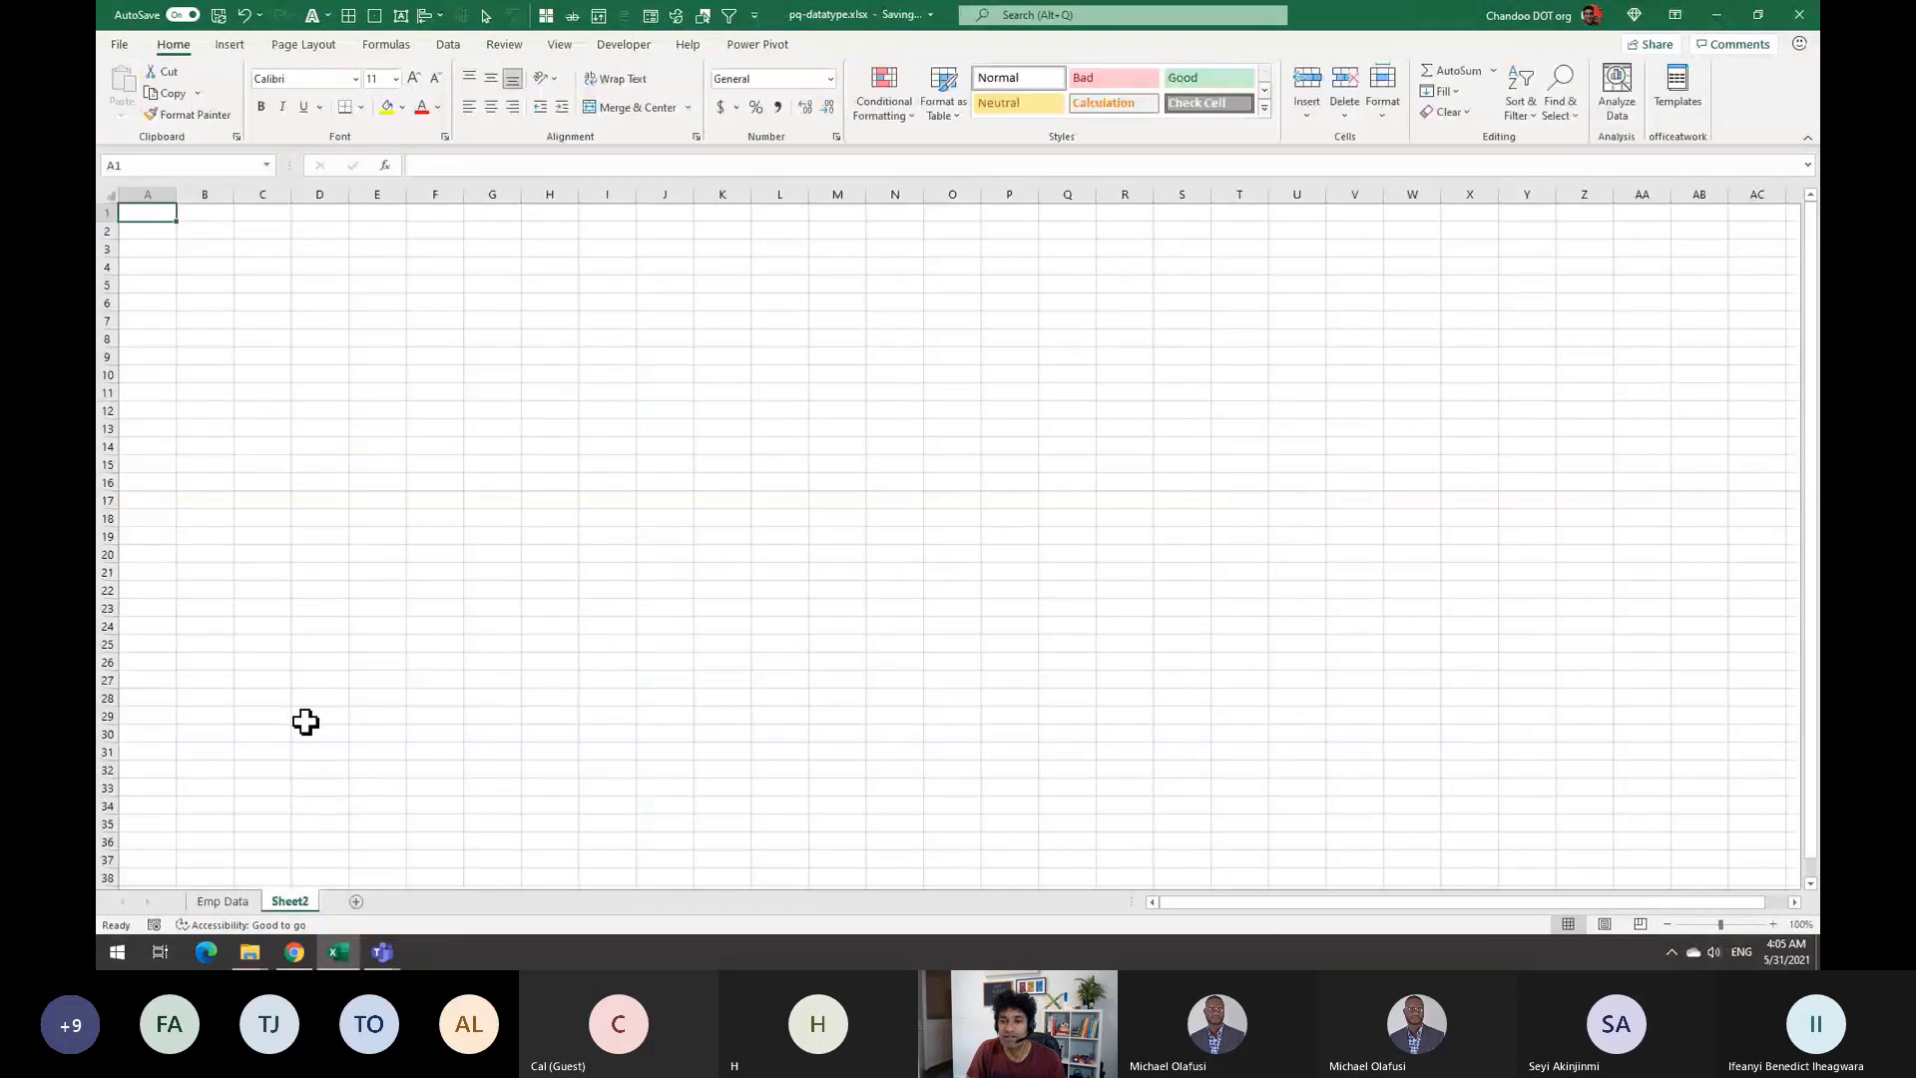
left_click(262, 336)
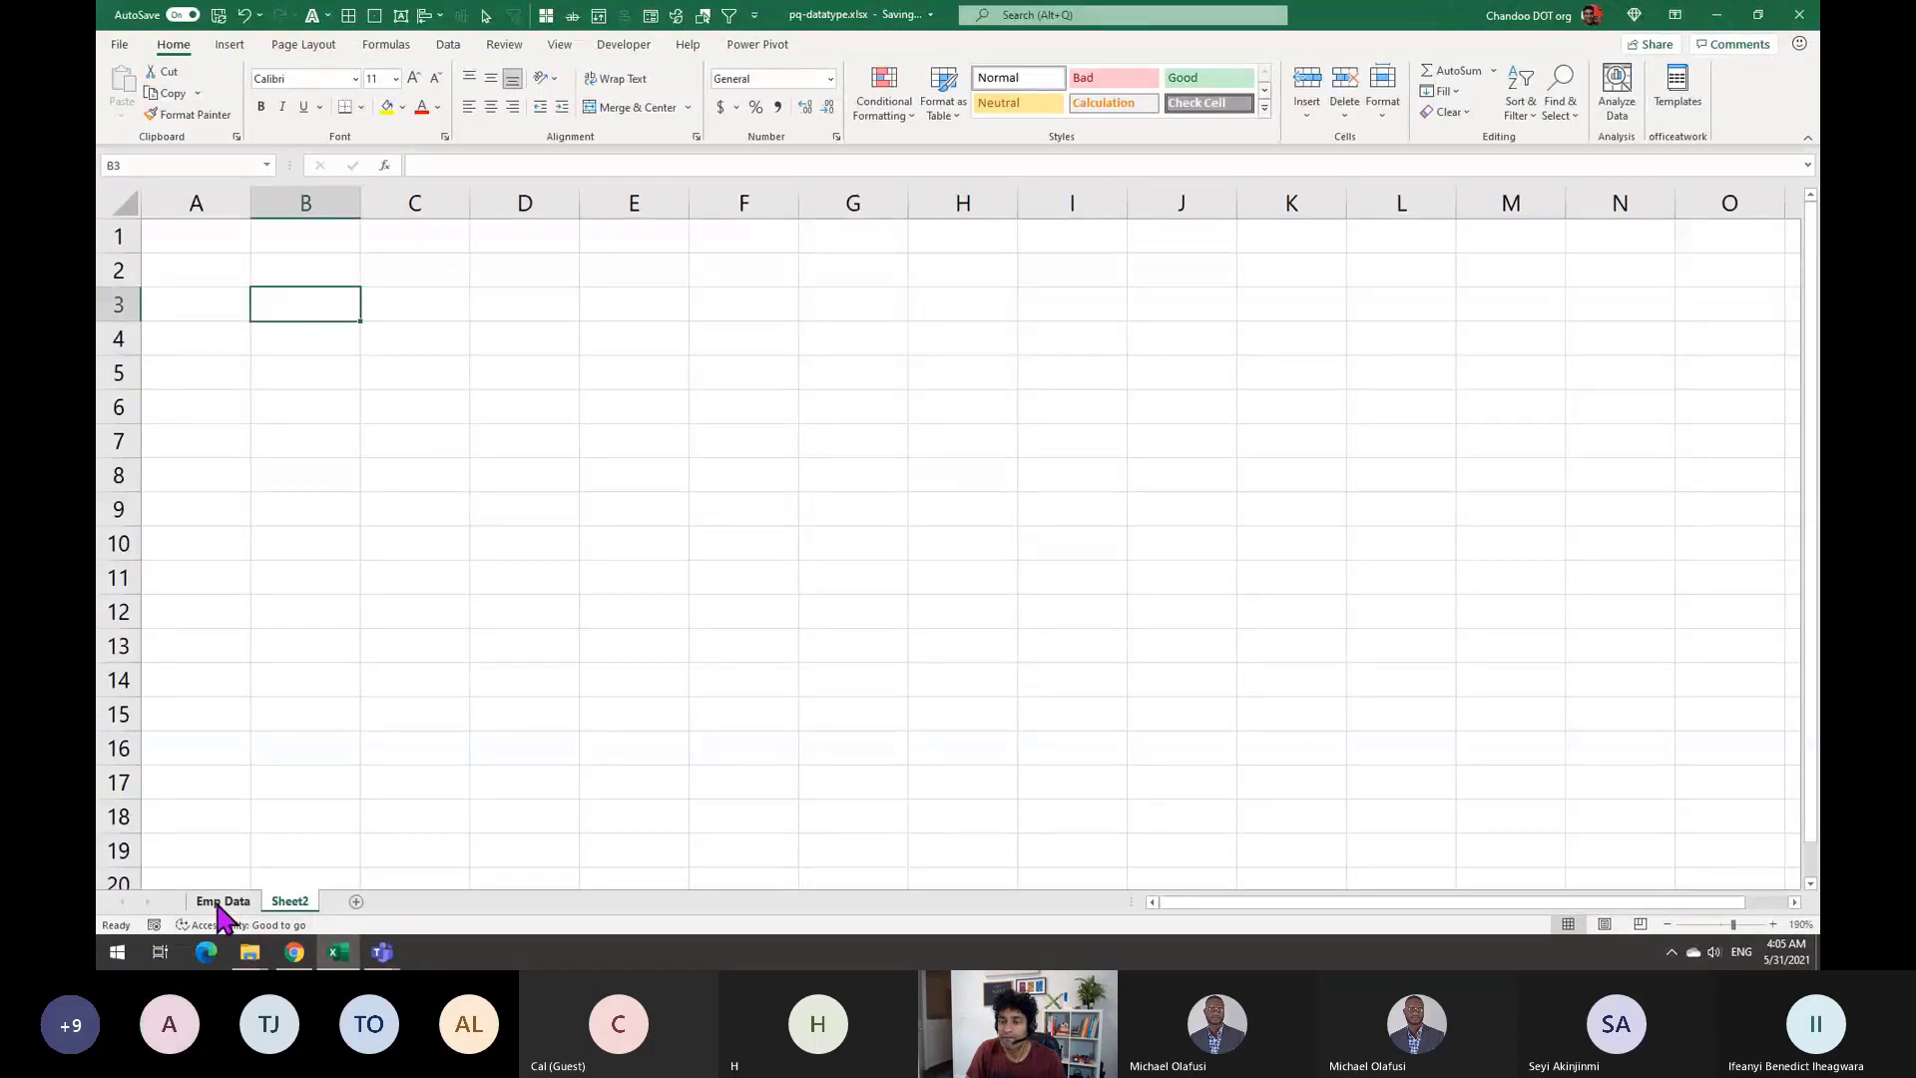
left_click(220, 901)
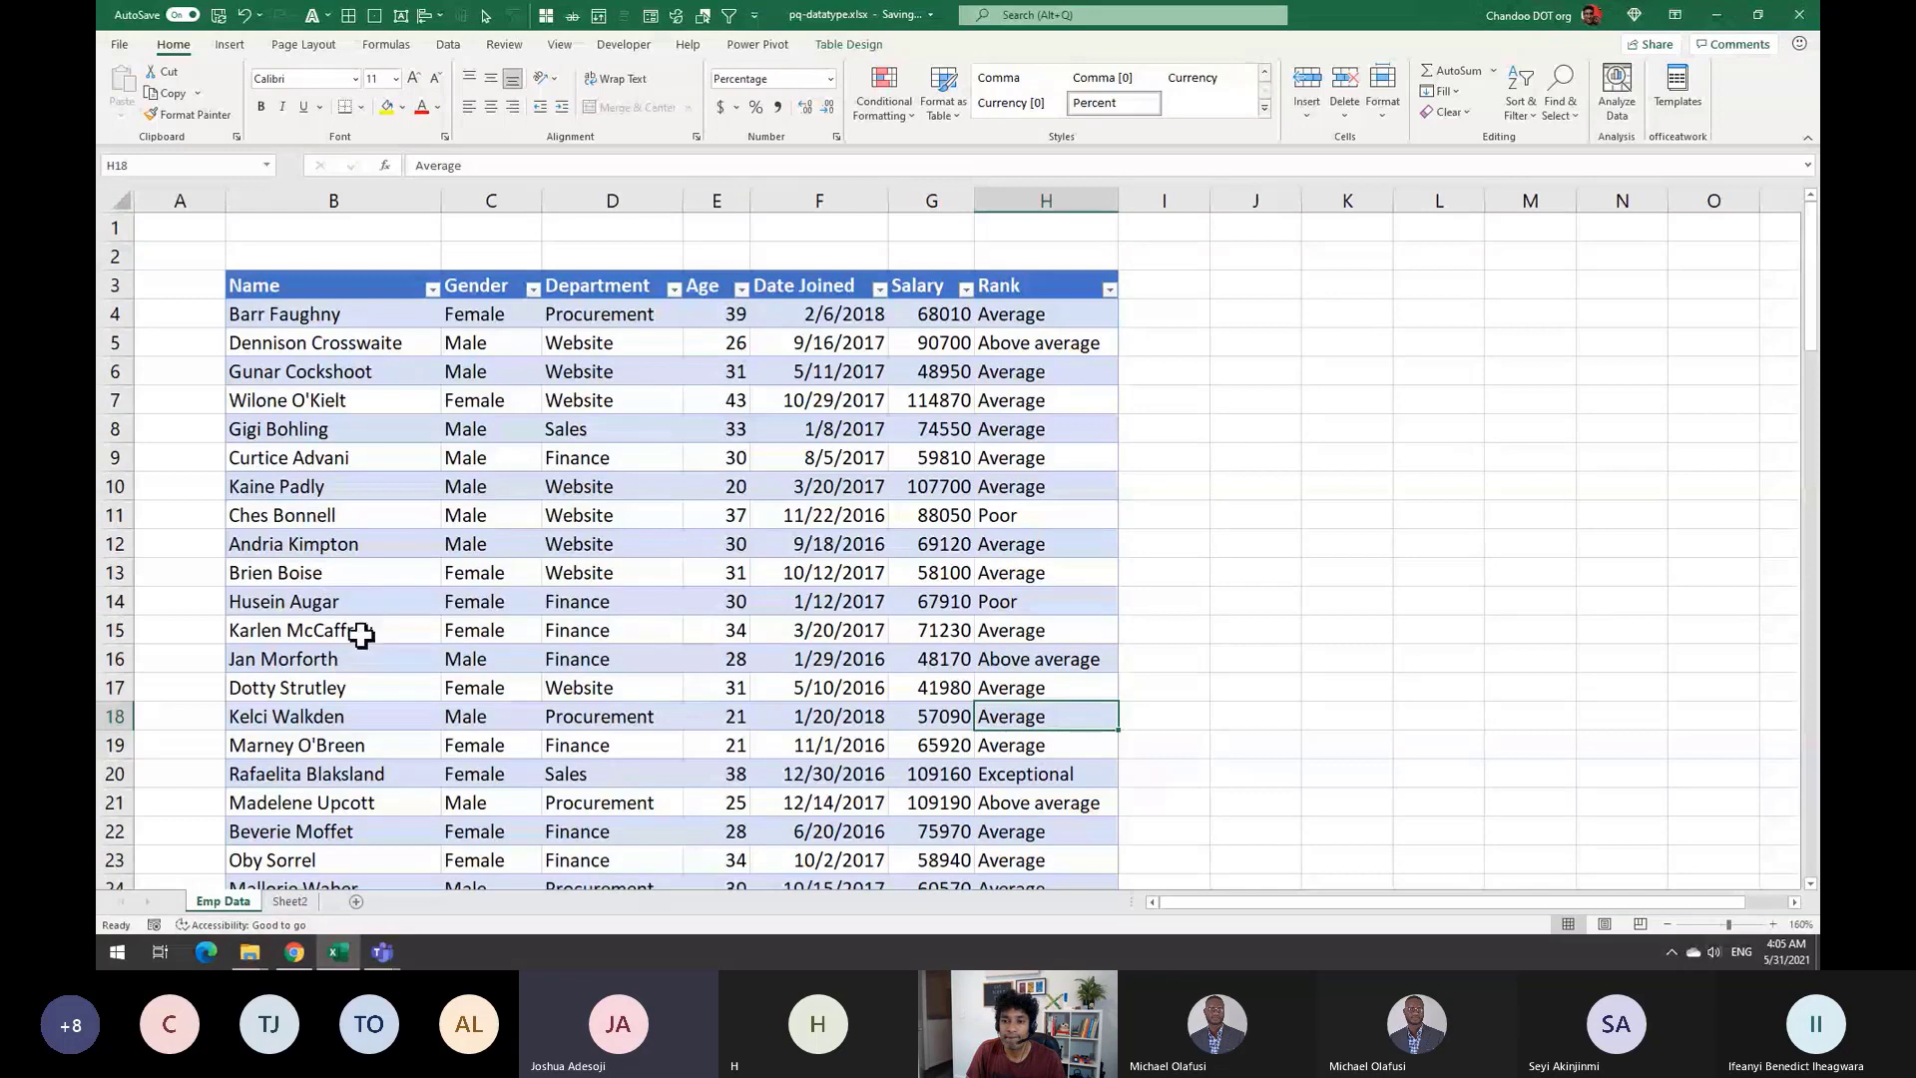
left_click(353, 602)
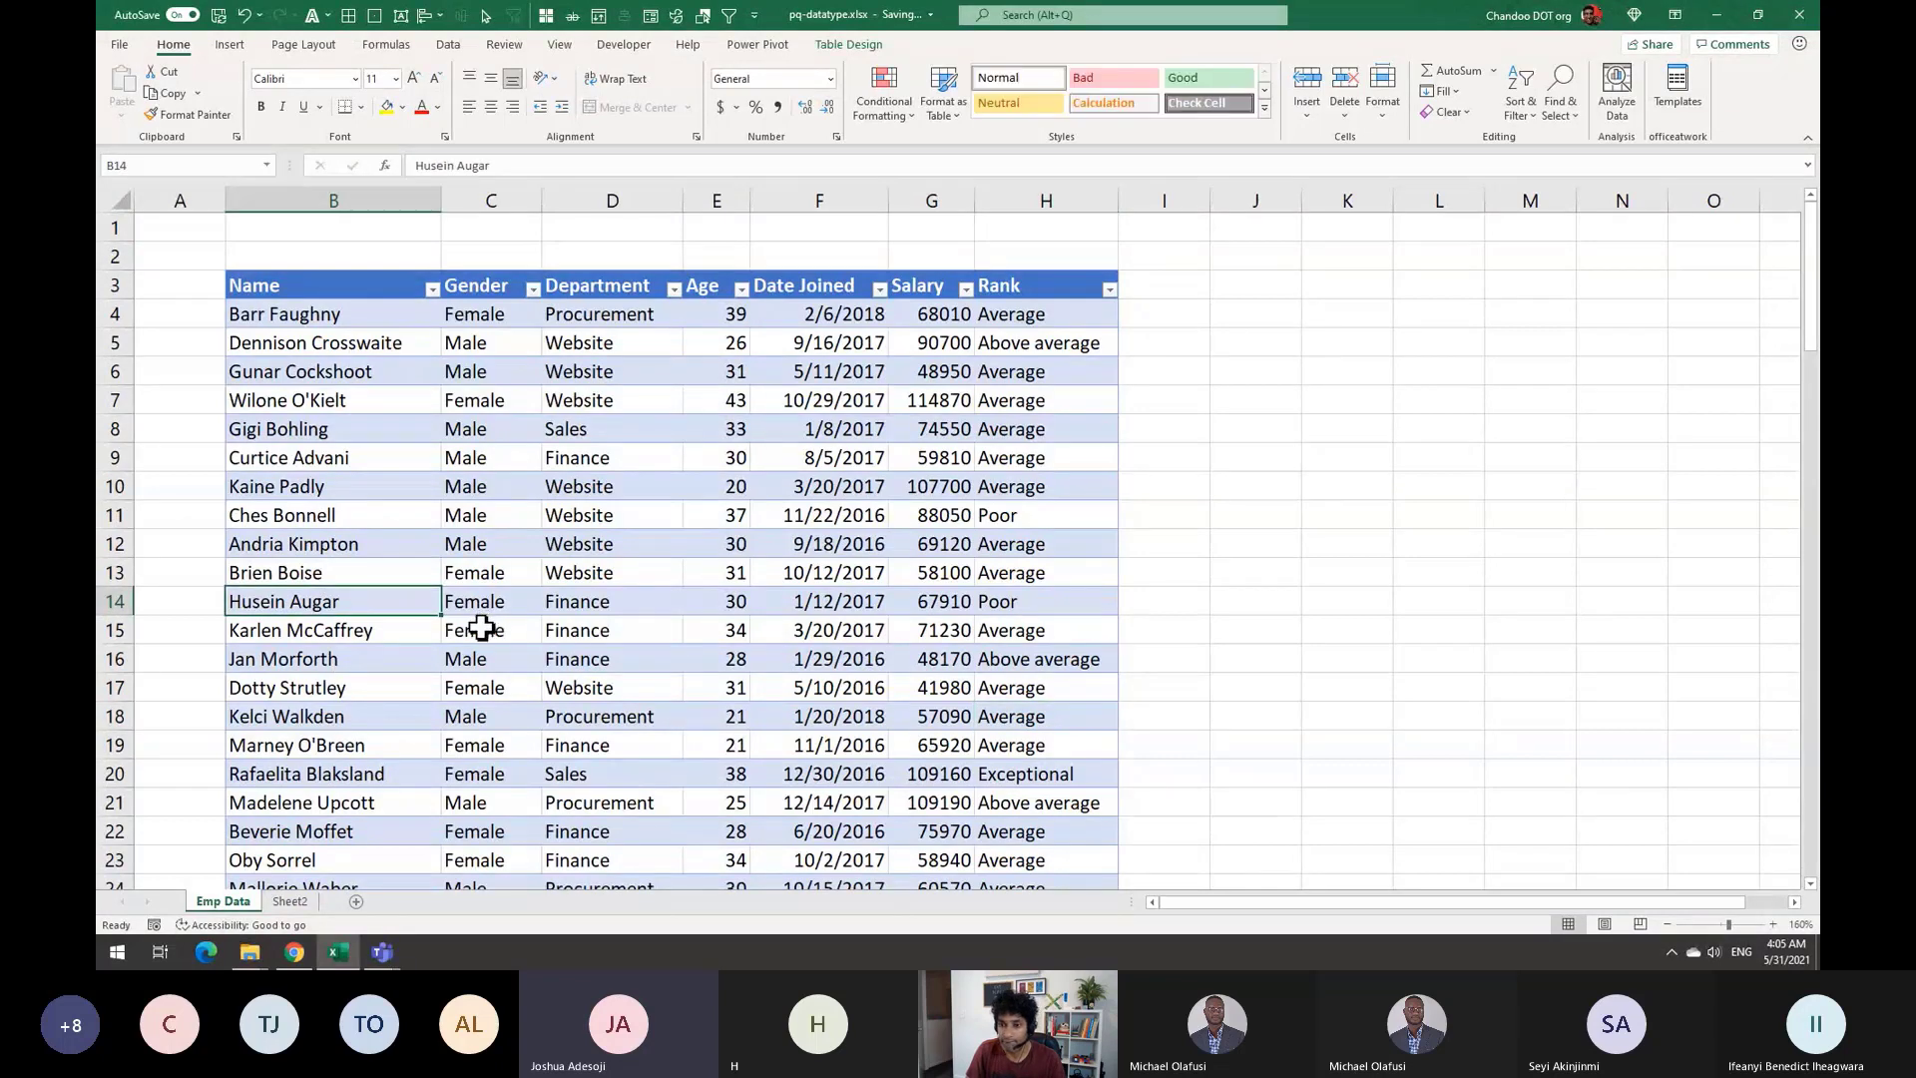
key("ctrl+c")
left_click(289, 901)
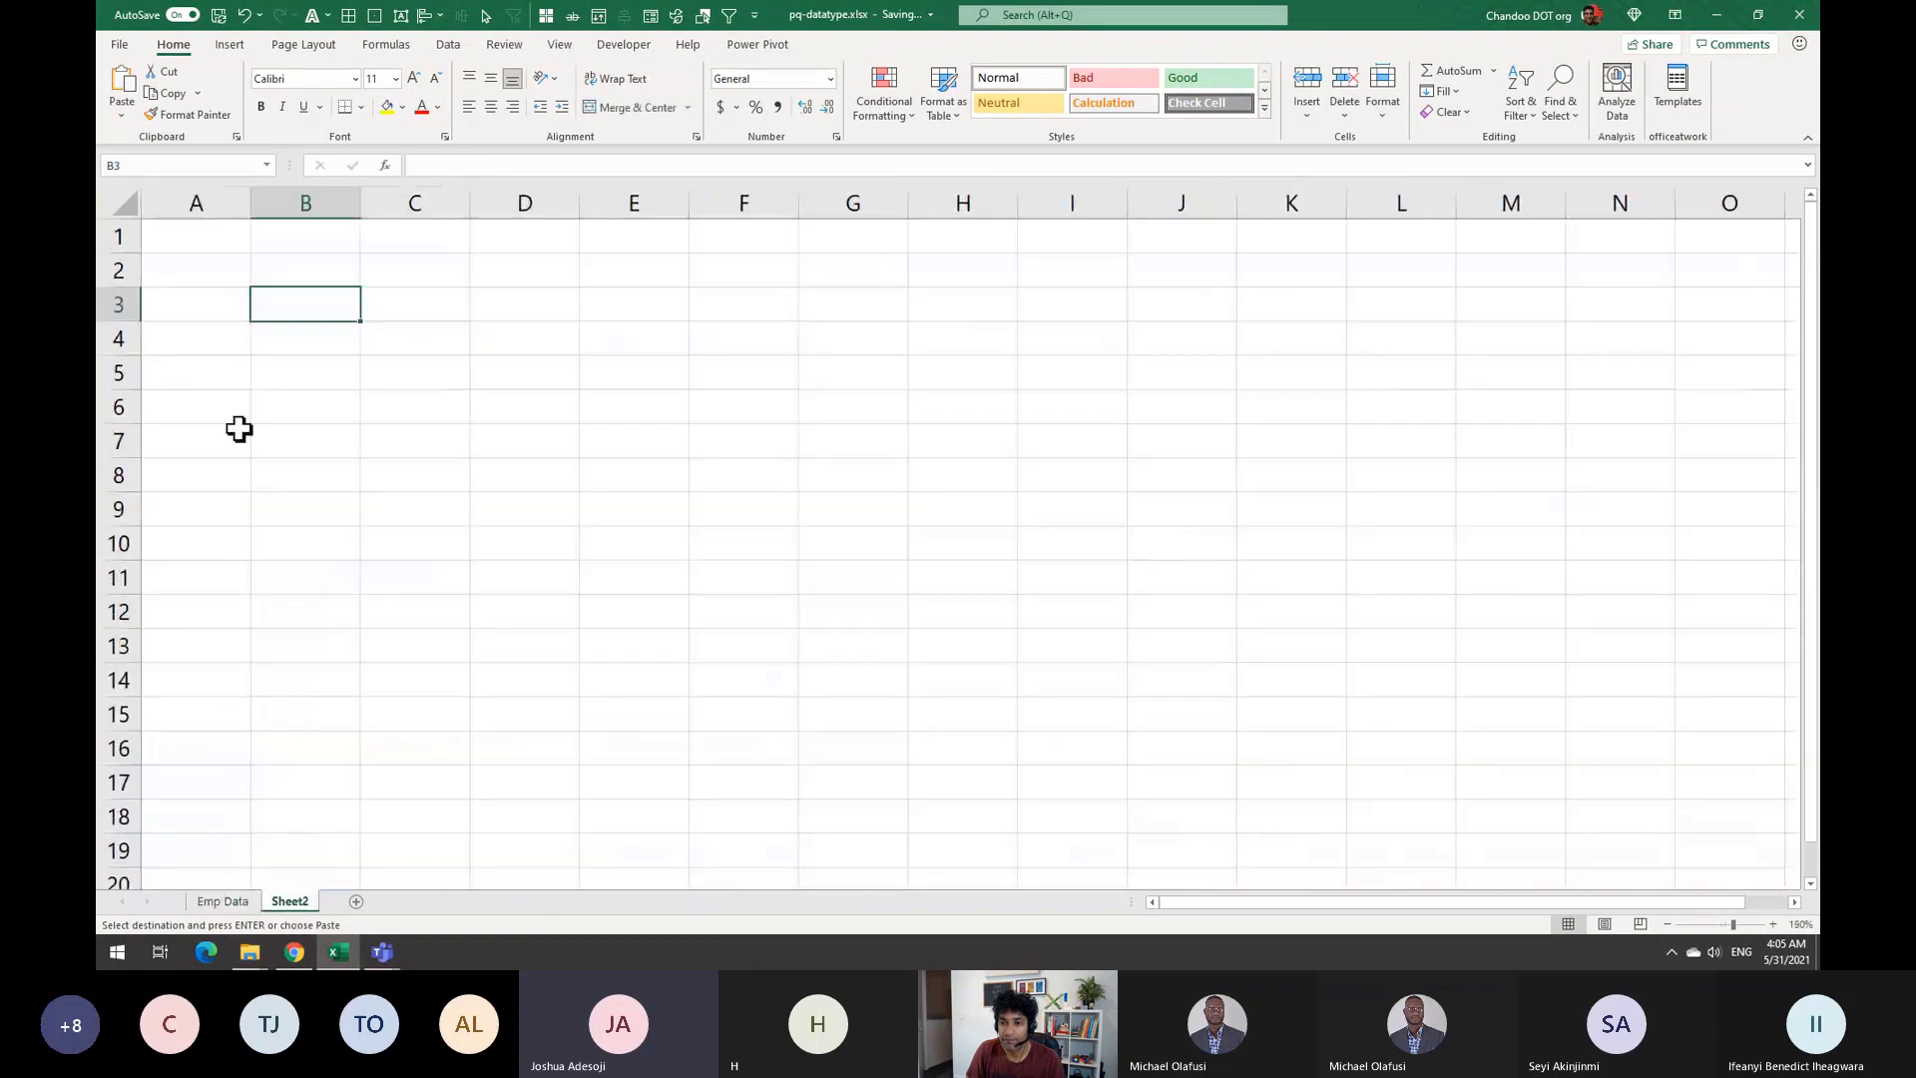
right_click(278, 305)
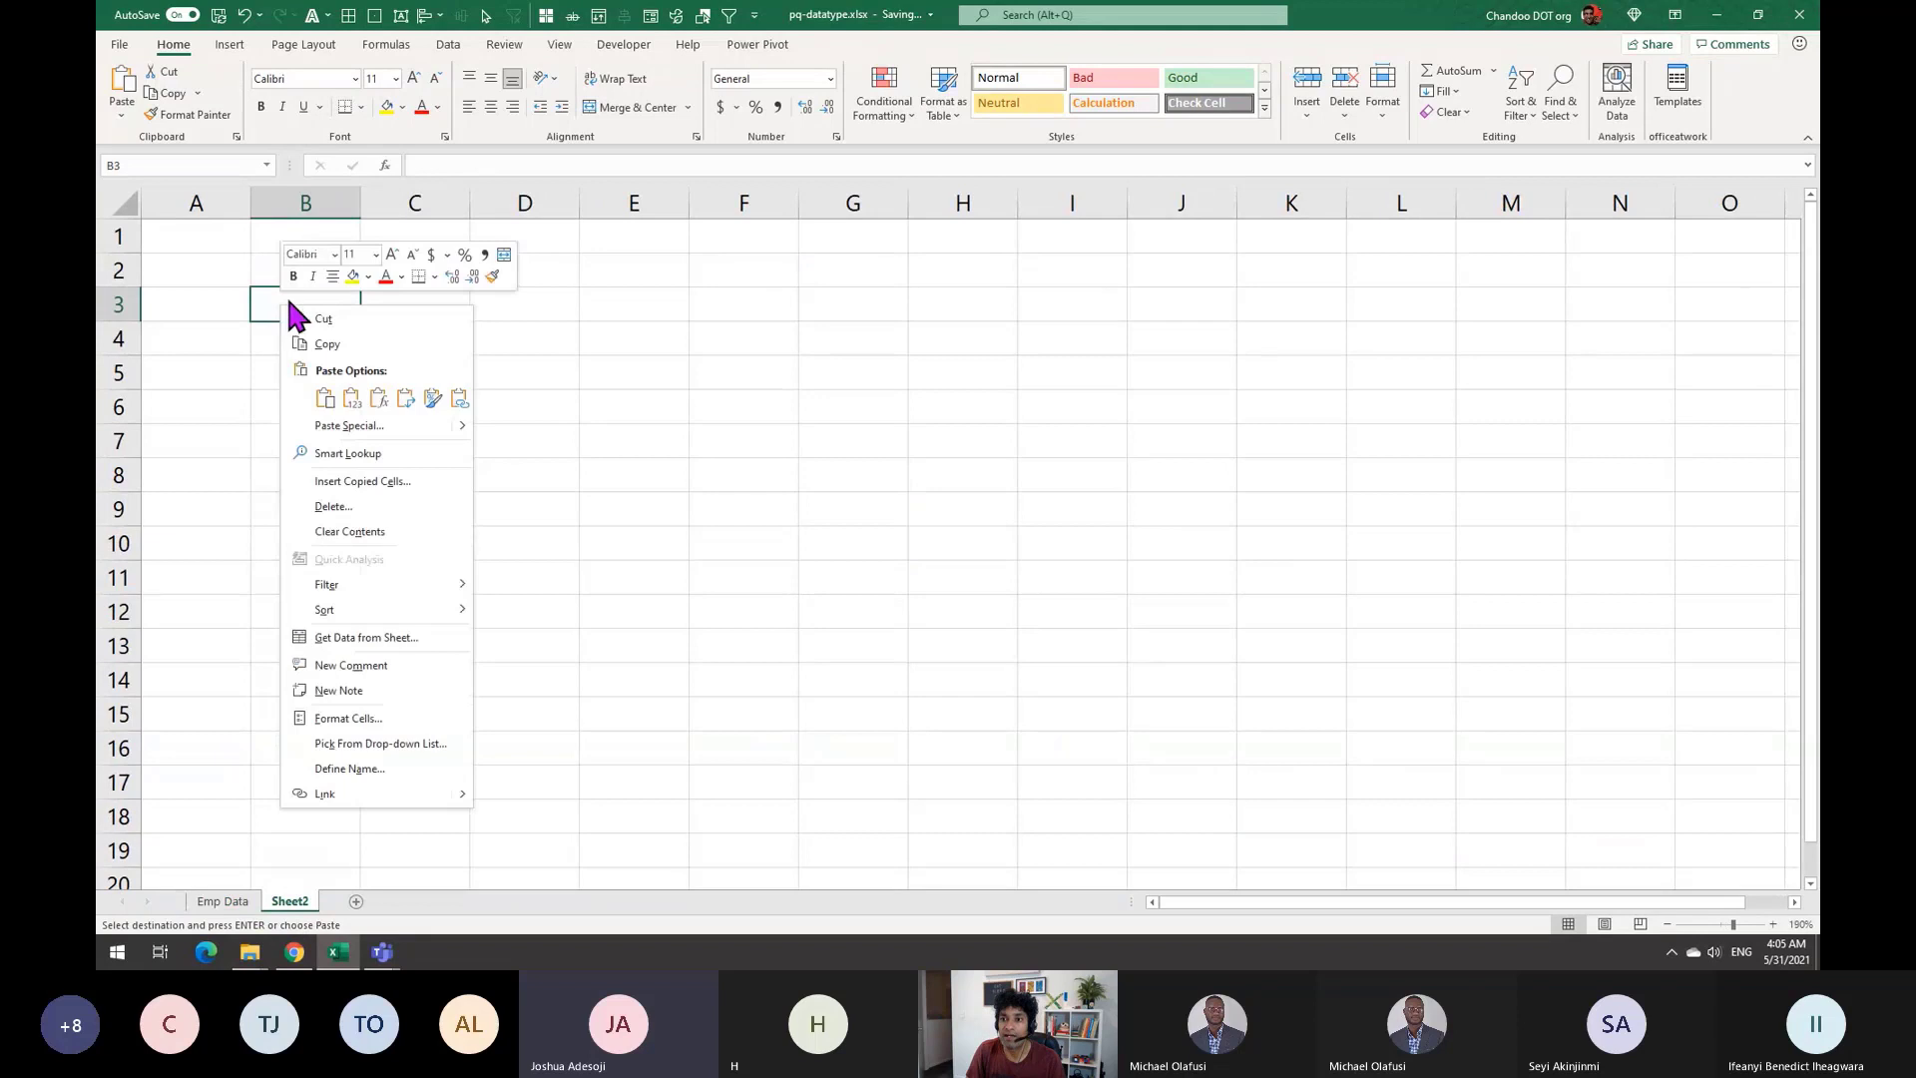
left_click(349, 393)
Widen column B and add Name and Salary headings in B2 and C2
left_click(534, 351)
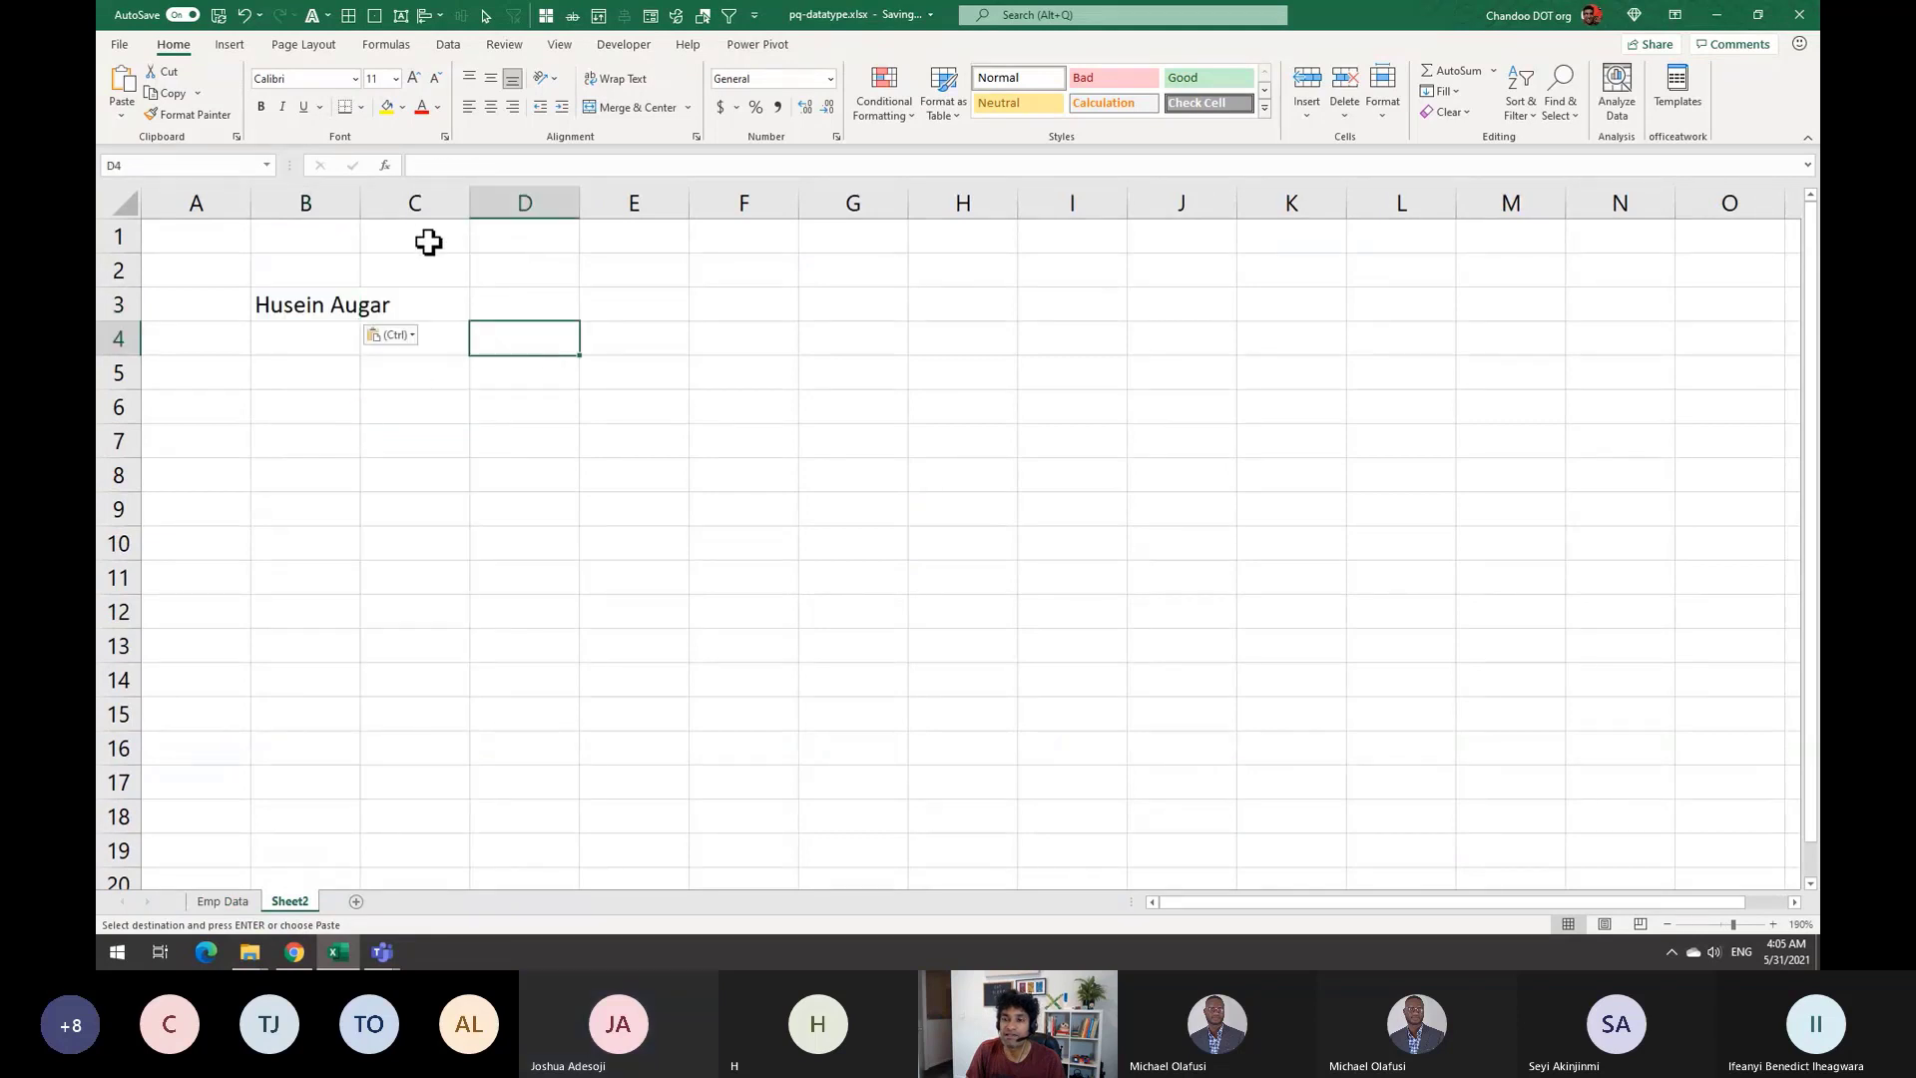
left_click(354, 206)
left_click_drag(359, 202, 429, 202)
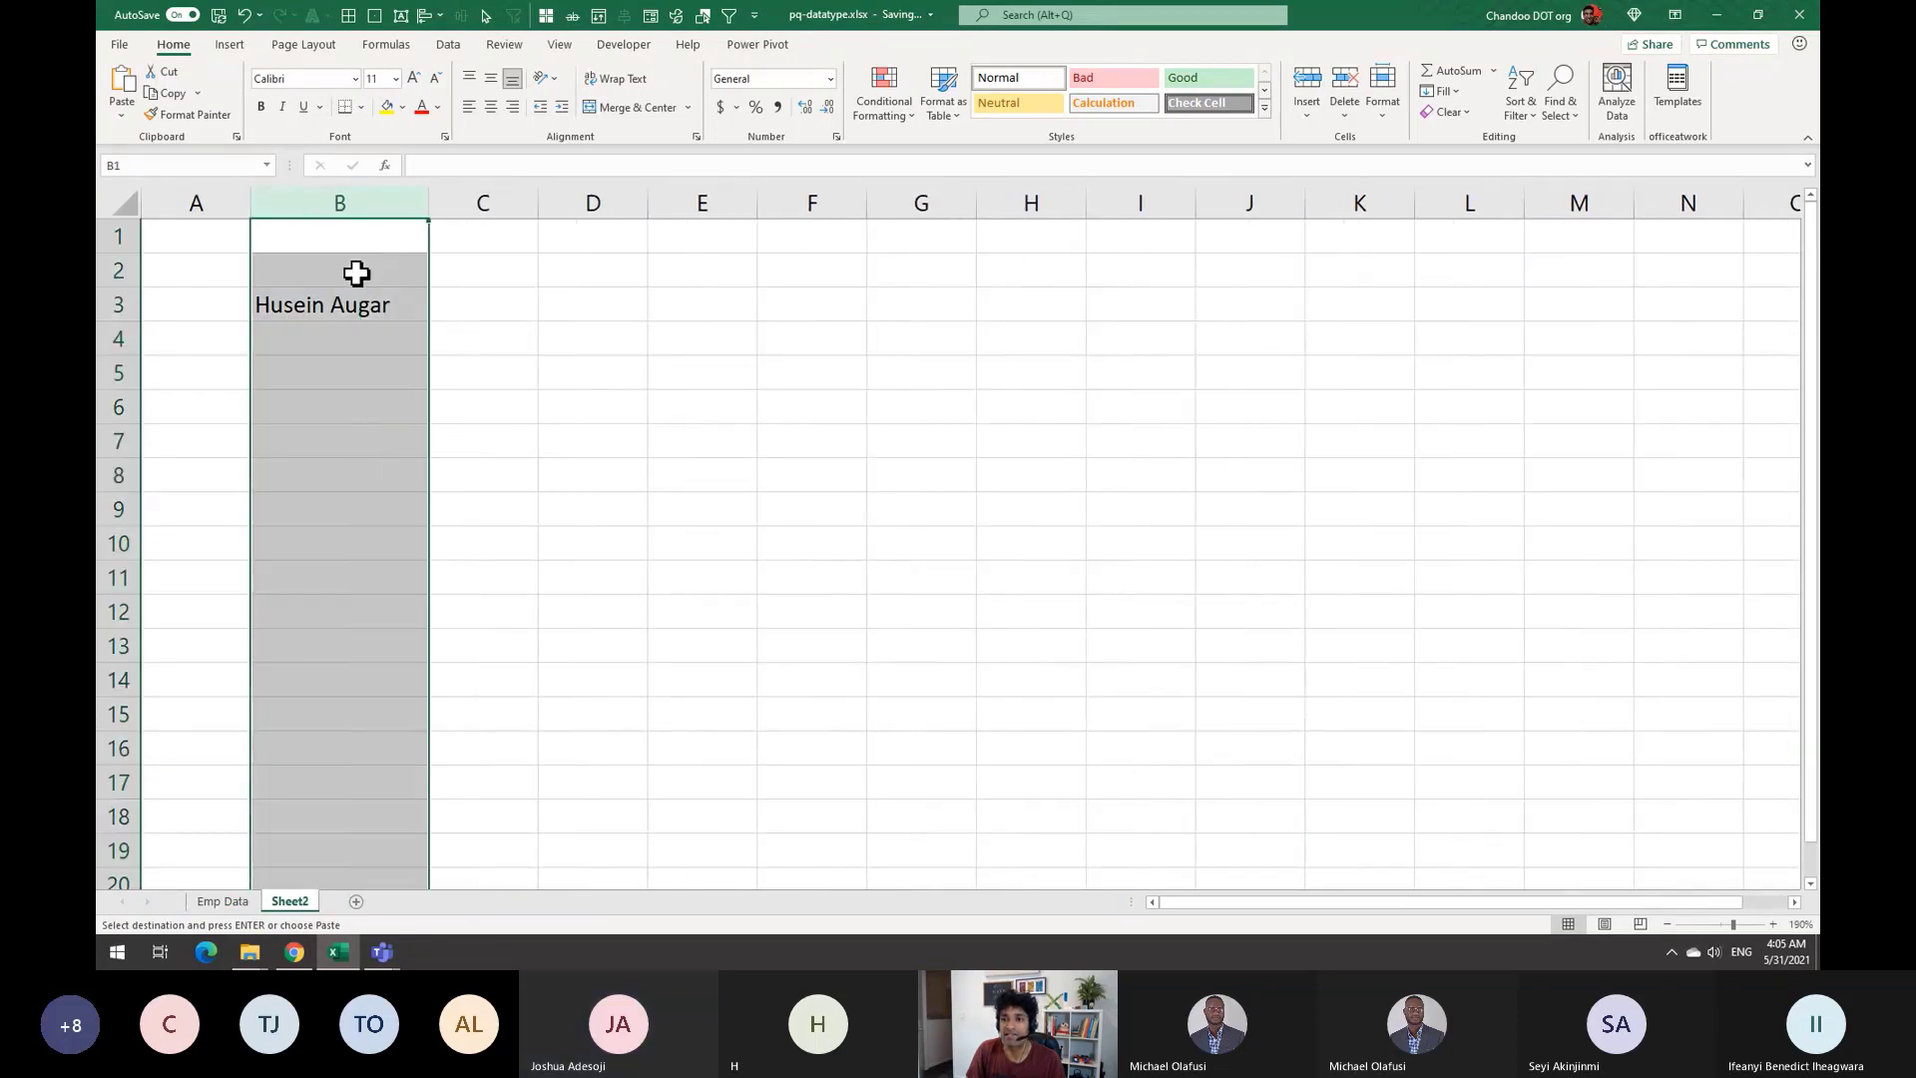
left_click(409, 276)
type("Name")
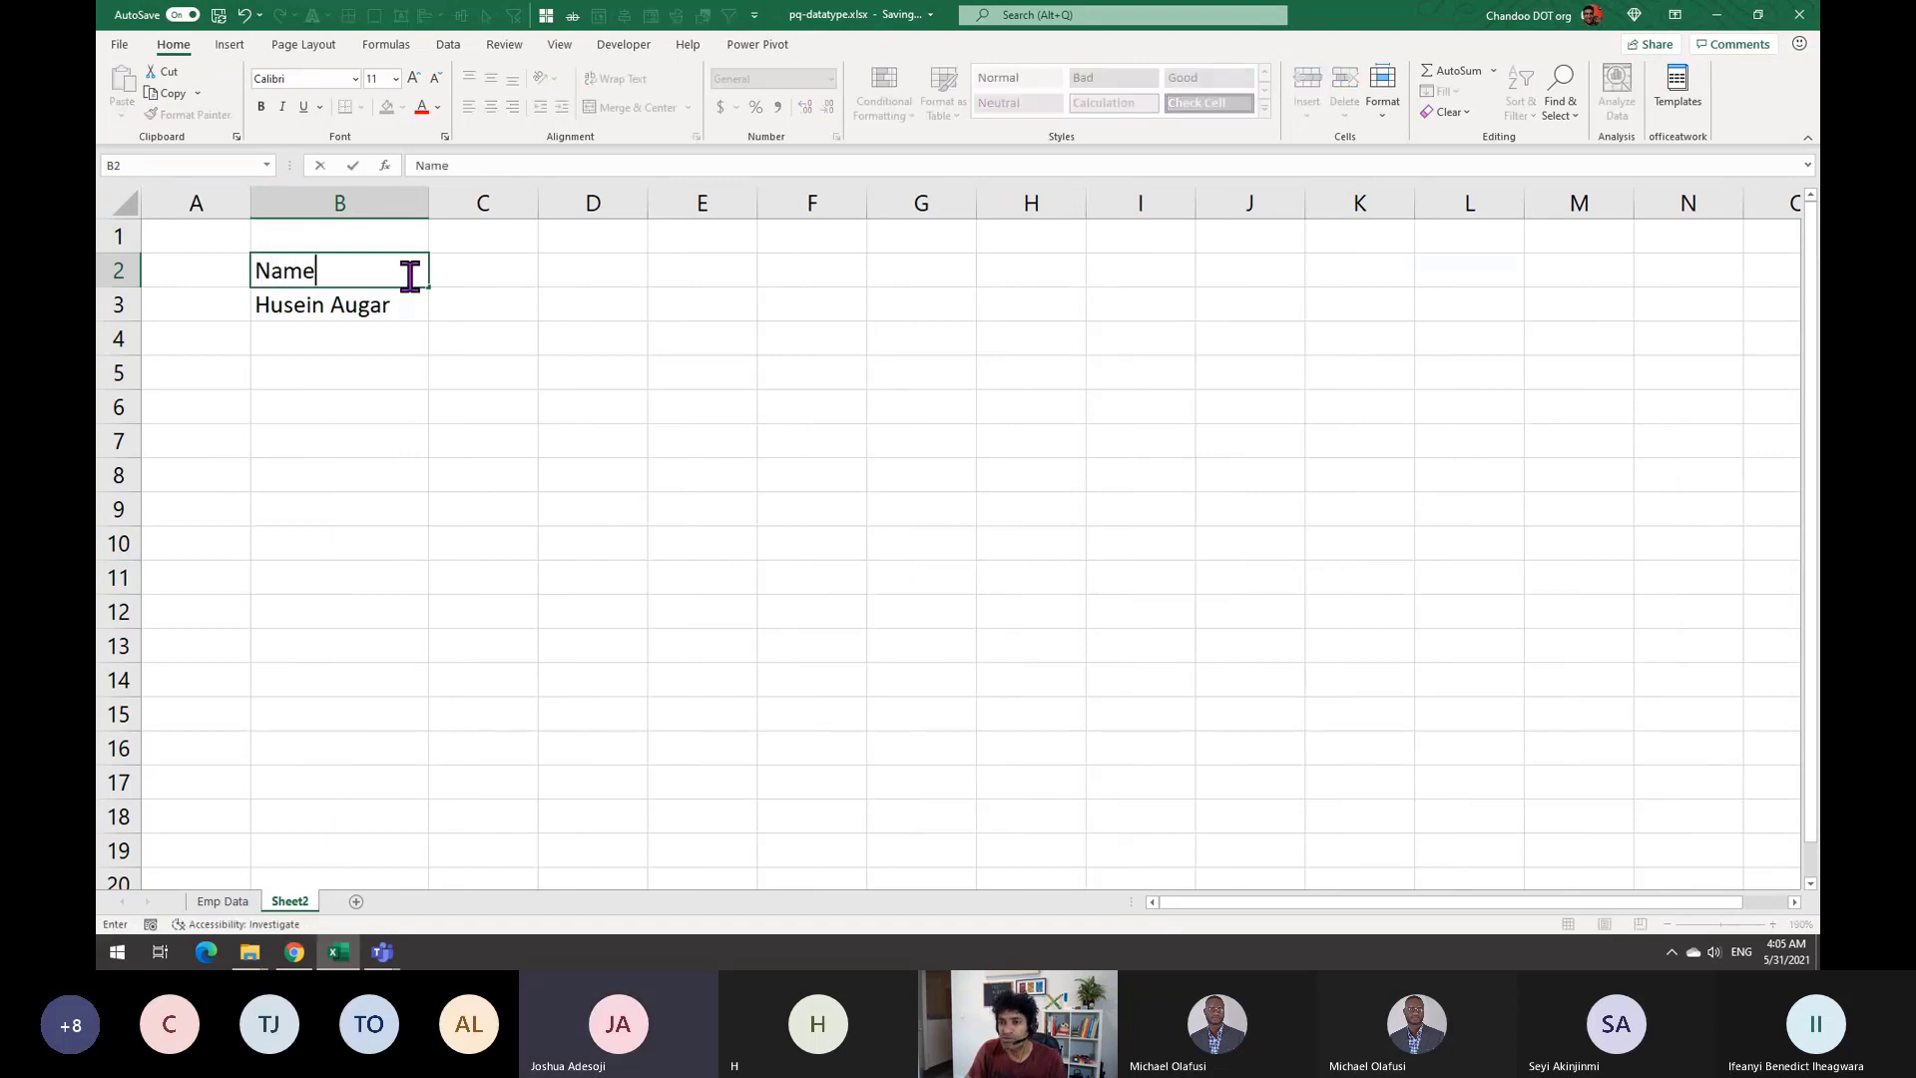
key("Tab")
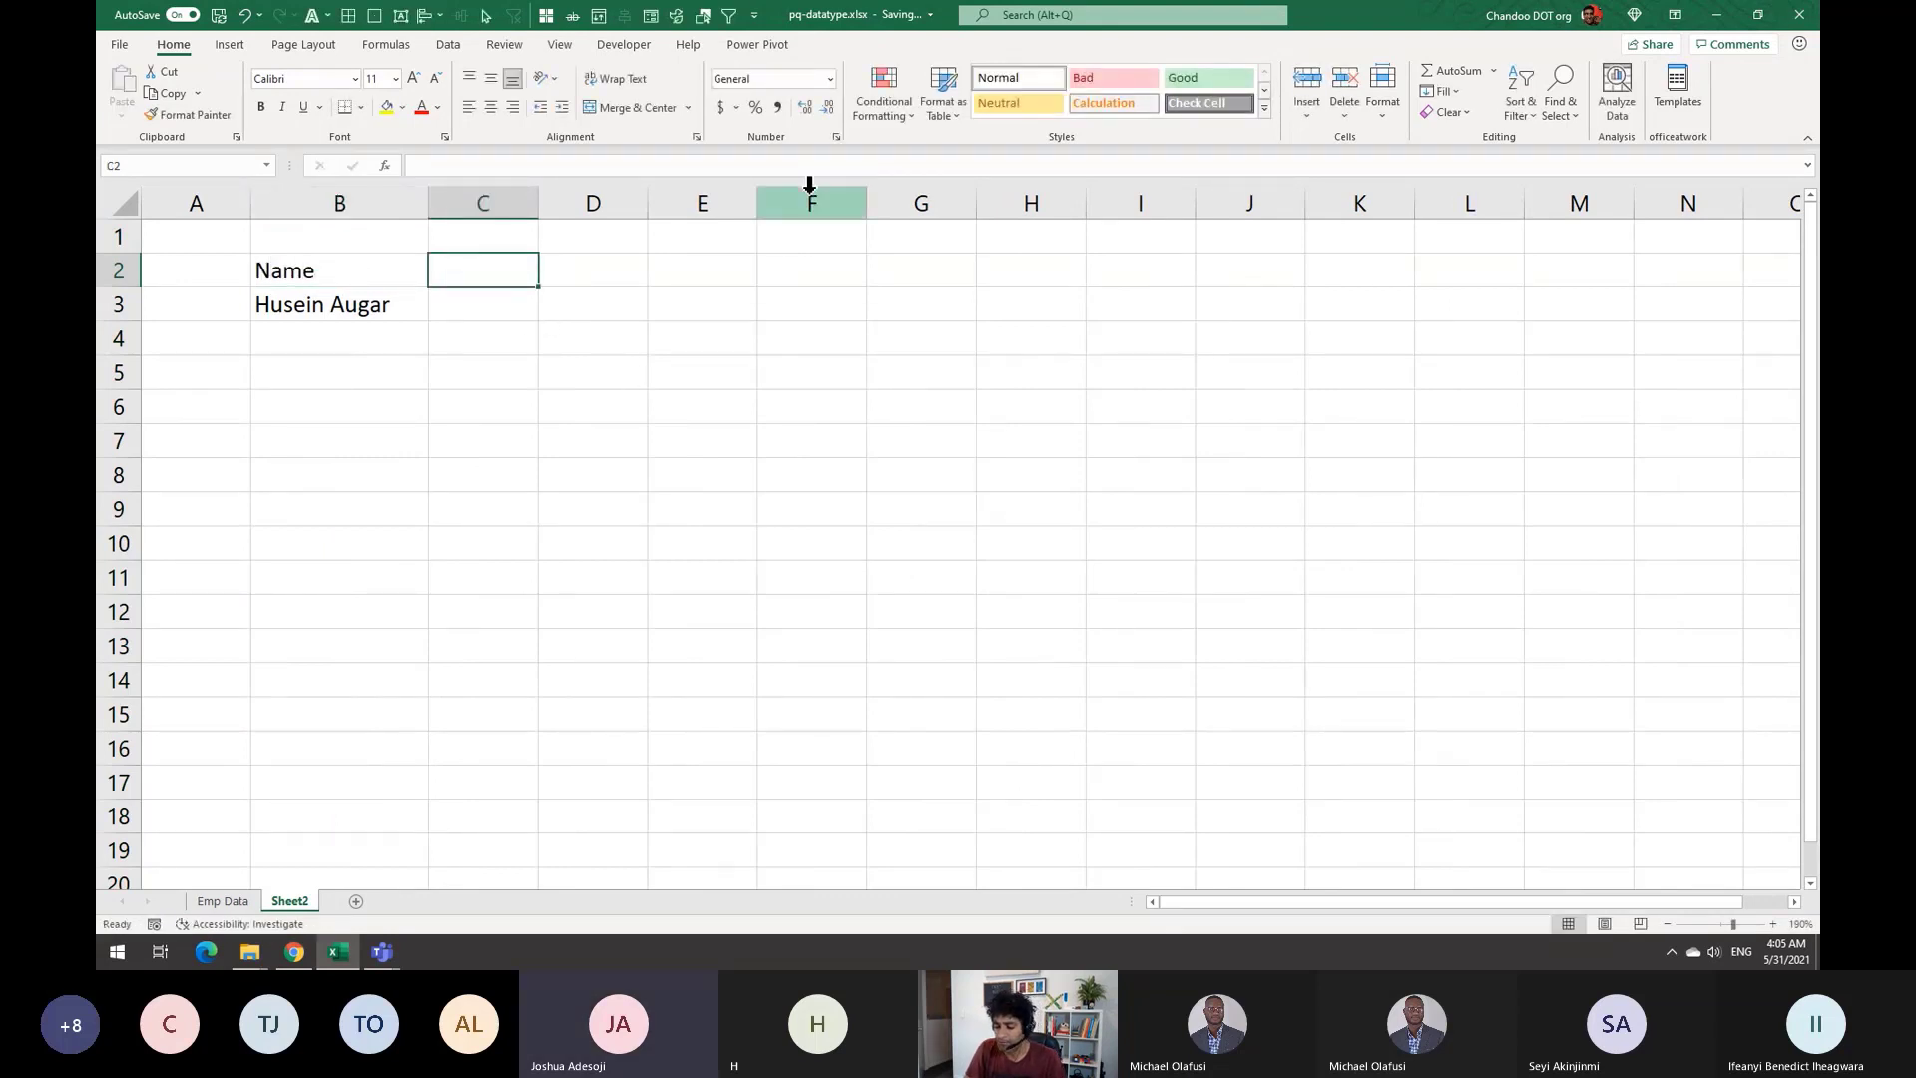
type("Sala")
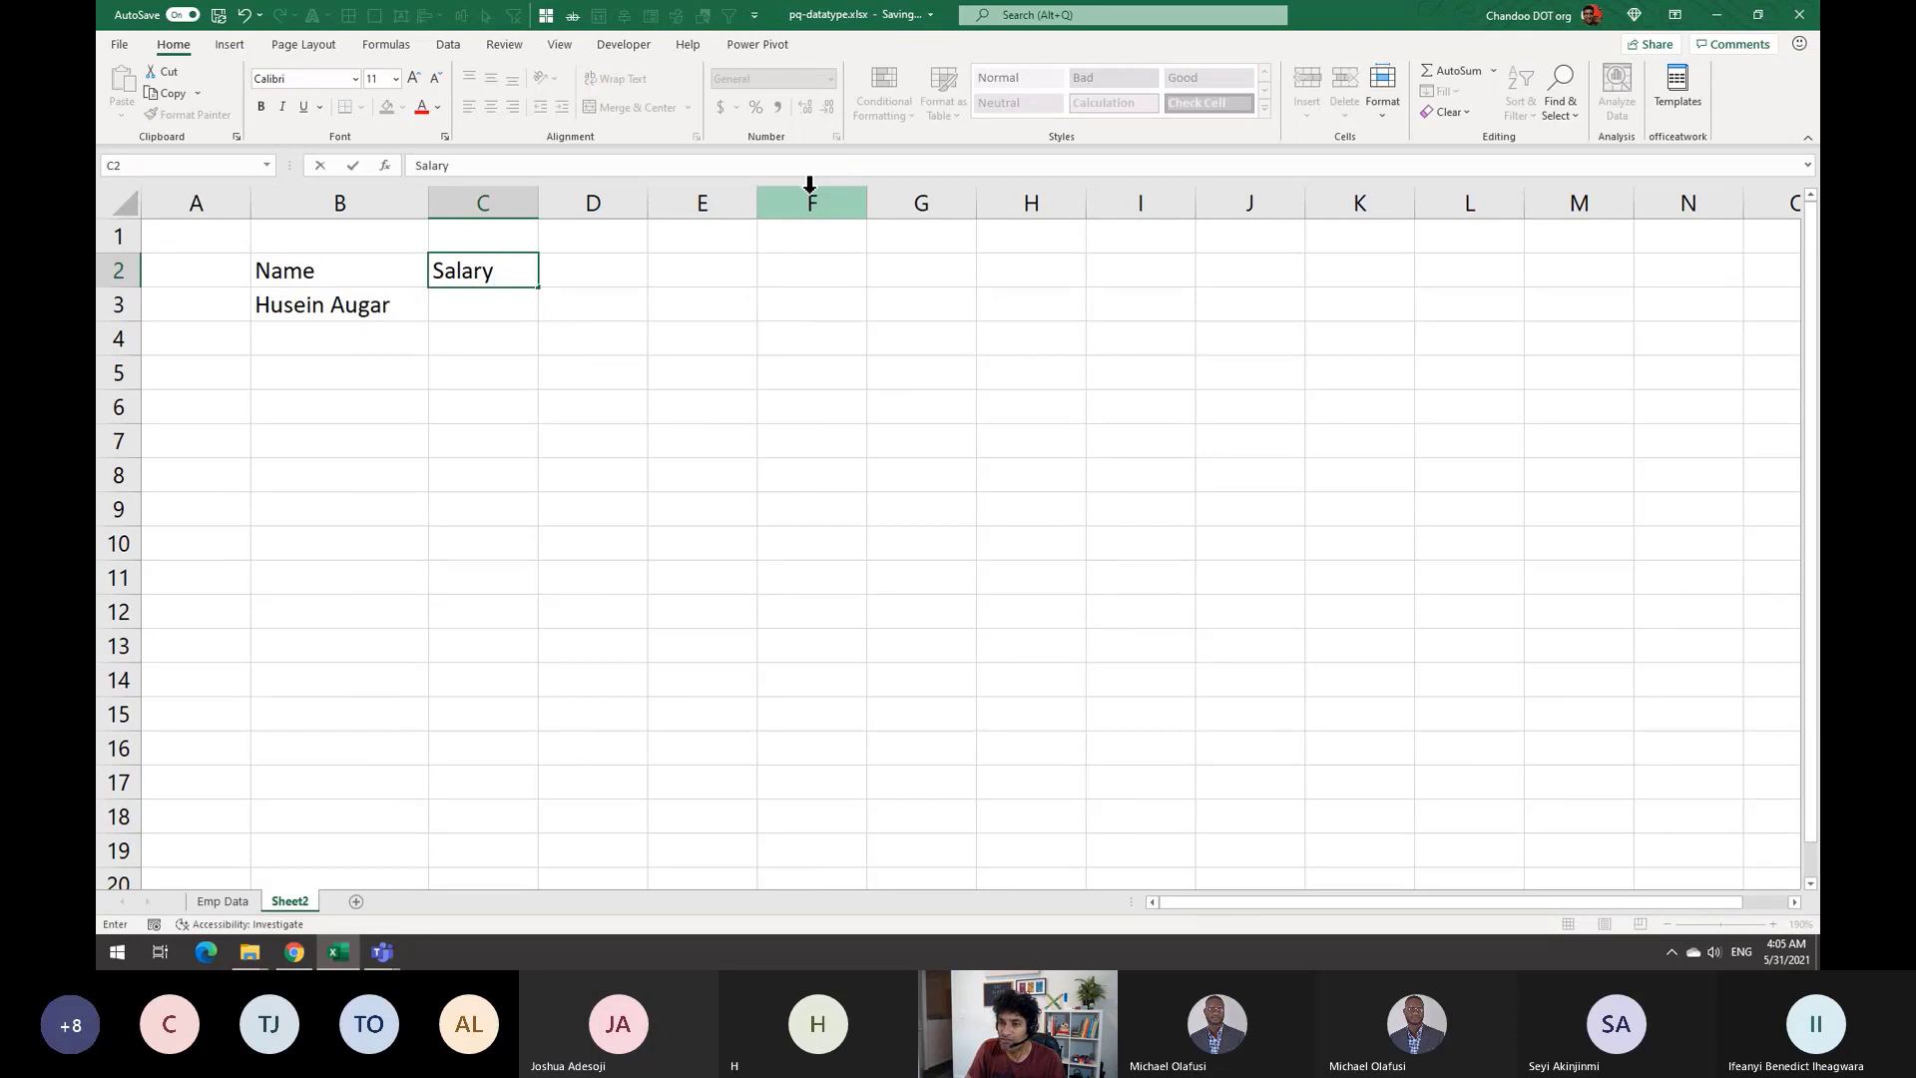
type("ry")
key("Return")
Start an =XLOOKUP( formula in C3 under Salary
key("Tab")
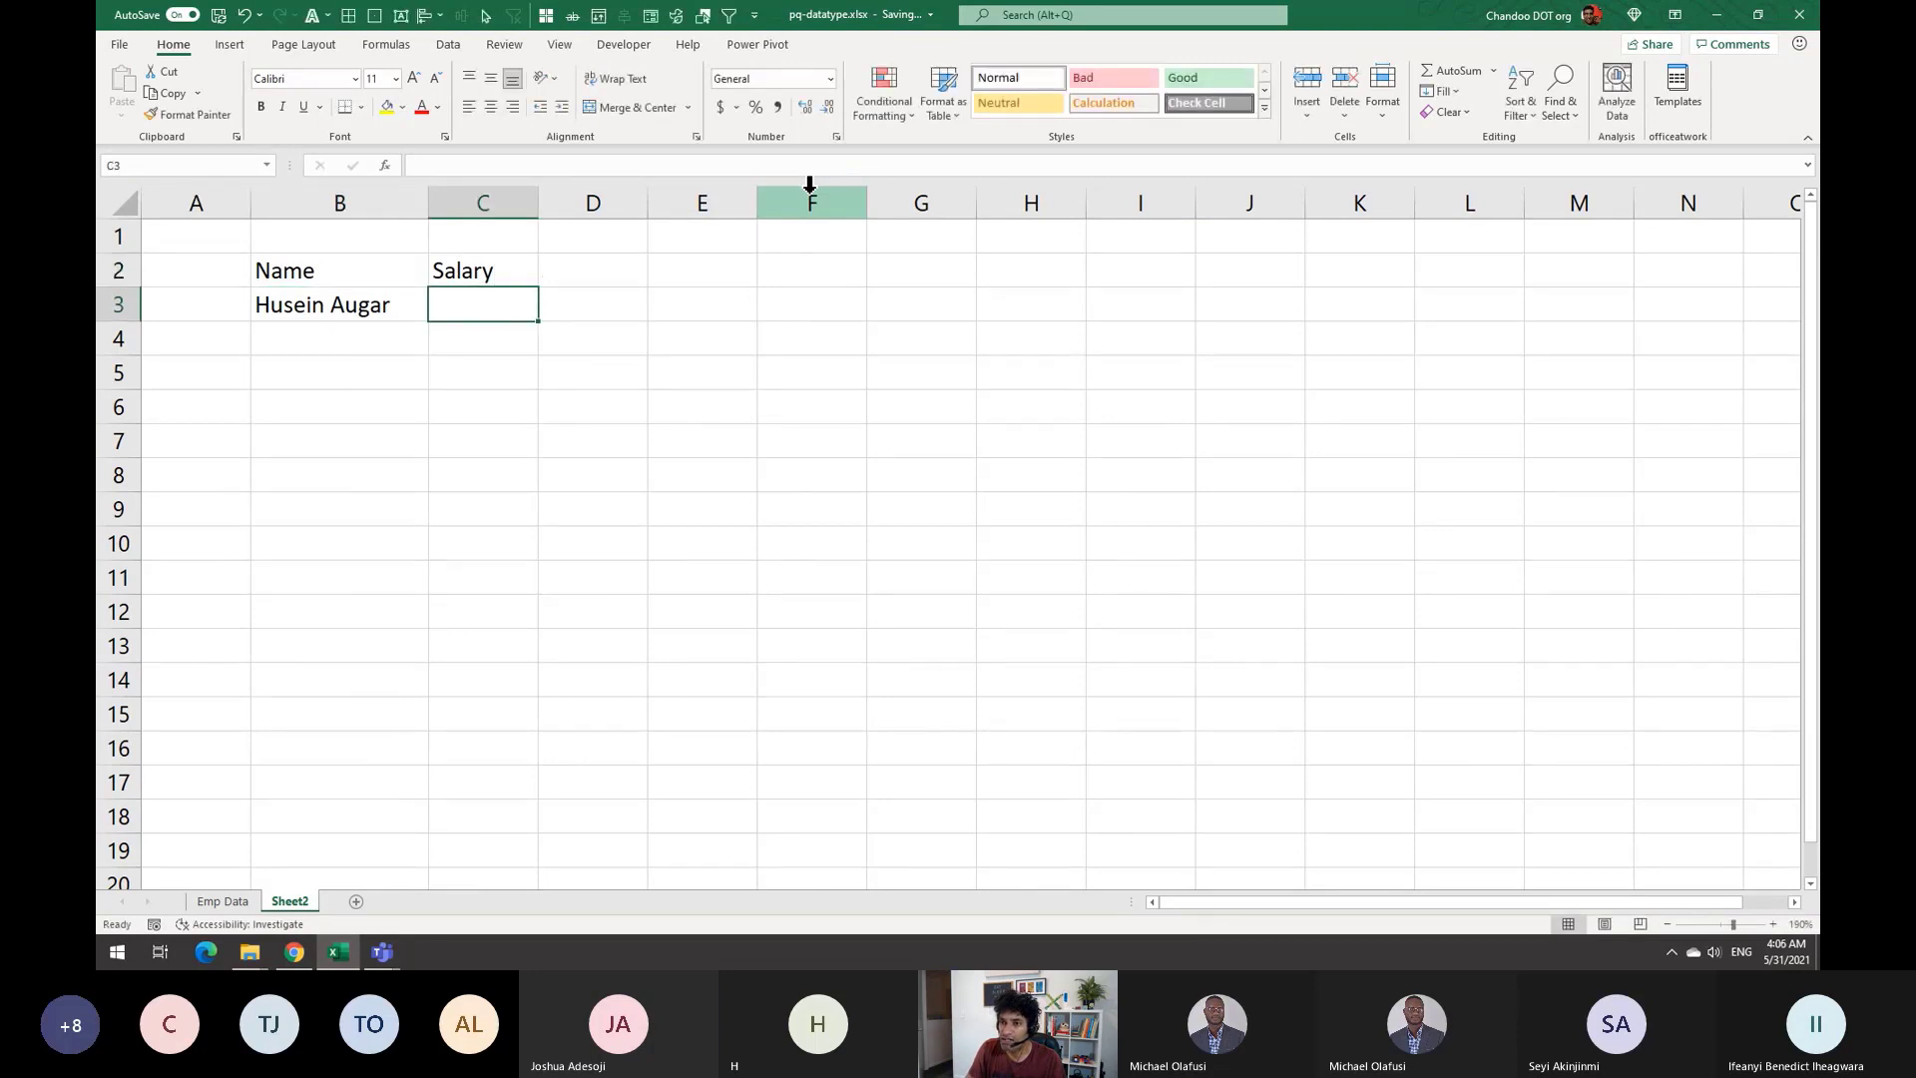
type("=xl")
key("Tab")
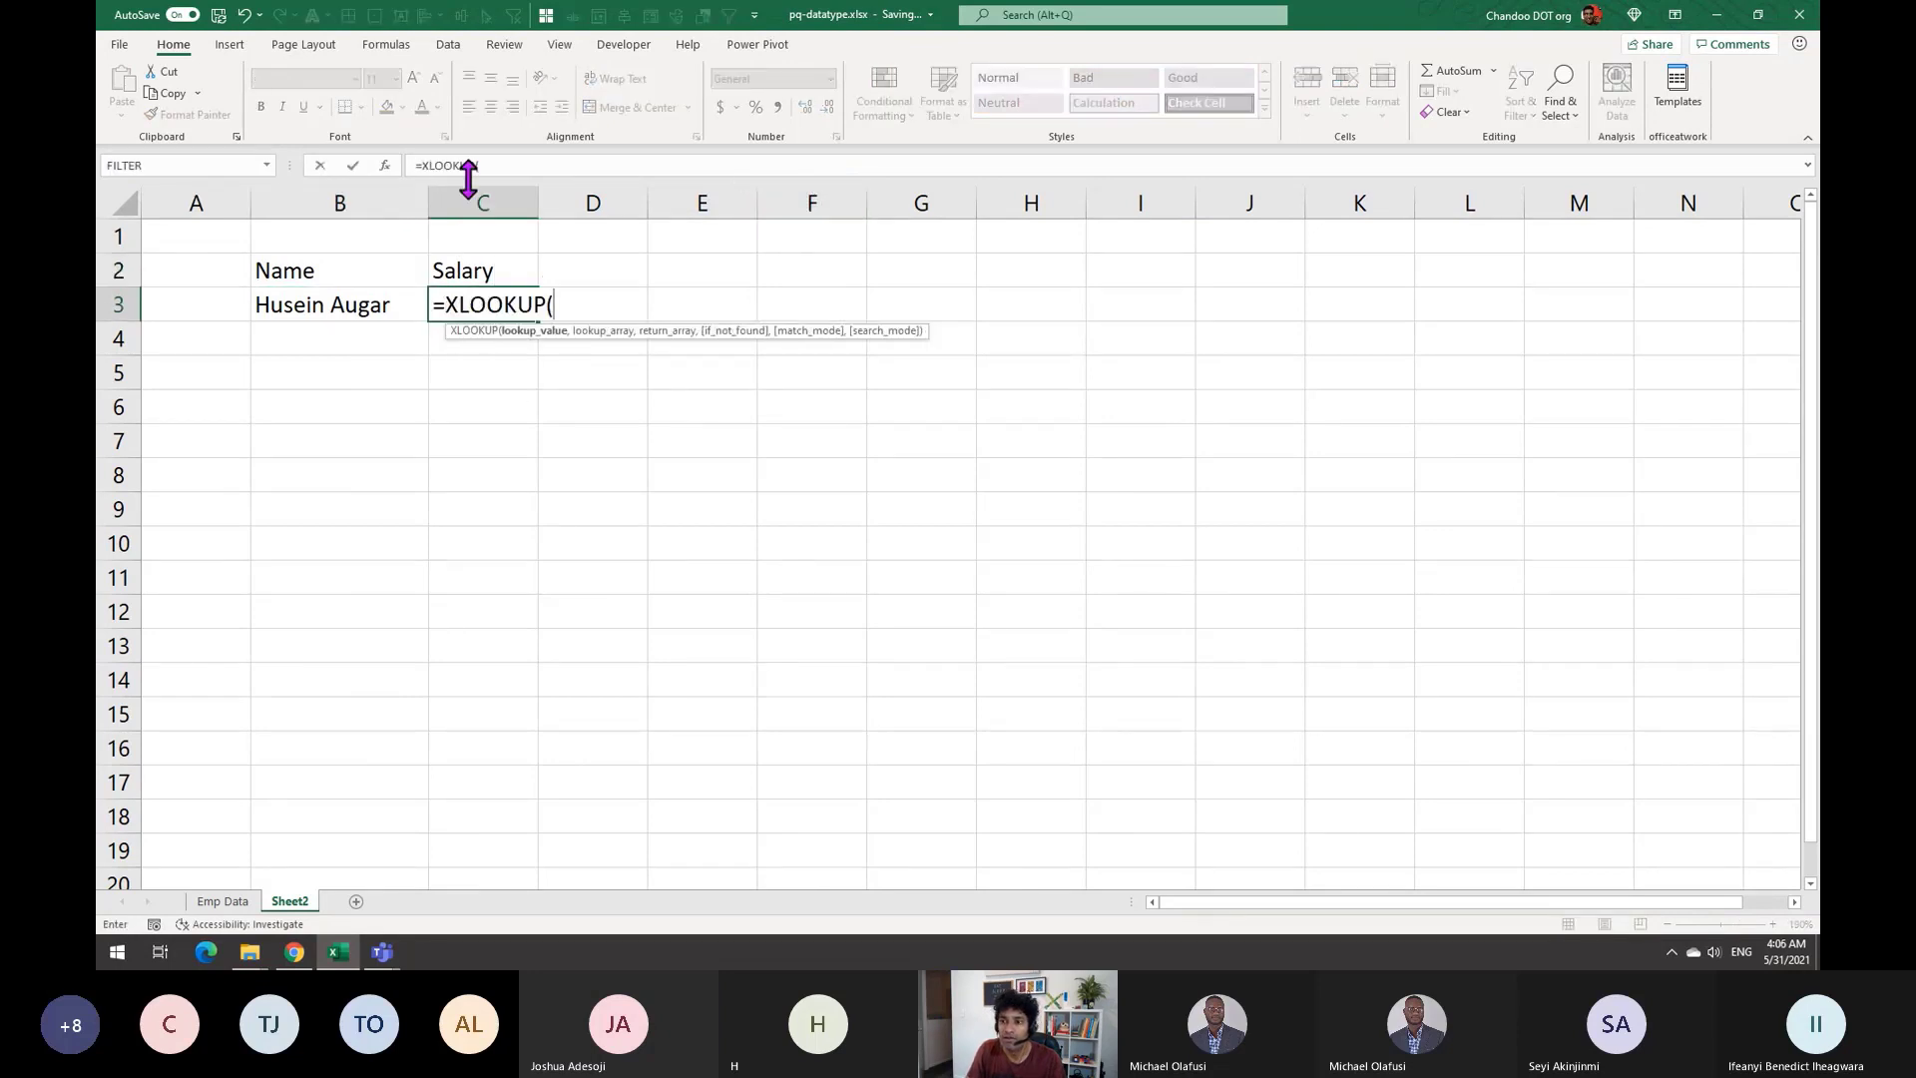
Complete =XLOOKUP(B3,staff[Name],staff[Salary]) in C3 so it returns 67910
left_click(340, 307)
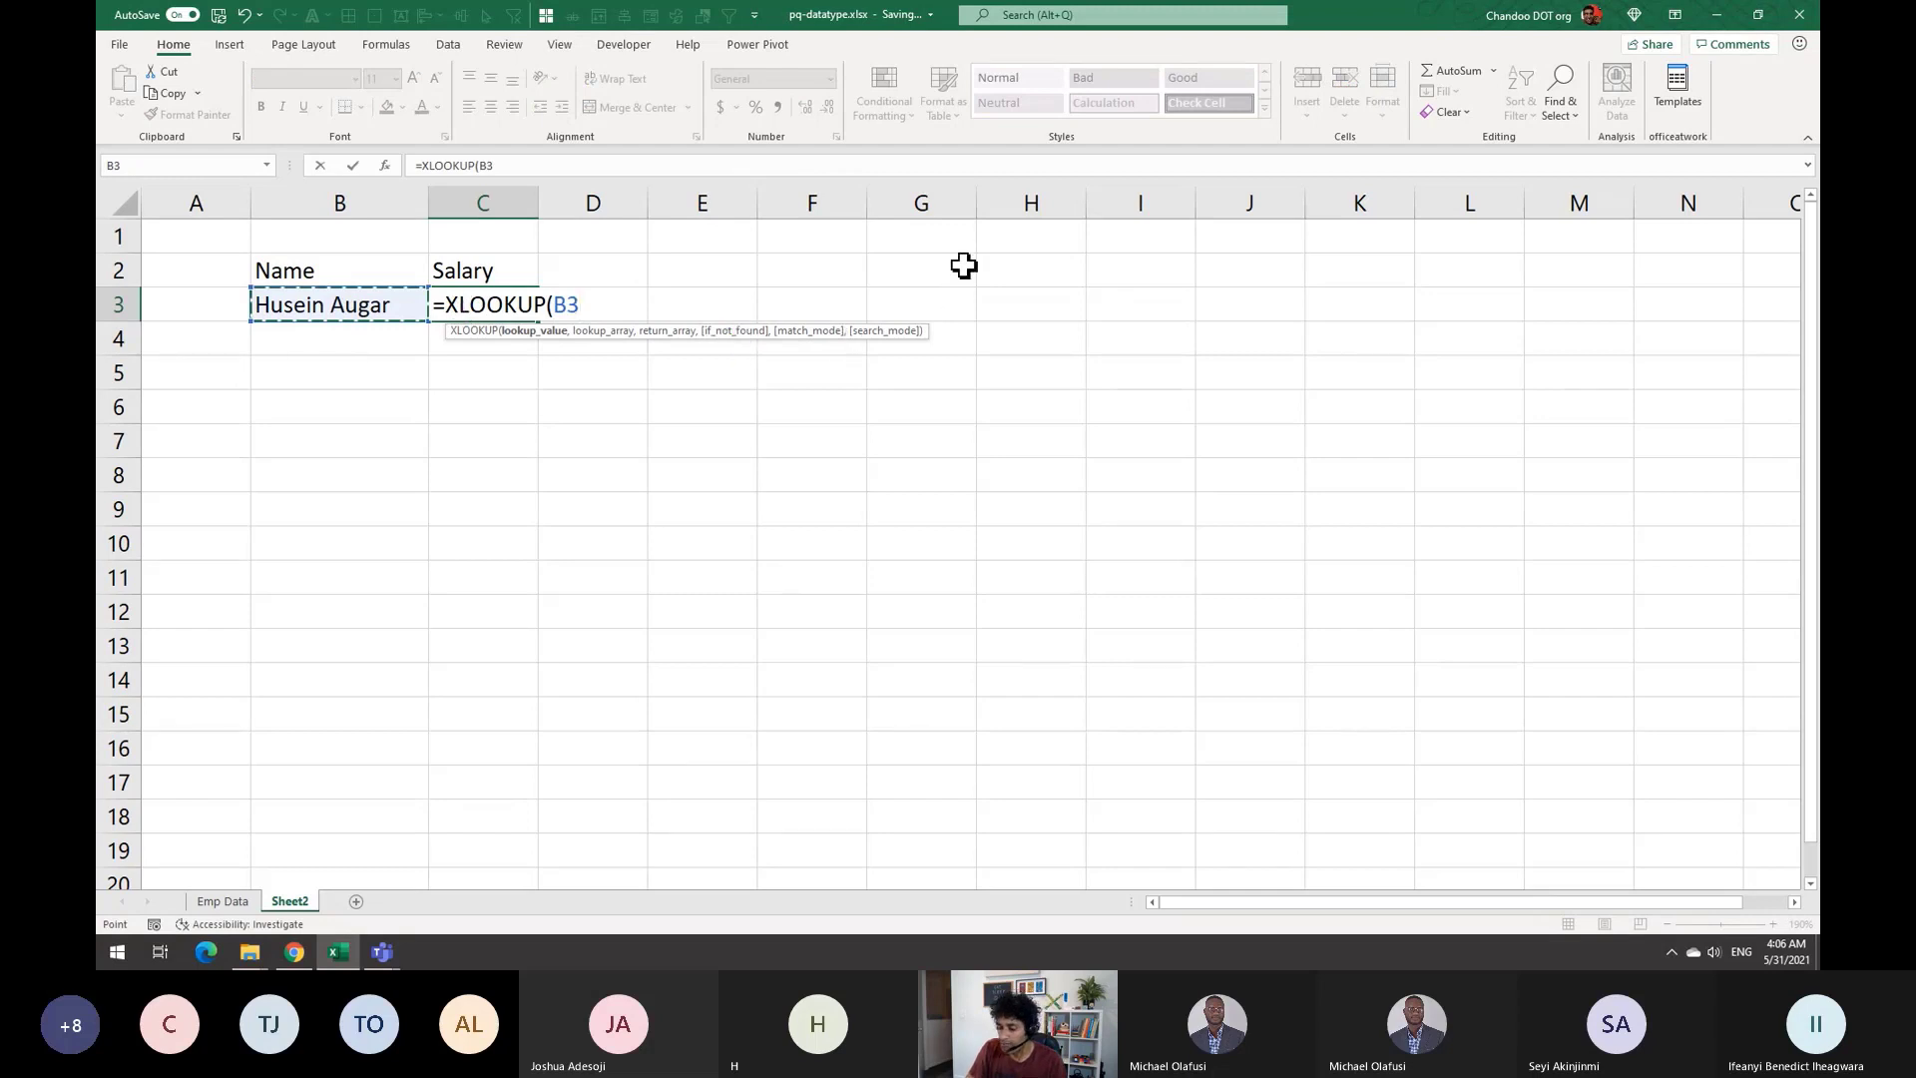
type(",staf")
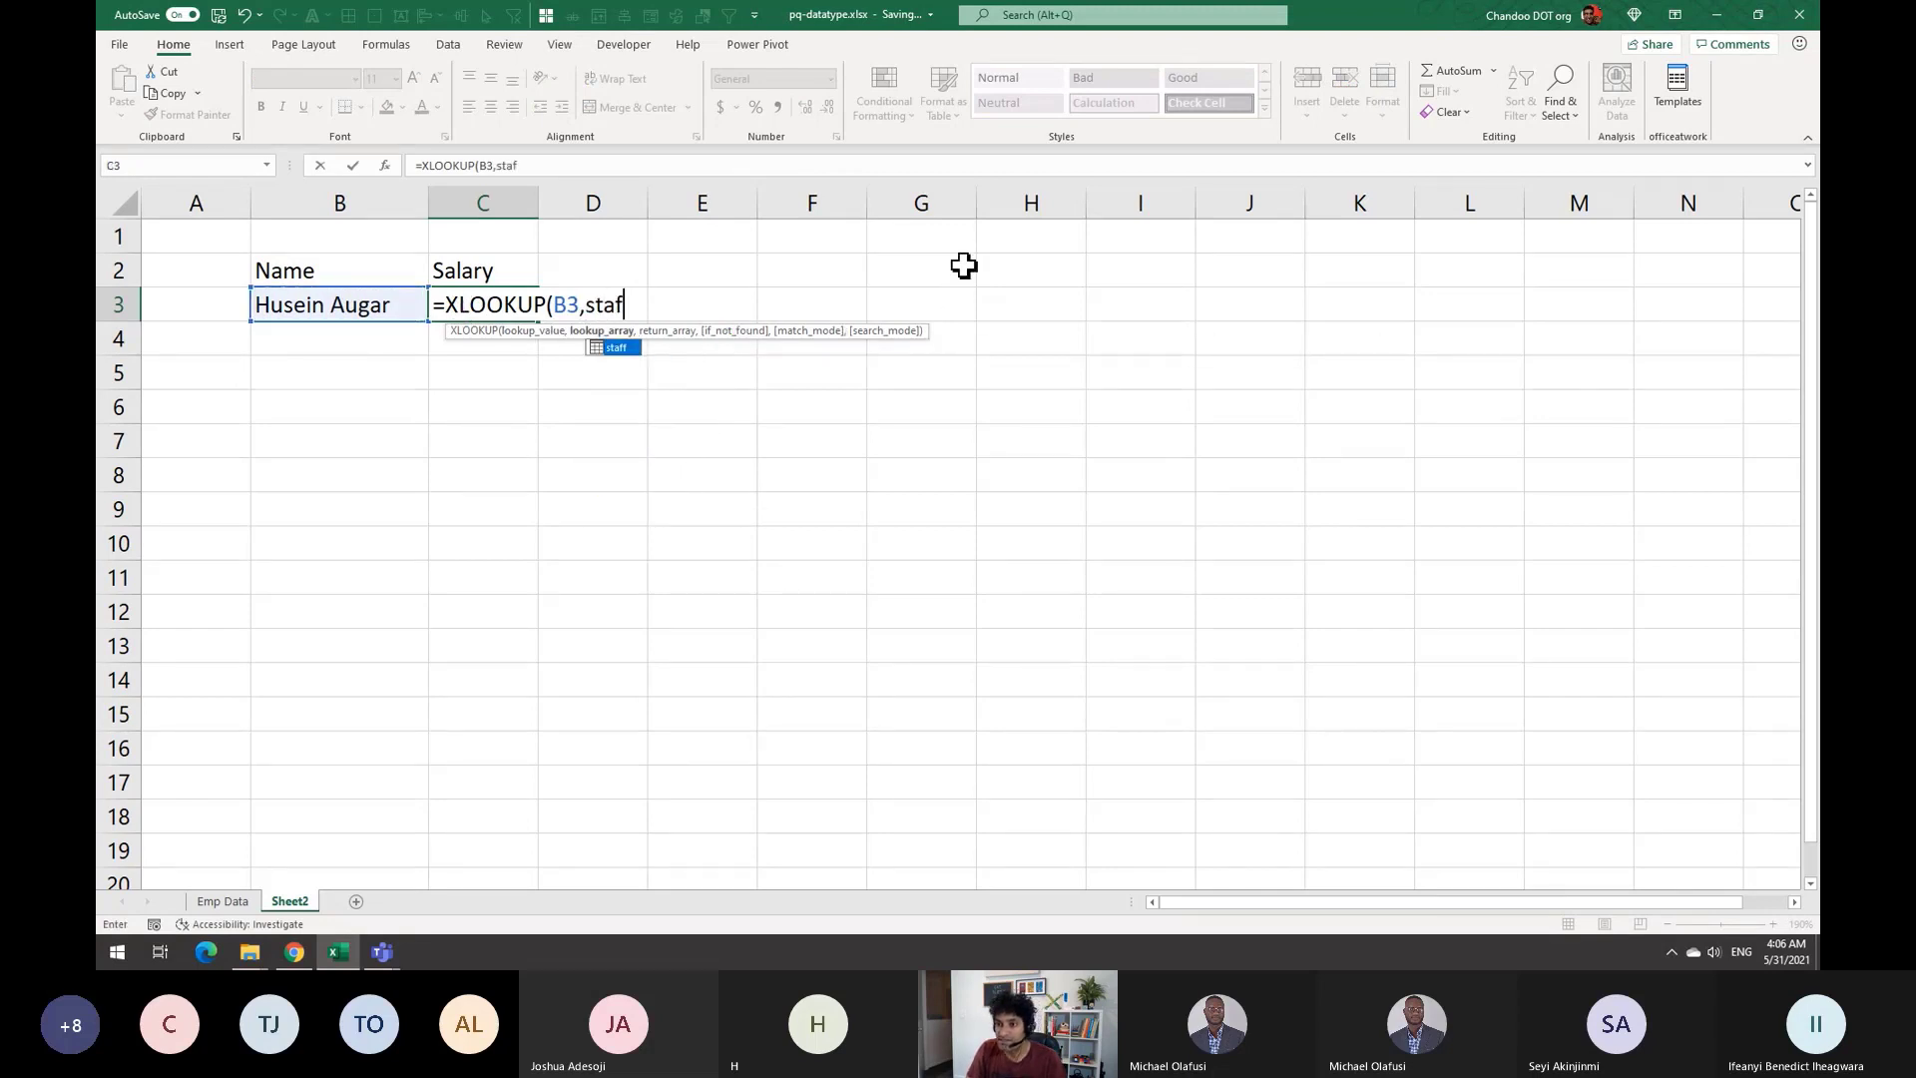
type("f[")
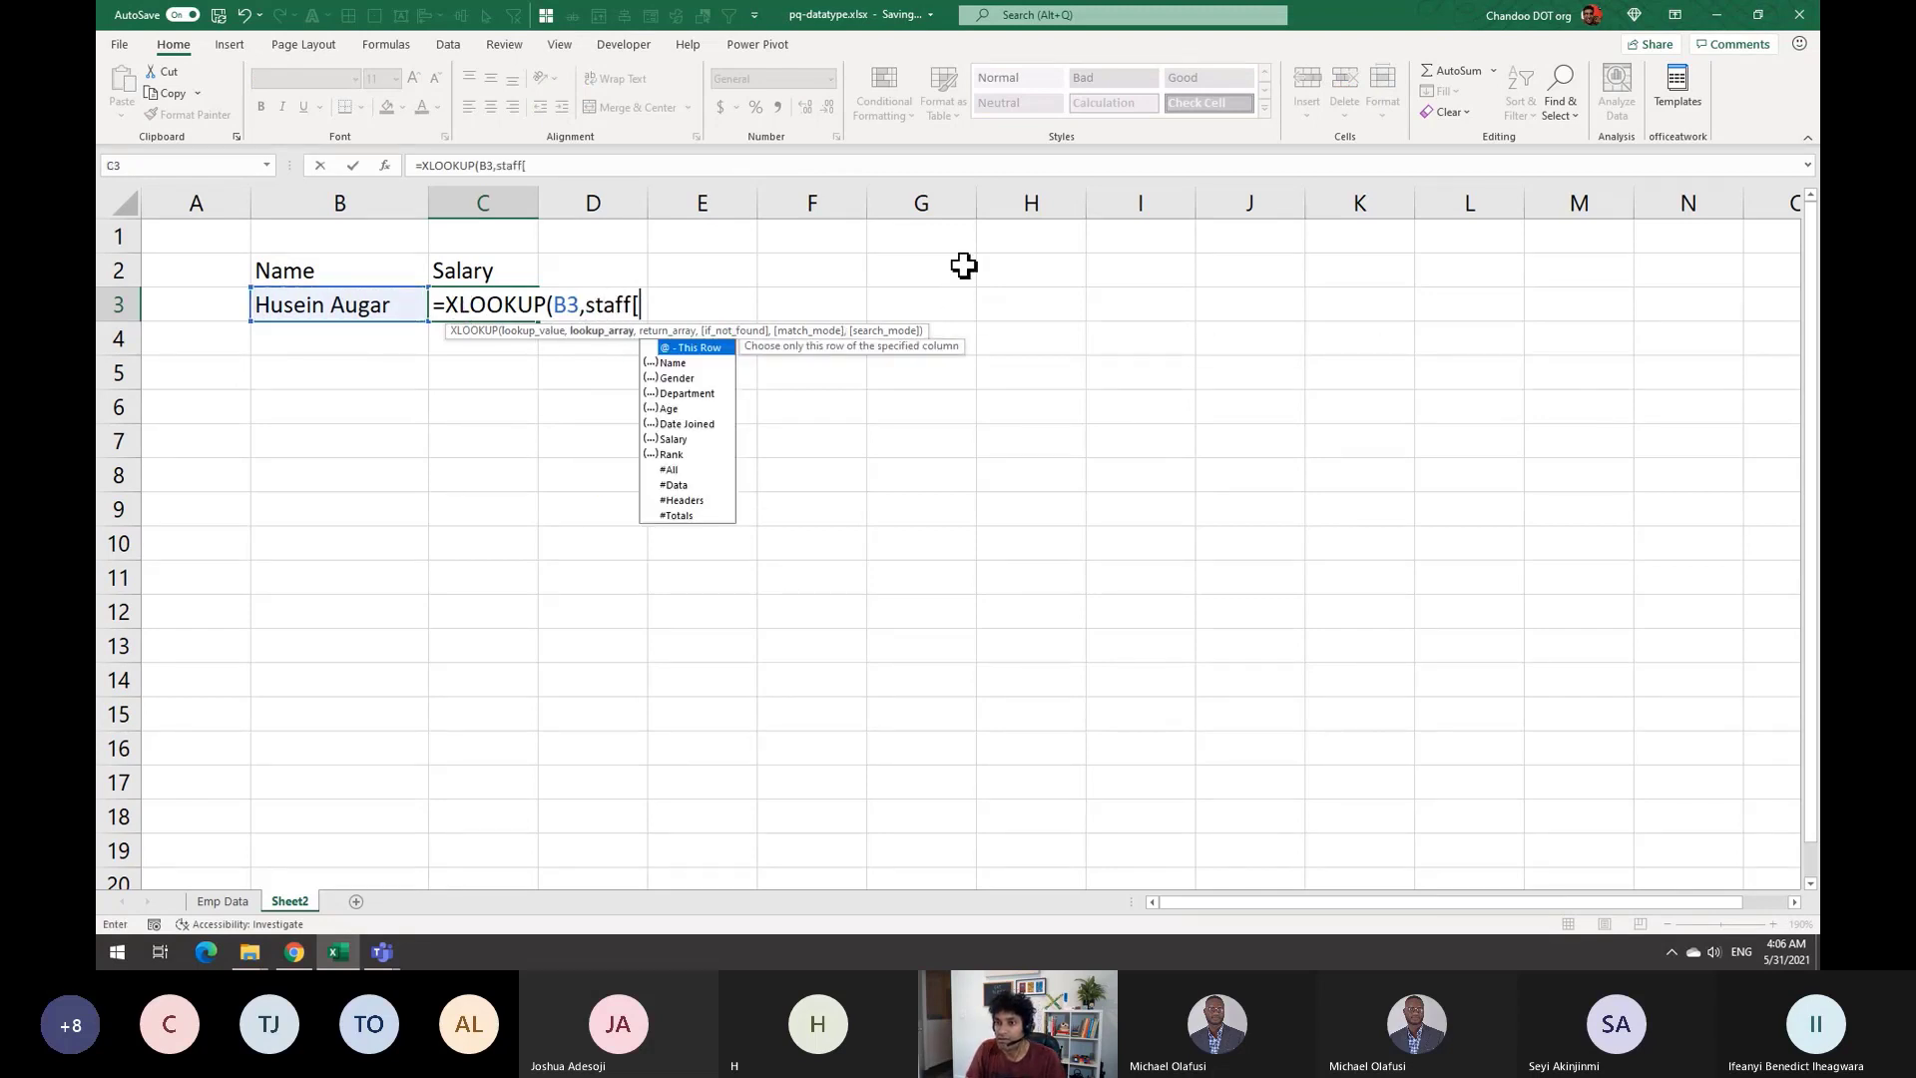
key("Down")
key("Tab")
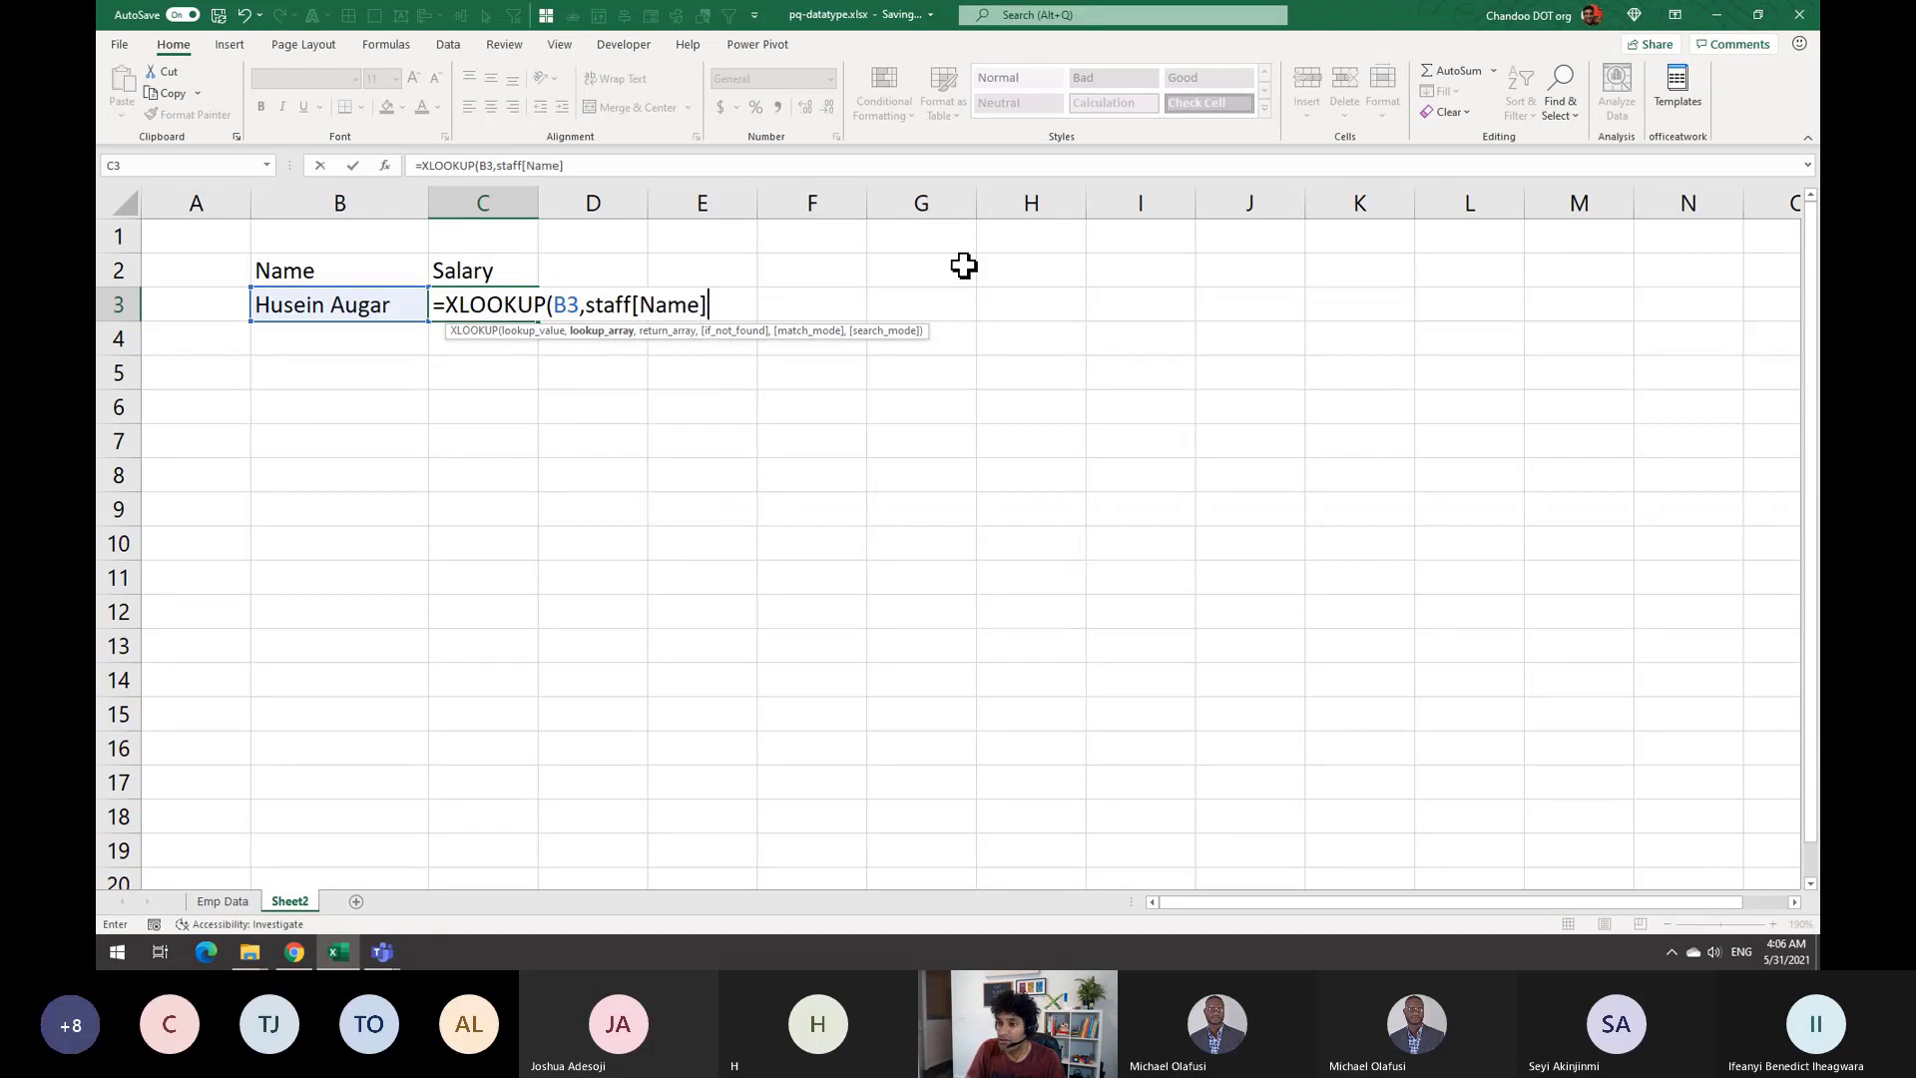
type(", staff")
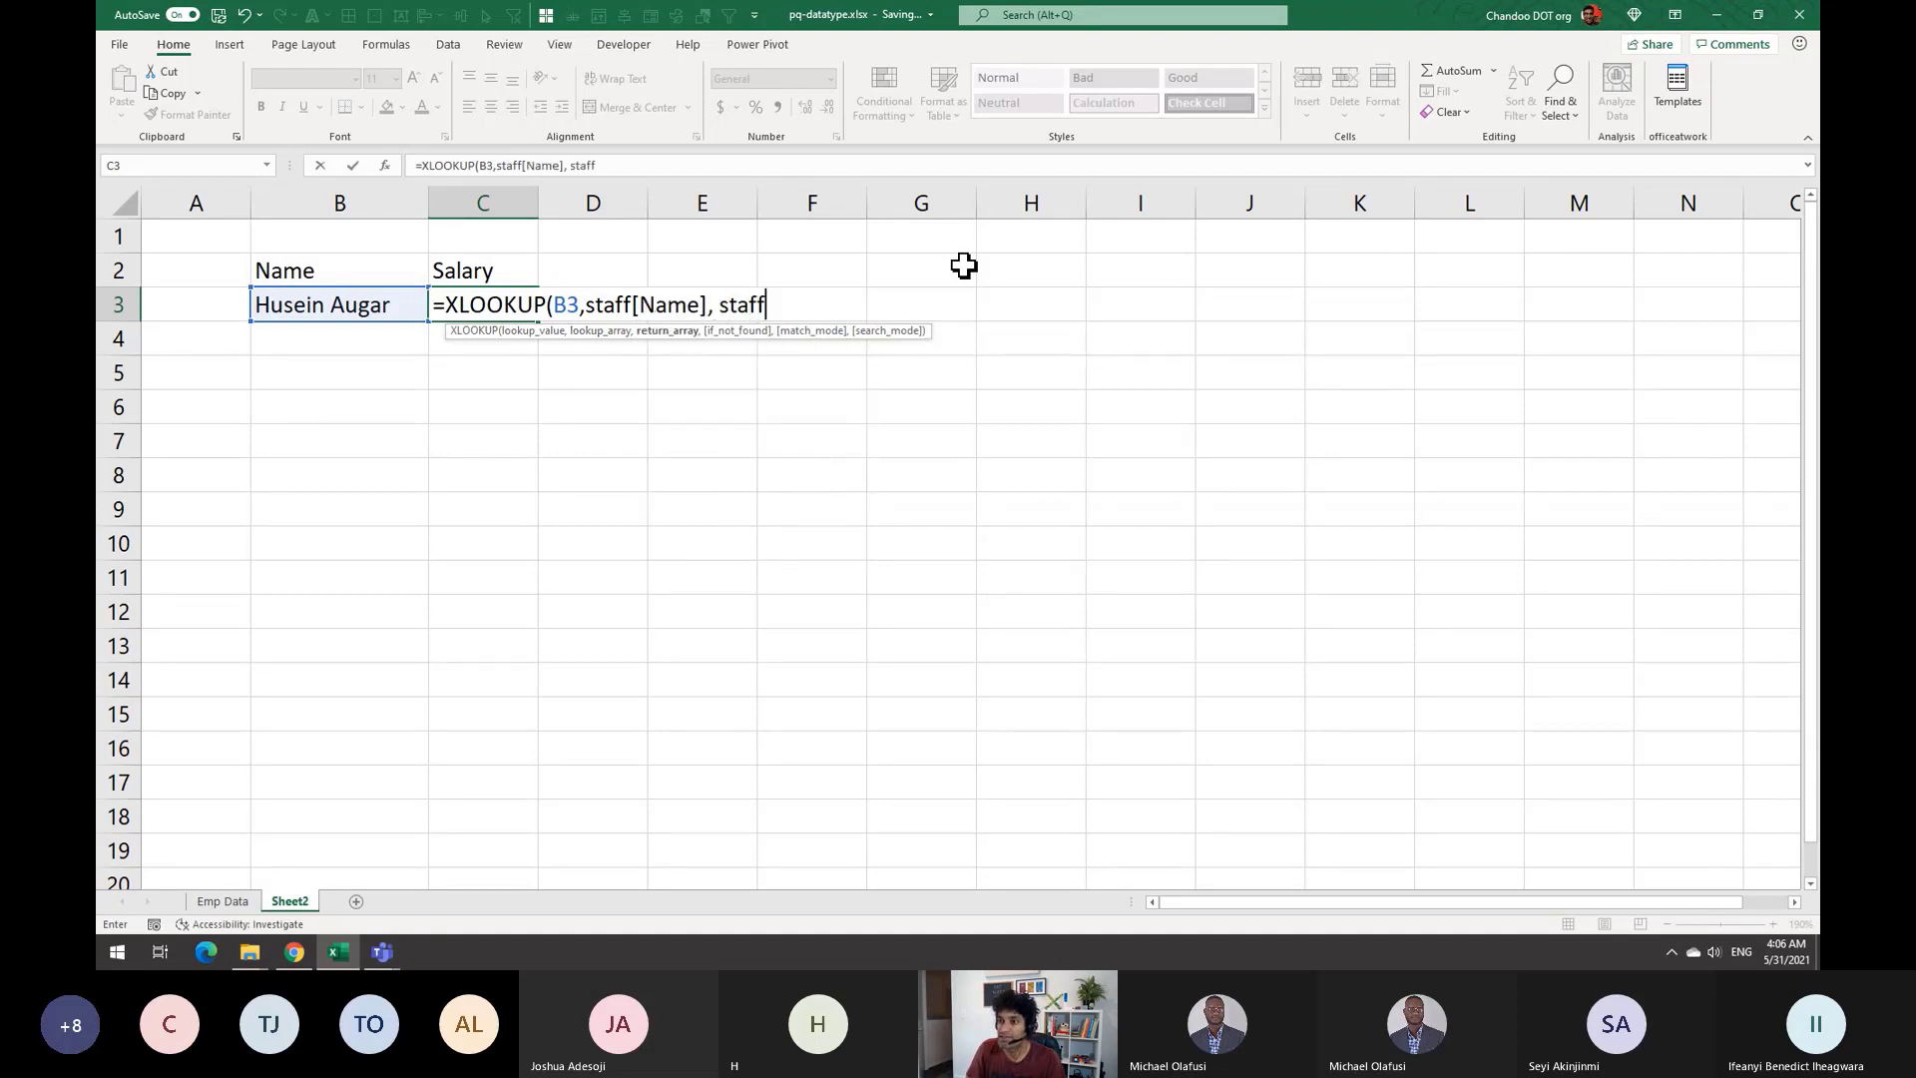
type("[sa")
key("Tab")
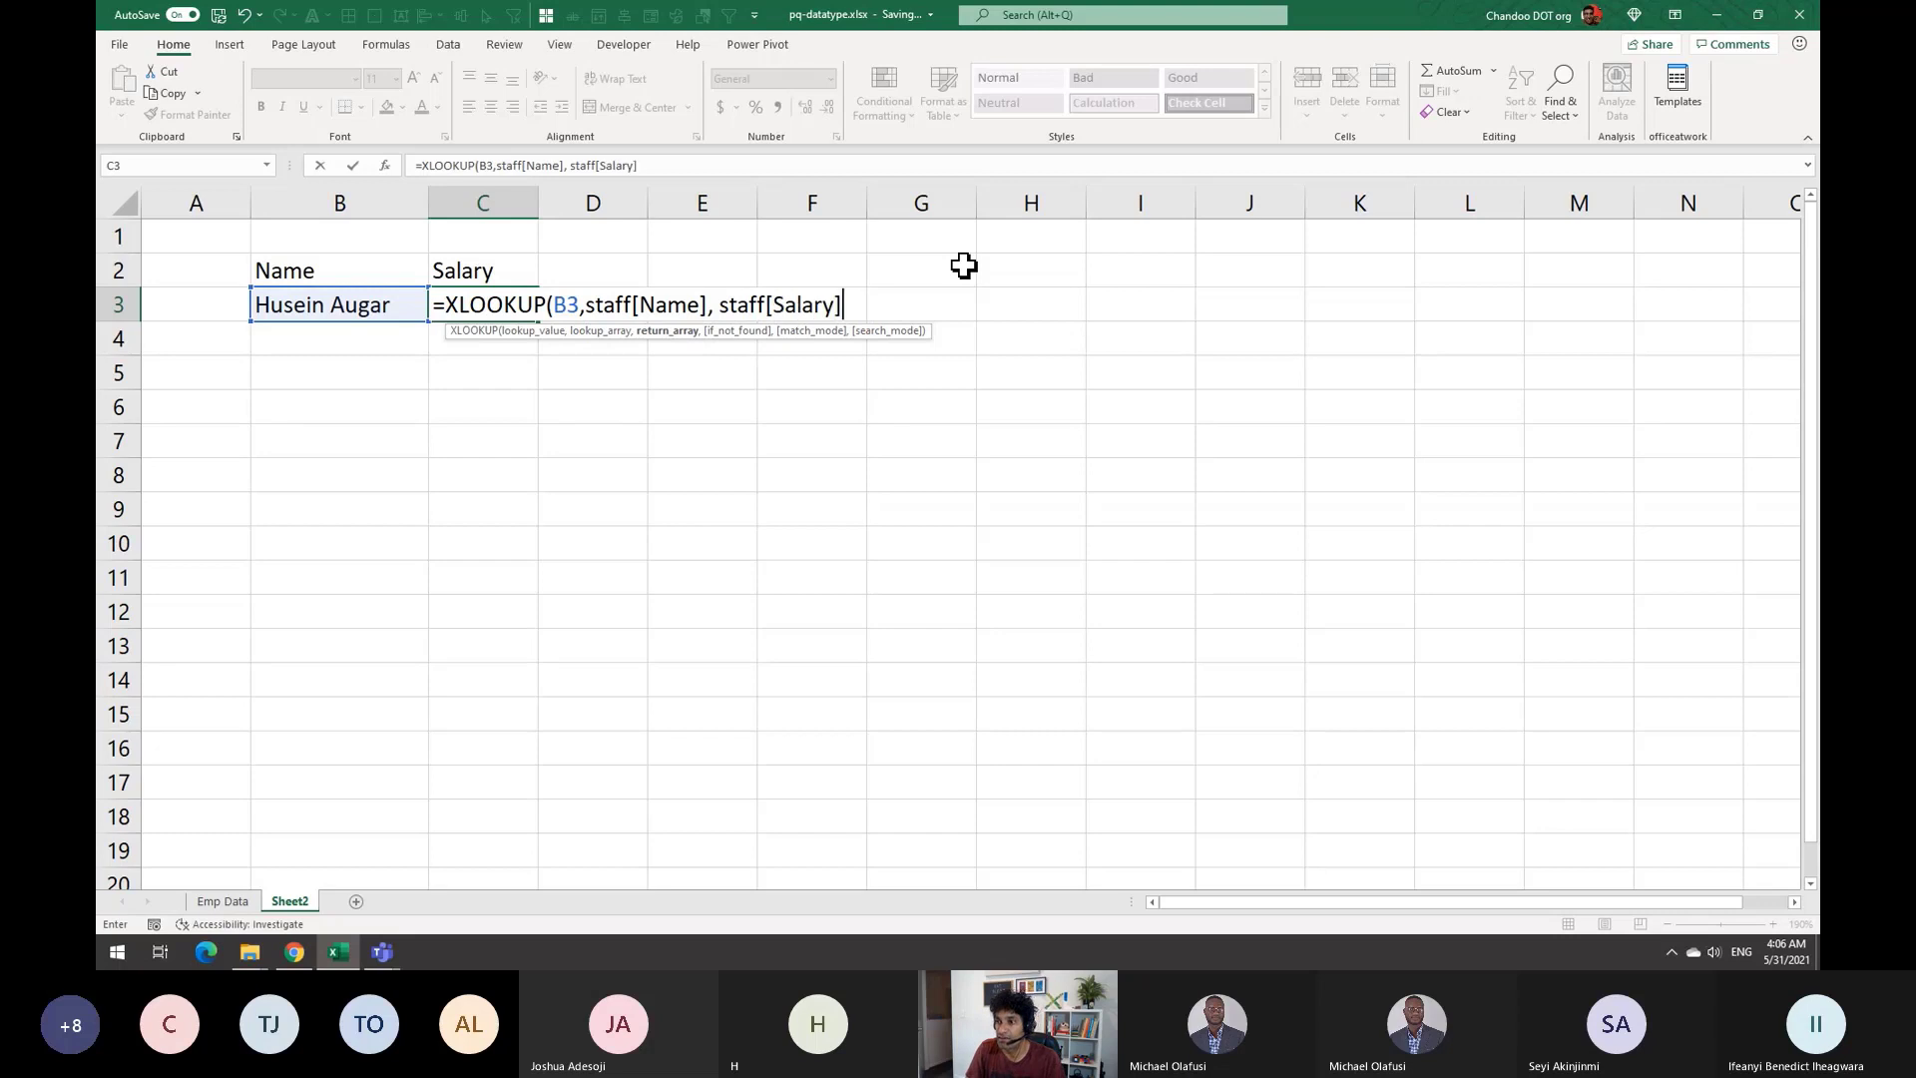
key("Return")
left_click(499, 300)
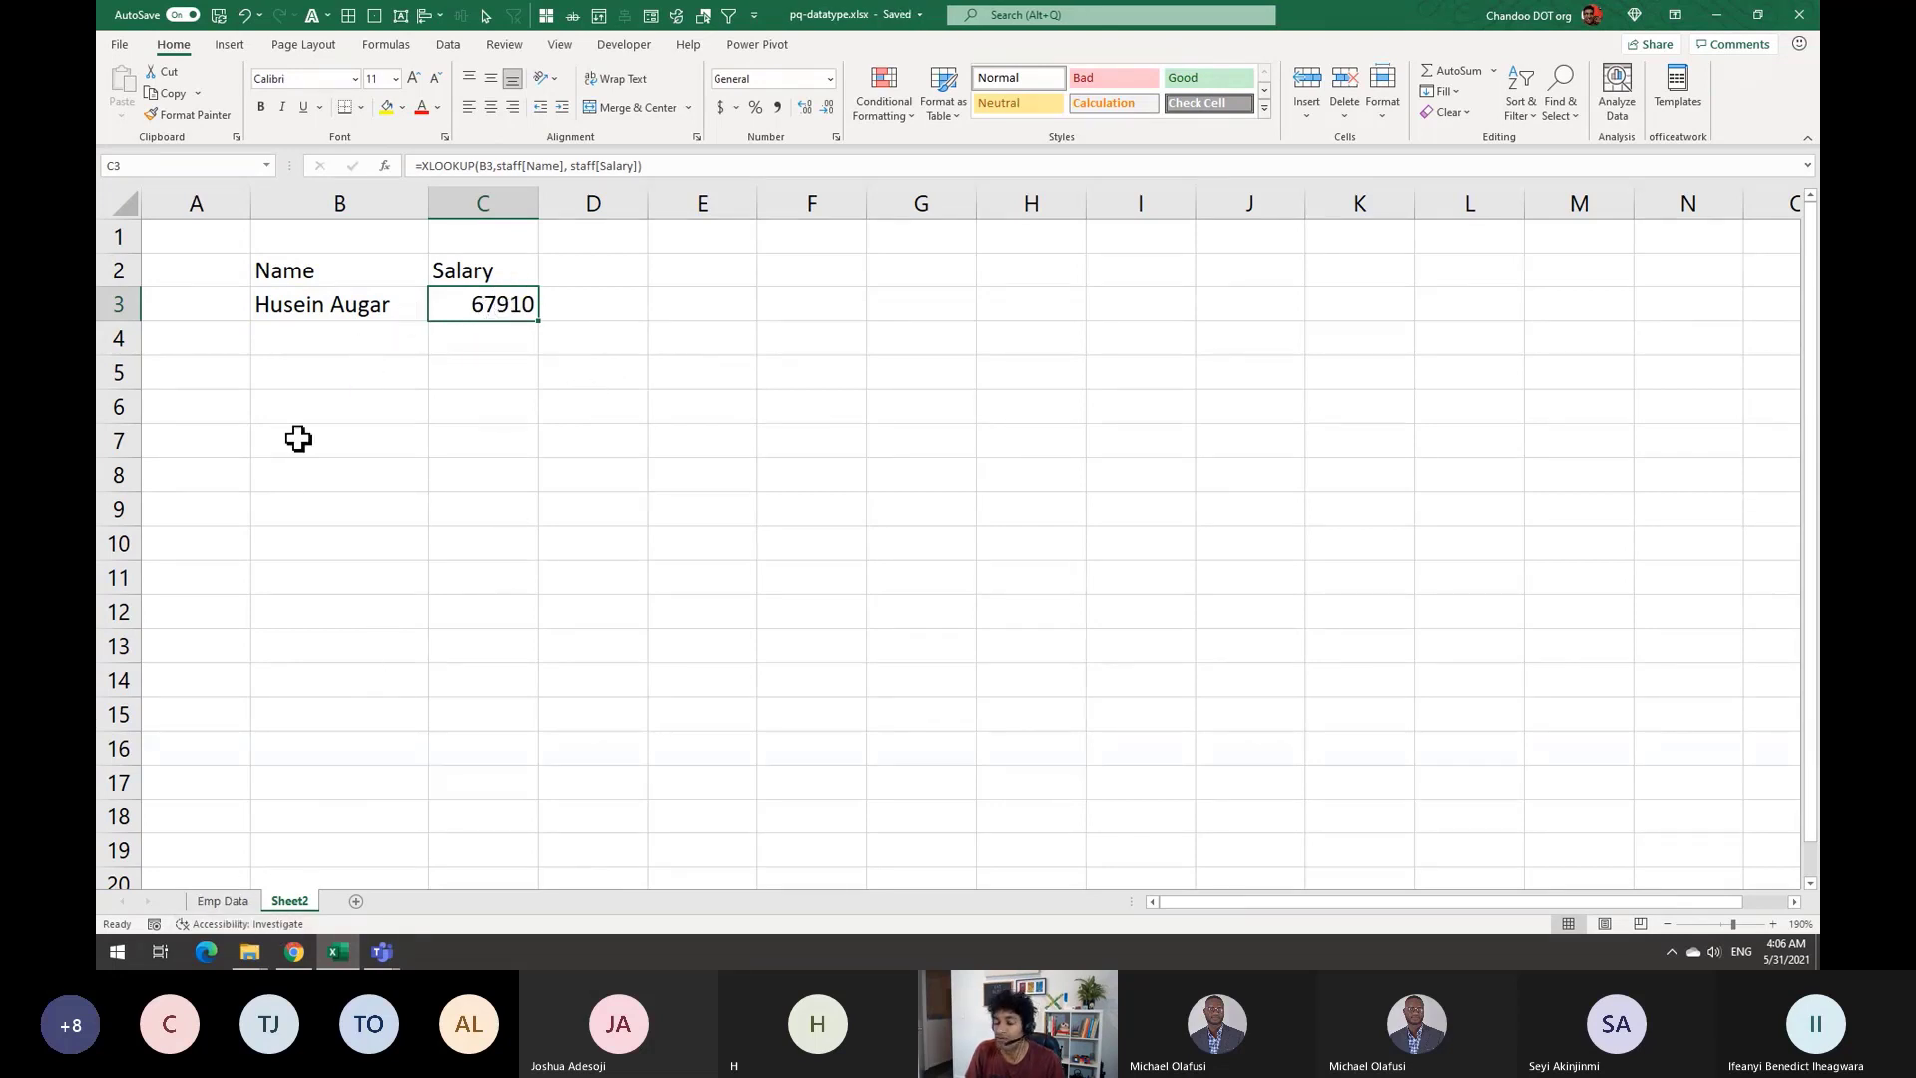
left_click(333, 301)
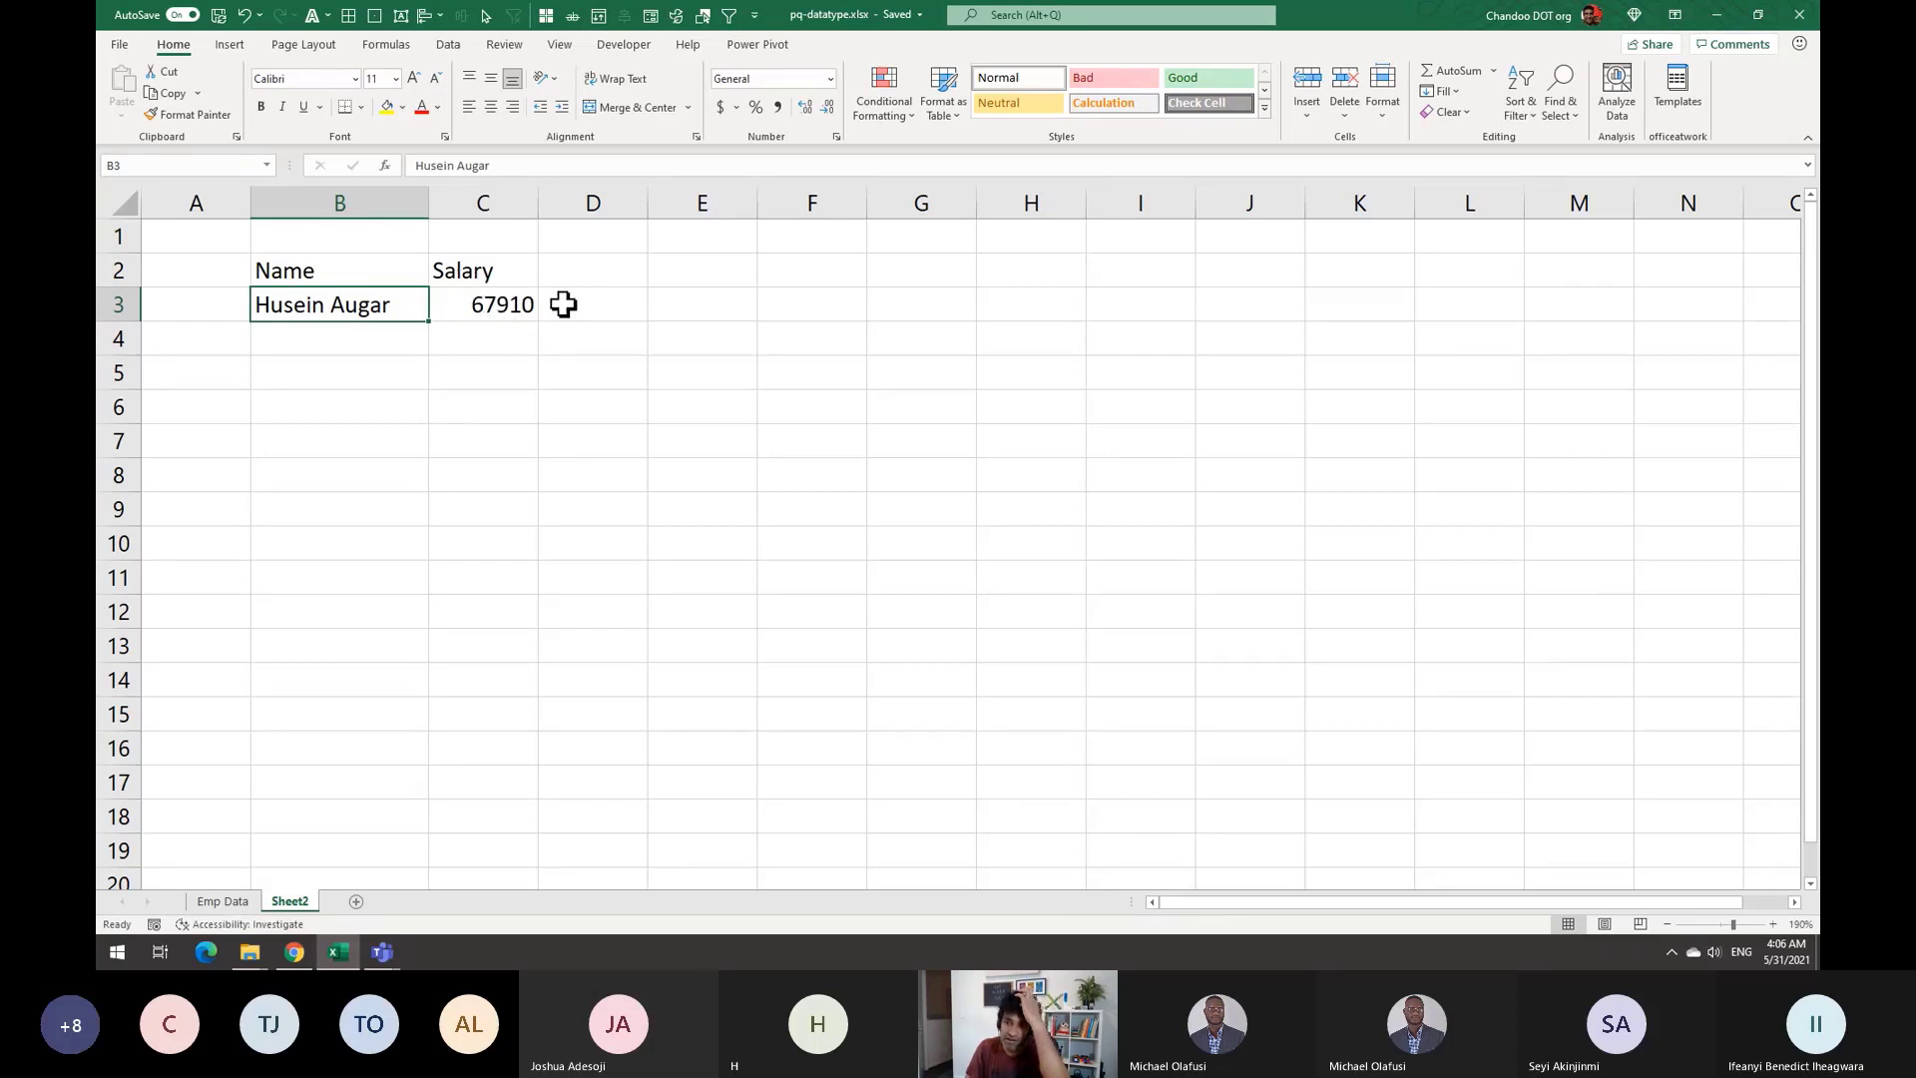
Return to the Emp Data employee table and show the Data ribbon commands
left_click(226, 902)
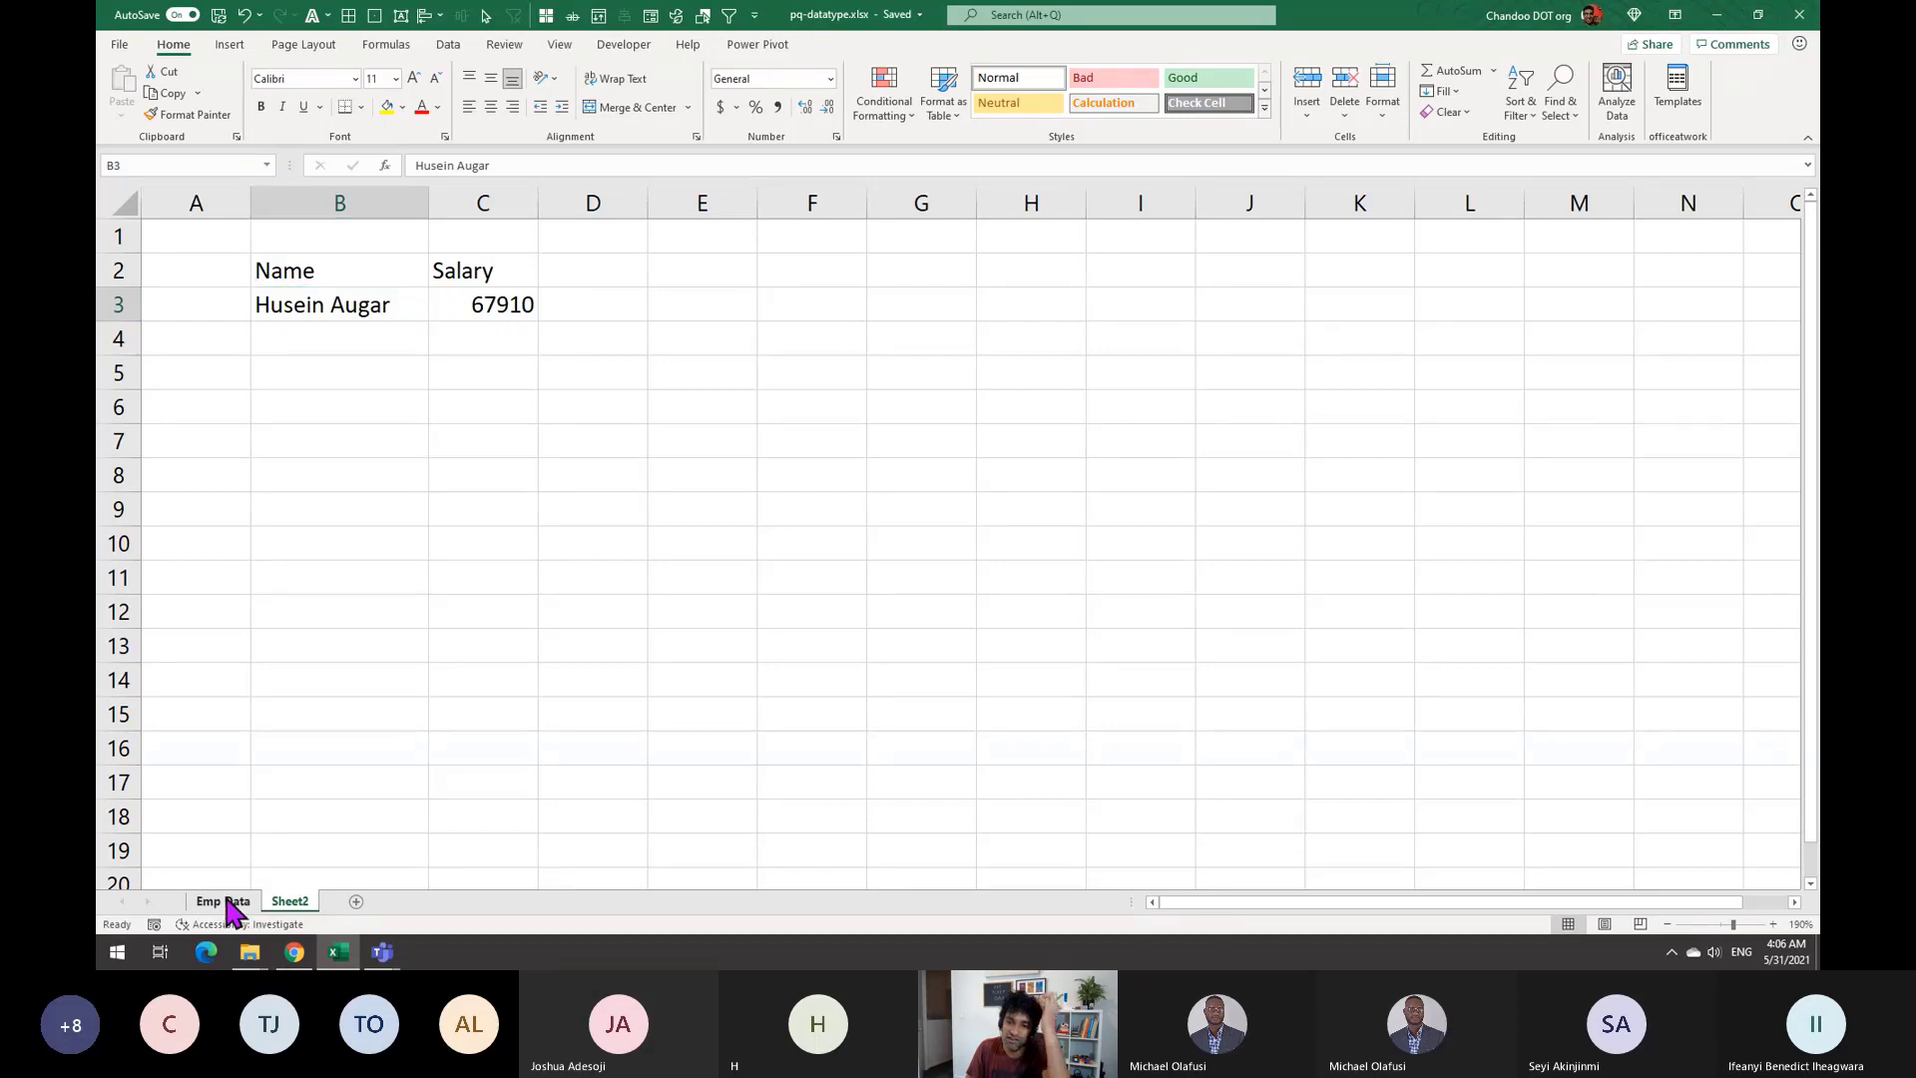
left_click(312, 394)
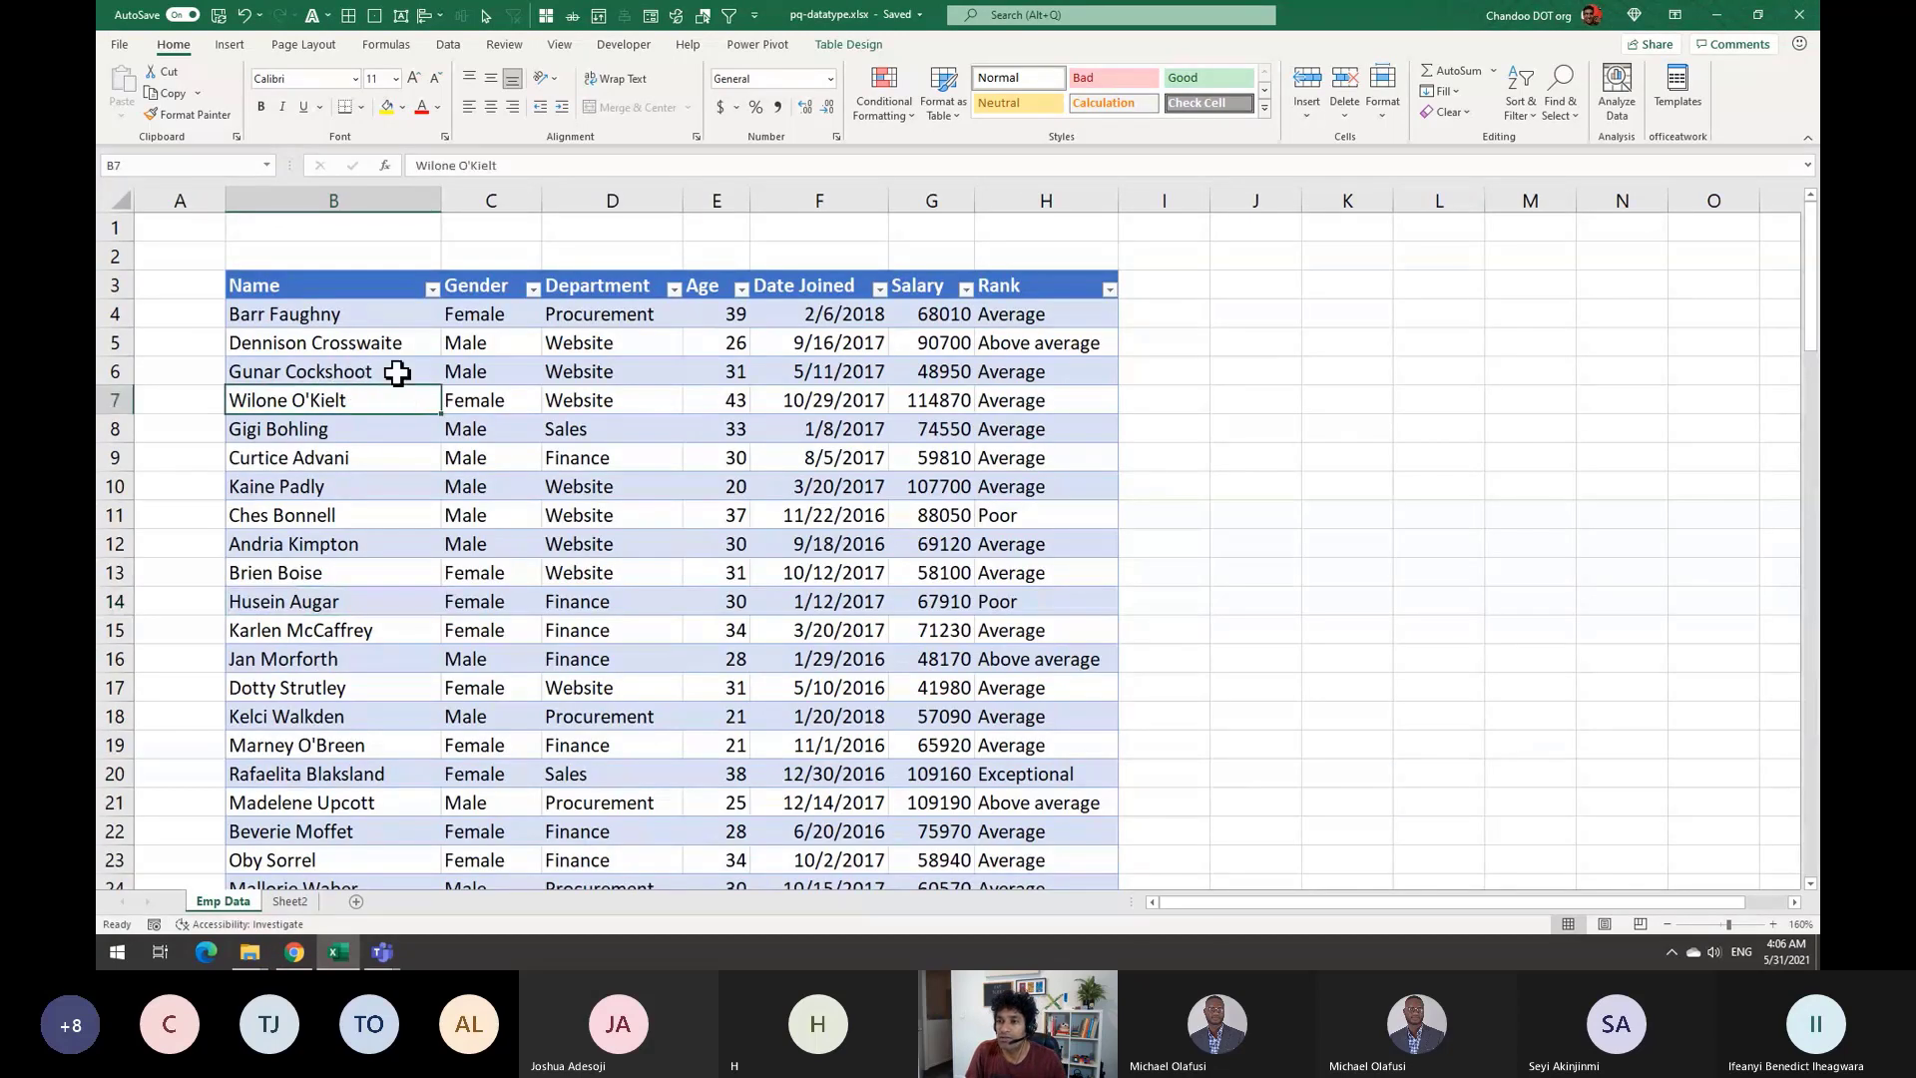
left_click(448, 45)
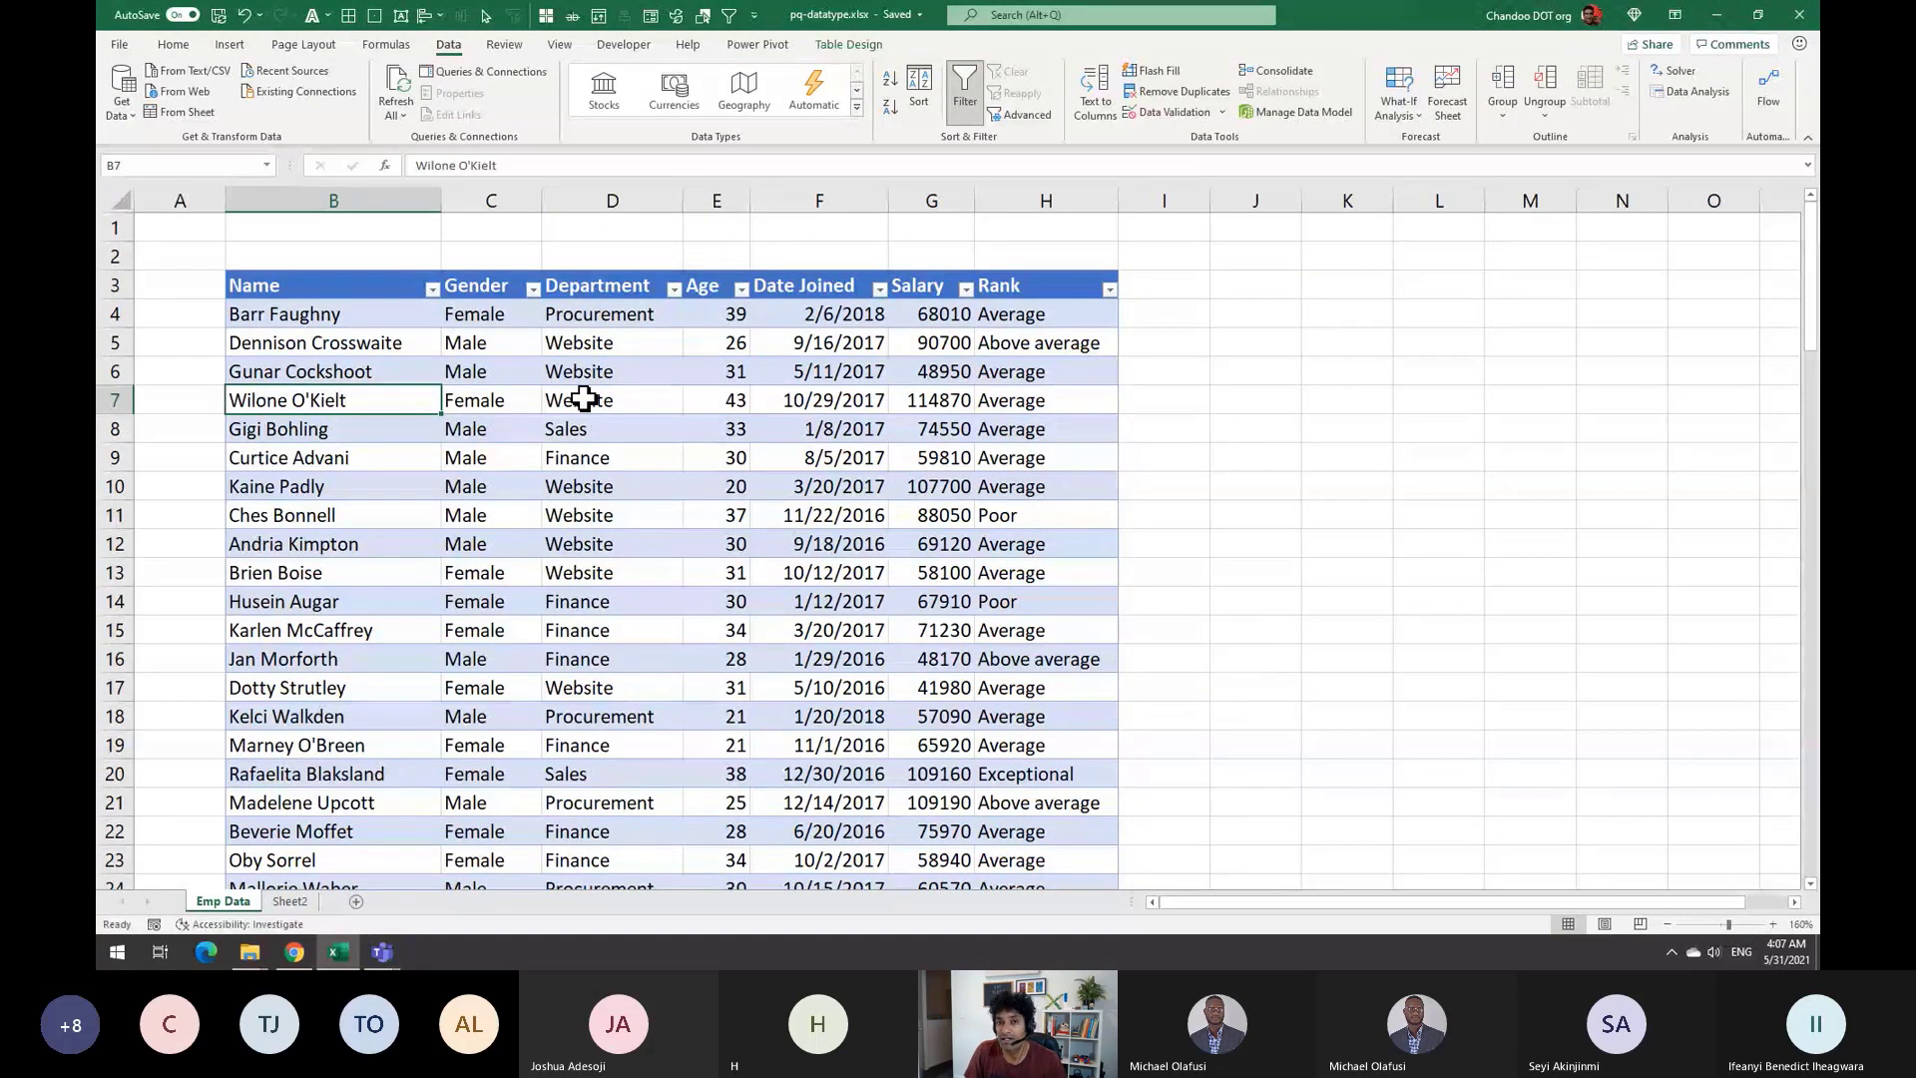
Insert a new sheet named Data Types and select cell B2
left_click(357, 901)
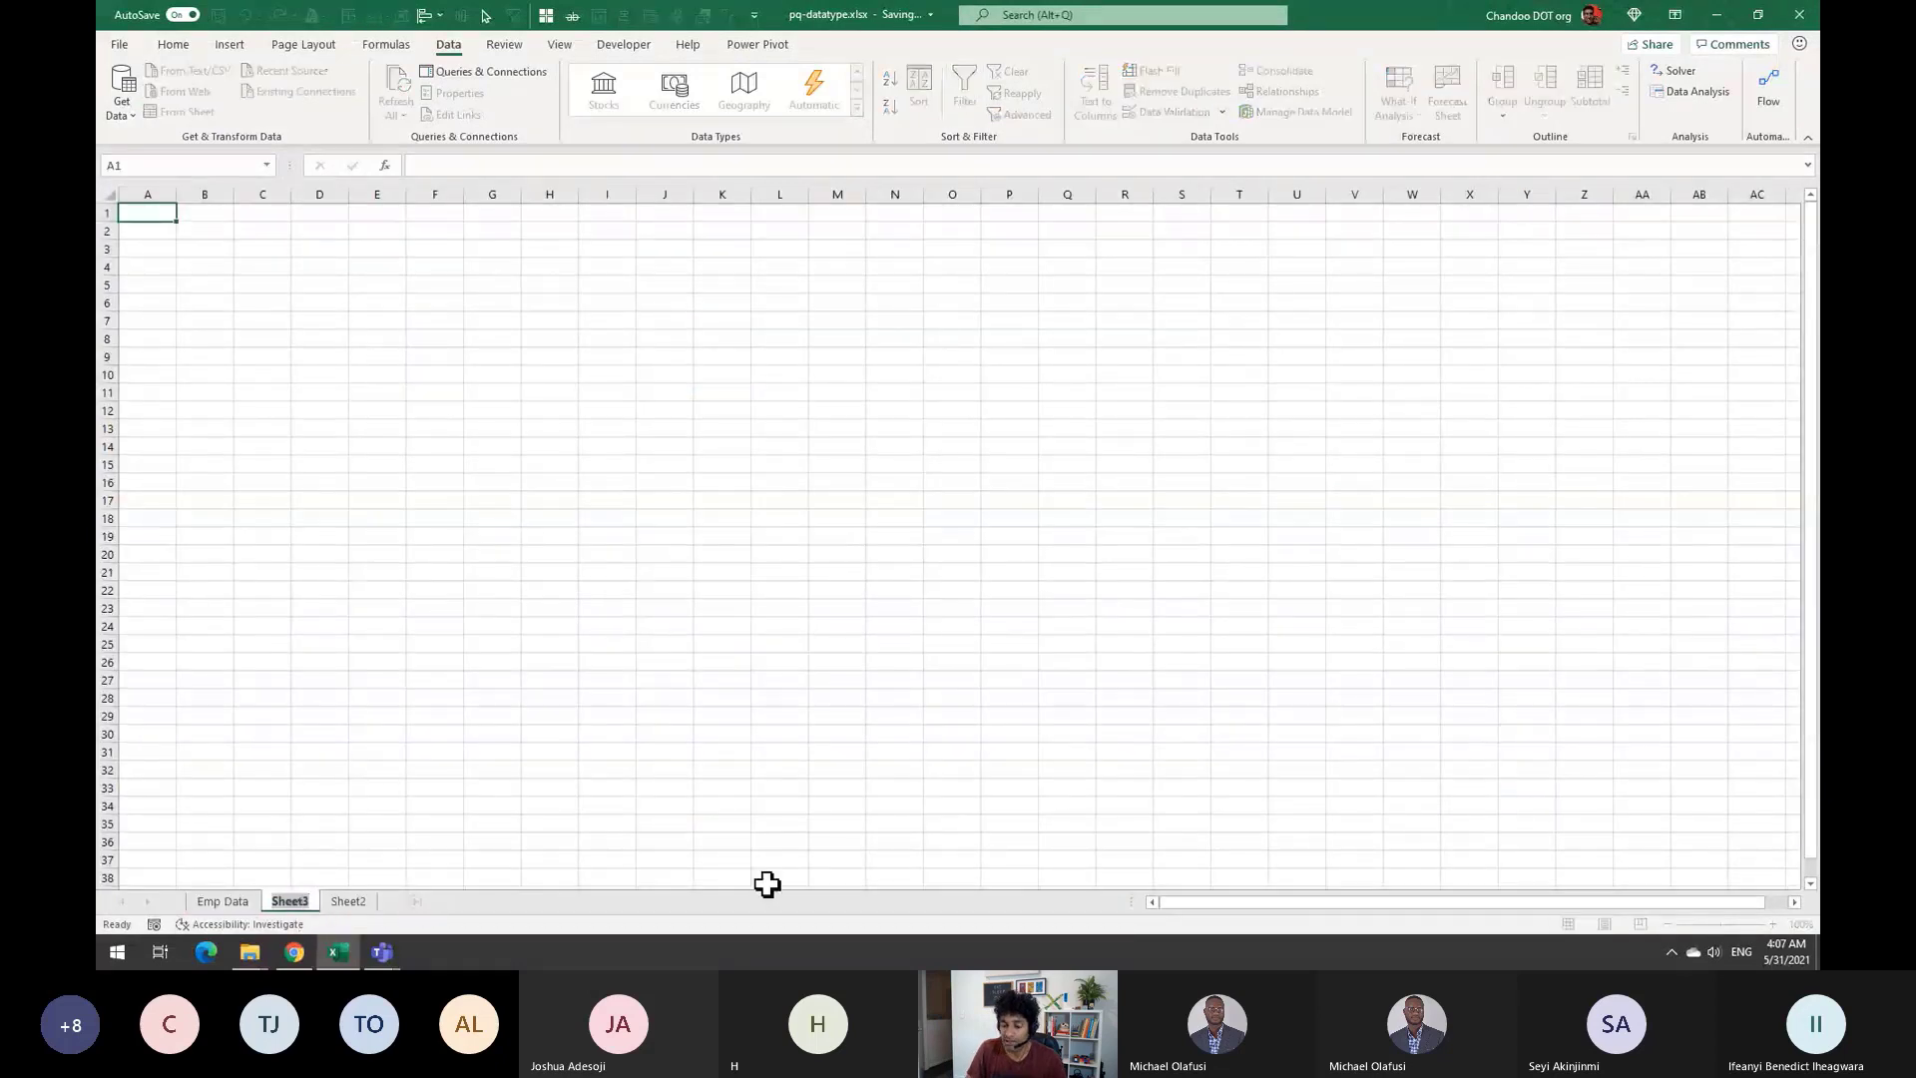
type("Data Types")
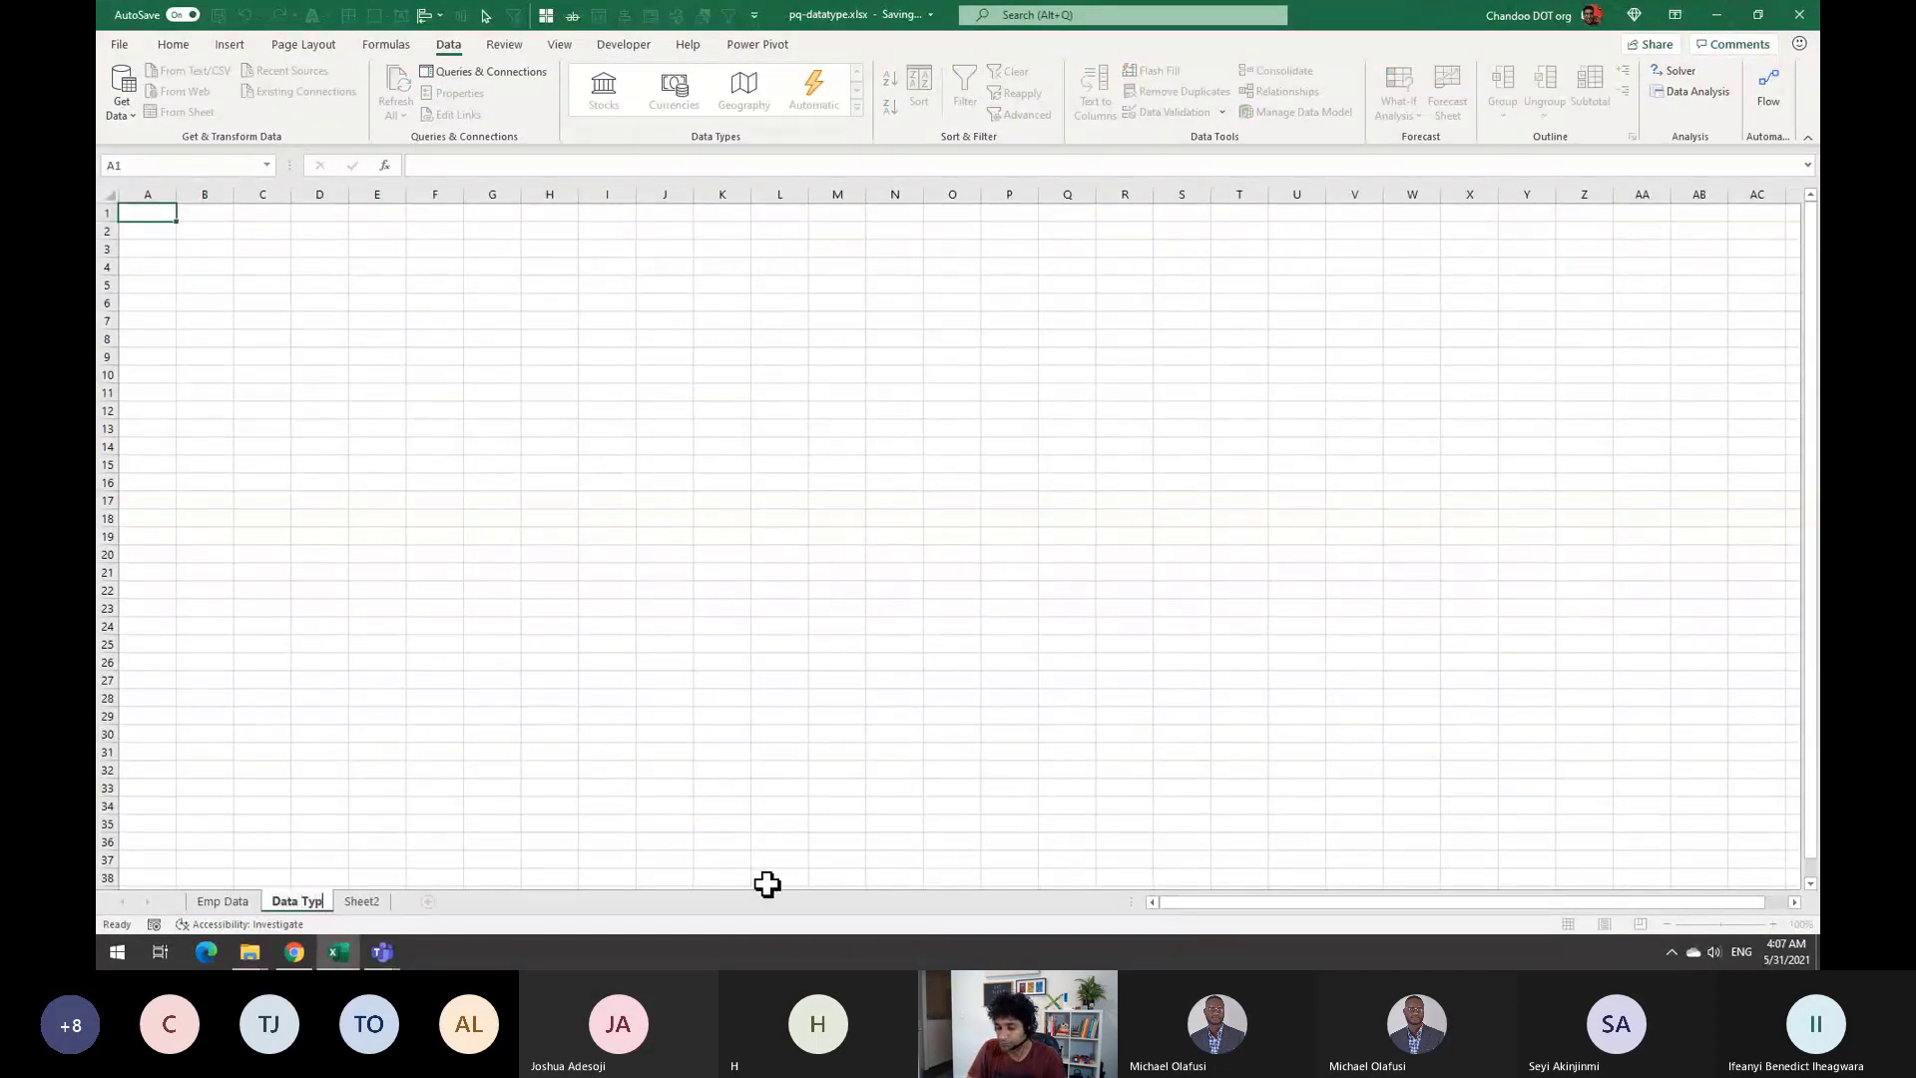
key("Return")
scroll(257, 290, "up", 8, "ctrl")
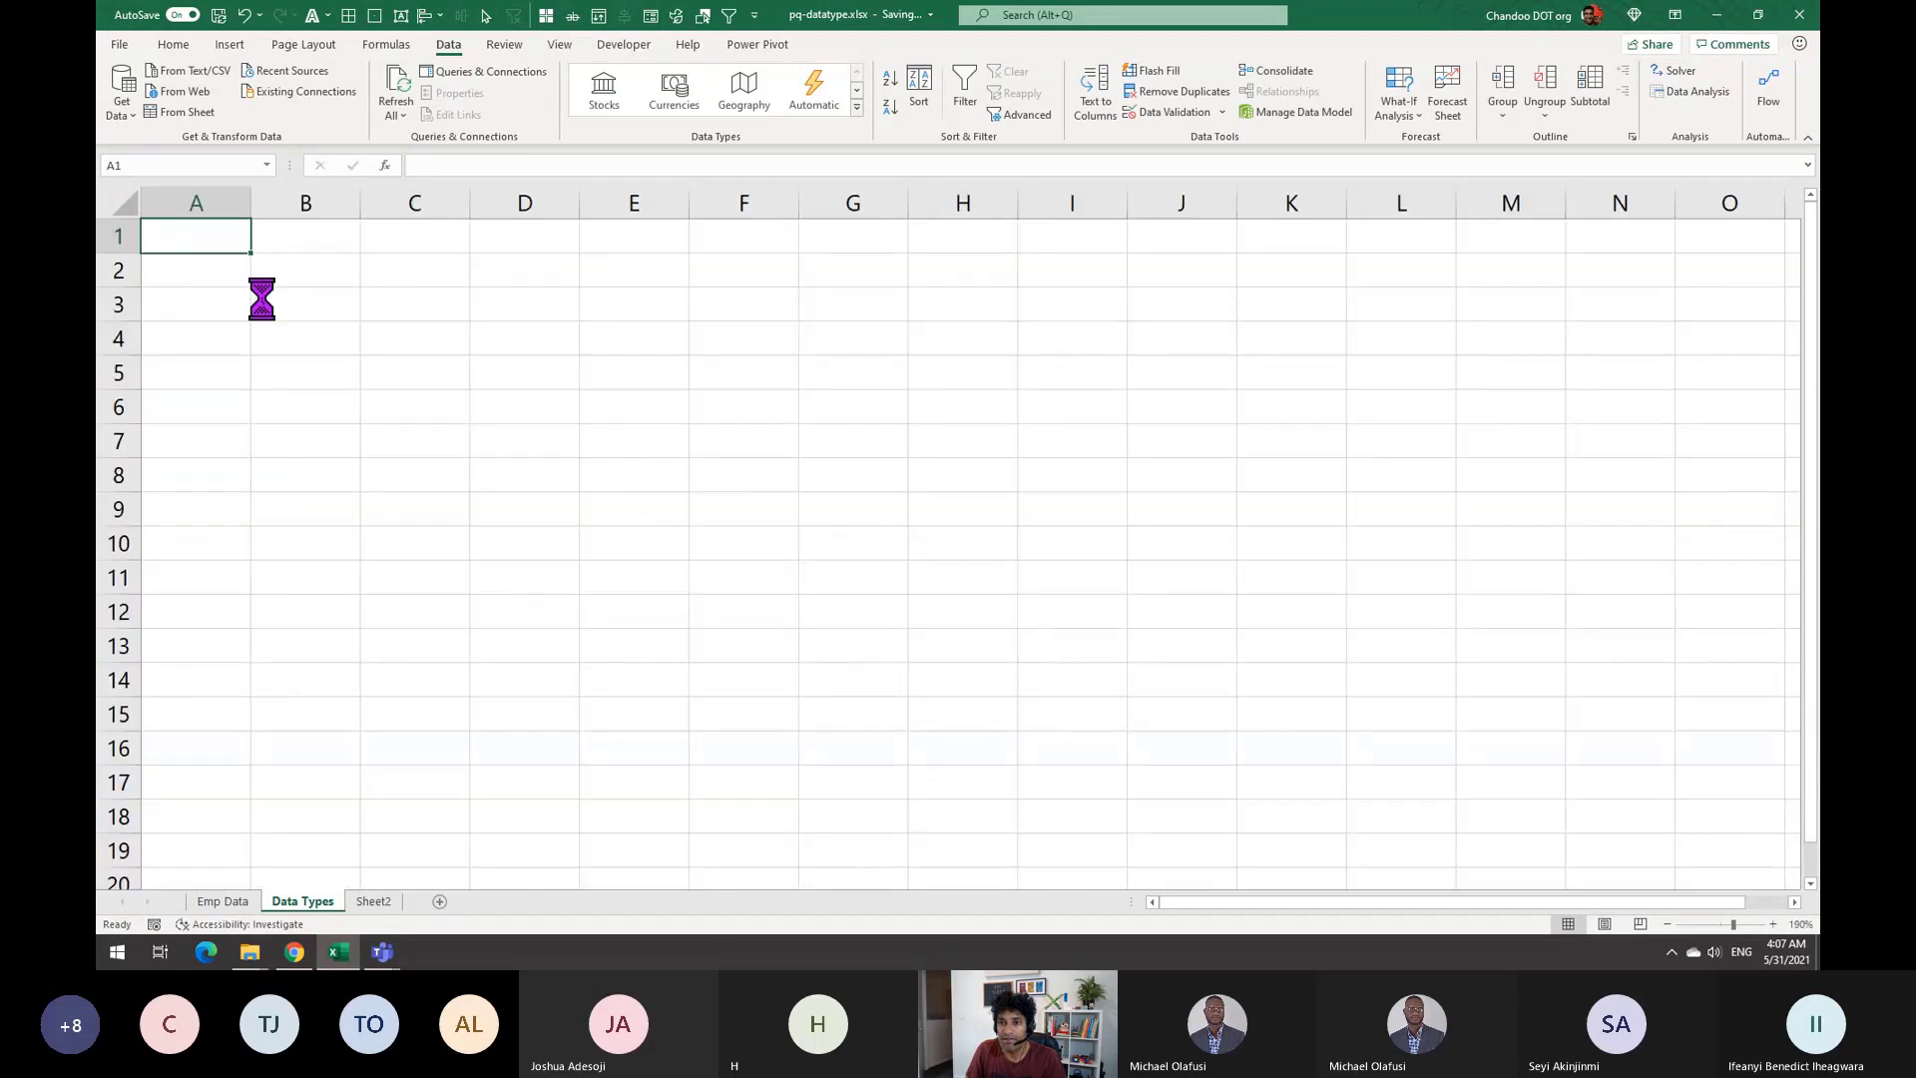
left_click(384, 283)
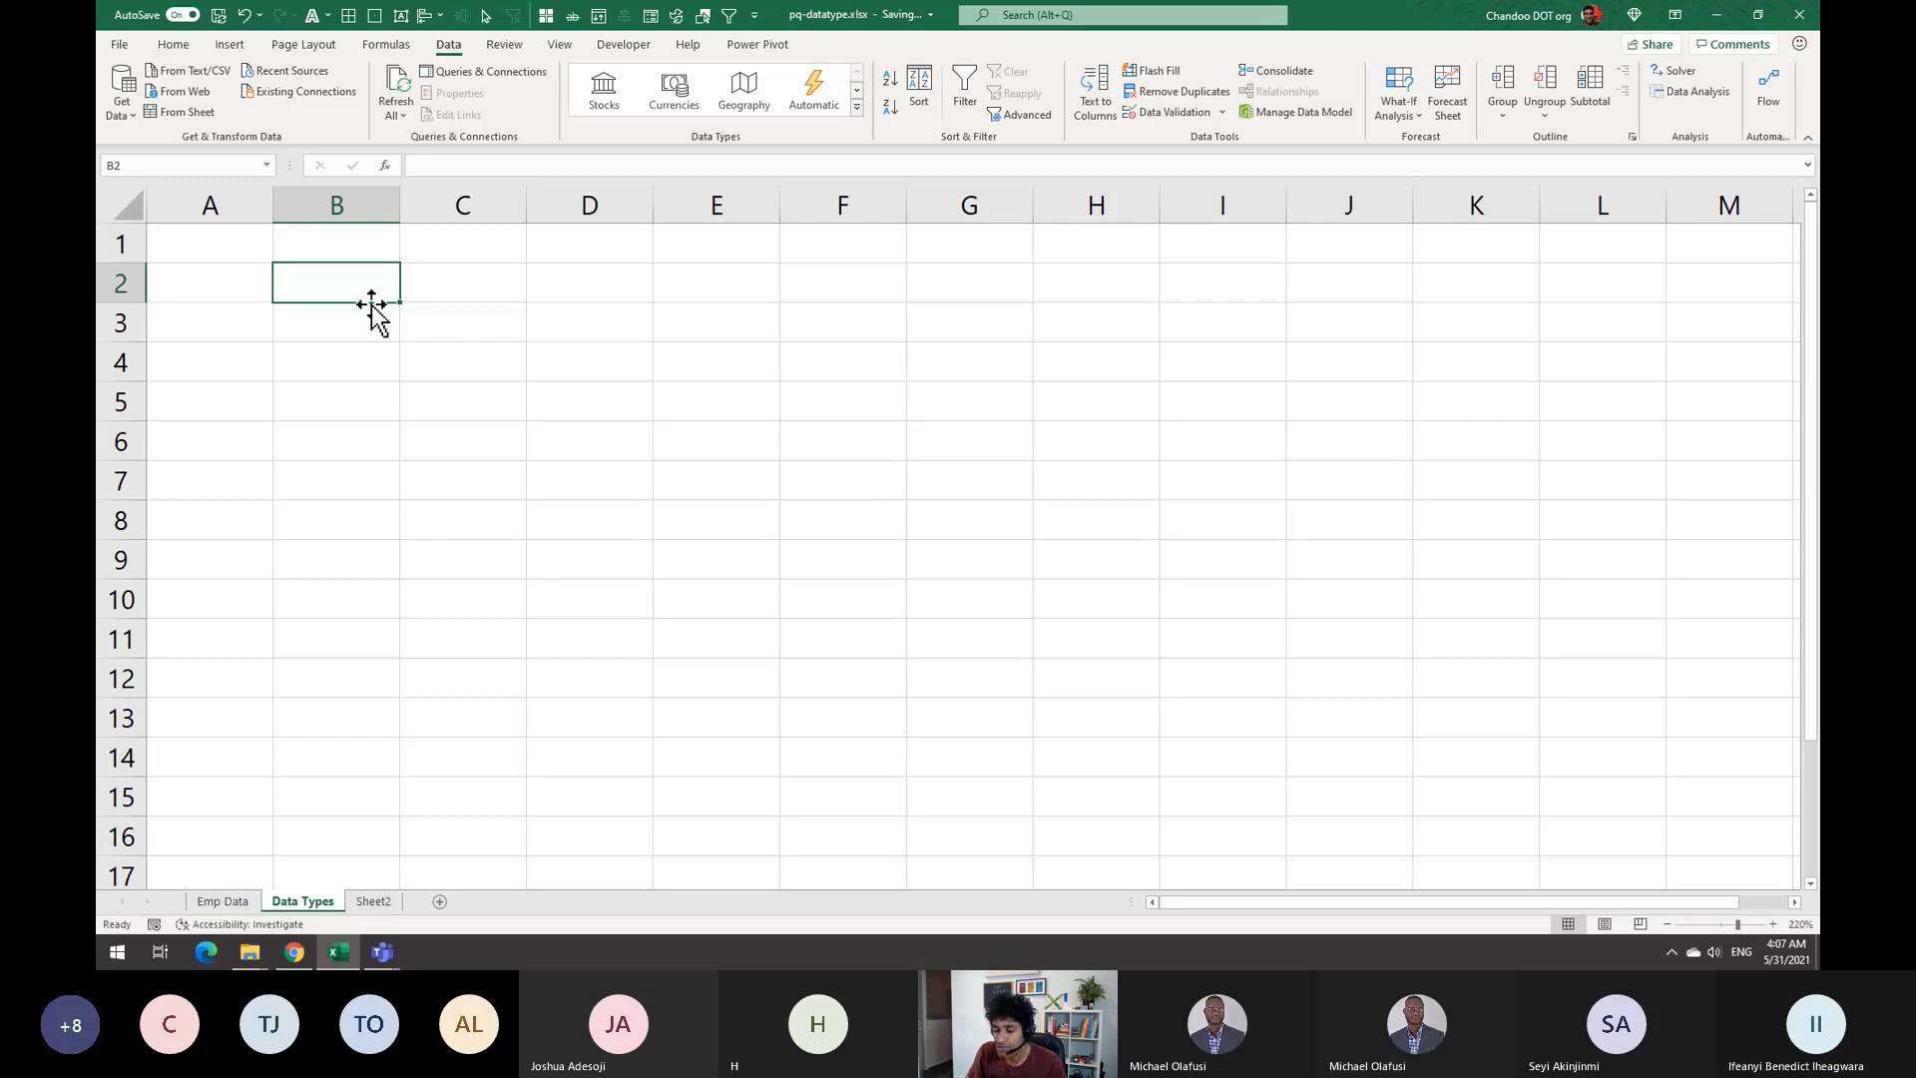
type("12")
key("Return")
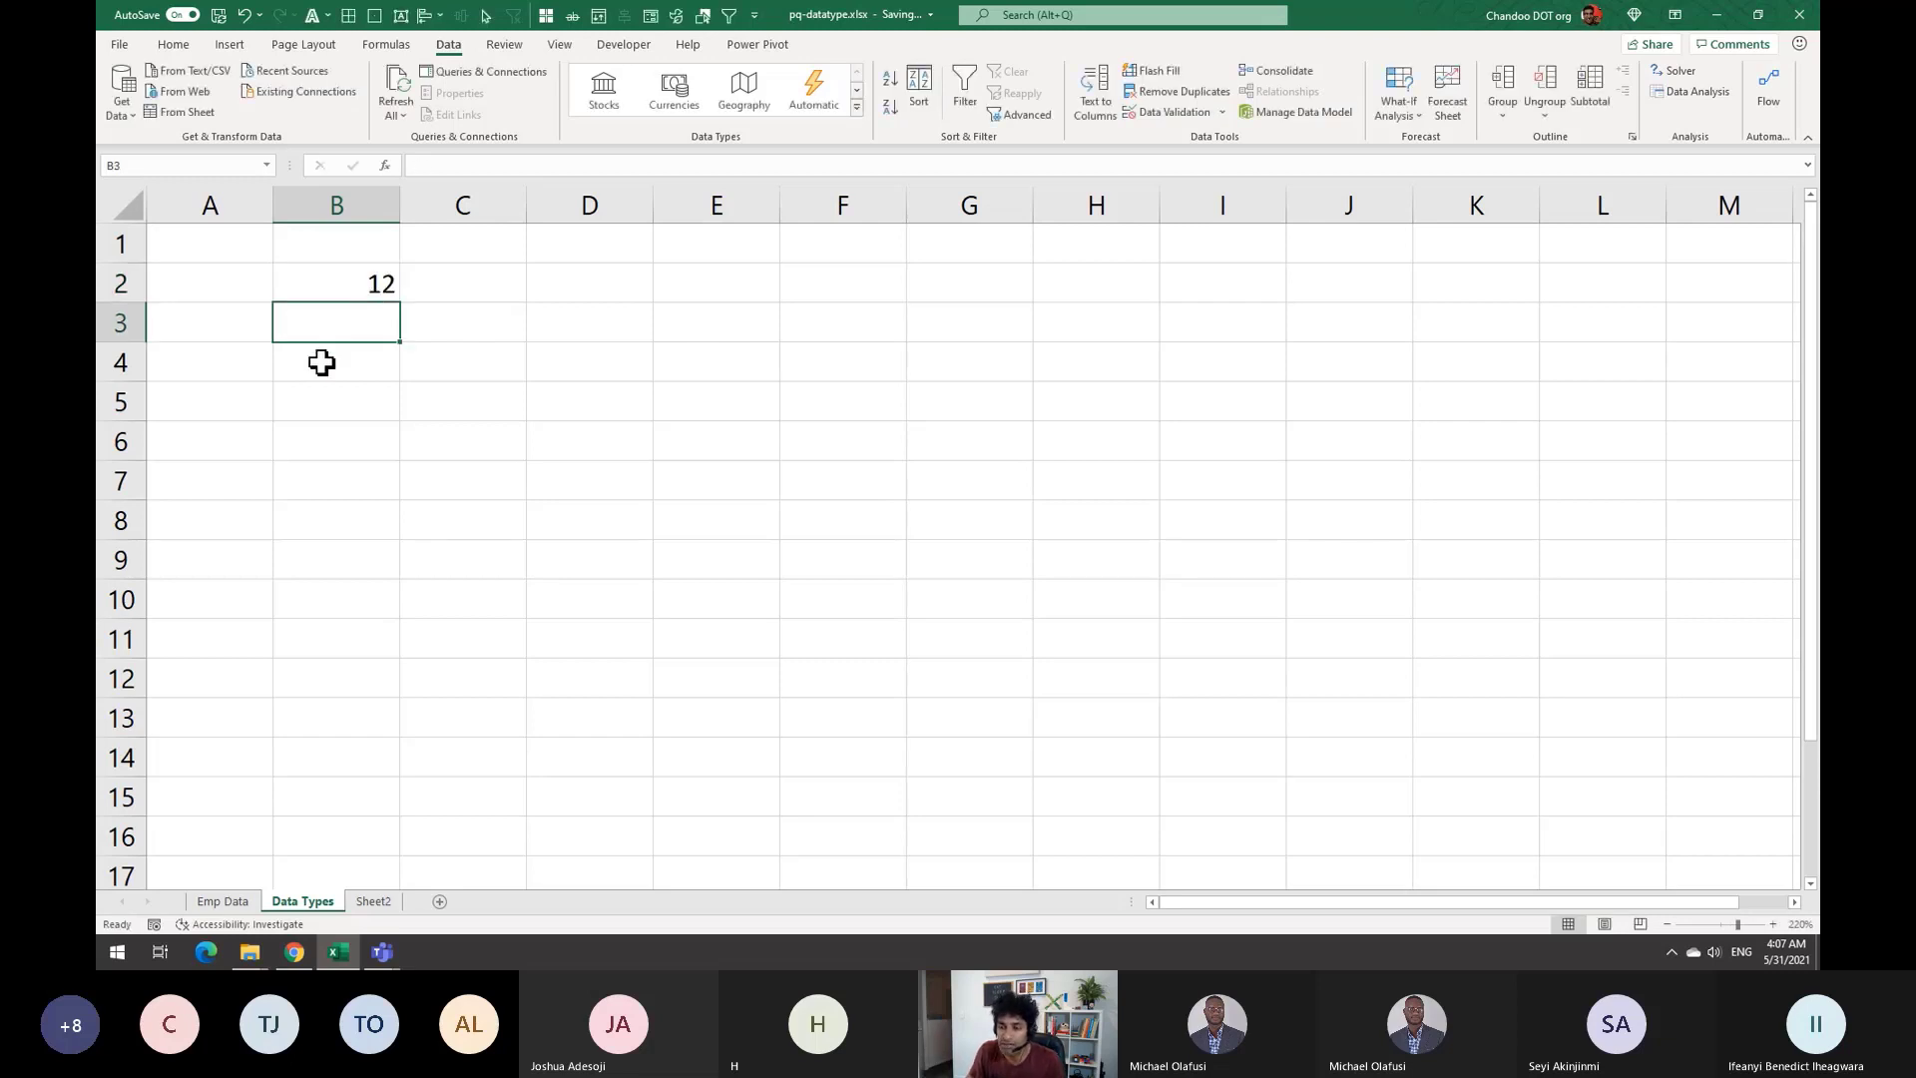
type("two")
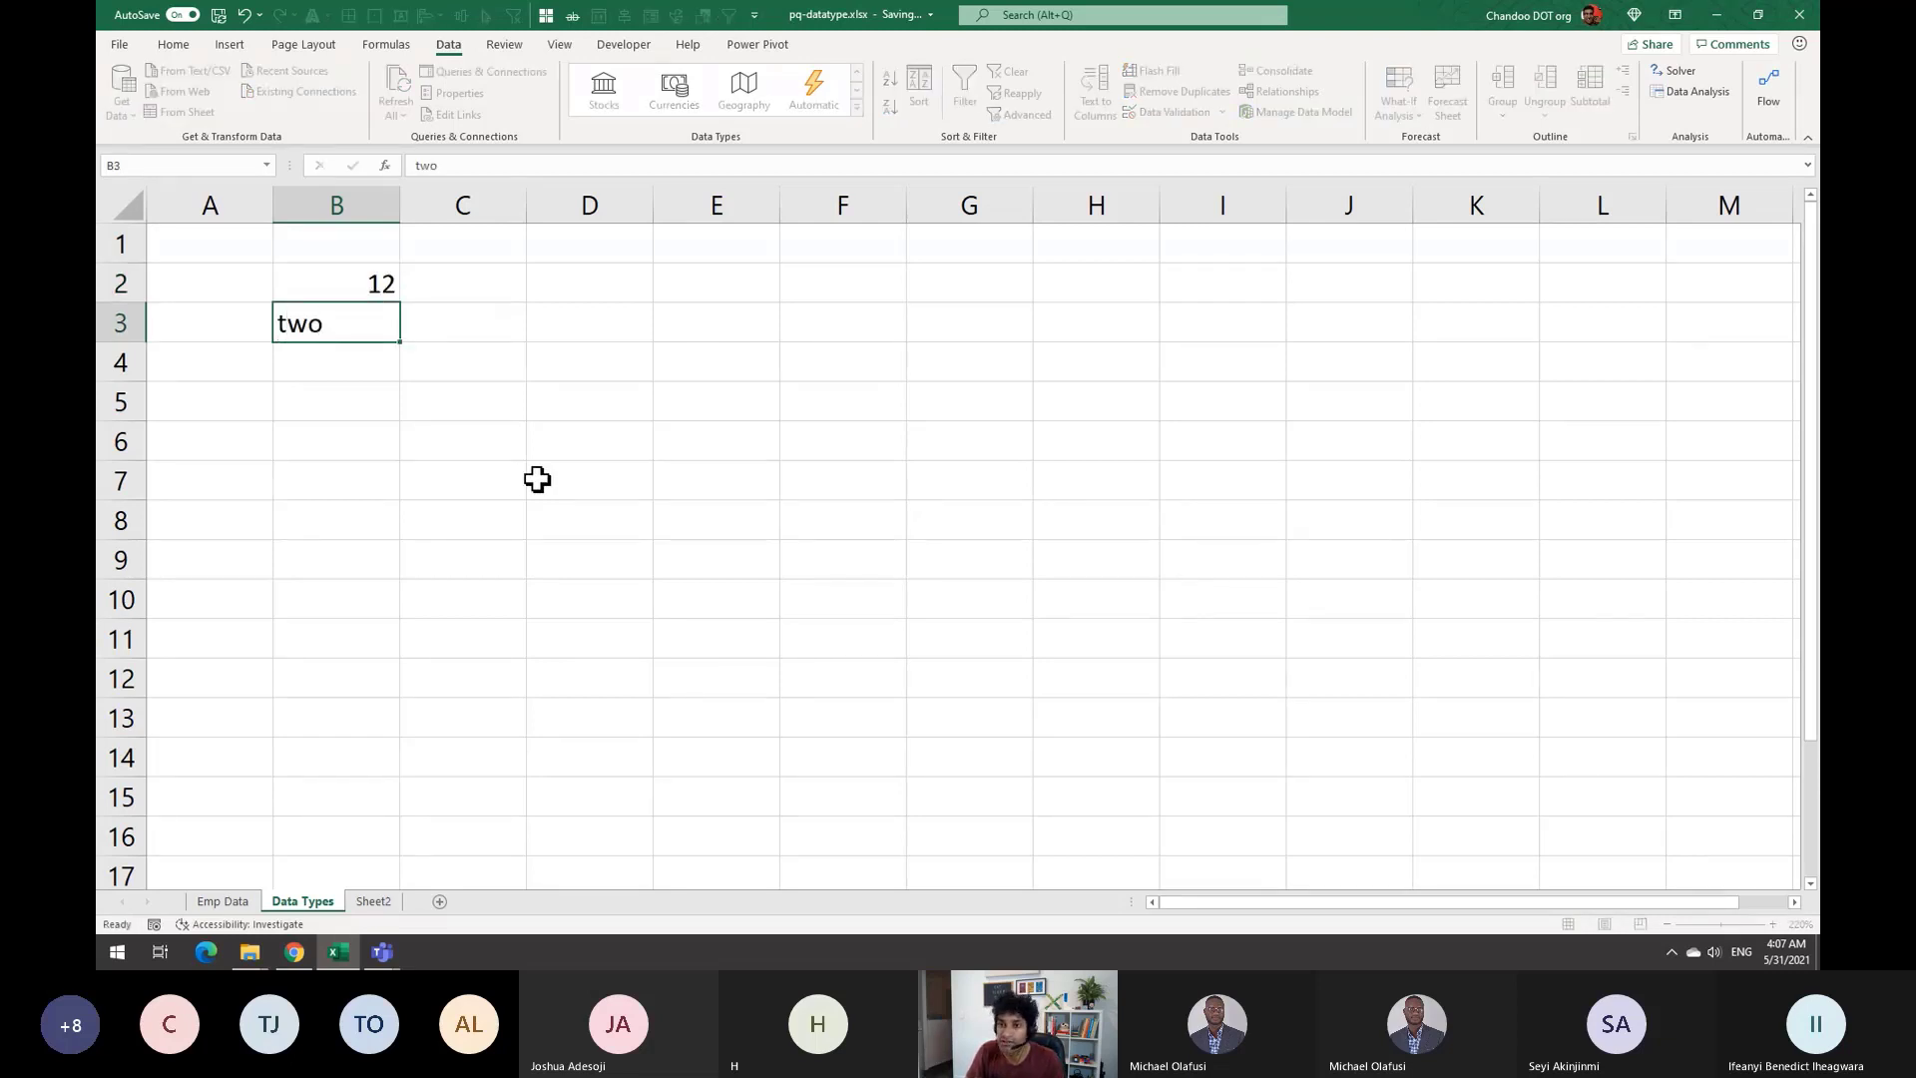
key("Return")
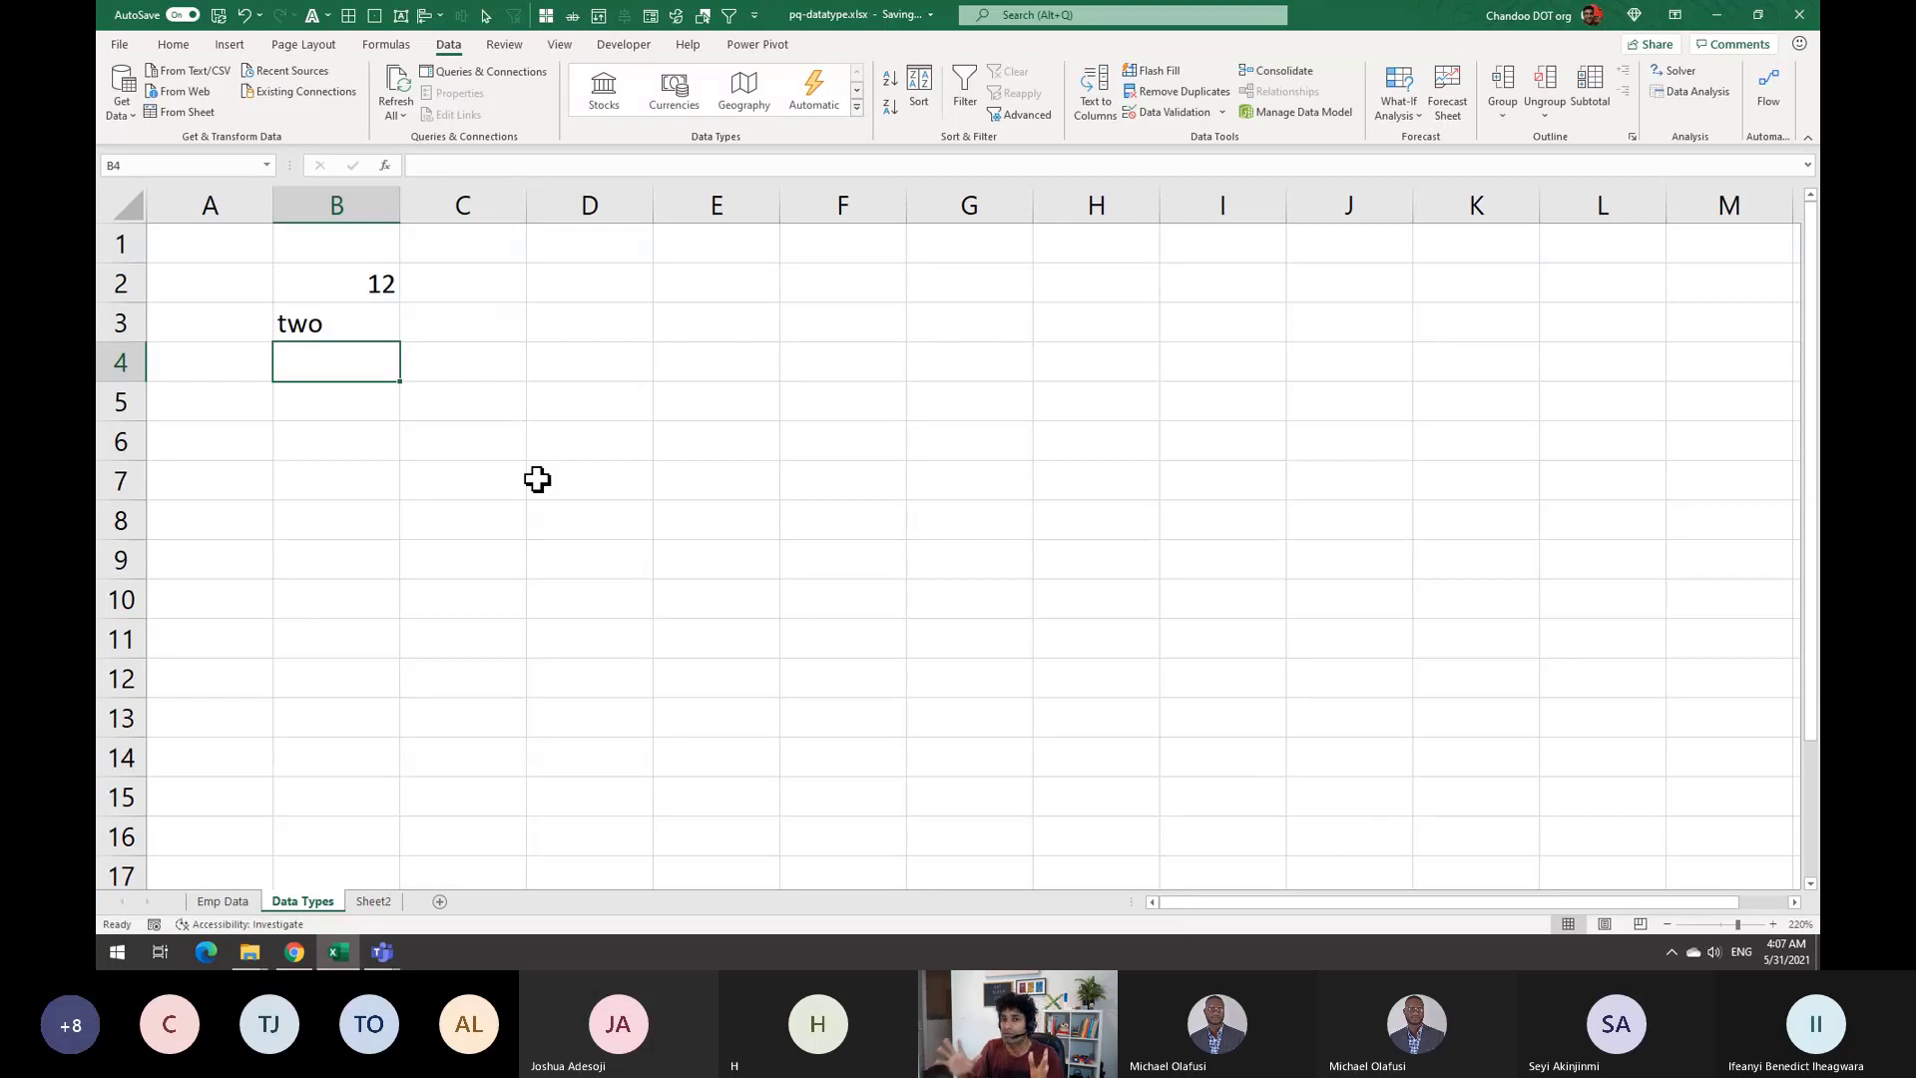
left_click_drag(376, 290, 360, 327)
key("Delete")
left_click(395, 361)
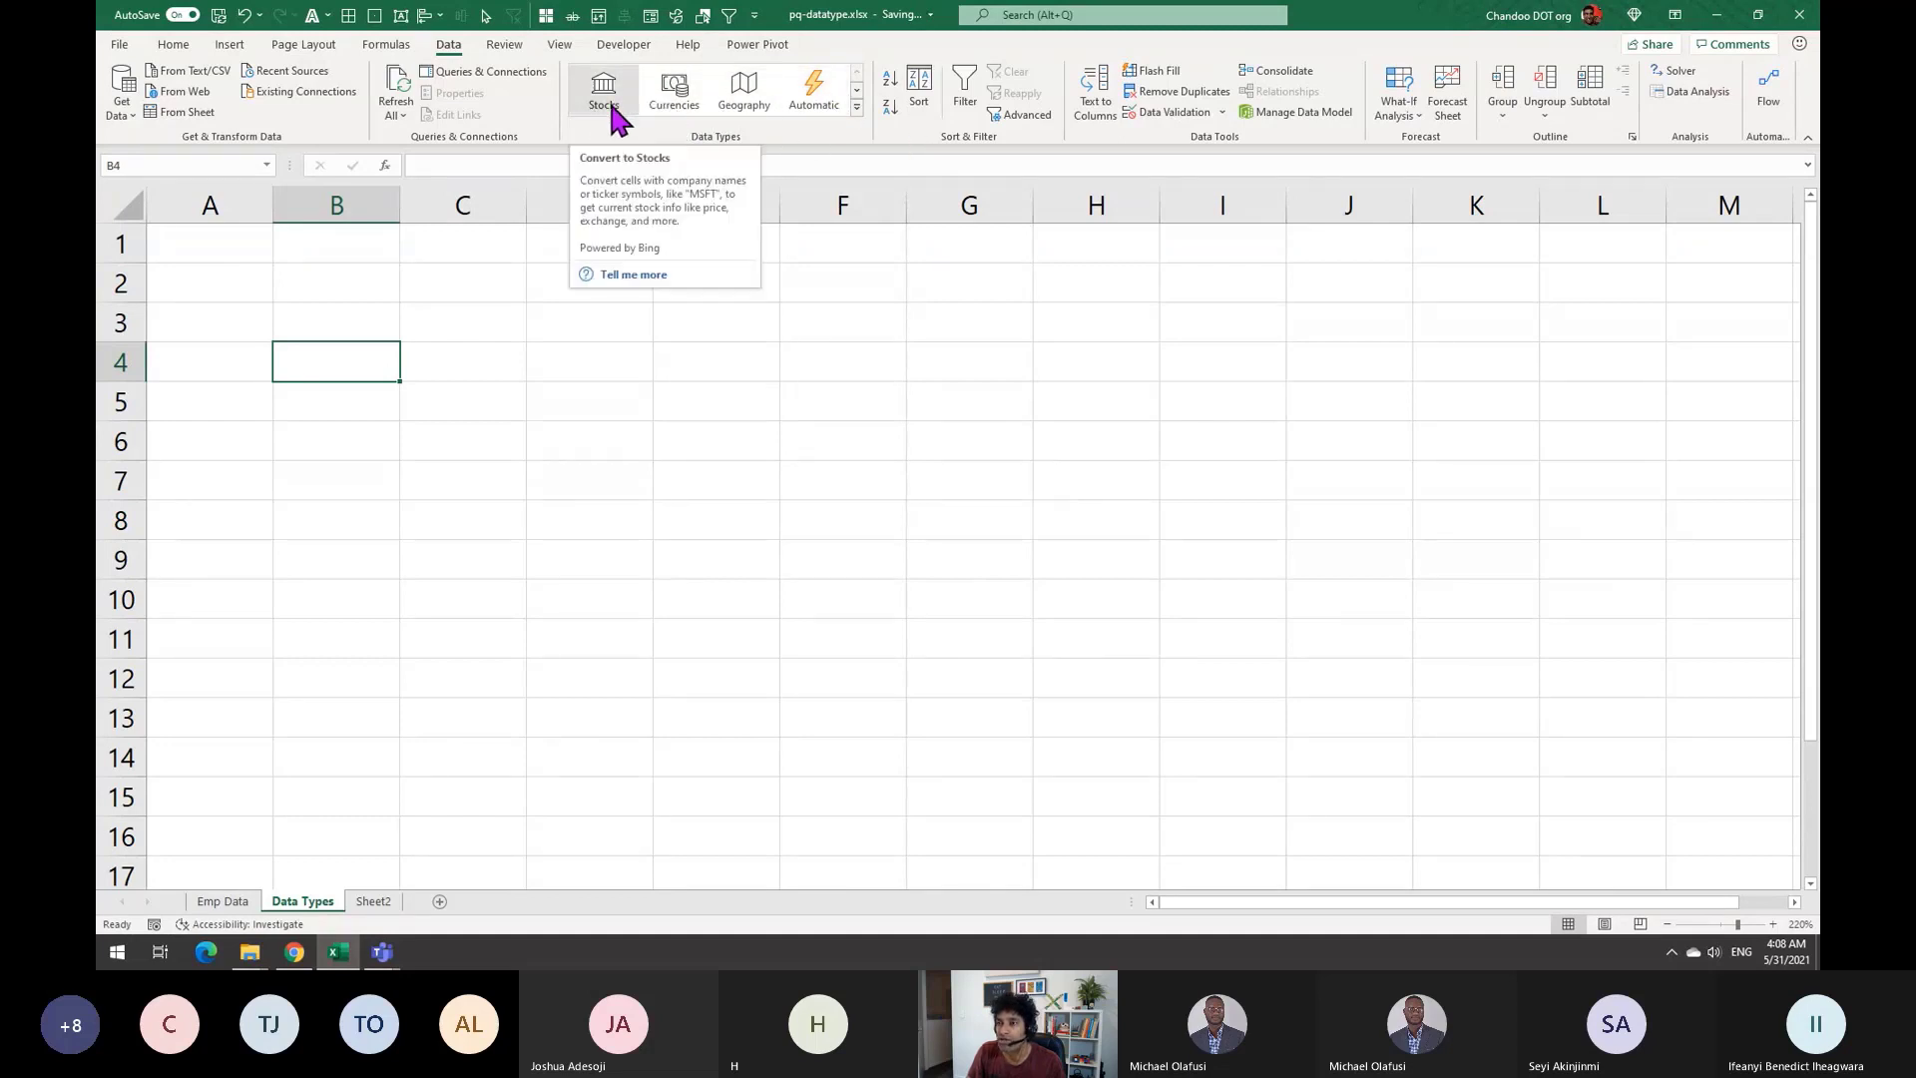
Browse the Data Types gallery, then enter the Country heading in B4
left_click(856, 107)
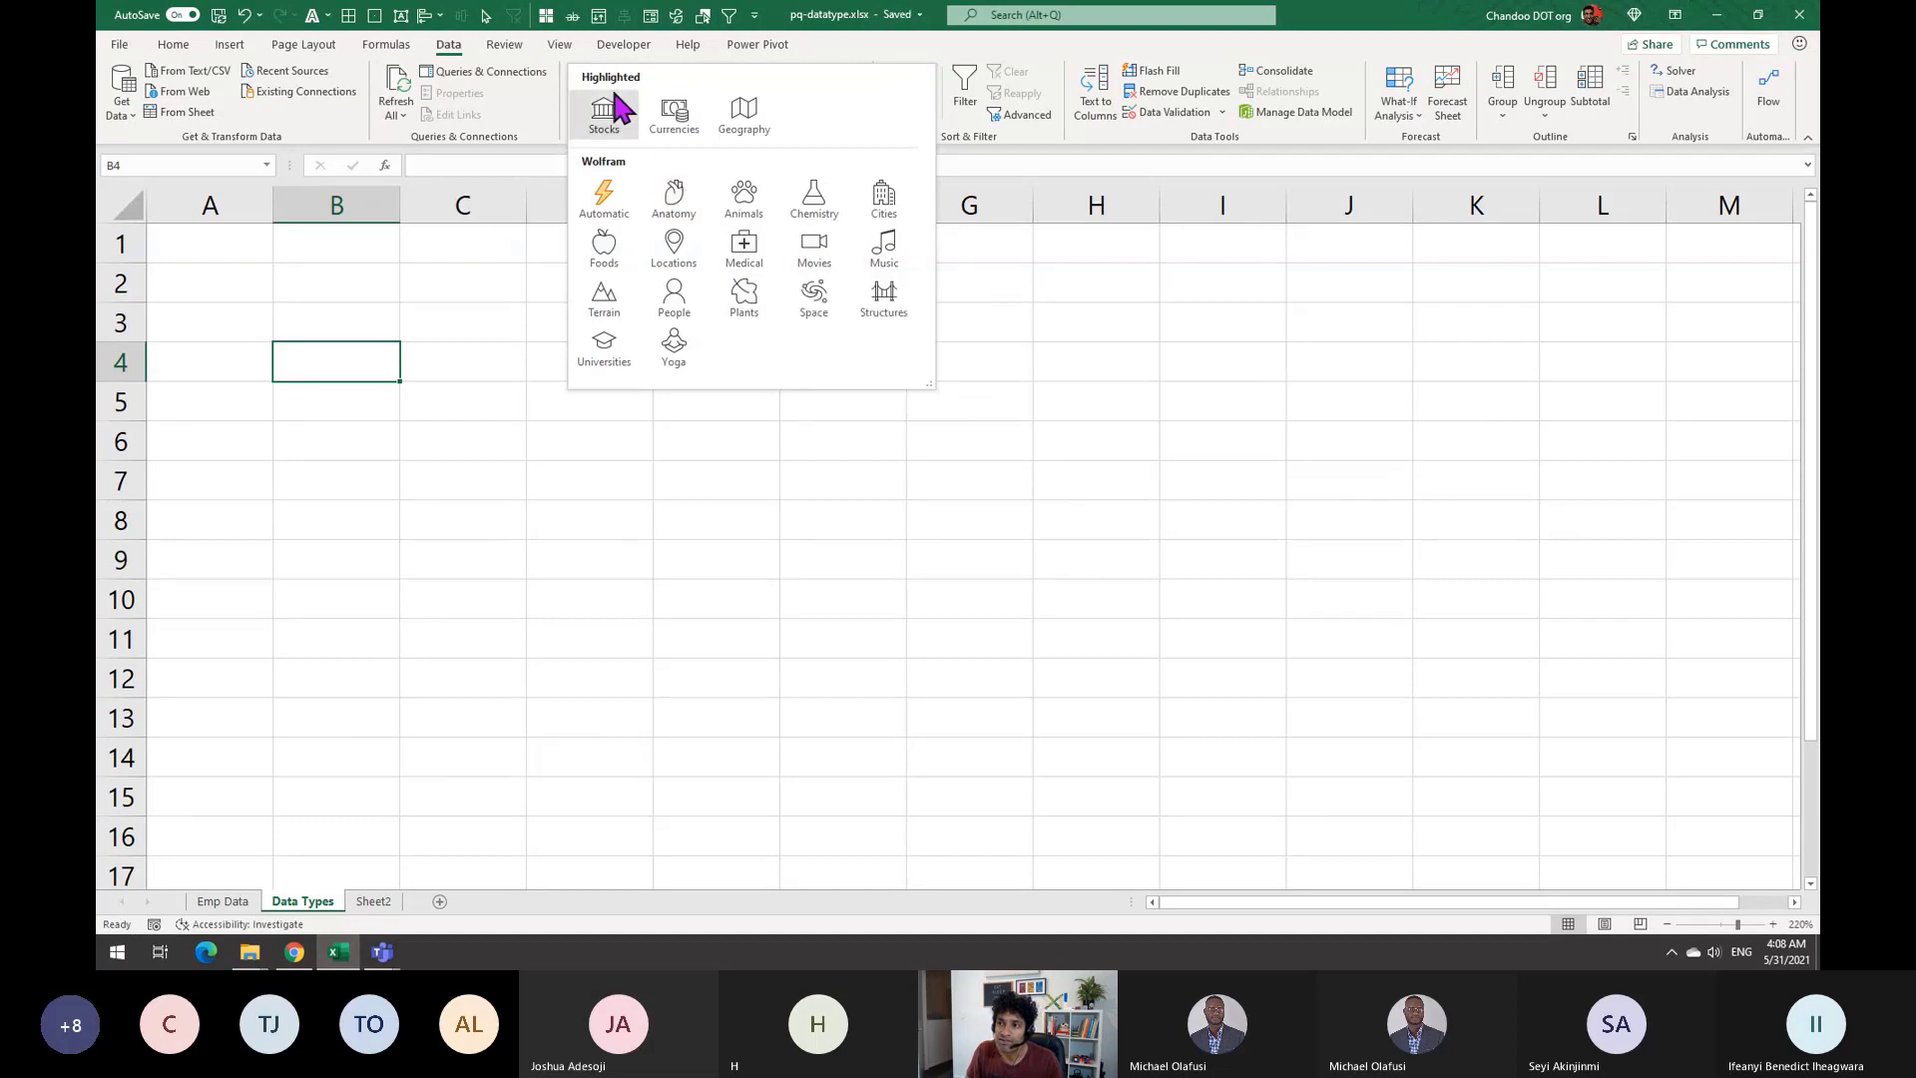
left_click(421, 334)
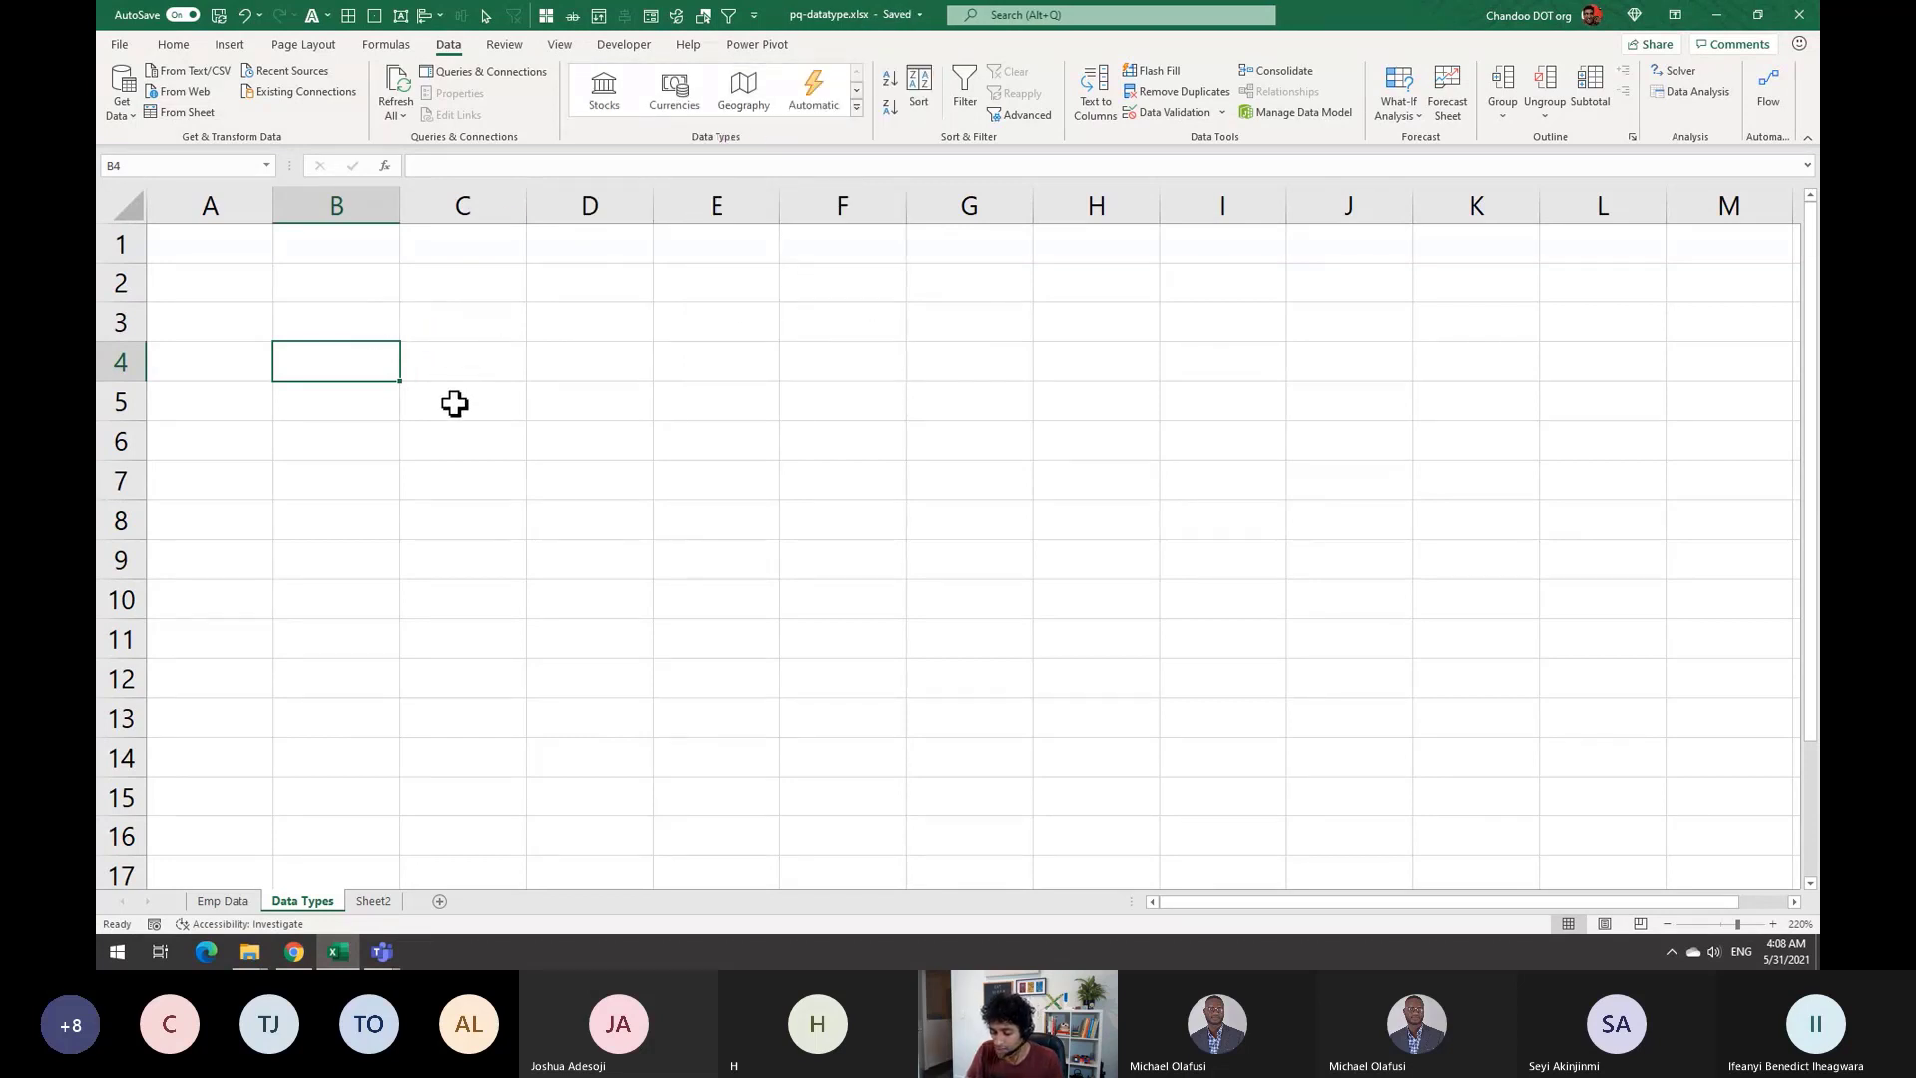
type("Country")
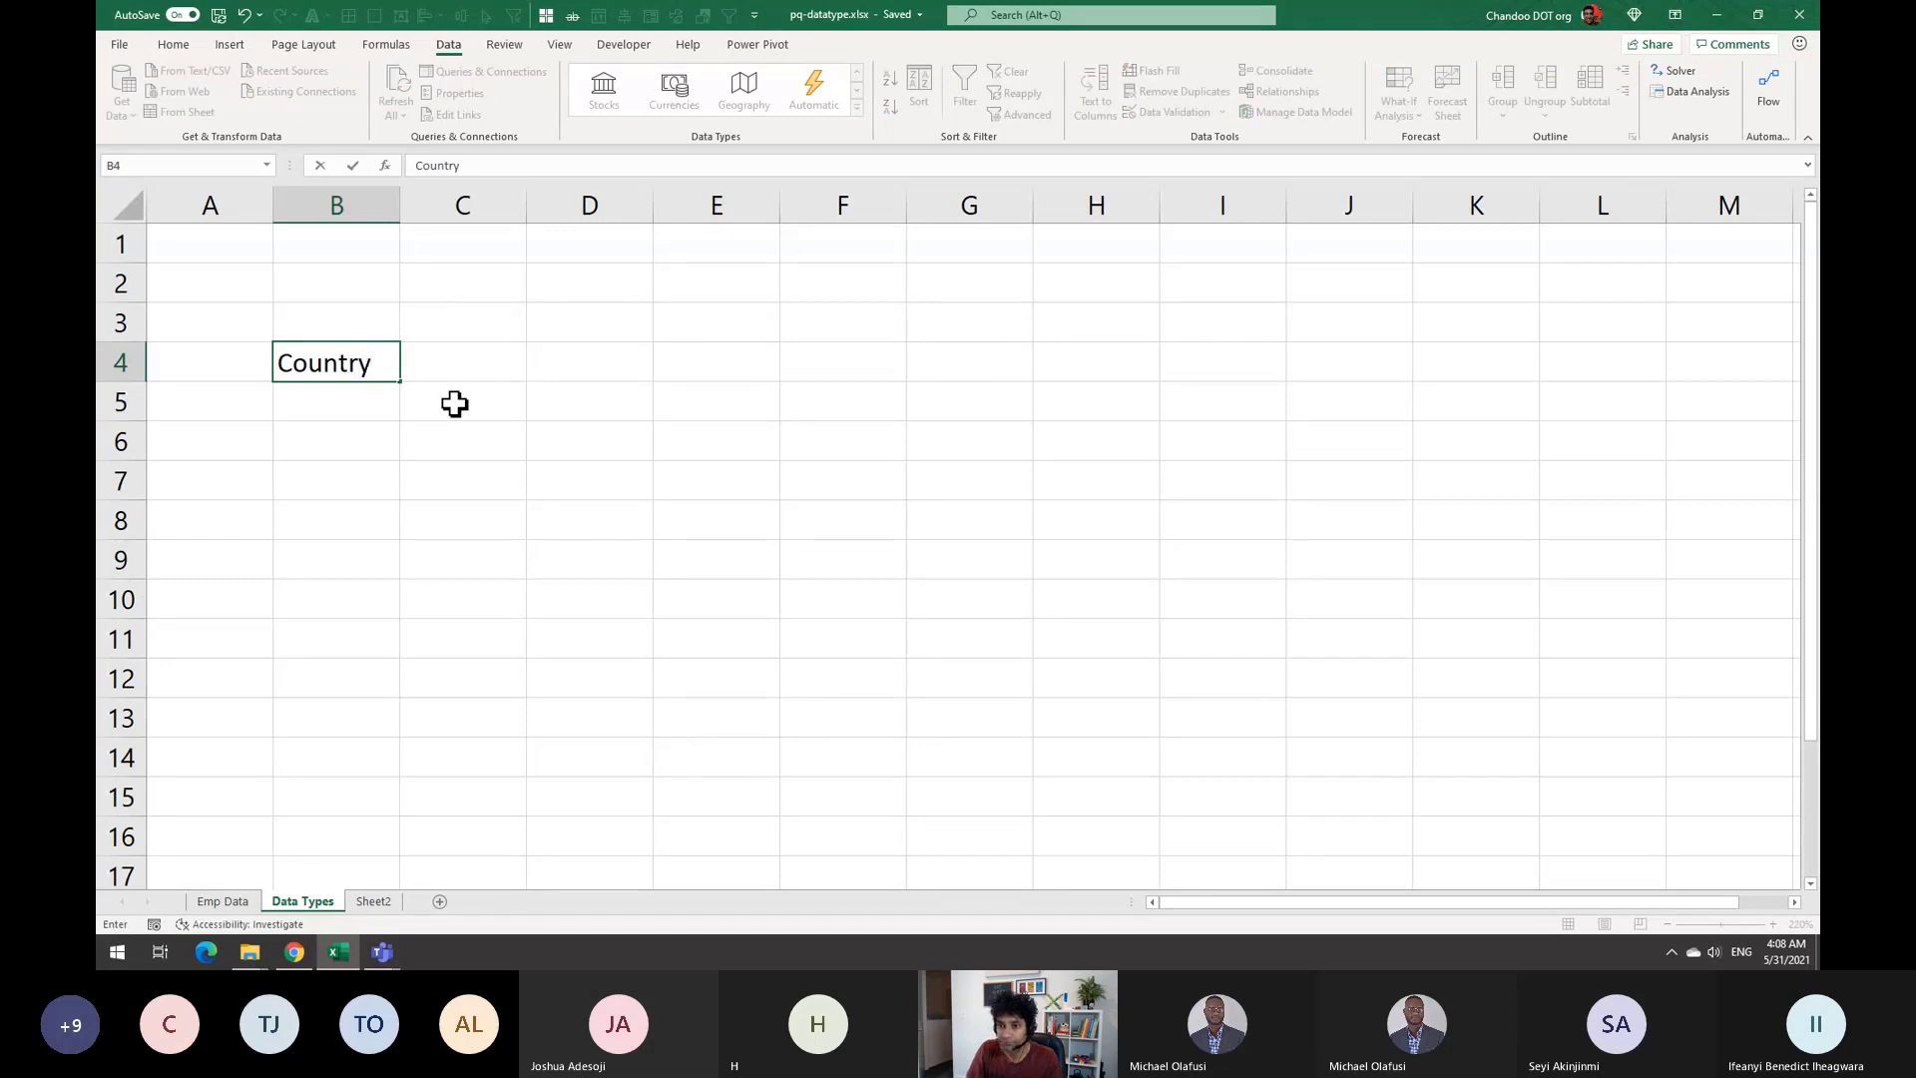
key("Return")
Enter Nigeria, New Zealand, India and Japan in B5:B8
type("Nige")
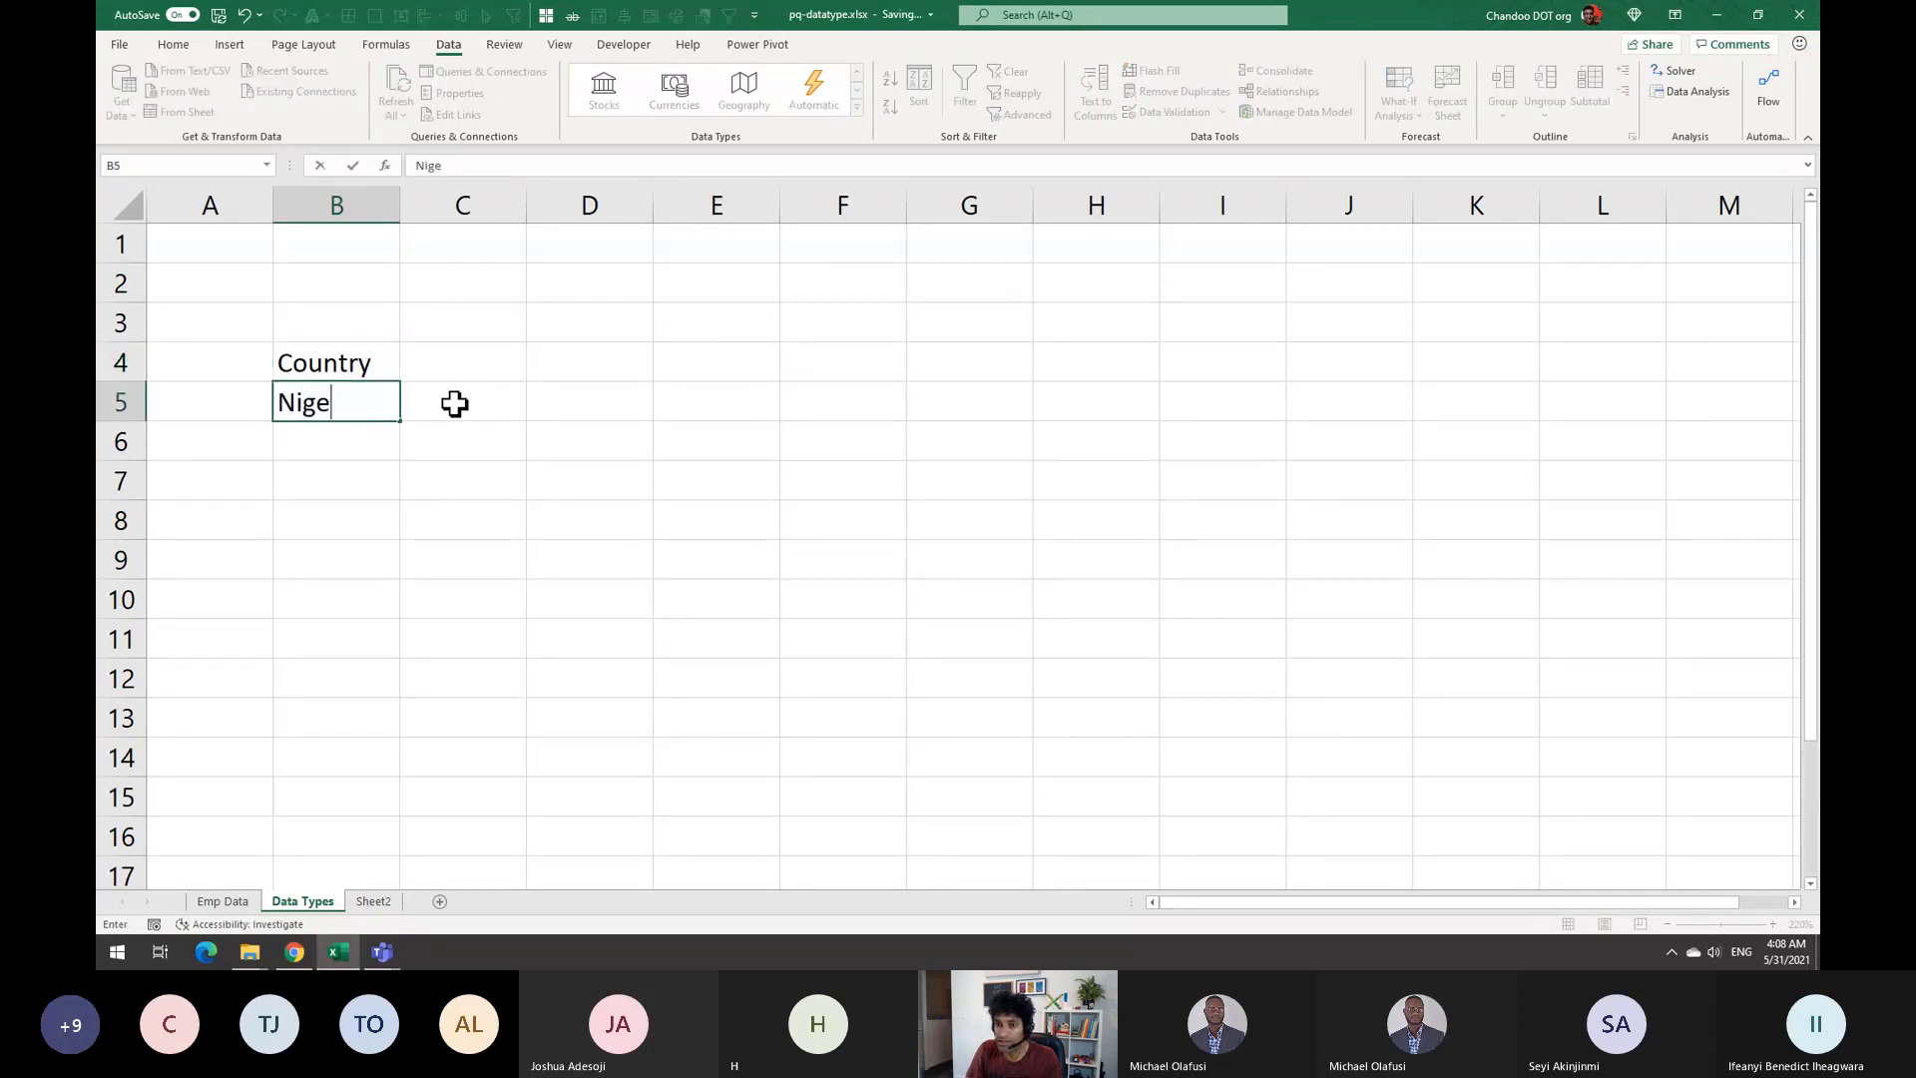
type("ria")
key("Return")
type("New Z")
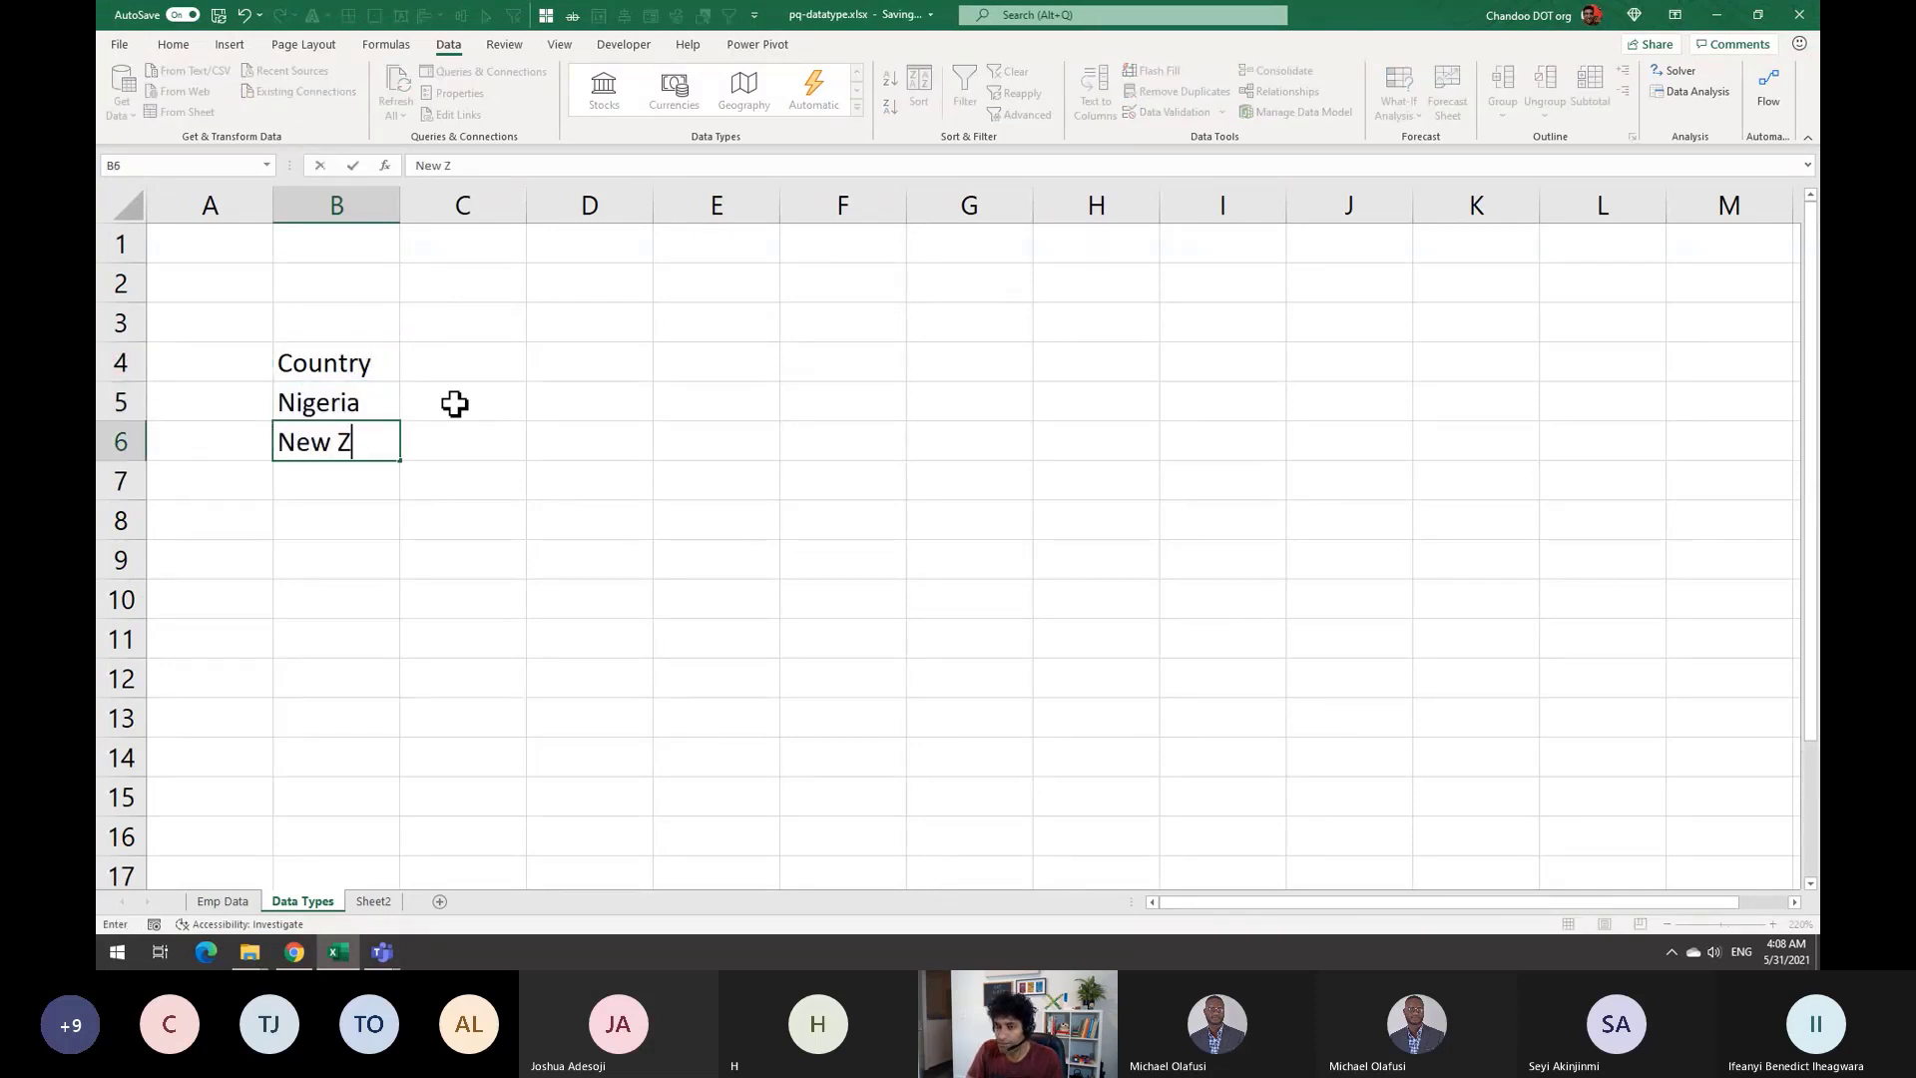
type("ealand")
key("Return")
type("India")
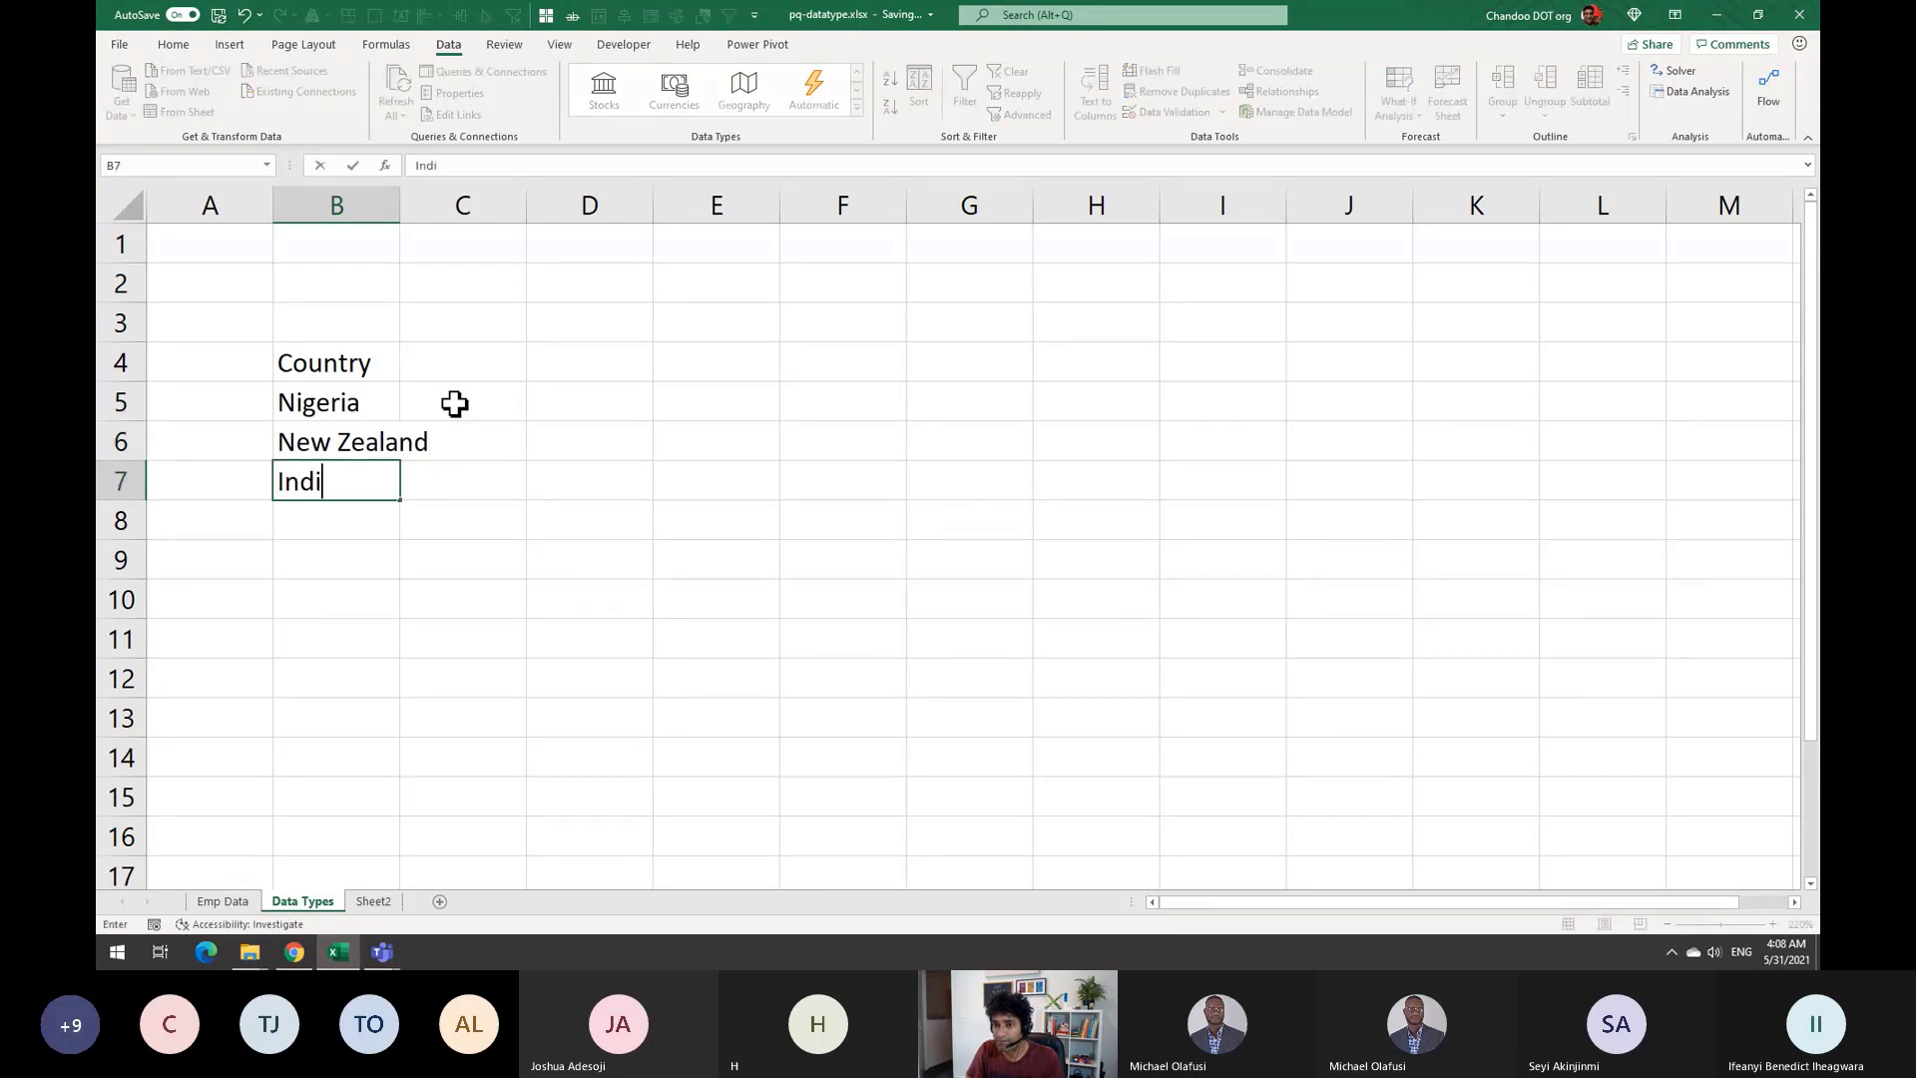
key("Return")
type("J")
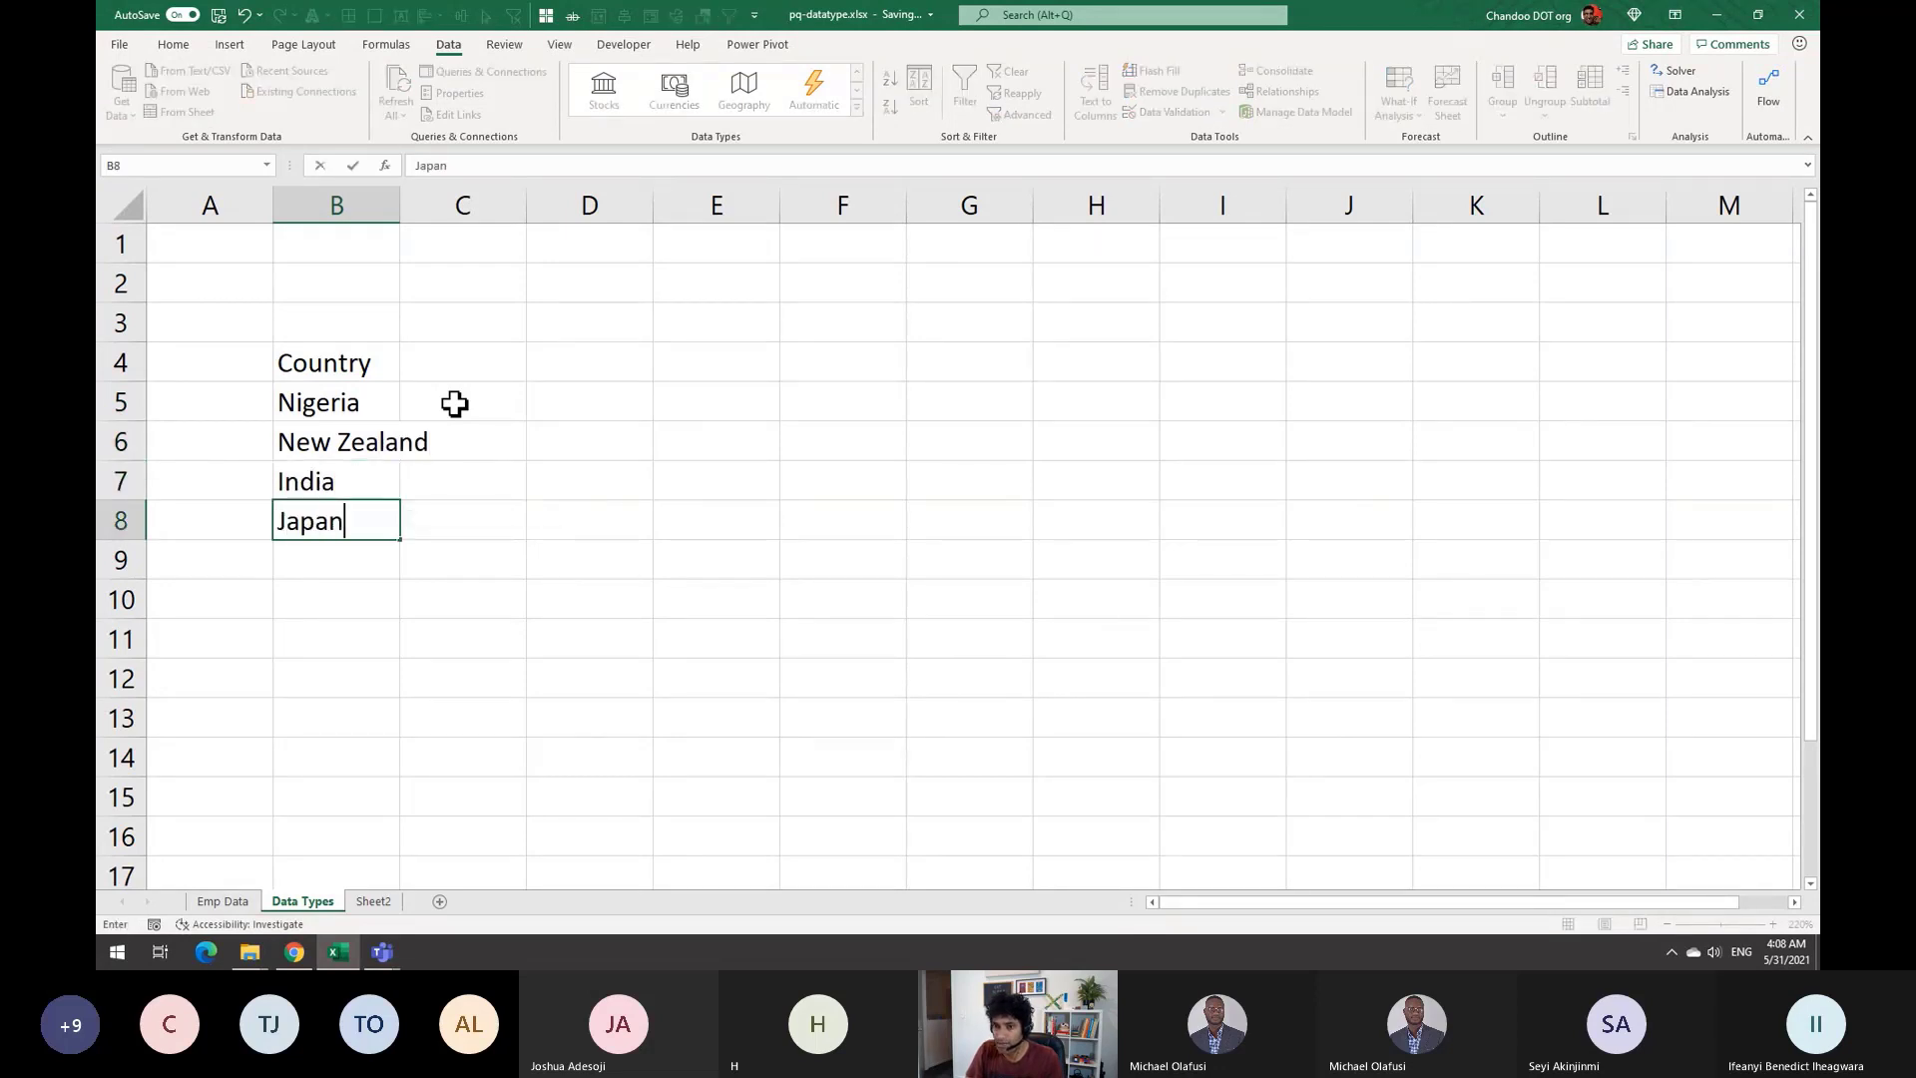
type("apan")
key("Return")
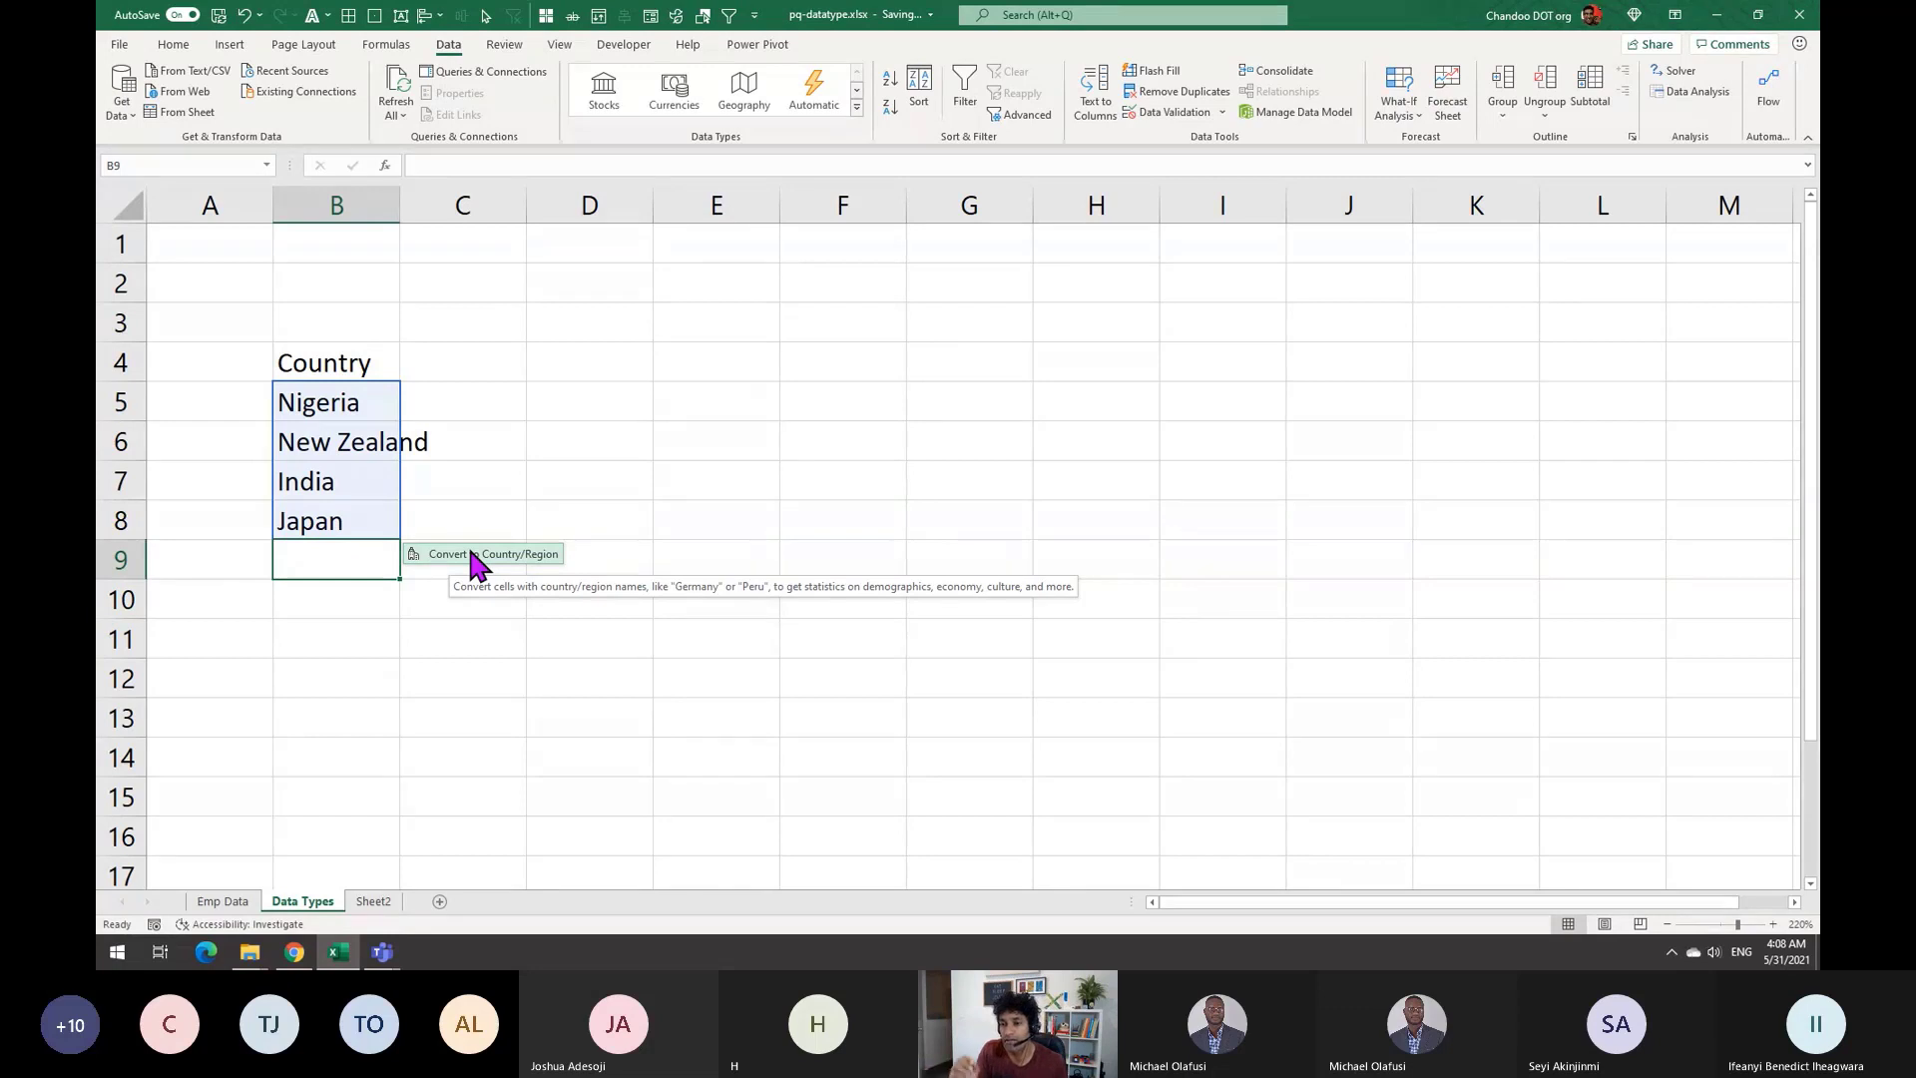
left_click(471, 554)
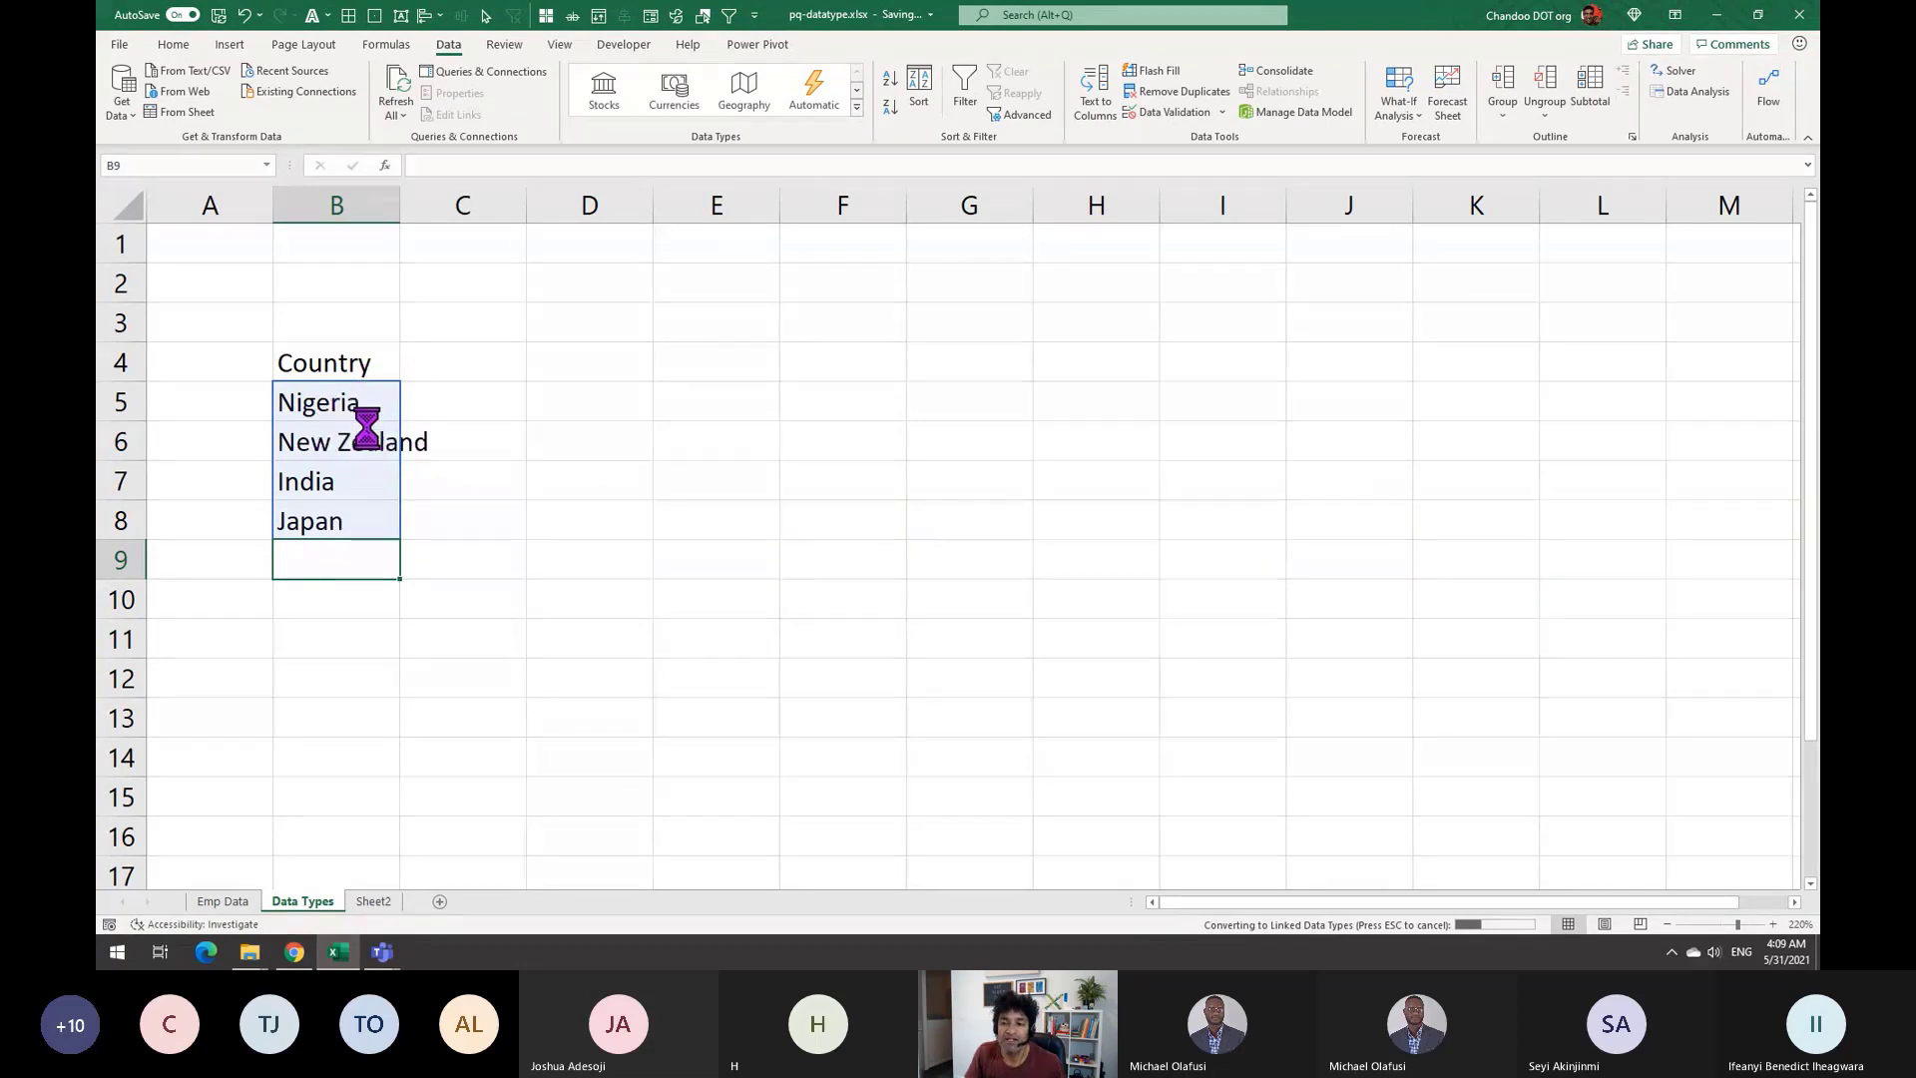
left_click(376, 394)
left_click(356, 484)
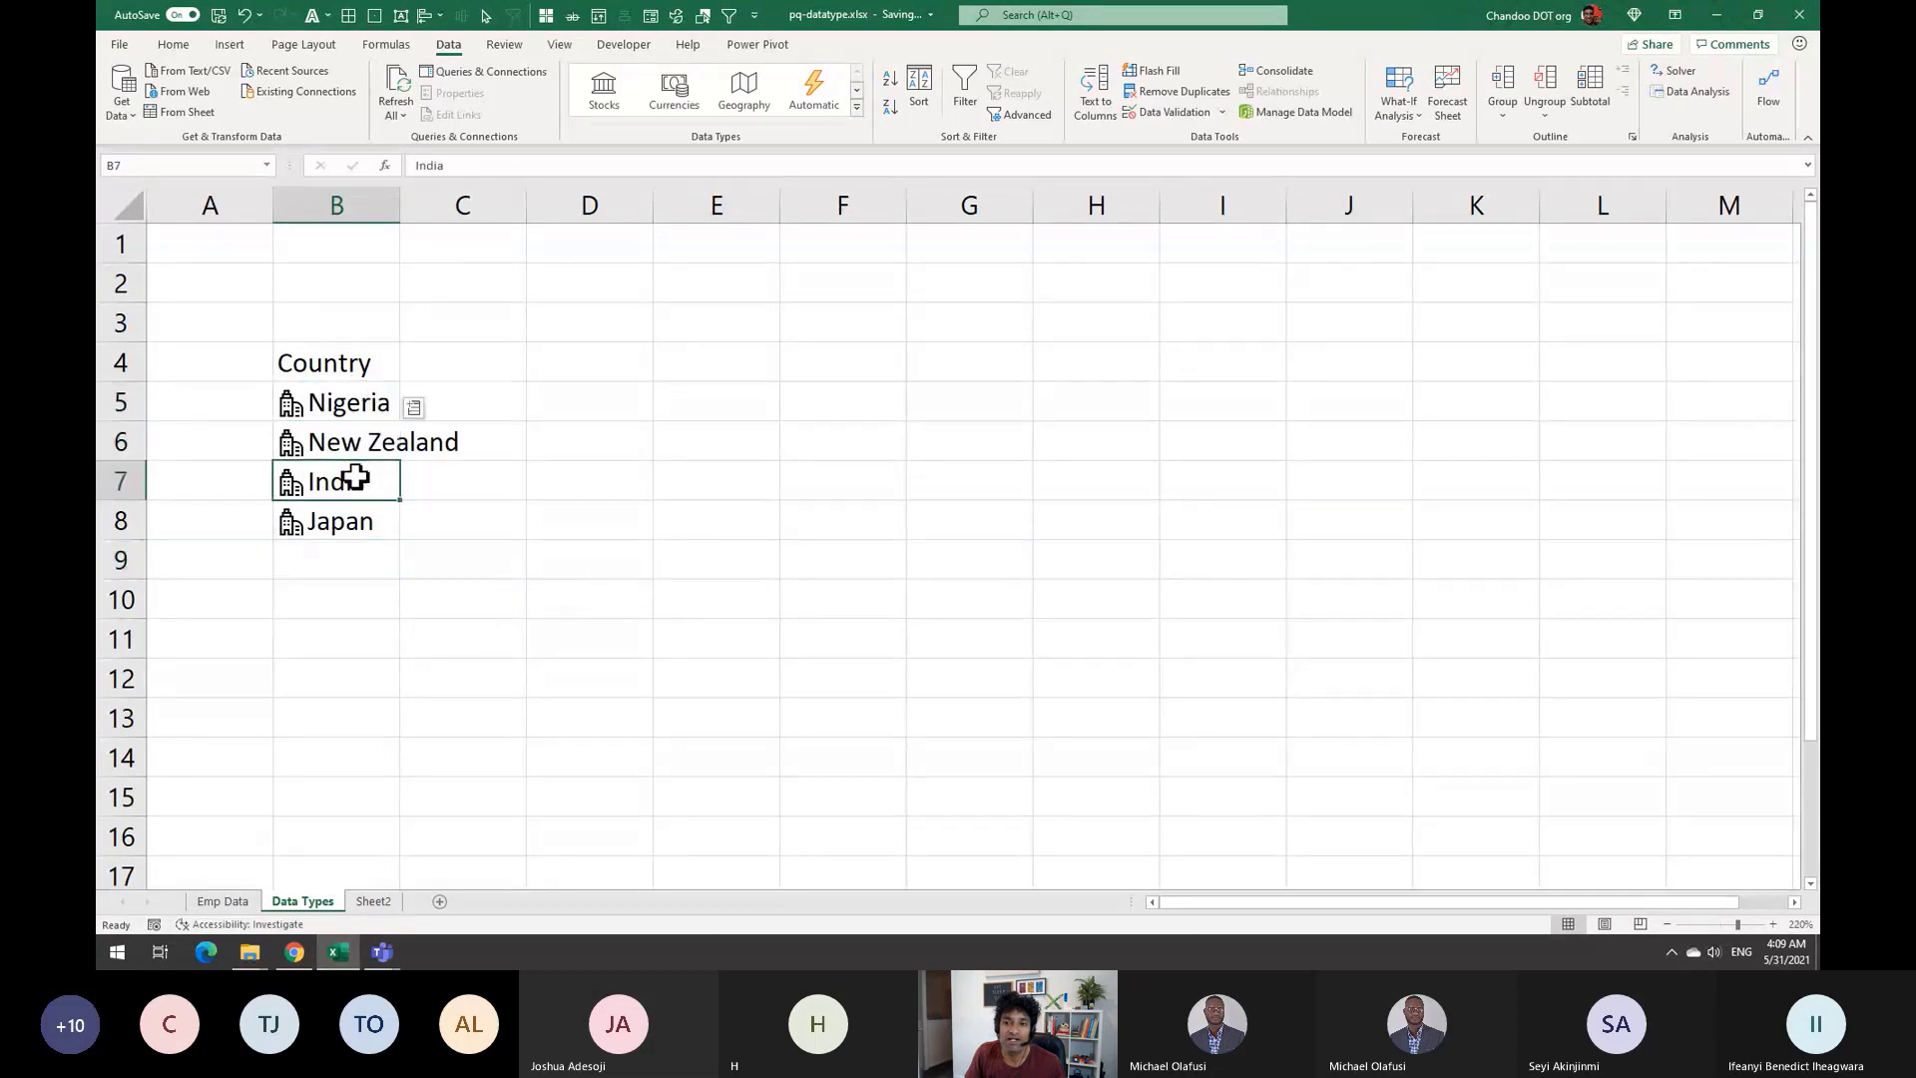
left_click(356, 514)
left_click_drag(400, 204, 475, 206)
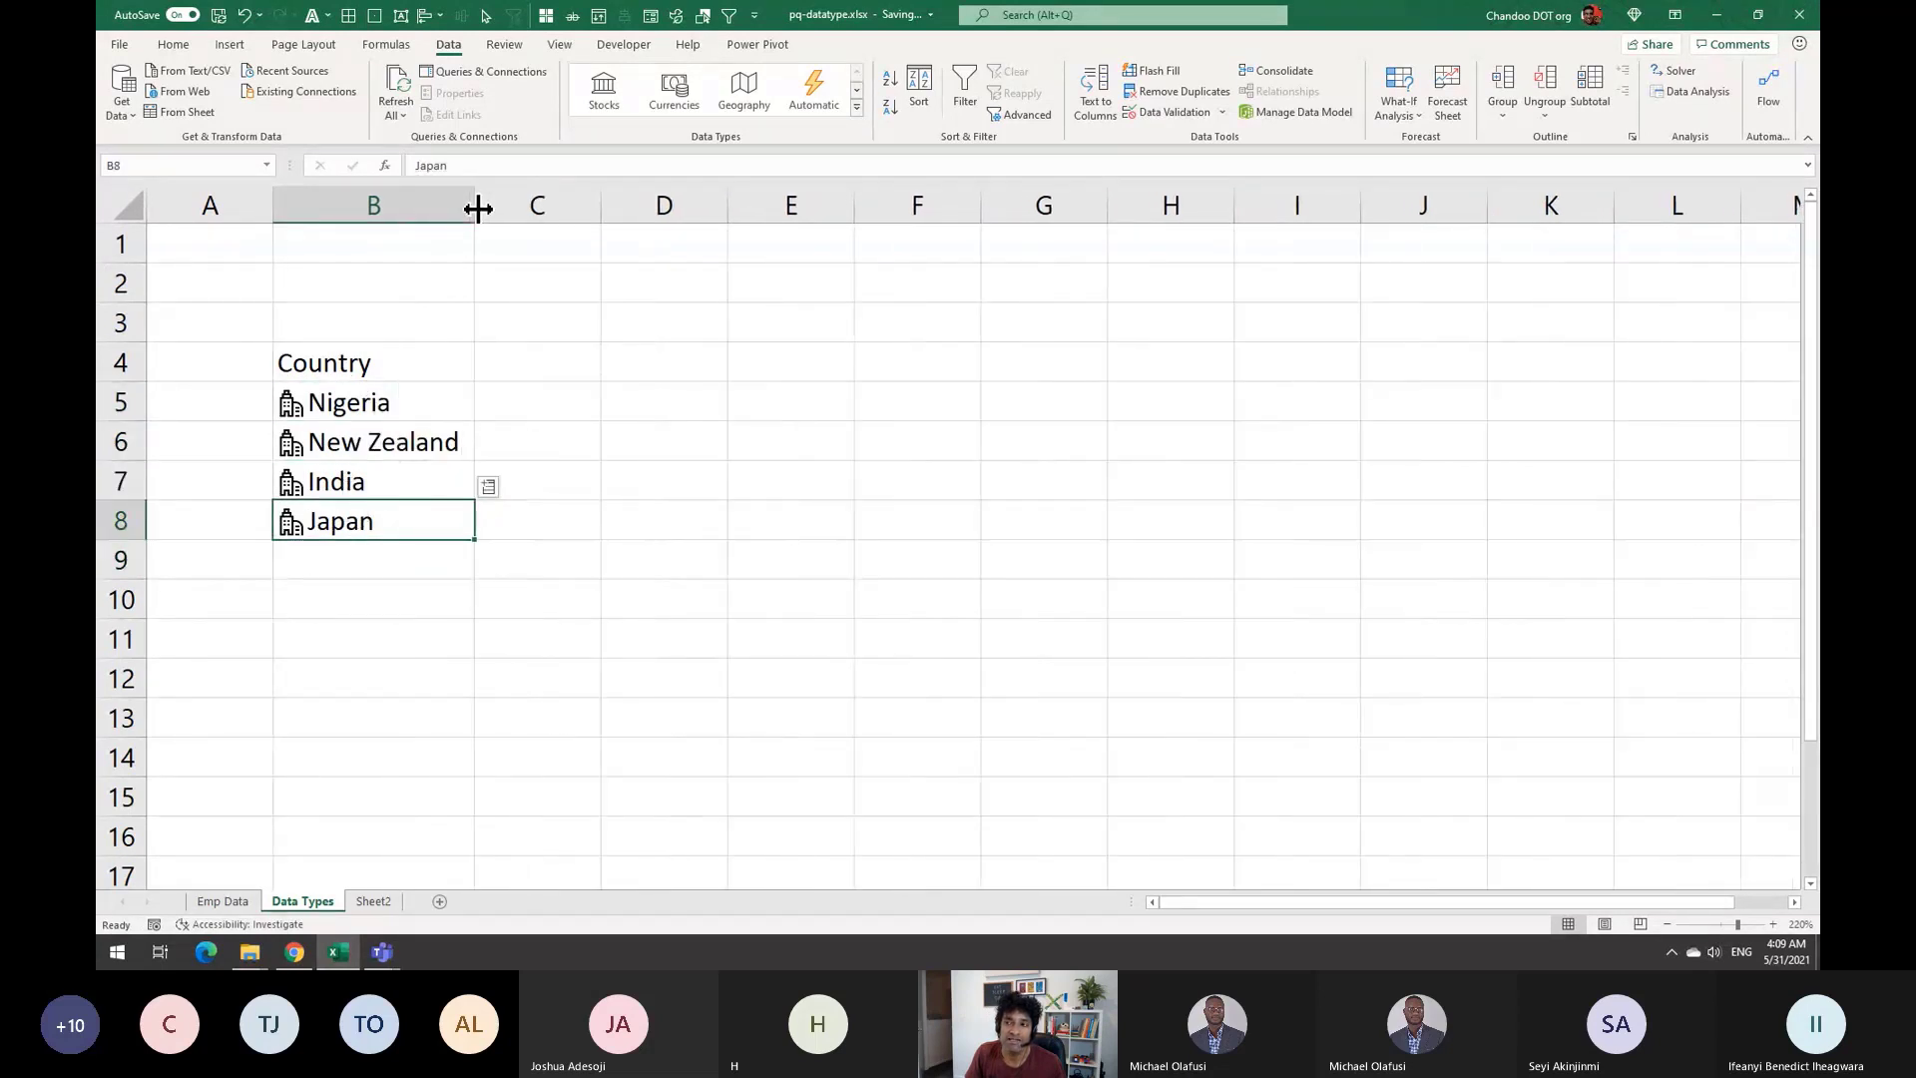
left_click(375, 409)
left_click(375, 442)
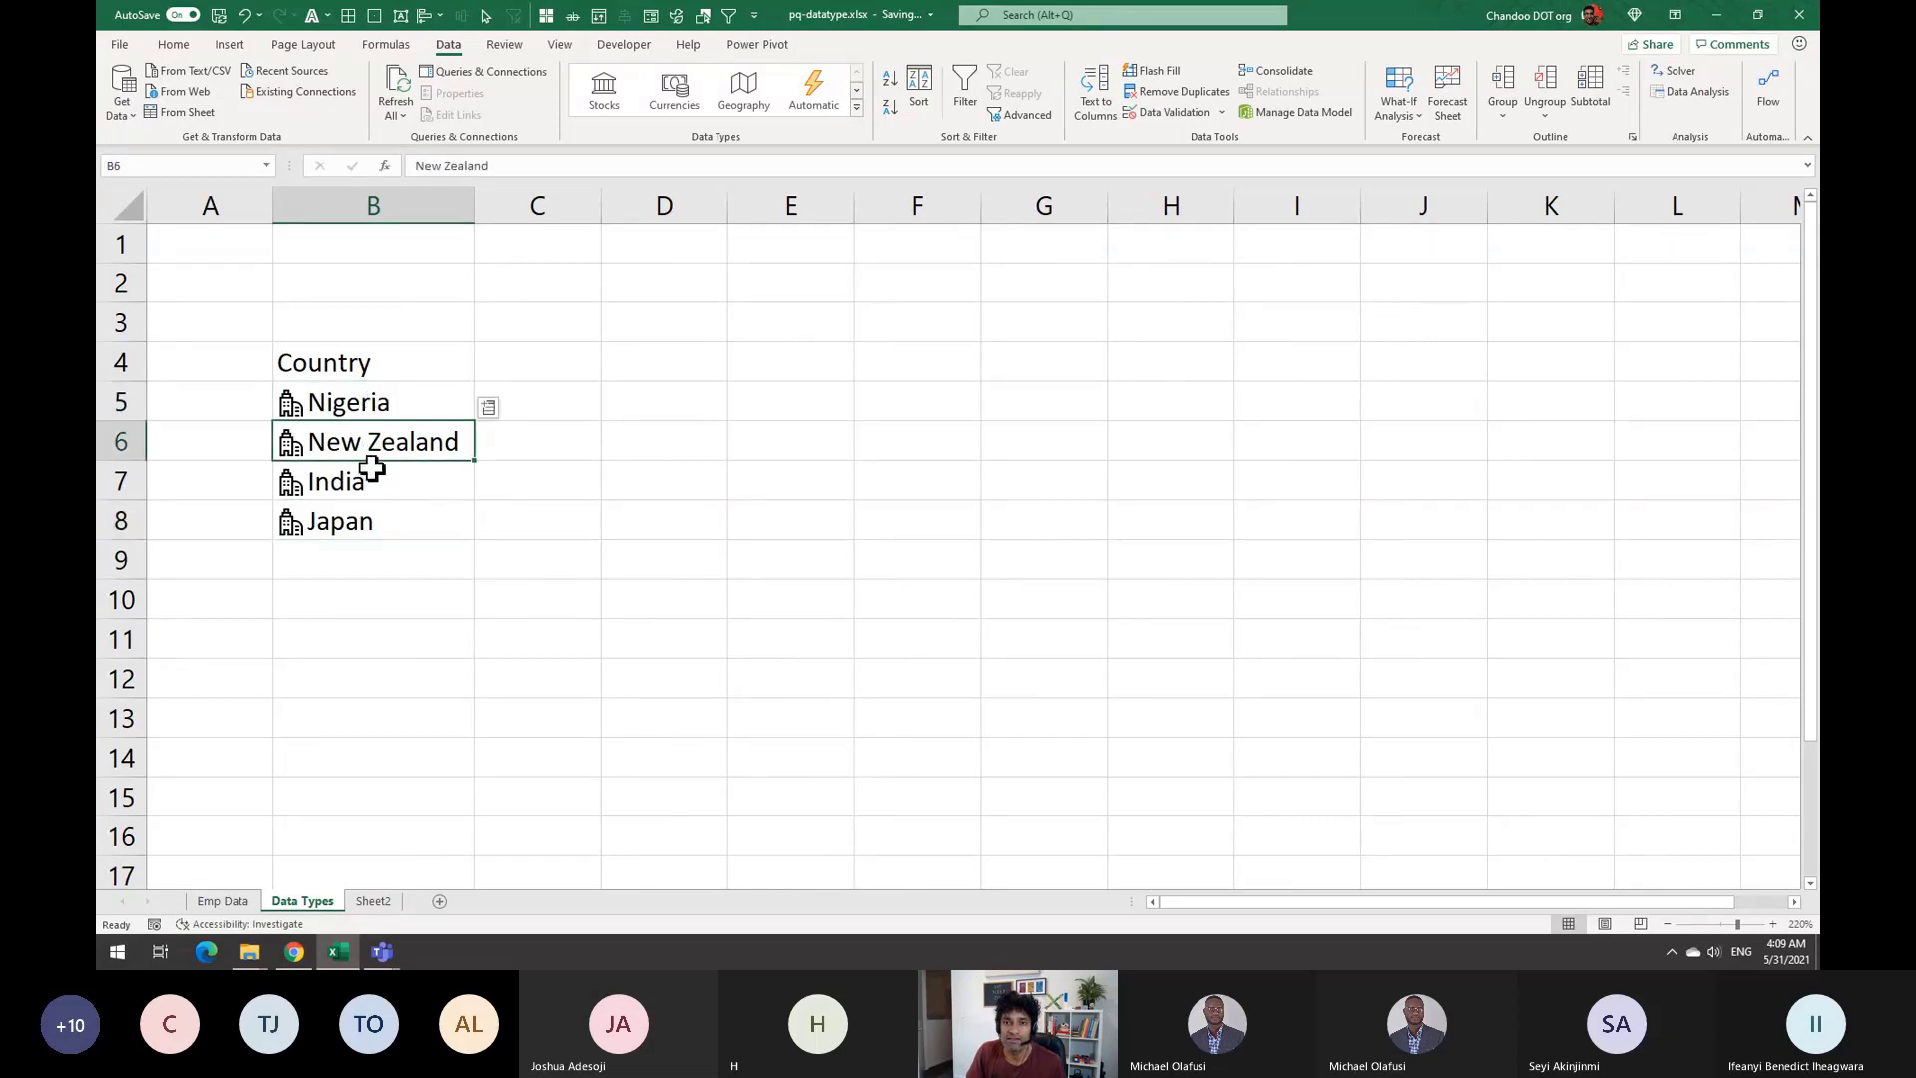
left_click(404, 403)
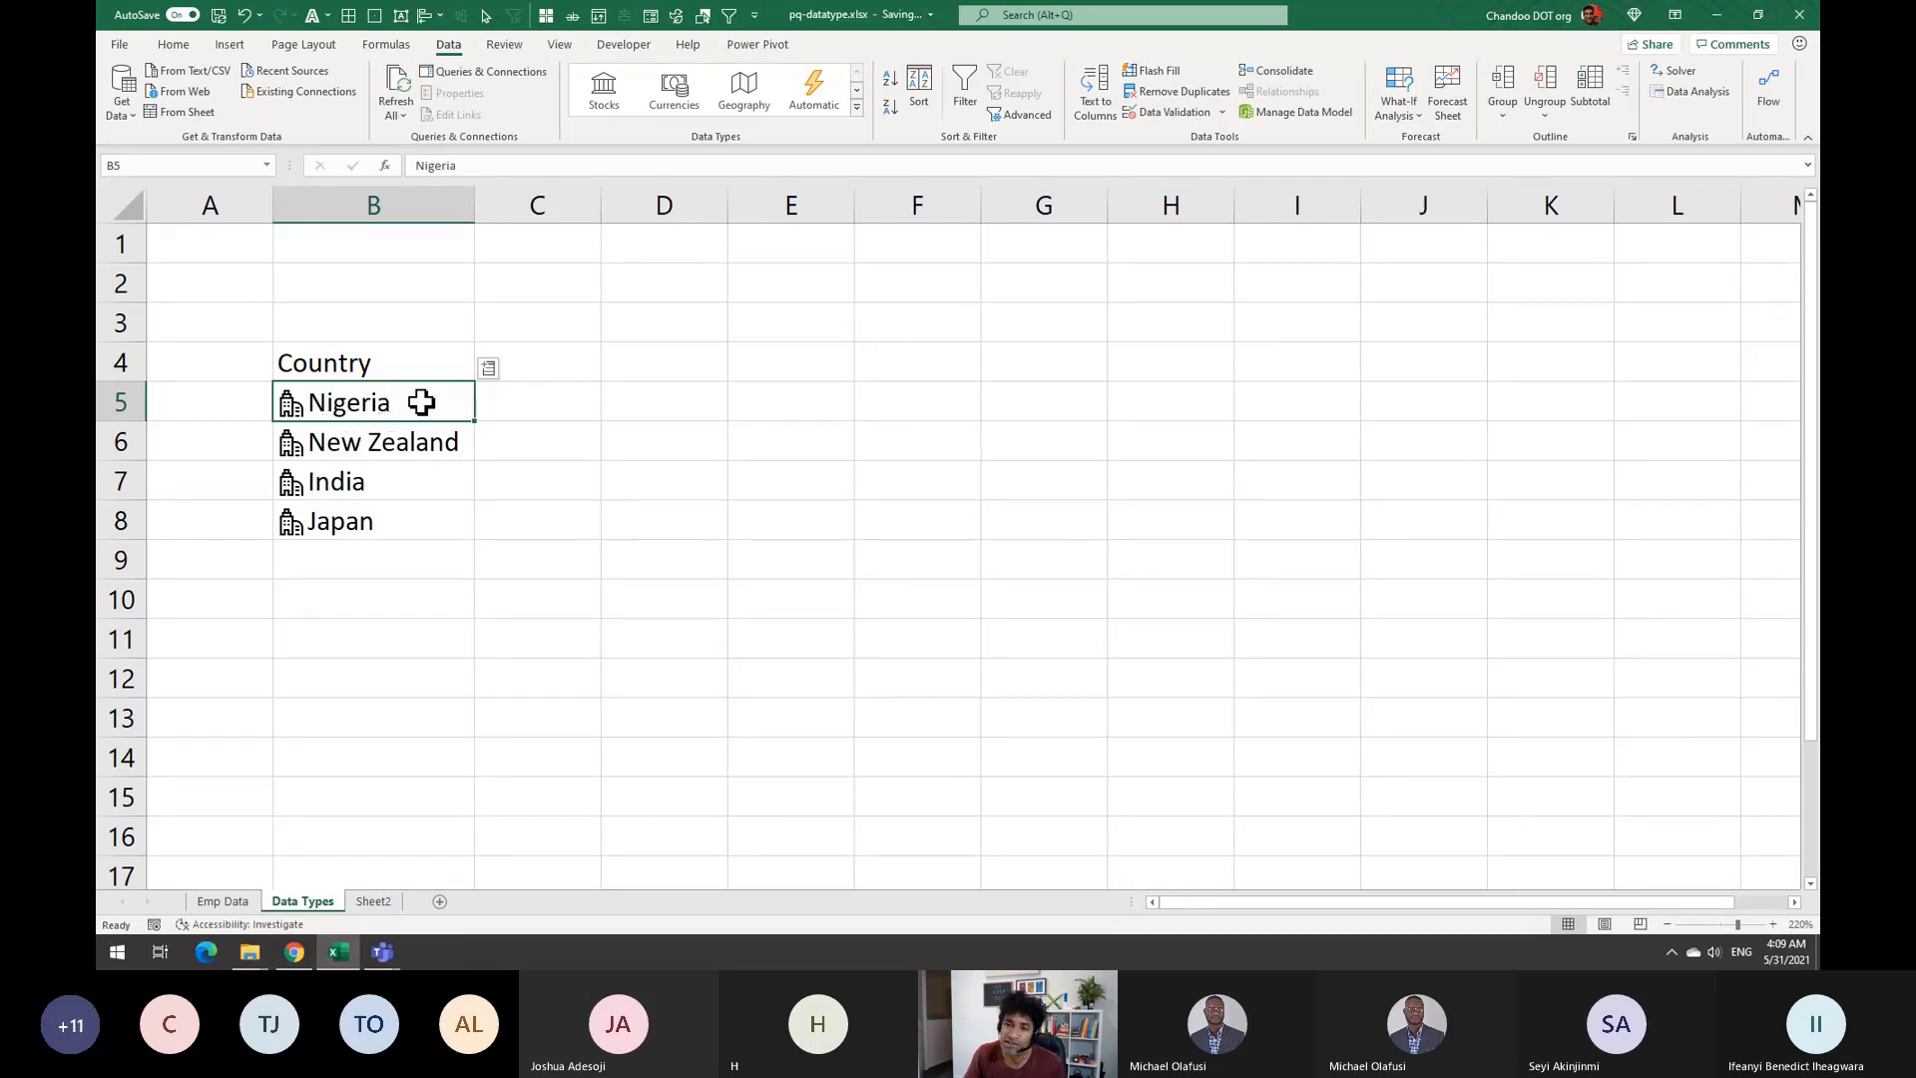
left_click(433, 429)
left_click(555, 360)
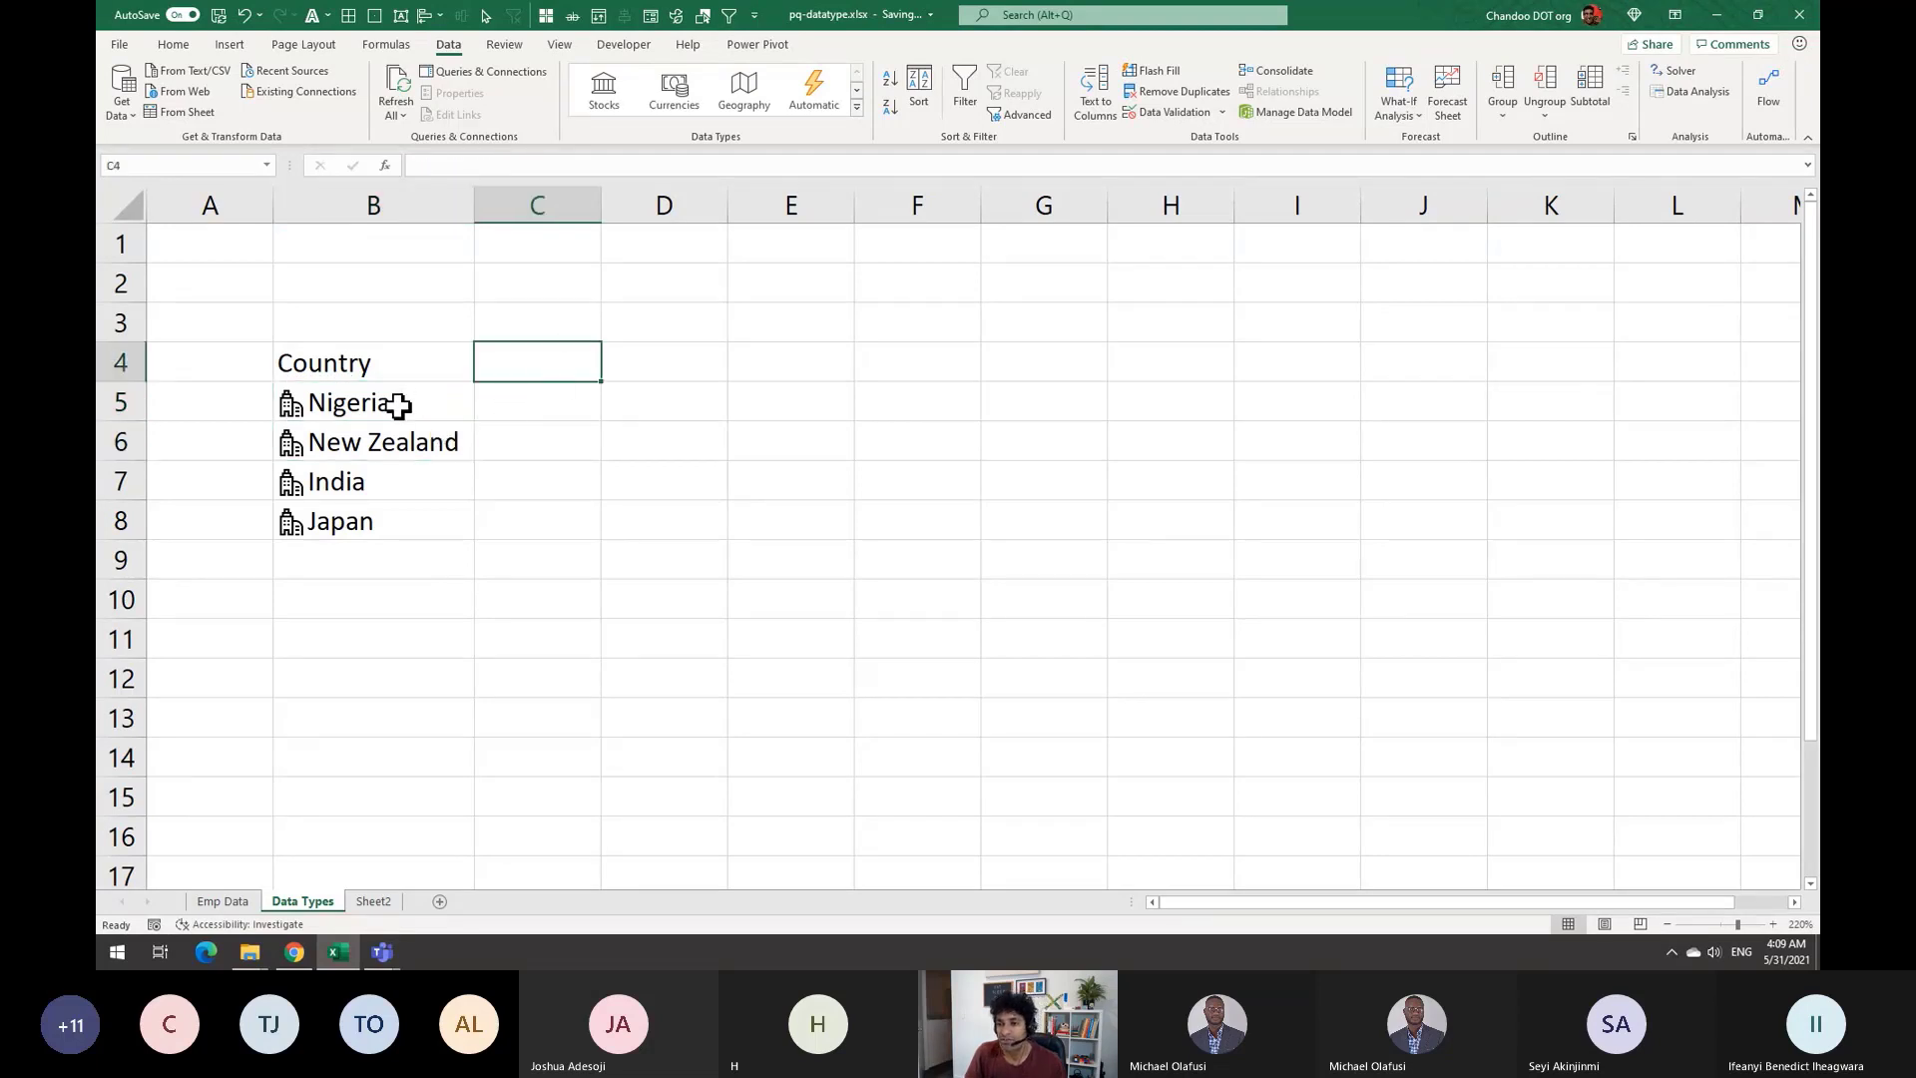
left_click(340, 411)
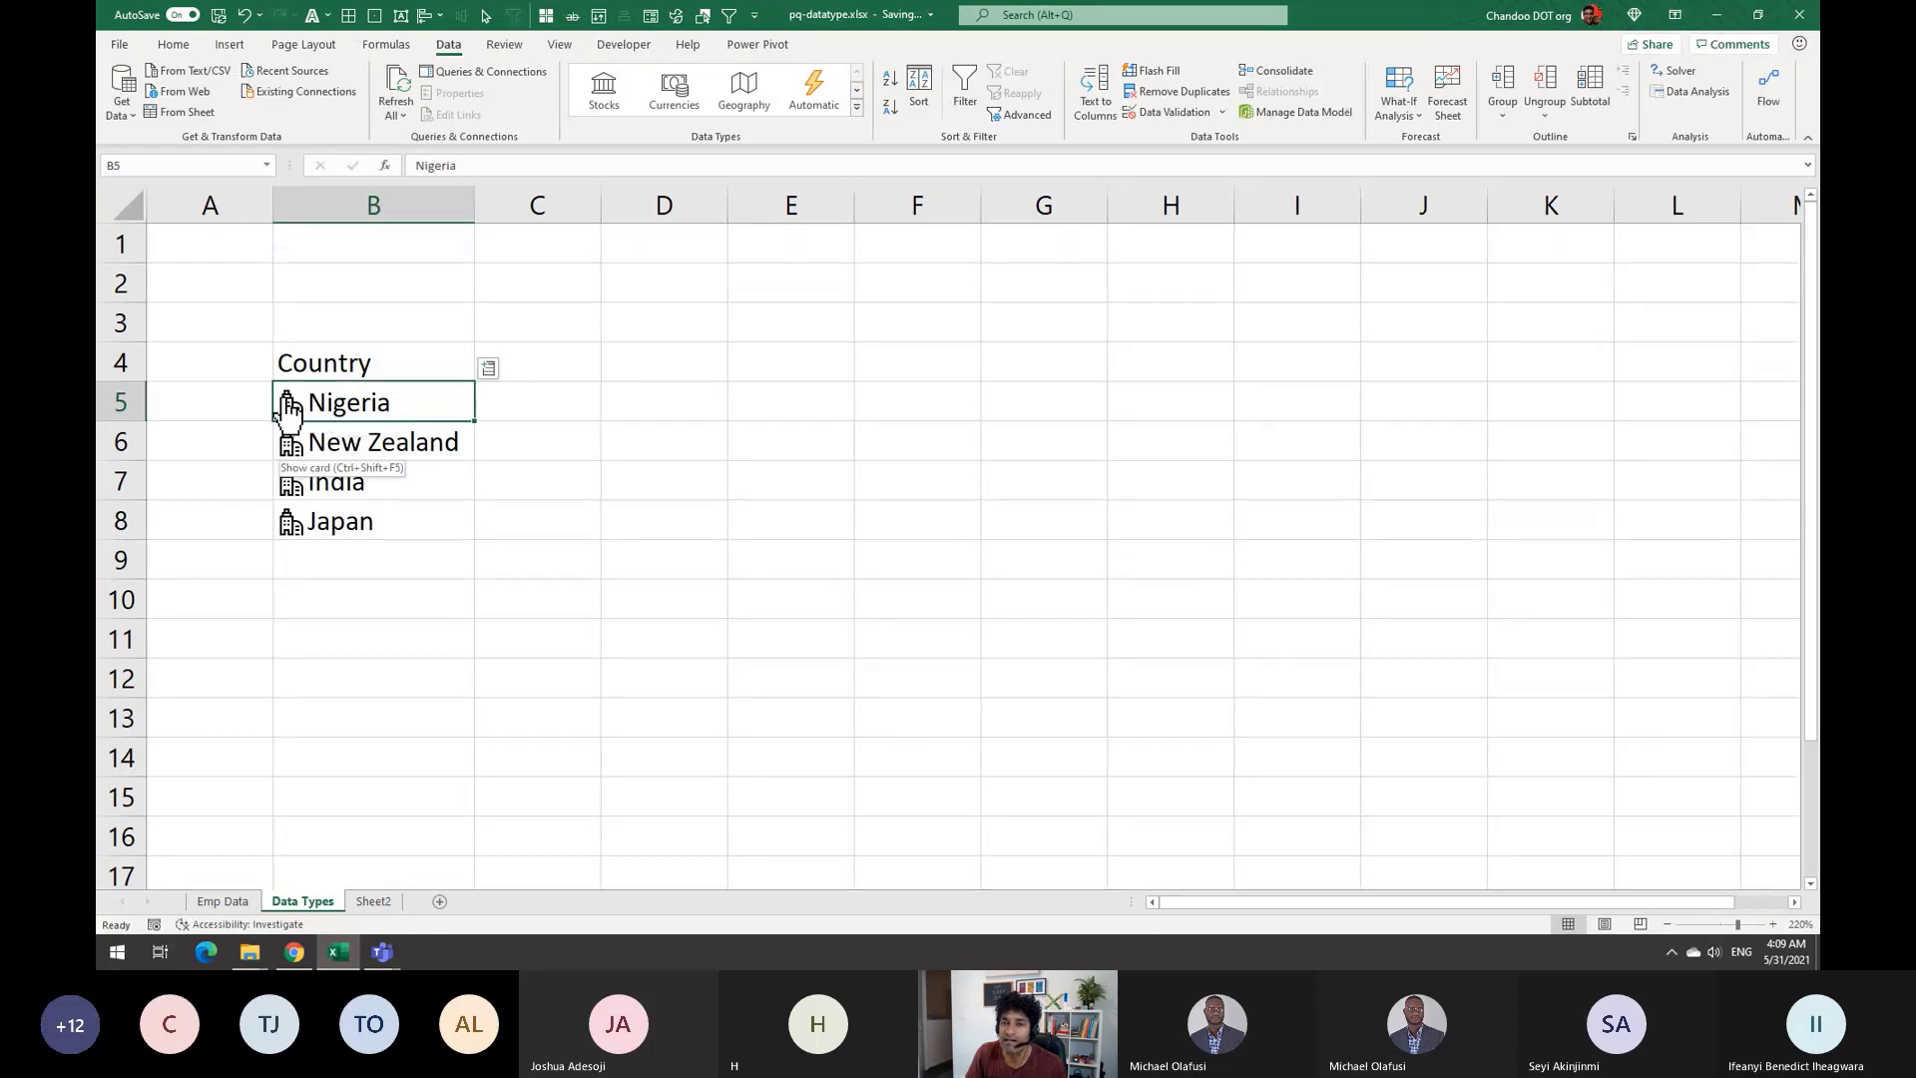
Insert Nigeria's capital city field into C5 from the Insert Data list
left_click(488, 369)
scroll(604, 623, "down", 5)
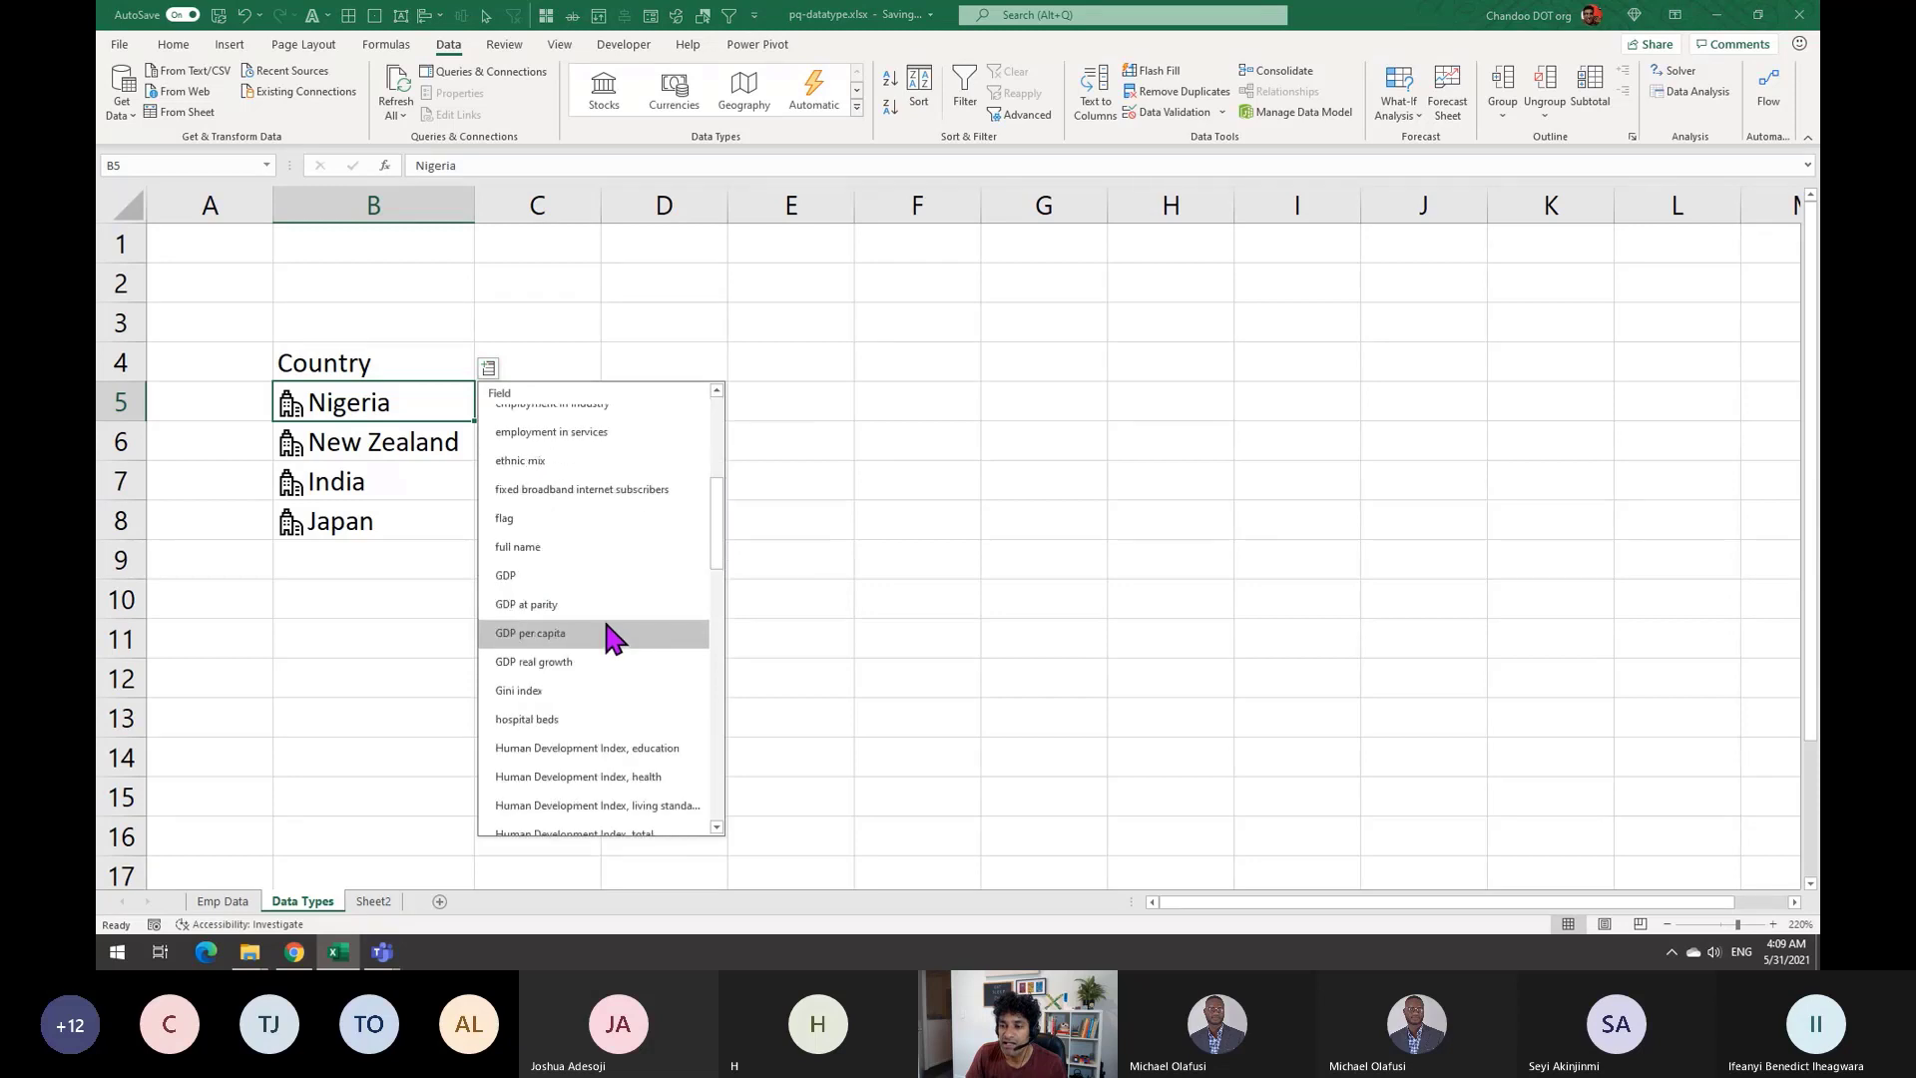
scroll(605, 628, "down", 5)
scroll(599, 664, "down", 2)
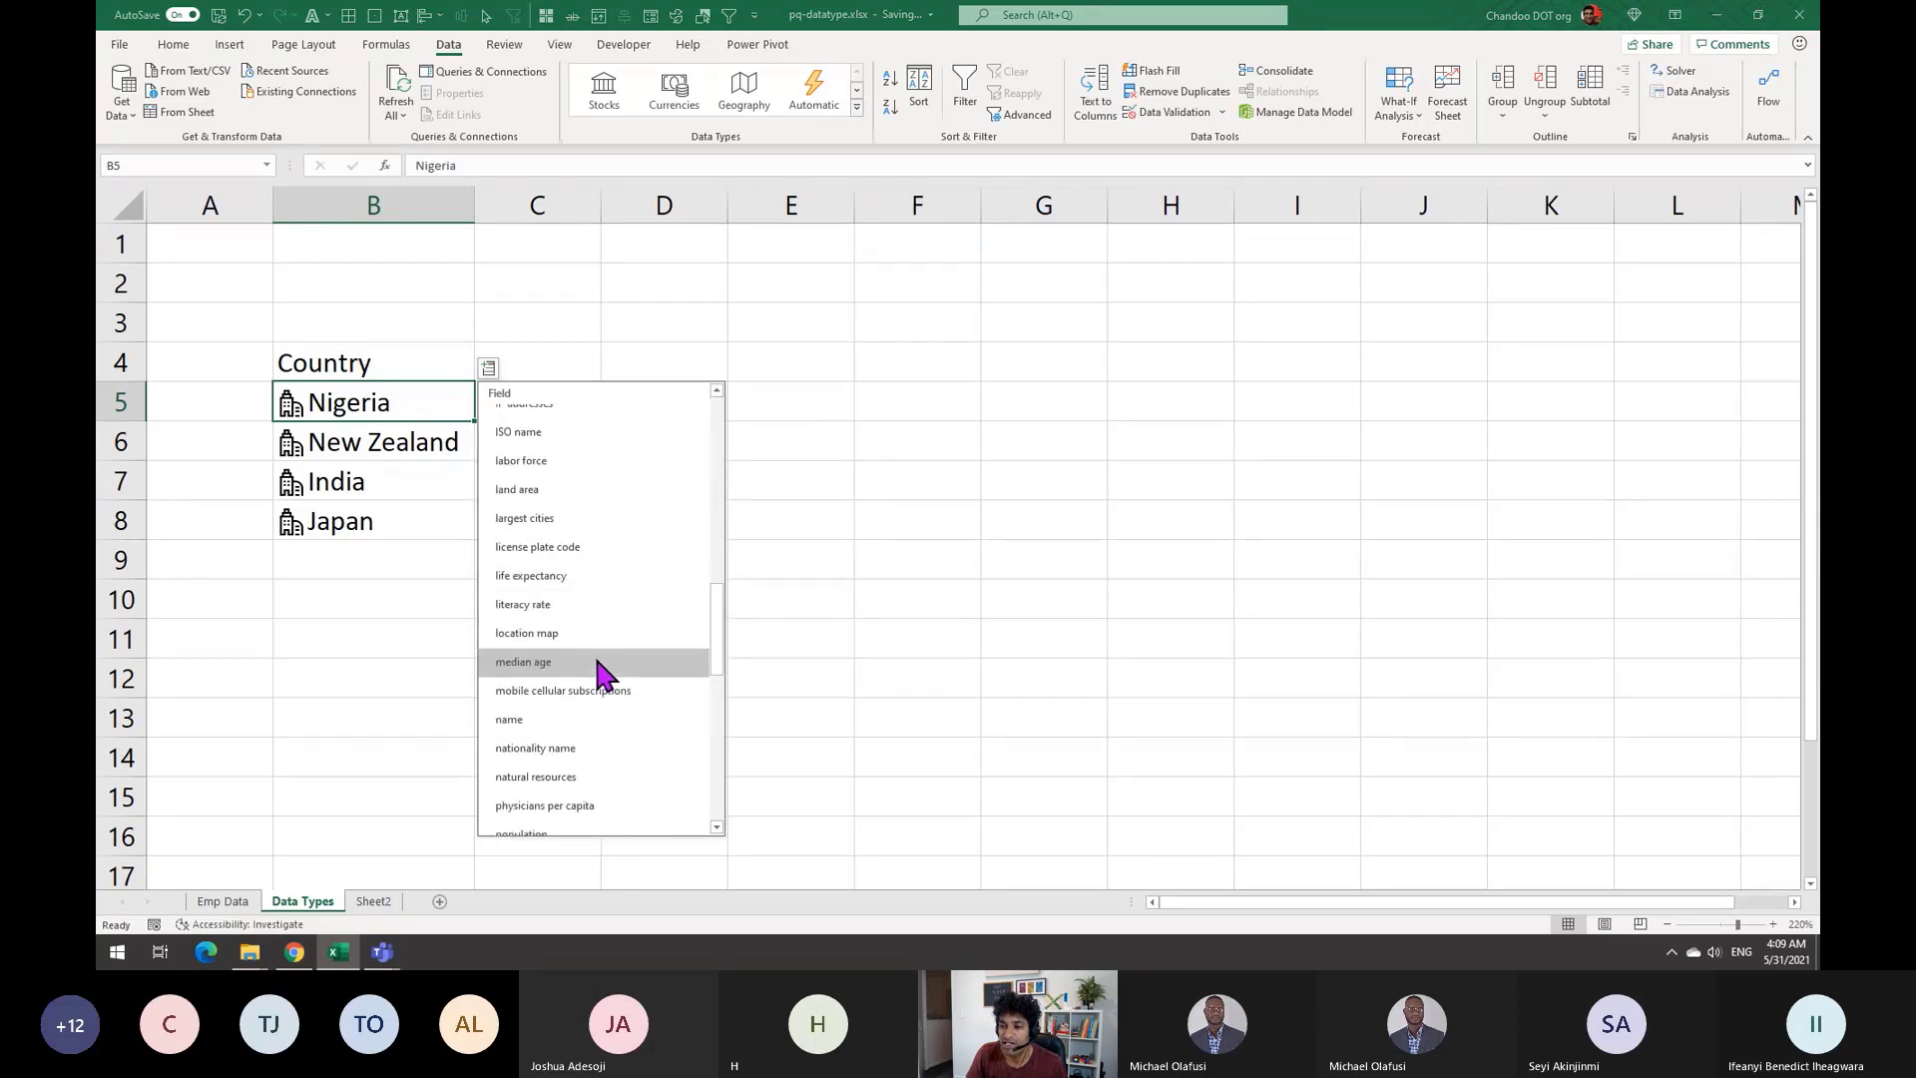
scroll(597, 660, "down", 10)
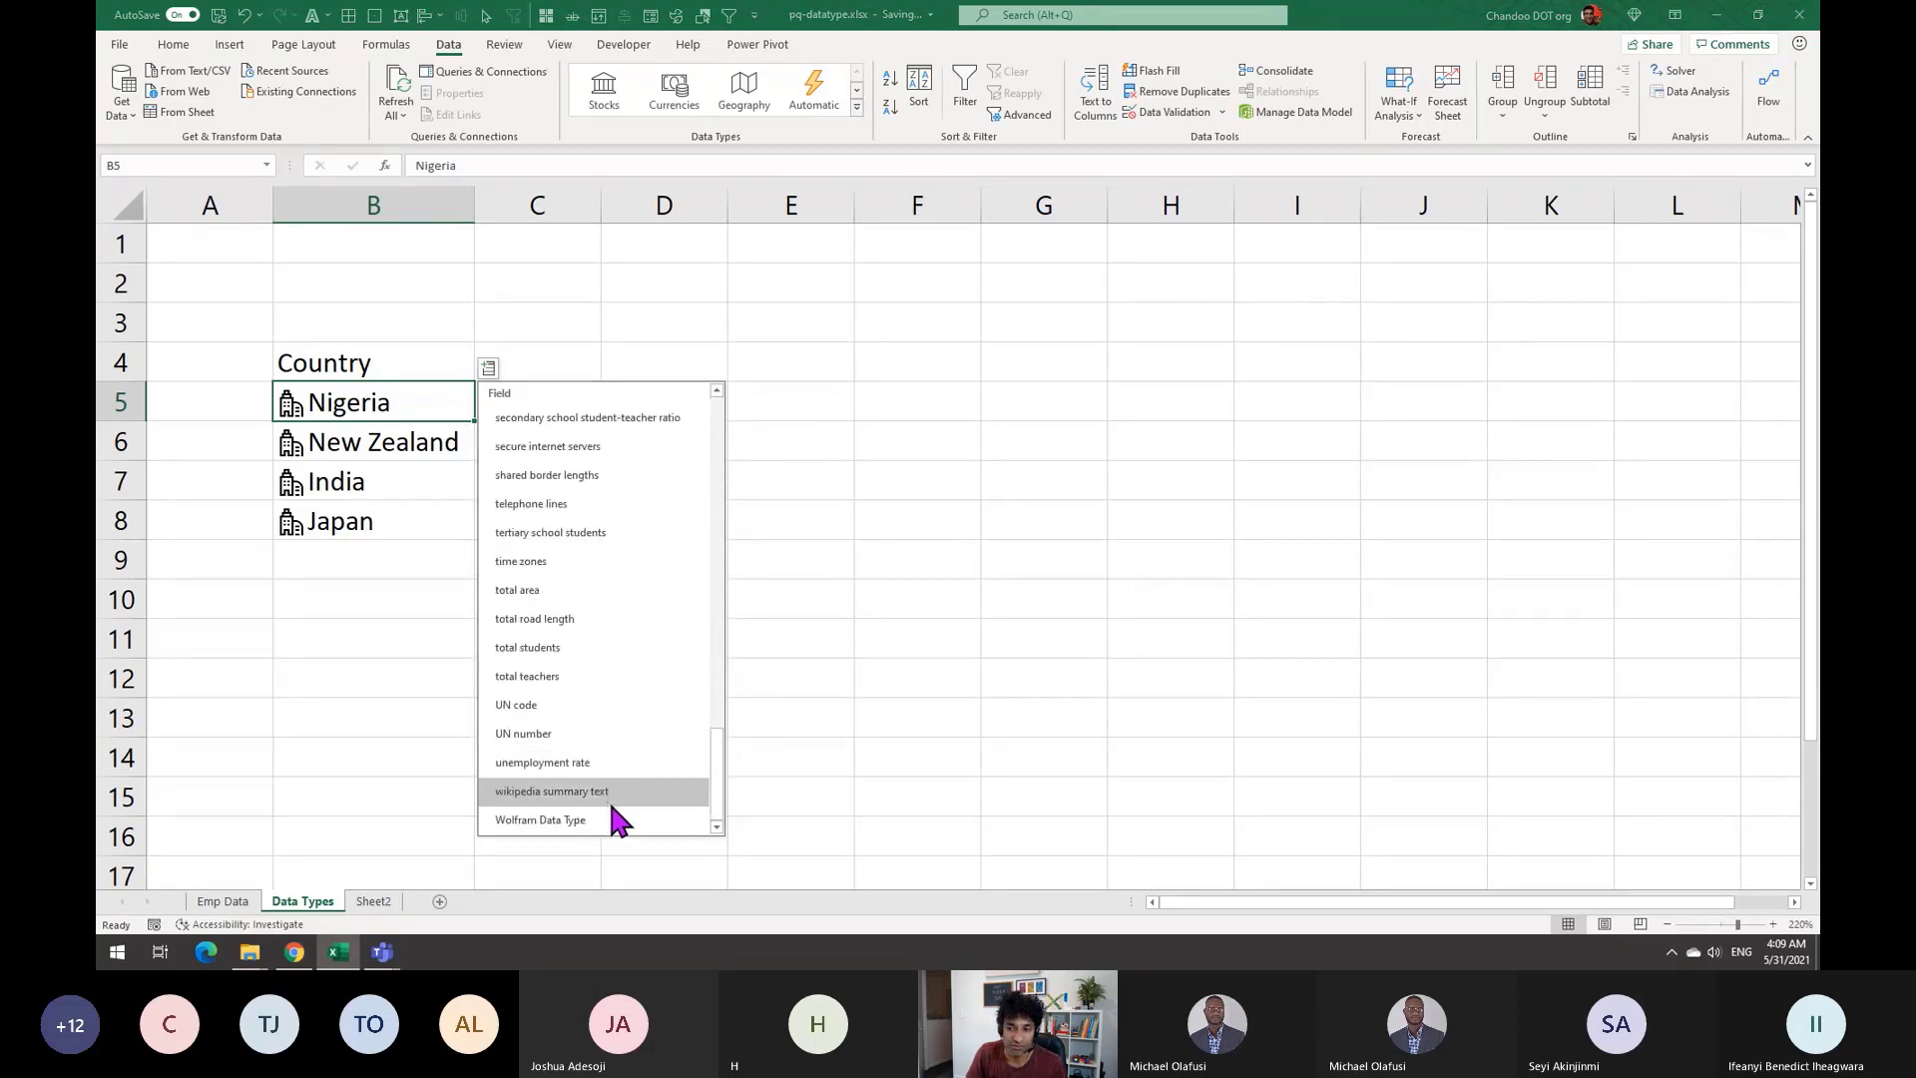
left_click(779, 718)
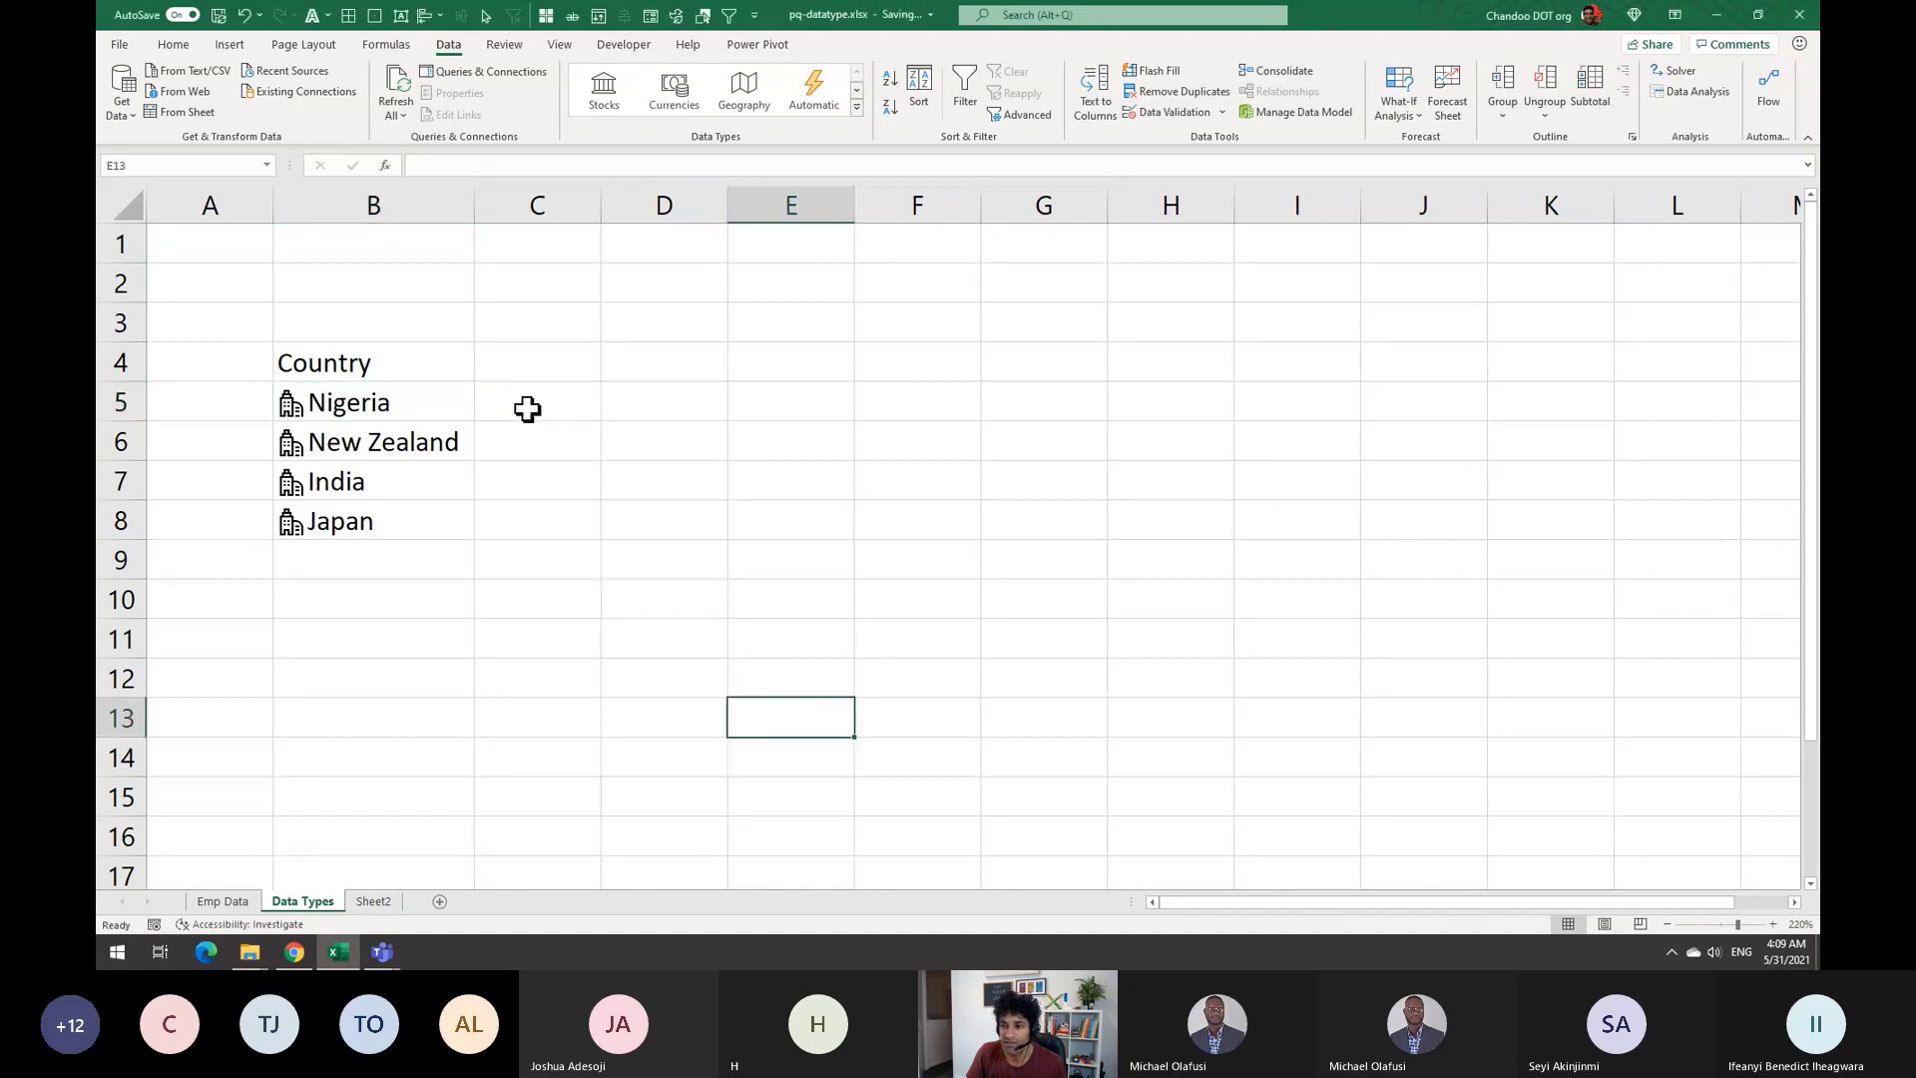
left_click(428, 402)
left_click(489, 369)
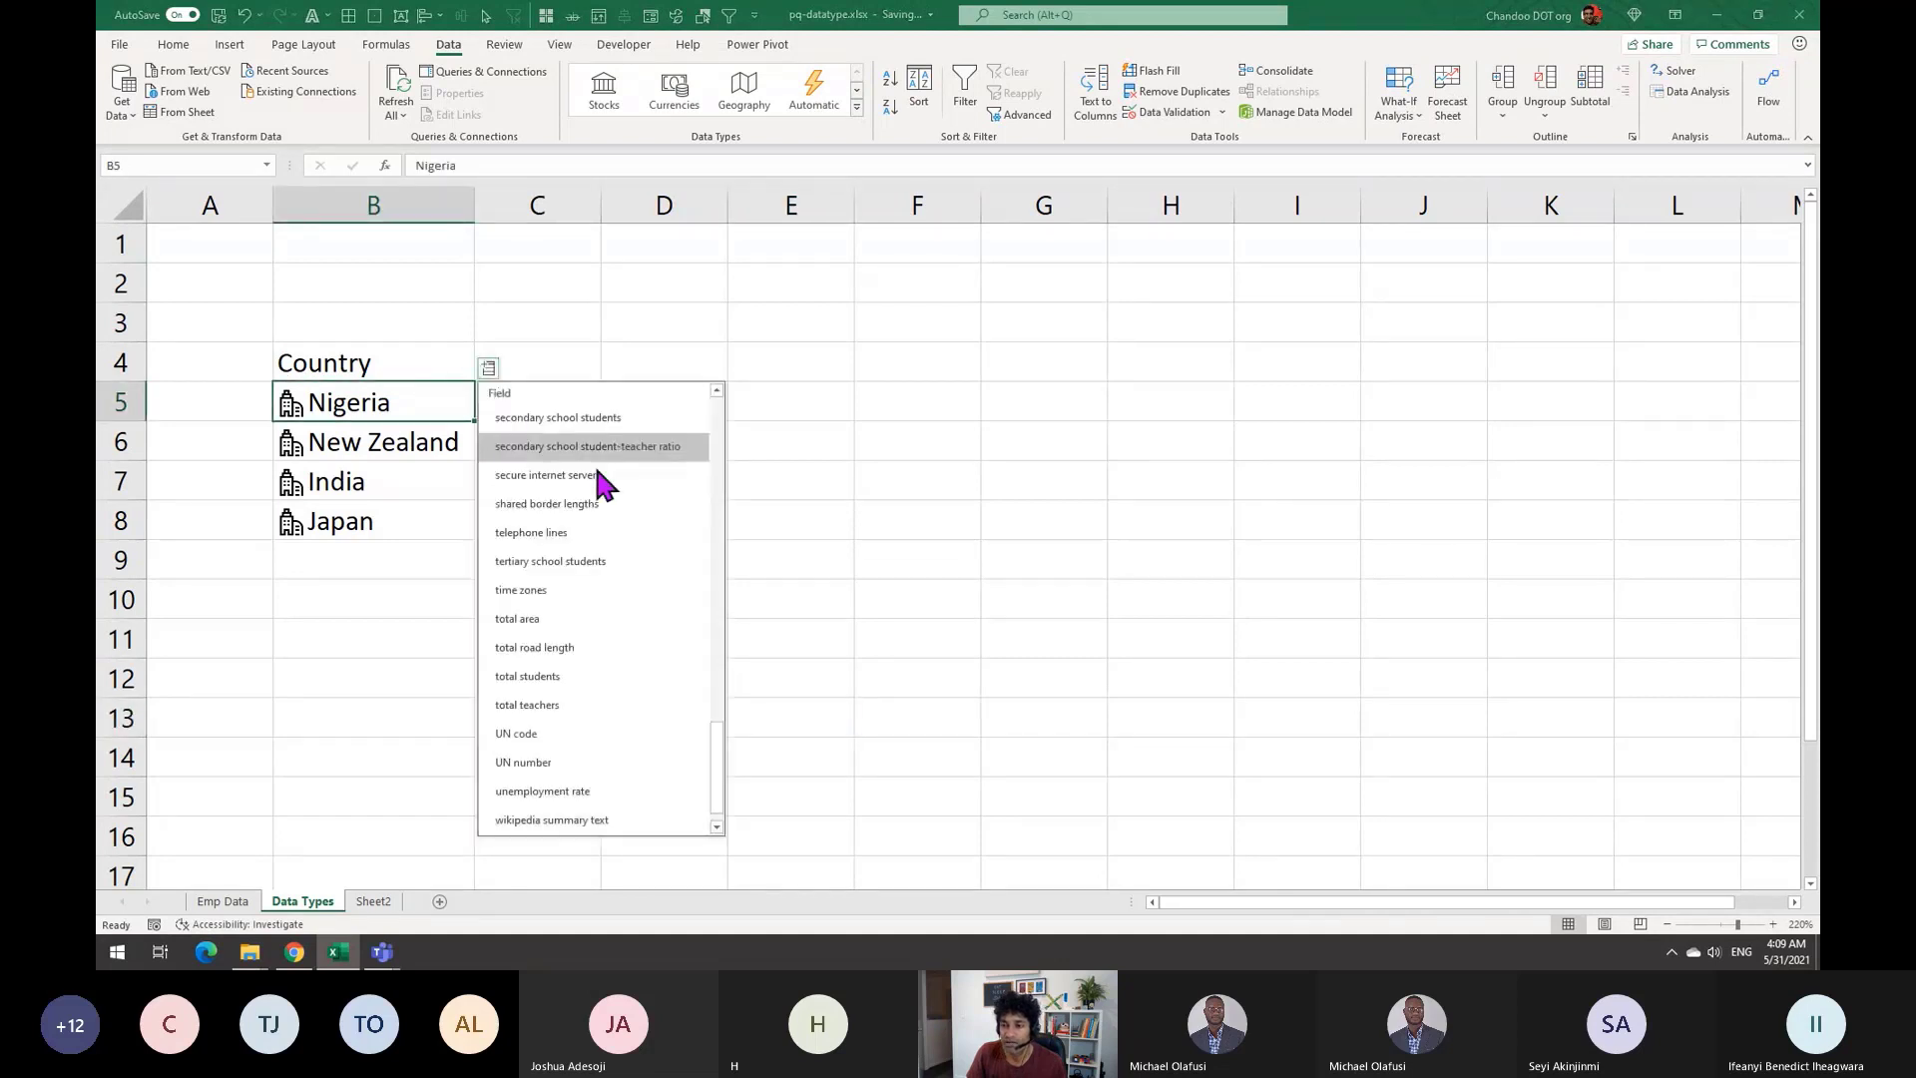
left_click_drag(717, 799, 714, 414)
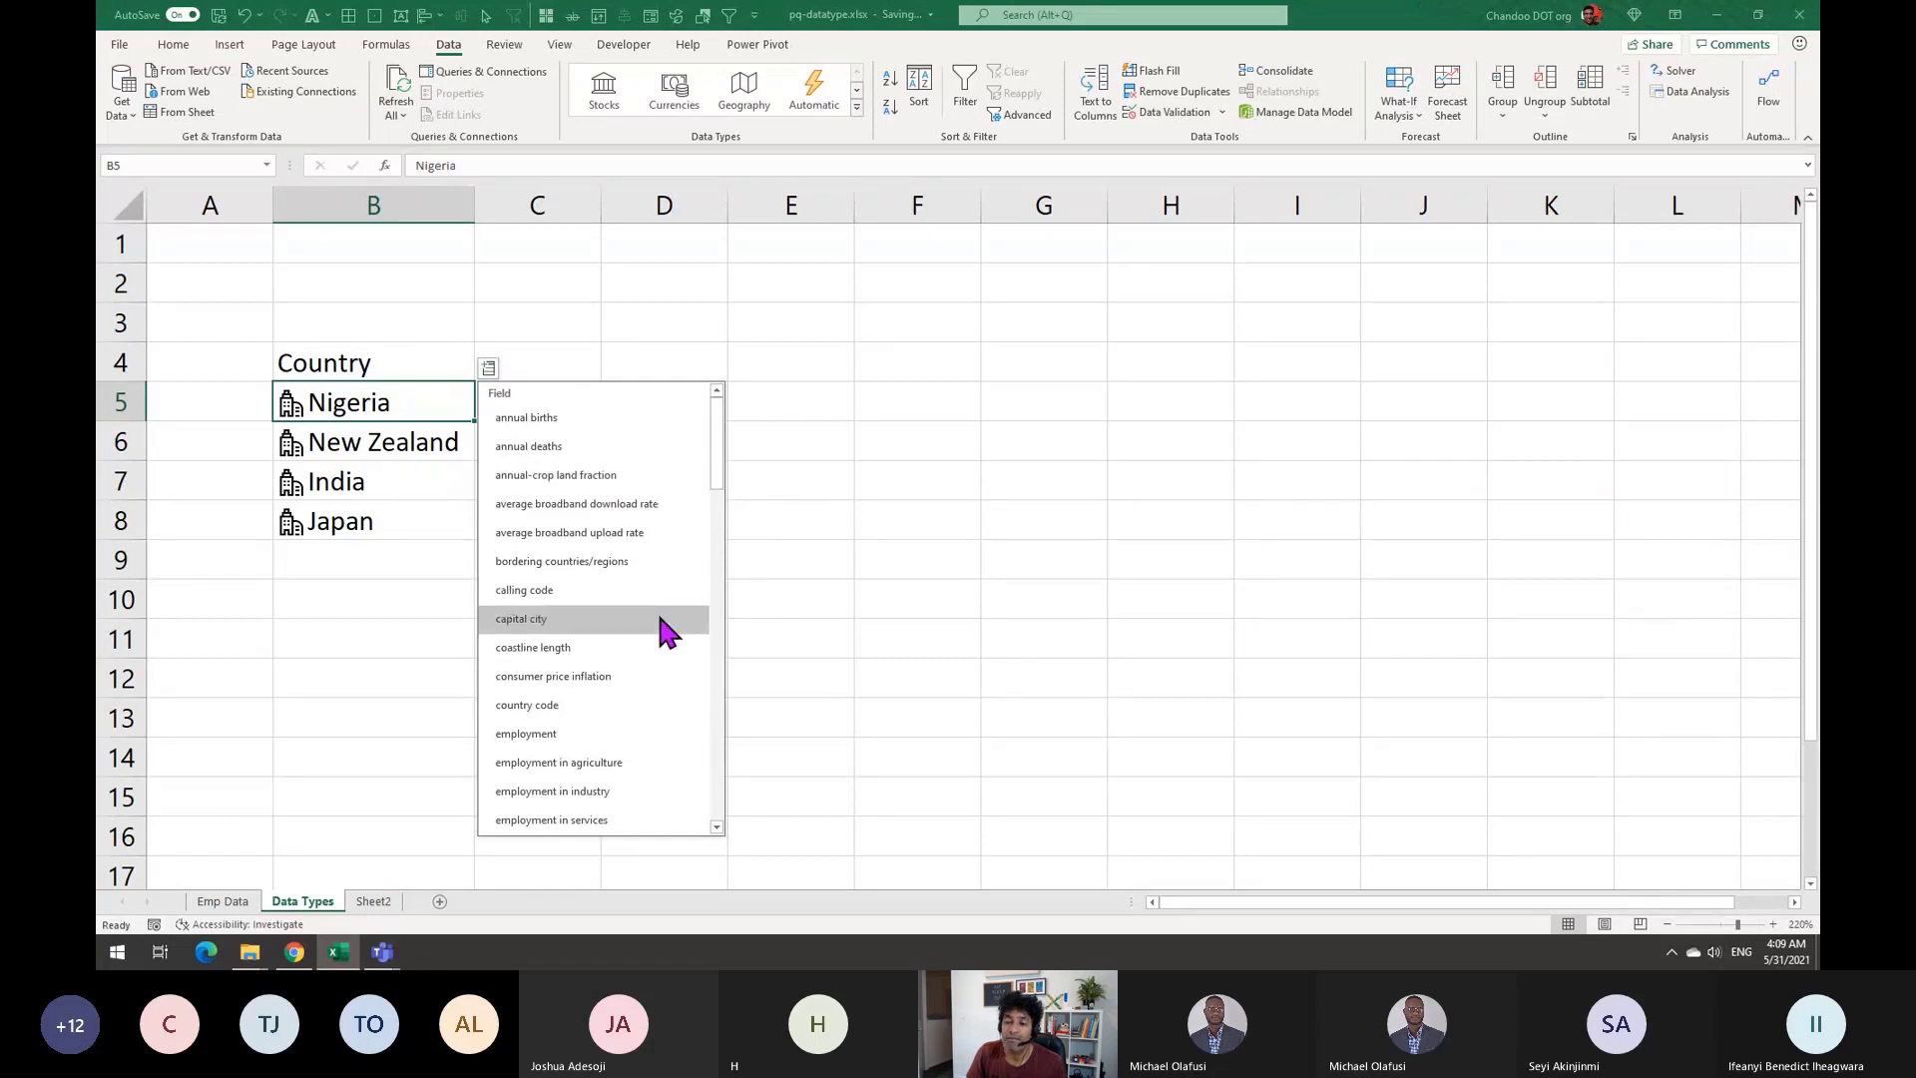
left_click(659, 619)
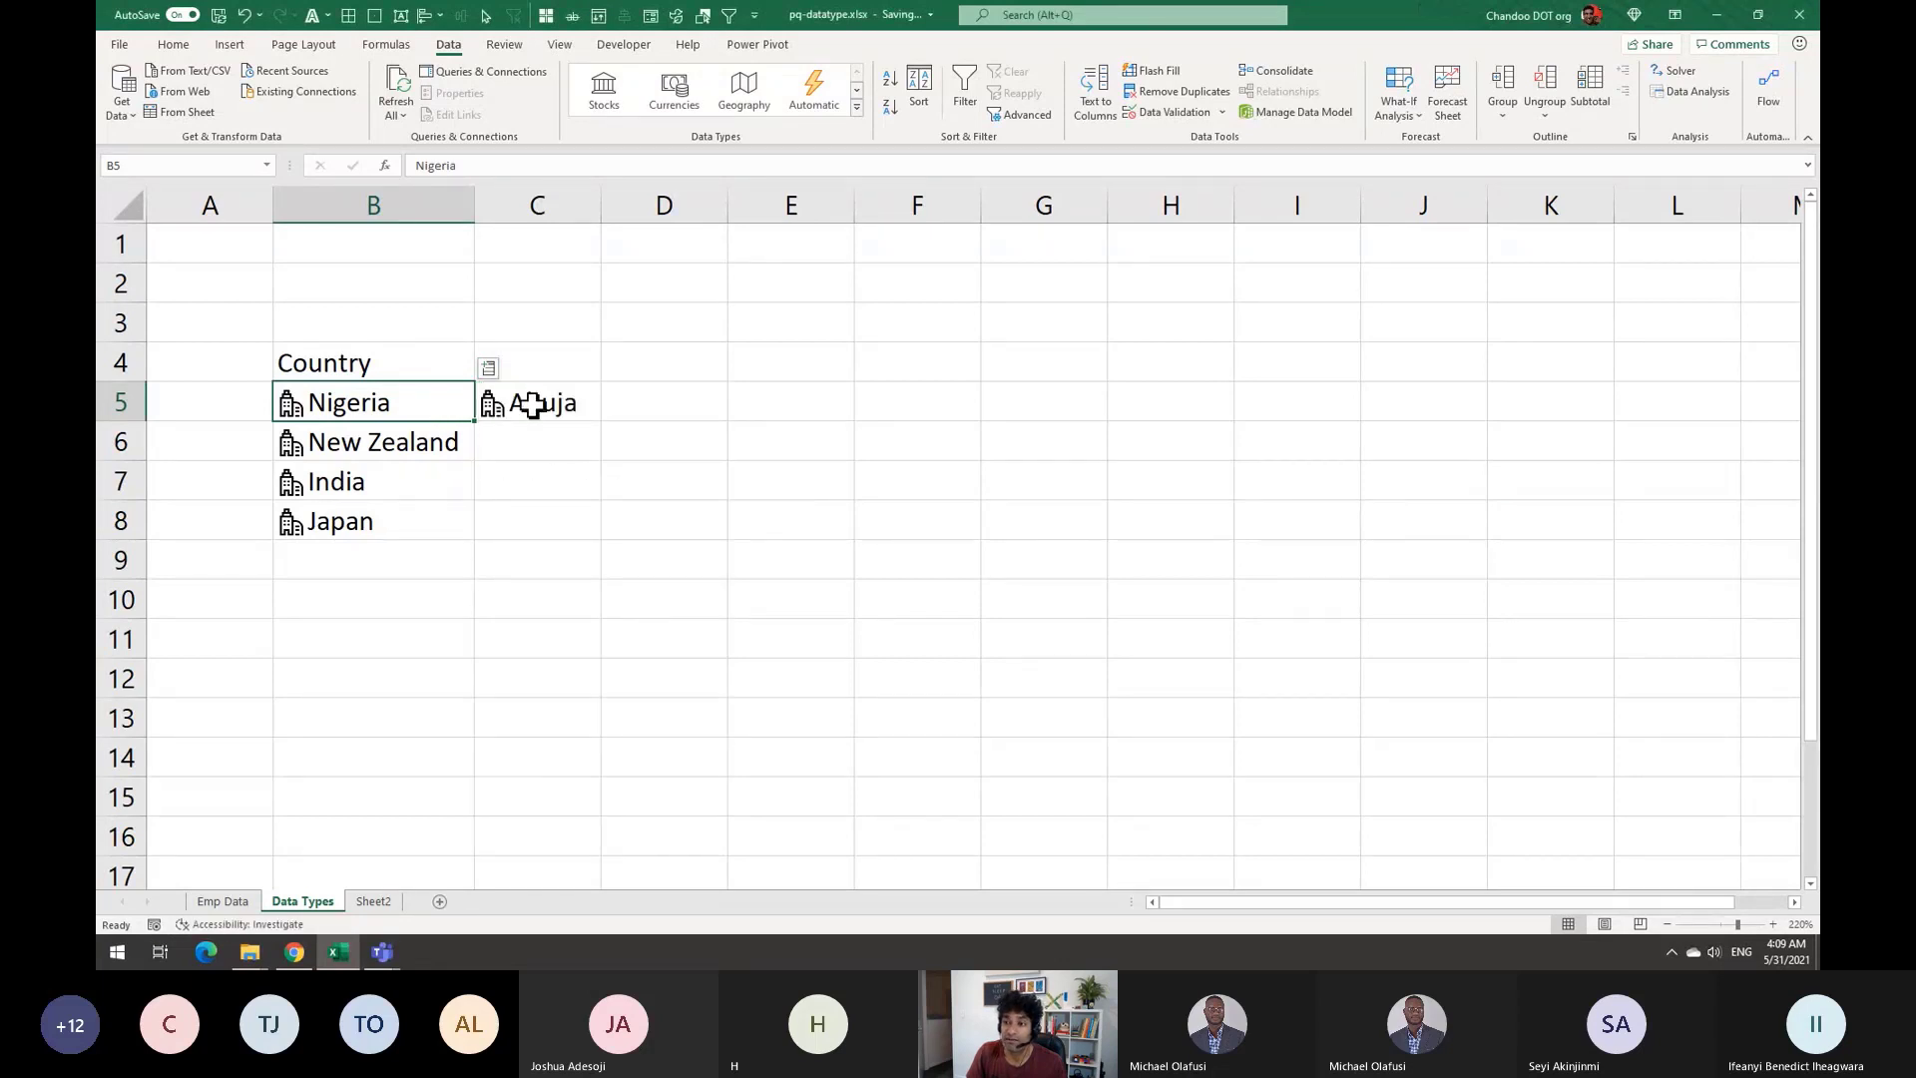
Fill the capital city formula down to C8 and widen column C
left_click(393, 444)
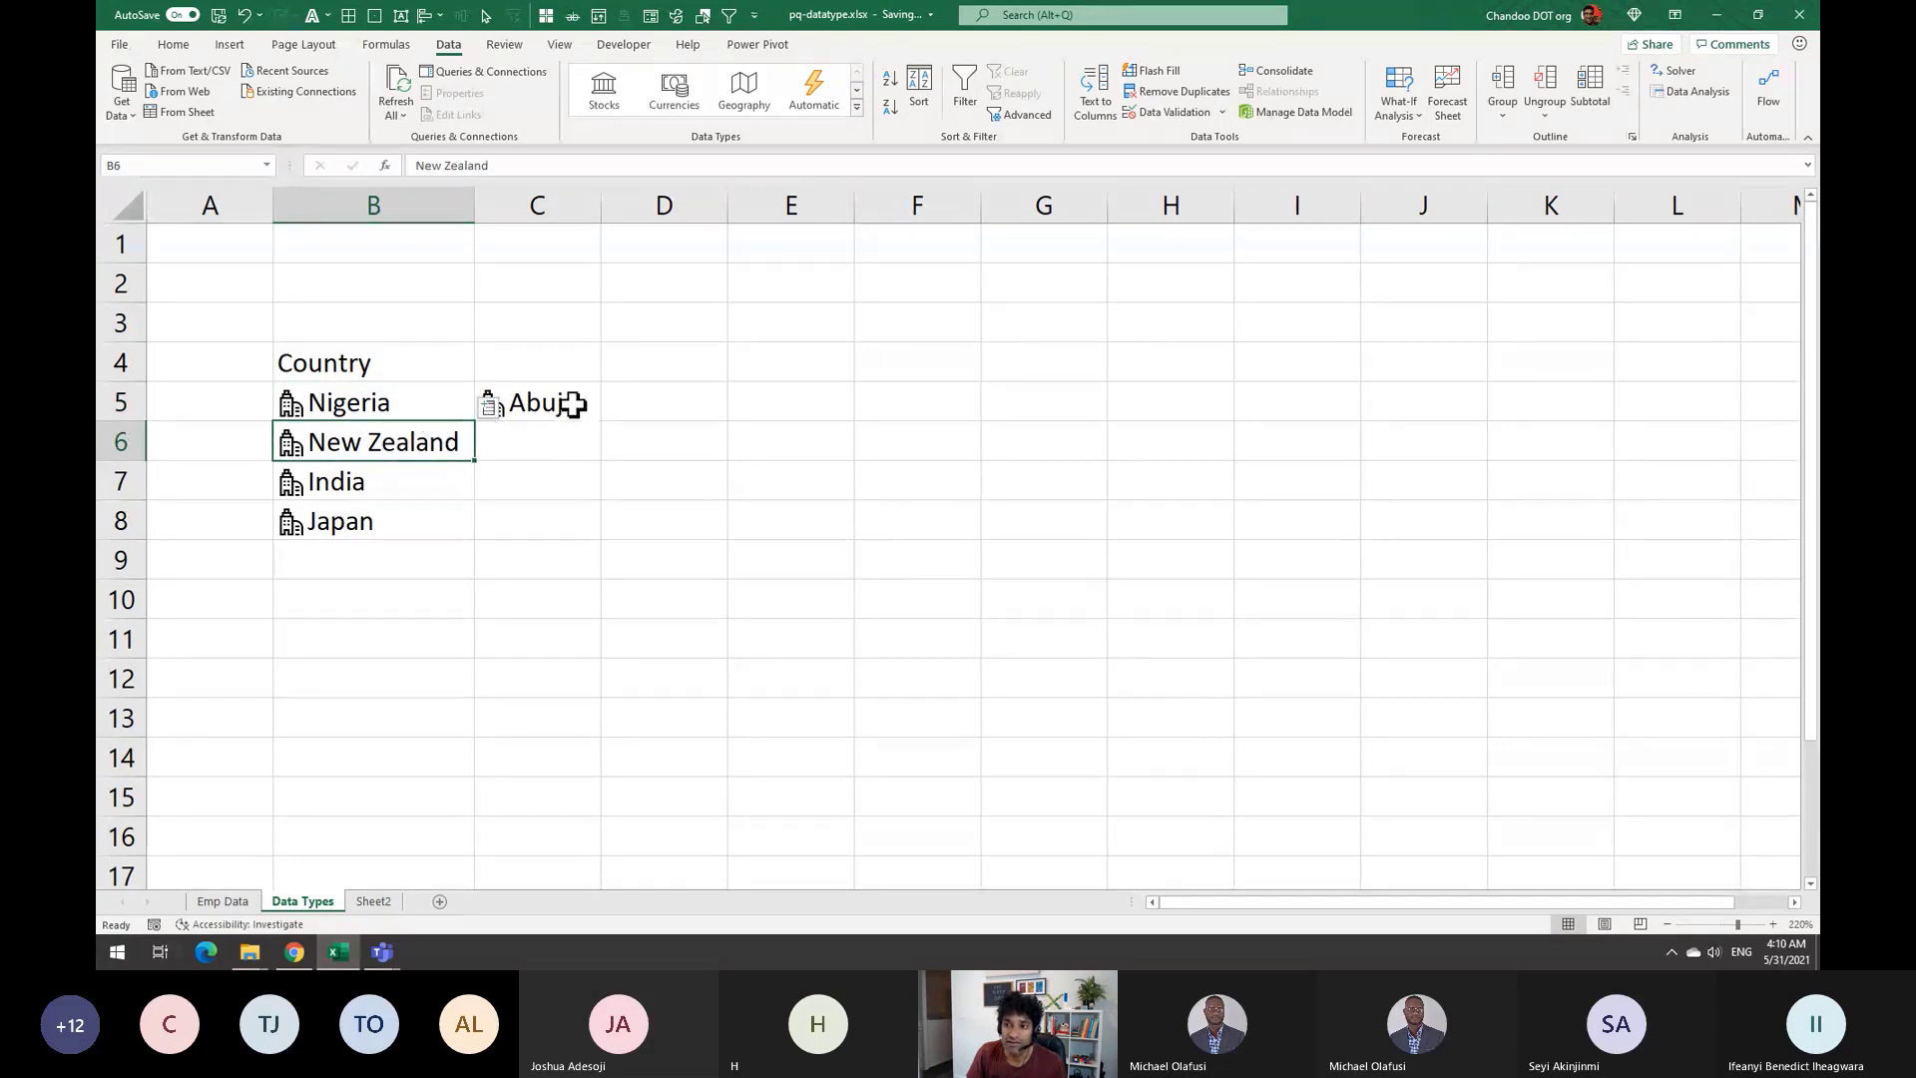
left_click(573, 404)
left_click_drag(603, 423, 597, 534)
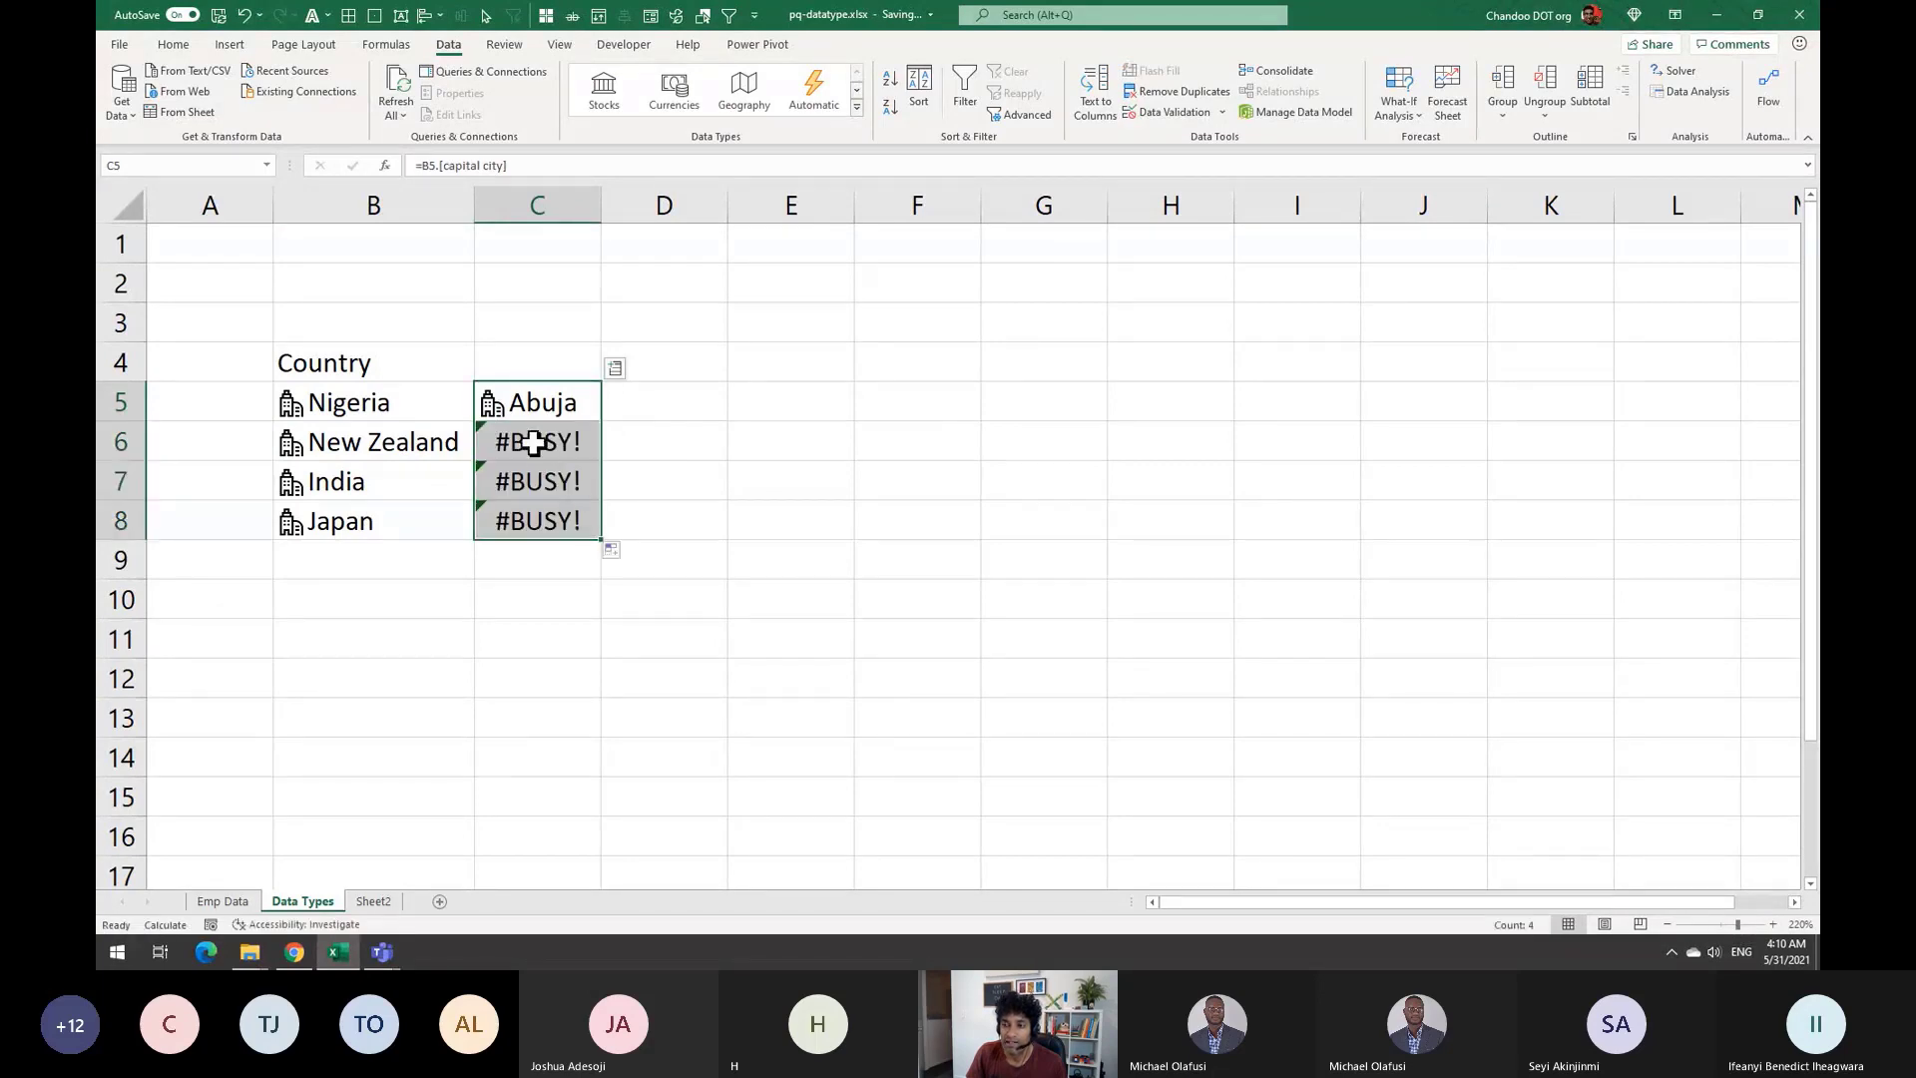
left_click_drag(601, 200, 660, 201)
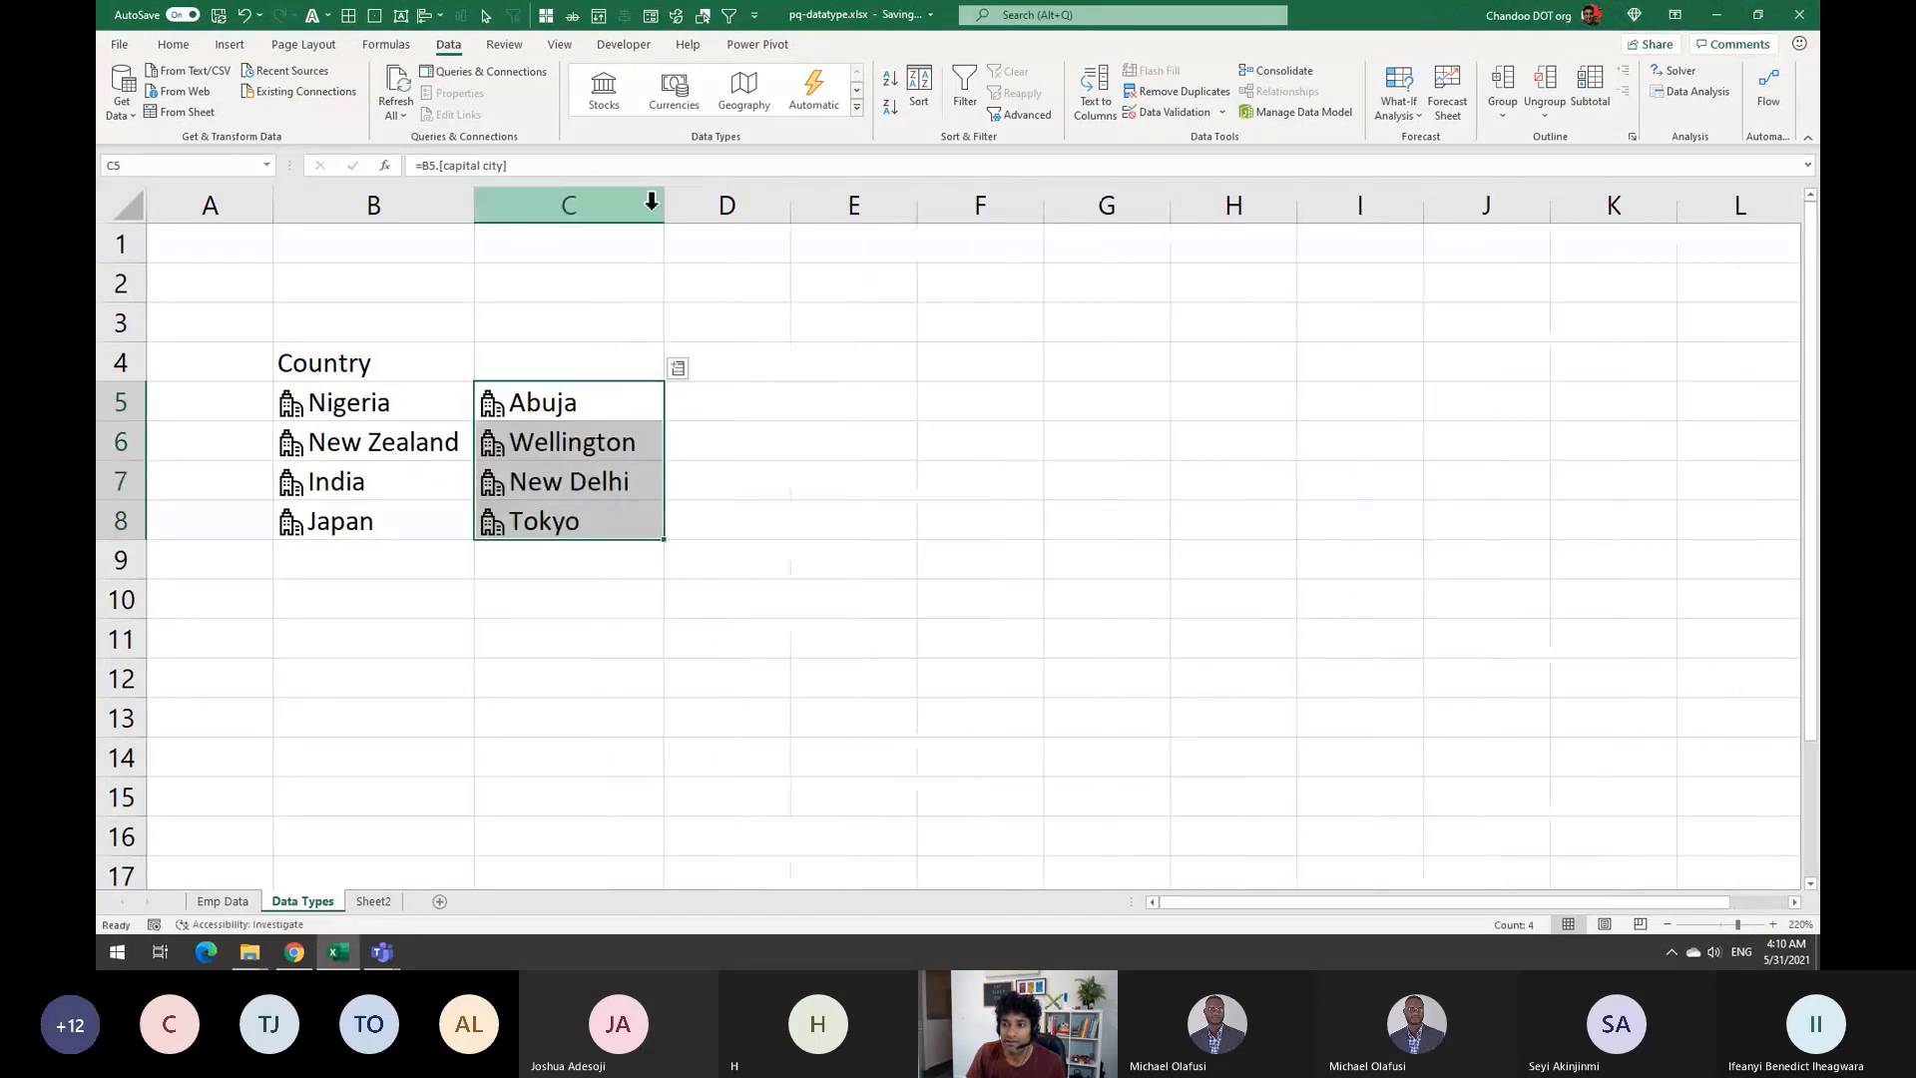
left_click(819, 528)
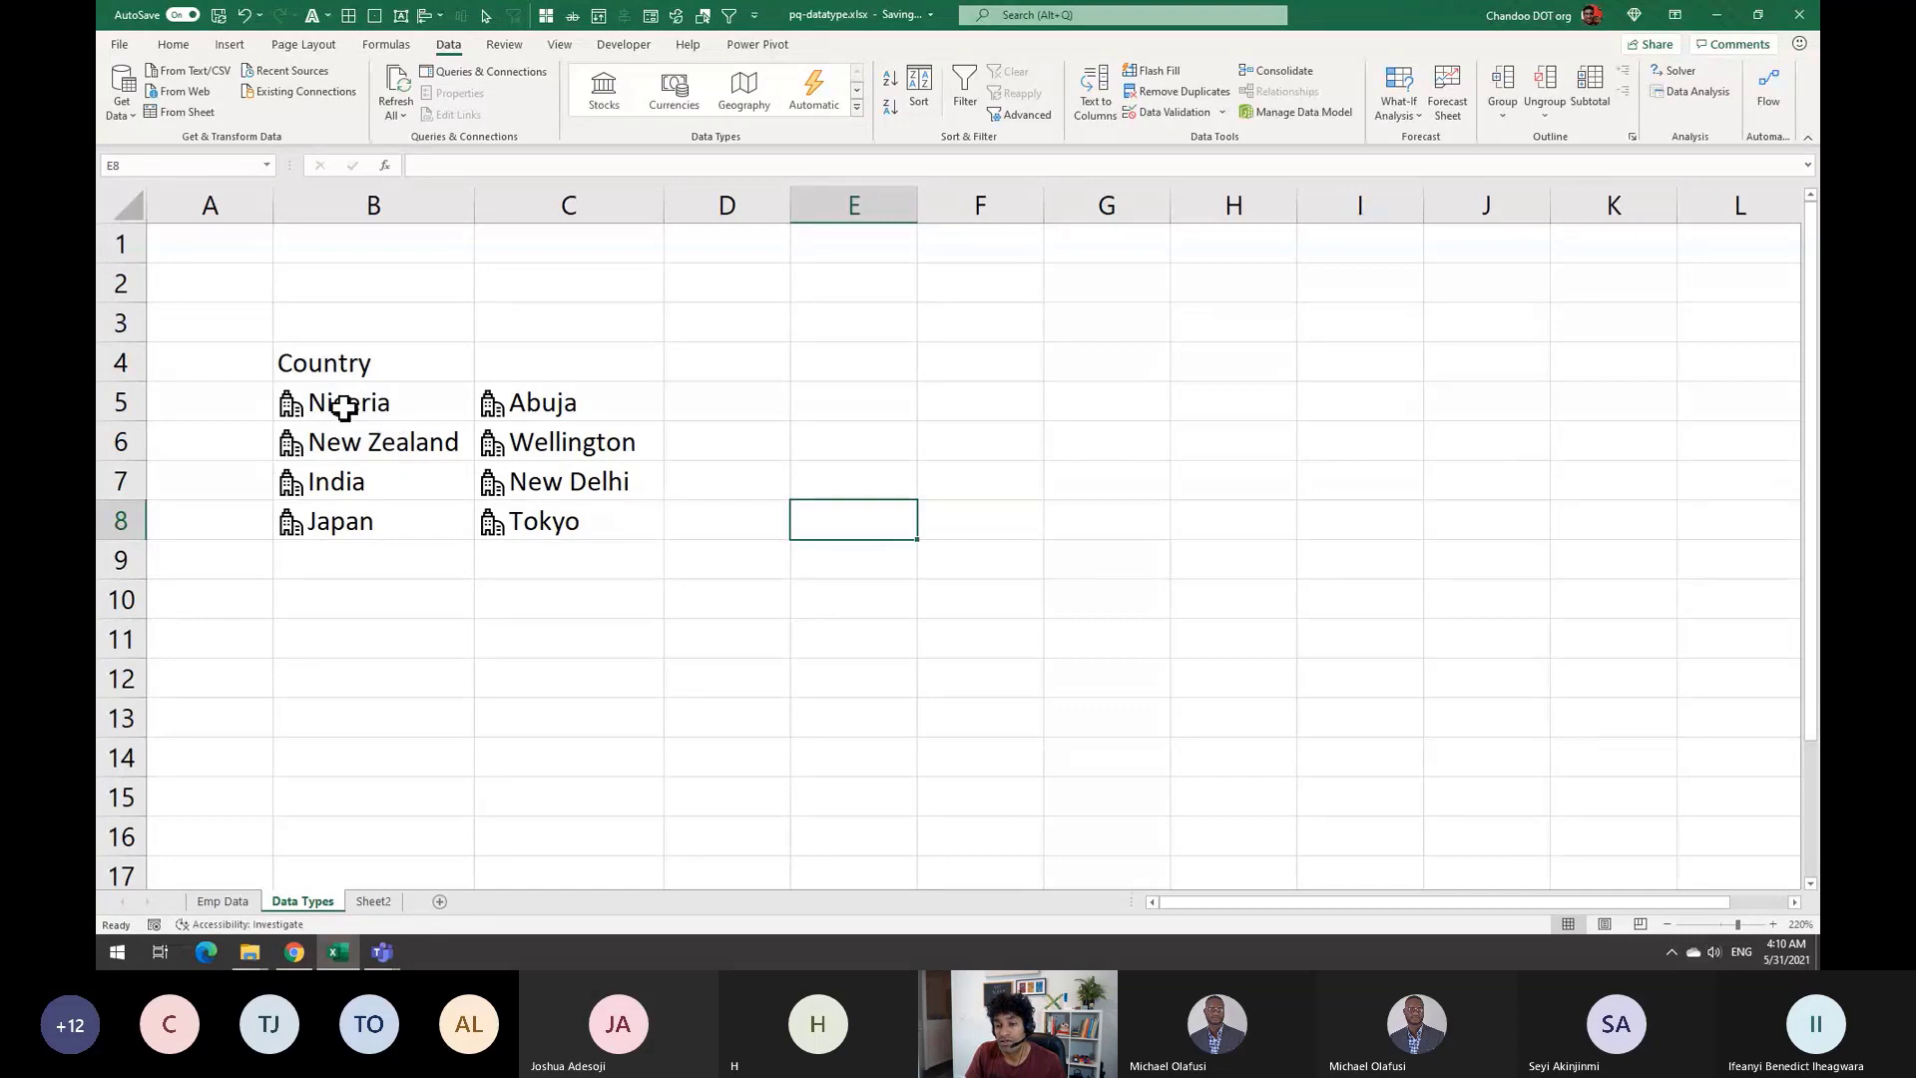
left_click(435, 405)
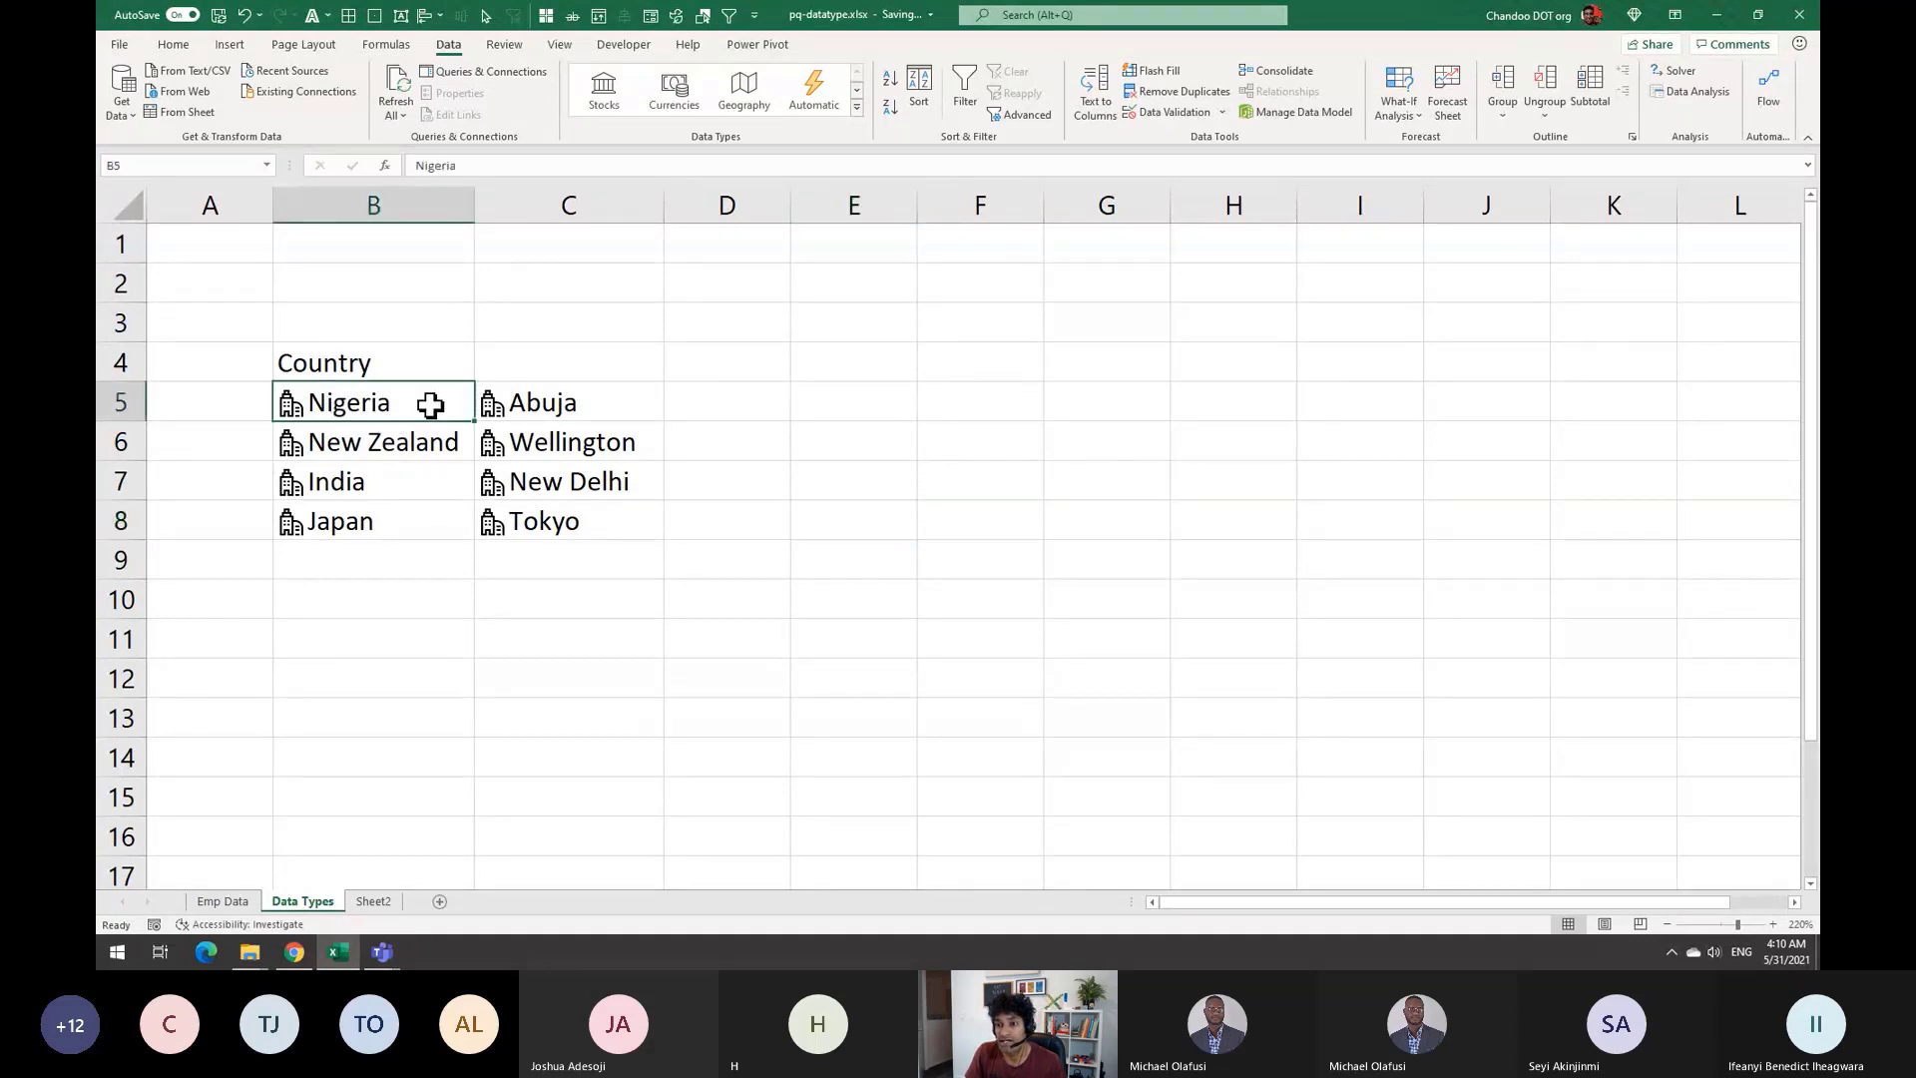
left_click(587, 401)
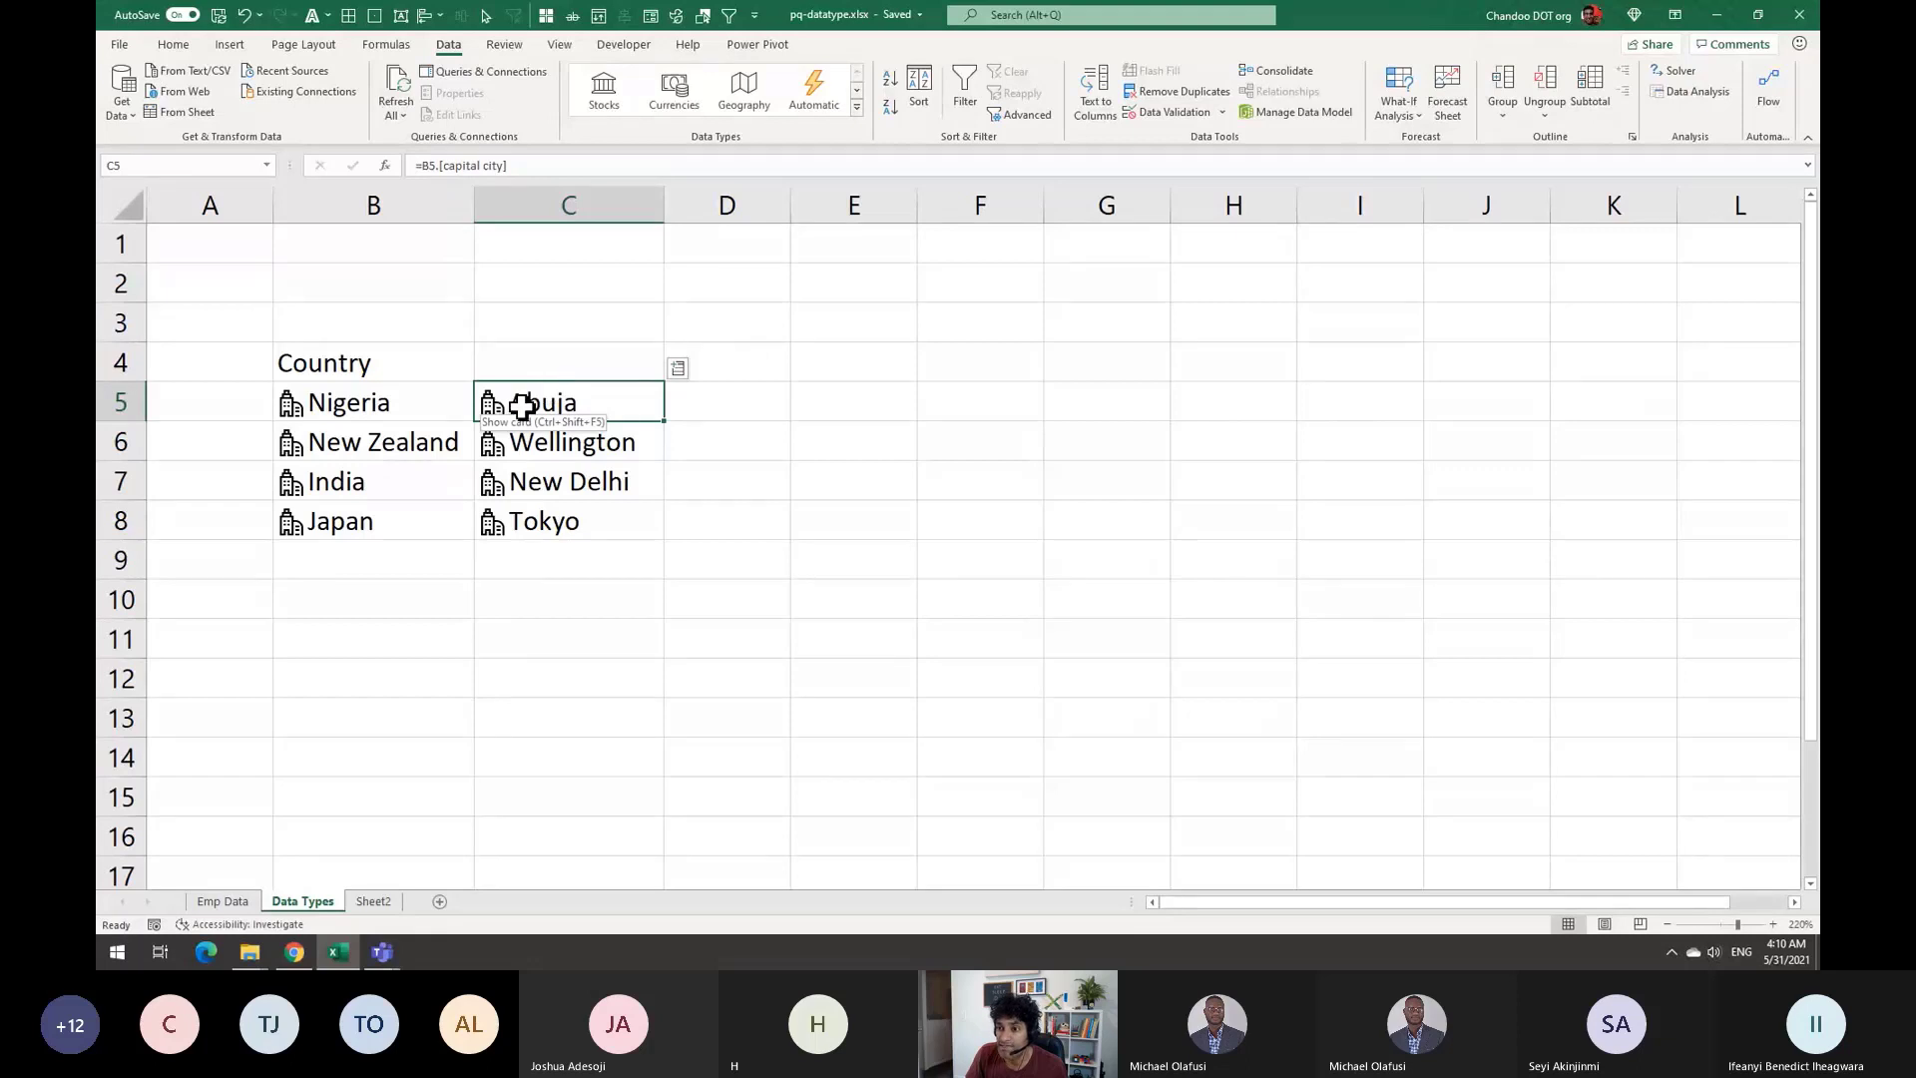
left_click(569, 439)
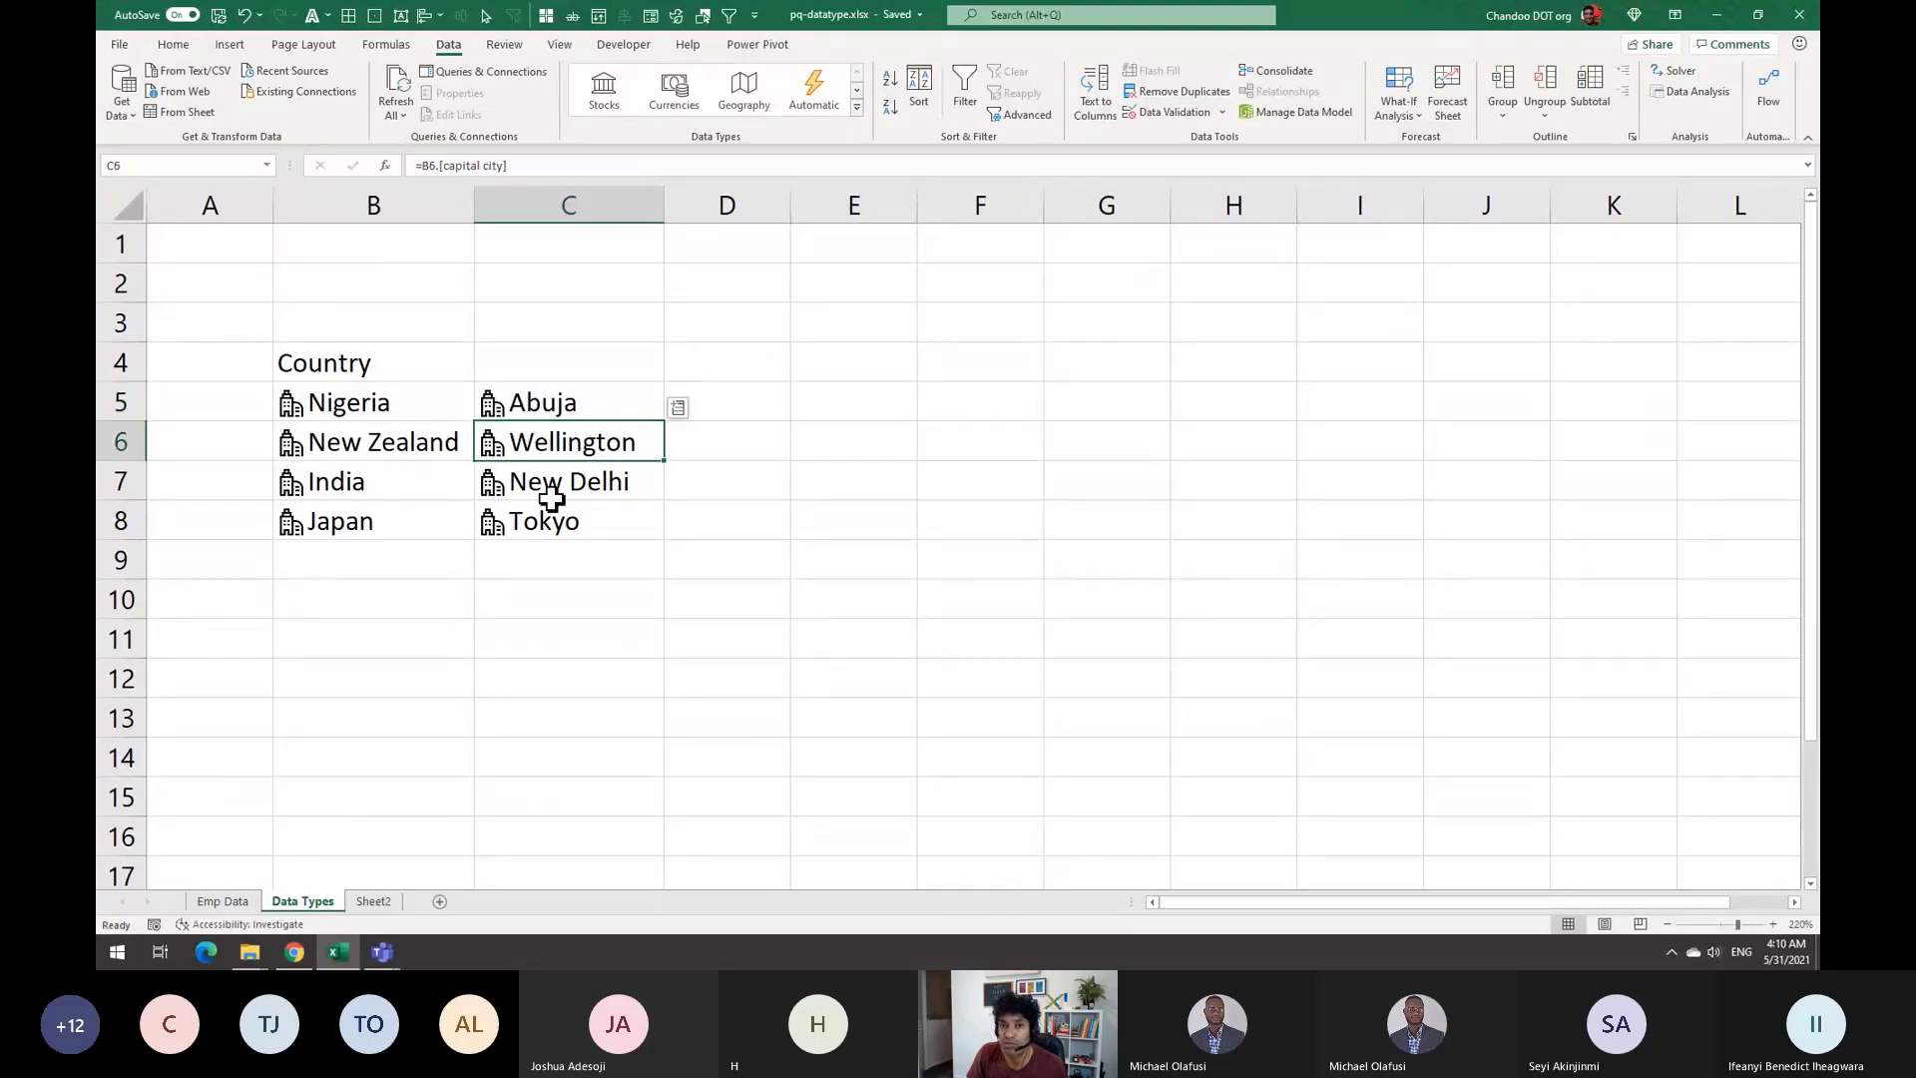
left_click(610, 485)
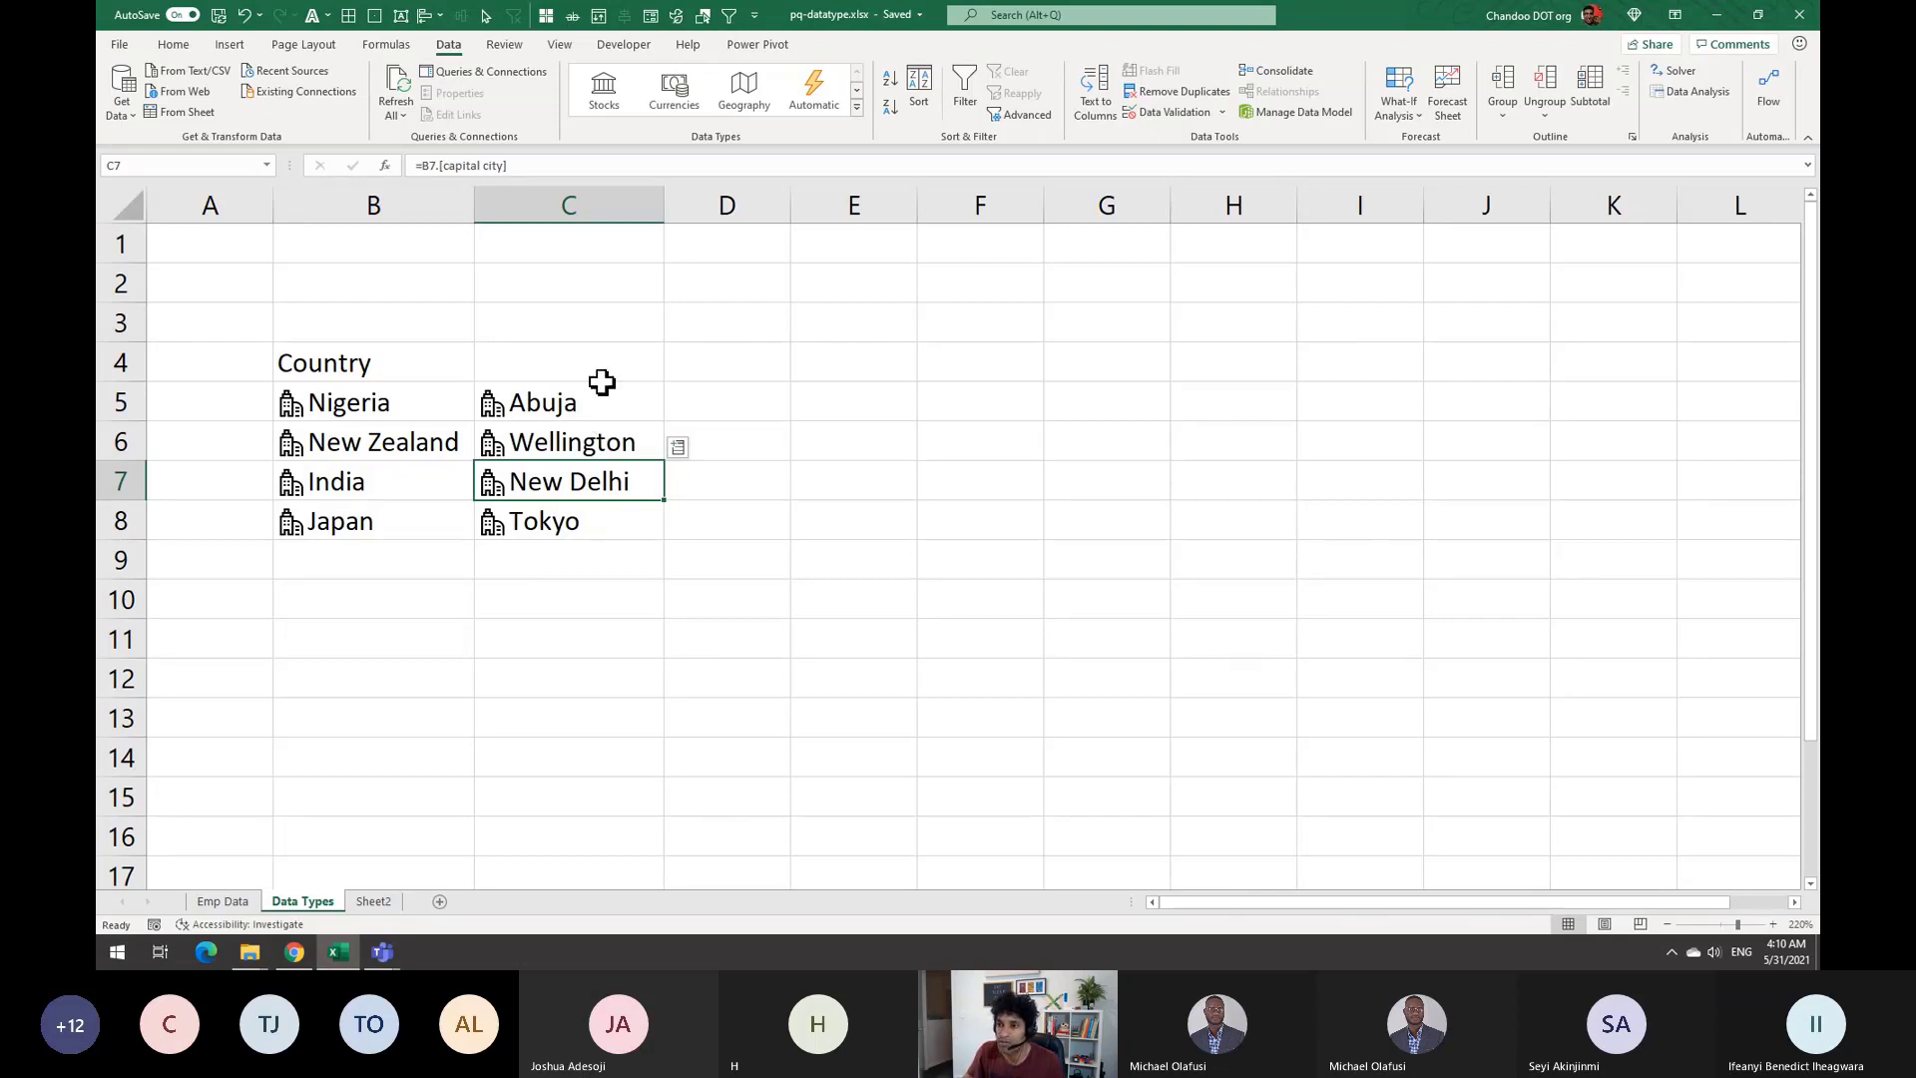
left_click(614, 349)
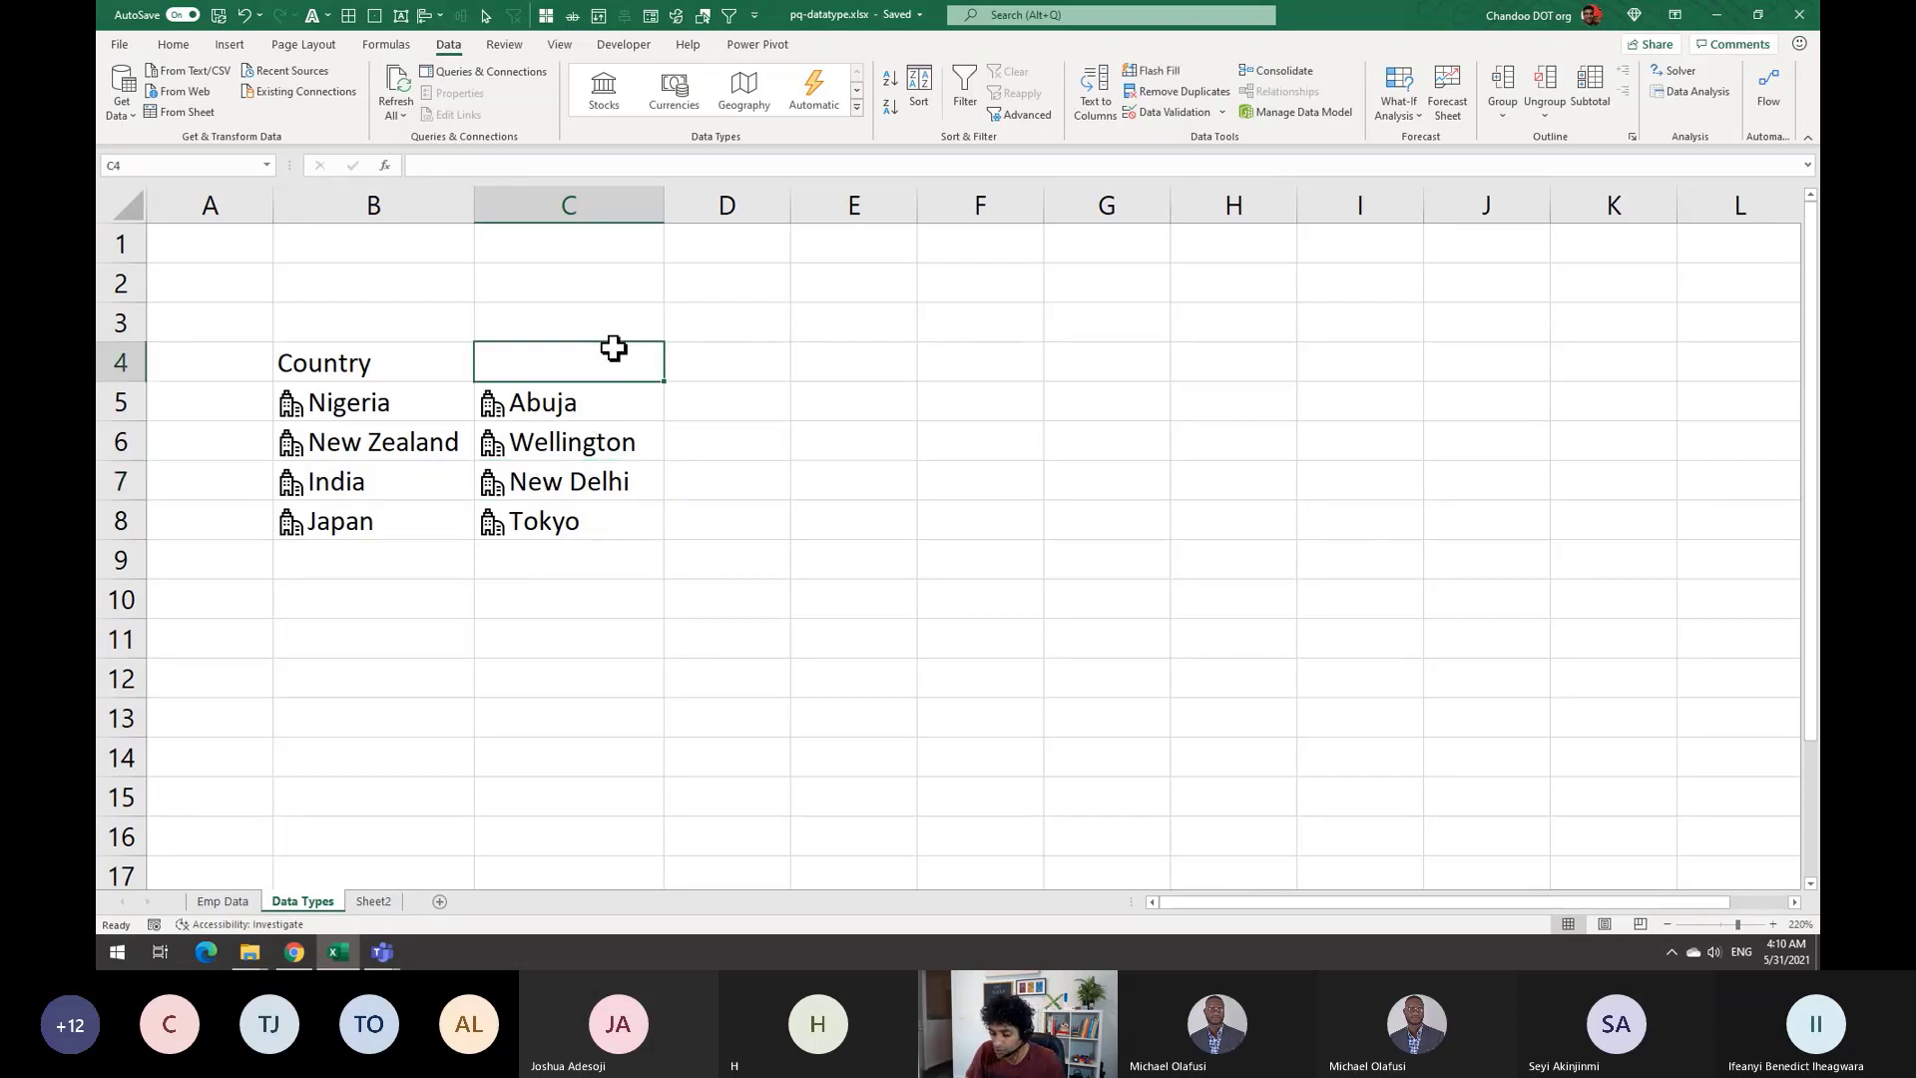
Add the Capital City heading in C4 and review Abuja's =B5.[capital city] formula
type("Capital City")
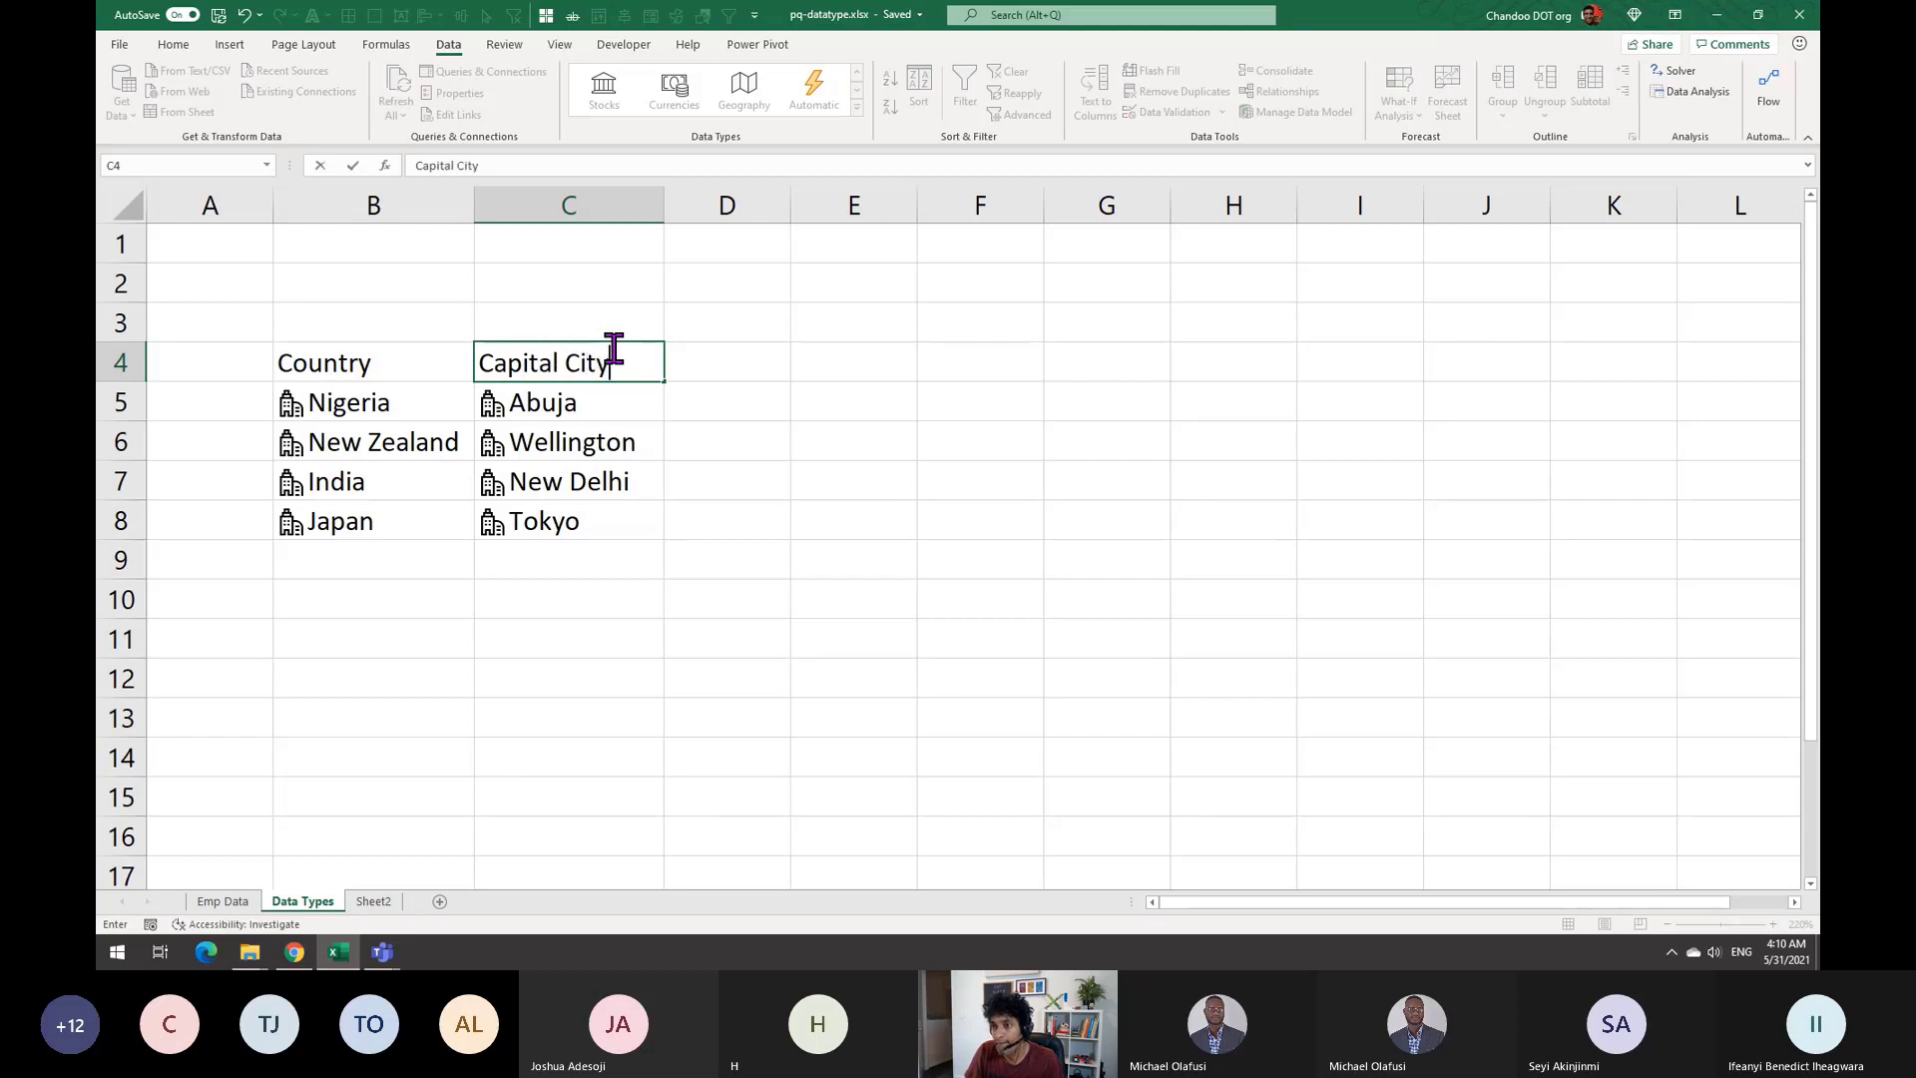
key("Return")
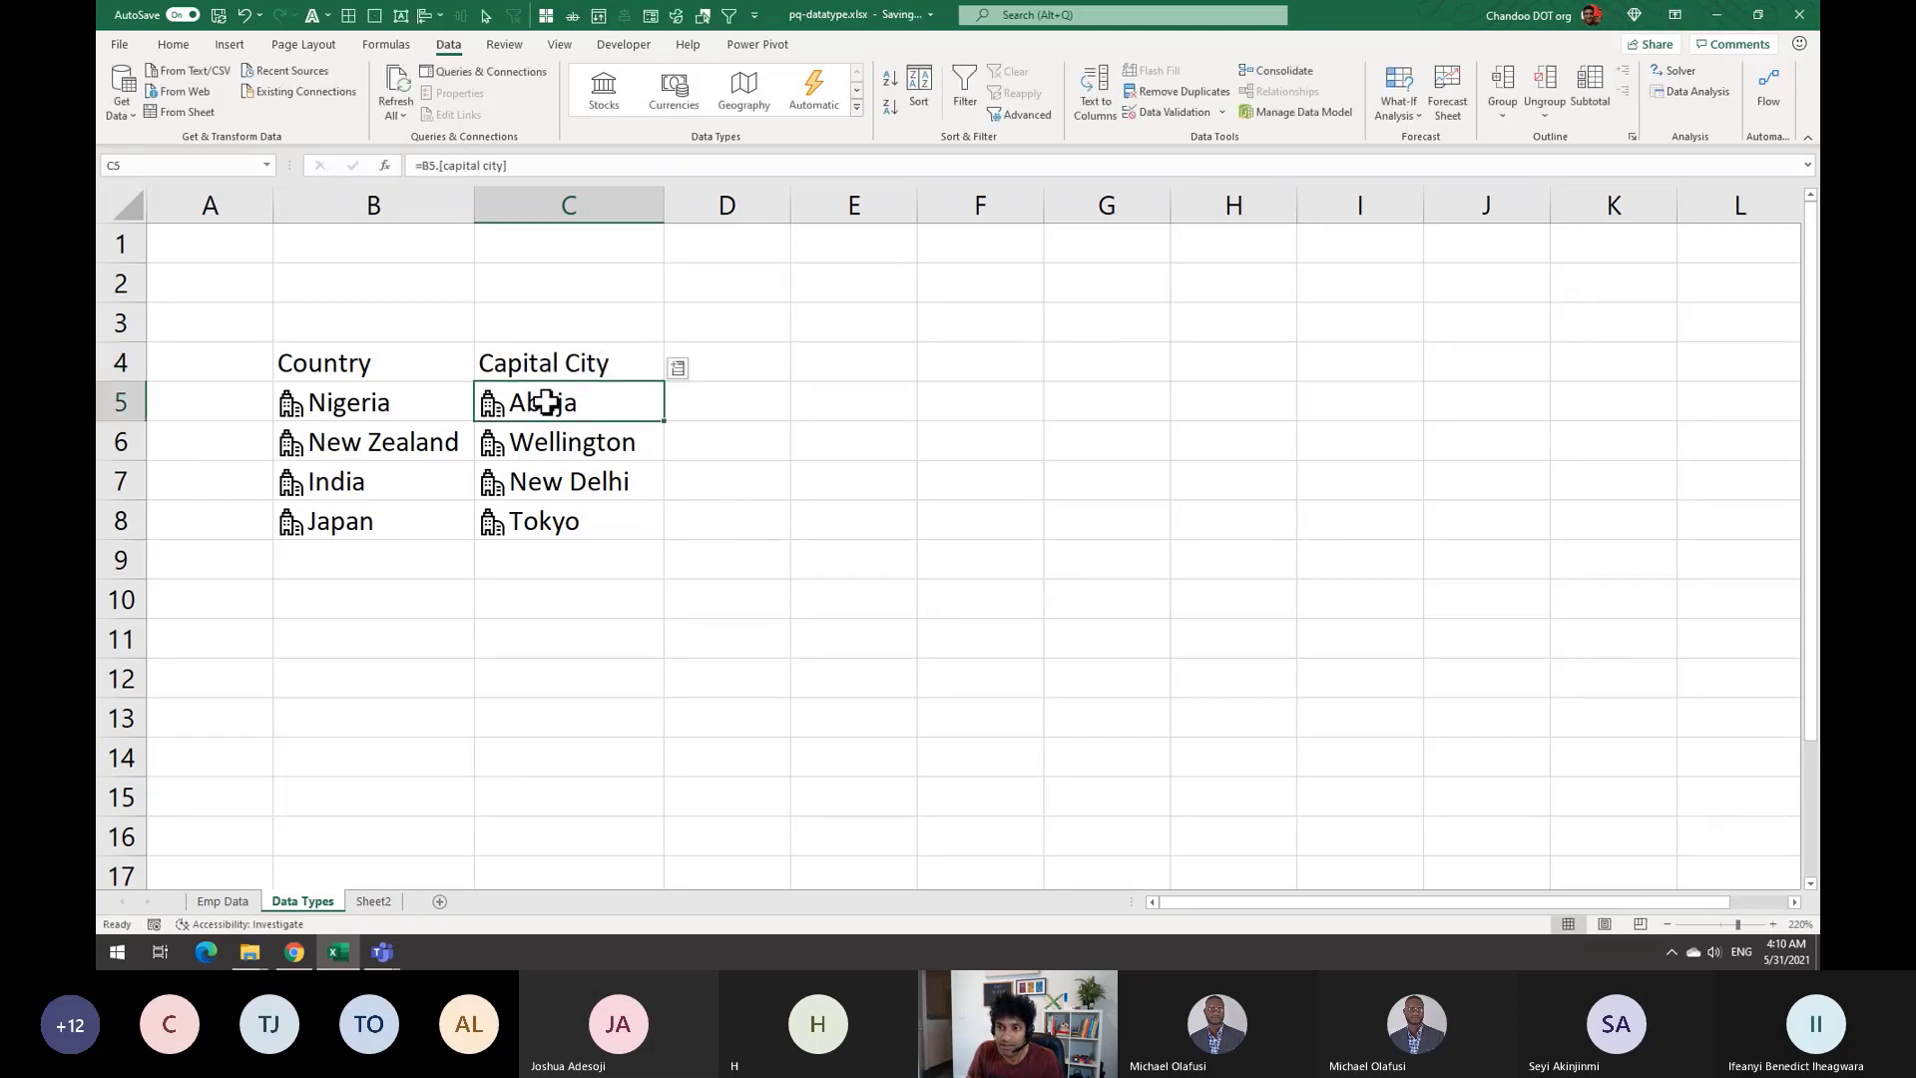
key("F2")
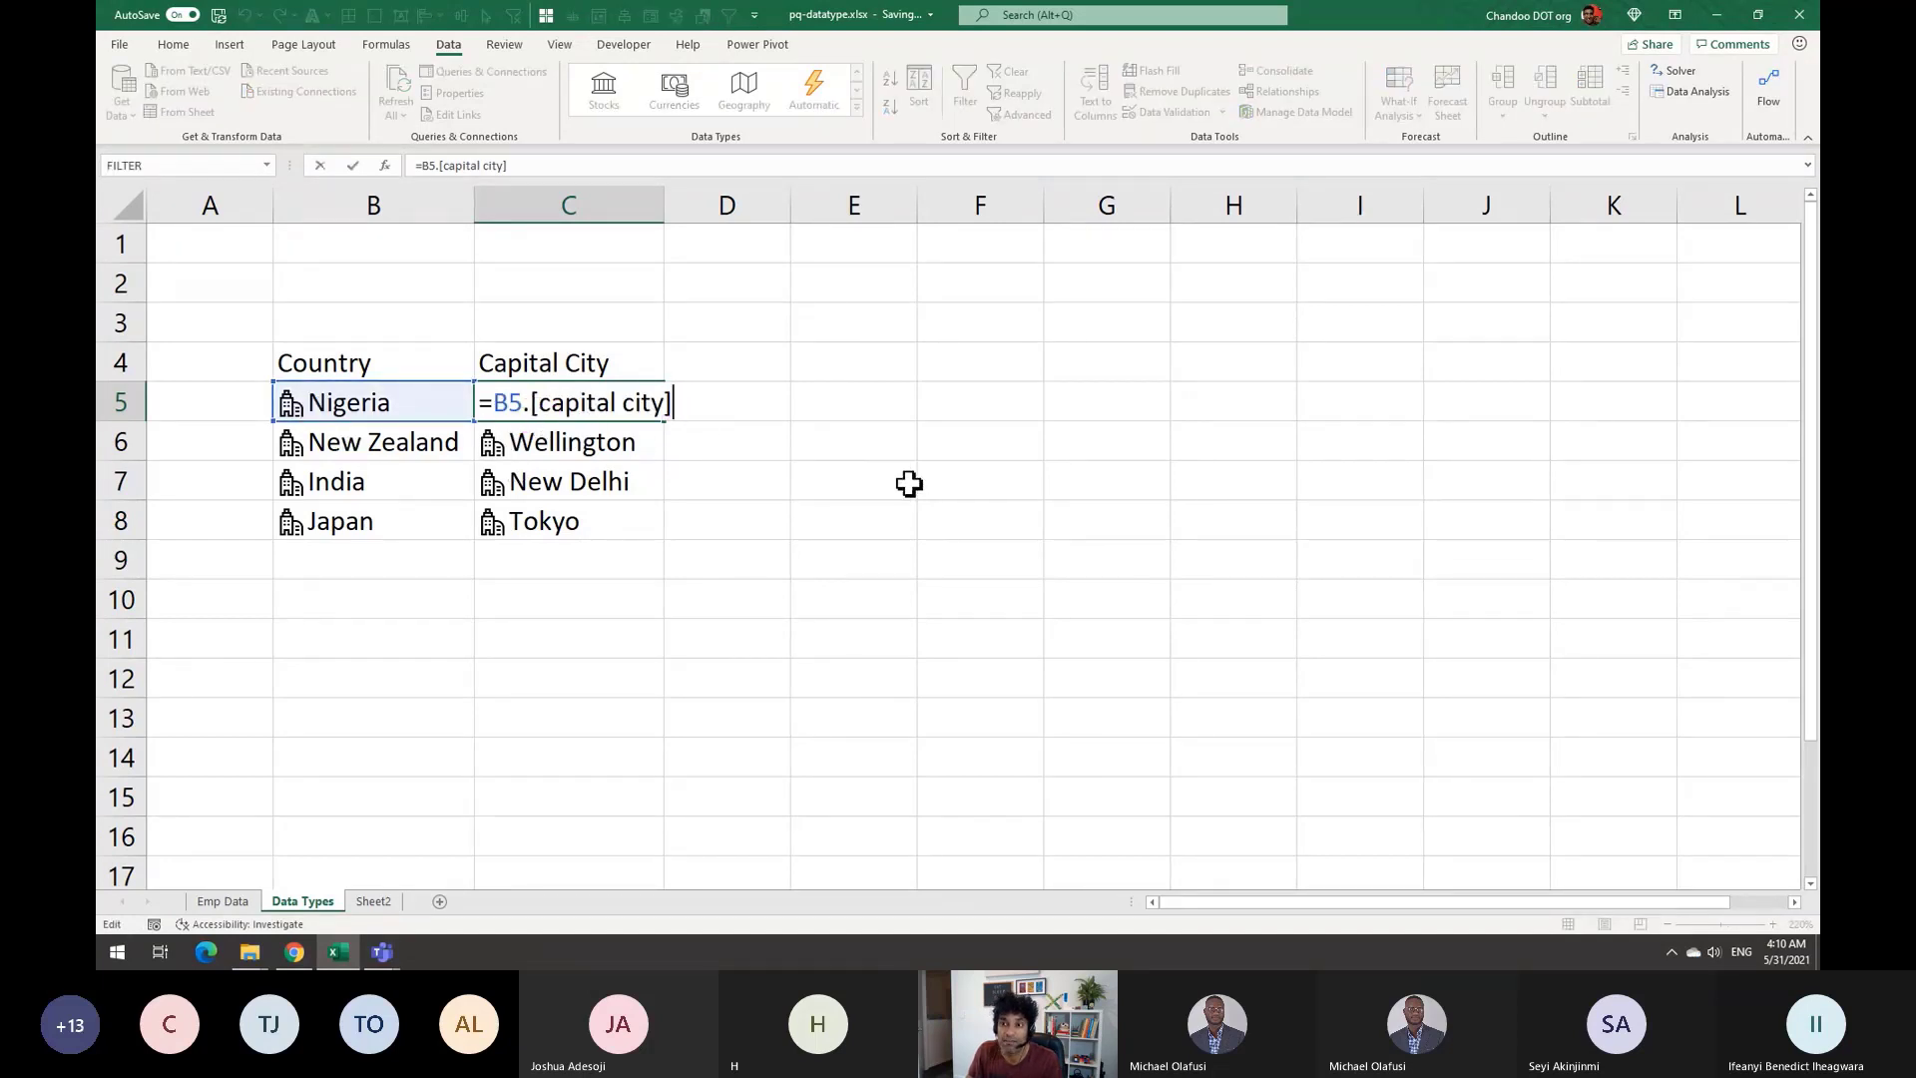
left_click_drag(525, 401, 697, 402)
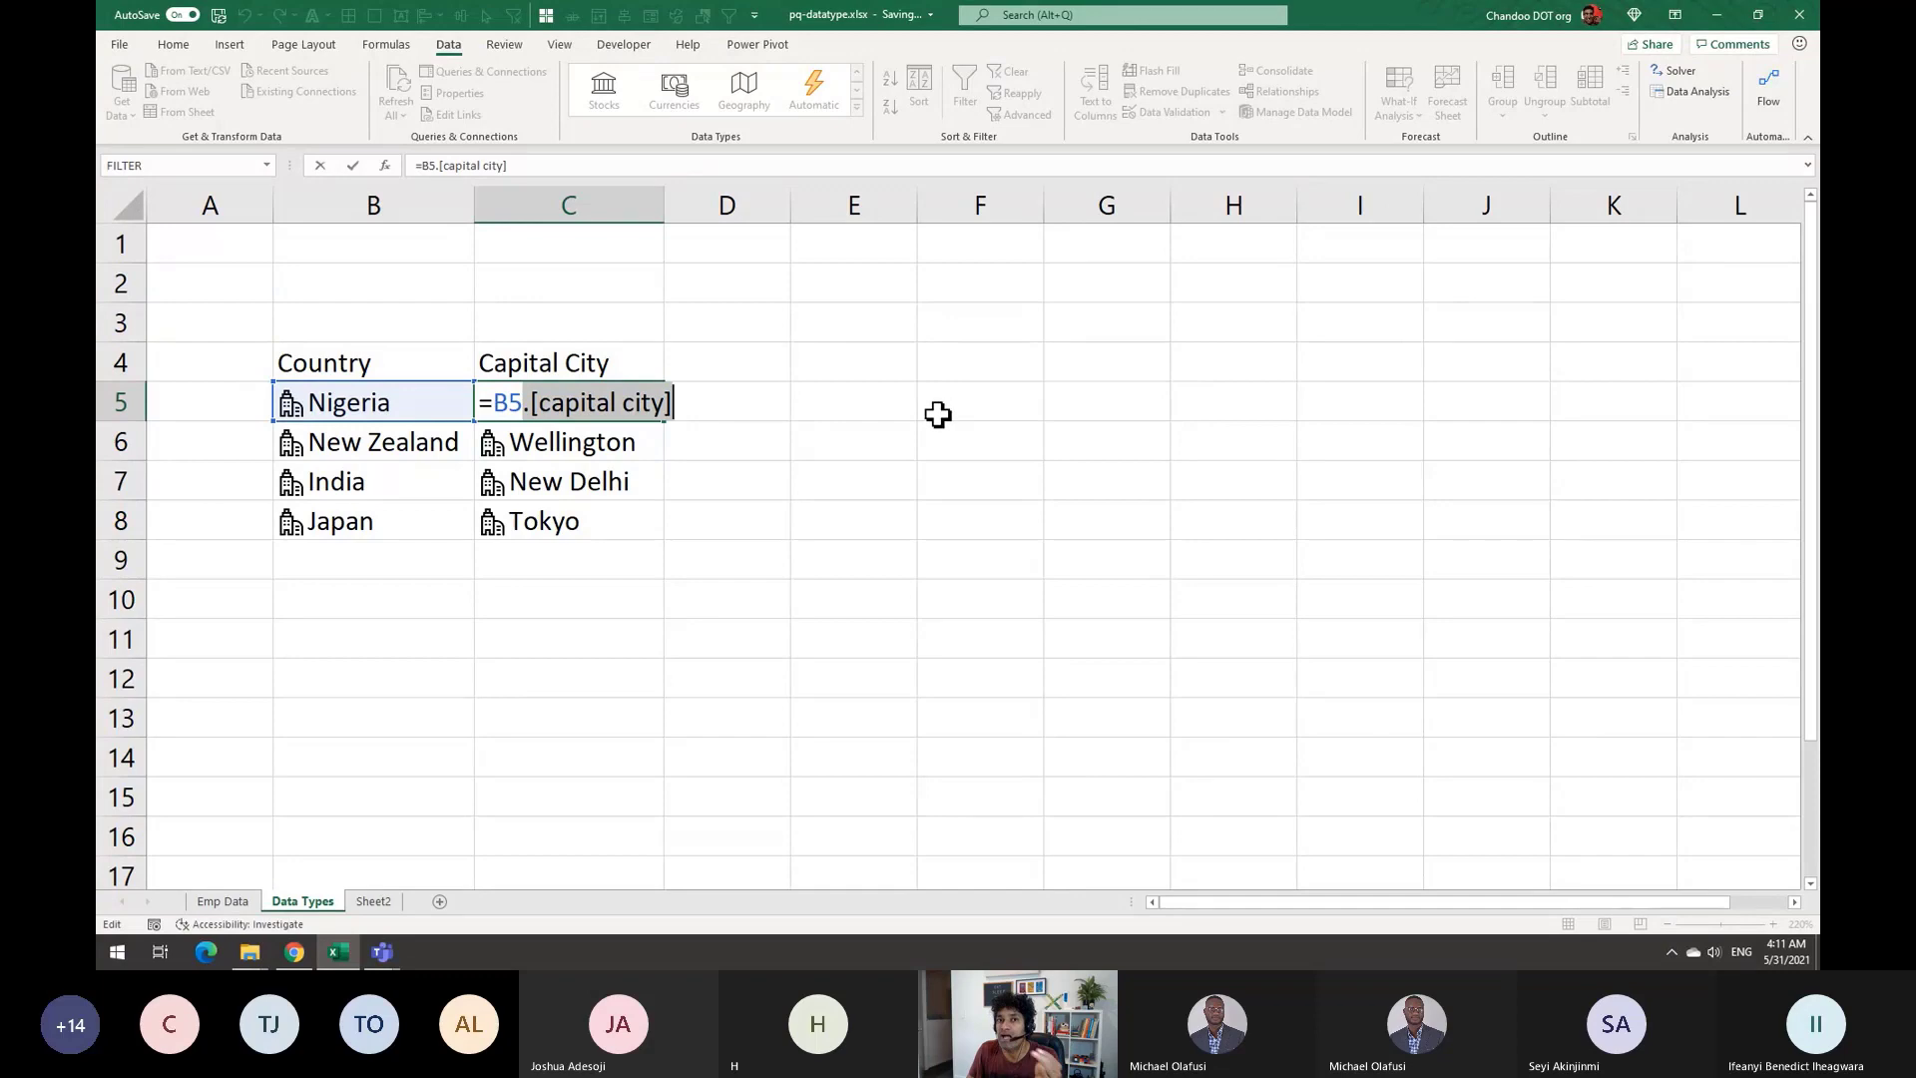
key("ctrl+Return")
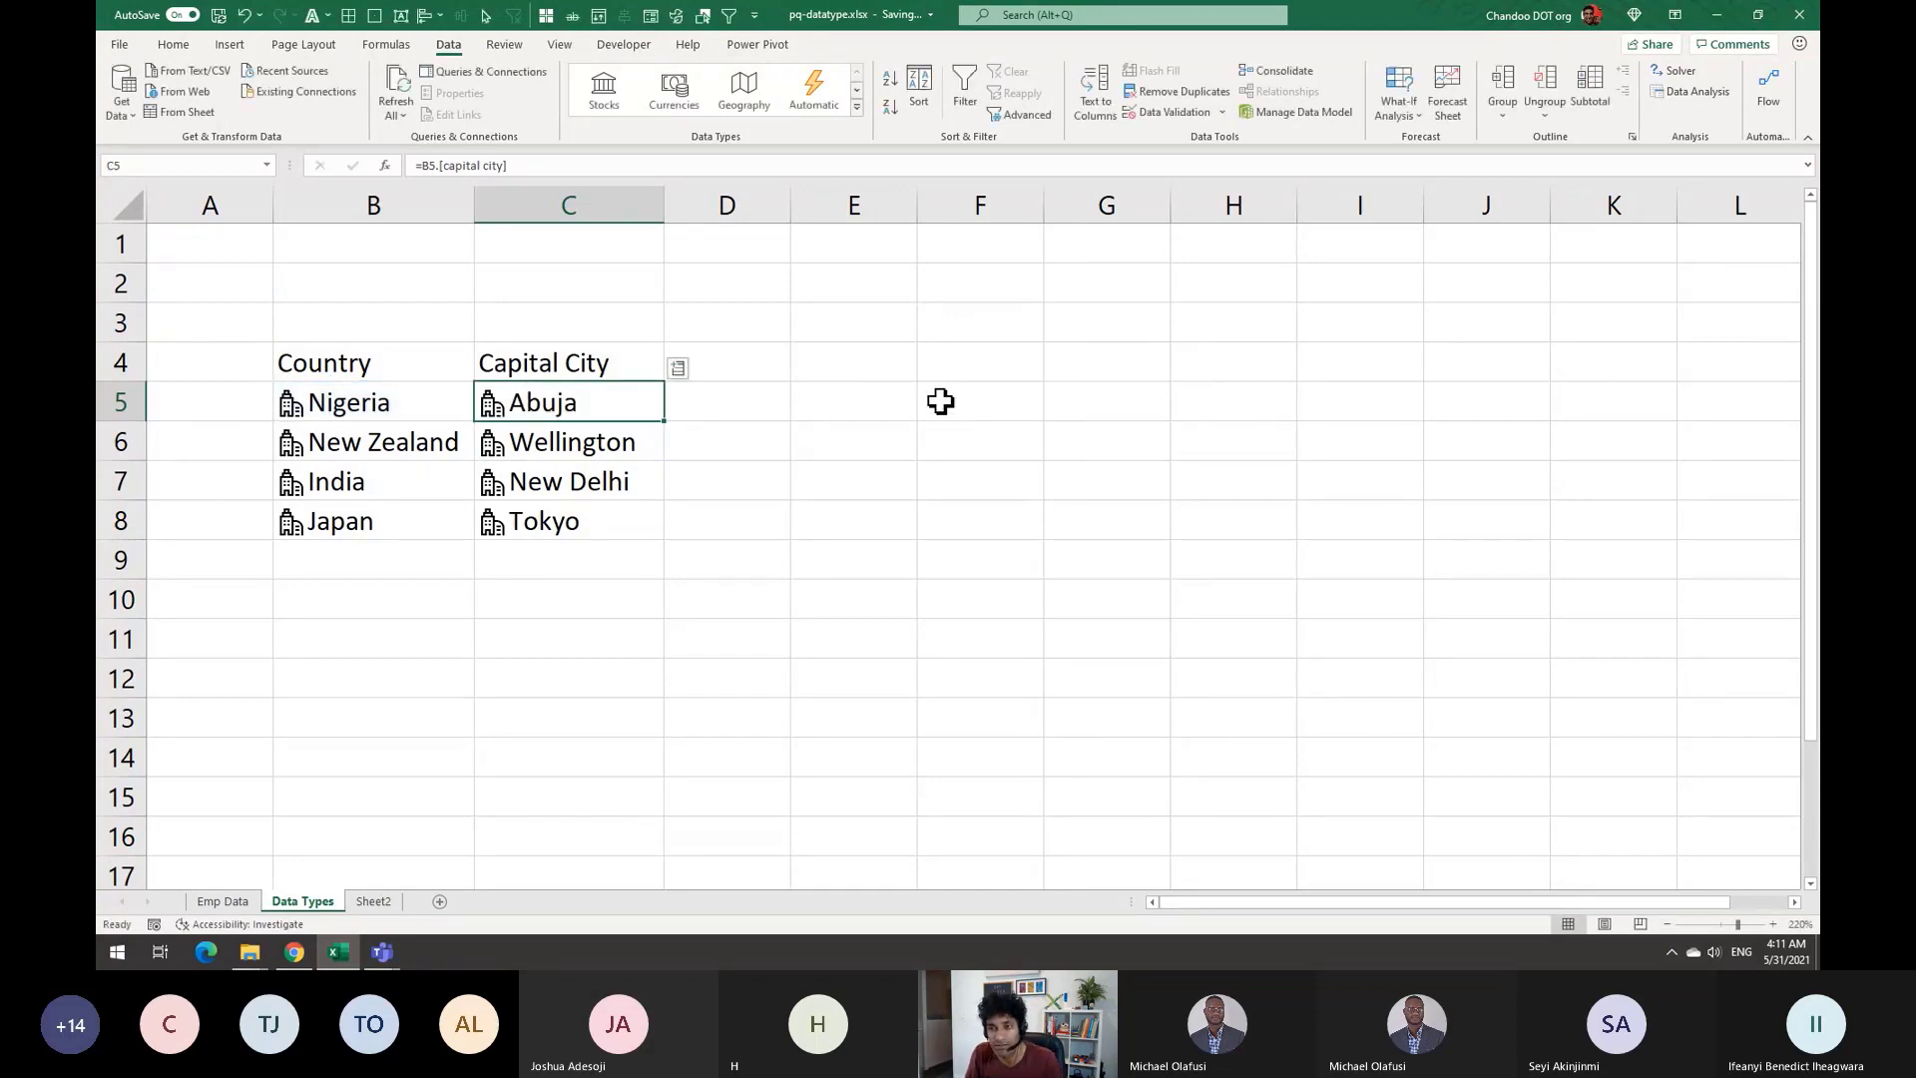
Inspect the Abuja, New Delhi and Tokyo formulas without changing them
double_click(659, 407)
key("Escape")
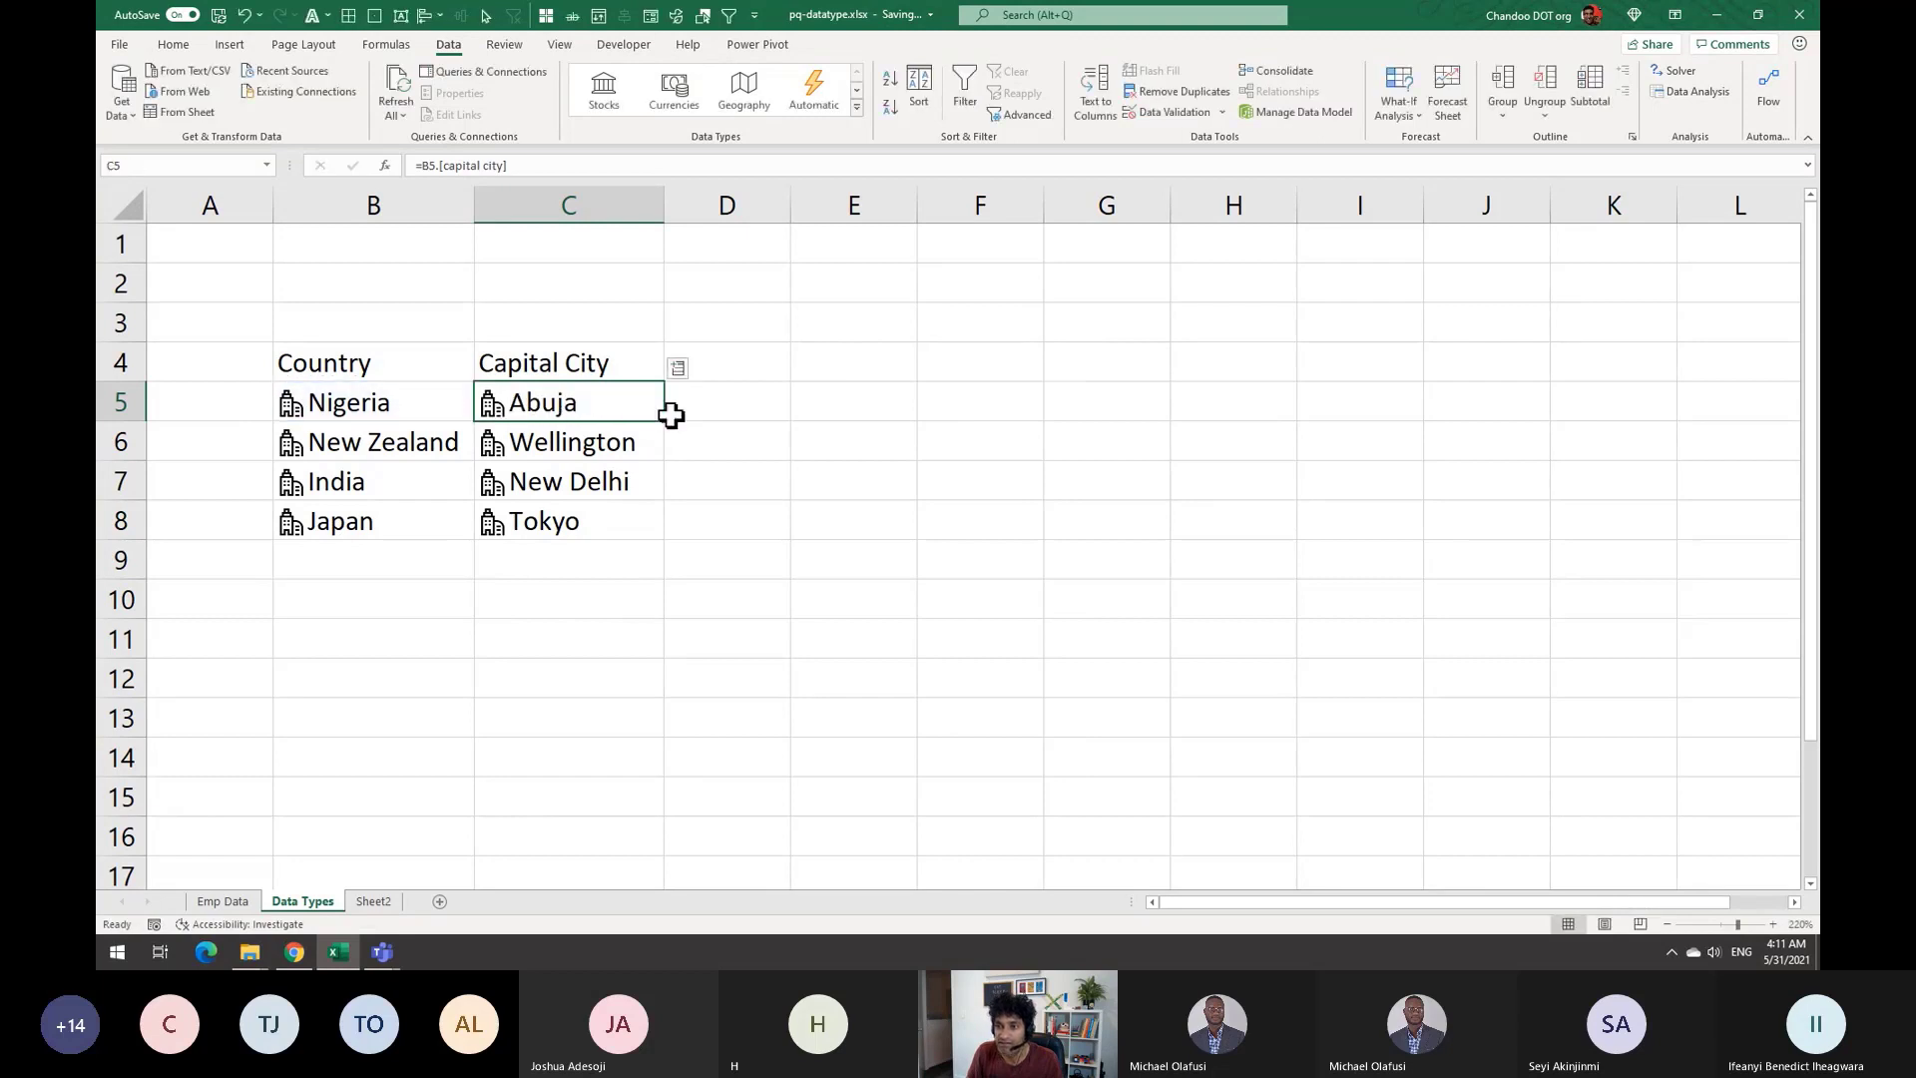
left_click(654, 482)
double_click(671, 485)
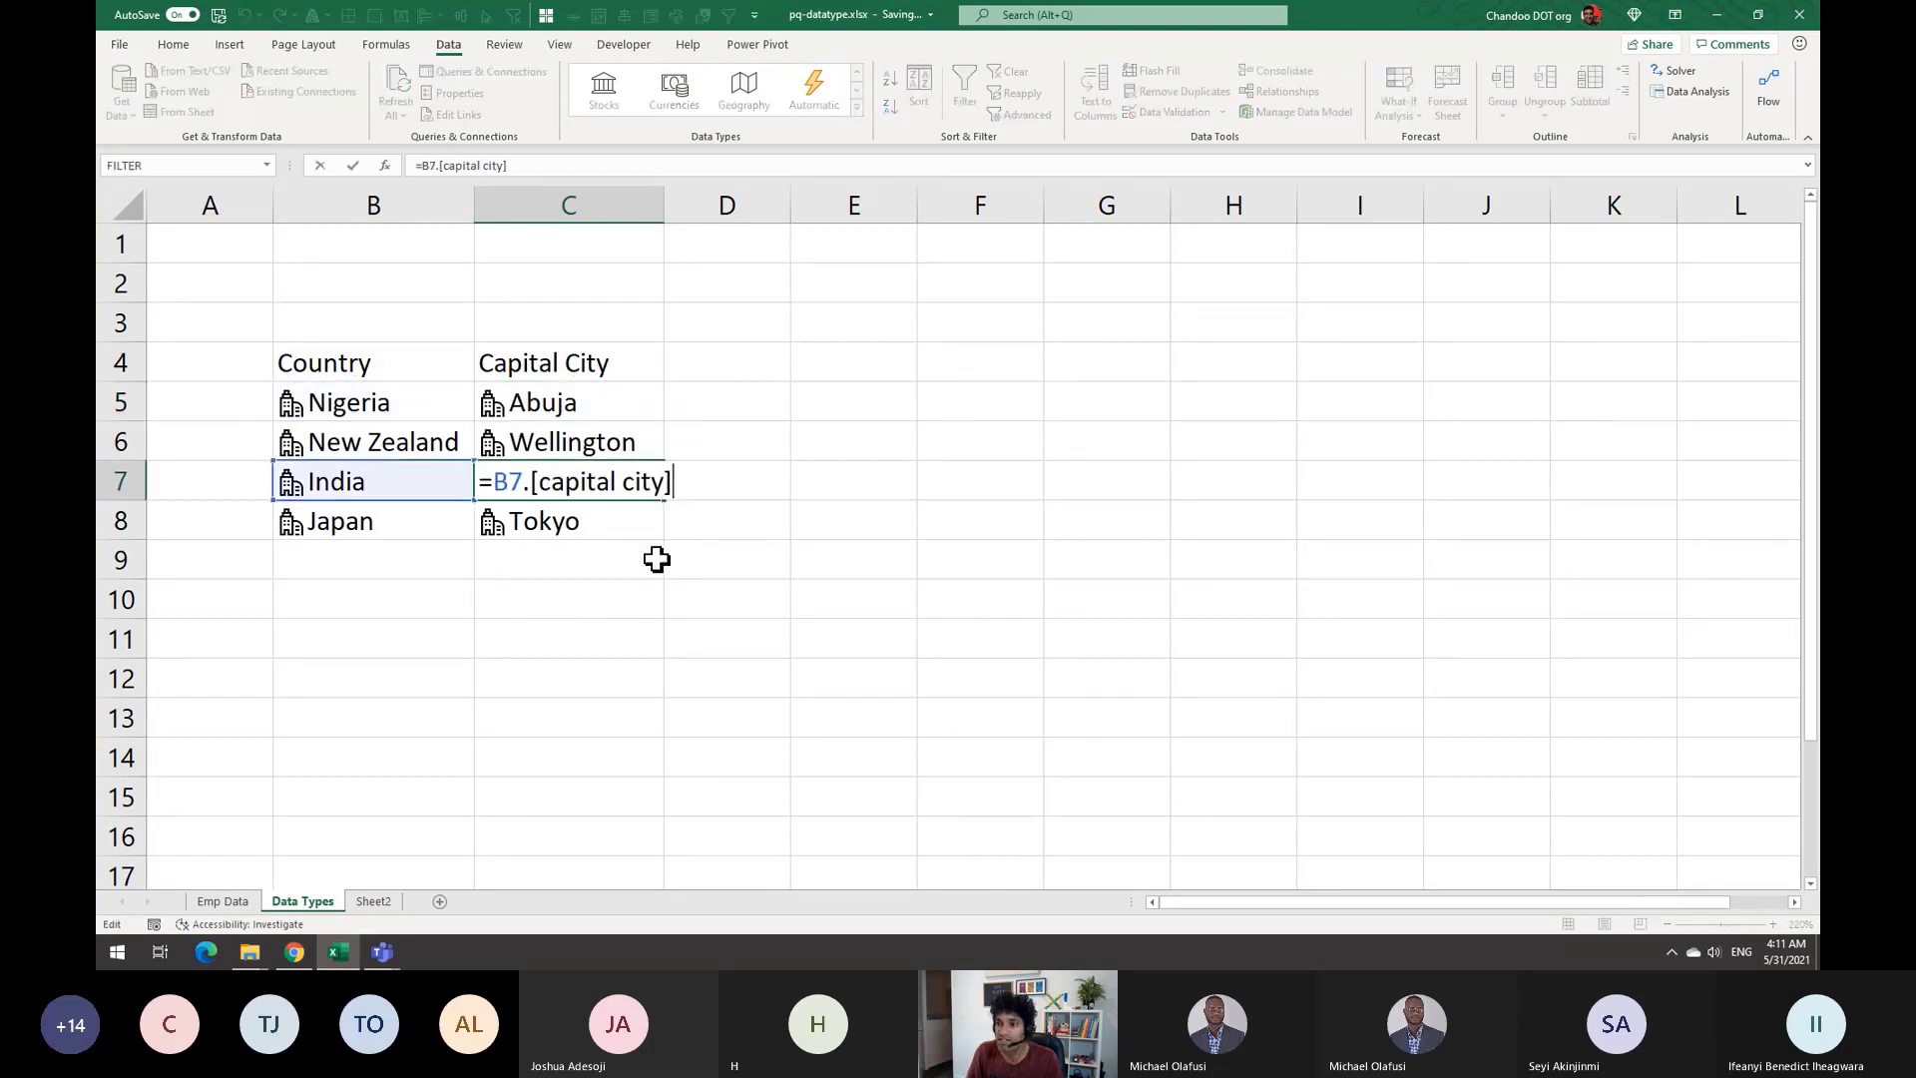
key("Escape")
left_click(584, 513)
double_click(654, 526)
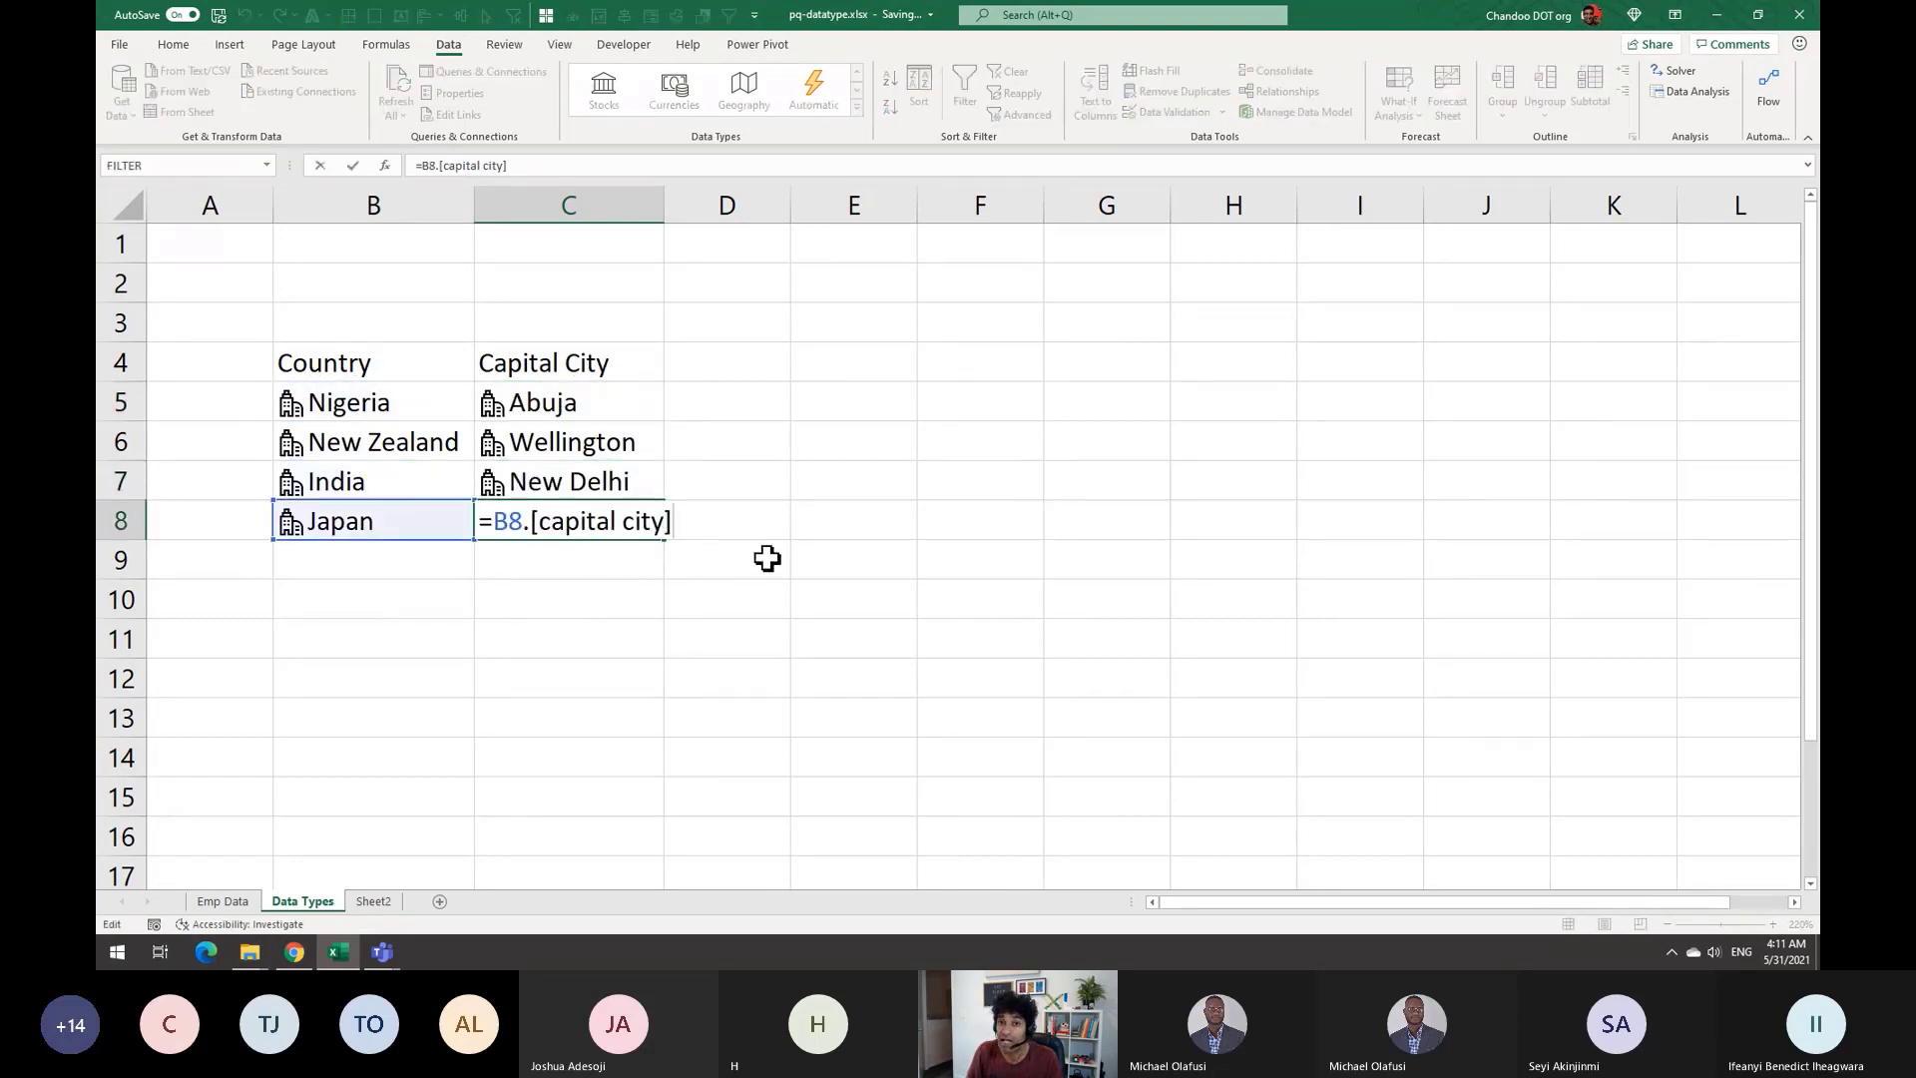
key("Escape")
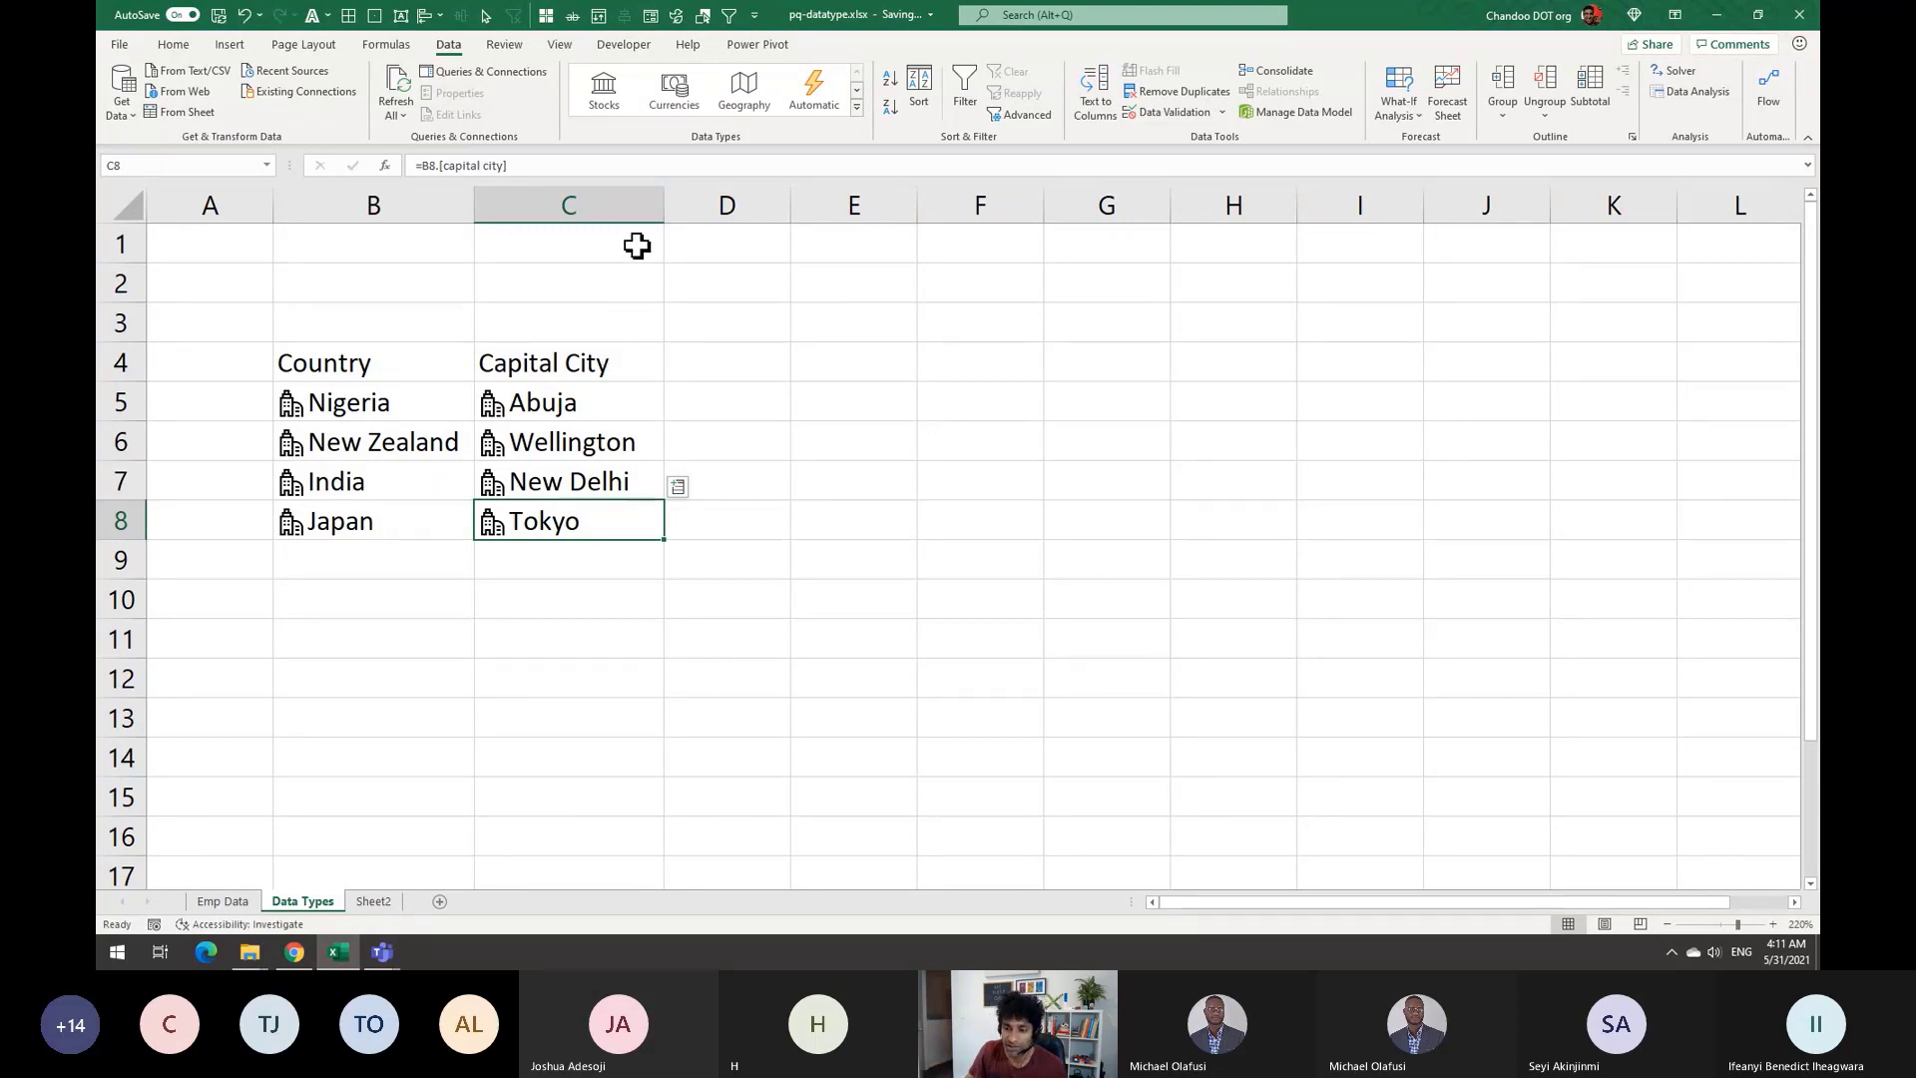
Switch to the meeting app and back, then reselect cells in the country table
left_click(380, 950)
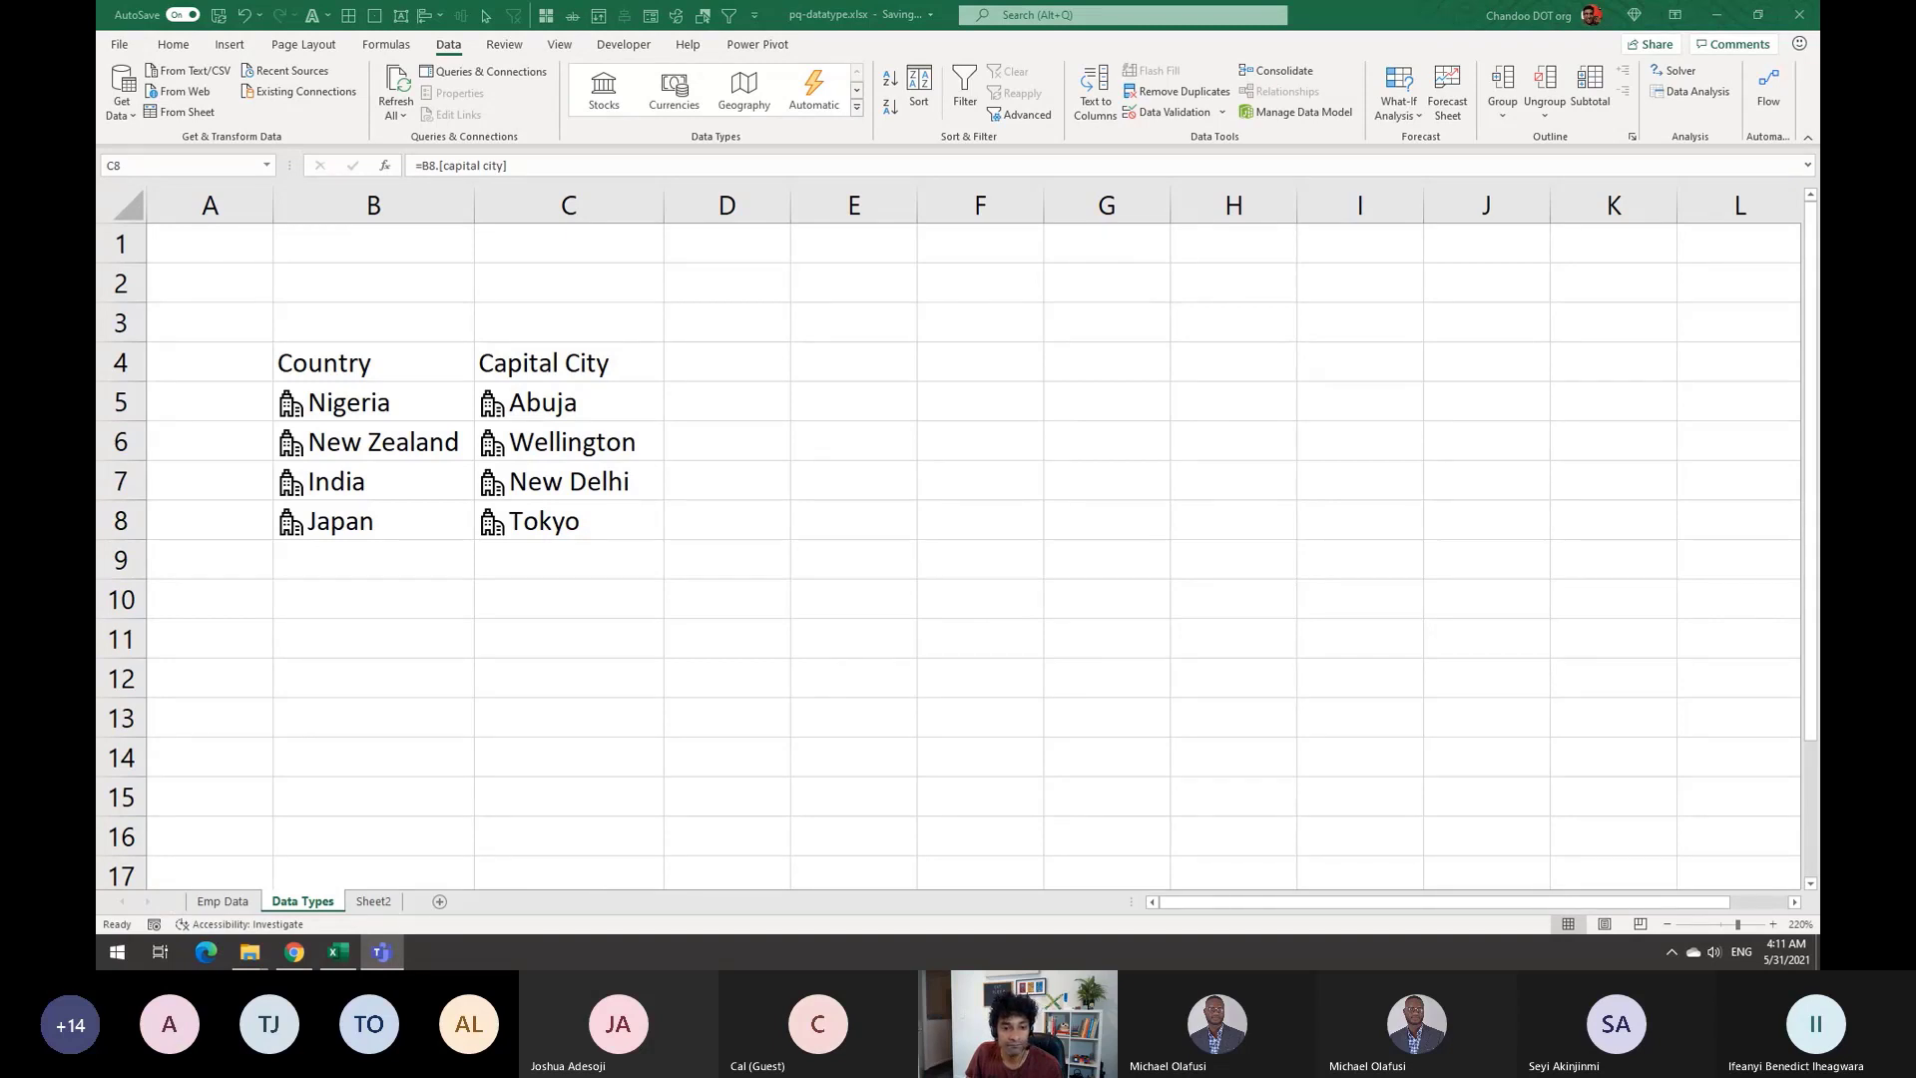
left_click(681, 454)
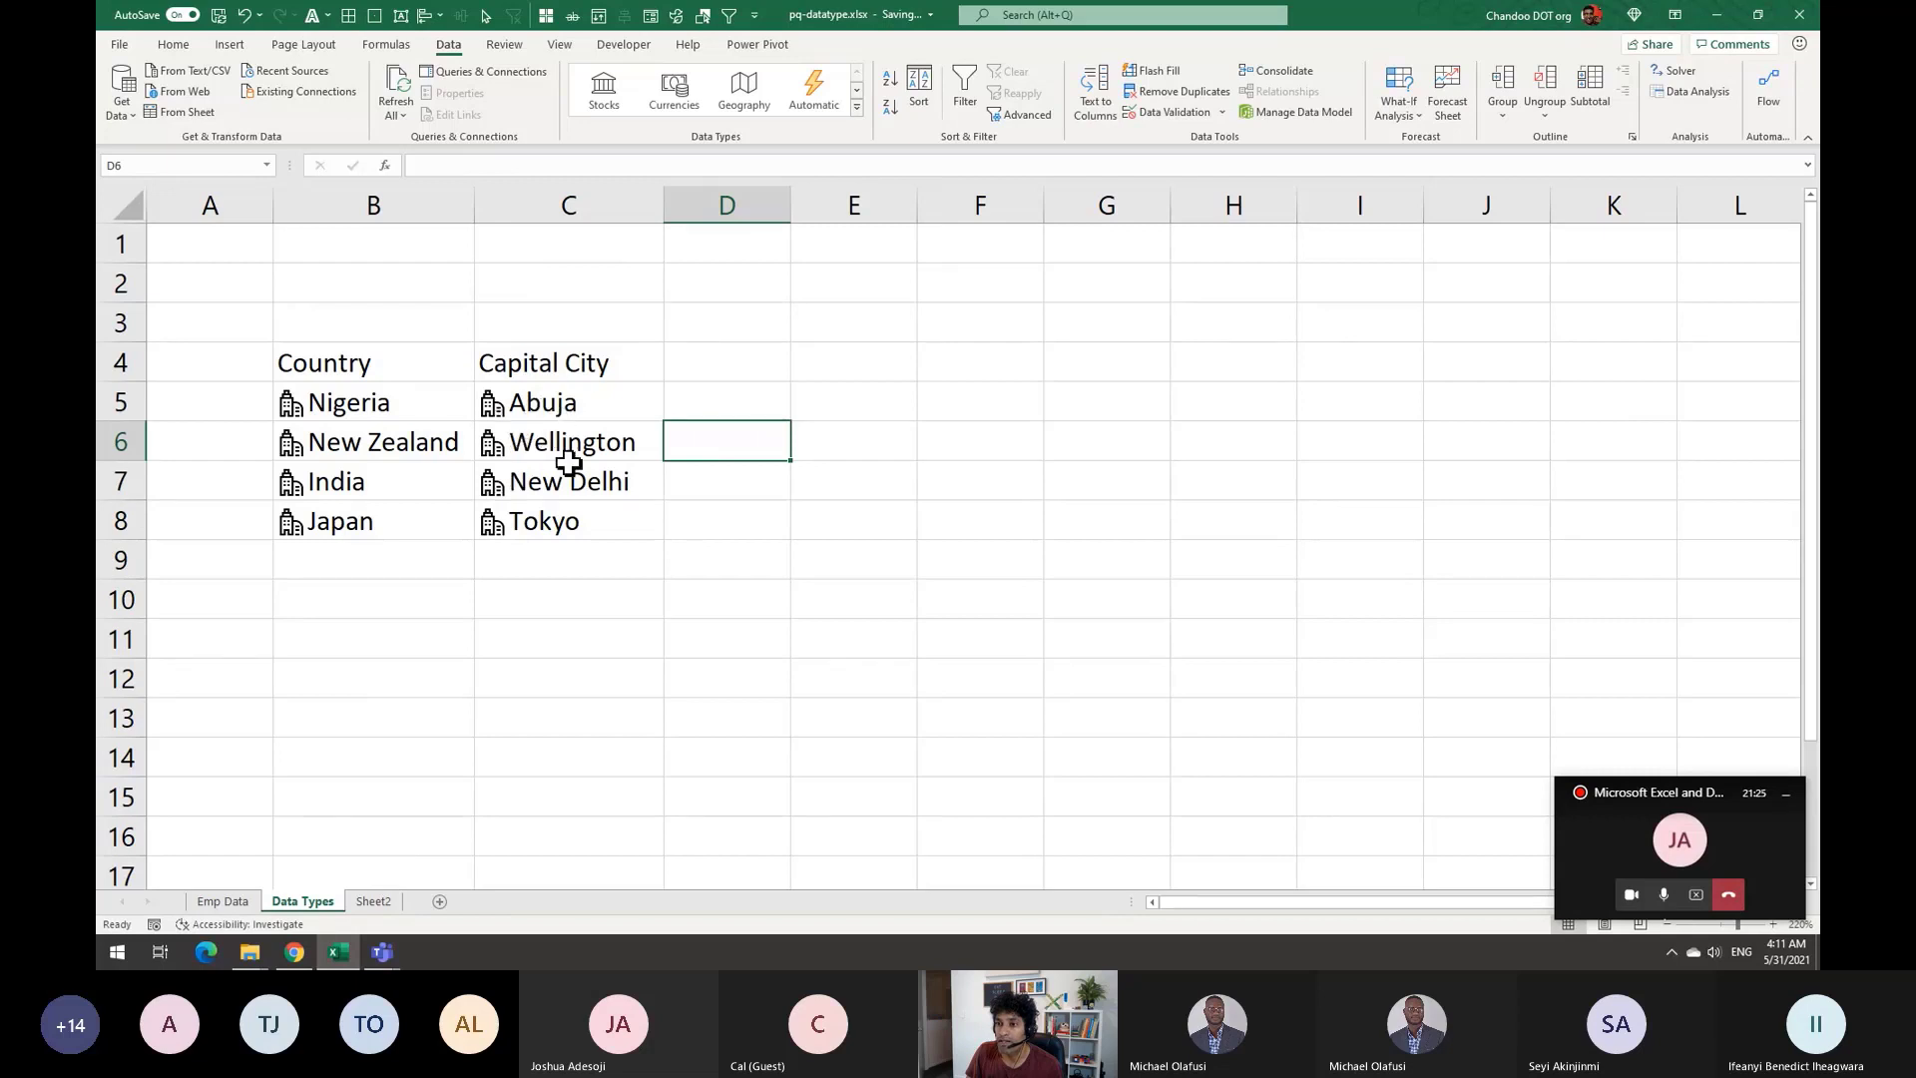
left_click(372, 402)
left_click(459, 489)
left_click(604, 411)
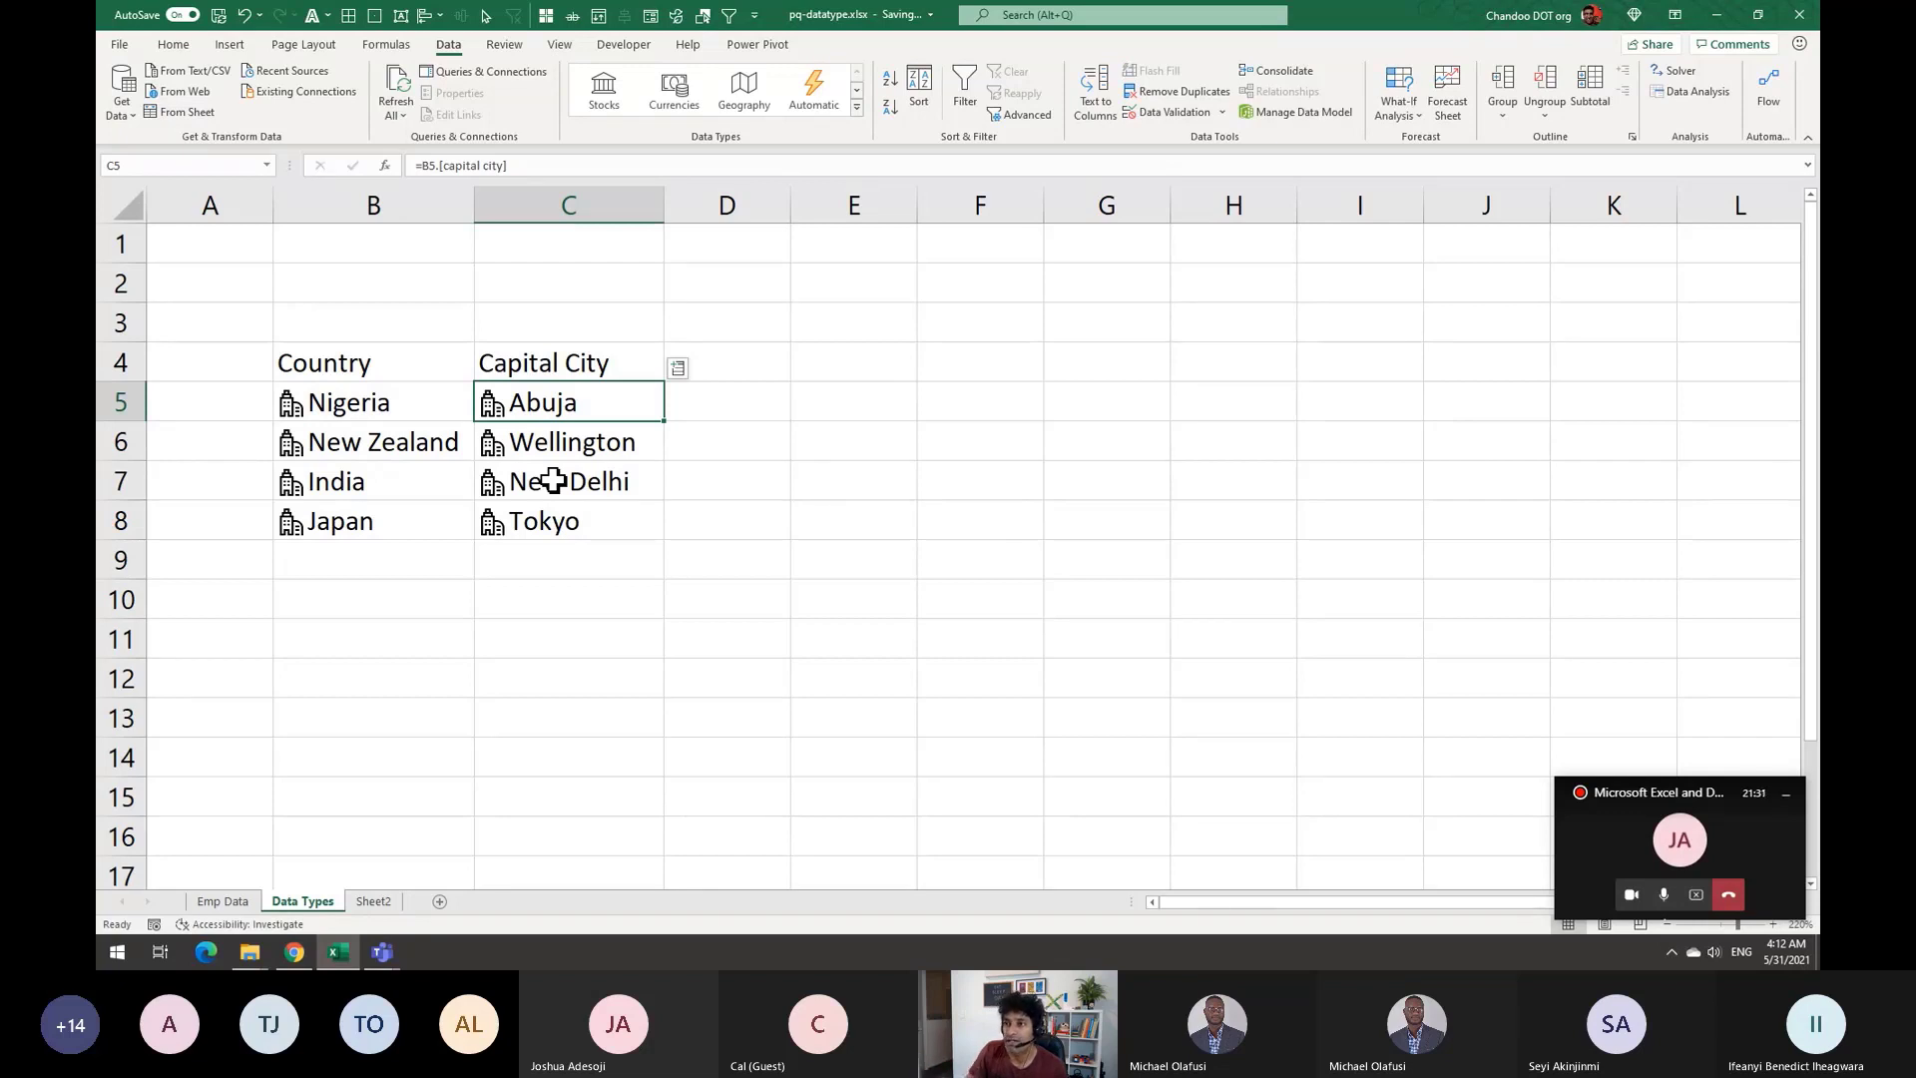
Undo Nigeria's Currencies conversion so it is a geography entity showing Abuja again
left_click(375, 419)
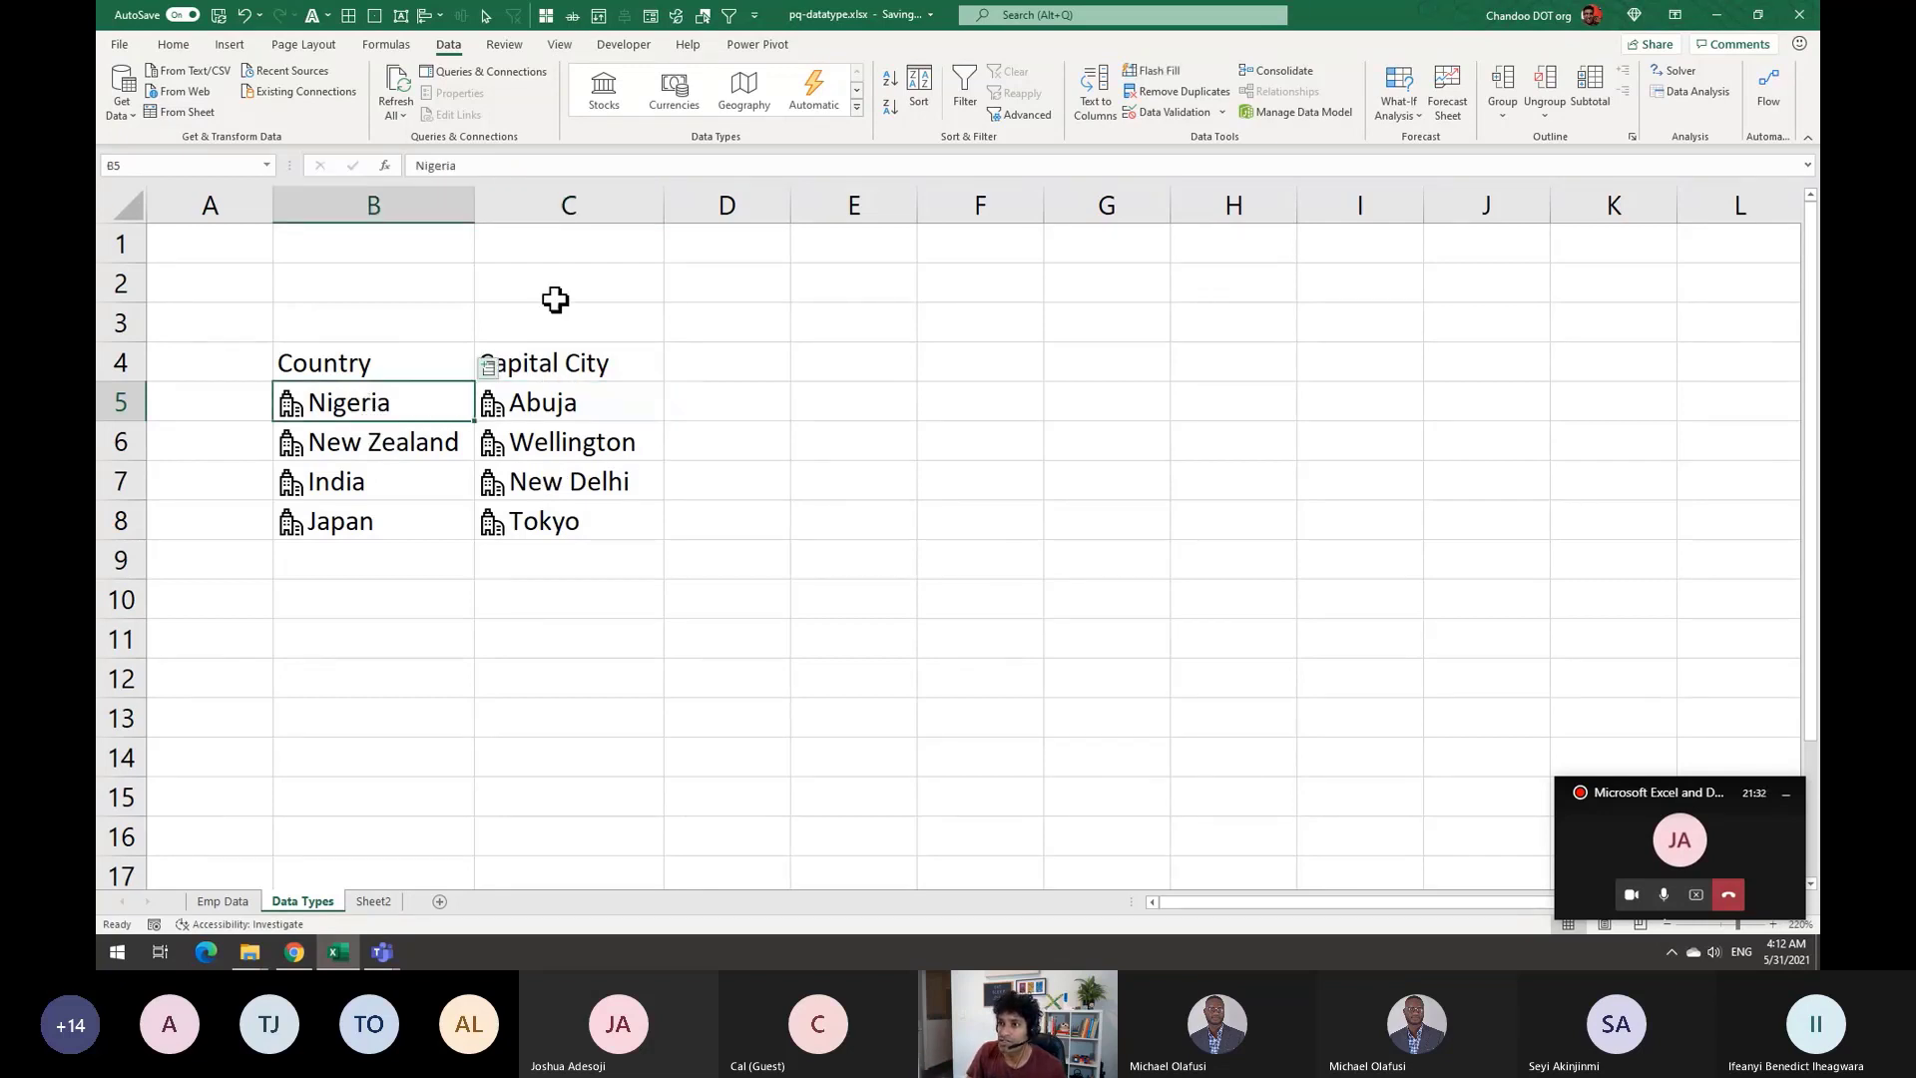
left_click(708, 100)
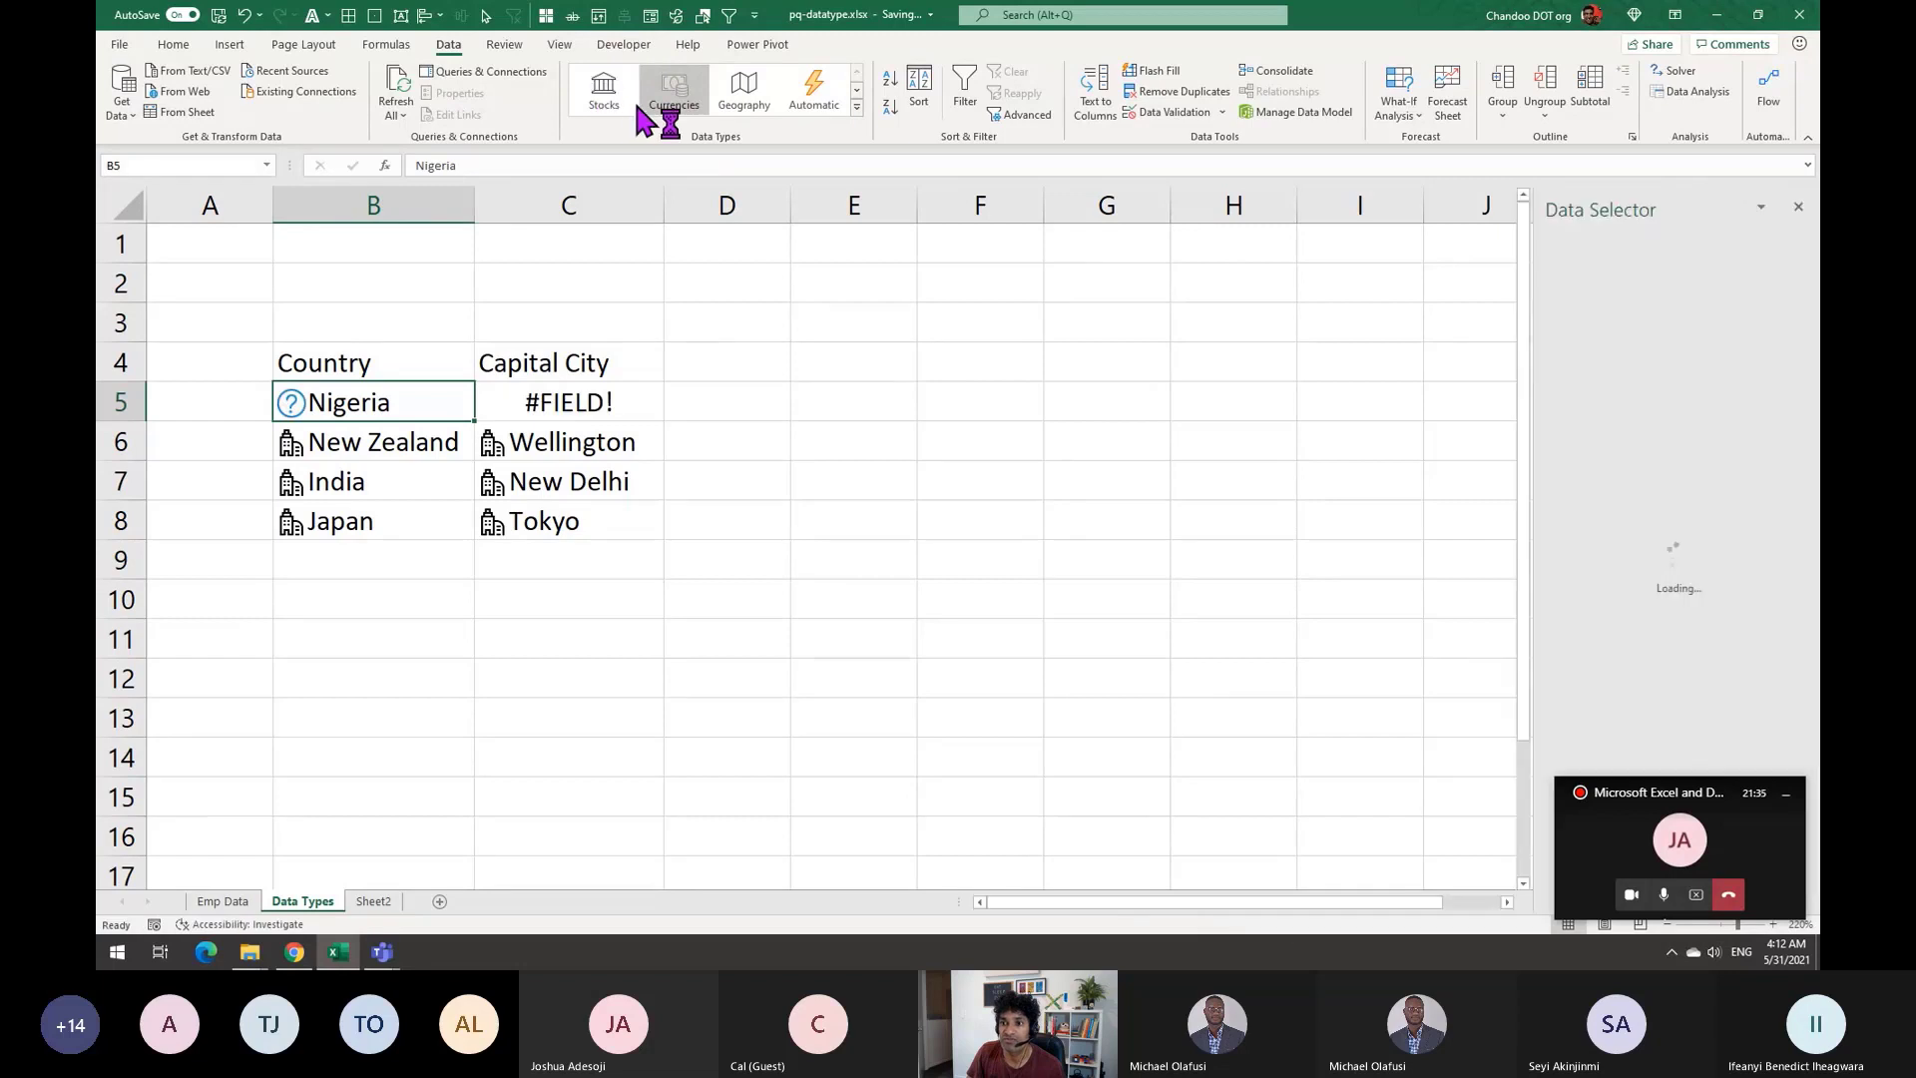
left_click(1798, 206)
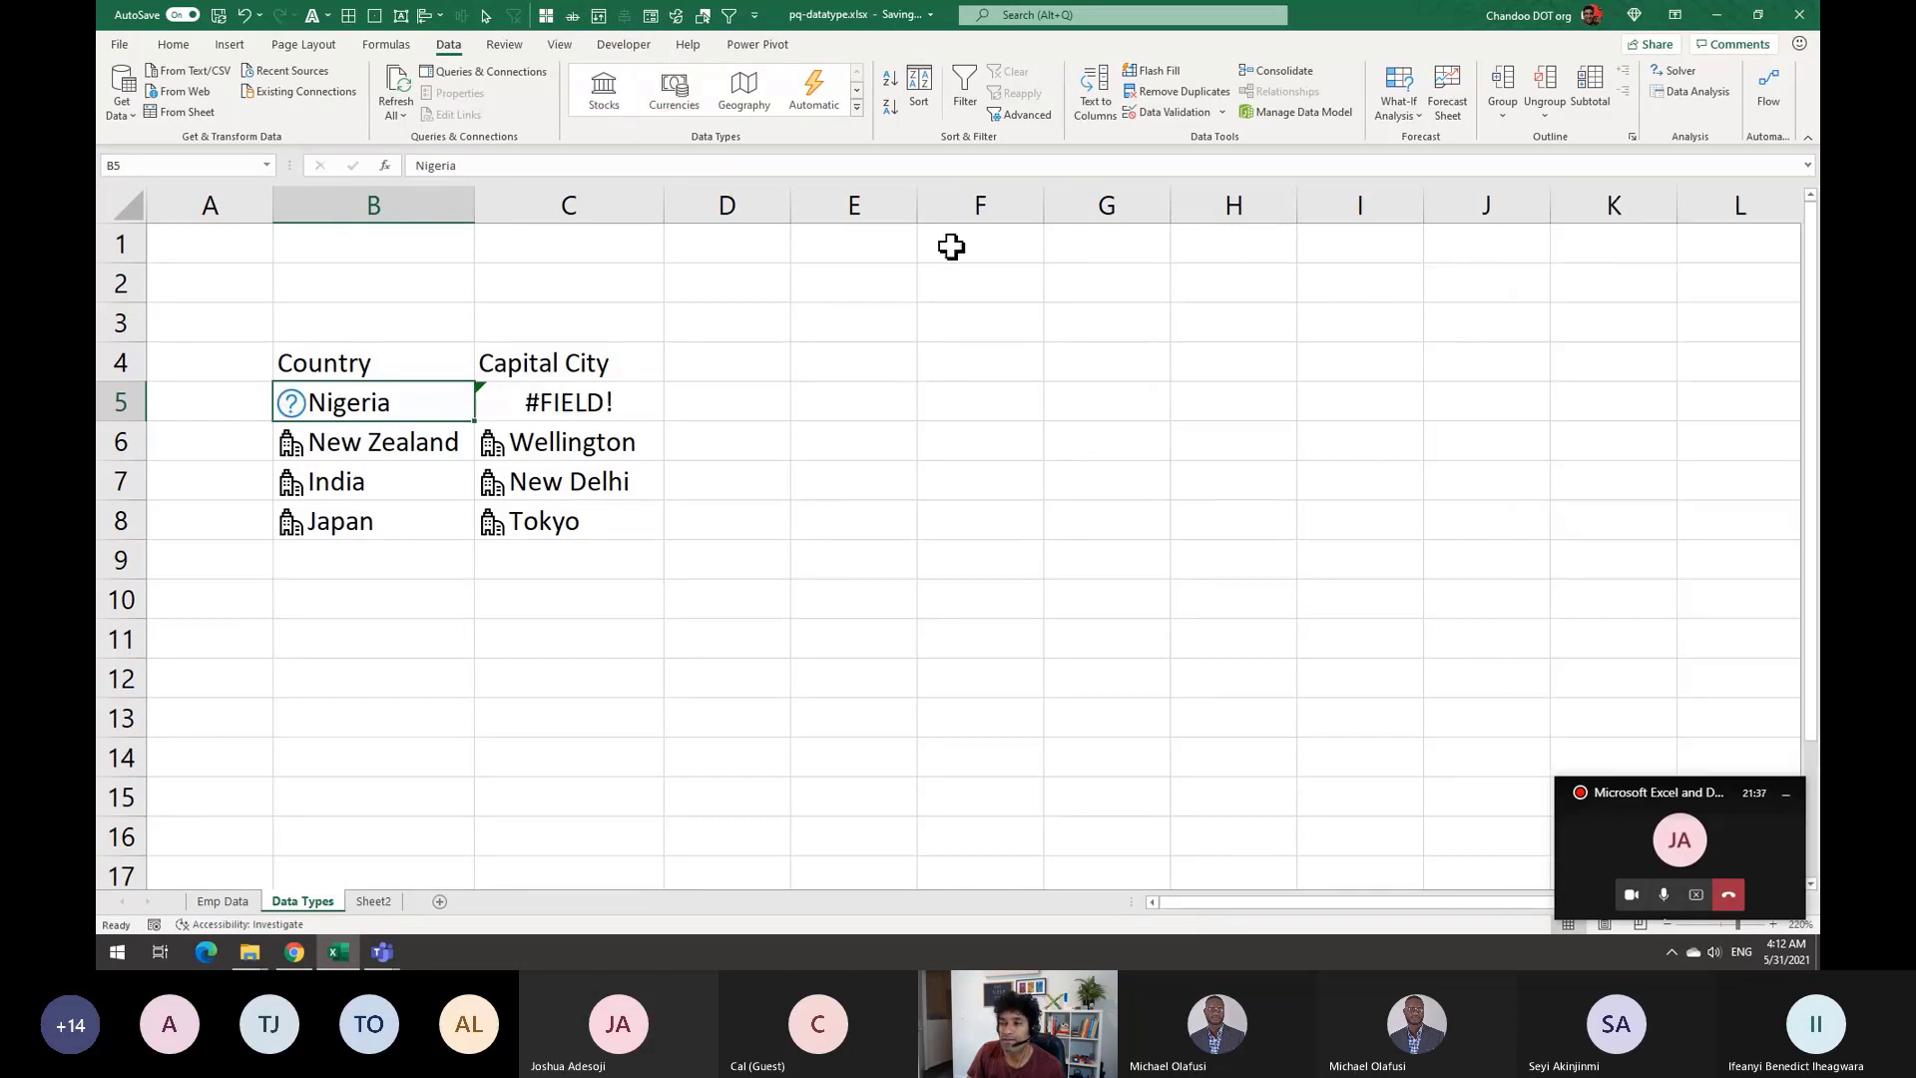
left_click(243, 15)
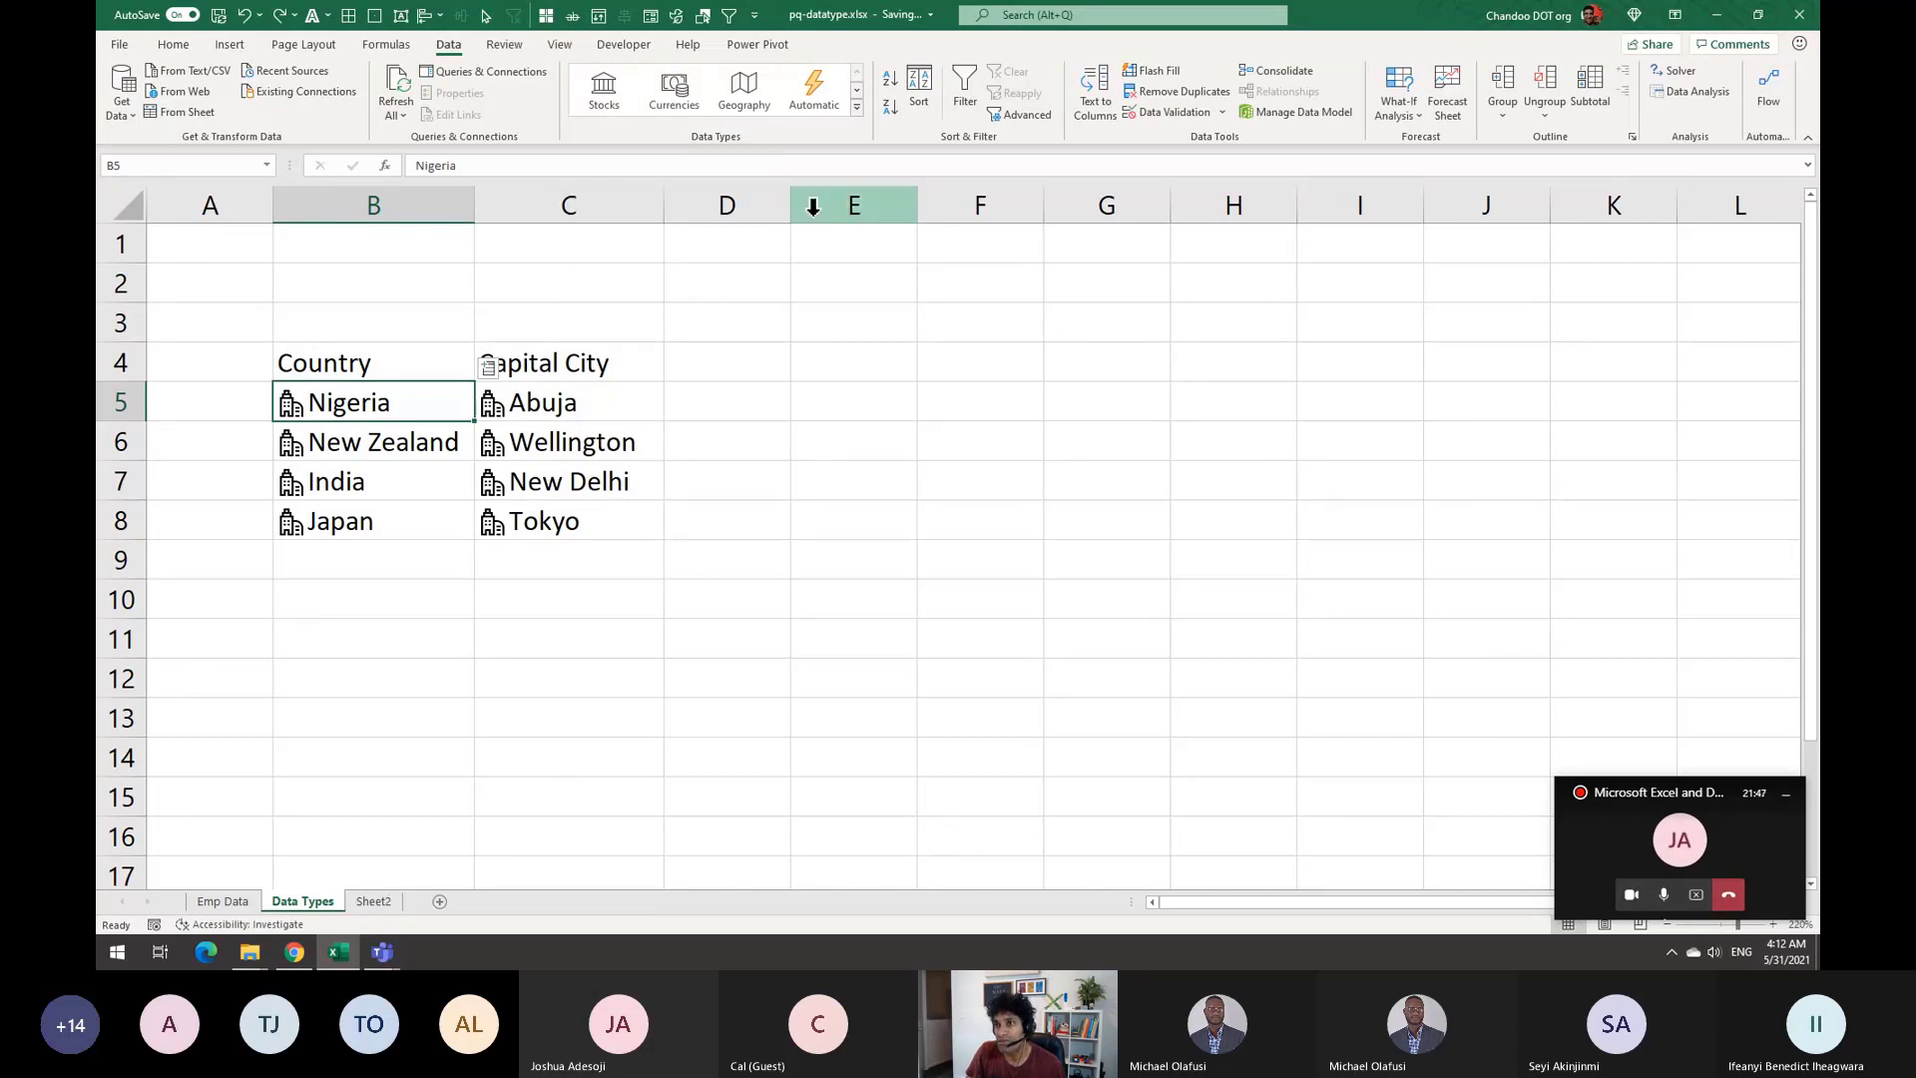
Switch to Emp Data and select several employee name cells
left_click(359, 902)
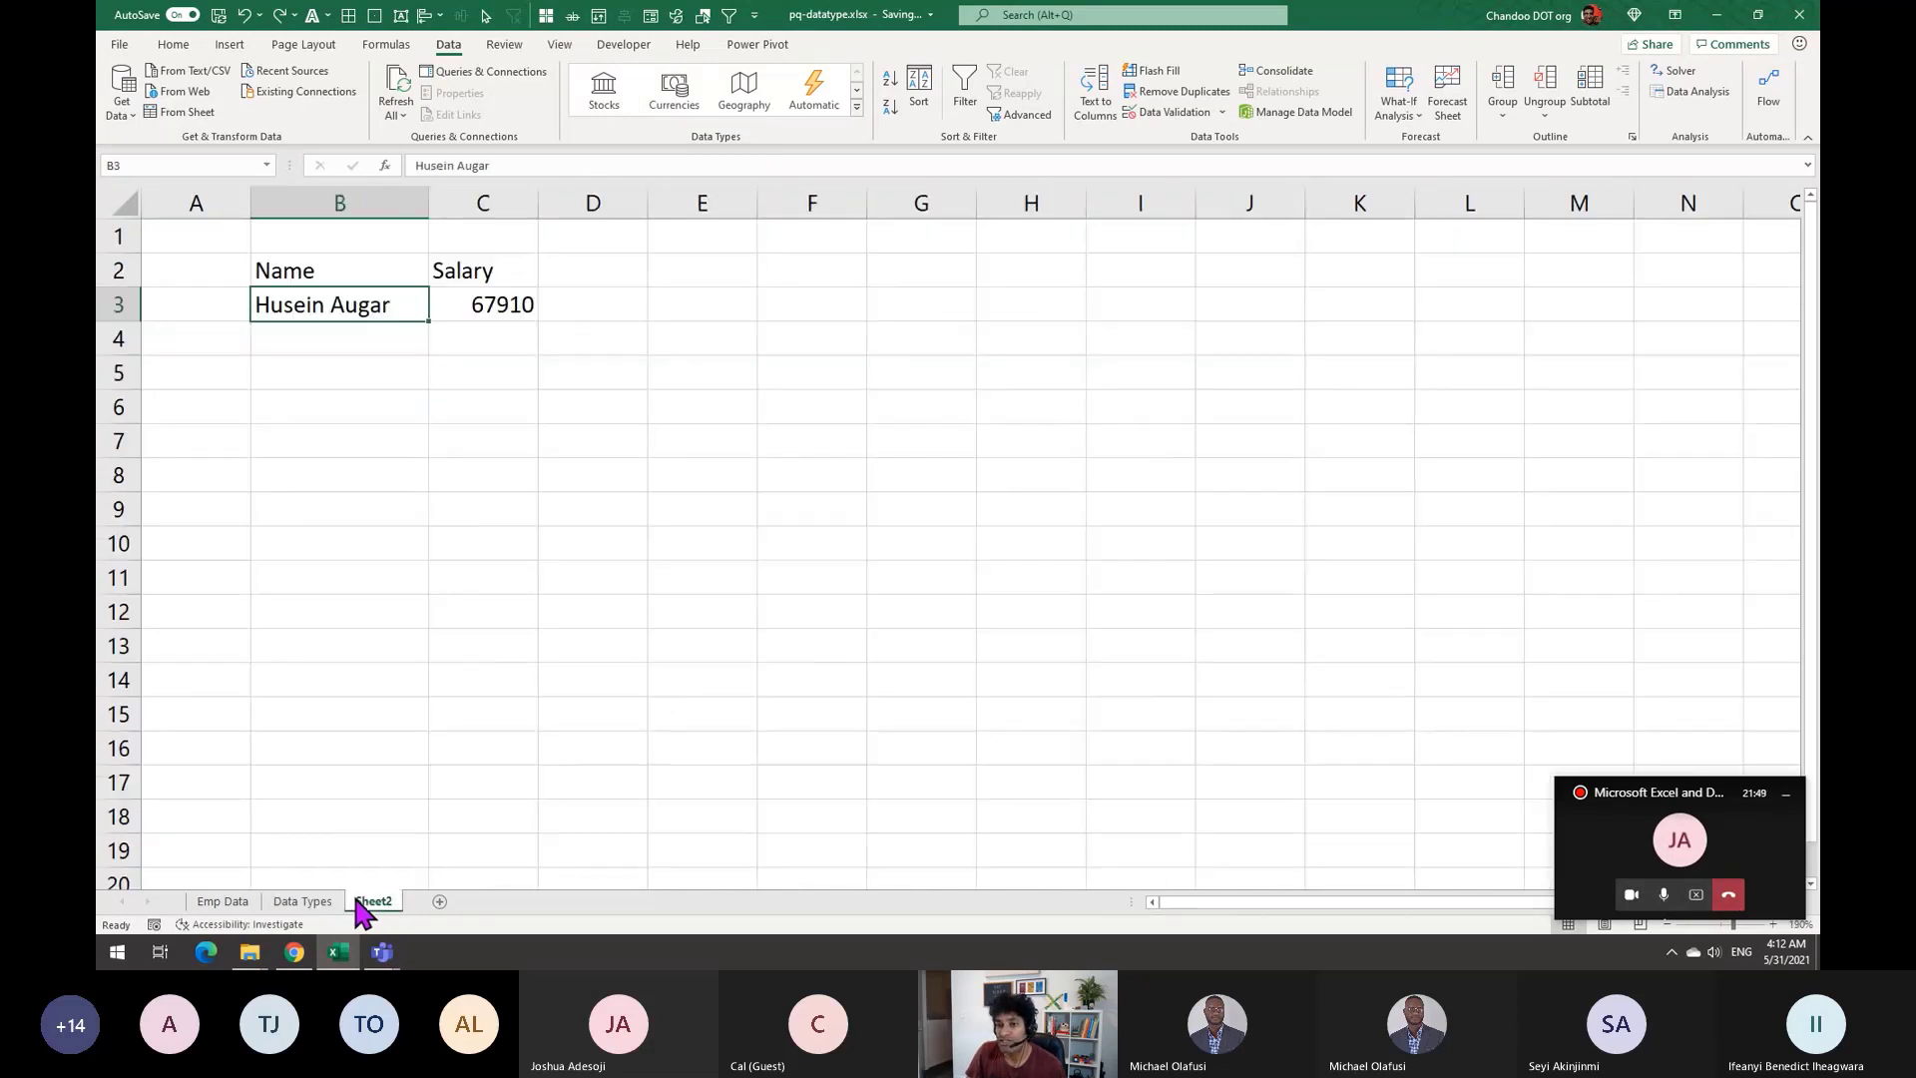
left_click(224, 902)
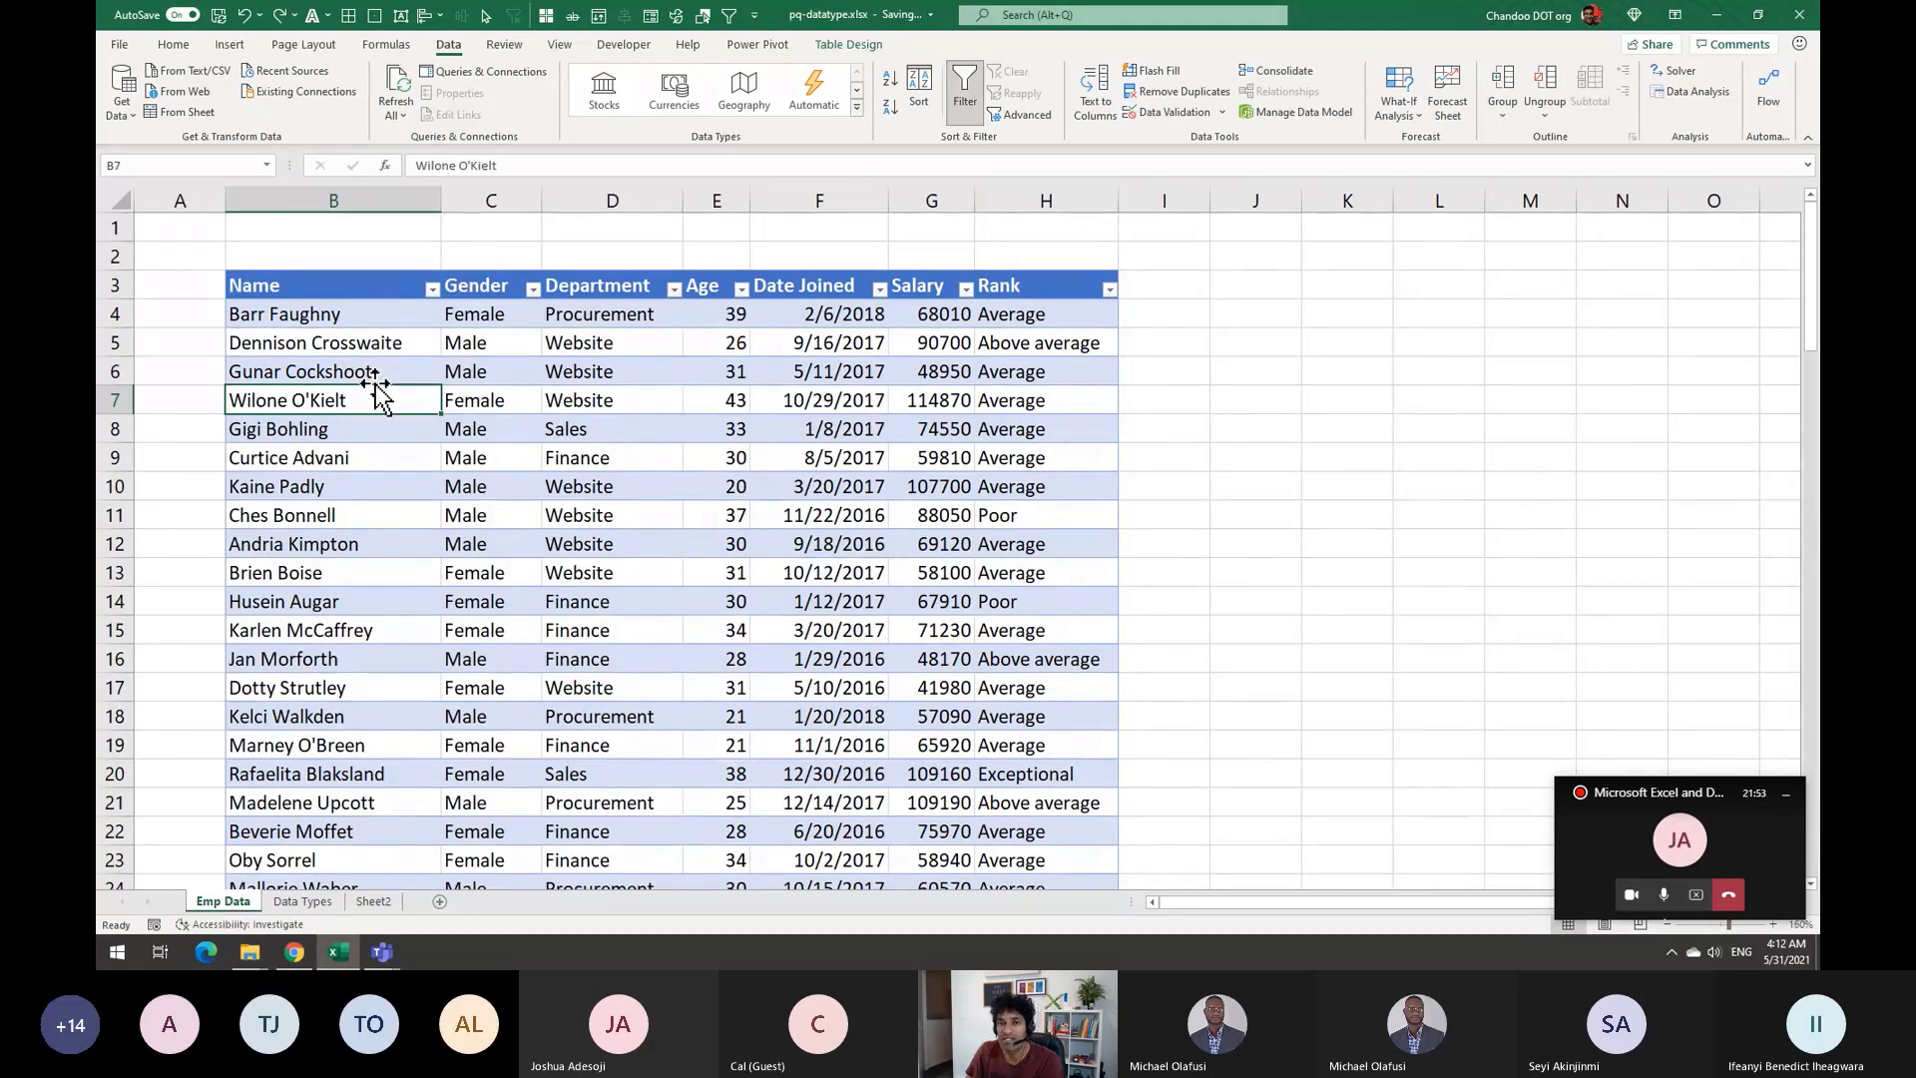
left_click(409, 315)
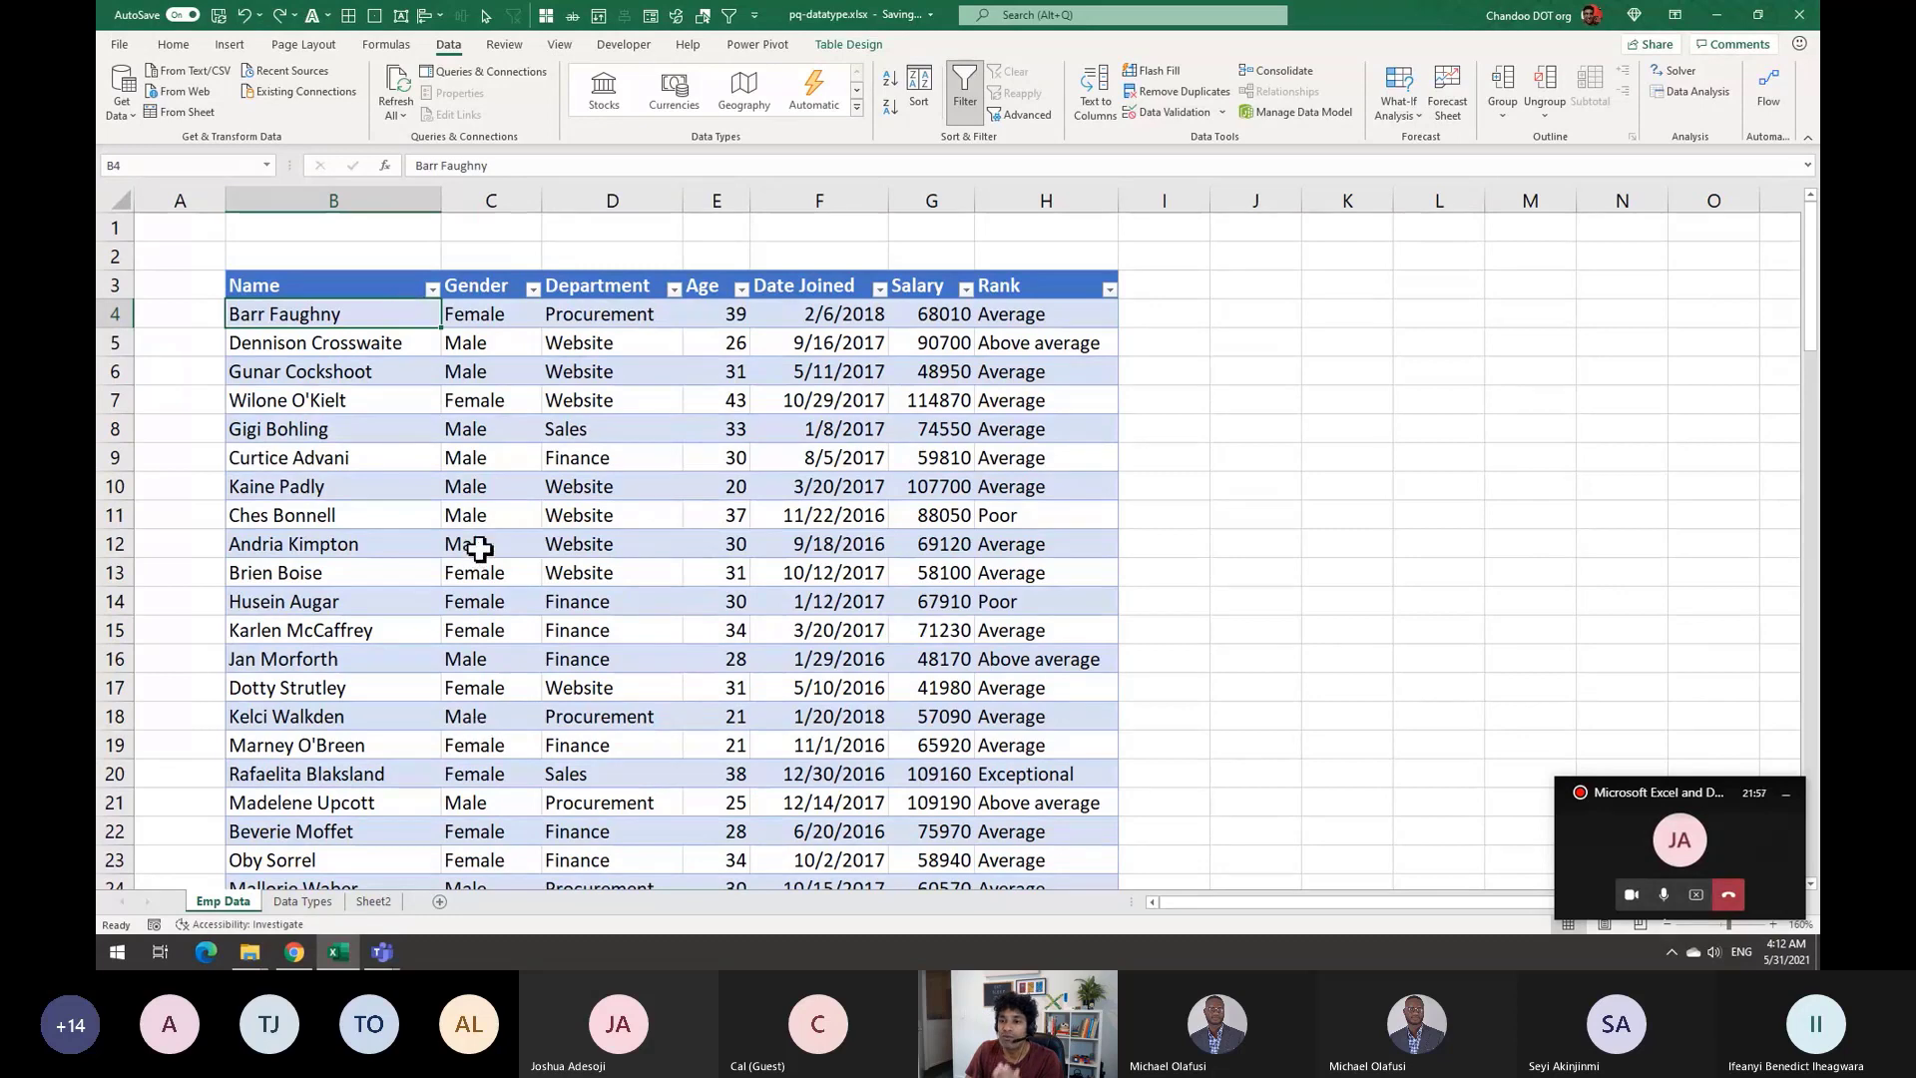
left_click(351, 483)
left_click(341, 571)
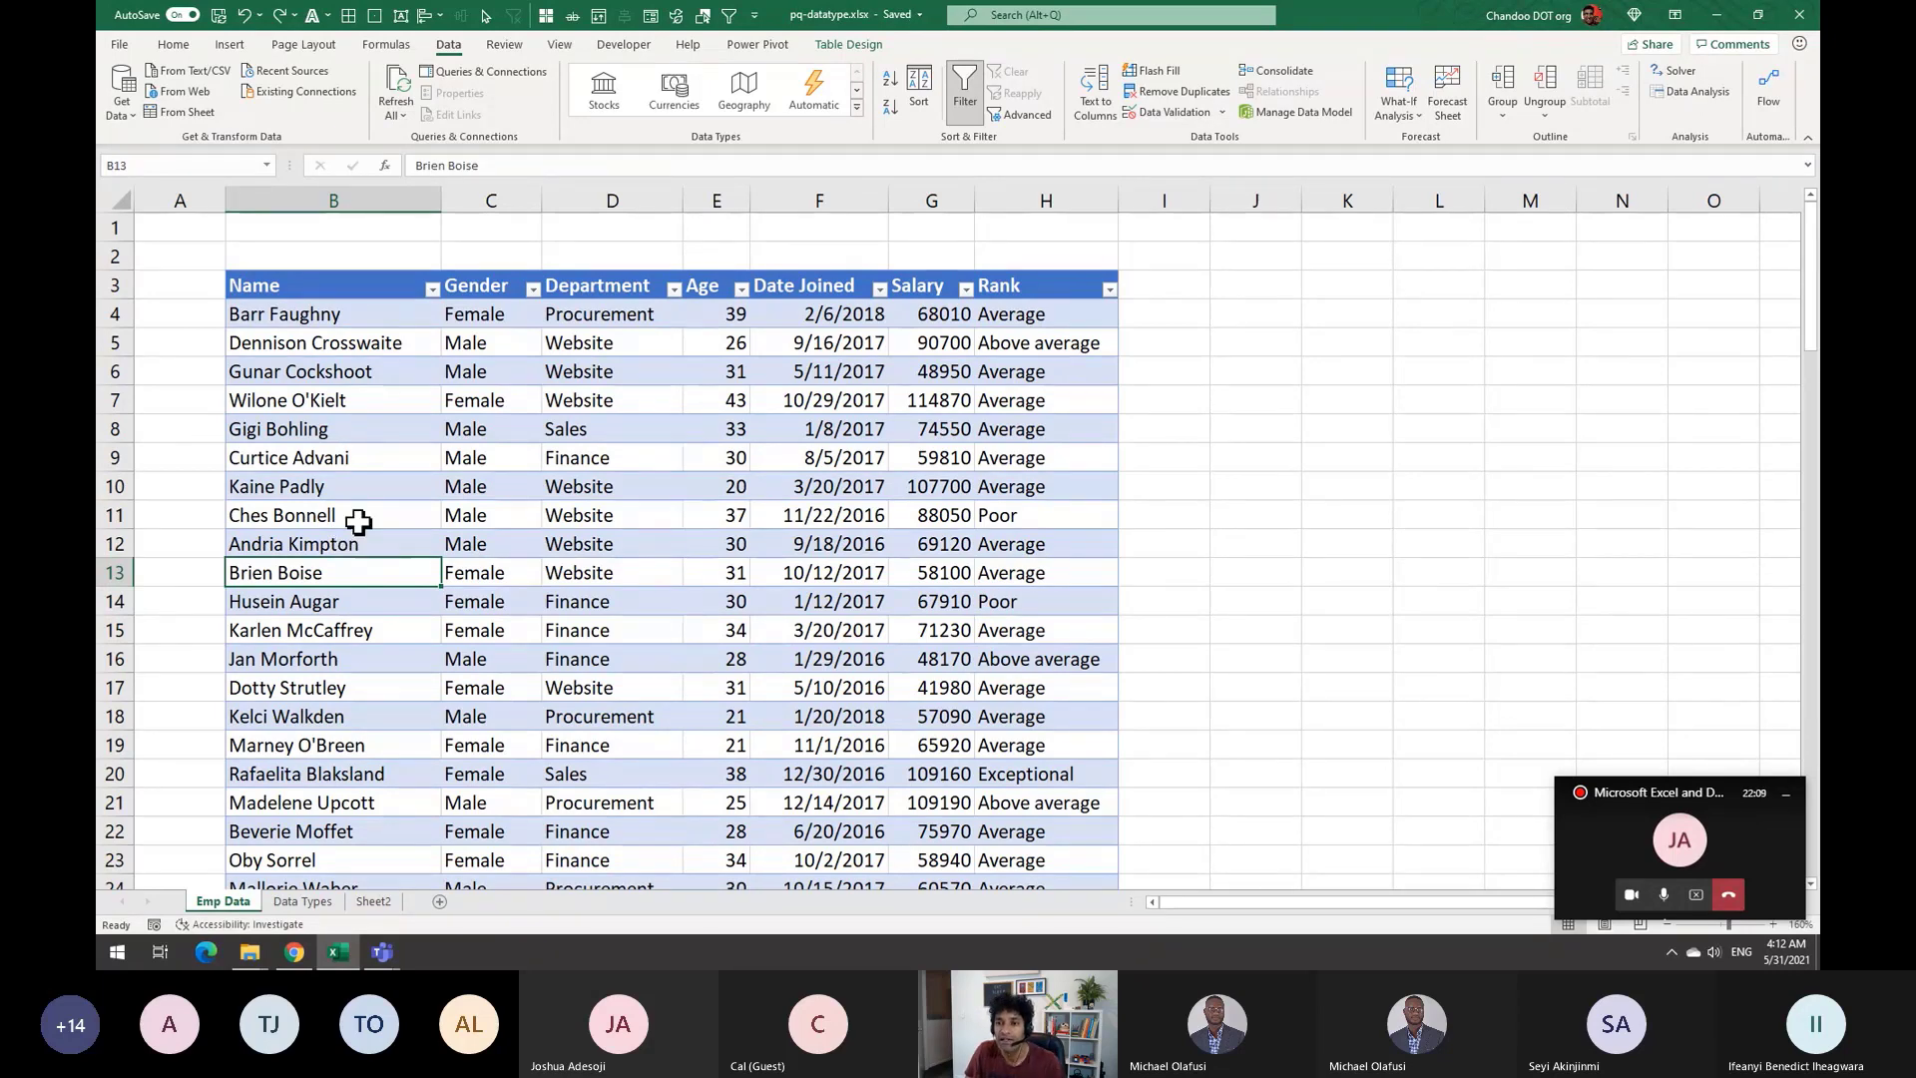
left_click(355, 517)
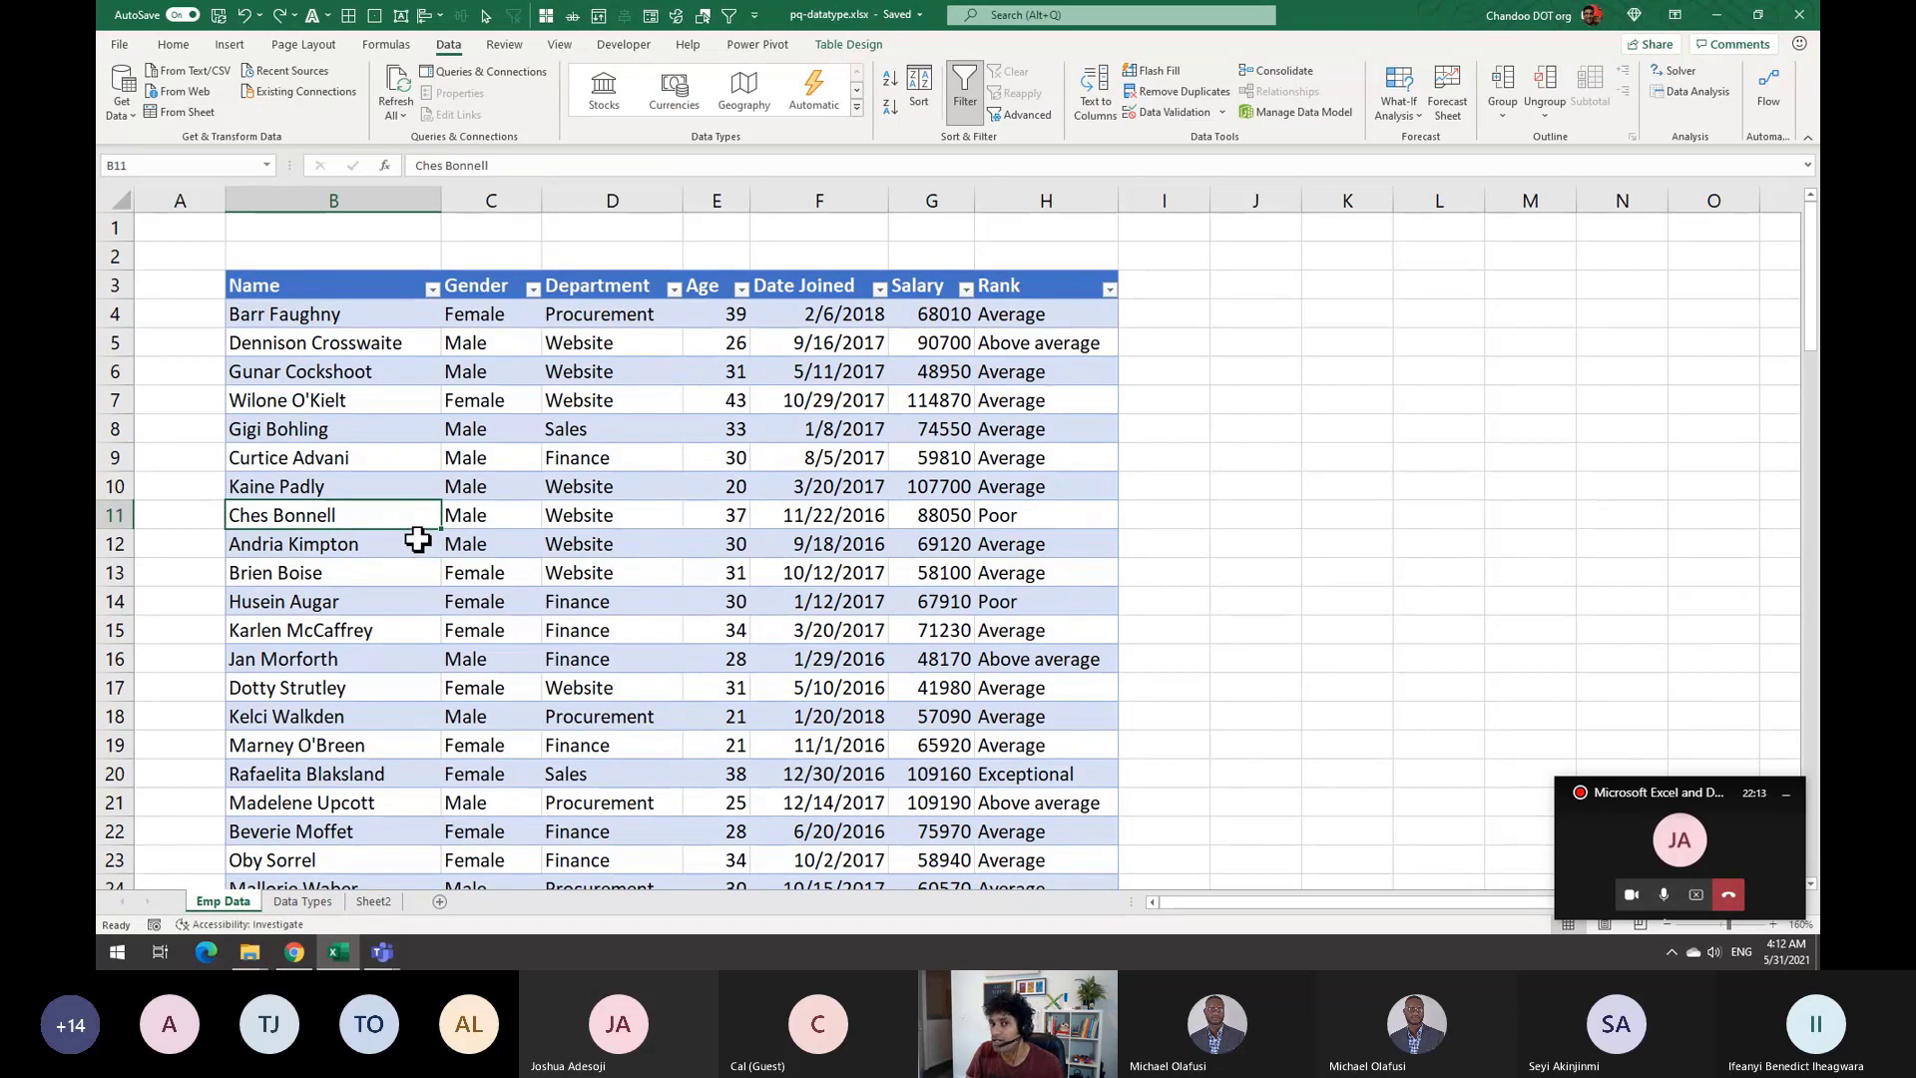
Inspect a record's department and join date, then load the employee table into Power Query
left_click(664, 516)
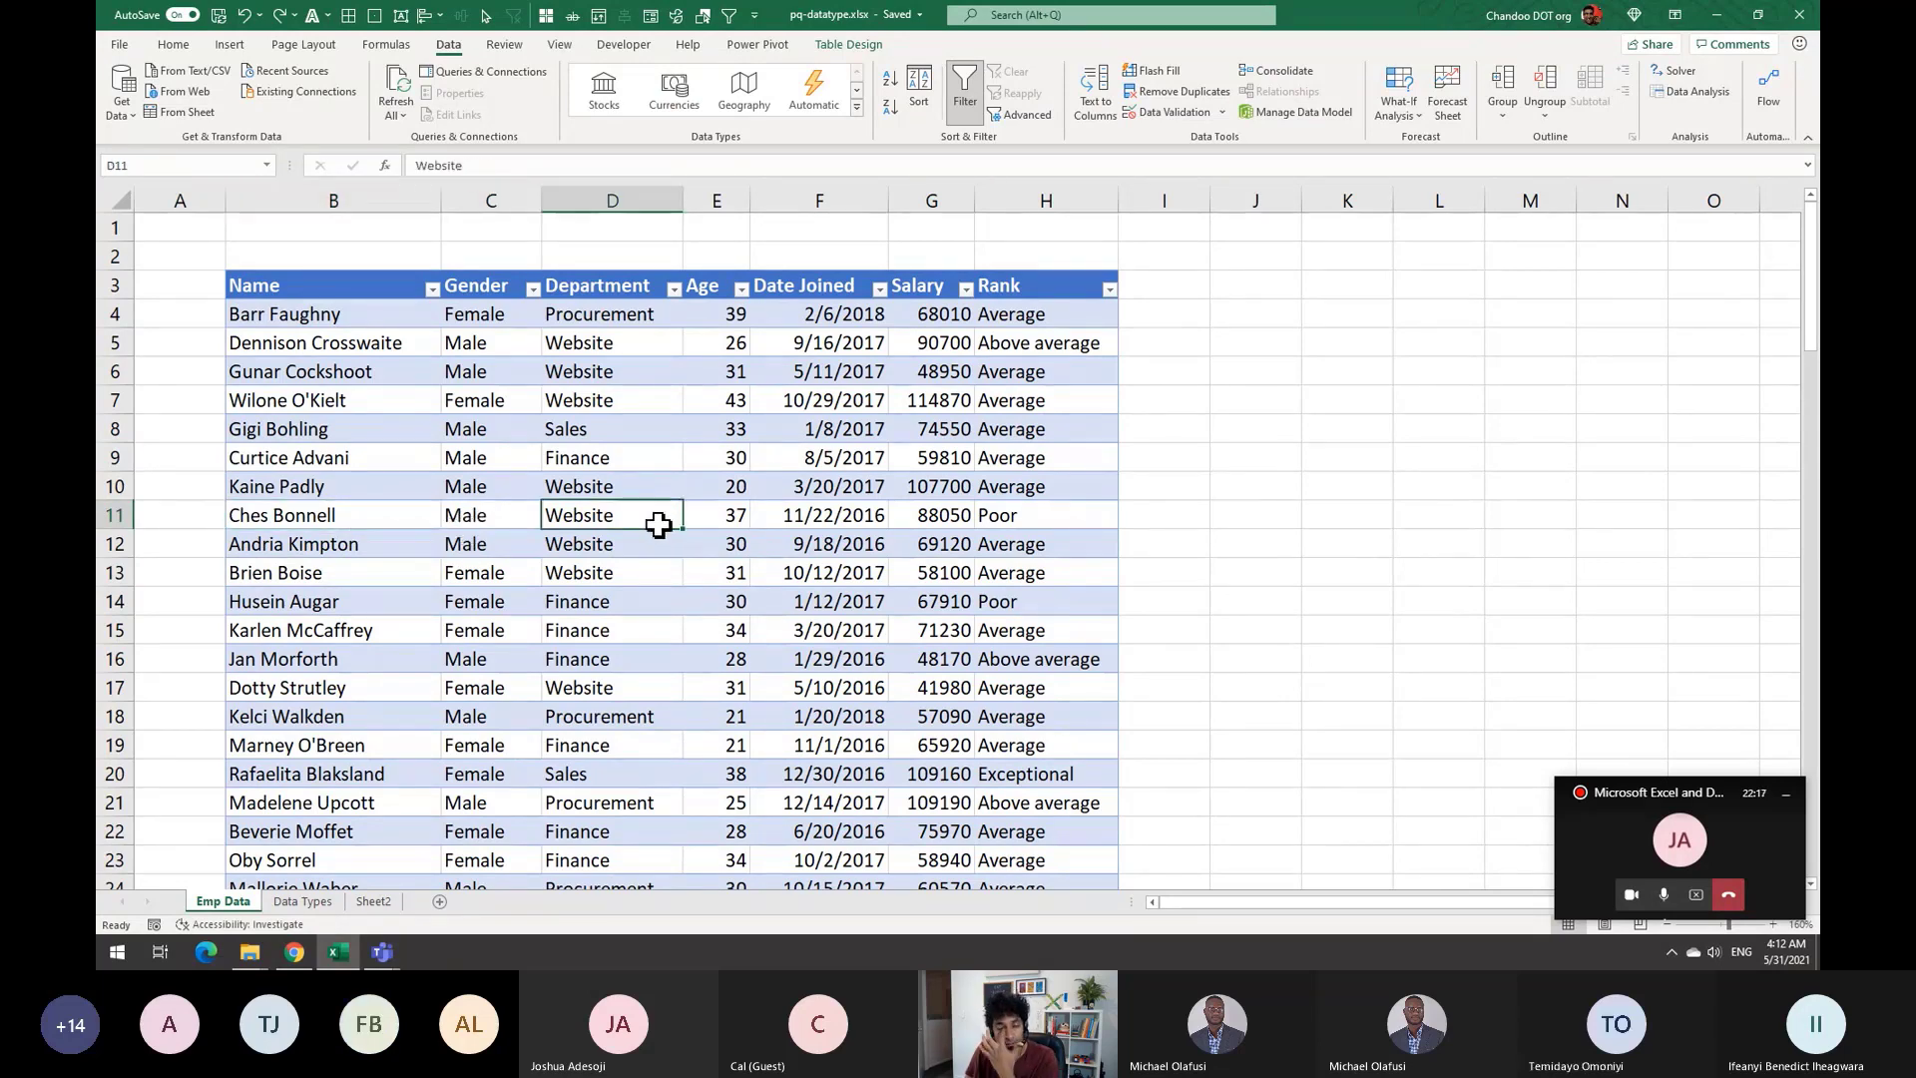
left_click(828, 514)
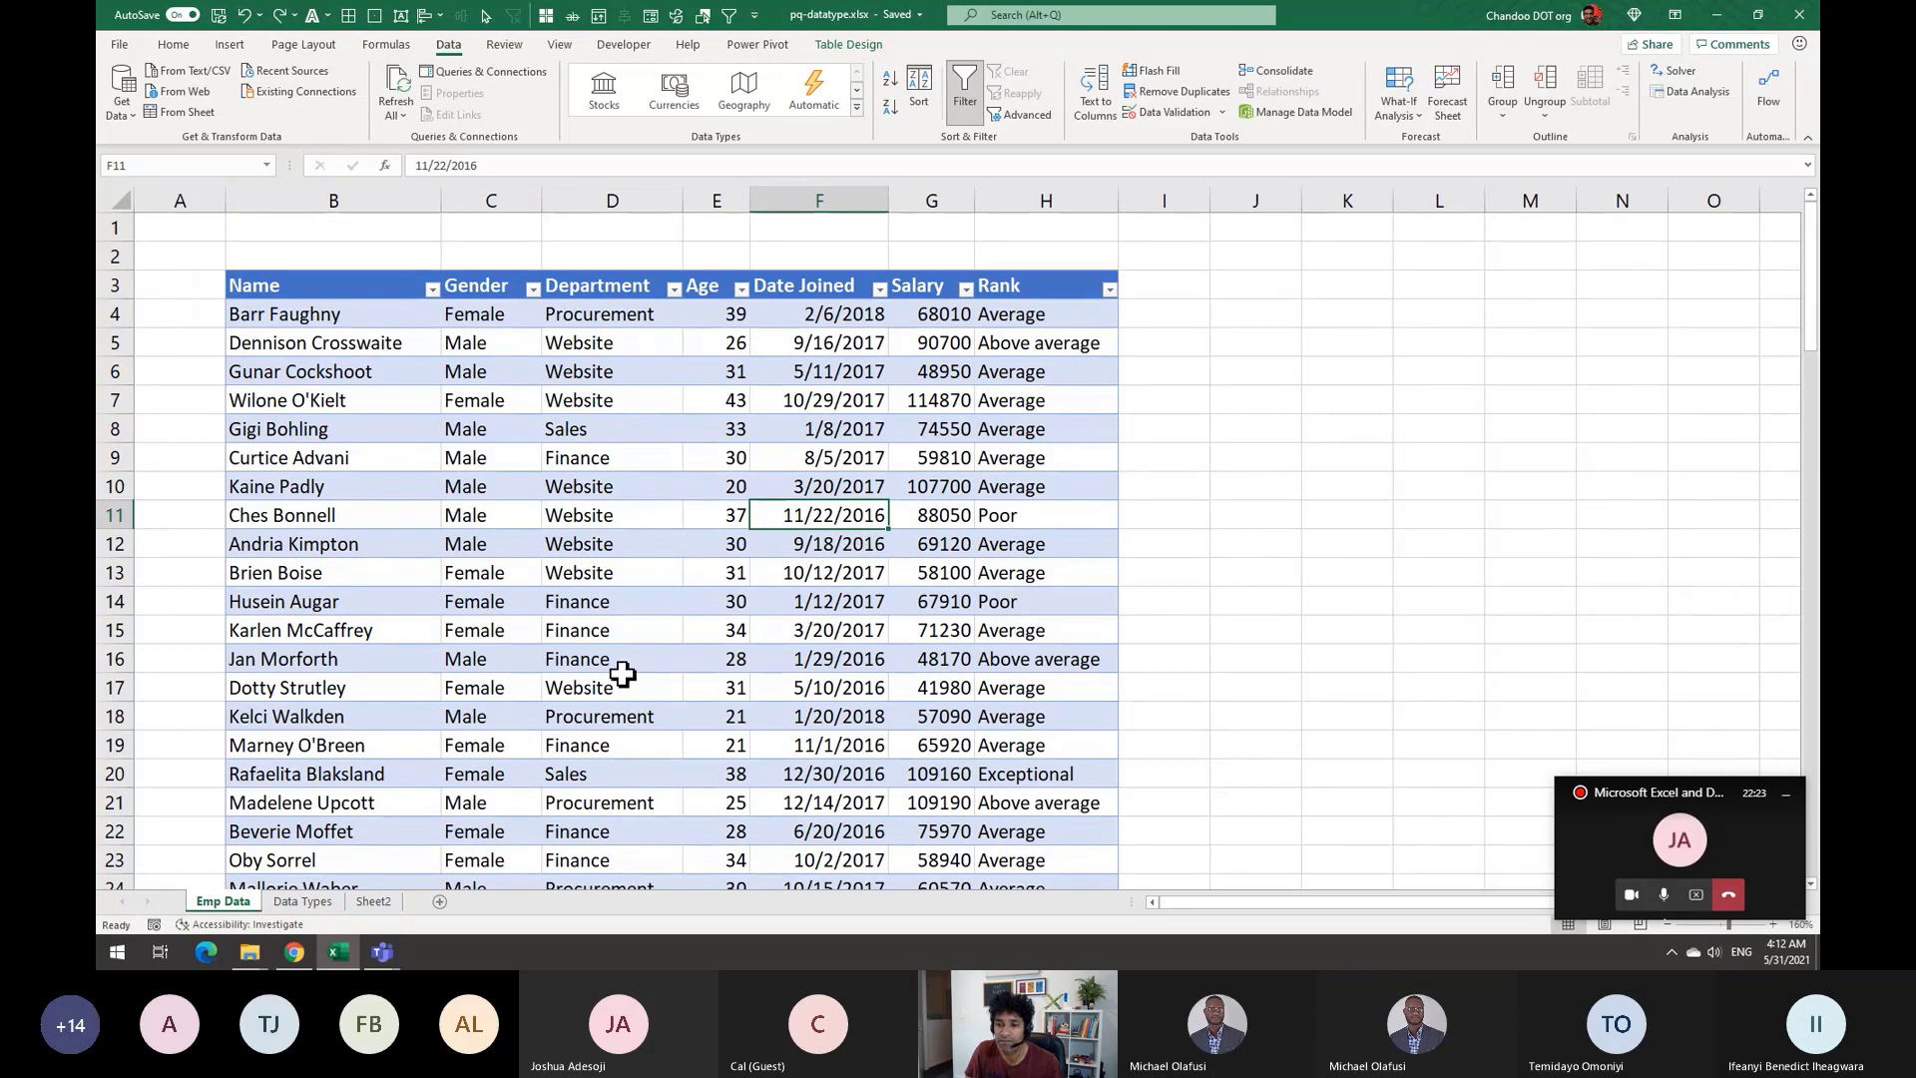
left_click(399, 429)
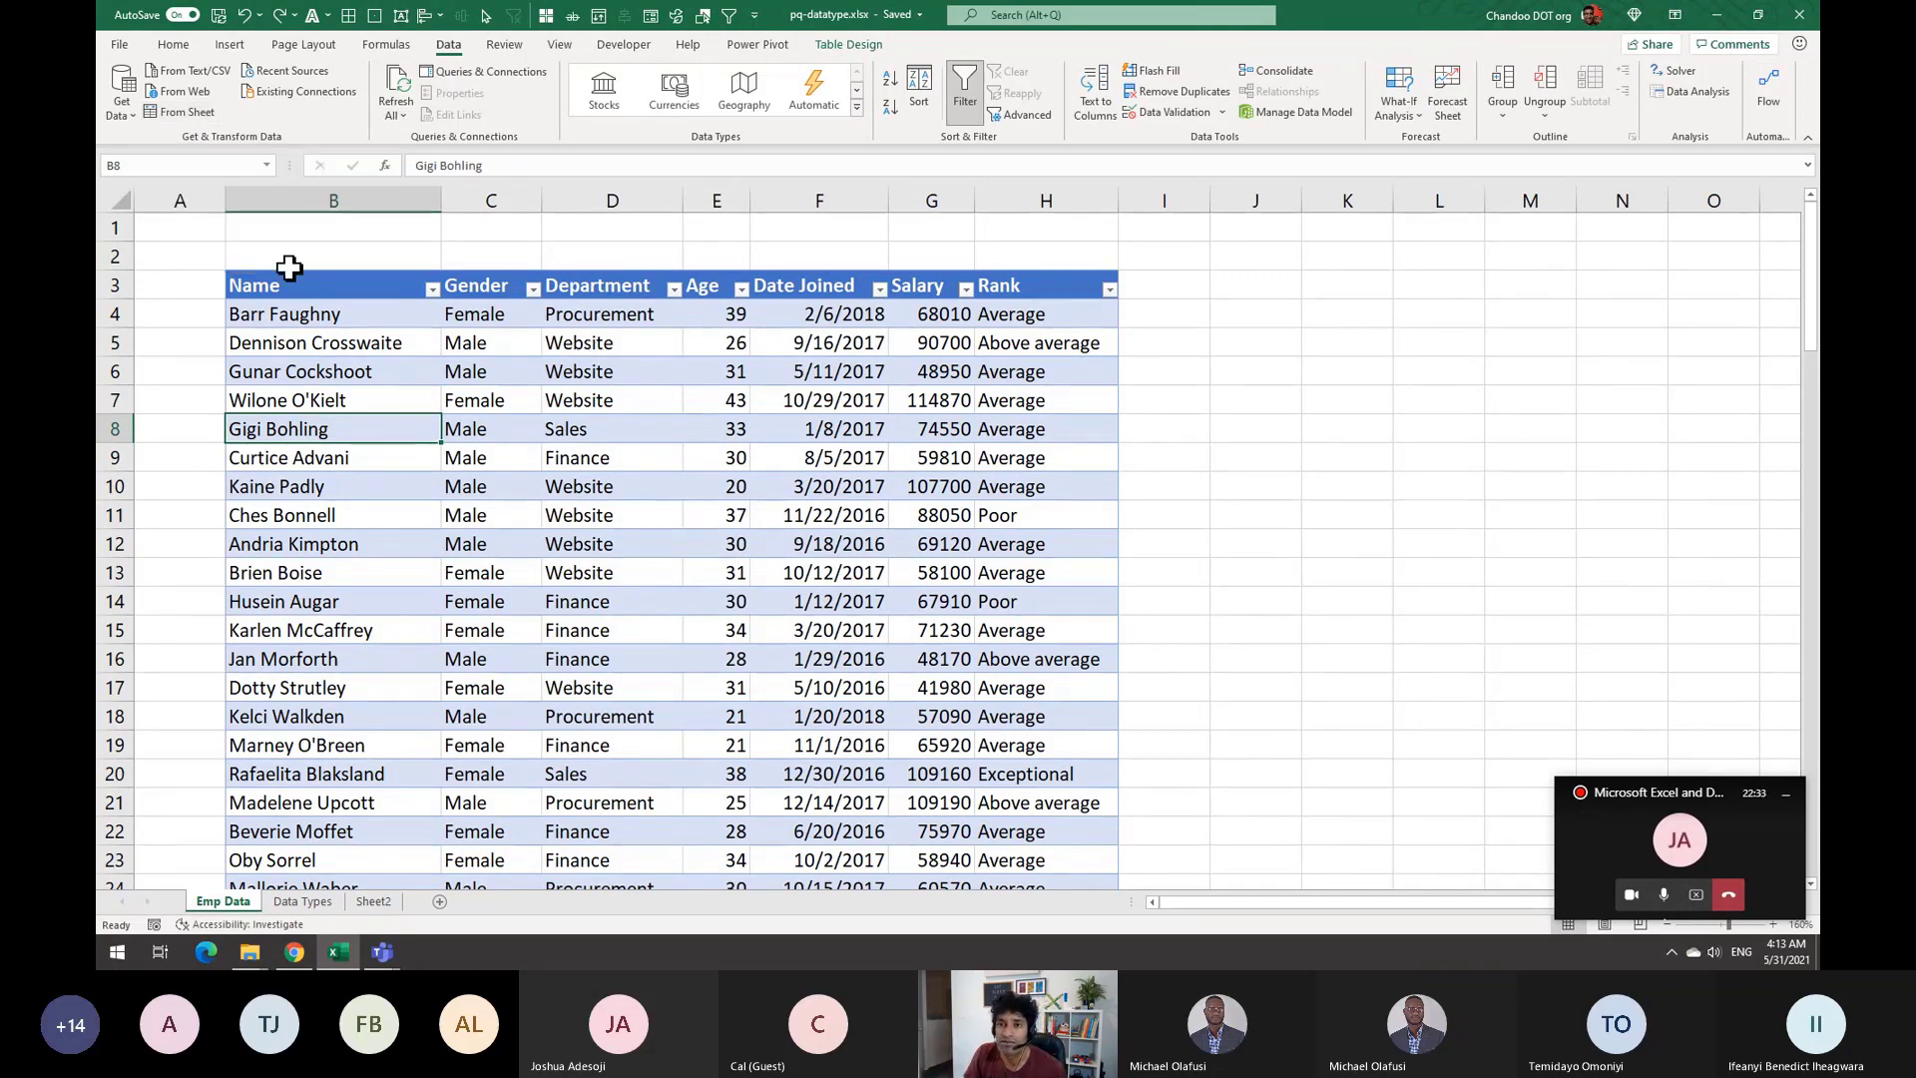
left_click(188, 111)
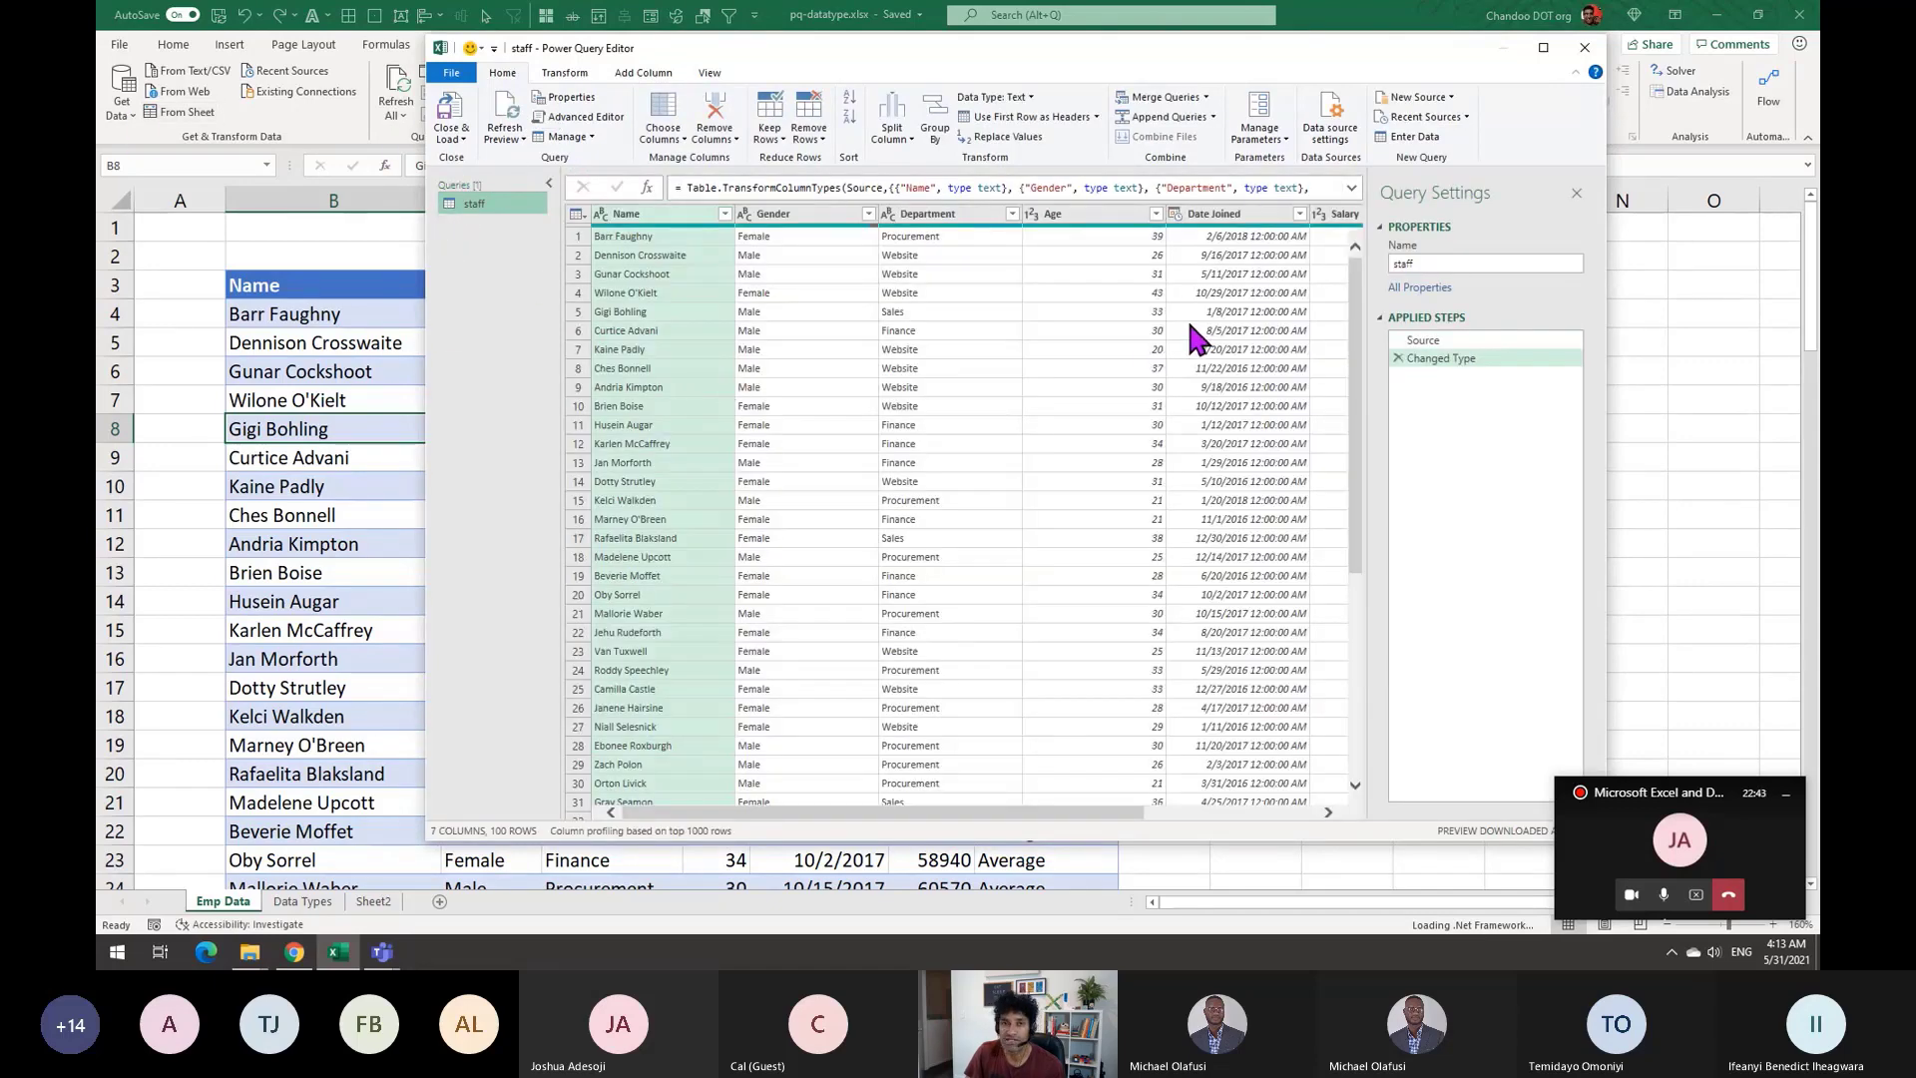
Load the employee table into Power Query as the staff query and select all seven columns, Name to Rank
left_click_drag(1137, 812, 1305, 798)
left_click_drag(1048, 812, 871, 813)
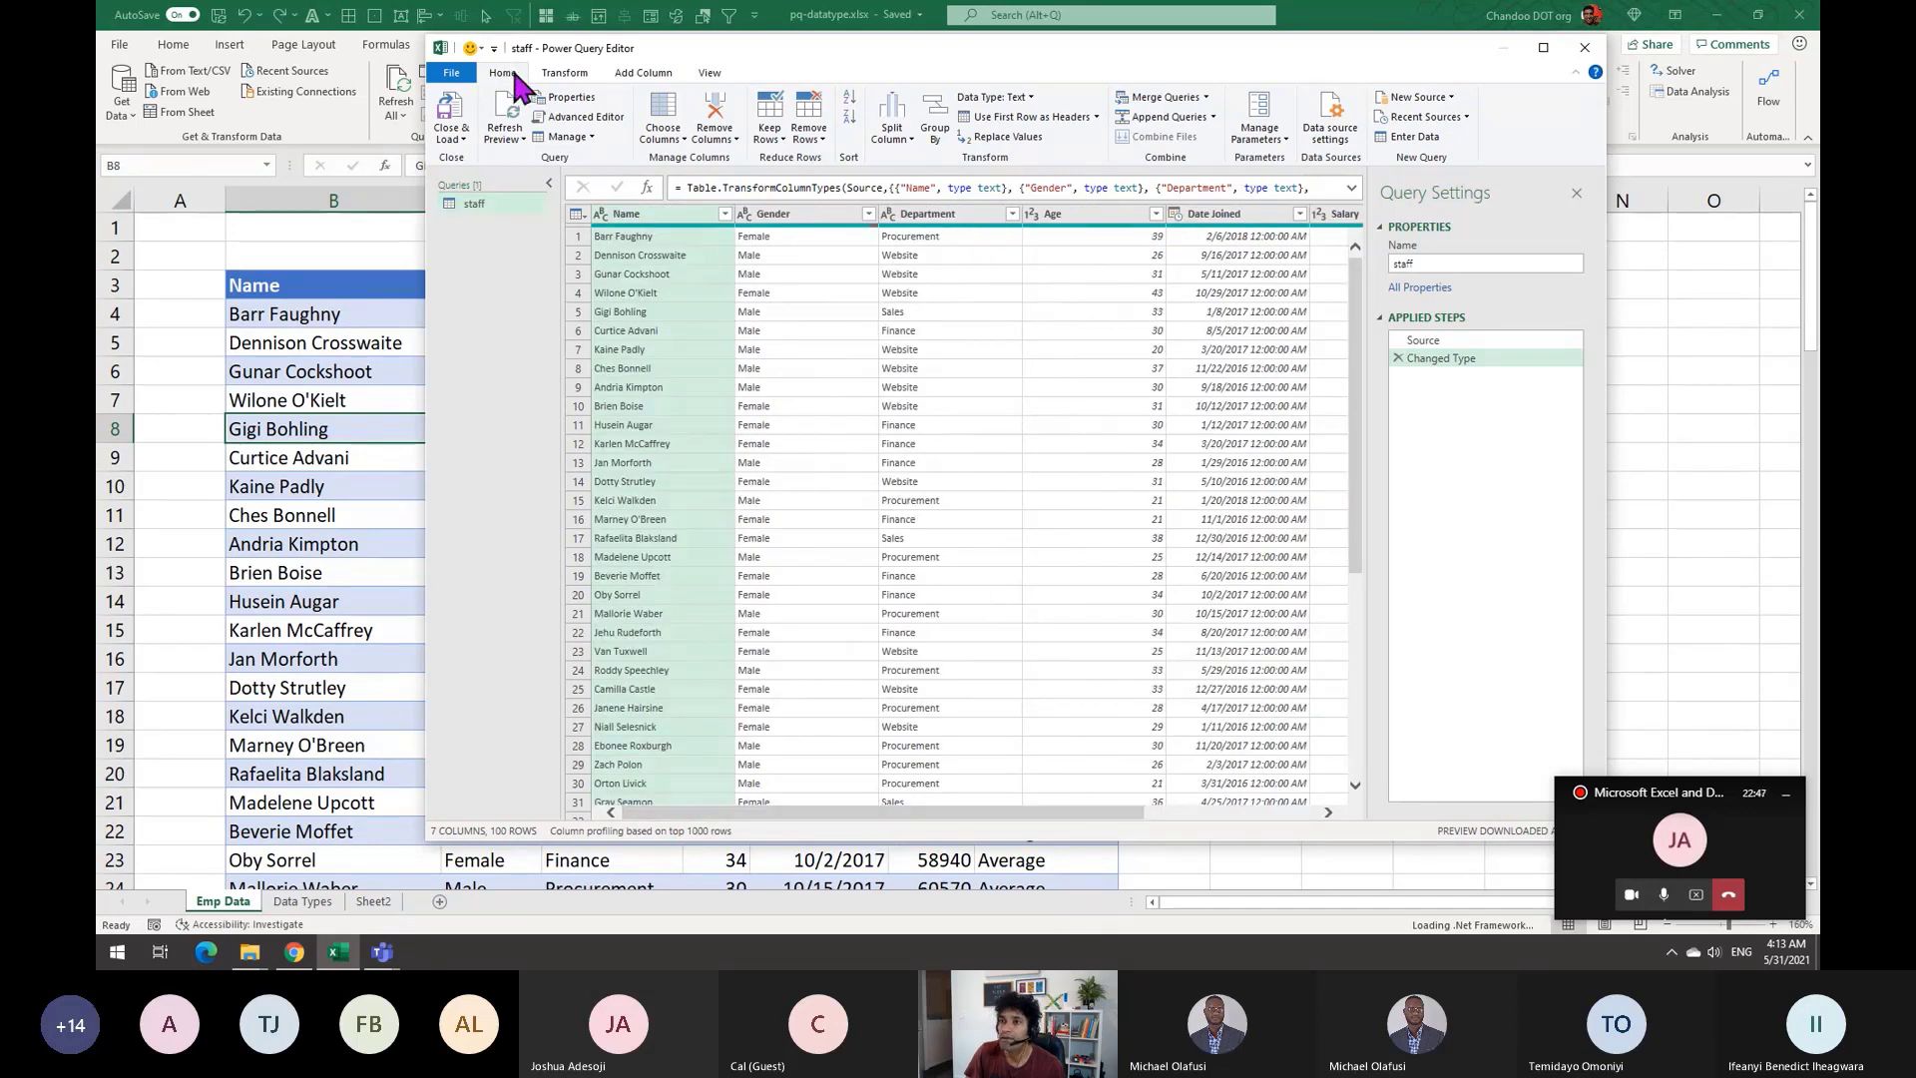
left_click(565, 72)
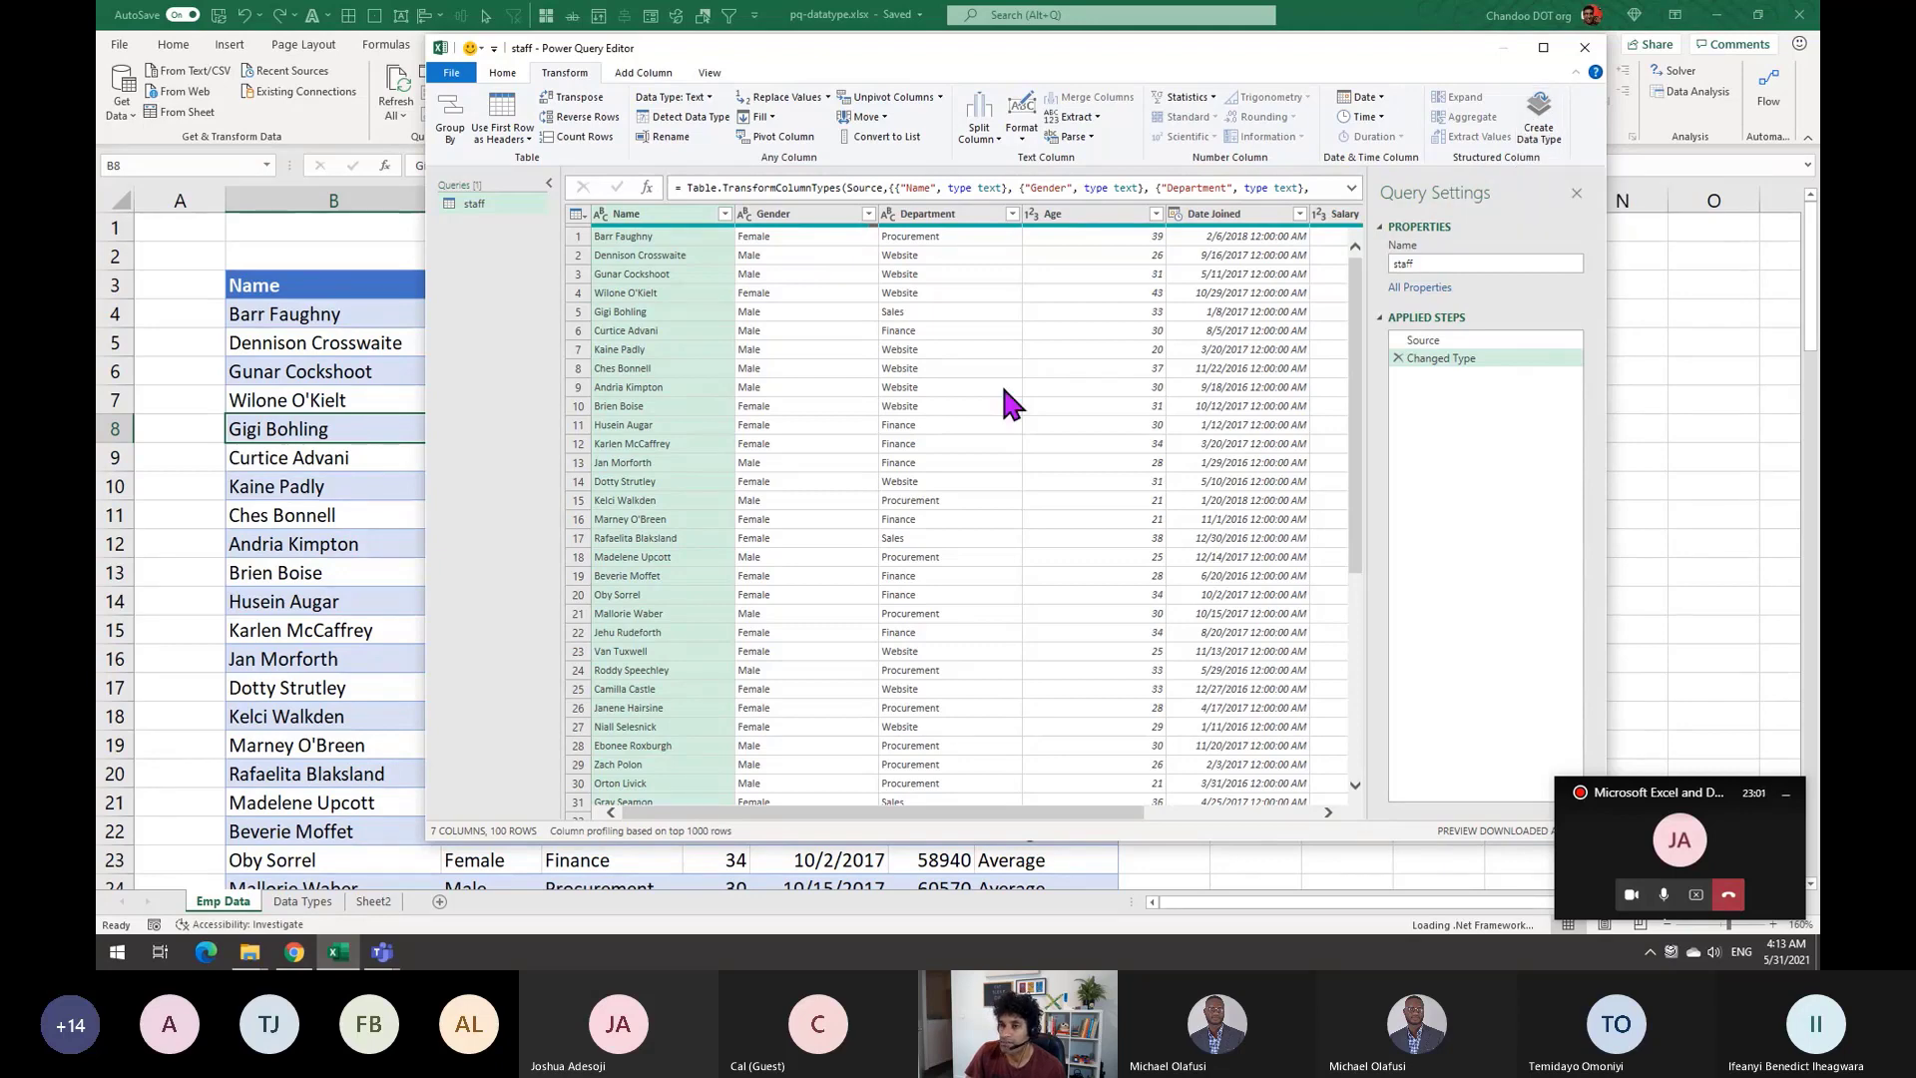
left_click_drag(1104, 816, 1282, 813)
left_click(1292, 215, "shift")
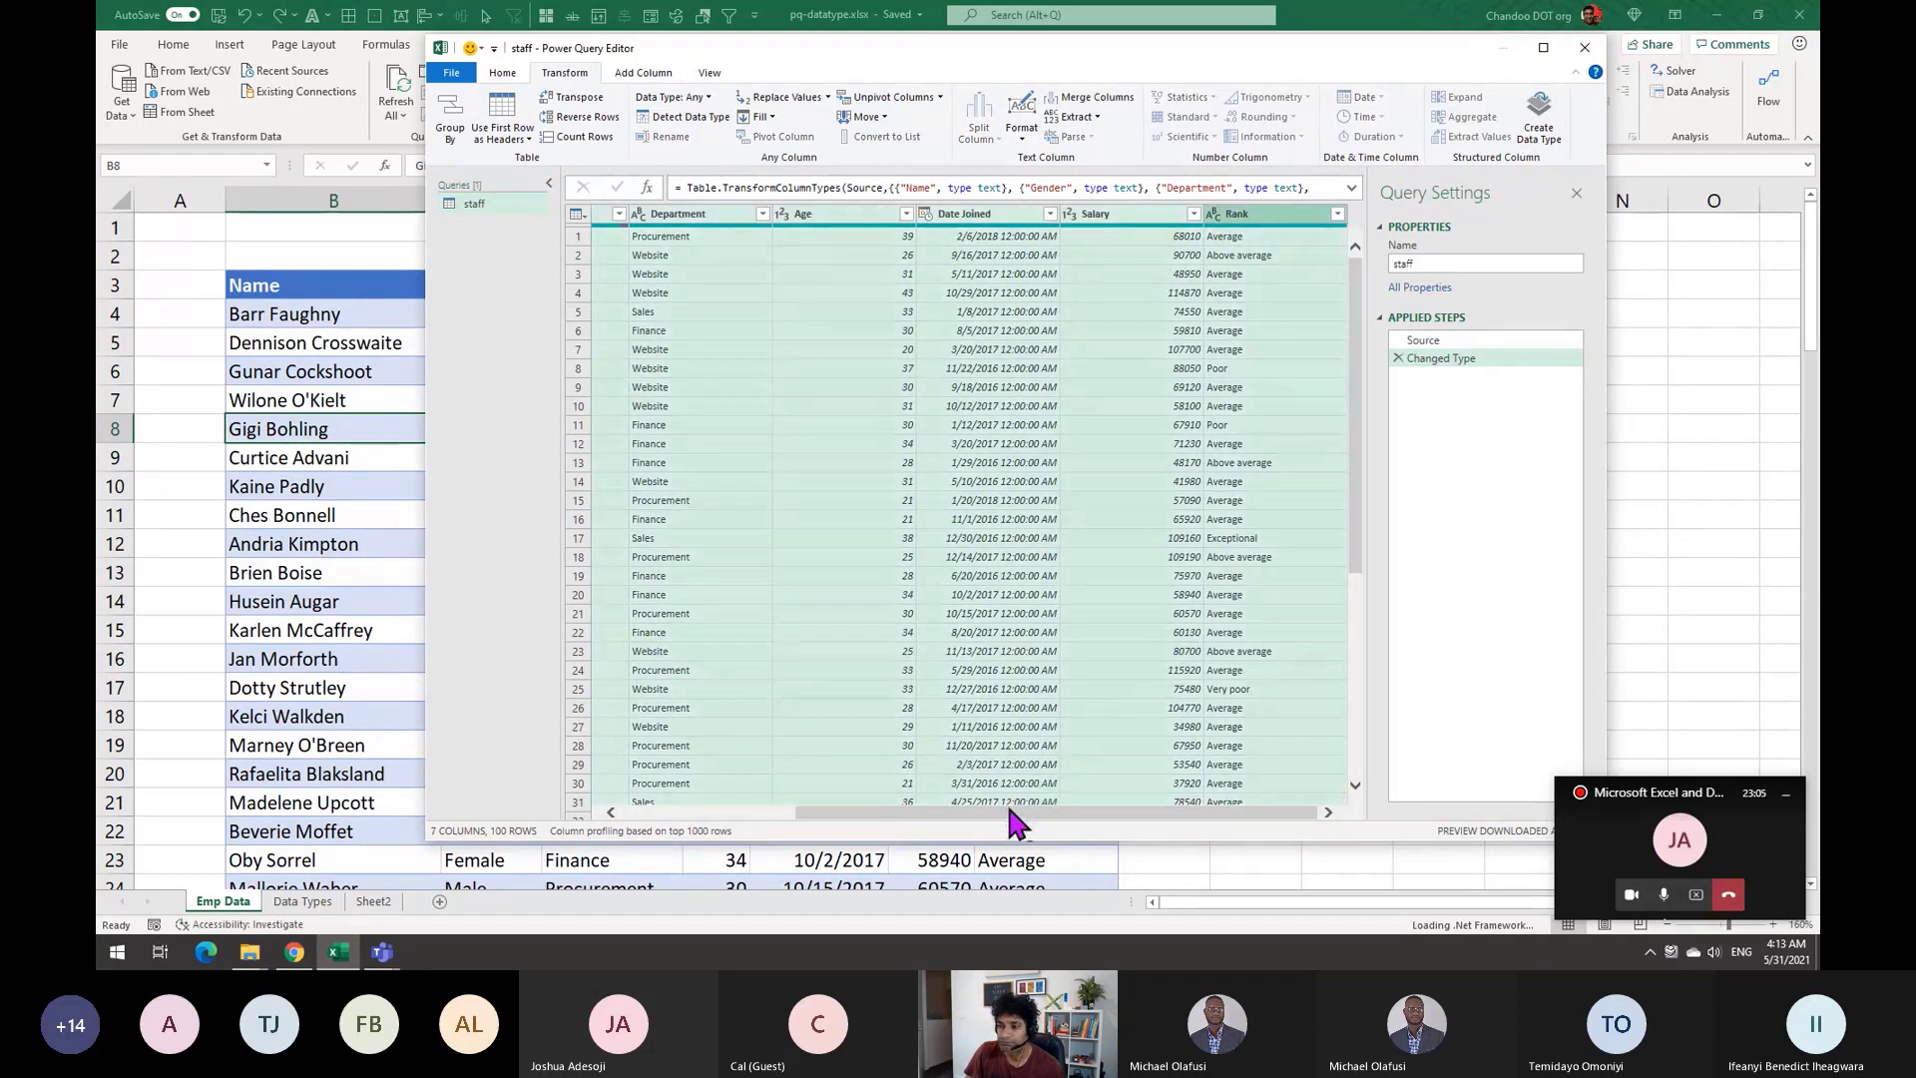
left_click_drag(1086, 812, 735, 816)
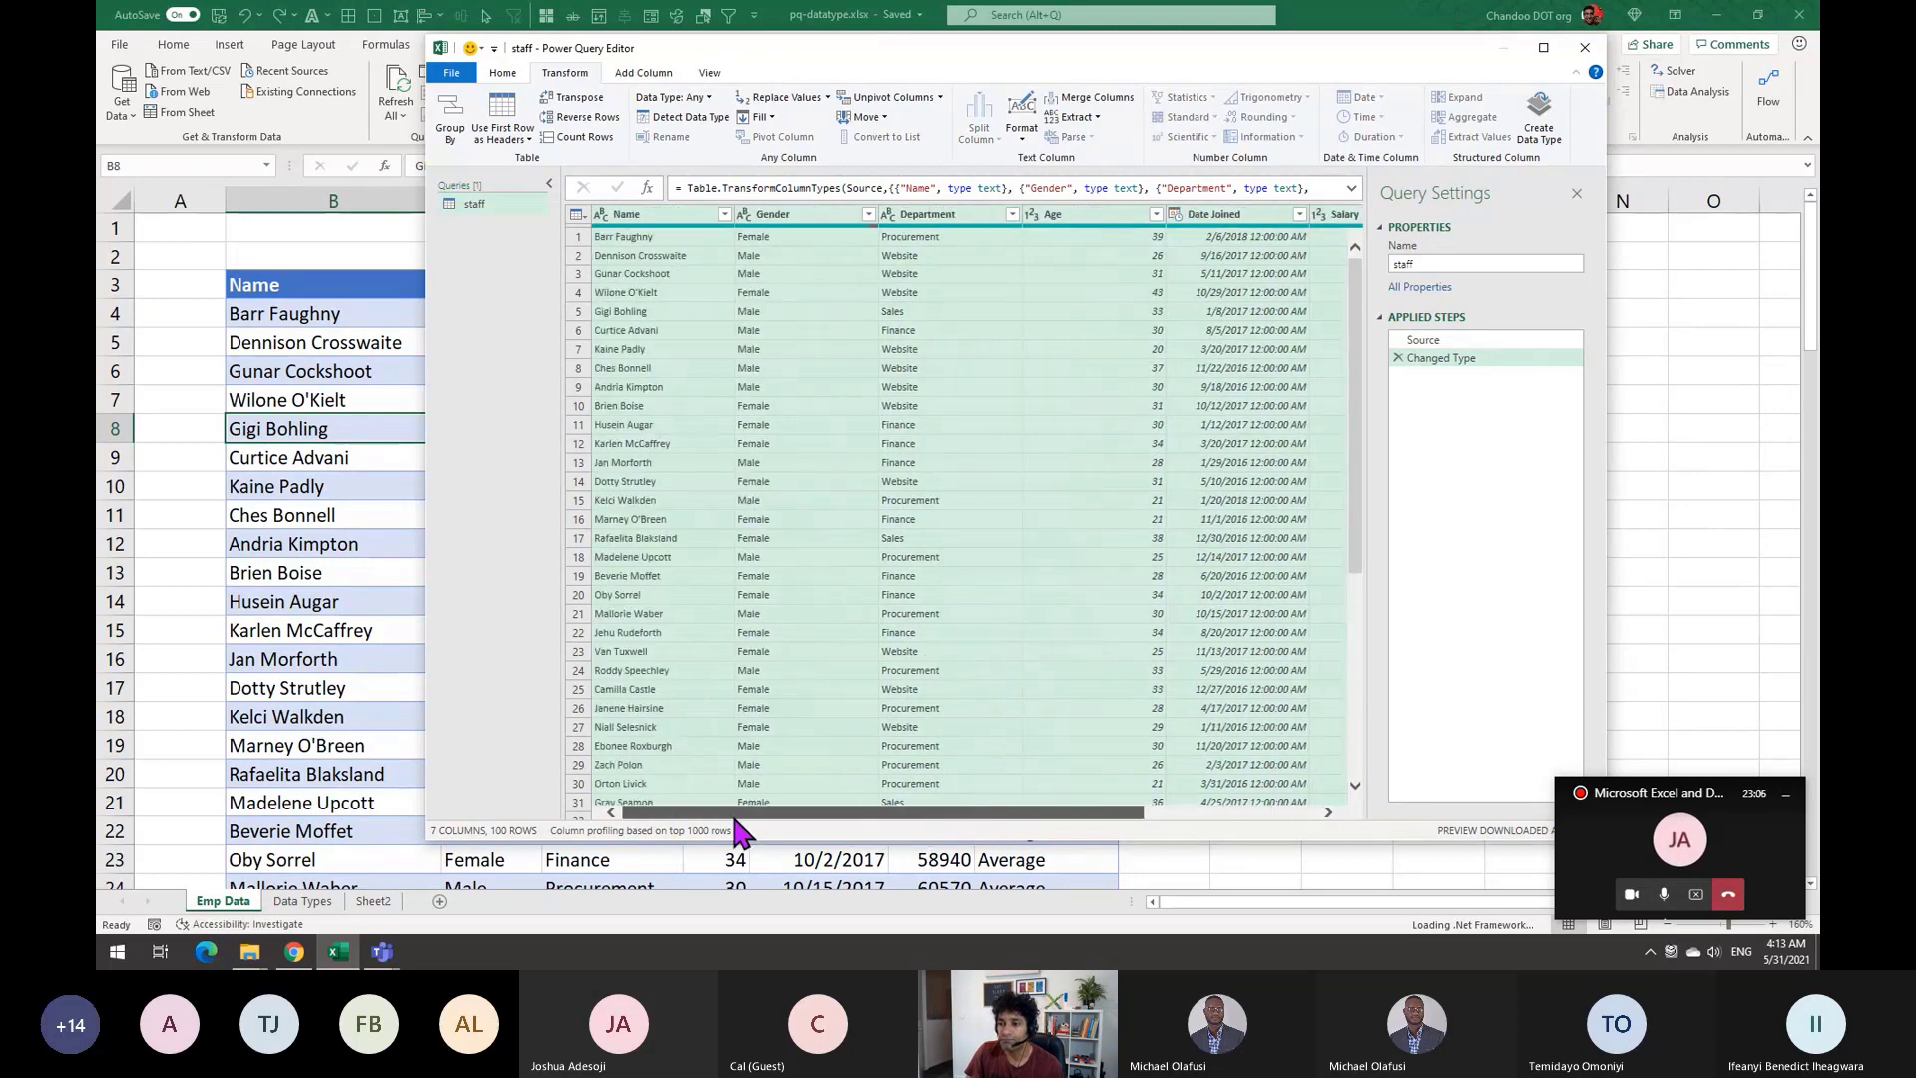
Create a Basic data type from all seven staff columns, with Name as the display column
left_click(1553, 140)
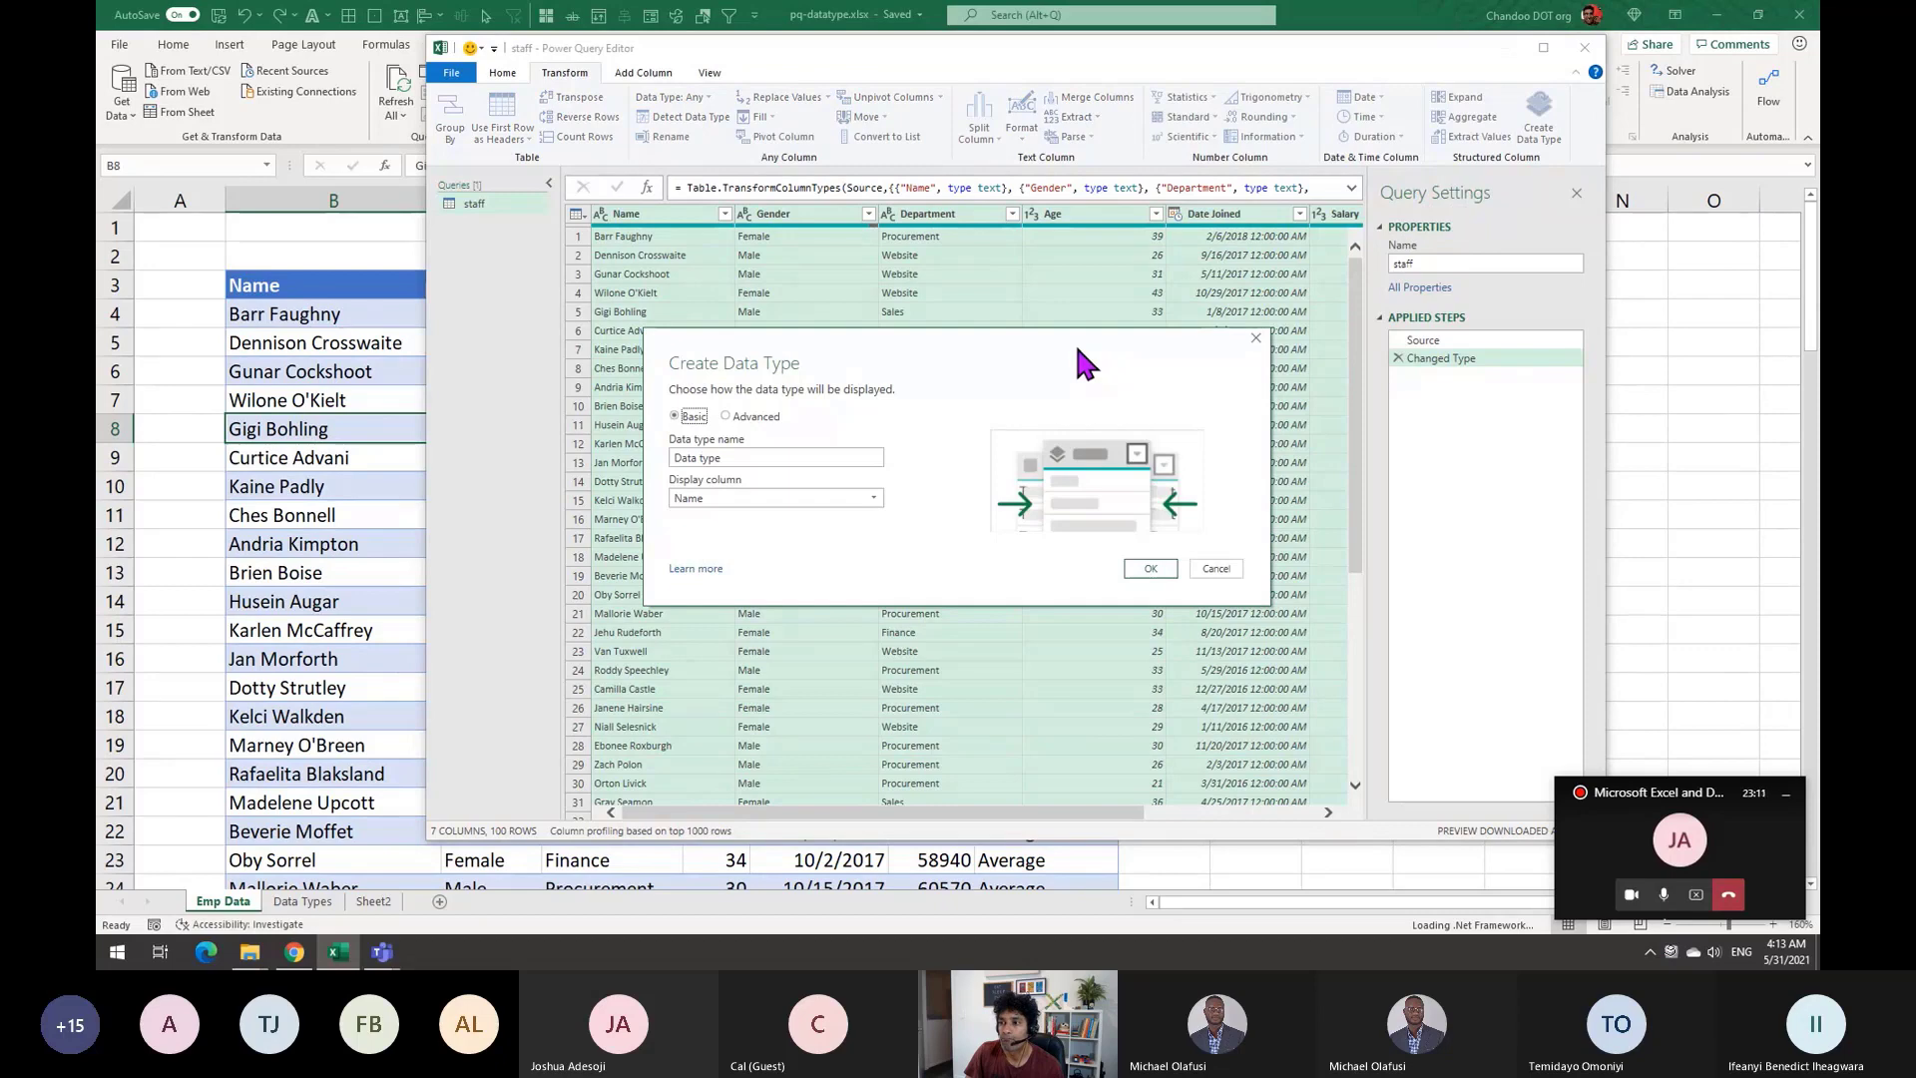
left_click_drag(1076, 348, 1046, 198)
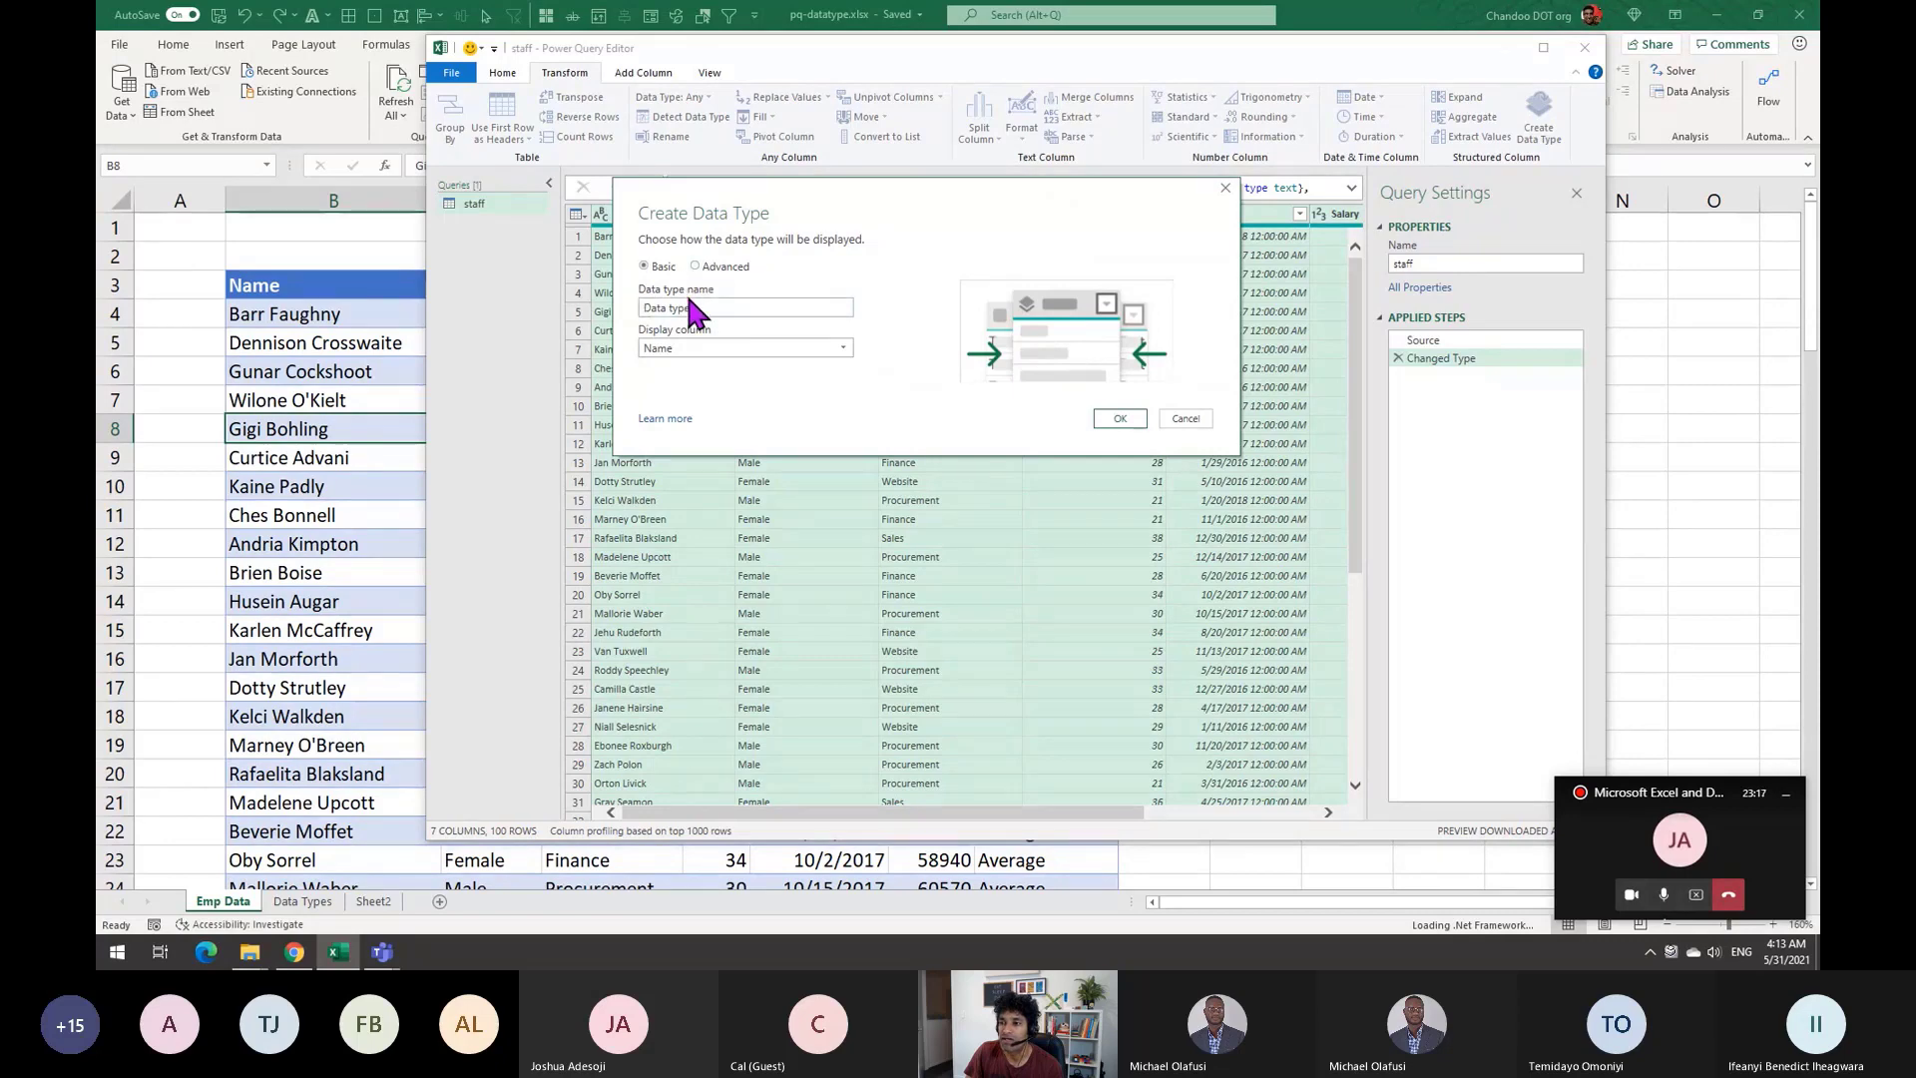
left_click(686, 347)
left_click(687, 349)
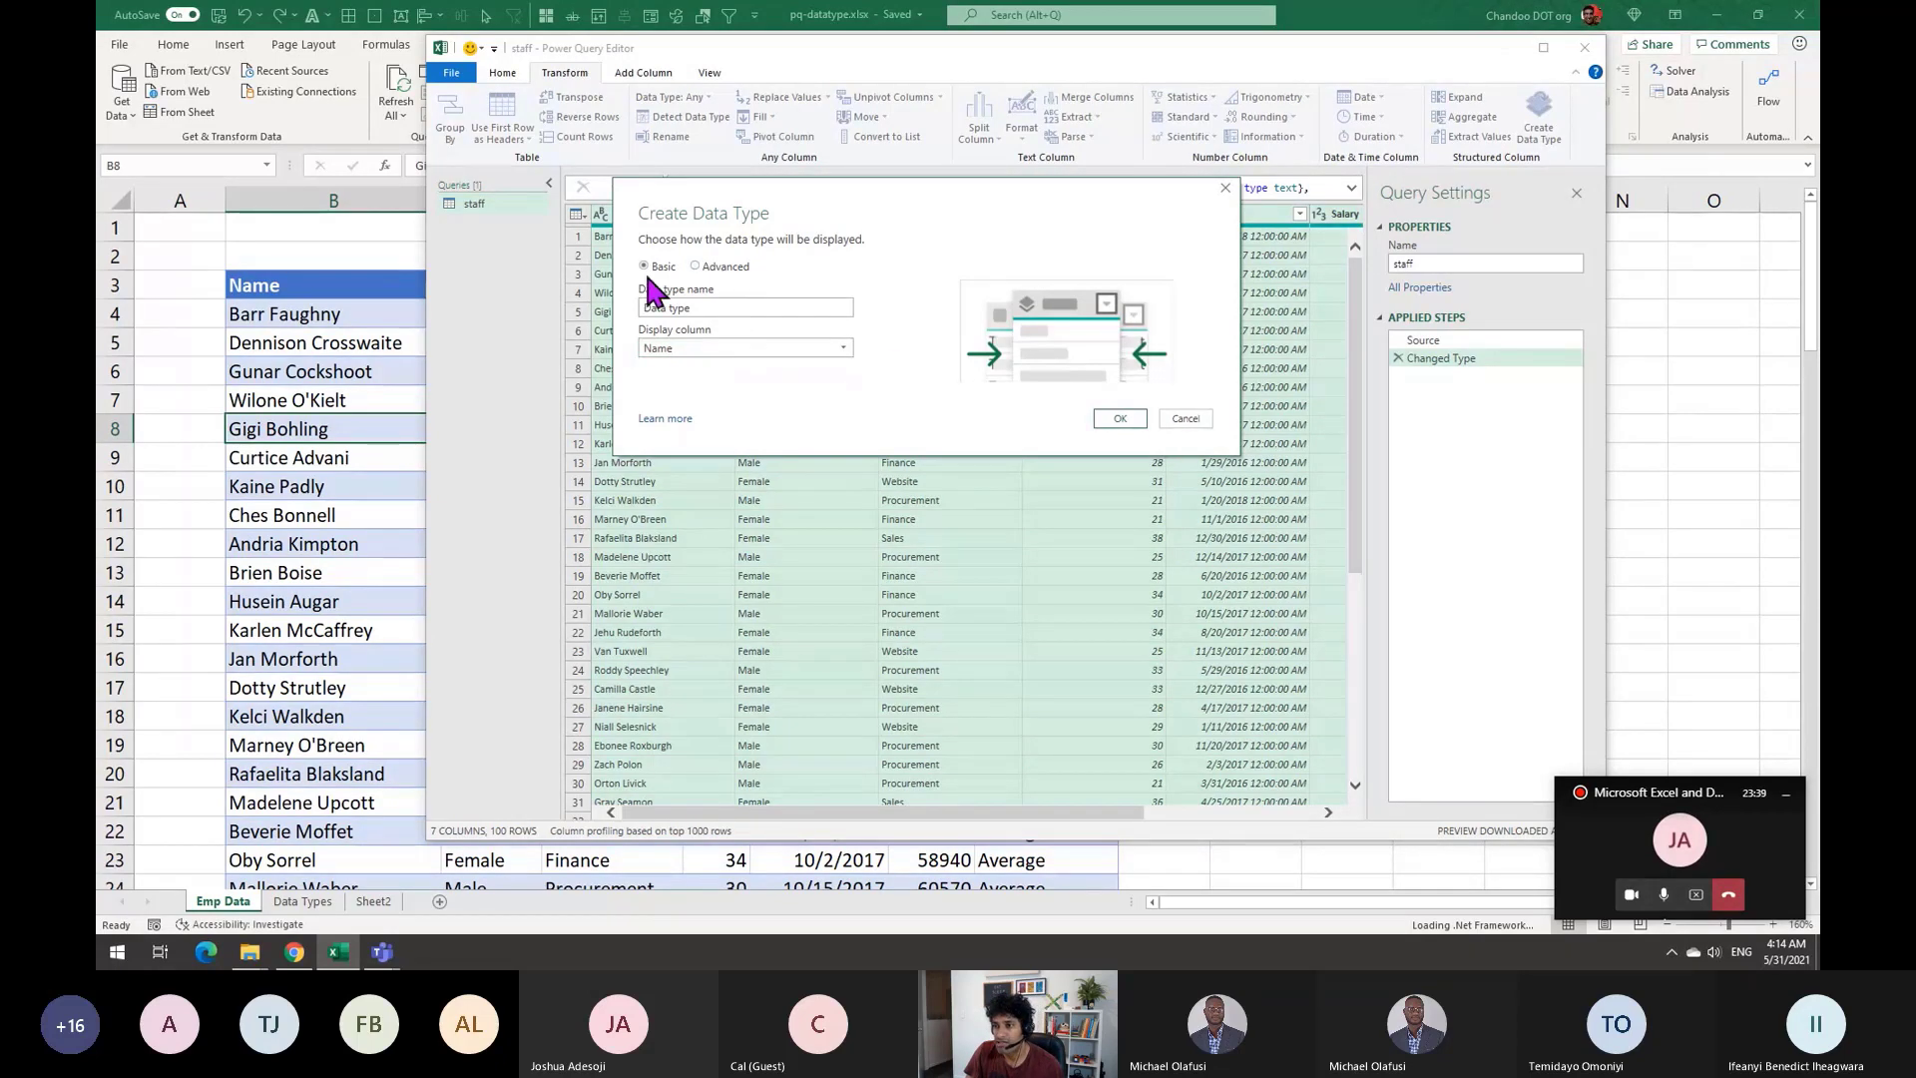
left_click(1112, 415)
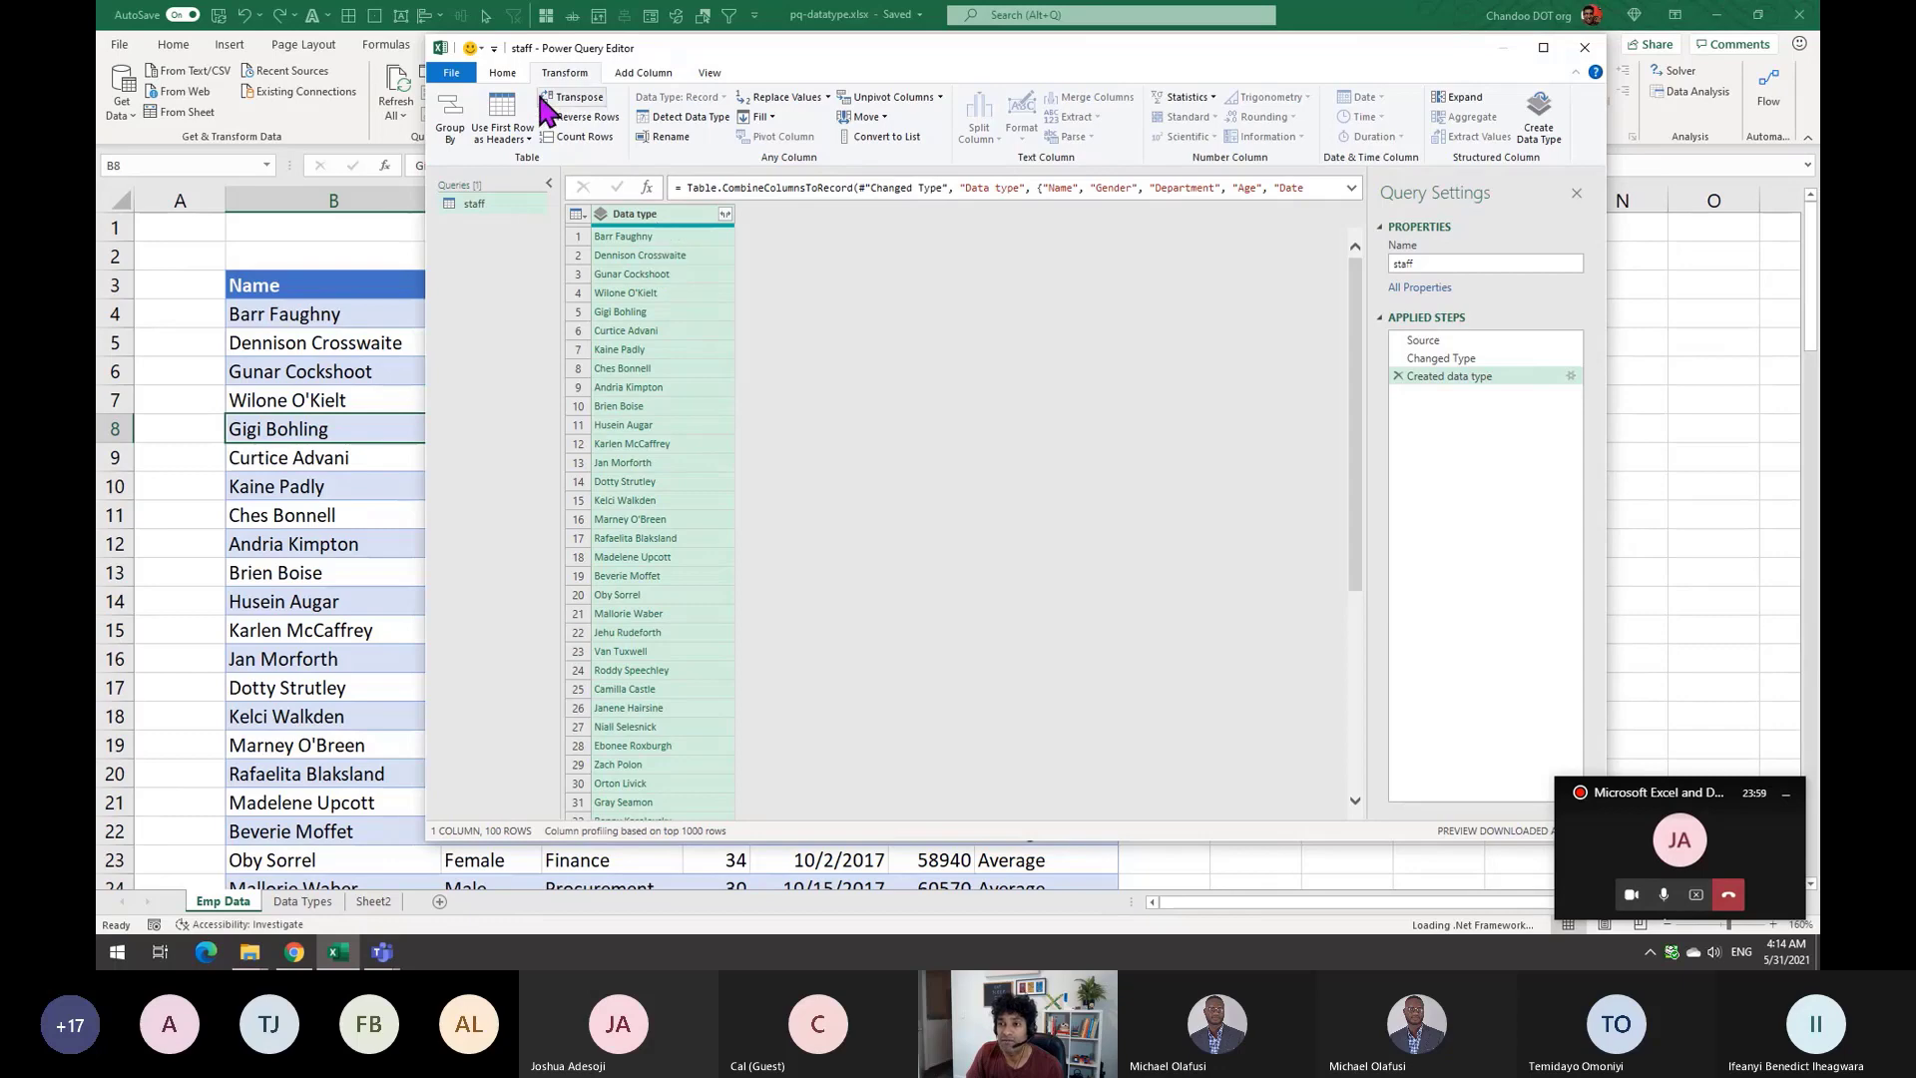
Close & Load the staff query to a new staff sheet, then select data type cell A2 and B2
left_click(502, 72)
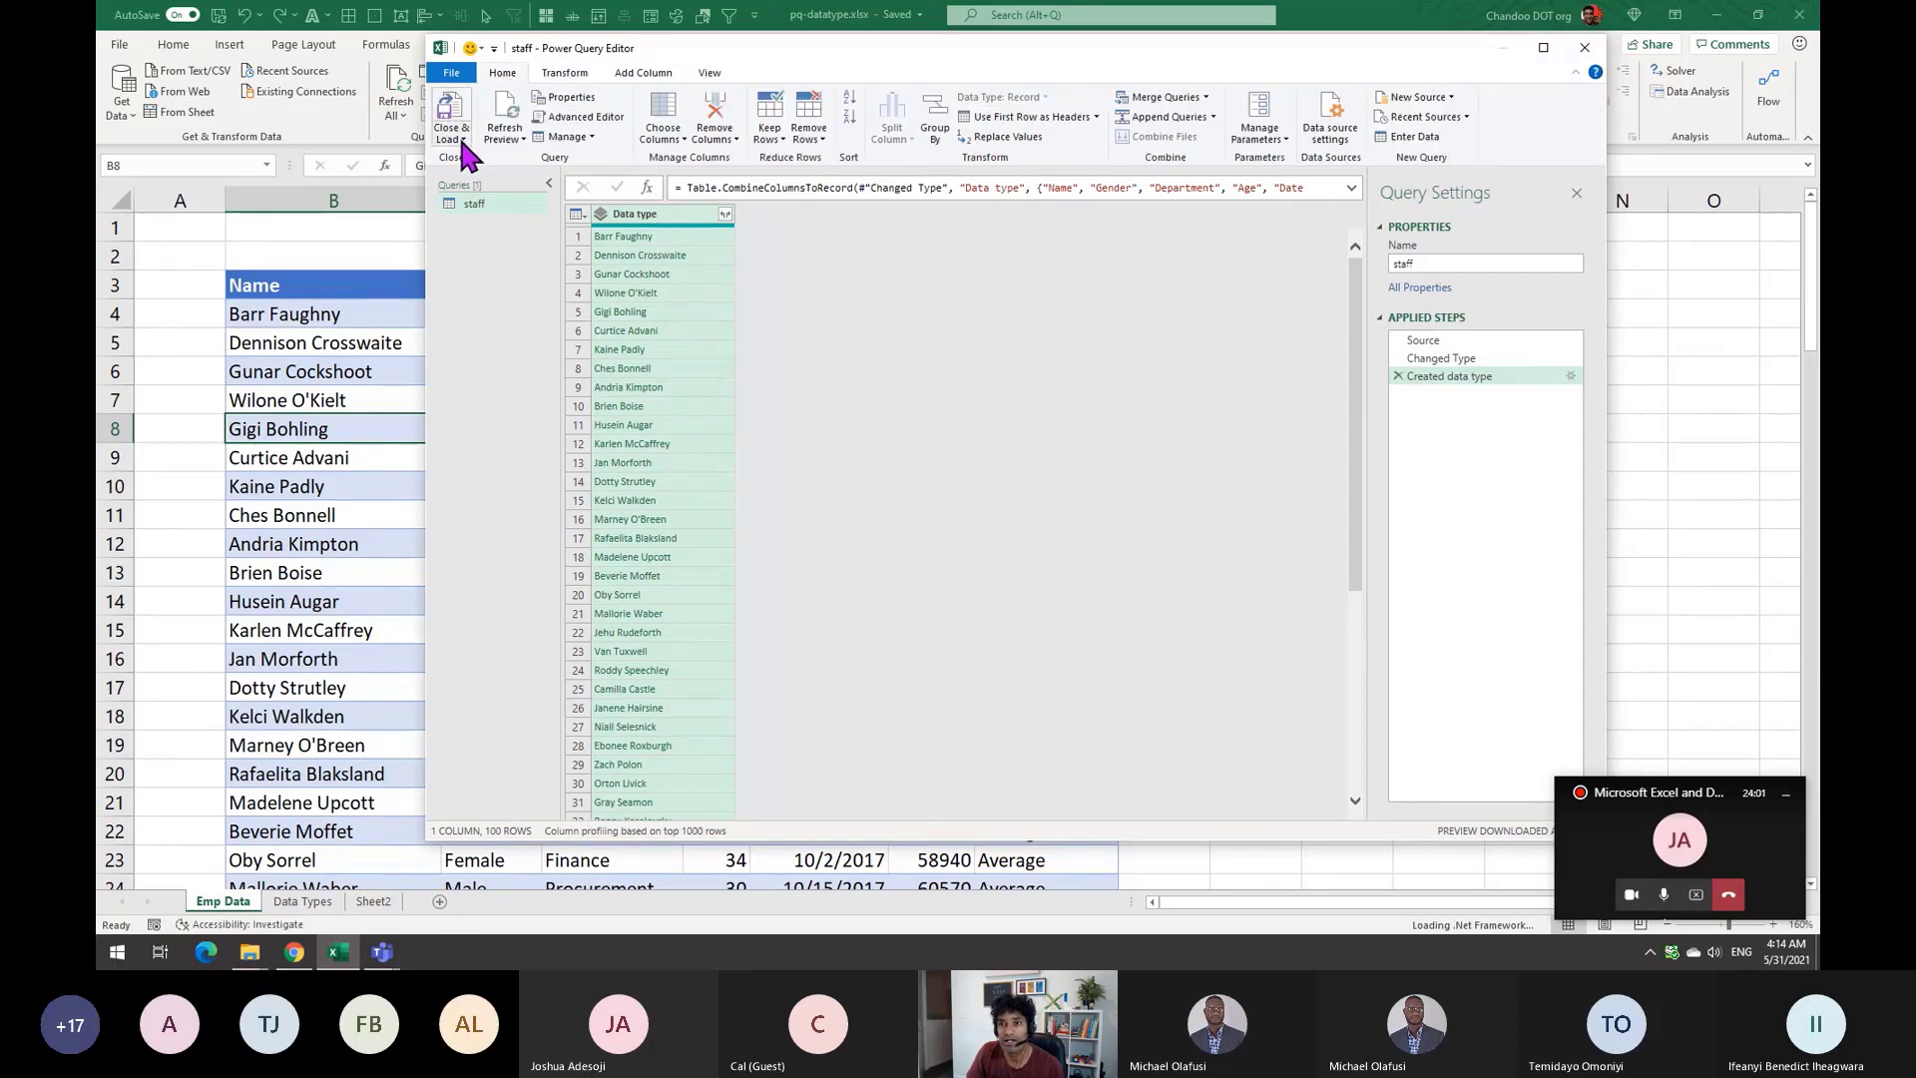
left_click(457, 104)
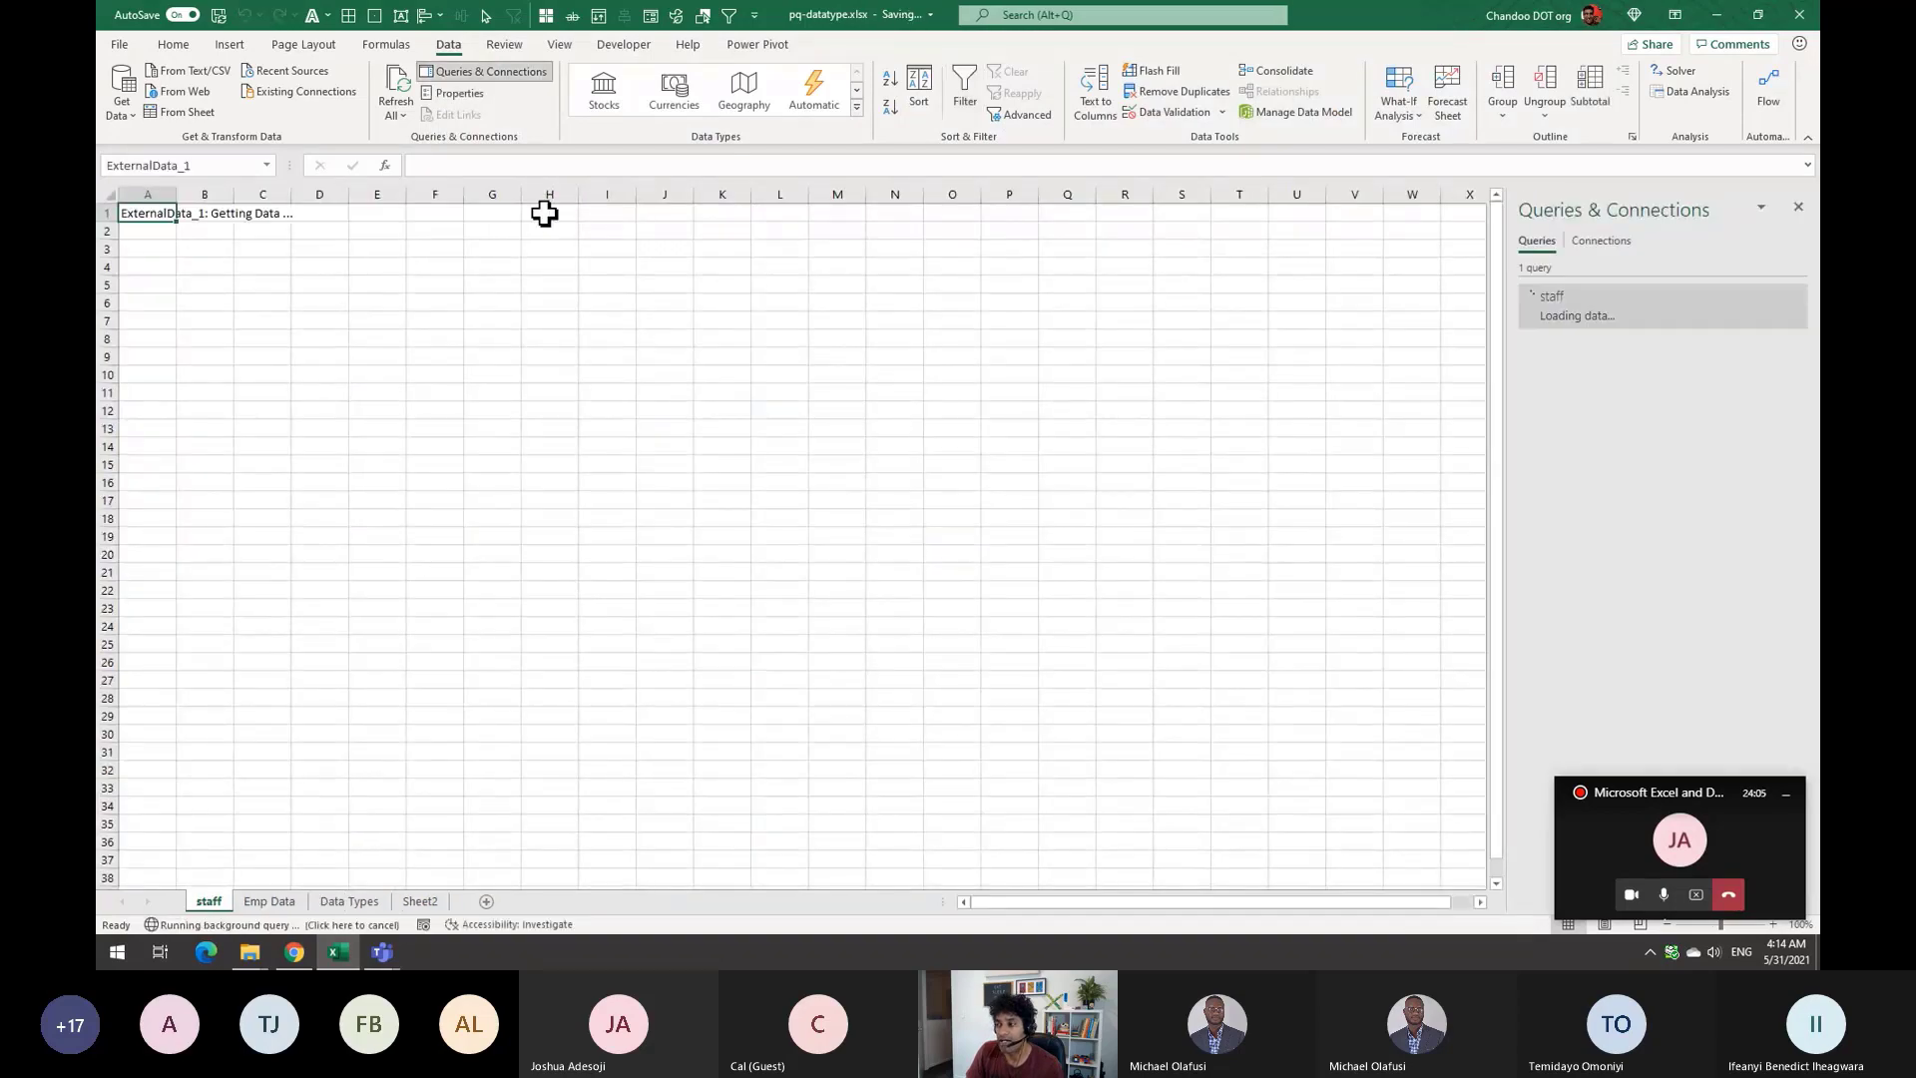
left_click(410, 285)
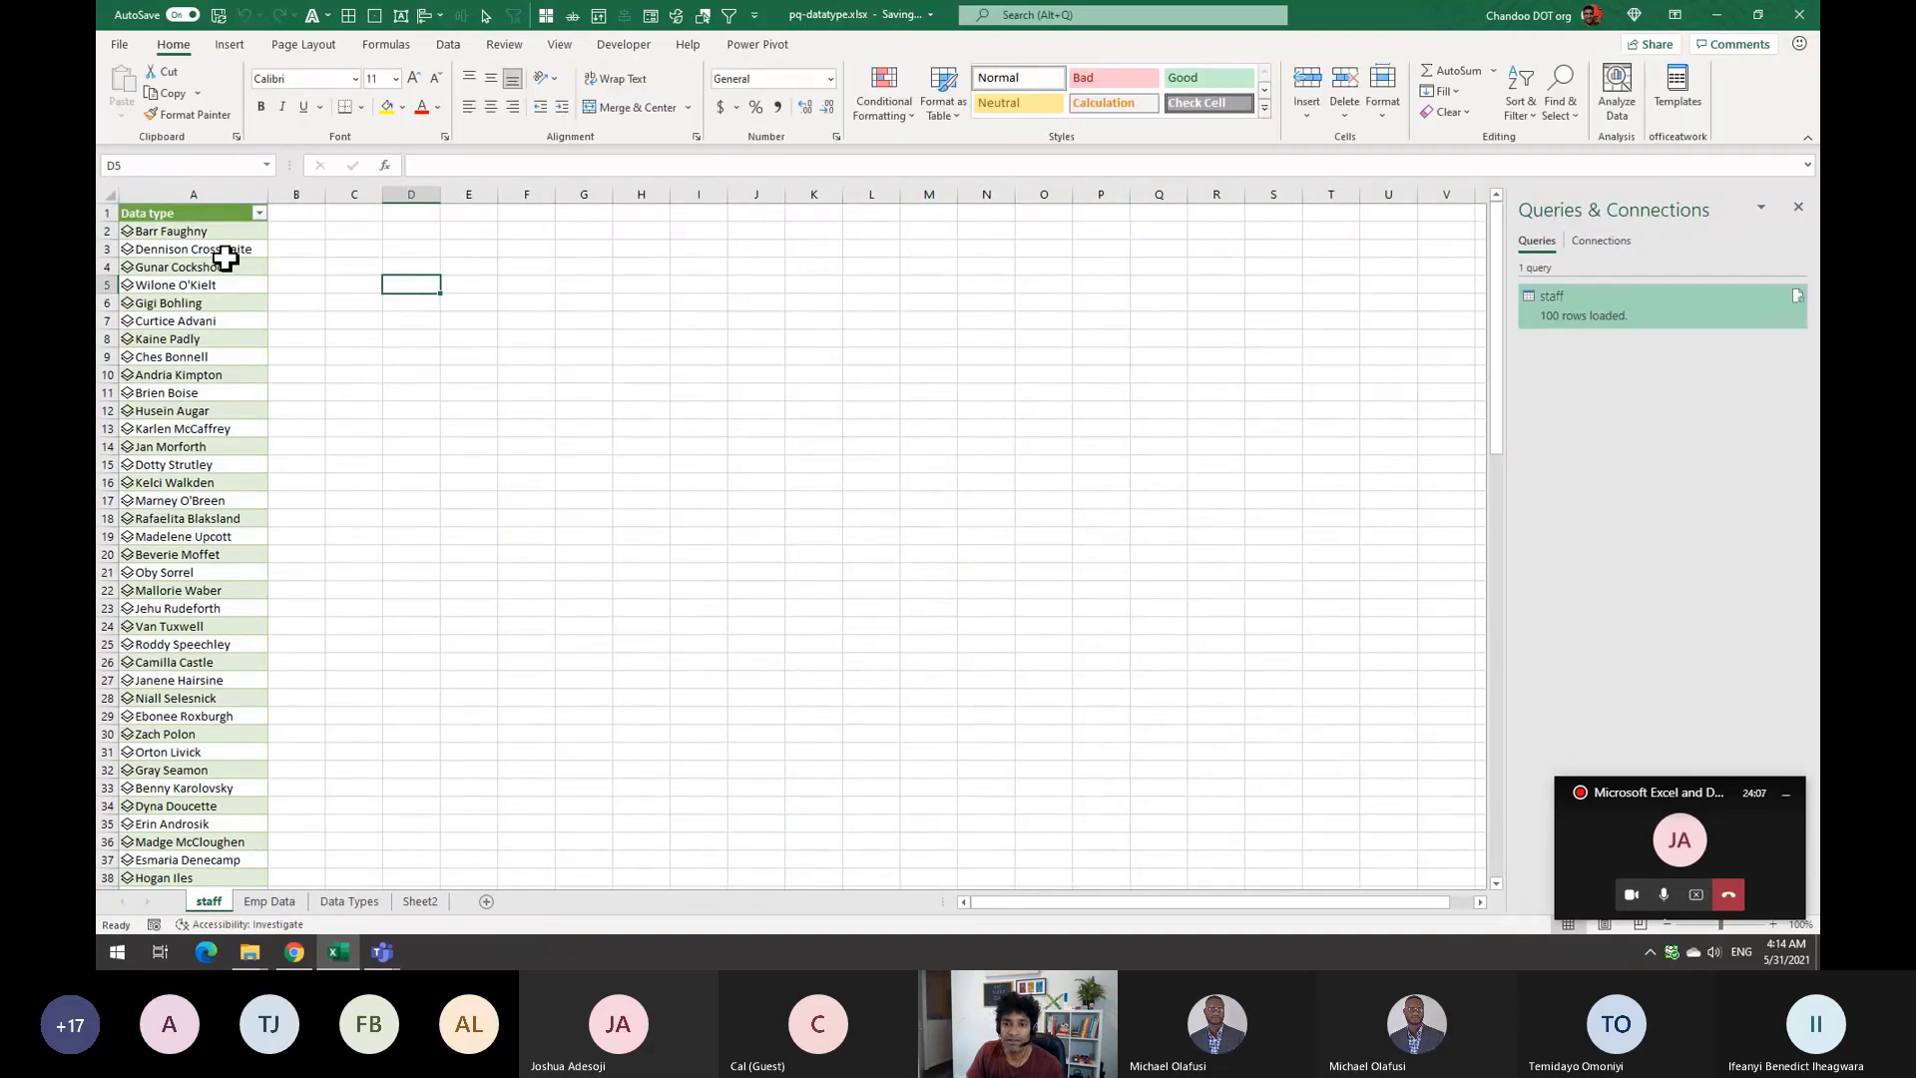
scroll(514, 454, "up", 8, "ctrl")
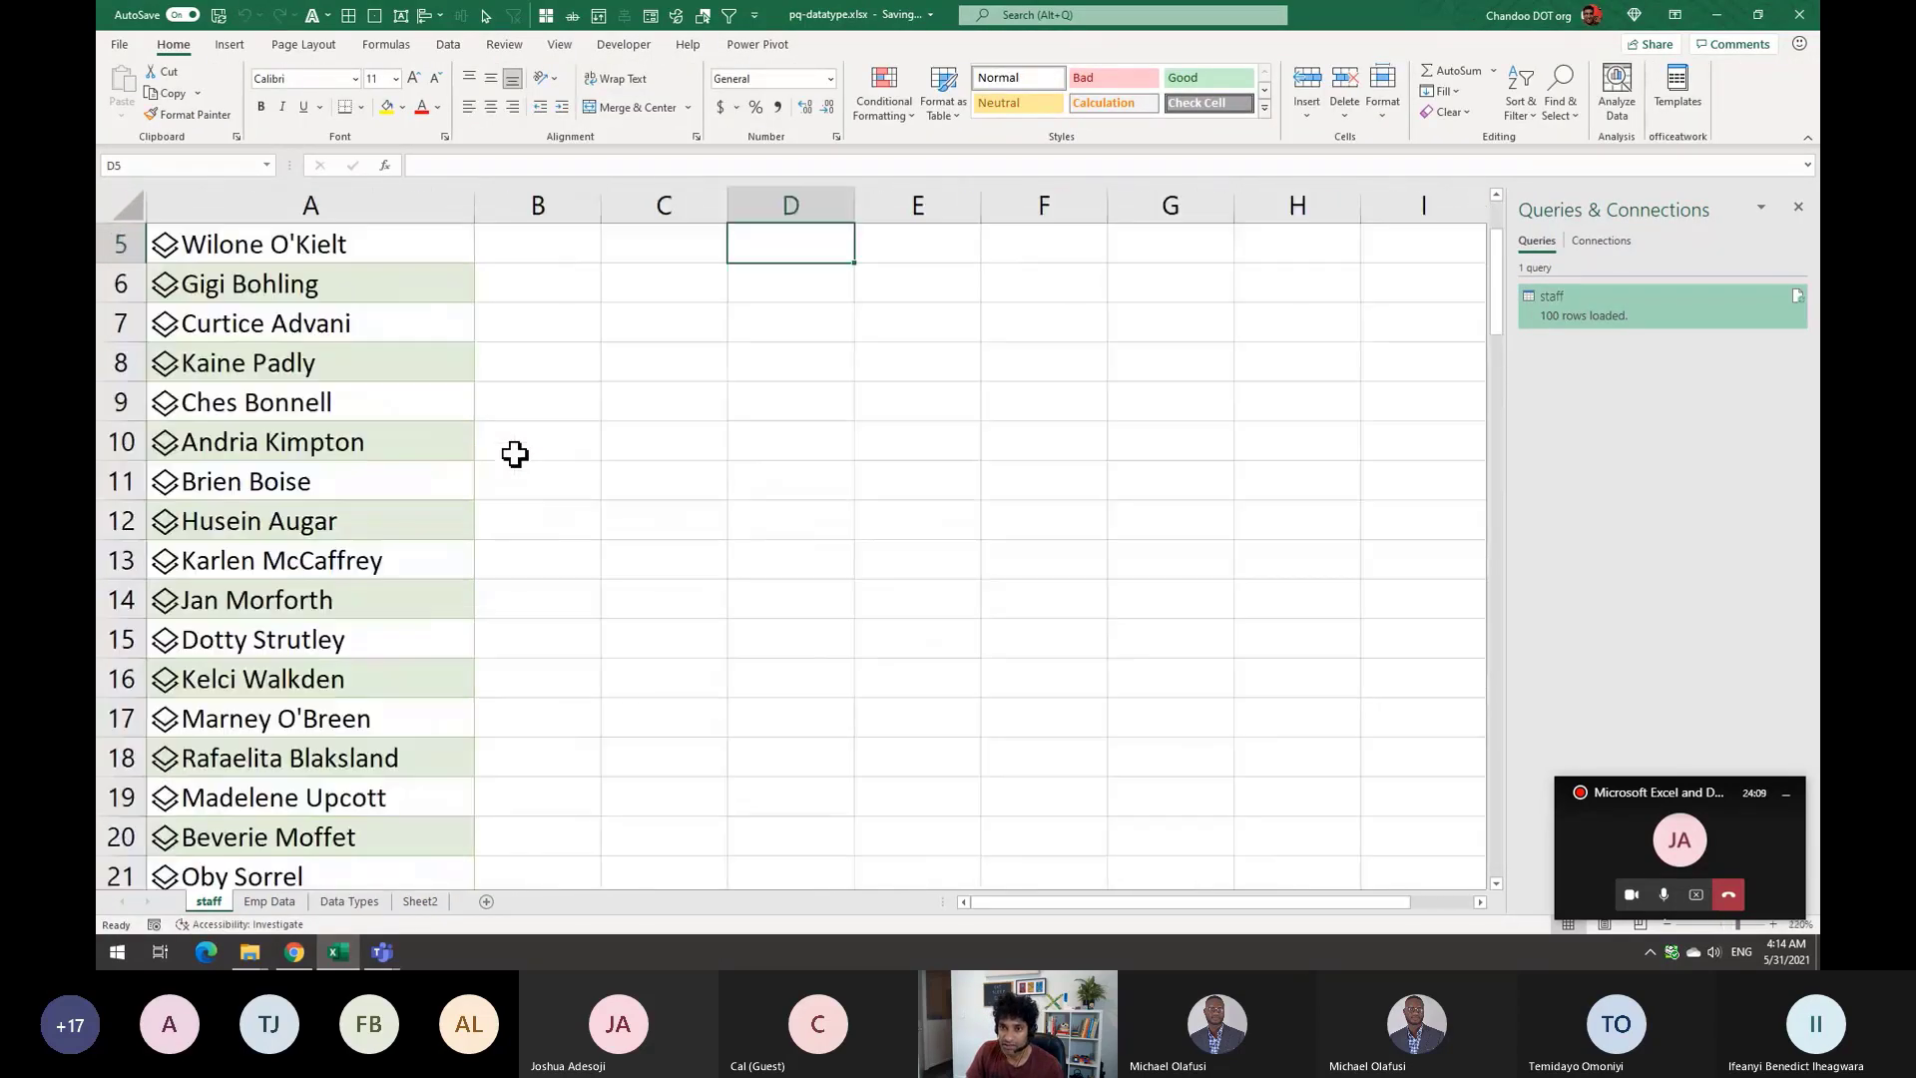
scroll(445, 398, "up", 2)
left_click(226, 290)
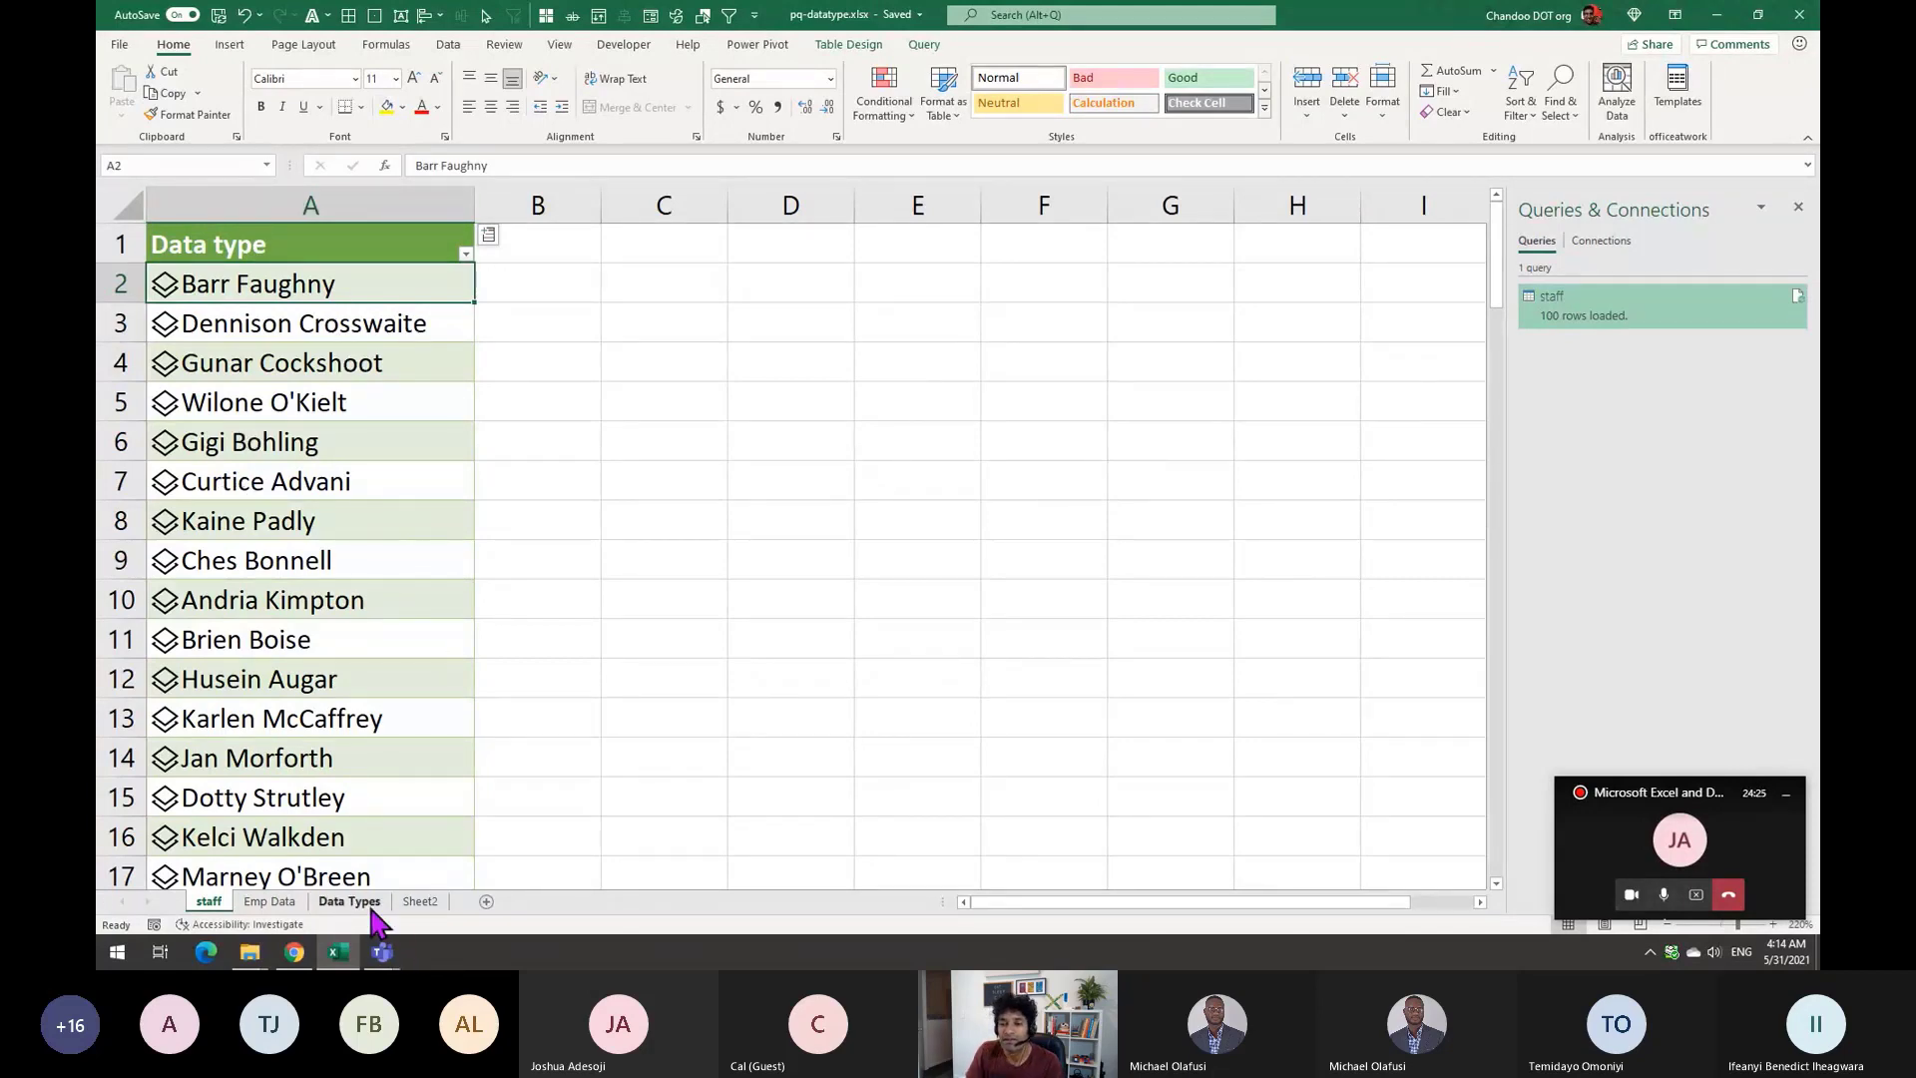
left_click(572, 284)
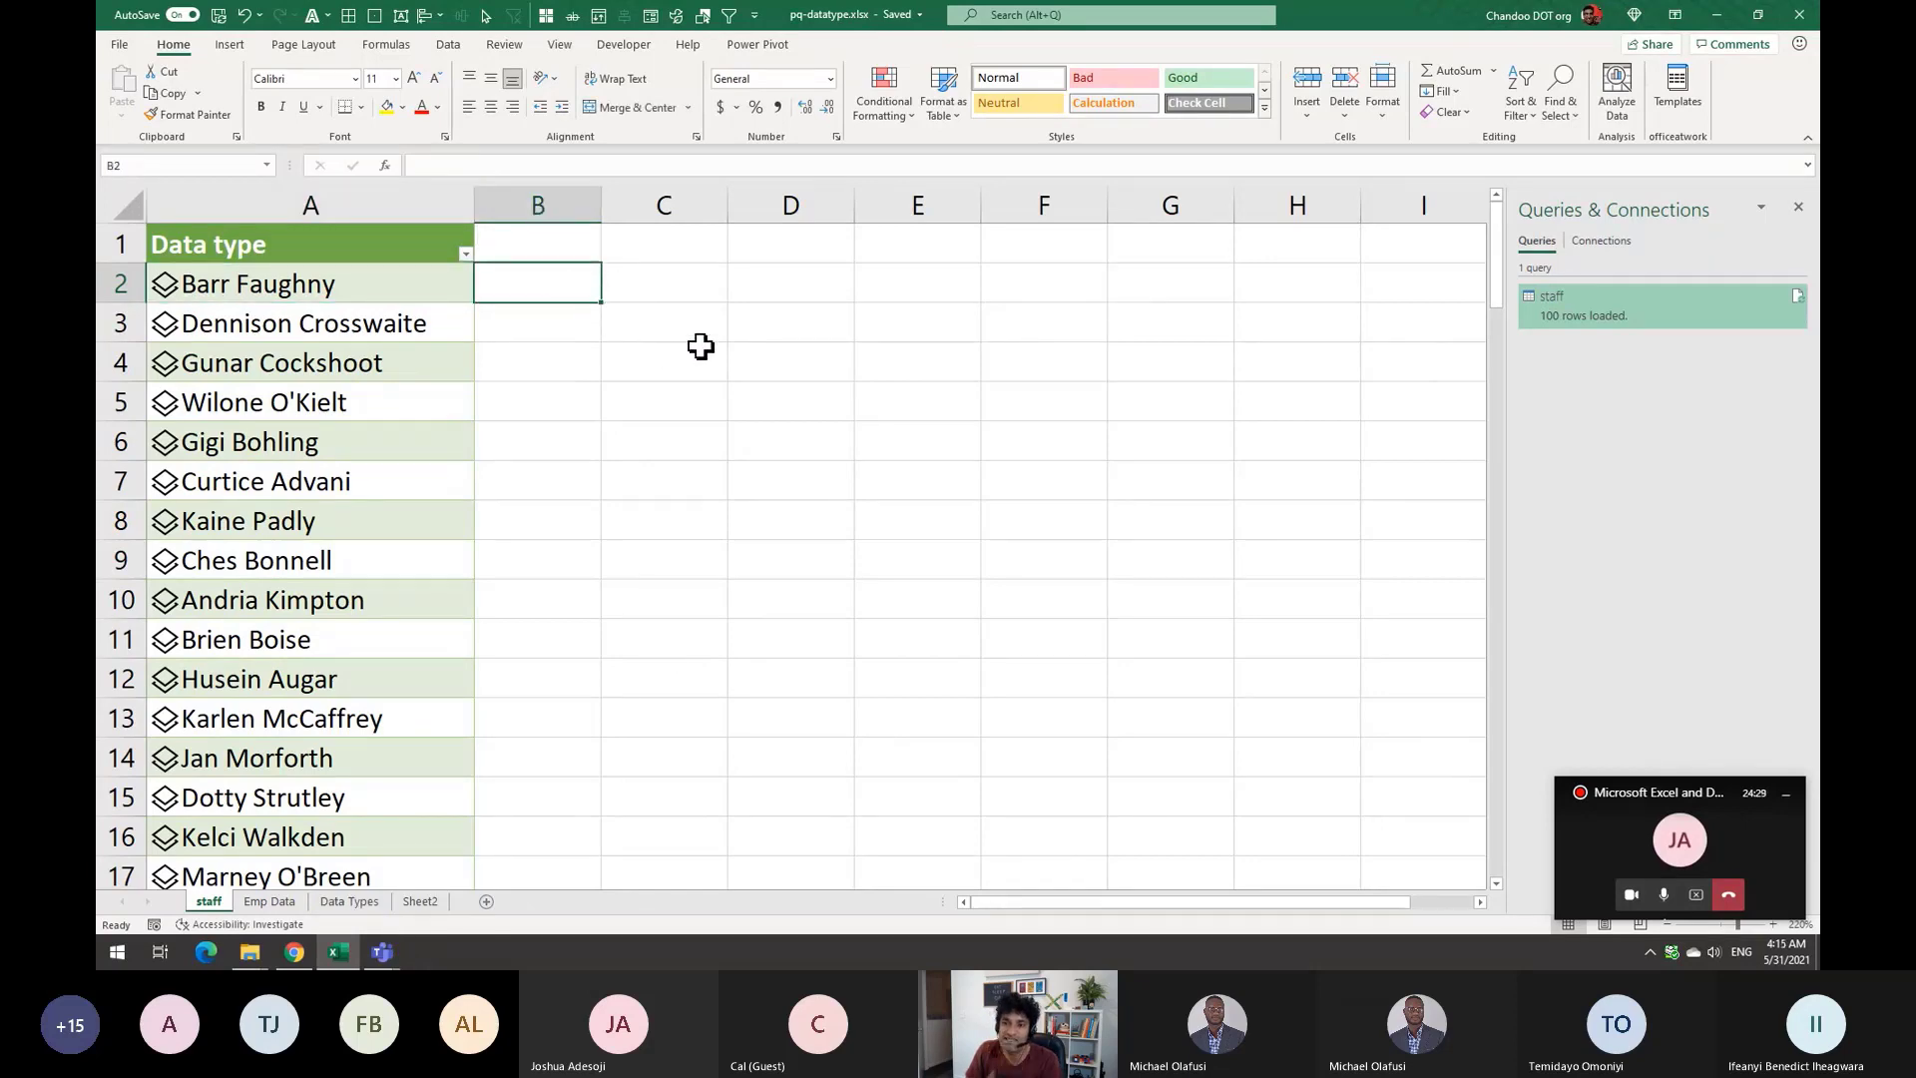
Add a Salary header in B1 to extend the staff table, then rename it Rem
double_click(530, 240)
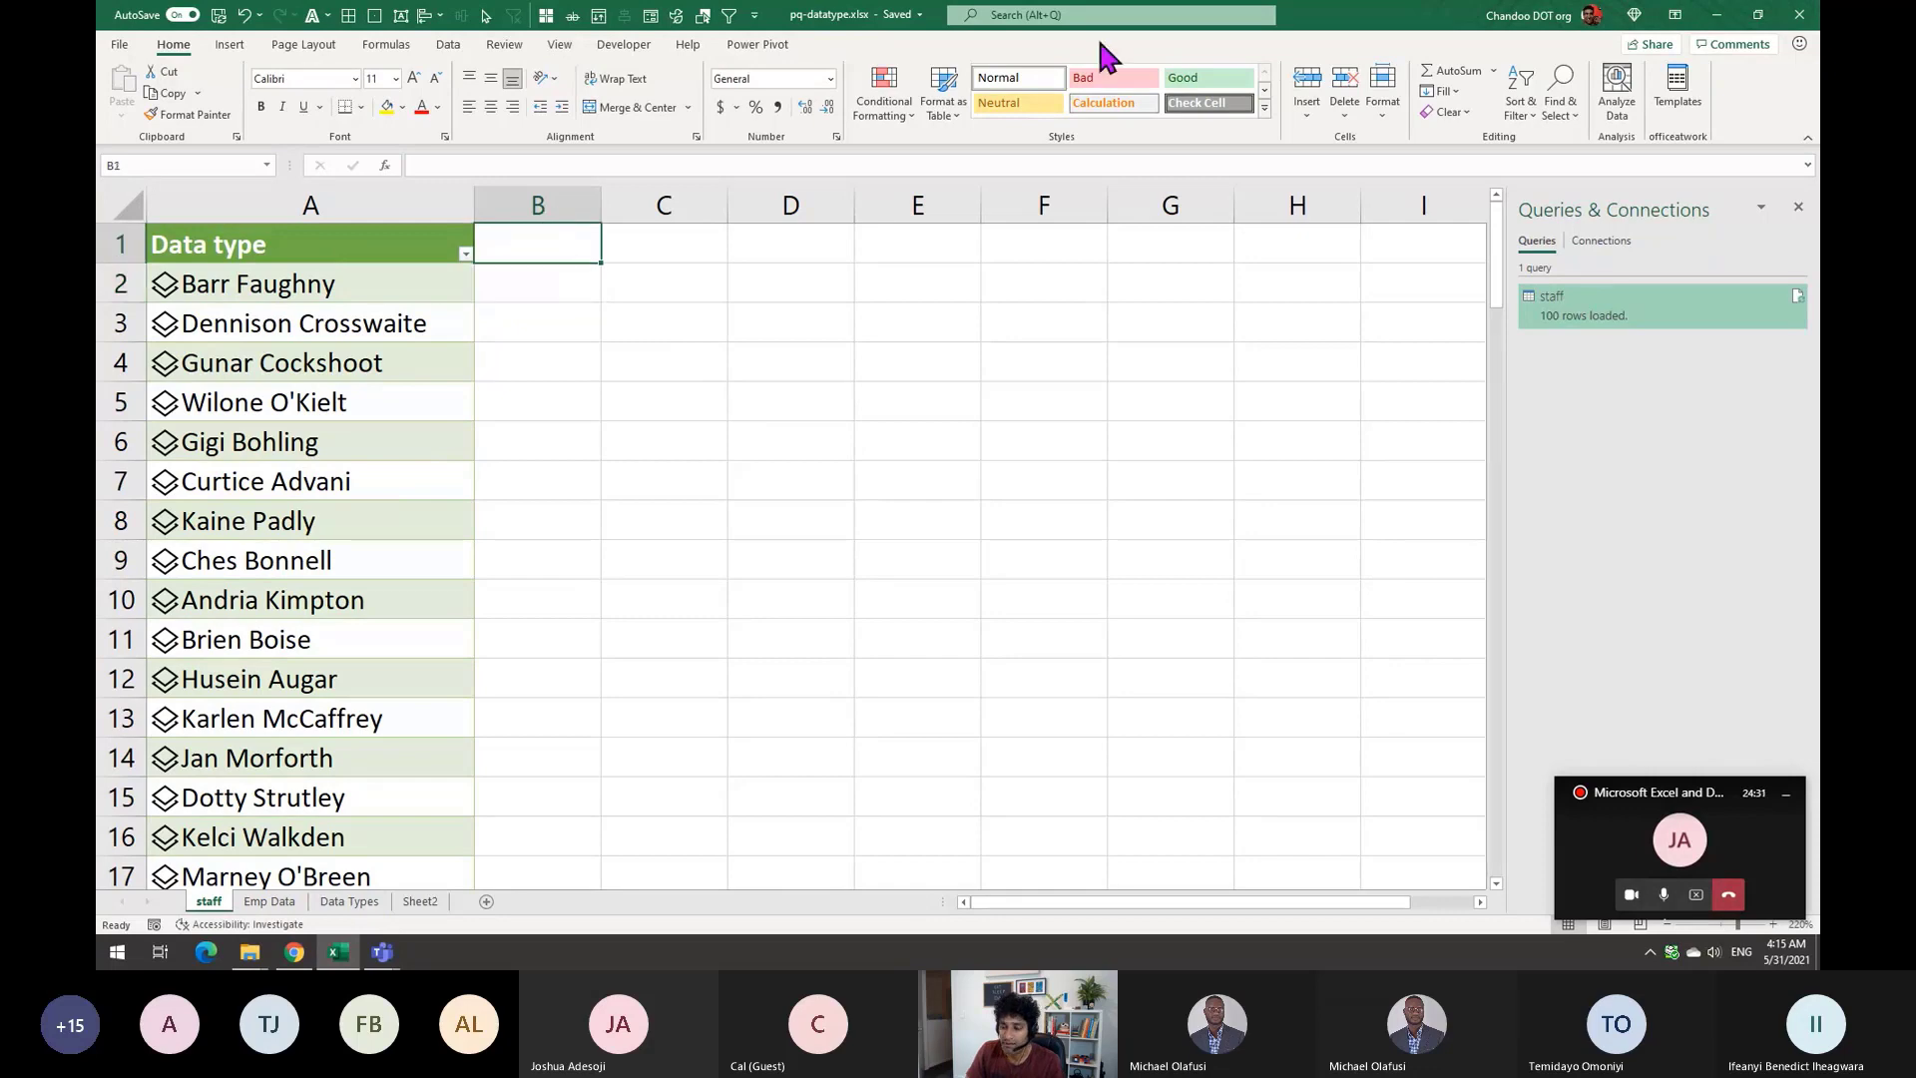
type("Salary")
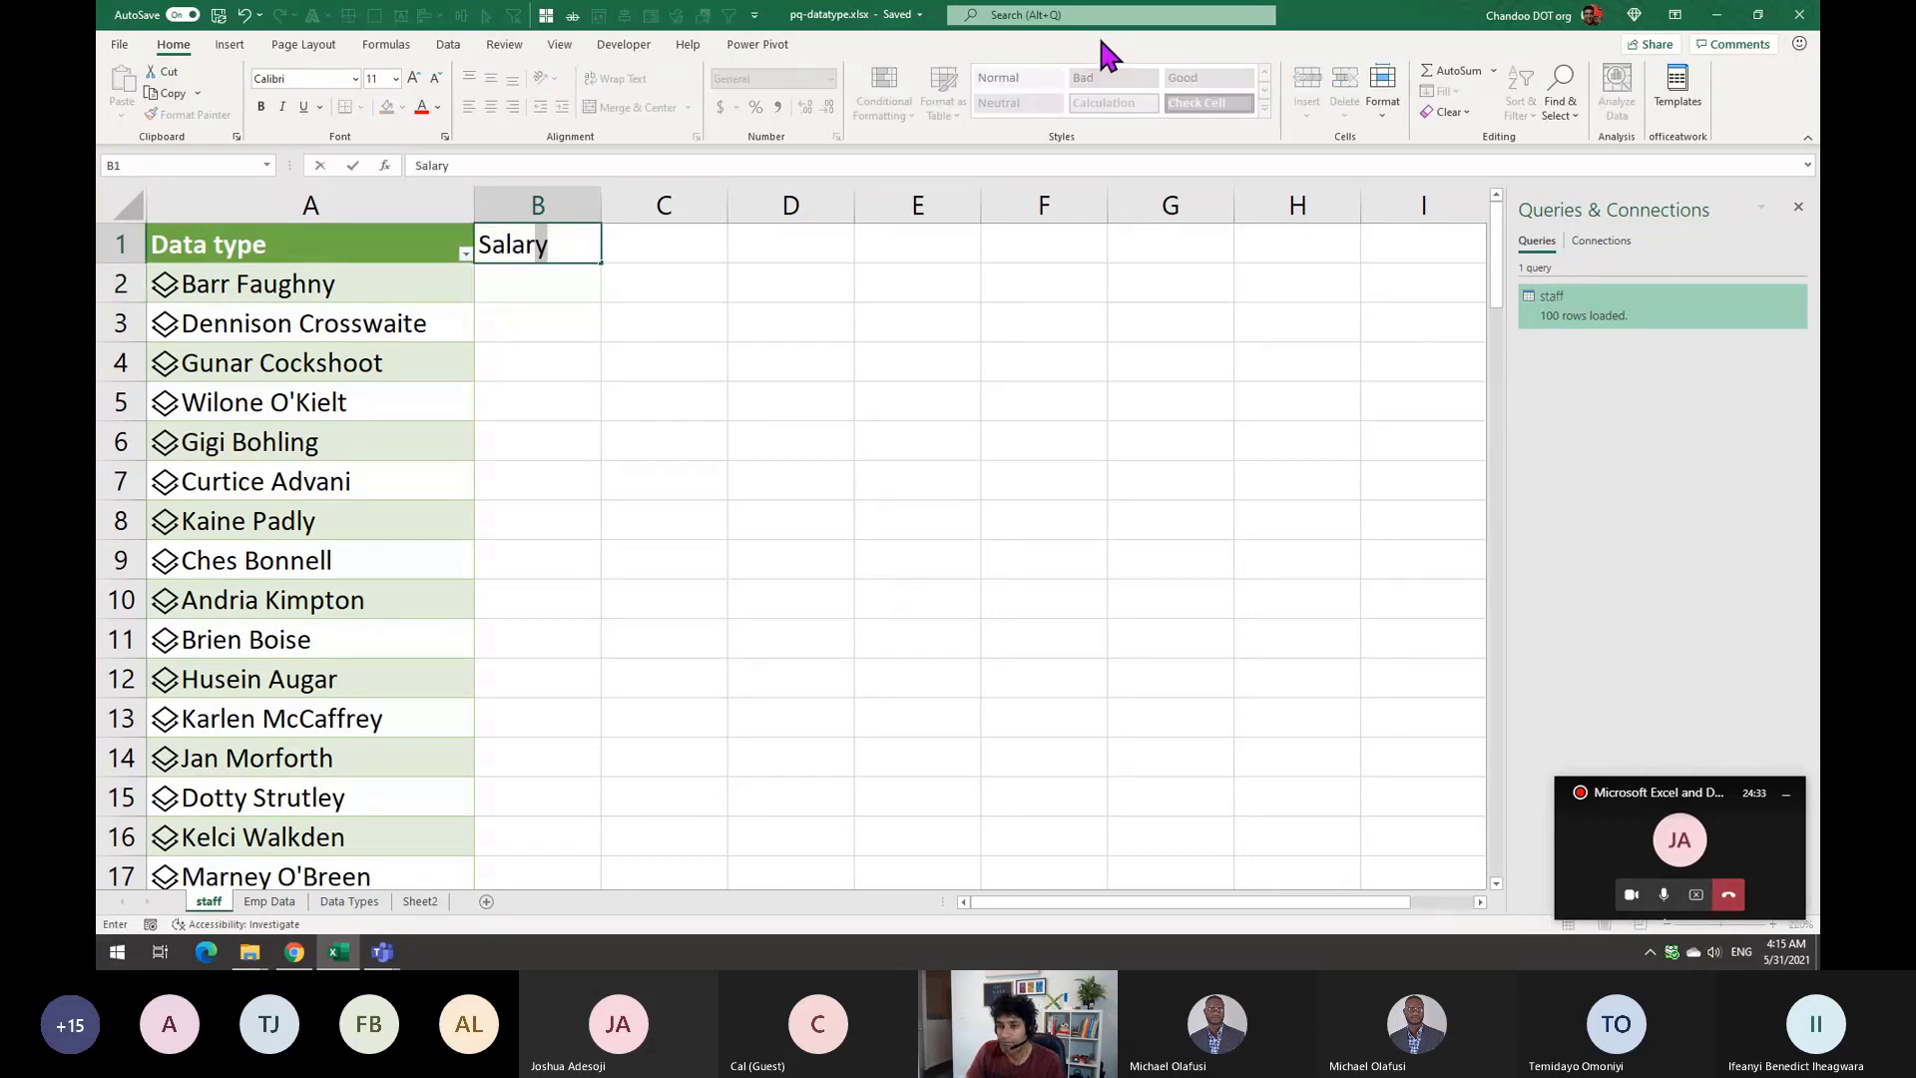
key("Return")
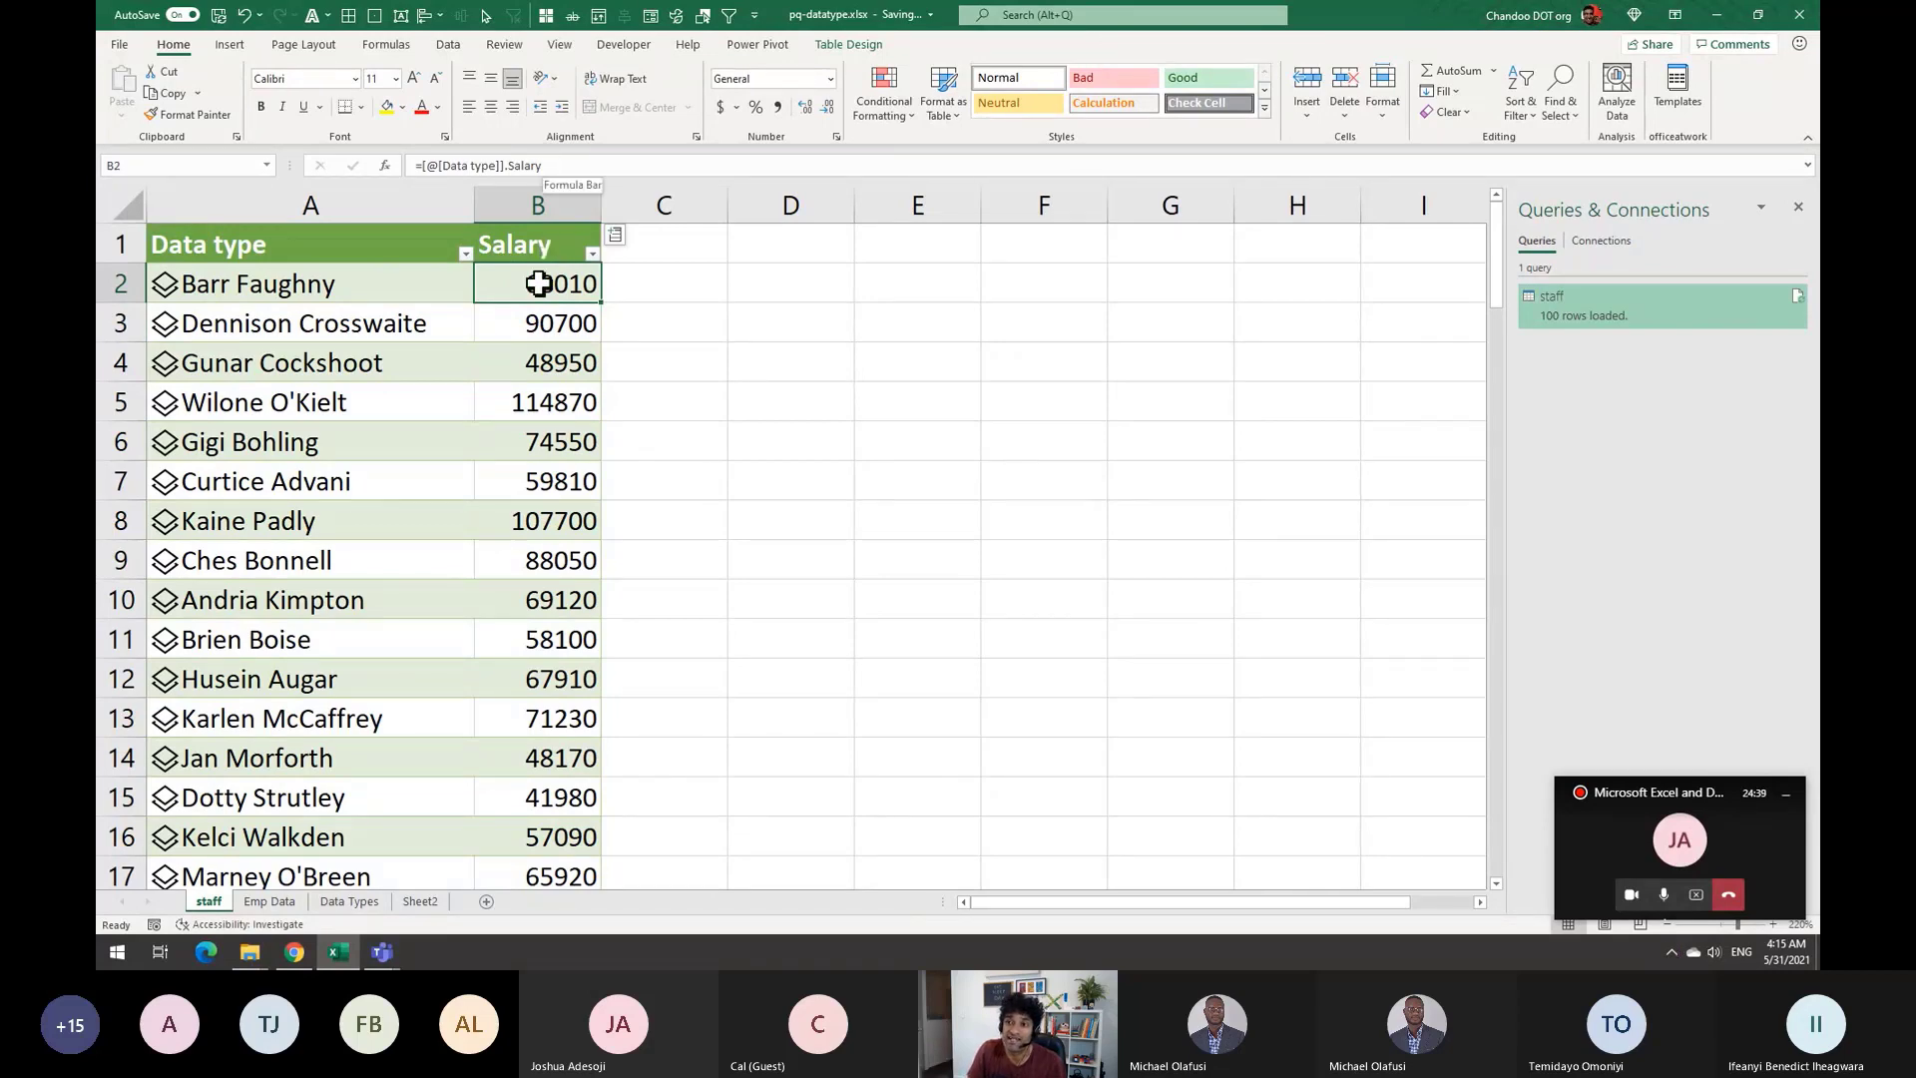
scroll(634, 458, "down", 1)
scroll(626, 462, "up", 1)
scroll(558, 368, "down", 7)
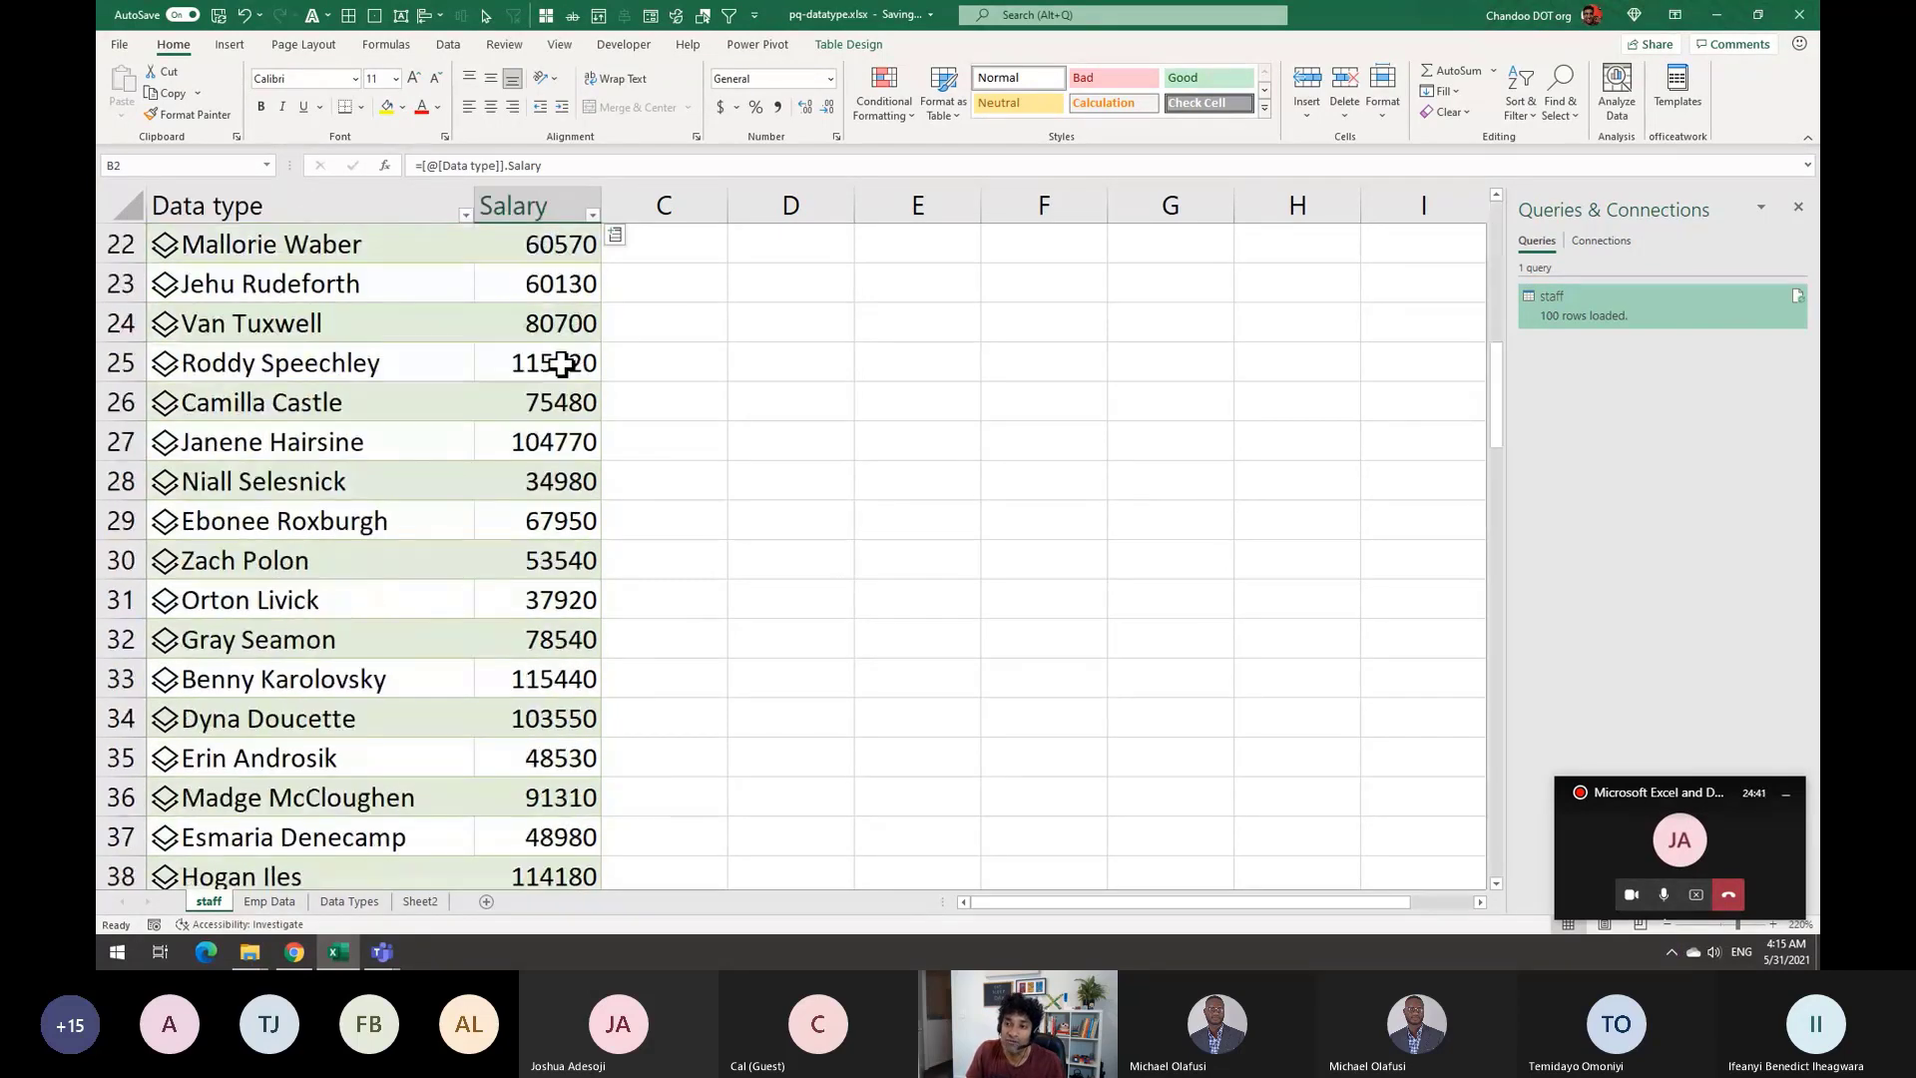
scroll(564, 365, "up", 7)
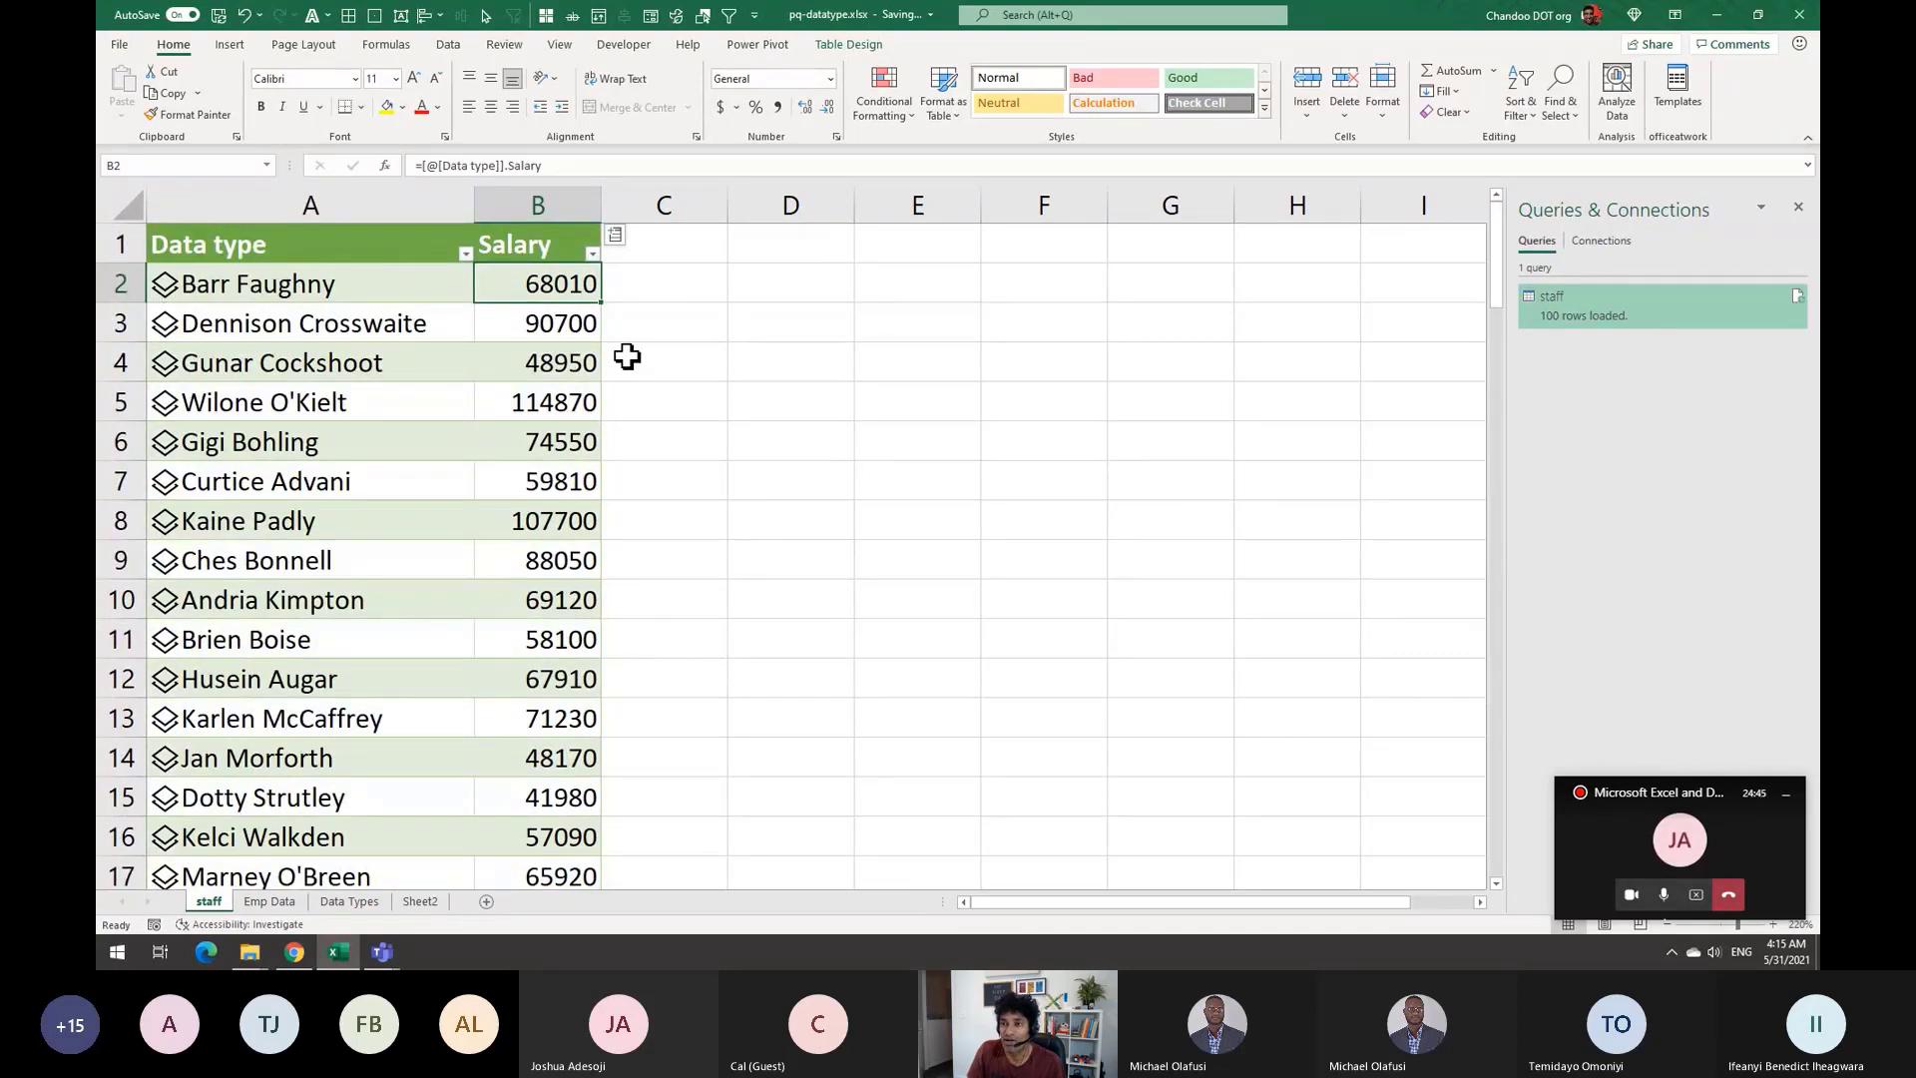
left_click(574, 245)
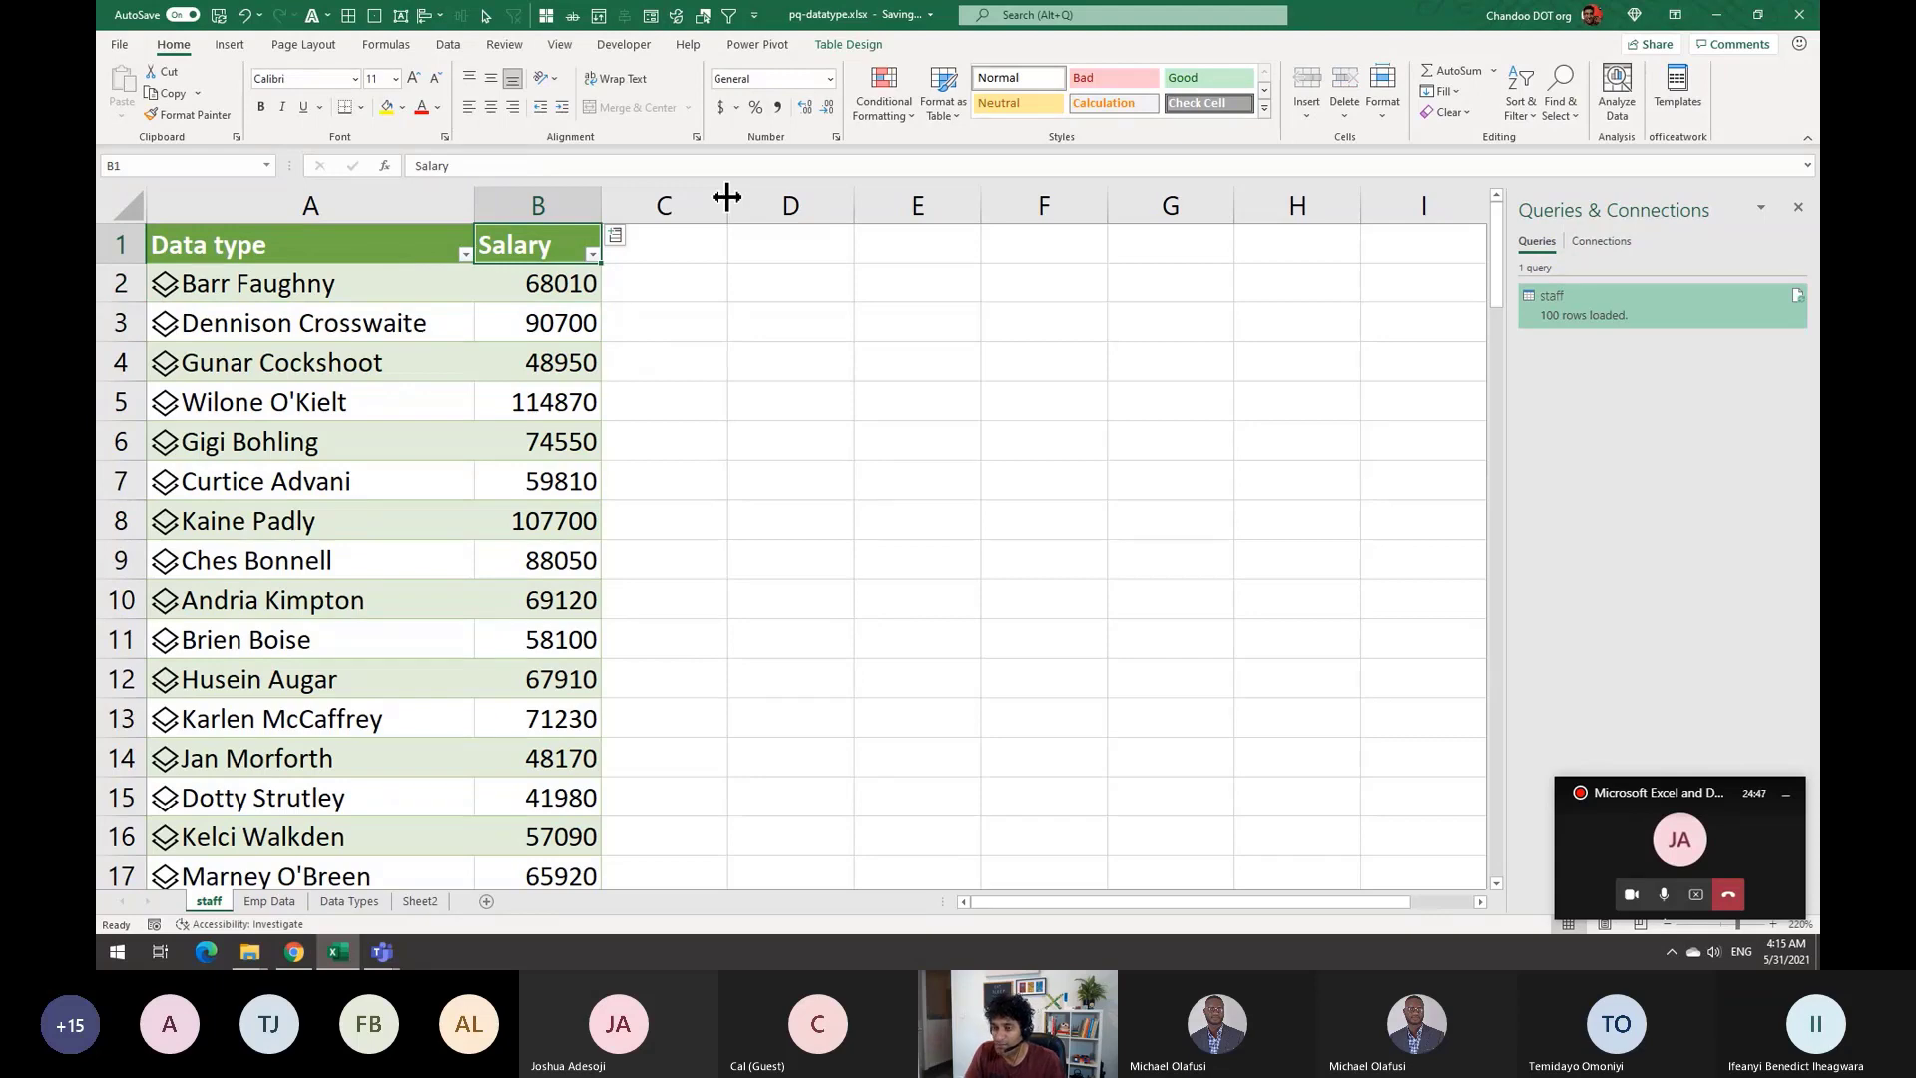
type("Rem")
key("Return")
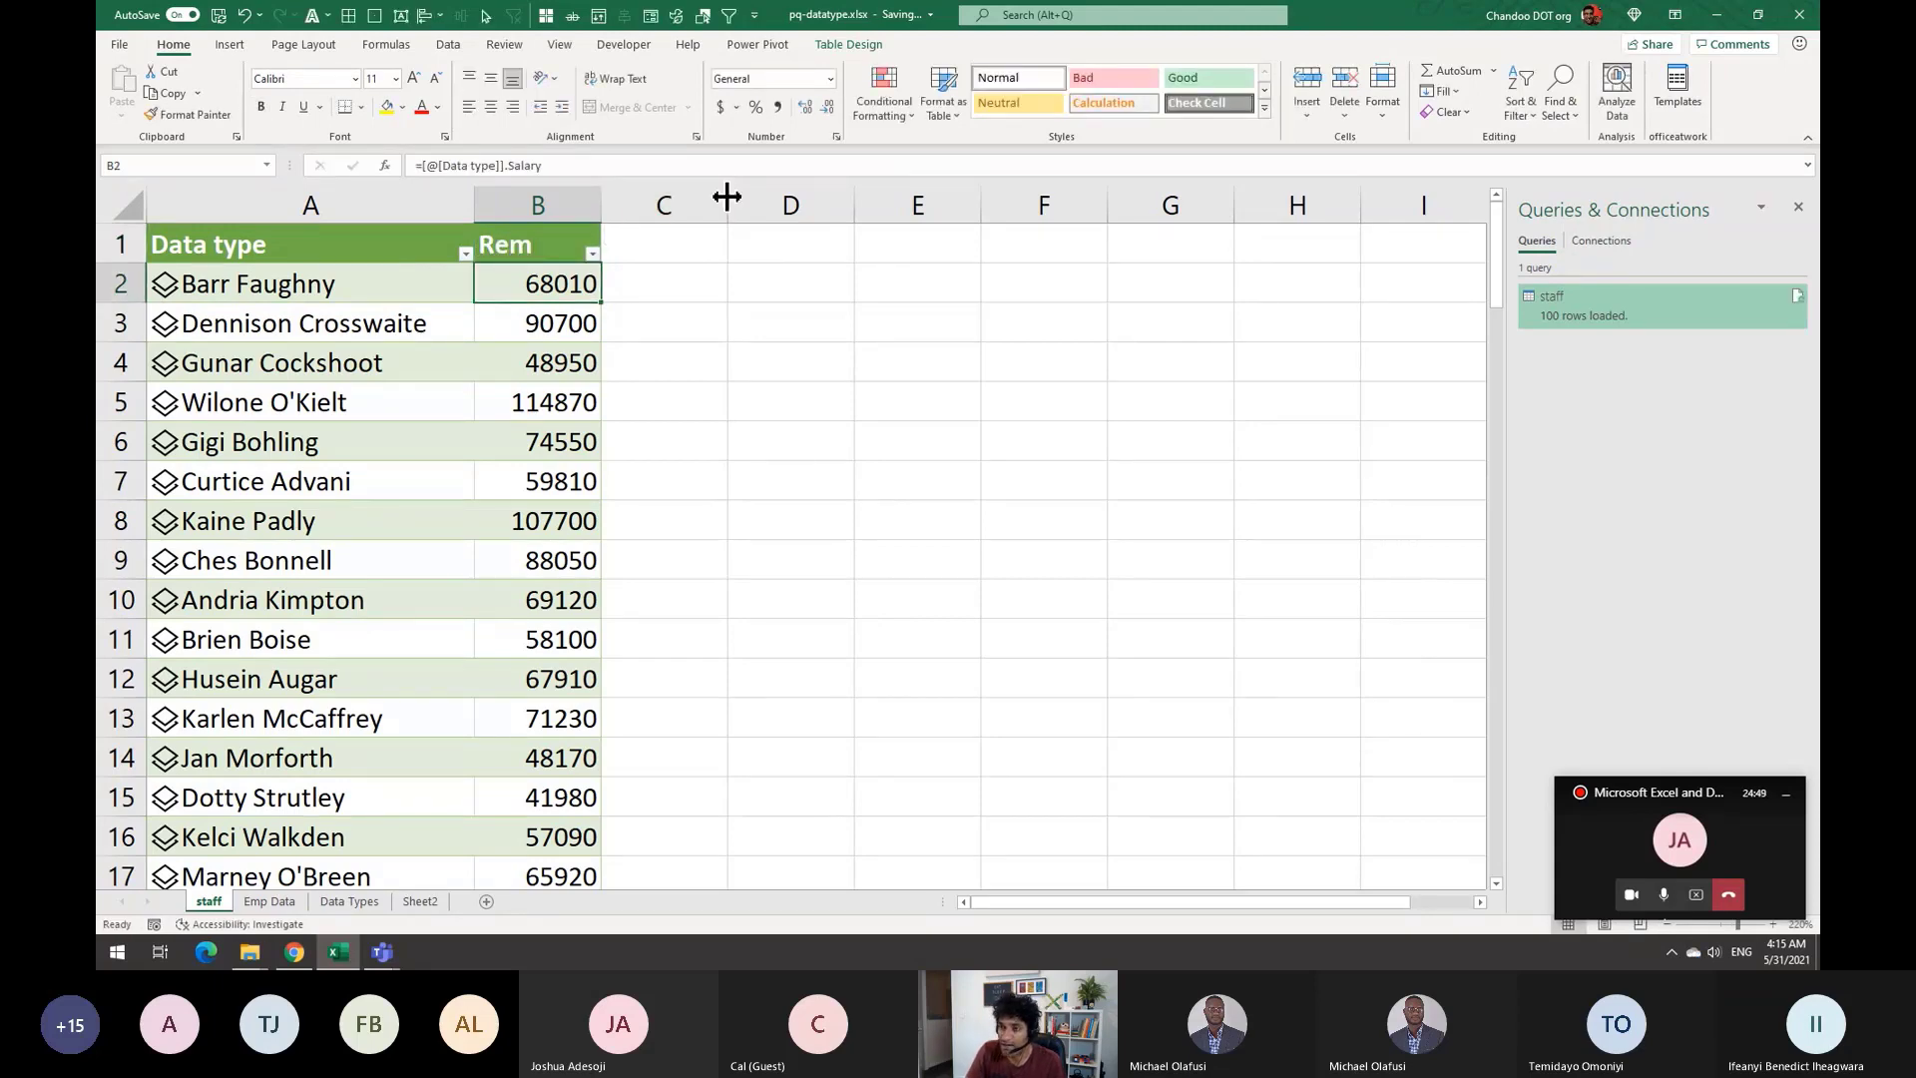
Fill the Rem column with =[@[Data type]].Salary to pull each employee's salary
type("=")
key("Left")
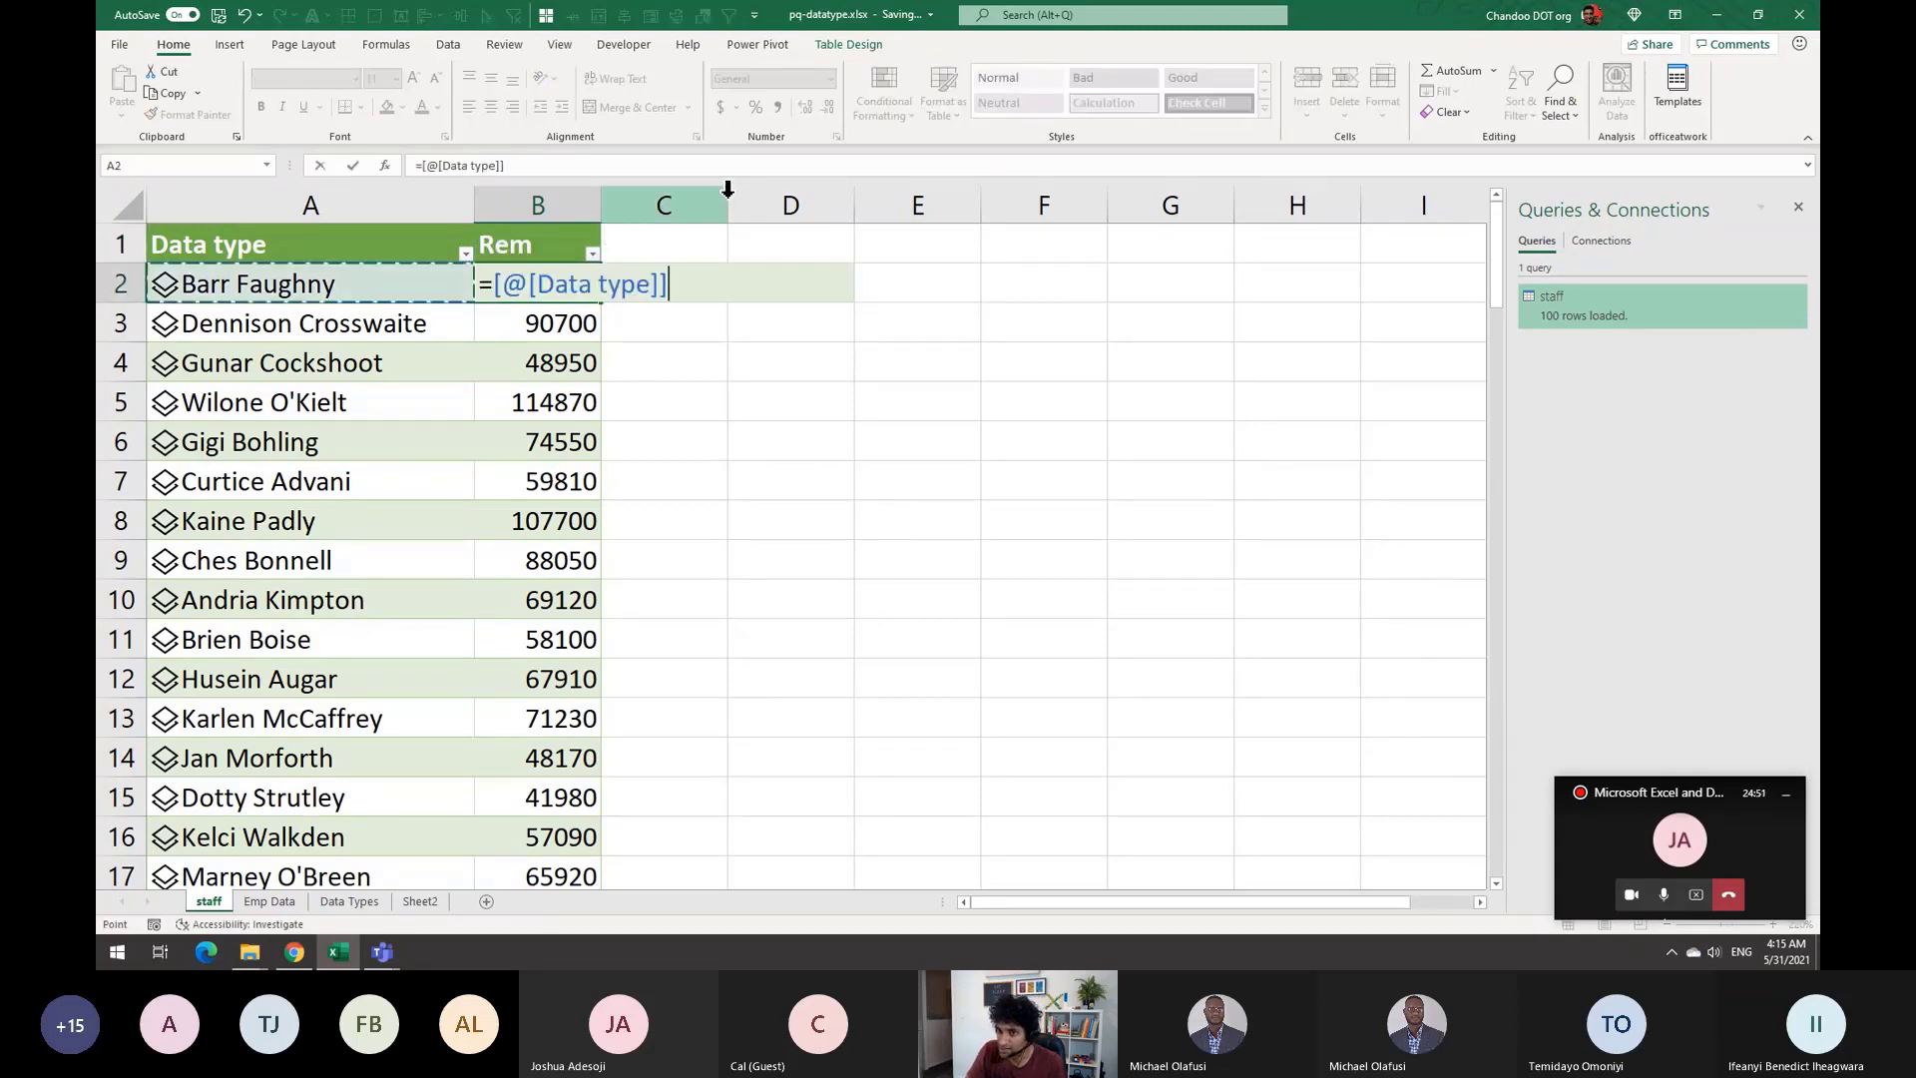
type(".")
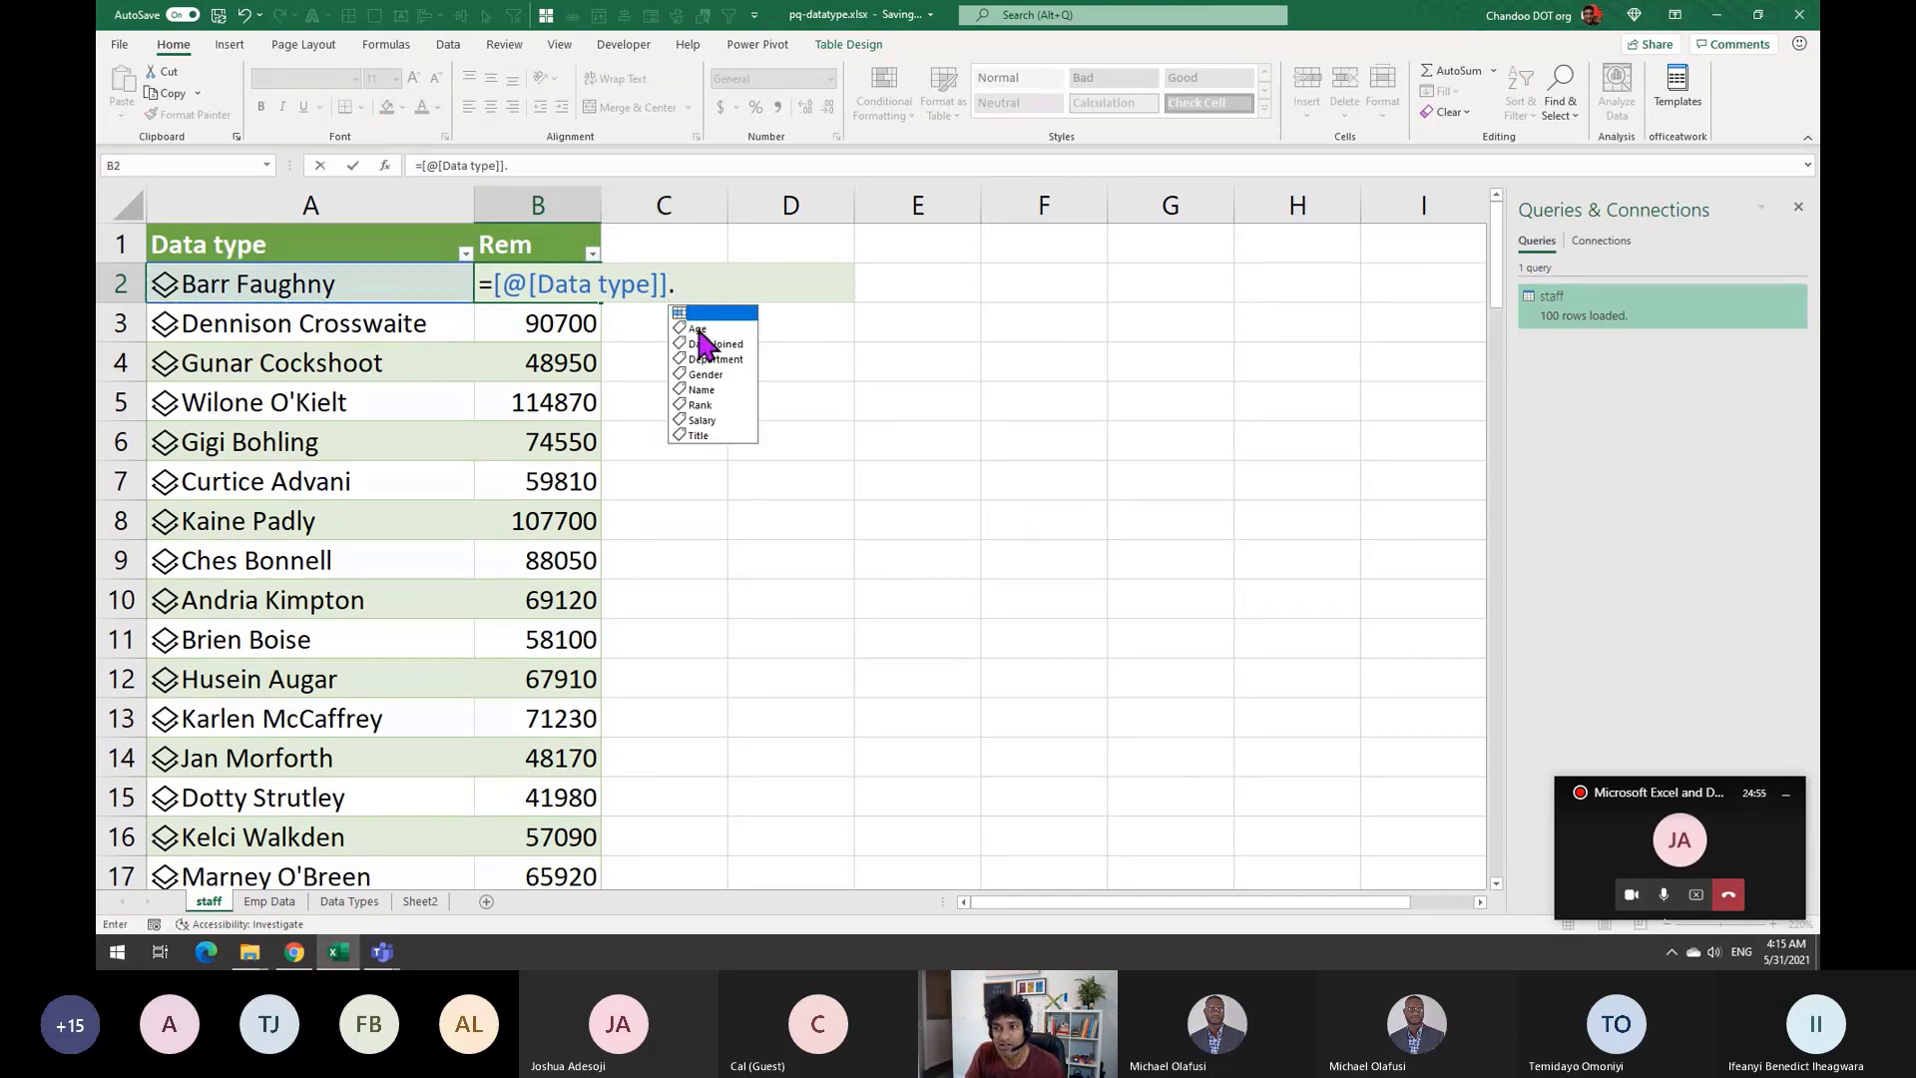
double_click(702, 419)
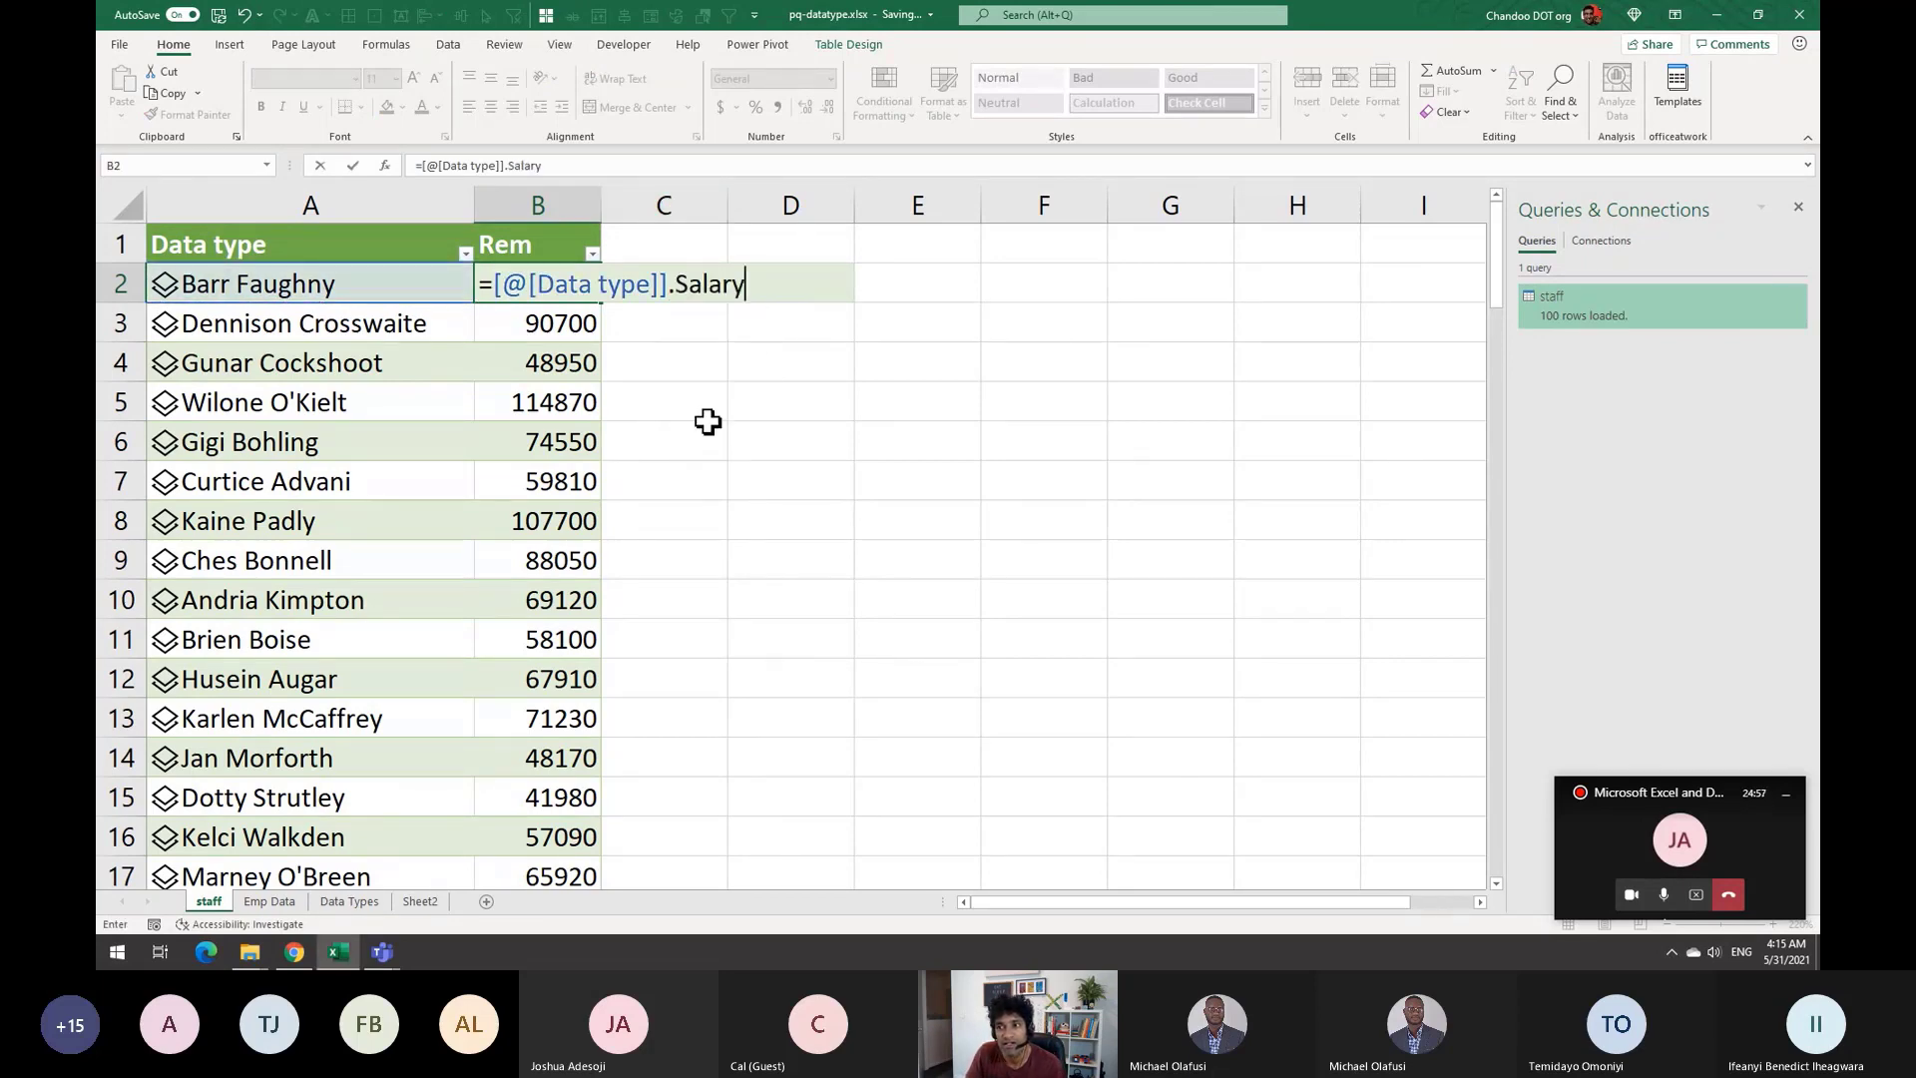
key("Return")
scroll(612, 454, "down", 20)
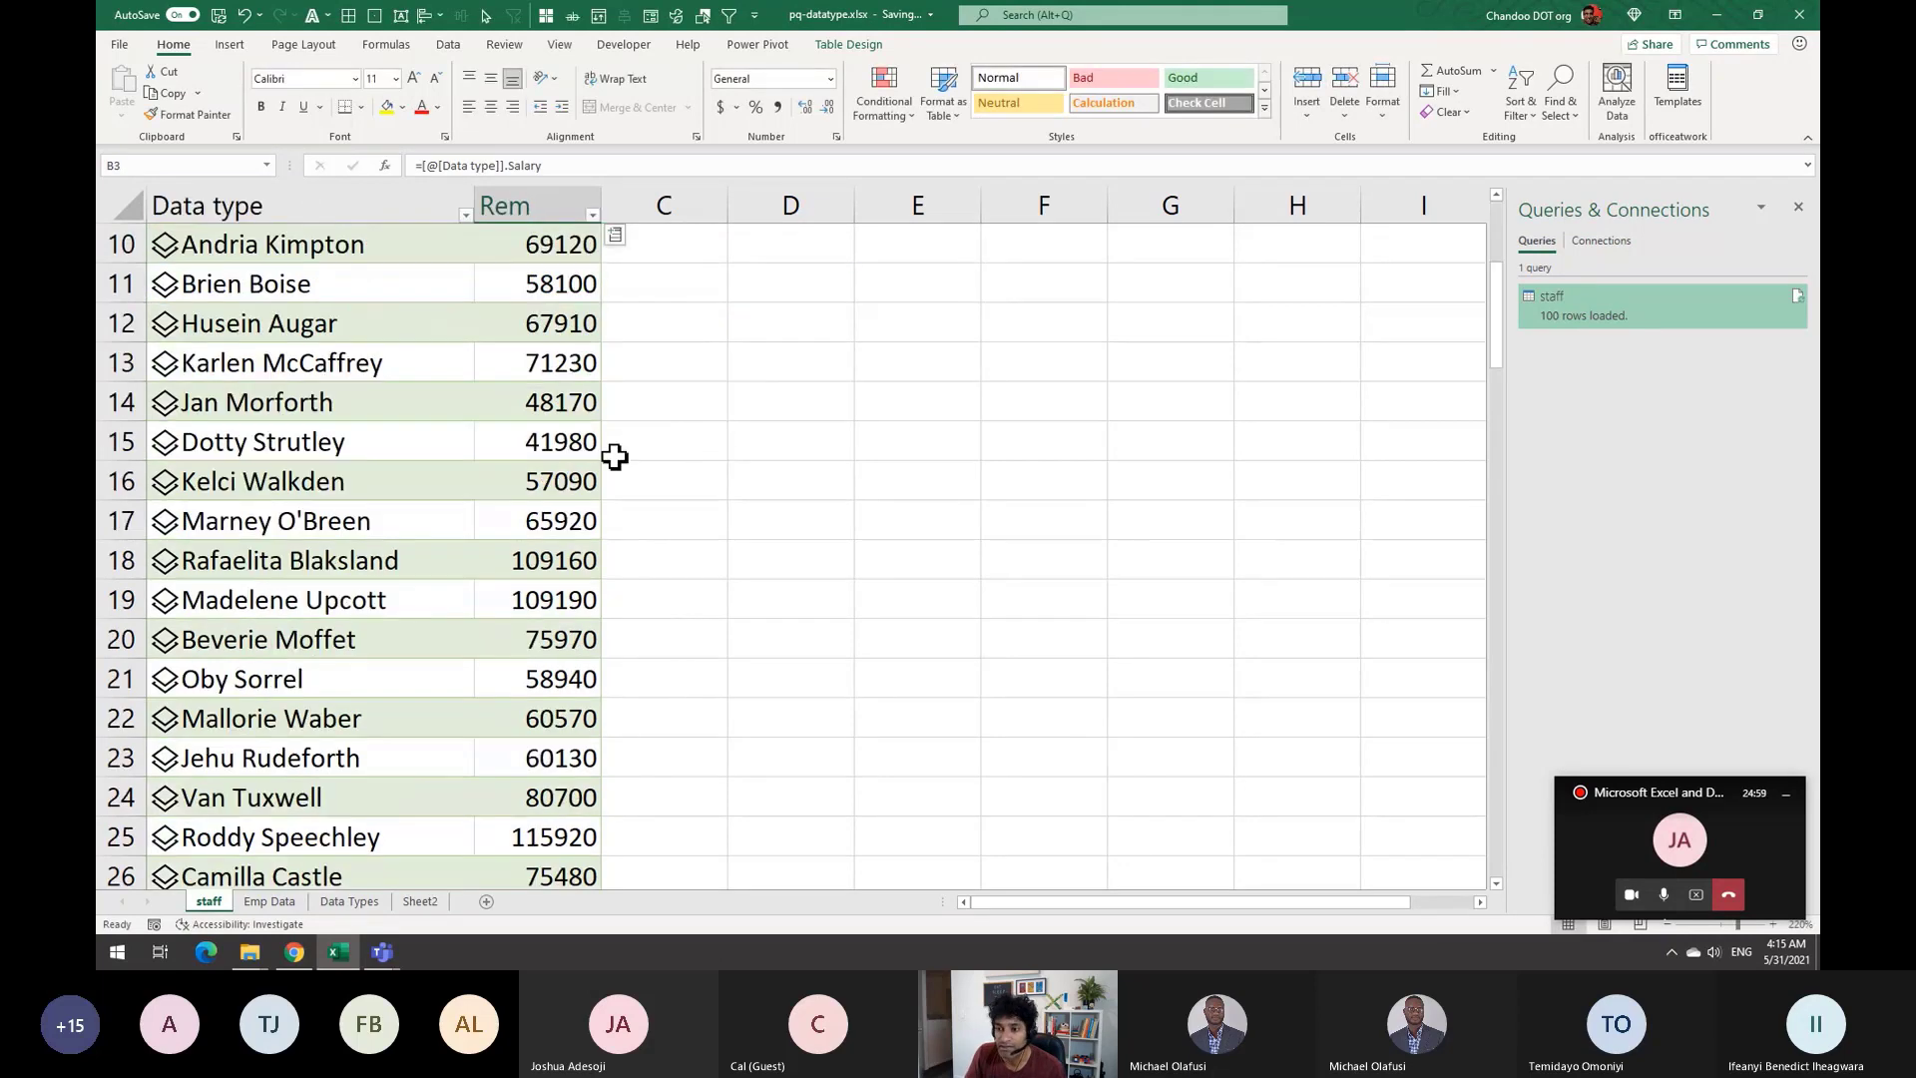
scroll(595, 599, "up", 20)
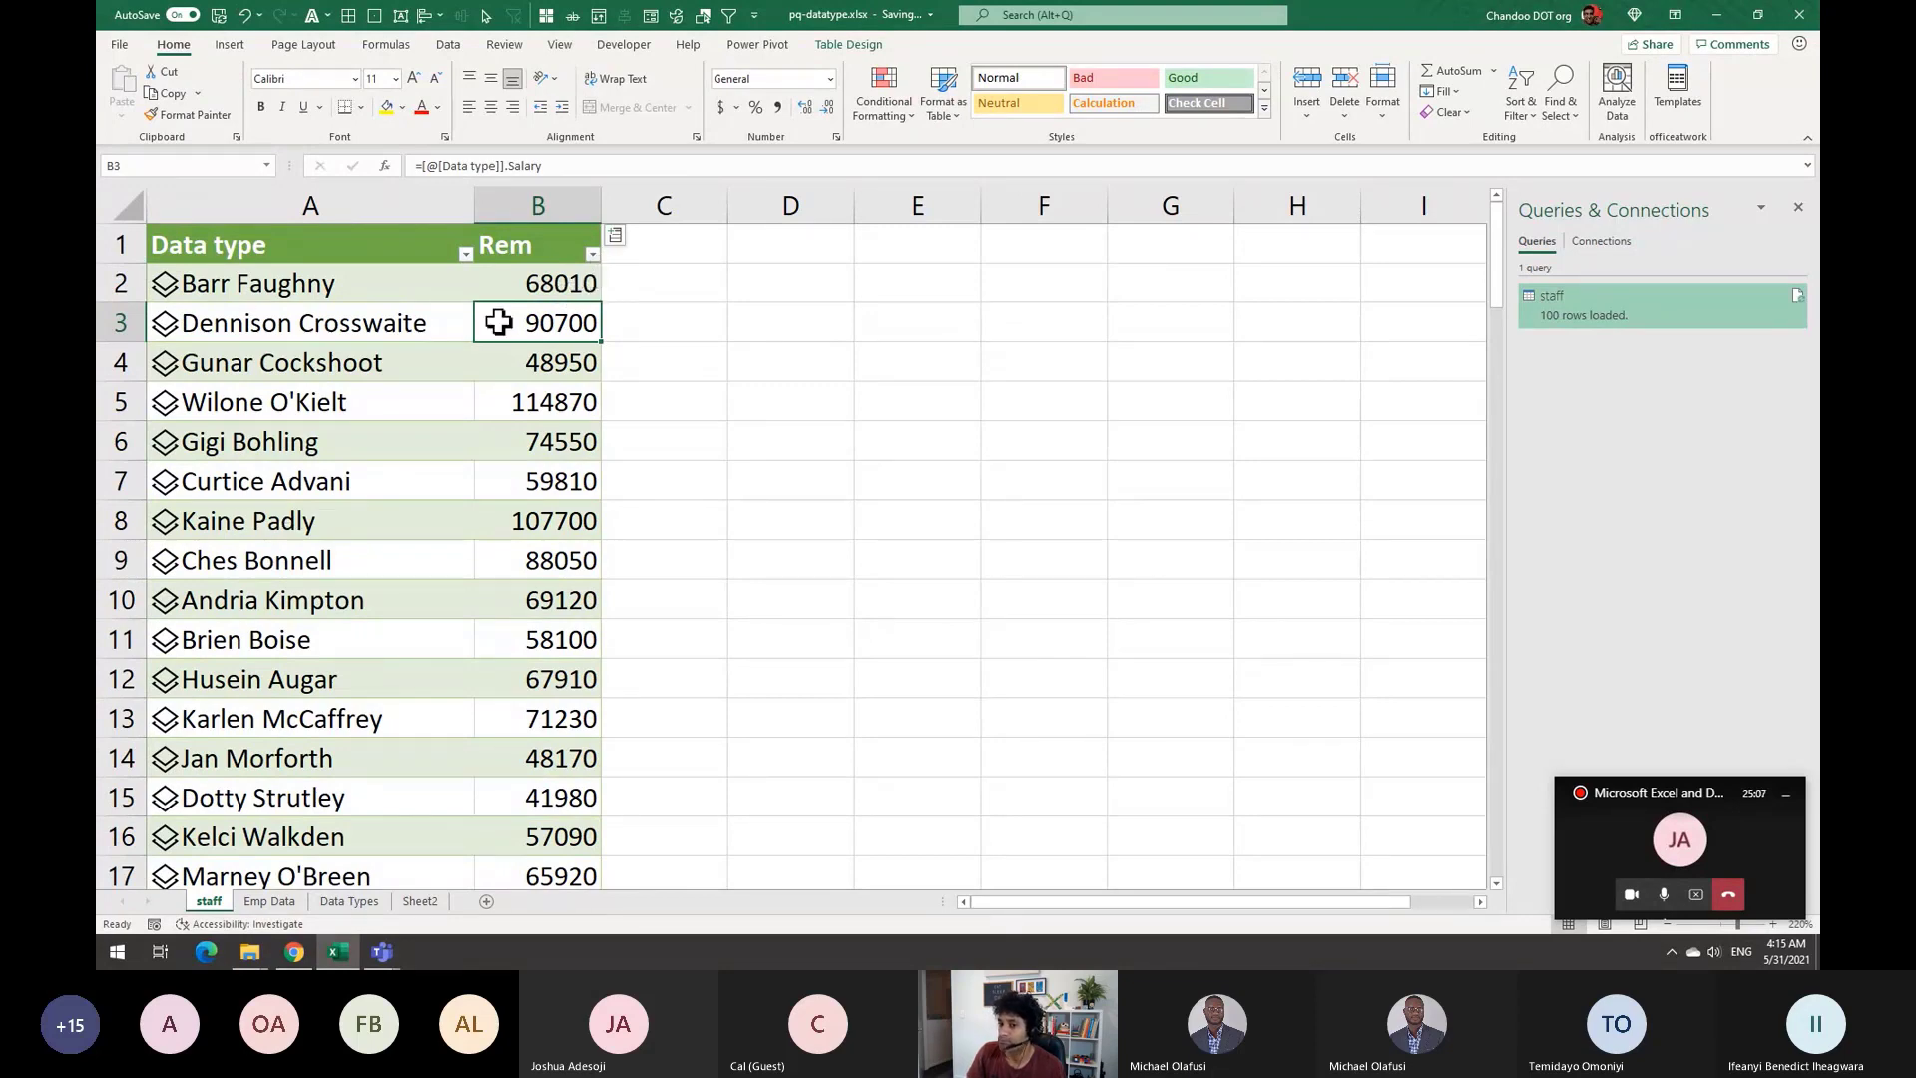
left_click(381, 951)
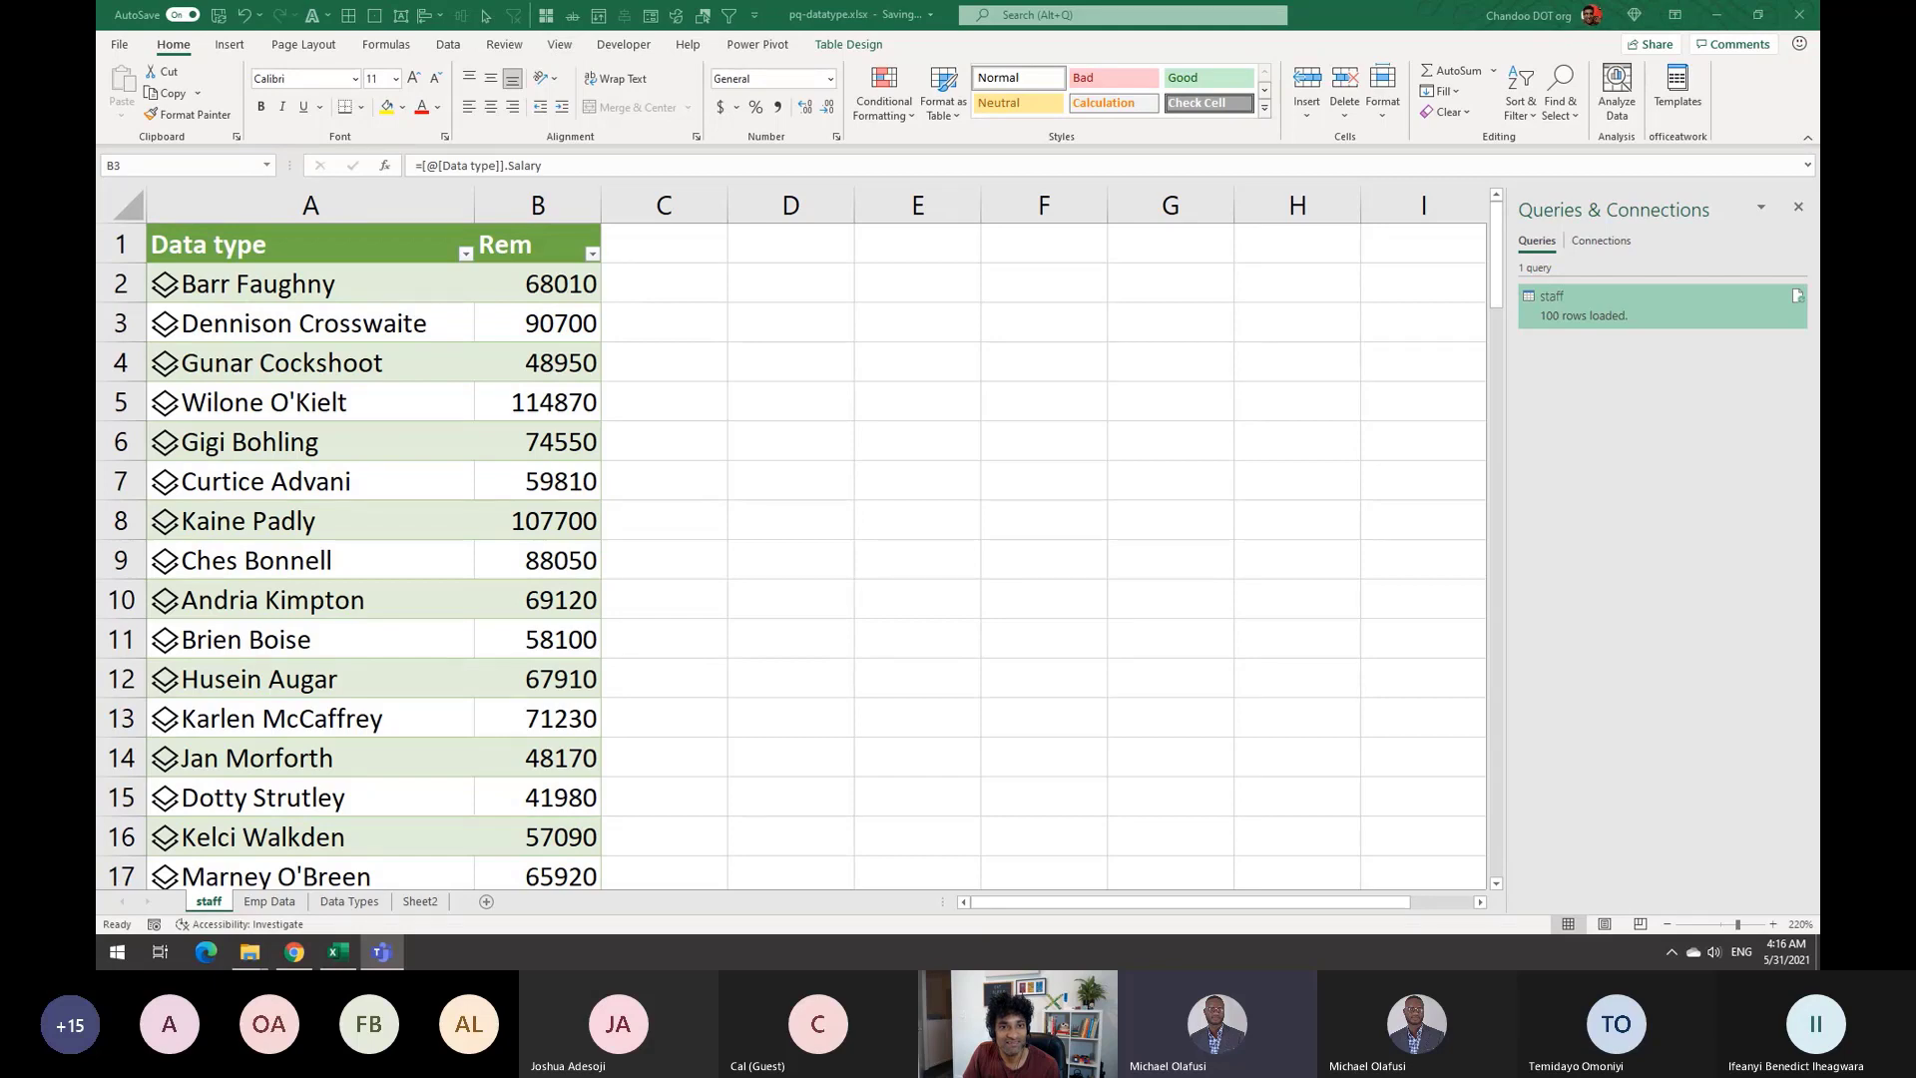
left_click(787, 361)
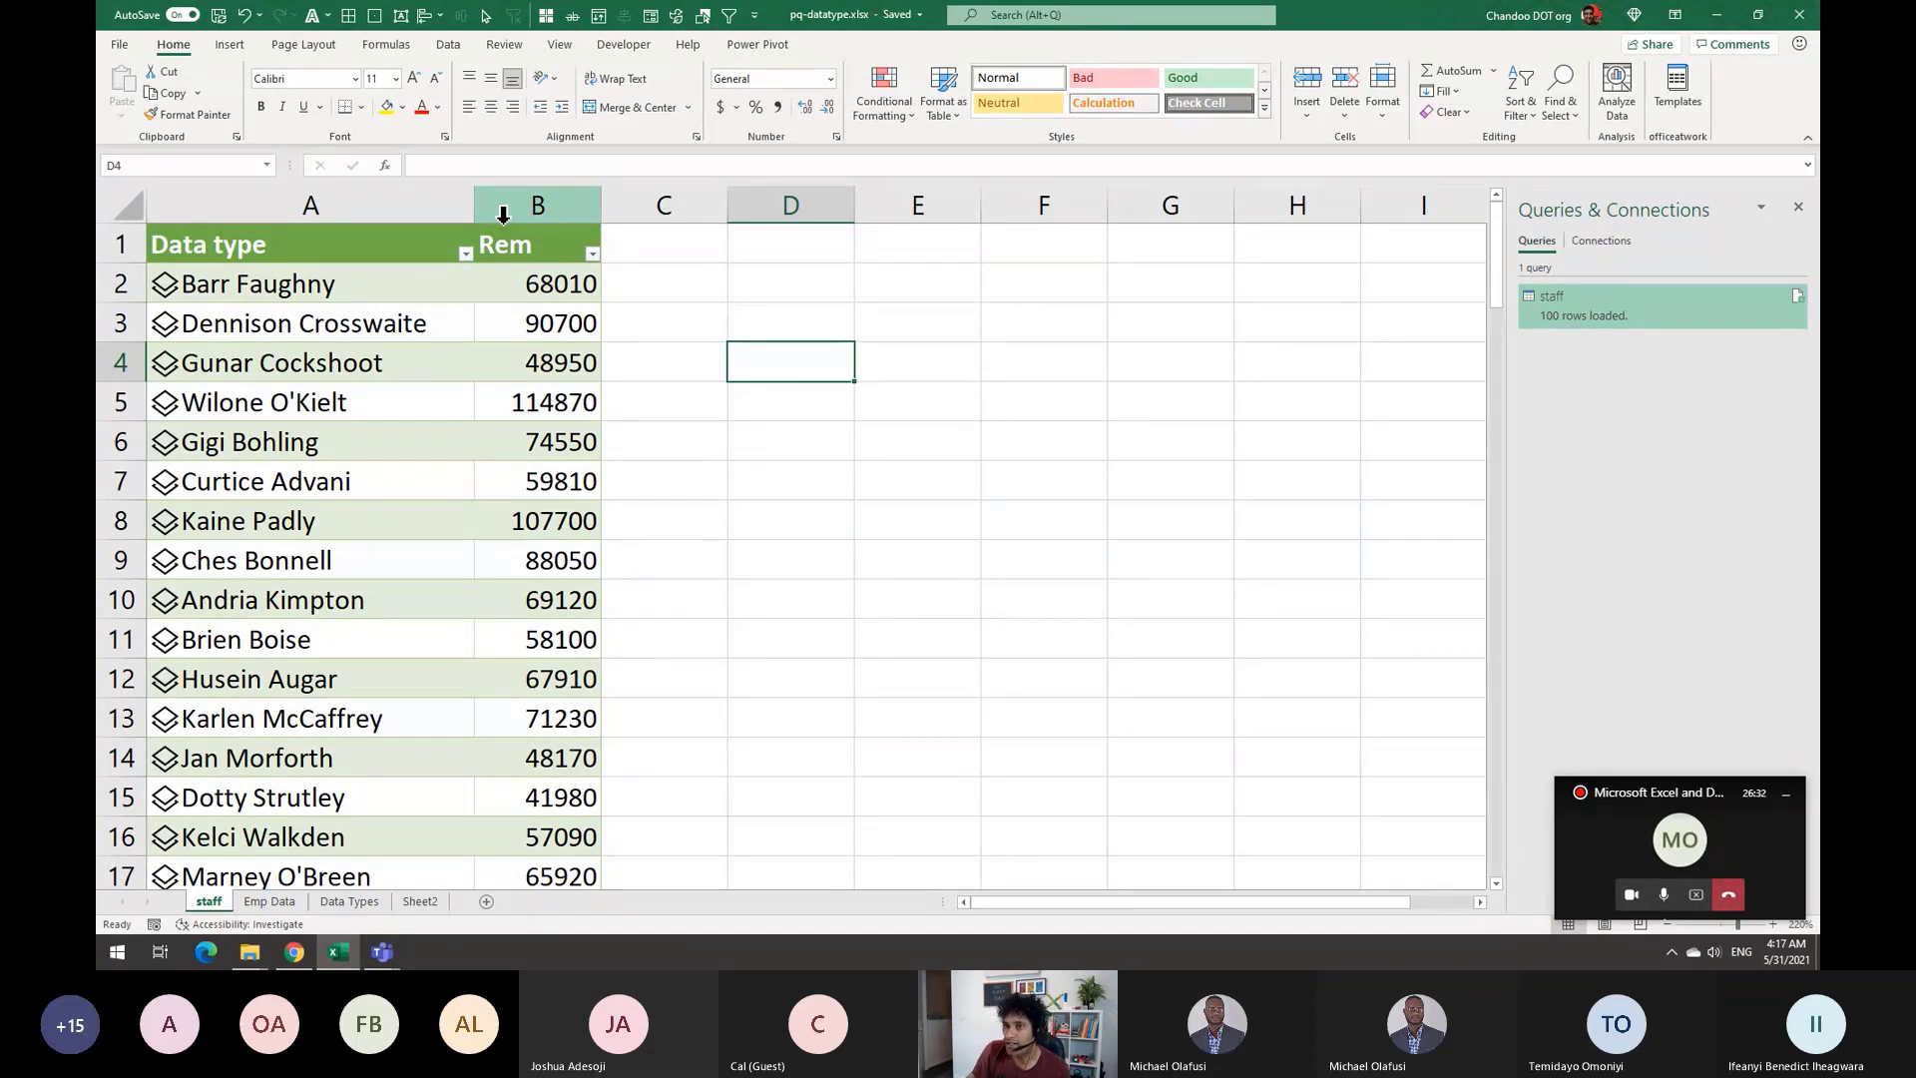
Show the Data ribbon with the Stocks, Currencies and Geography data types
left_click(448, 44)
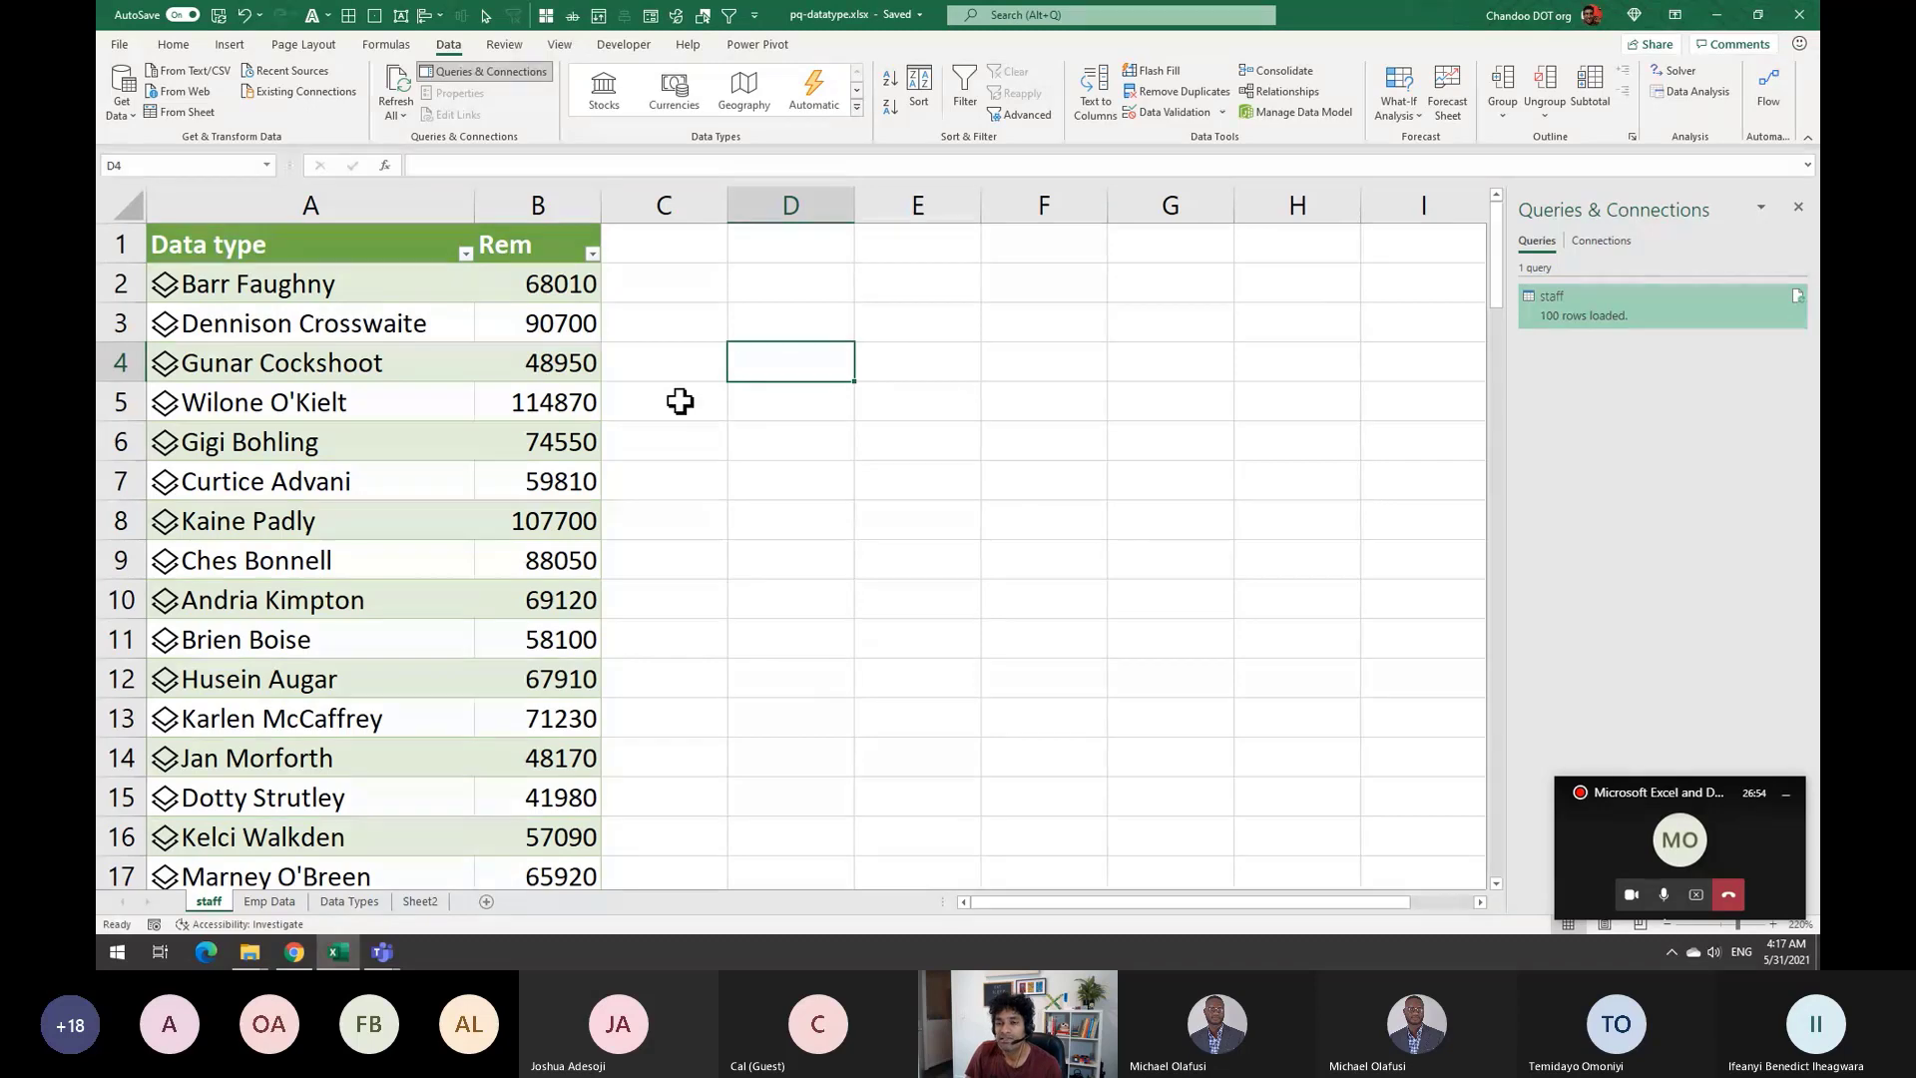
Show the File backstage Home screen with new-workbook templates and recent files like pq-datatype.xlsx
left_click(119, 45)
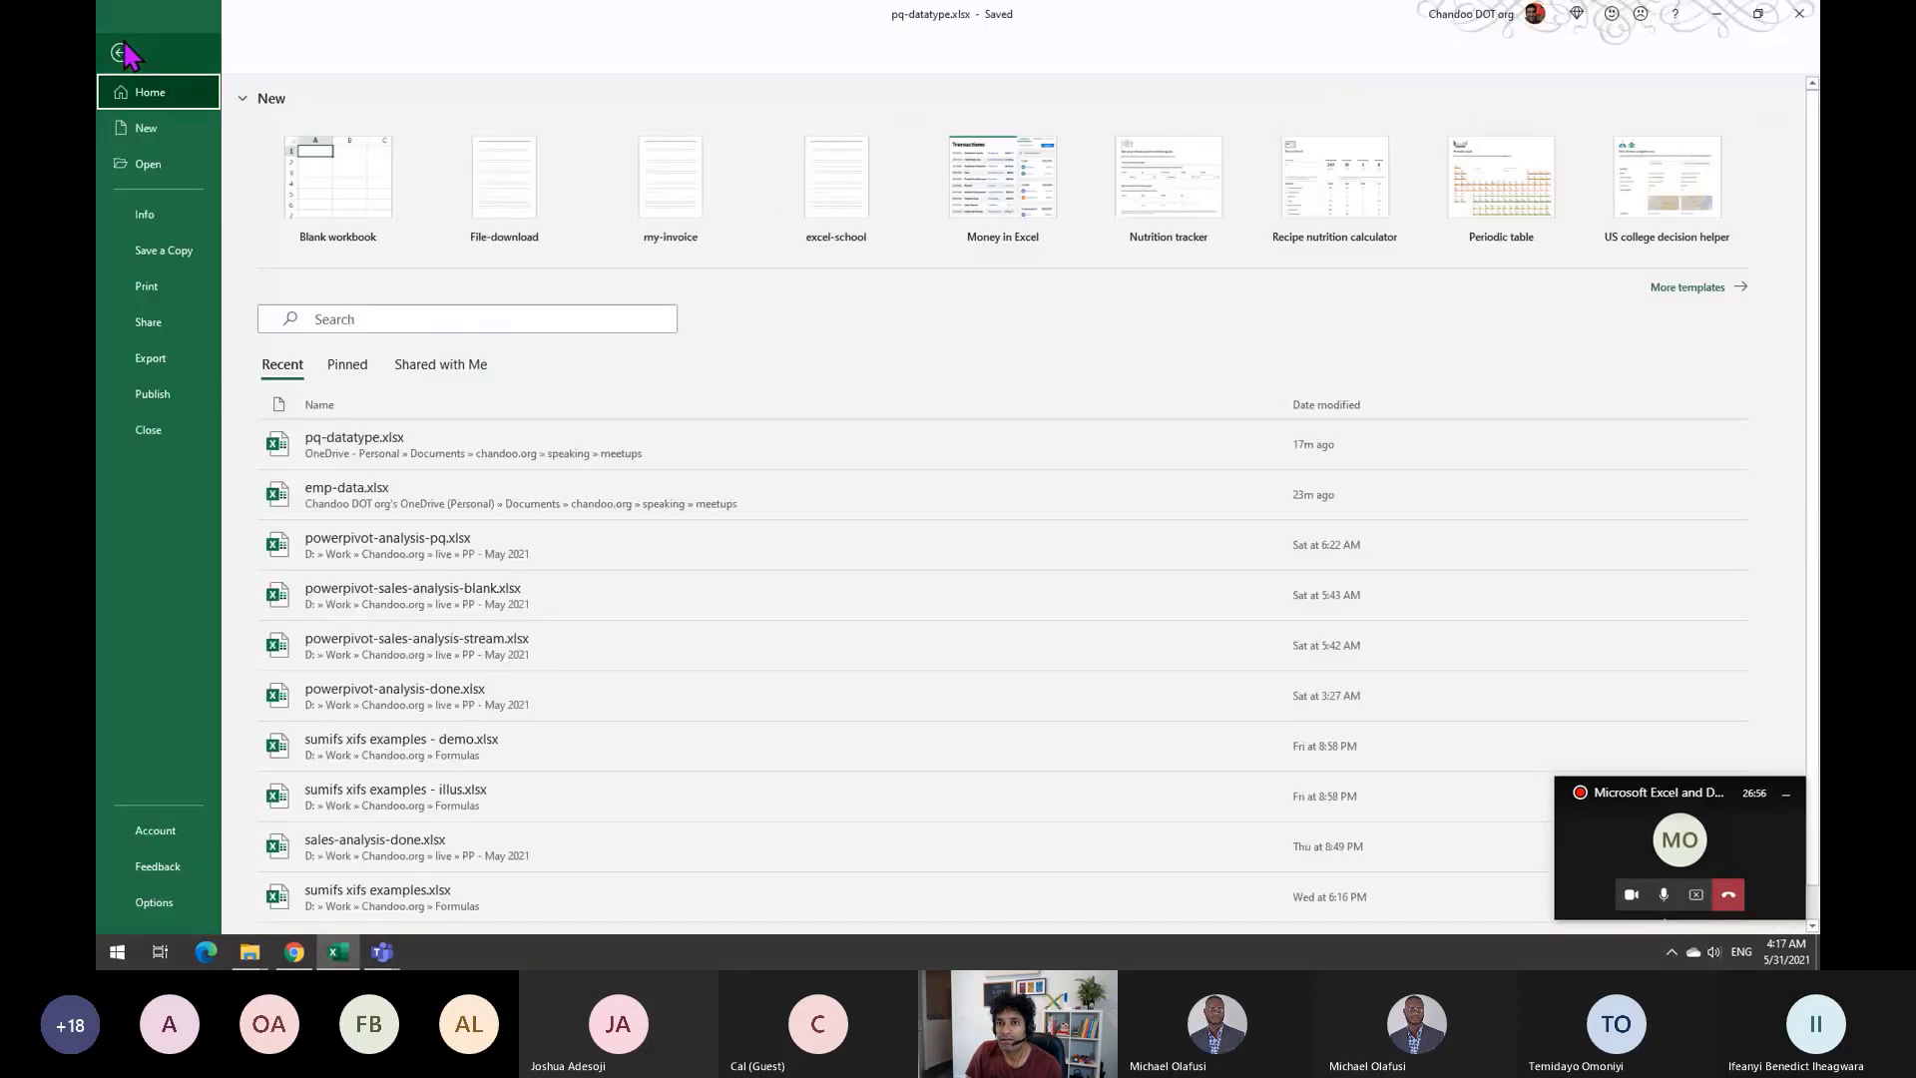
left_click(120, 54)
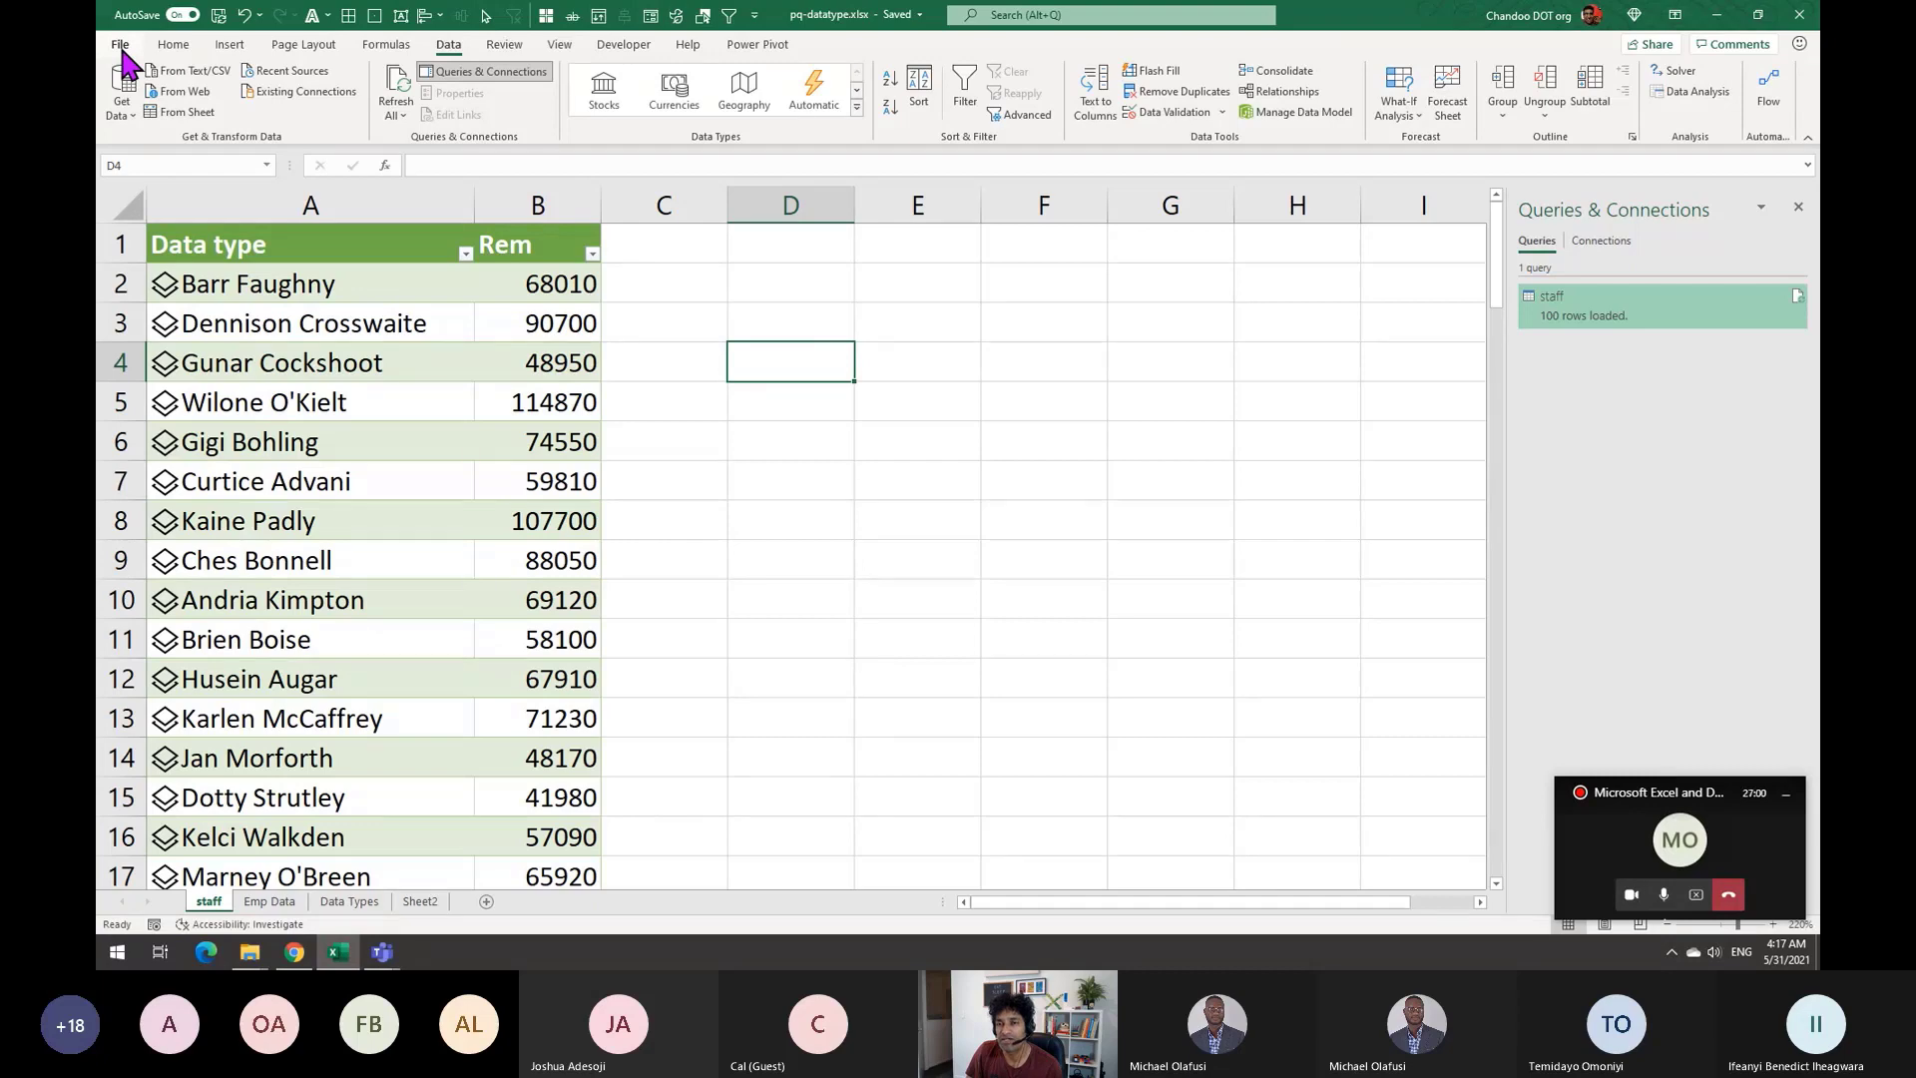
left_click(120, 46)
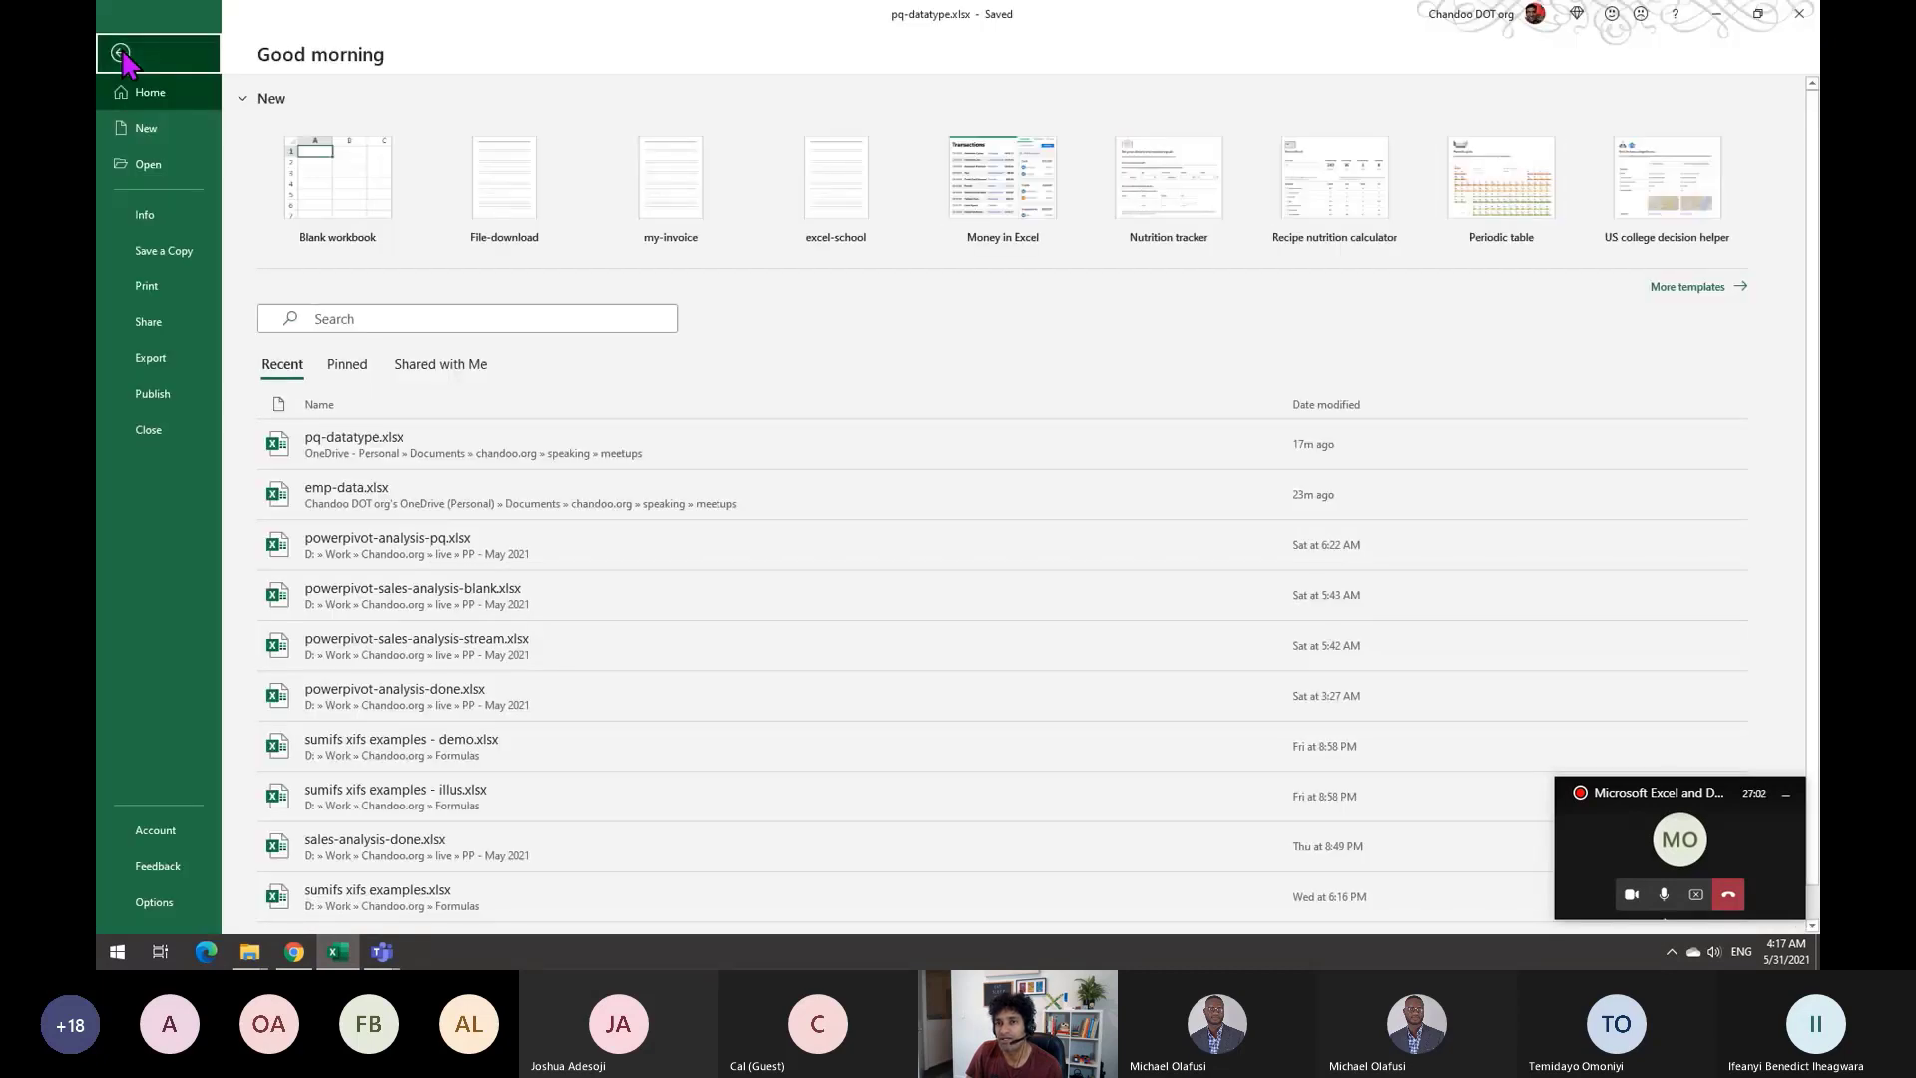
left_click(121, 54)
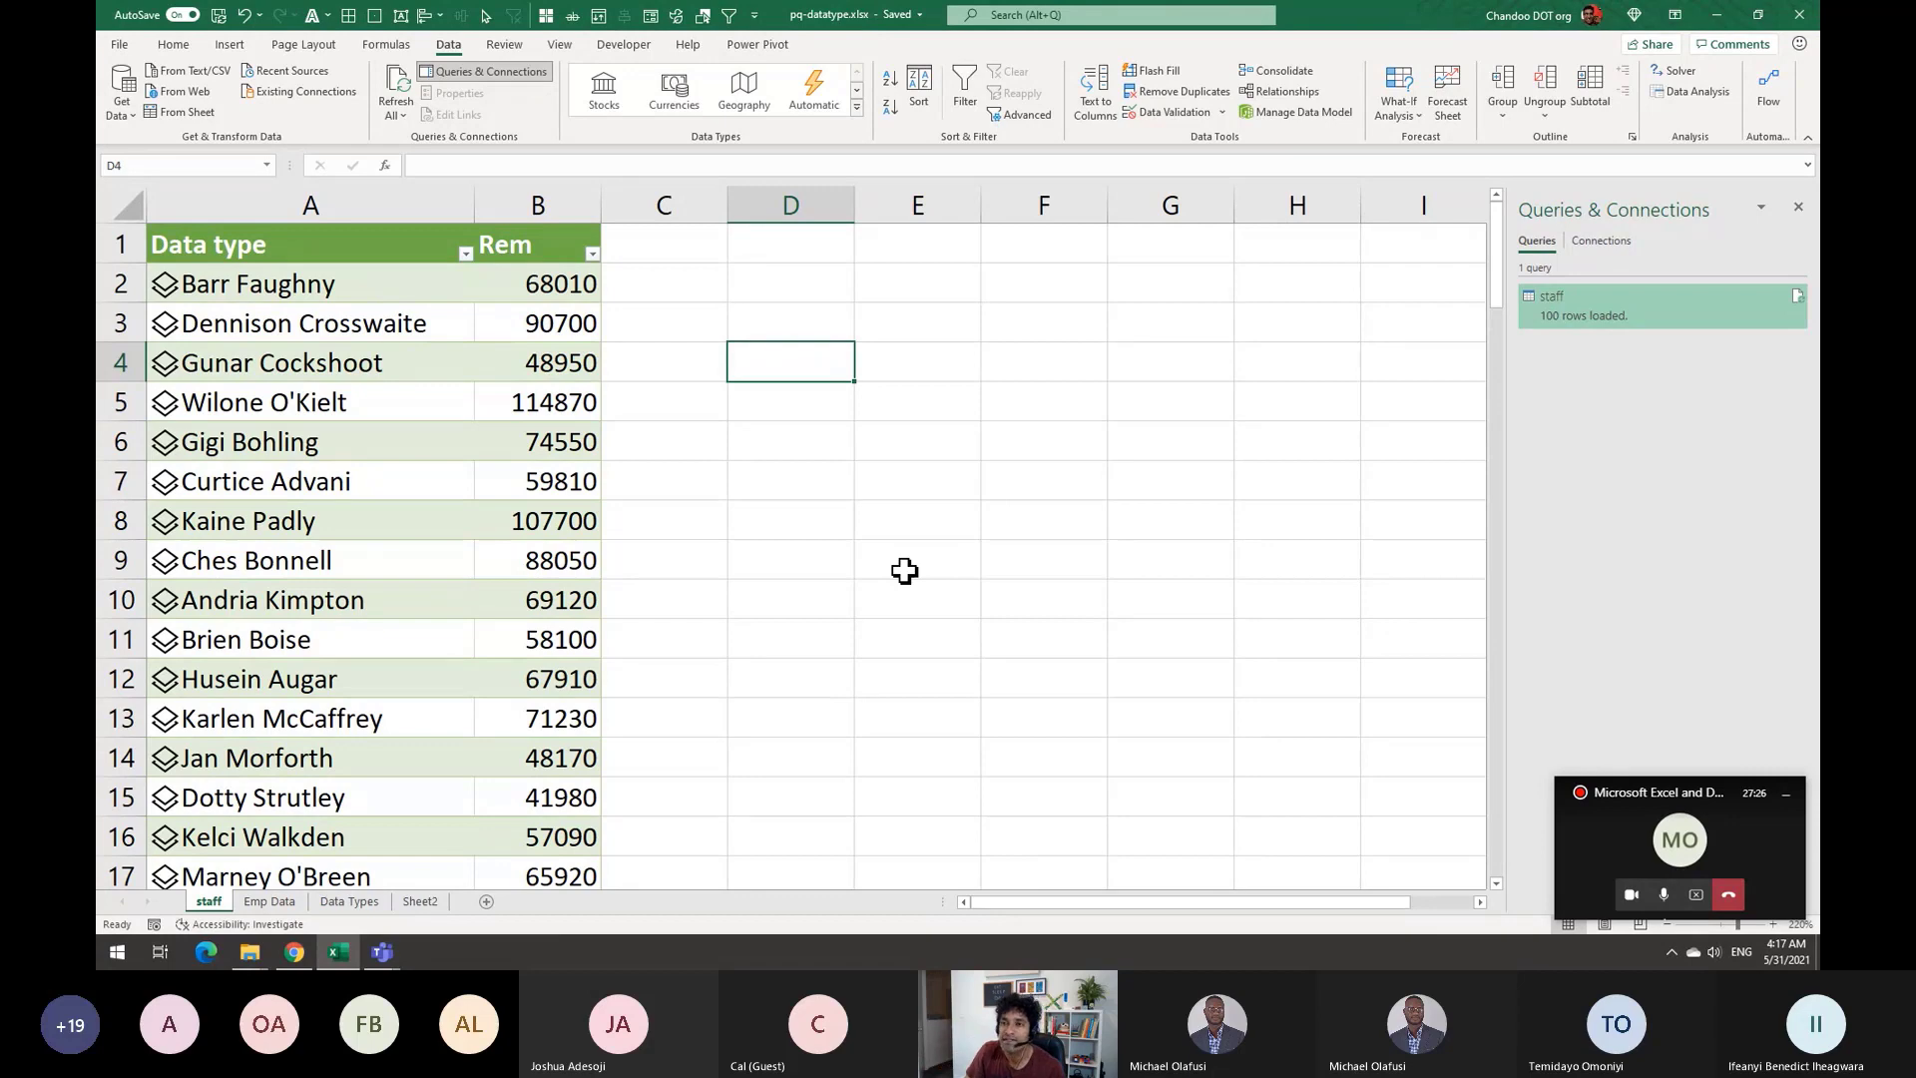
left_click(121, 46)
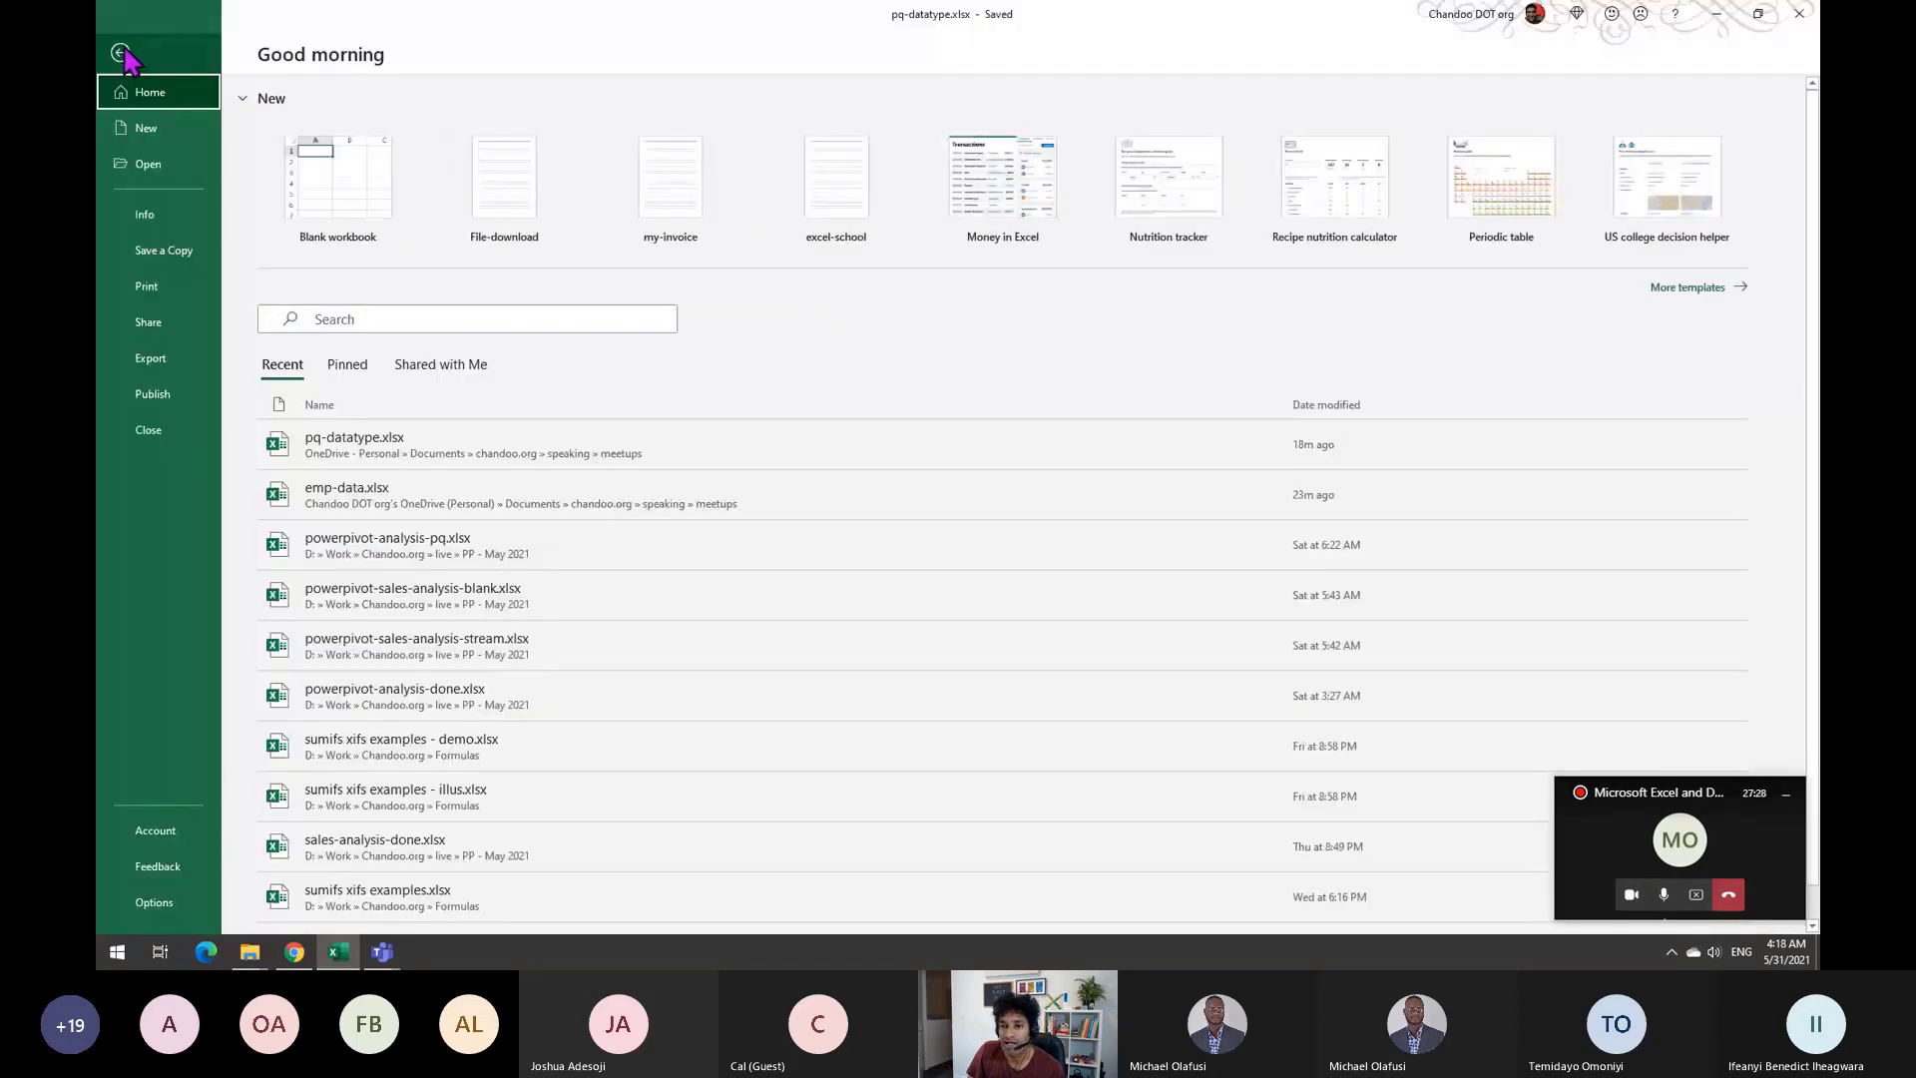
Check the Office Insider channel options on the Account page, then return to the staff sheet
left_click(150, 830)
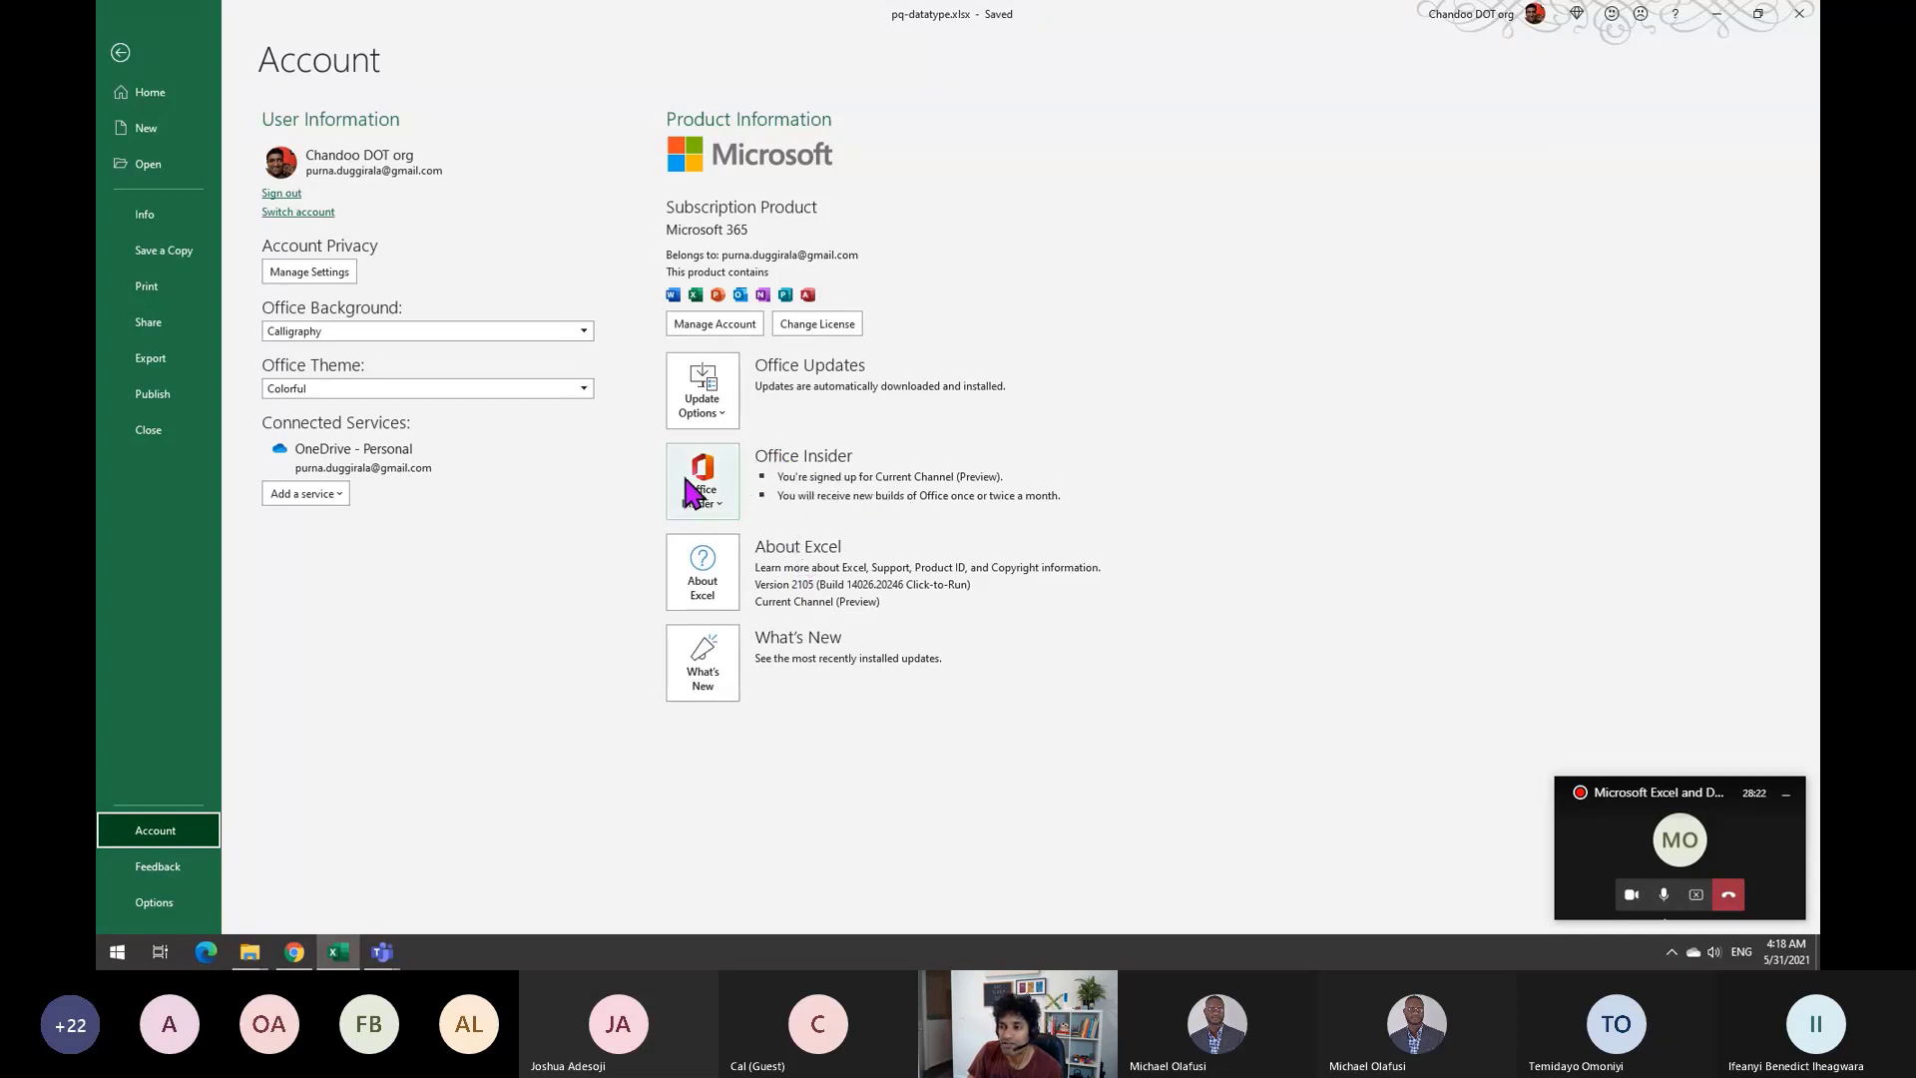
left_click(733, 504)
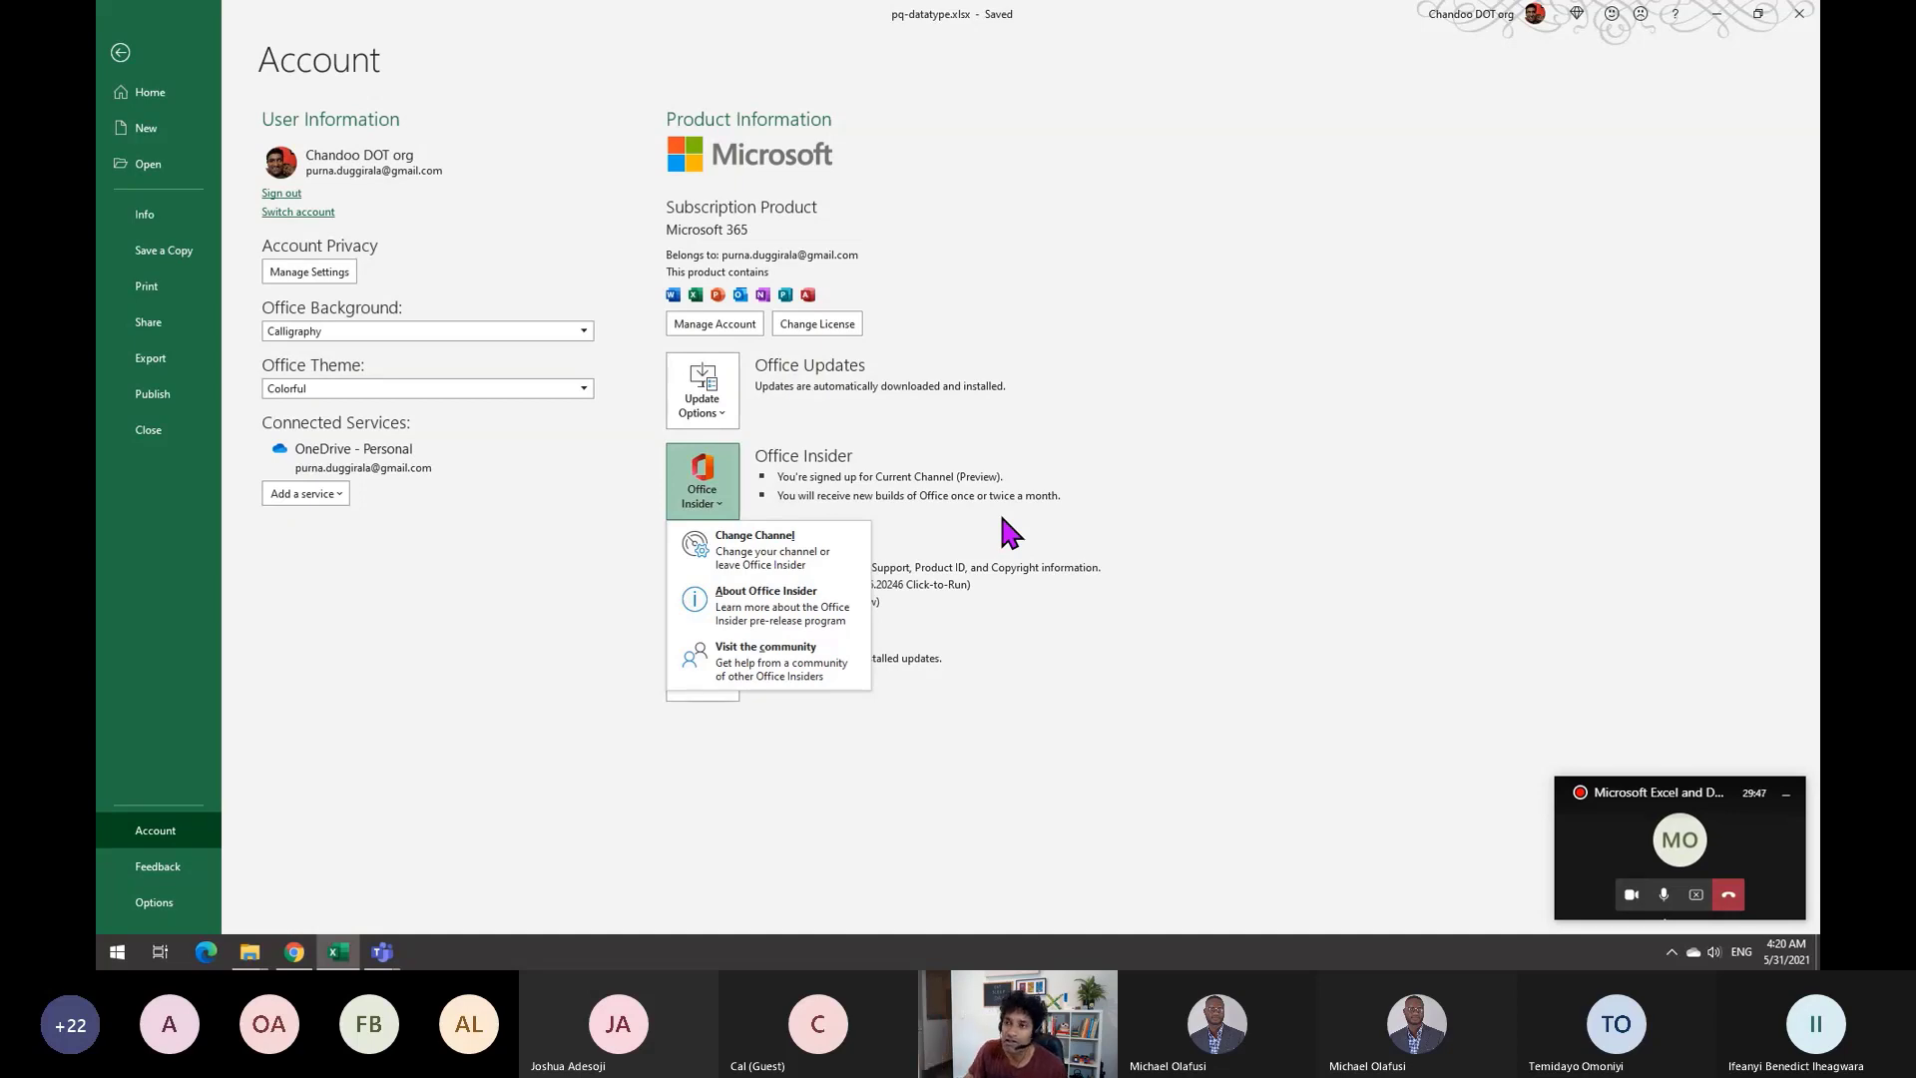
left_click(127, 45)
left_click(128, 48)
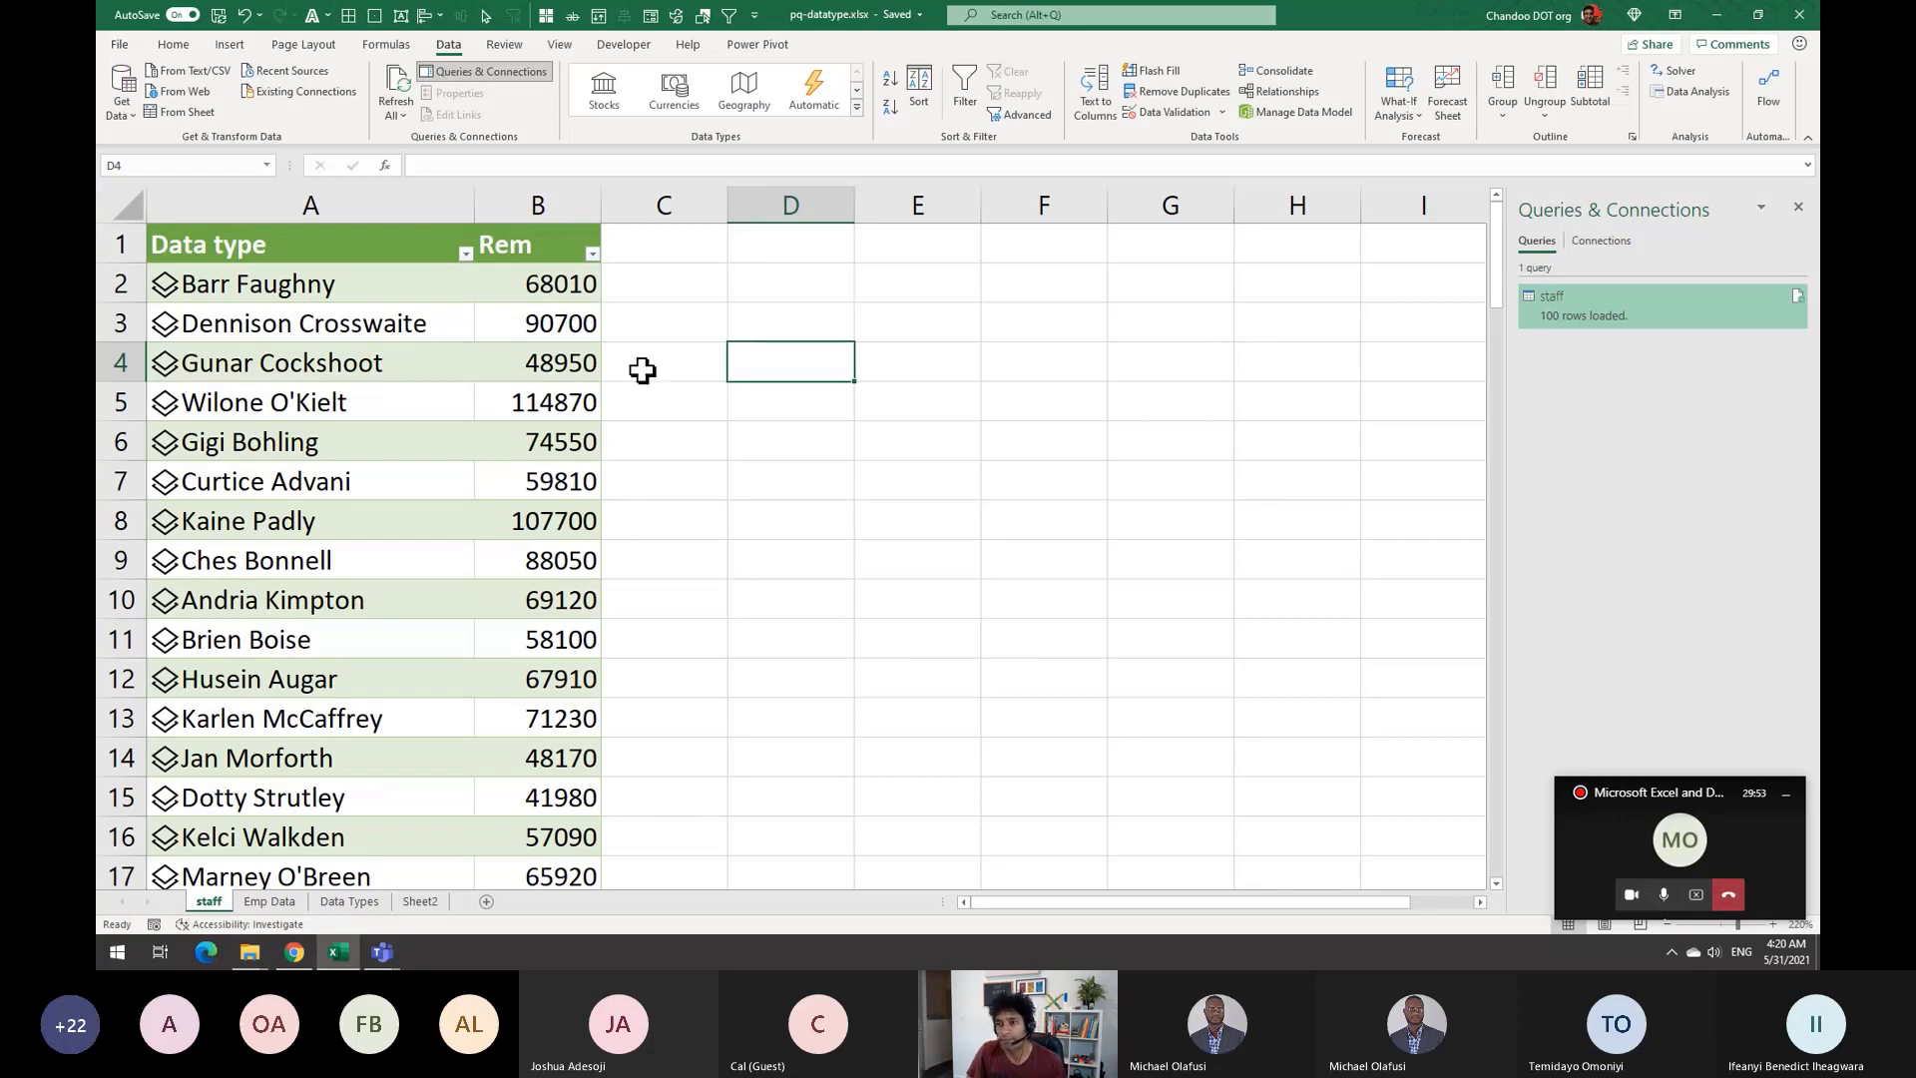
Inspect the Salary lookup formula in B4, select F3, and close the Queries & Connections pane
left_click(559, 361)
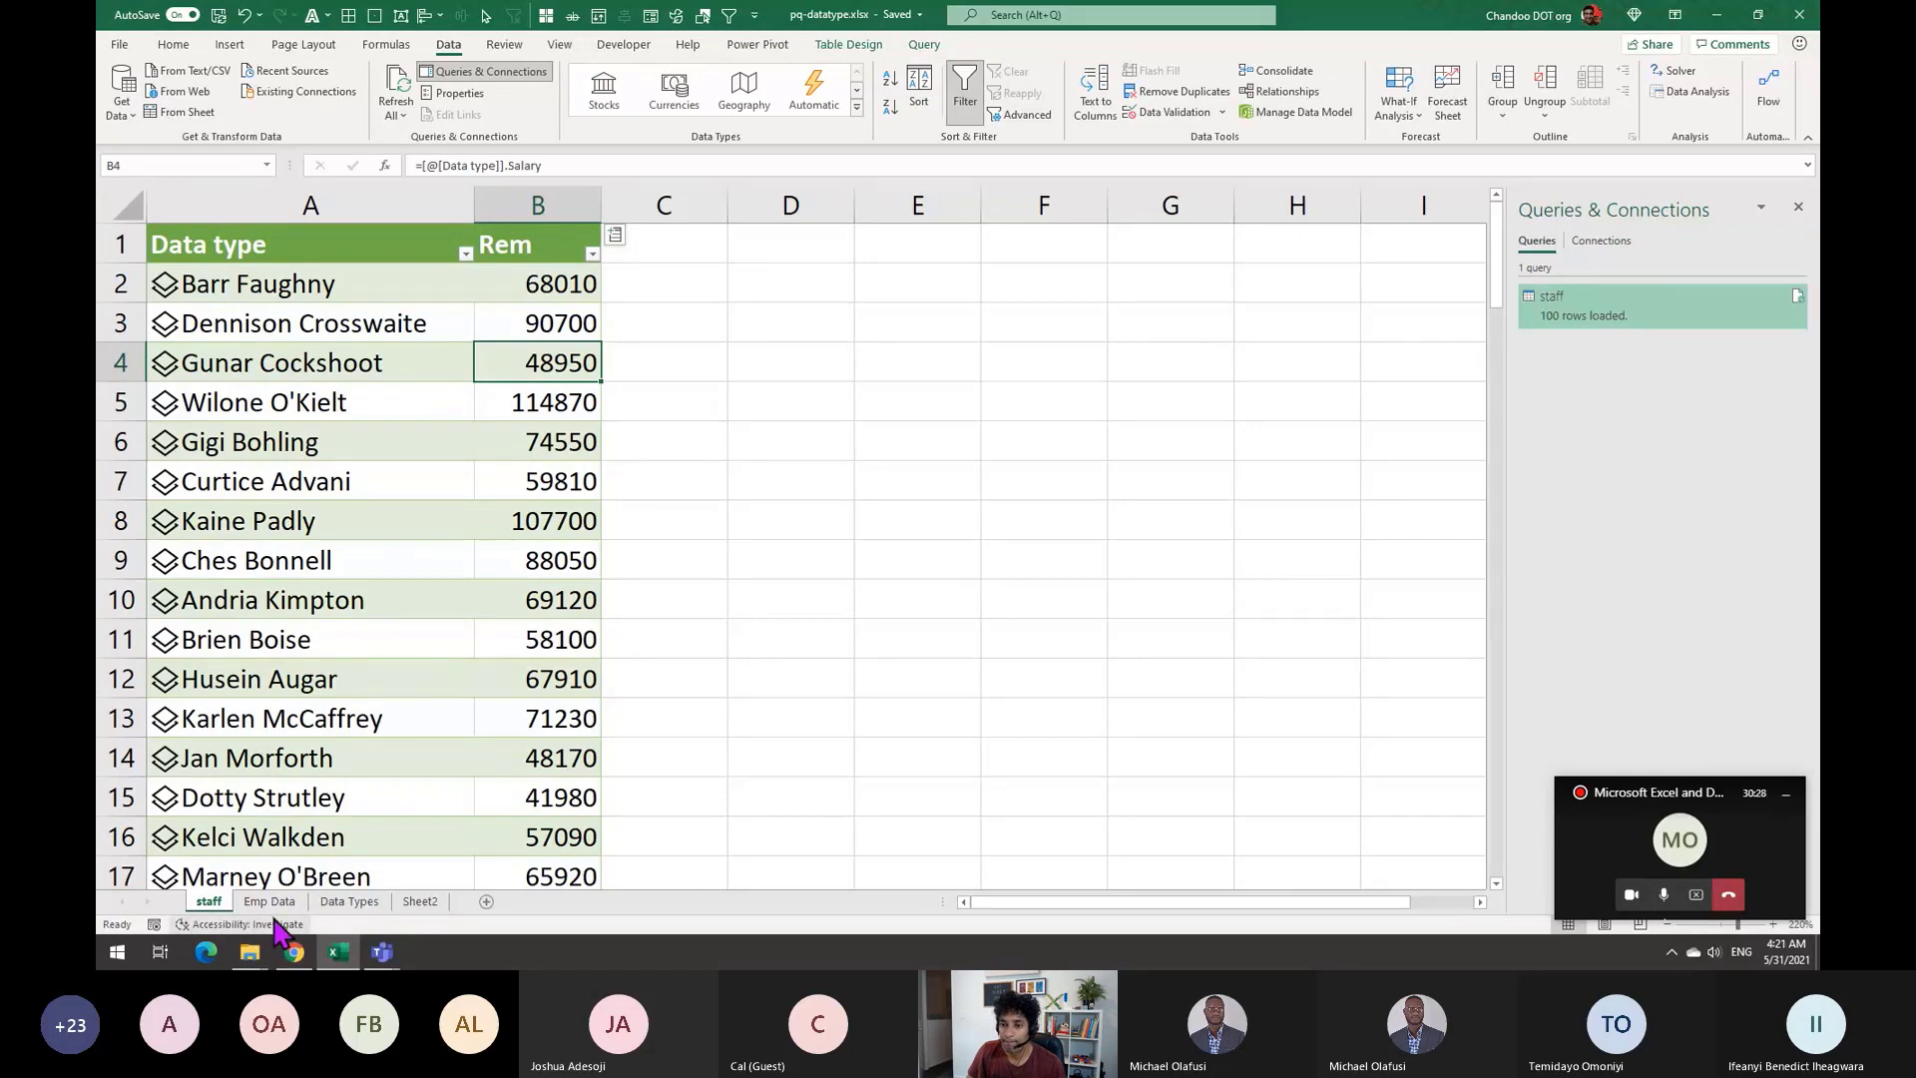
left_click(986, 329)
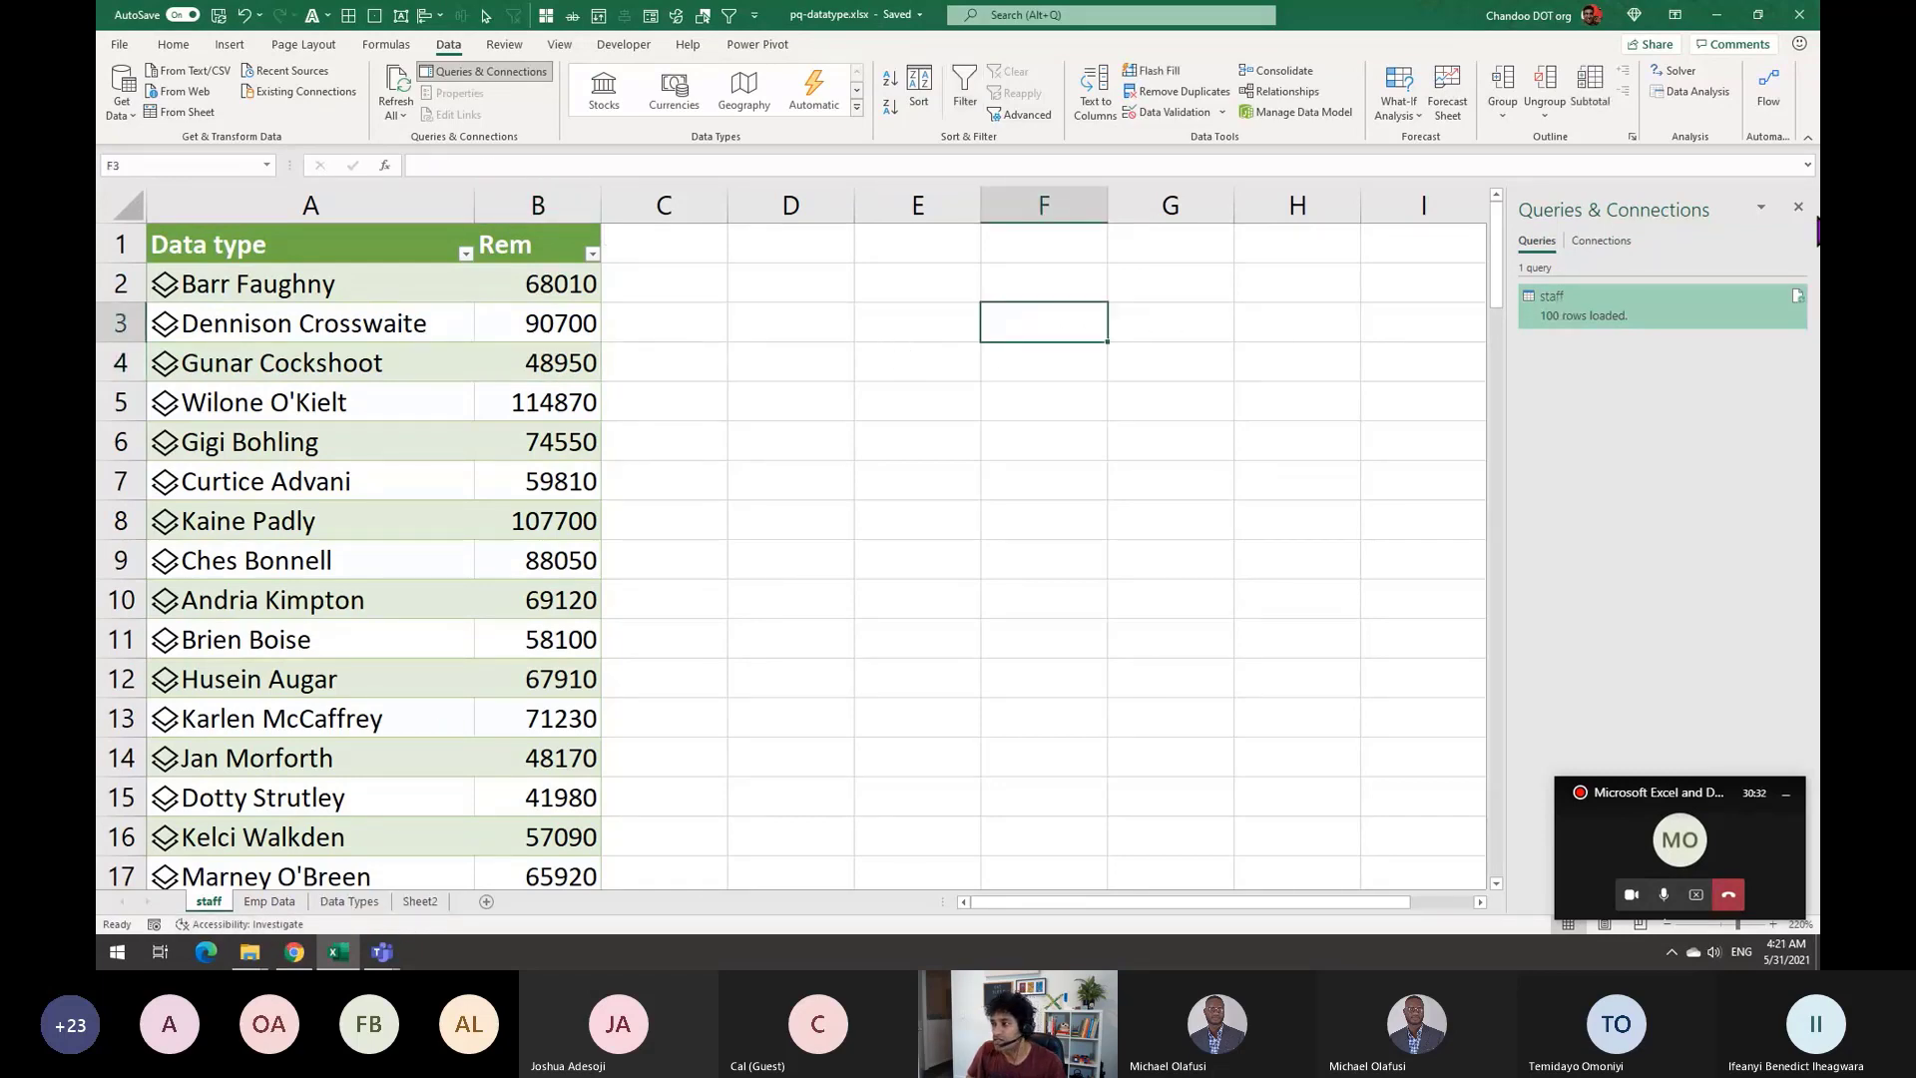
left_click(1798, 207)
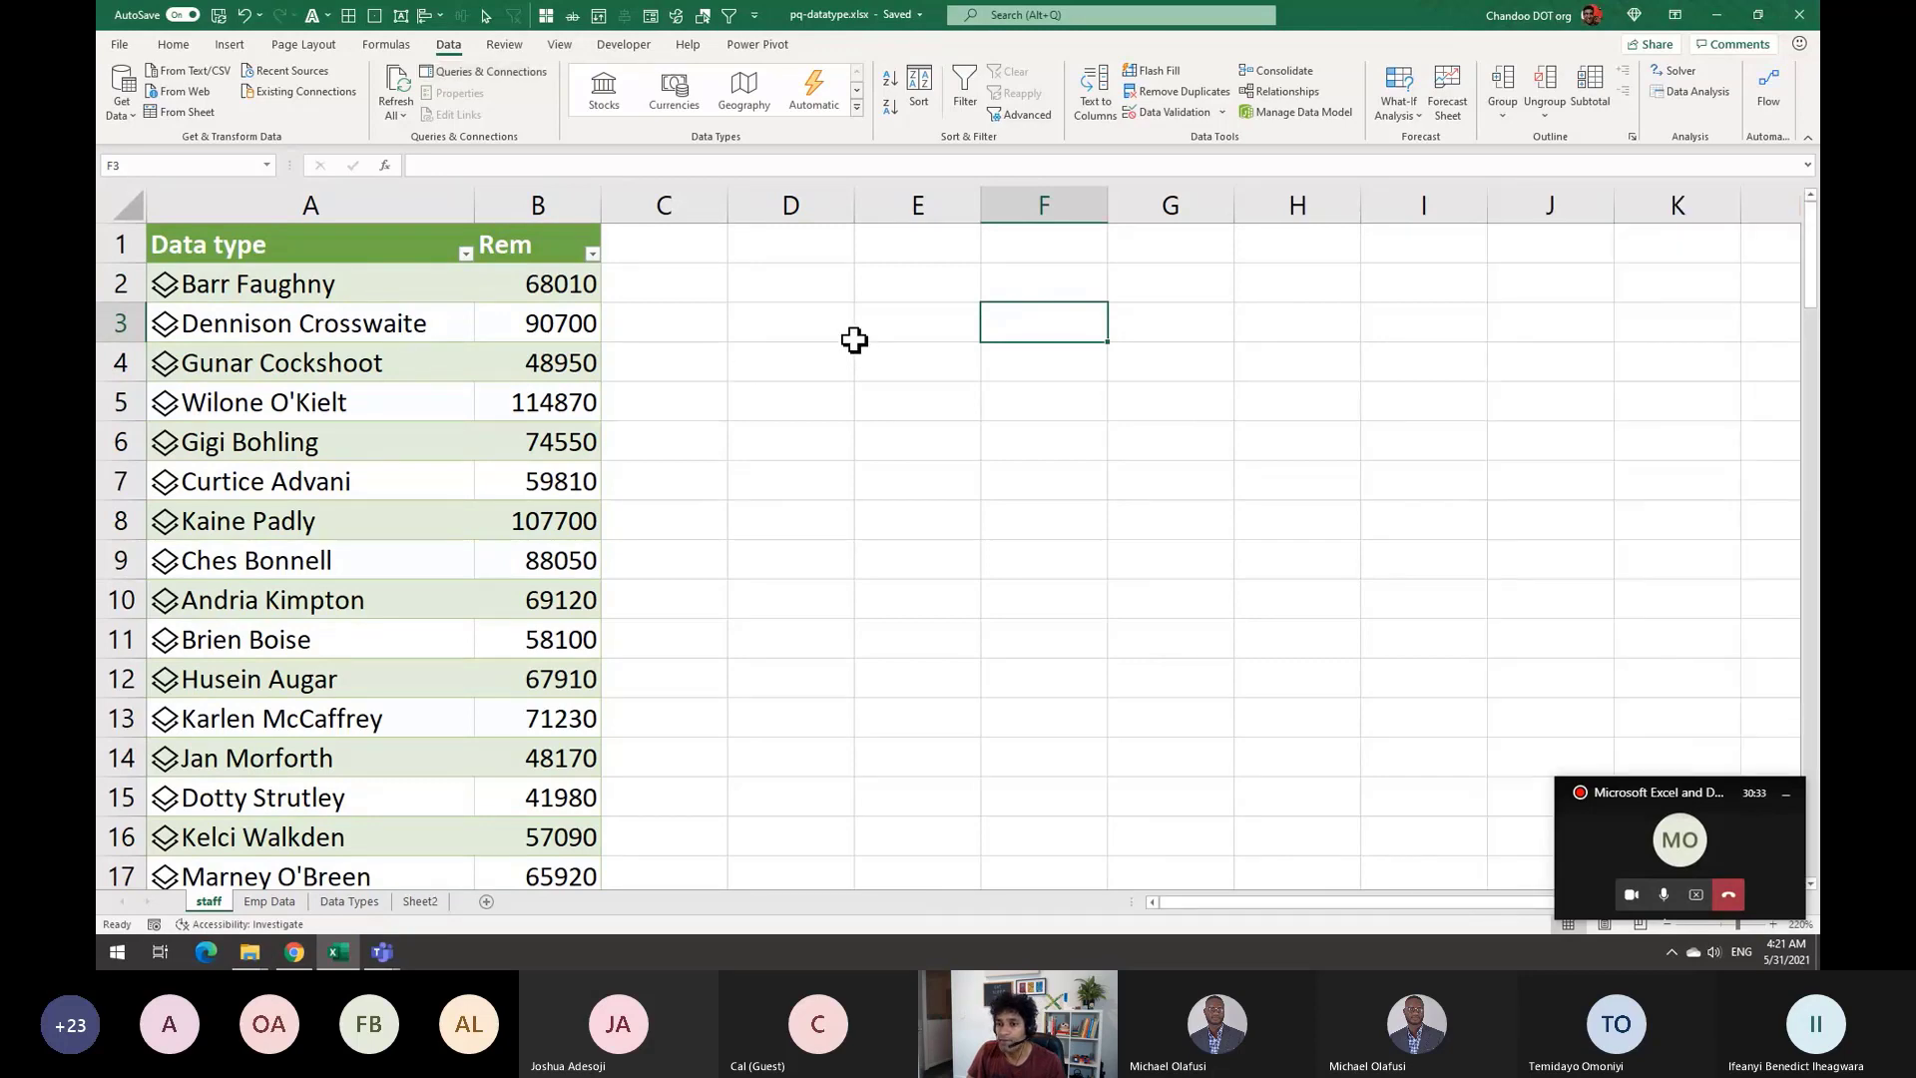
Enter a Name label in F3 and an employee's name in G3, widening column G to fit
type("Name")
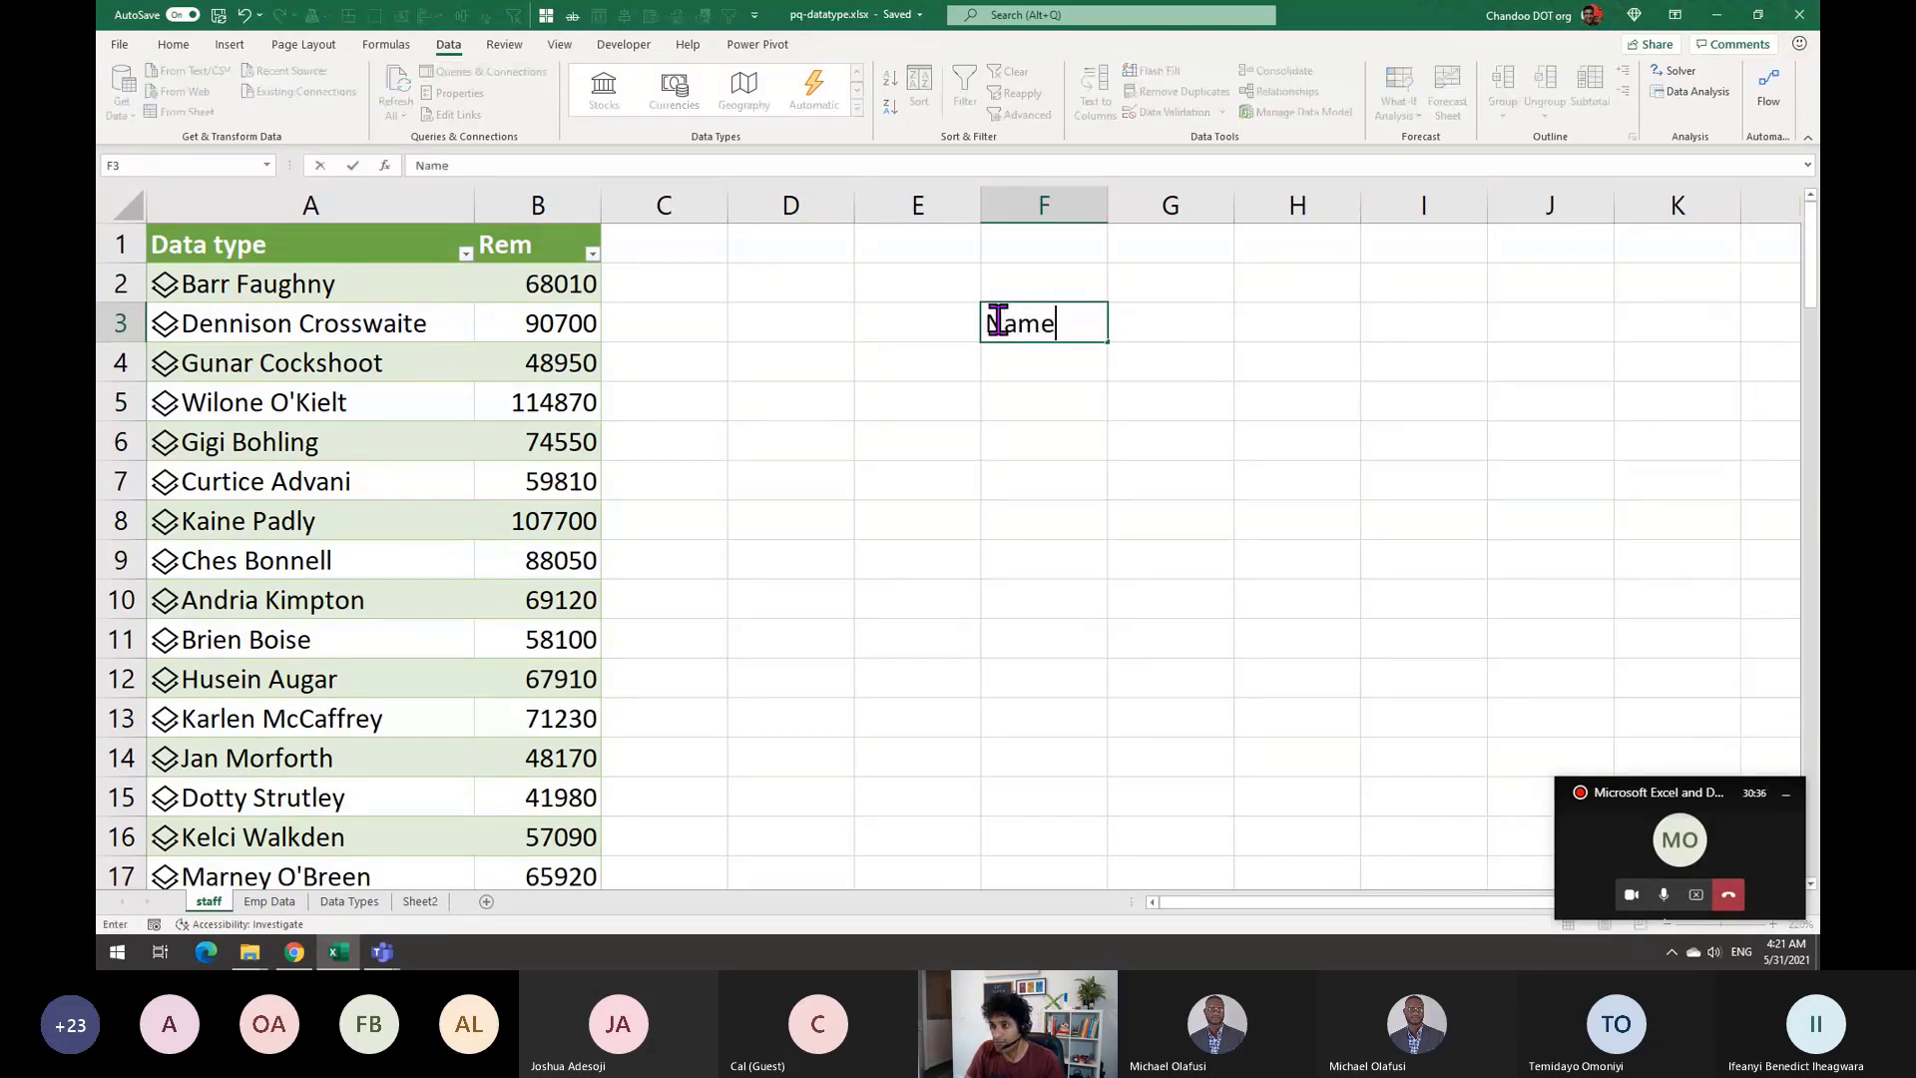
key("Tab")
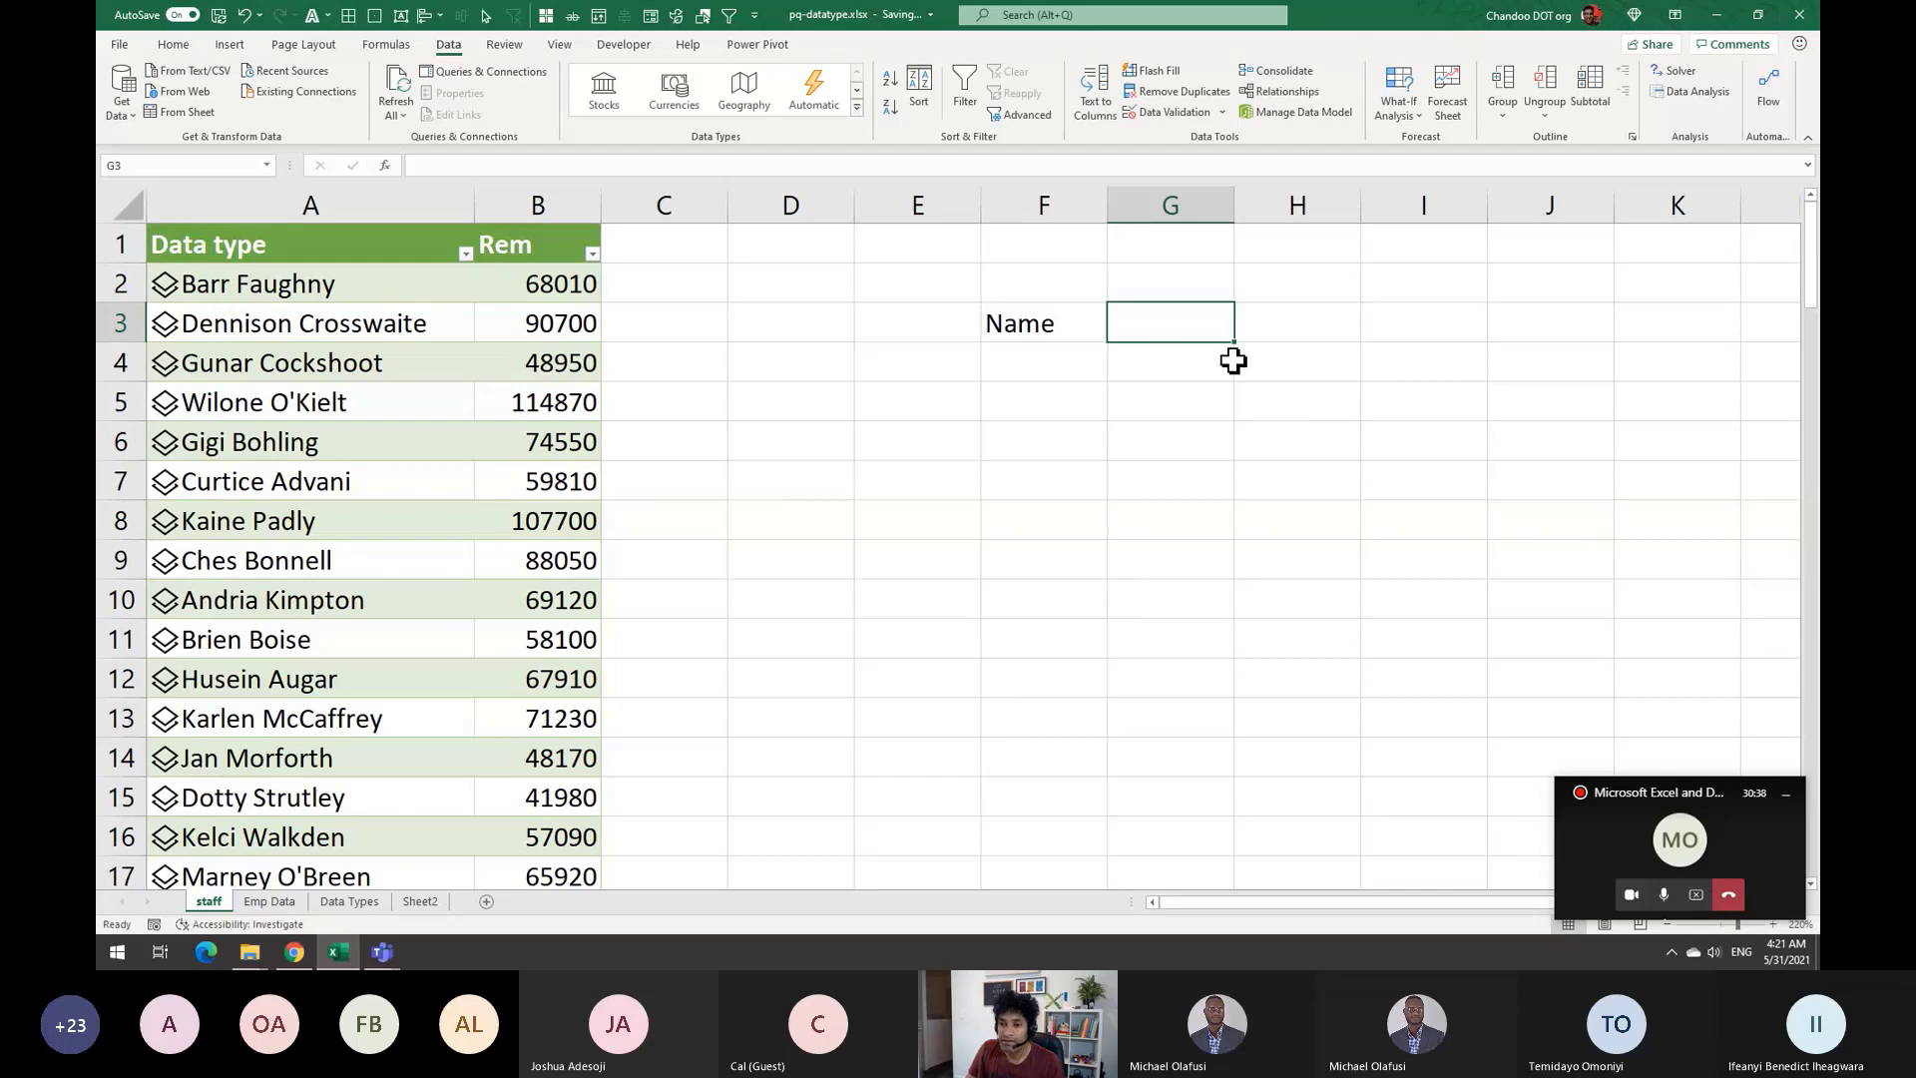
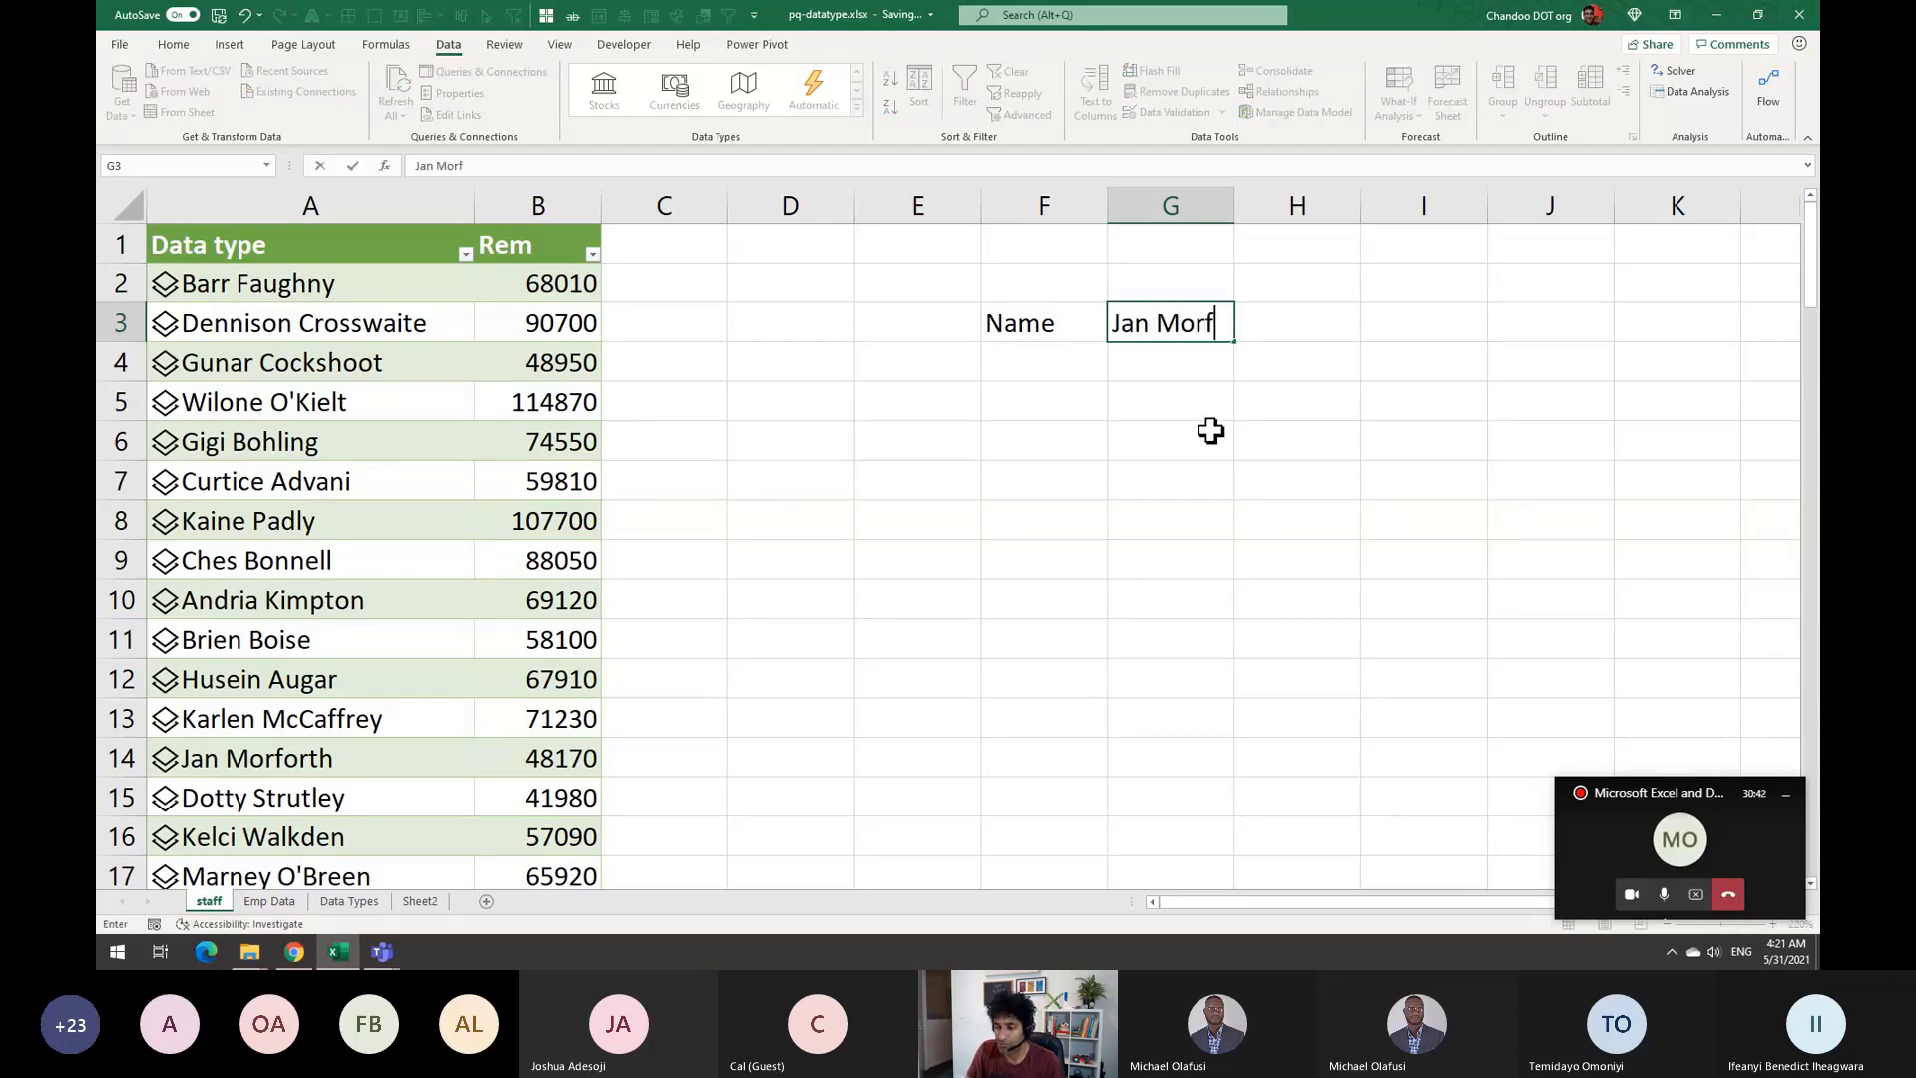
key("Return")
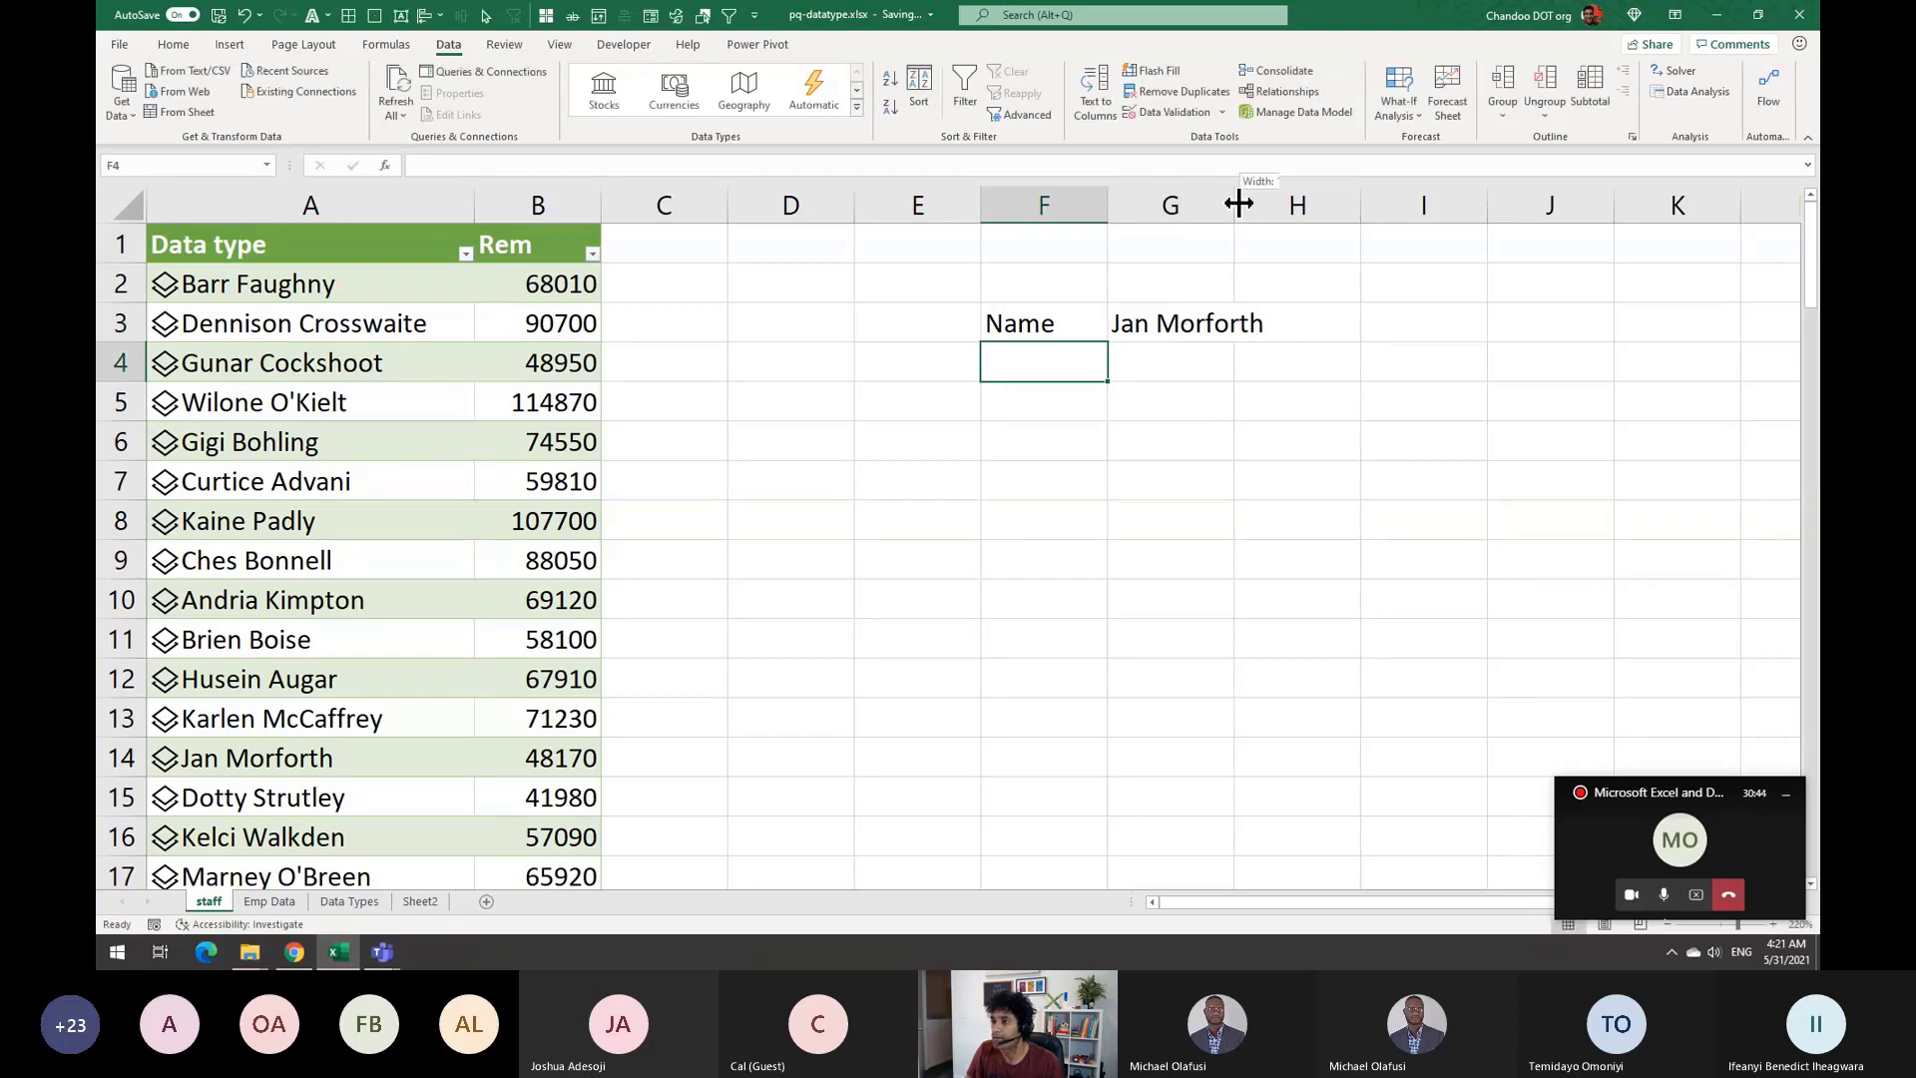
left_click_drag(1238, 204, 1325, 203)
Give the name input cell G3 an orange fill
left_click(1176, 316)
left_click(181, 45)
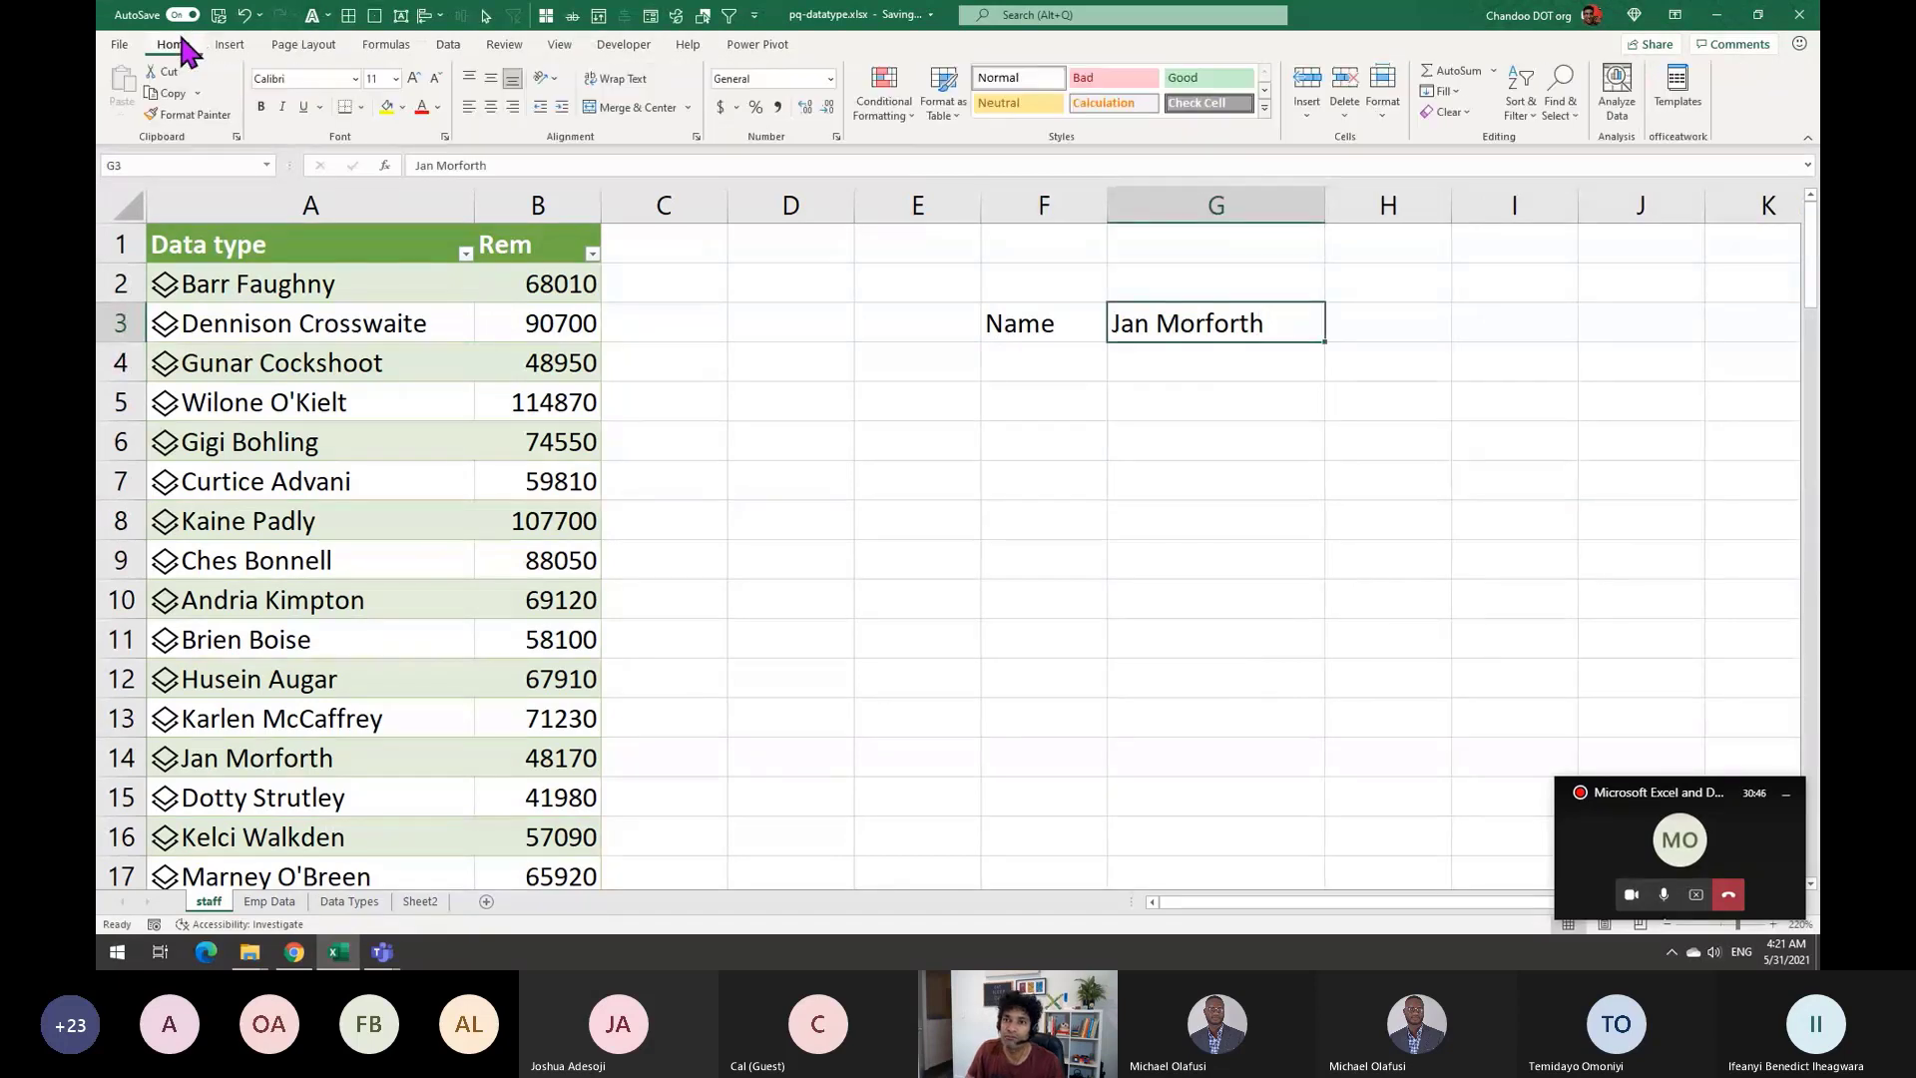
left_click(403, 108)
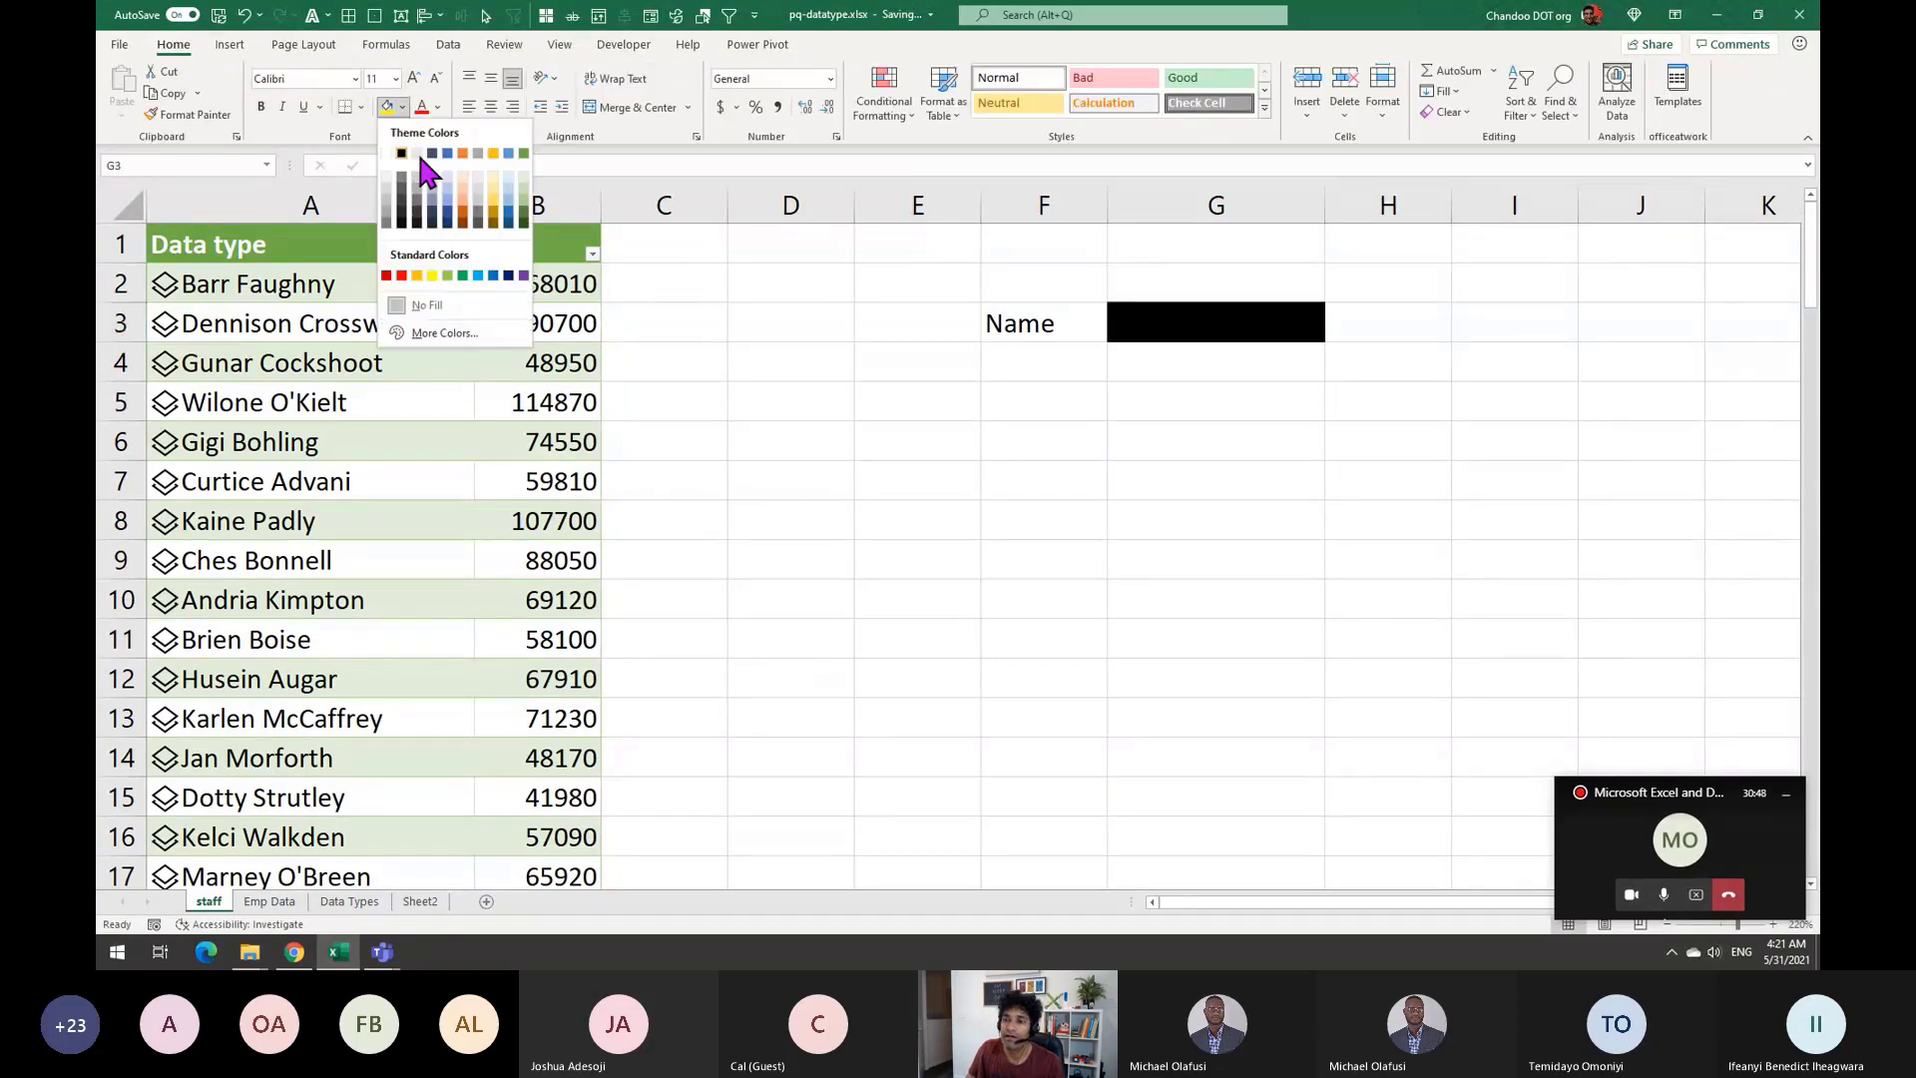
left_click(475, 149)
Add a Gender label in cell F6
left_click(1094, 458)
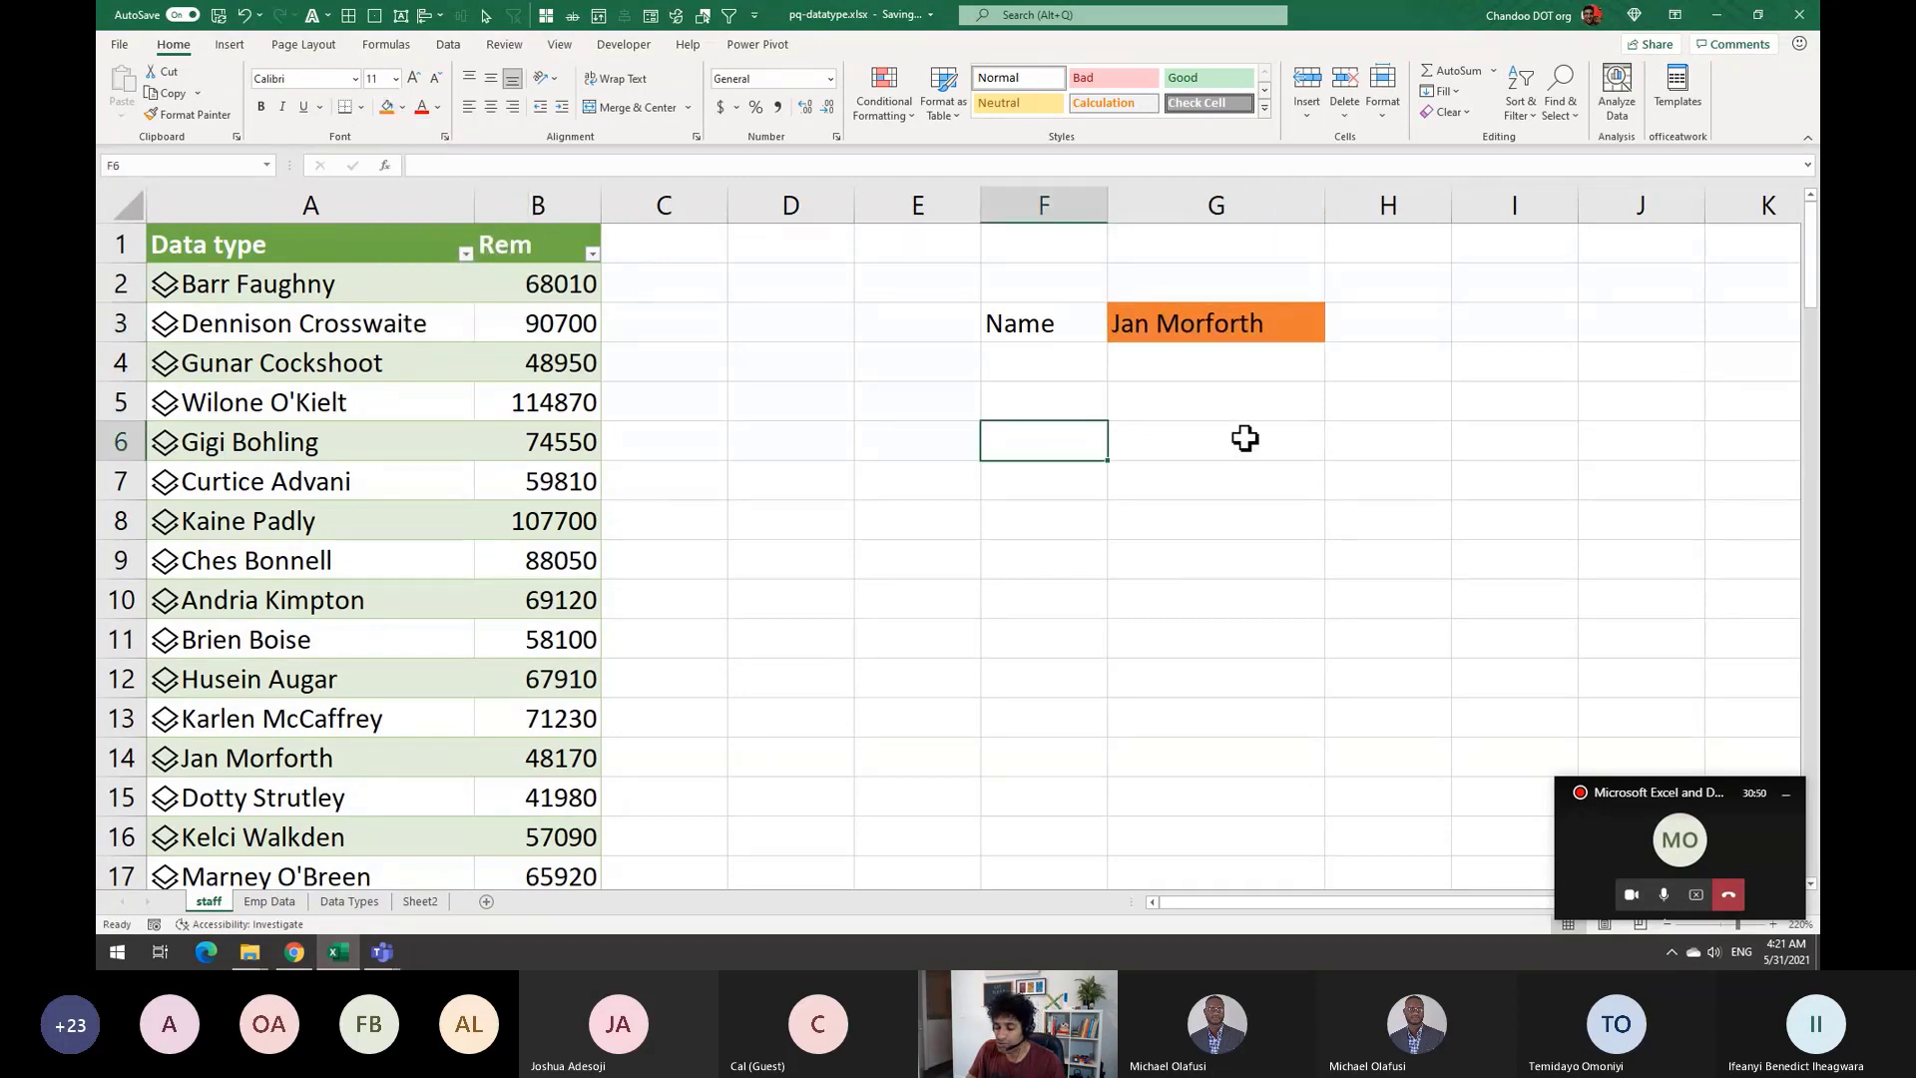
type("Gender")
key("Return")
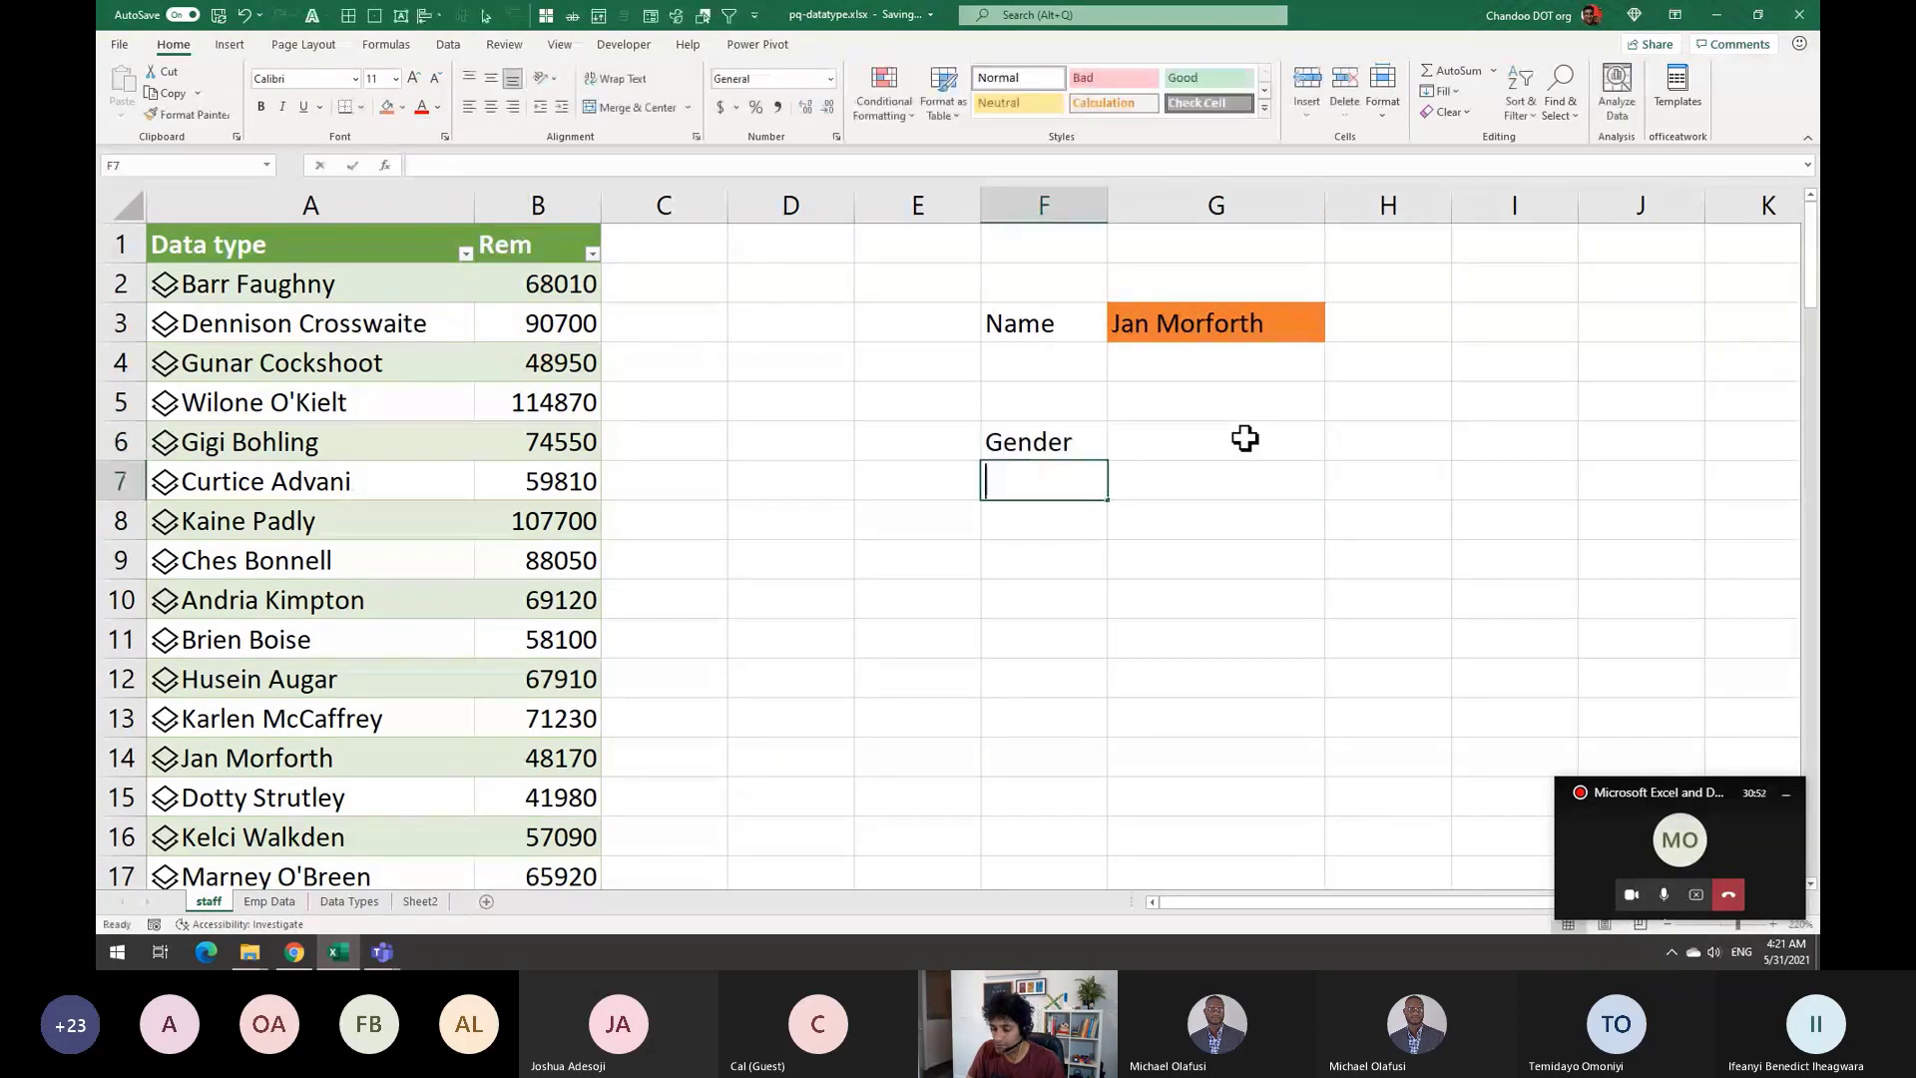
Add a Salary label in F7 and begin a formula with = in G6 beside Gender
type("Salary")
key("Return")
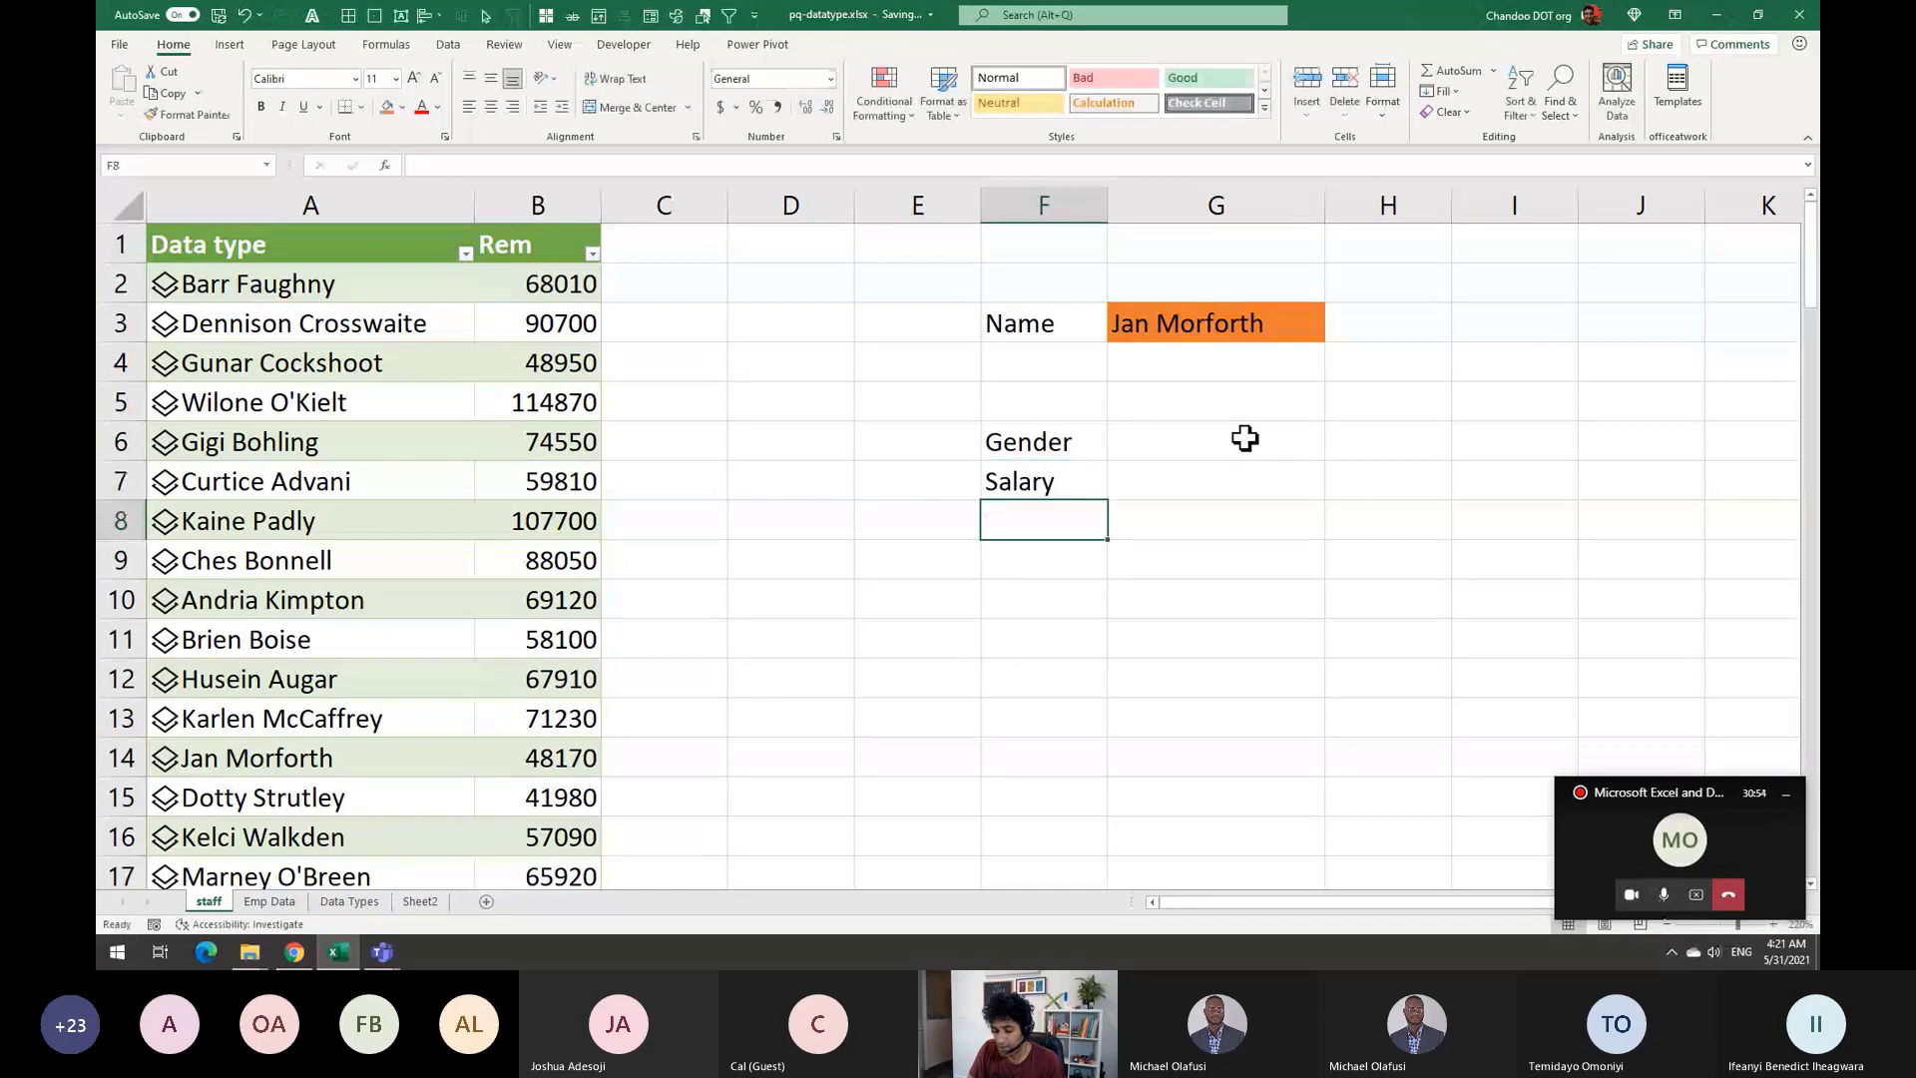
left_click(1243, 440)
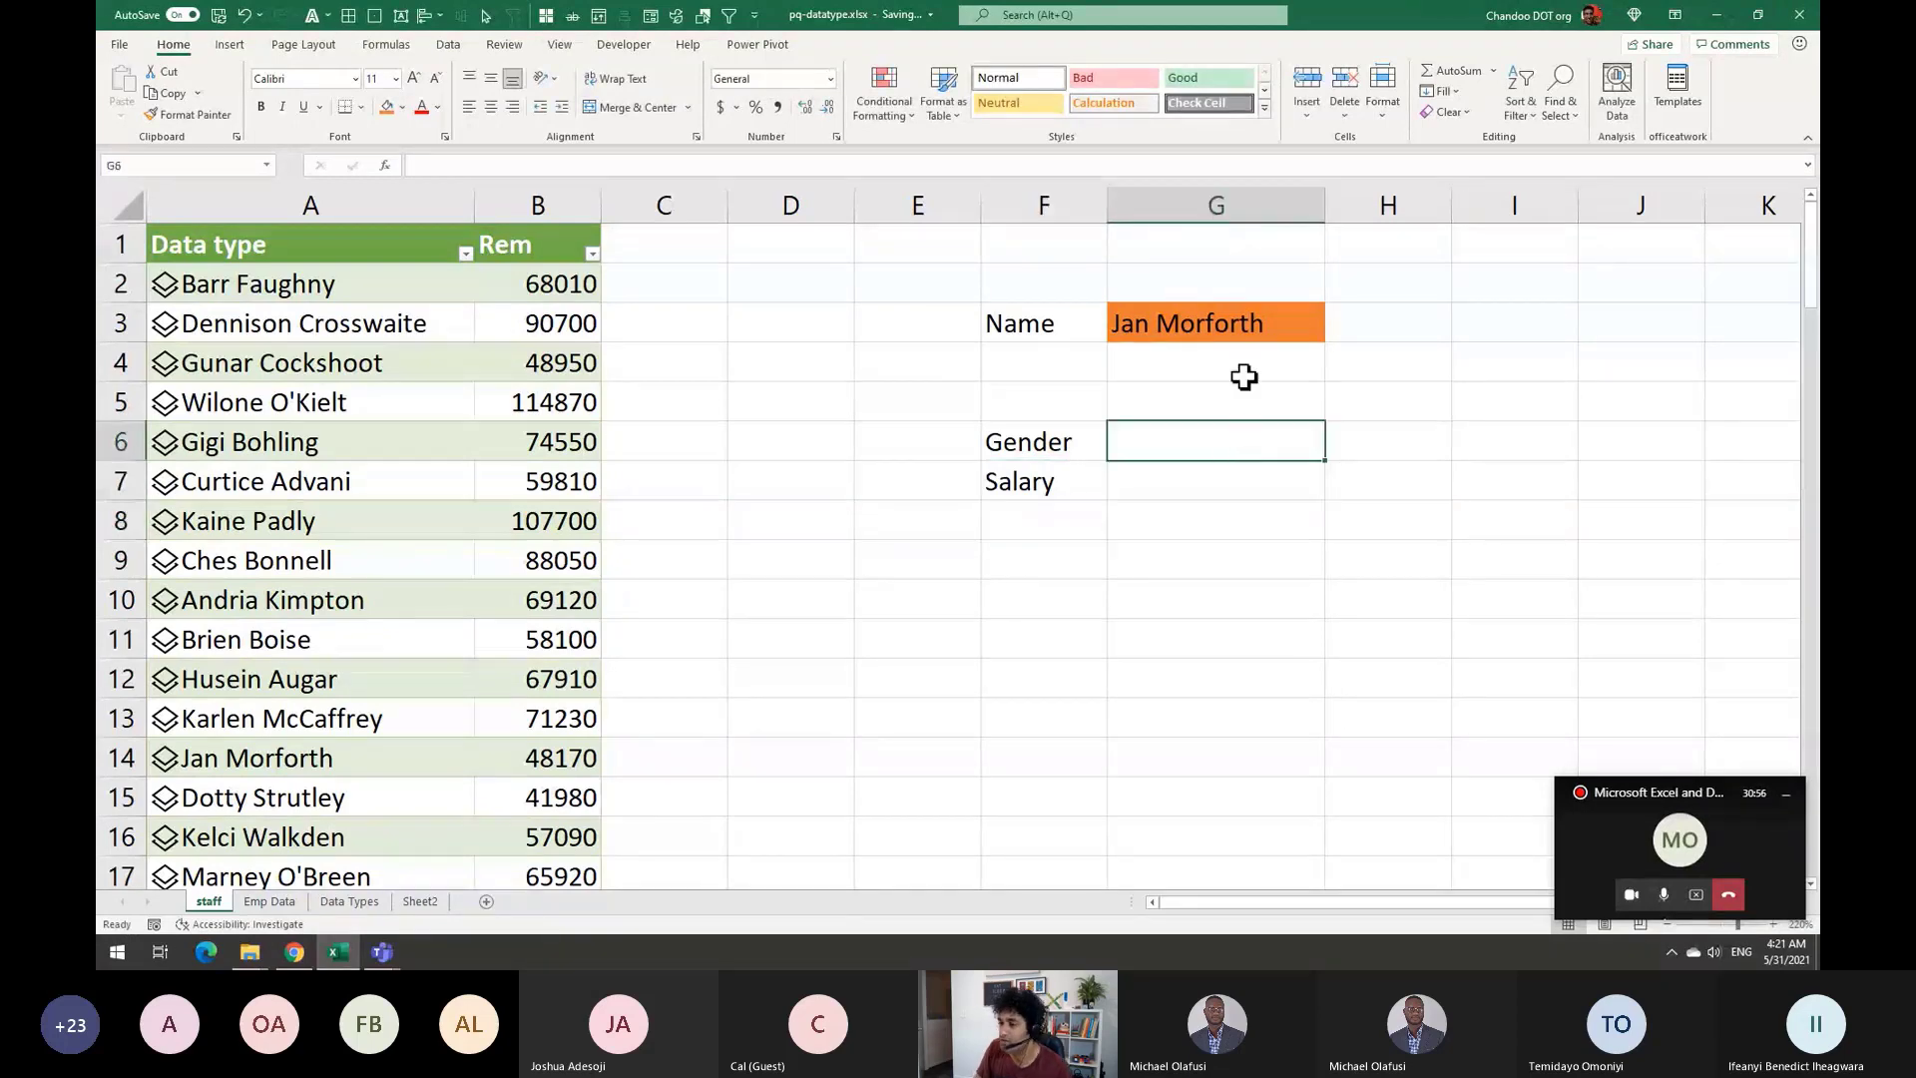
type("=")
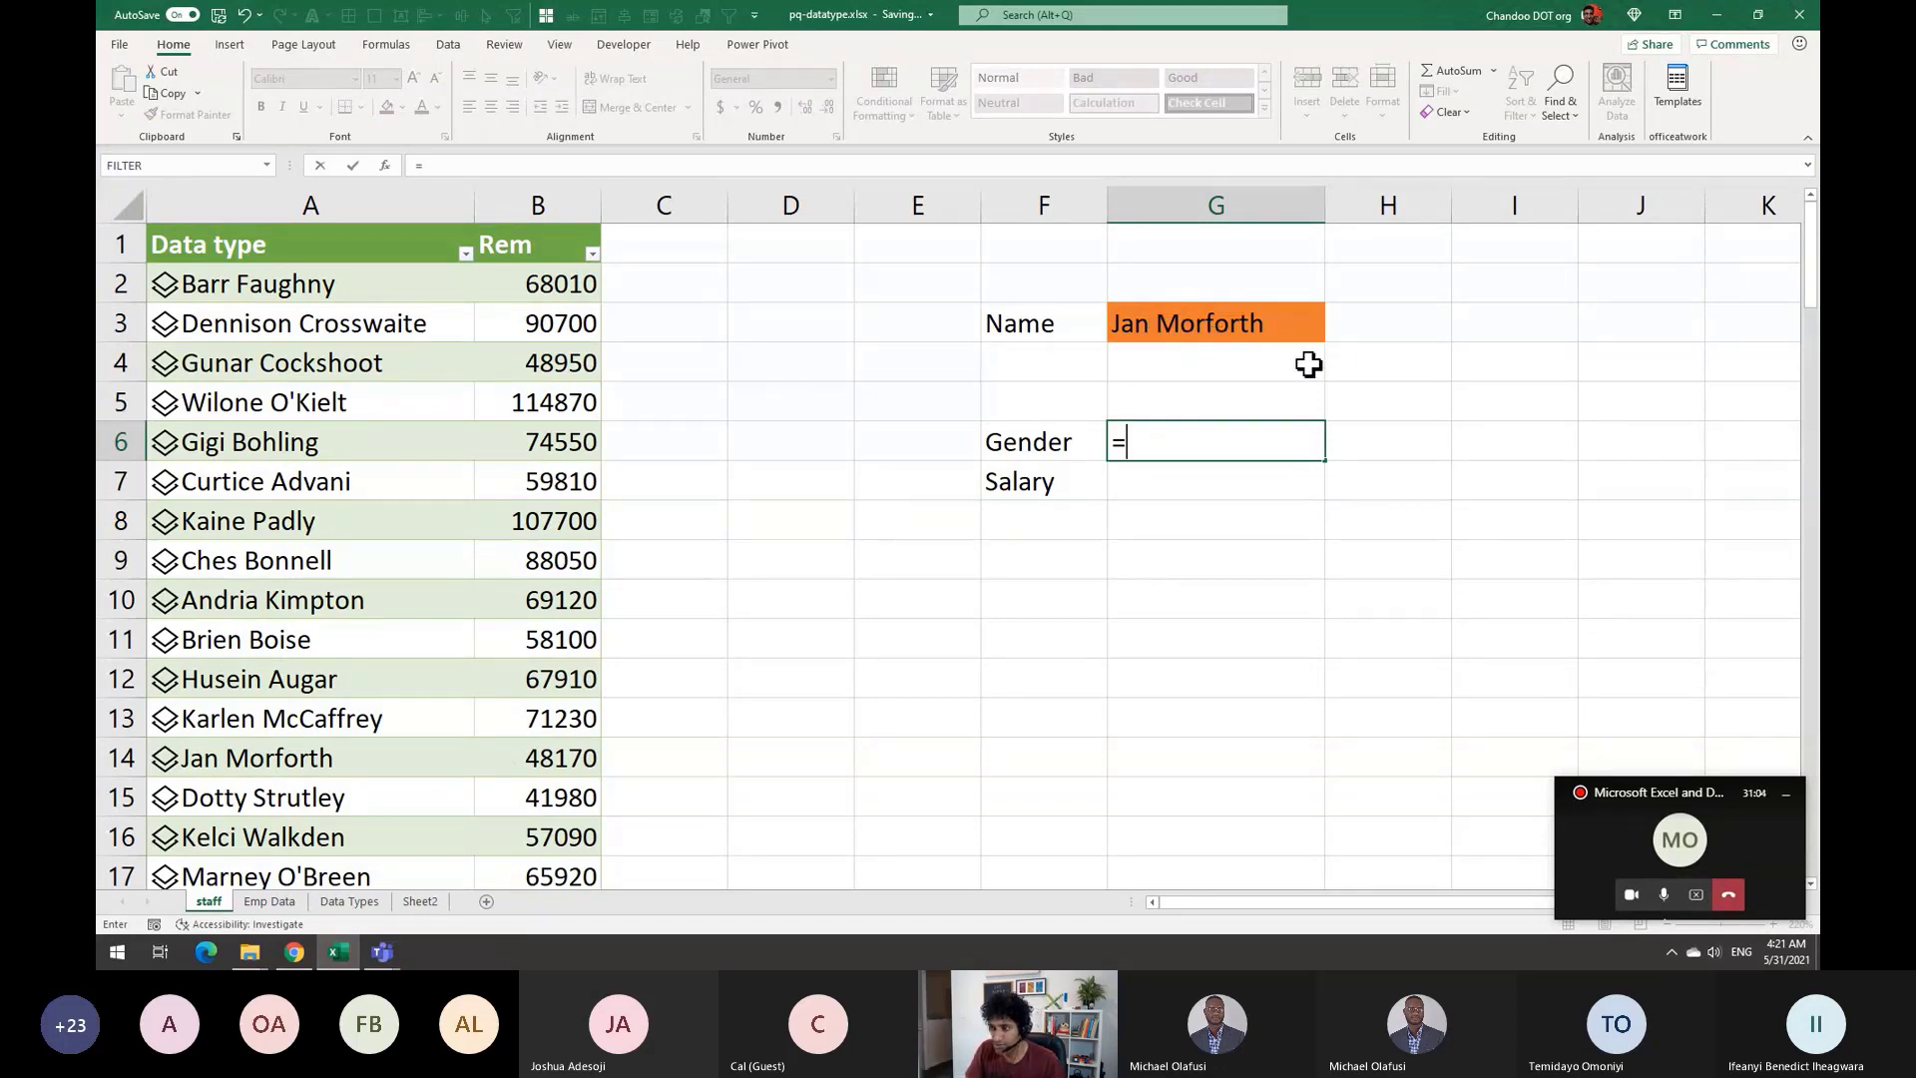
Start an XLOOKUP in G6 with G3 as lookup value and the Data type column as lookup array
type("xl")
key("Tab")
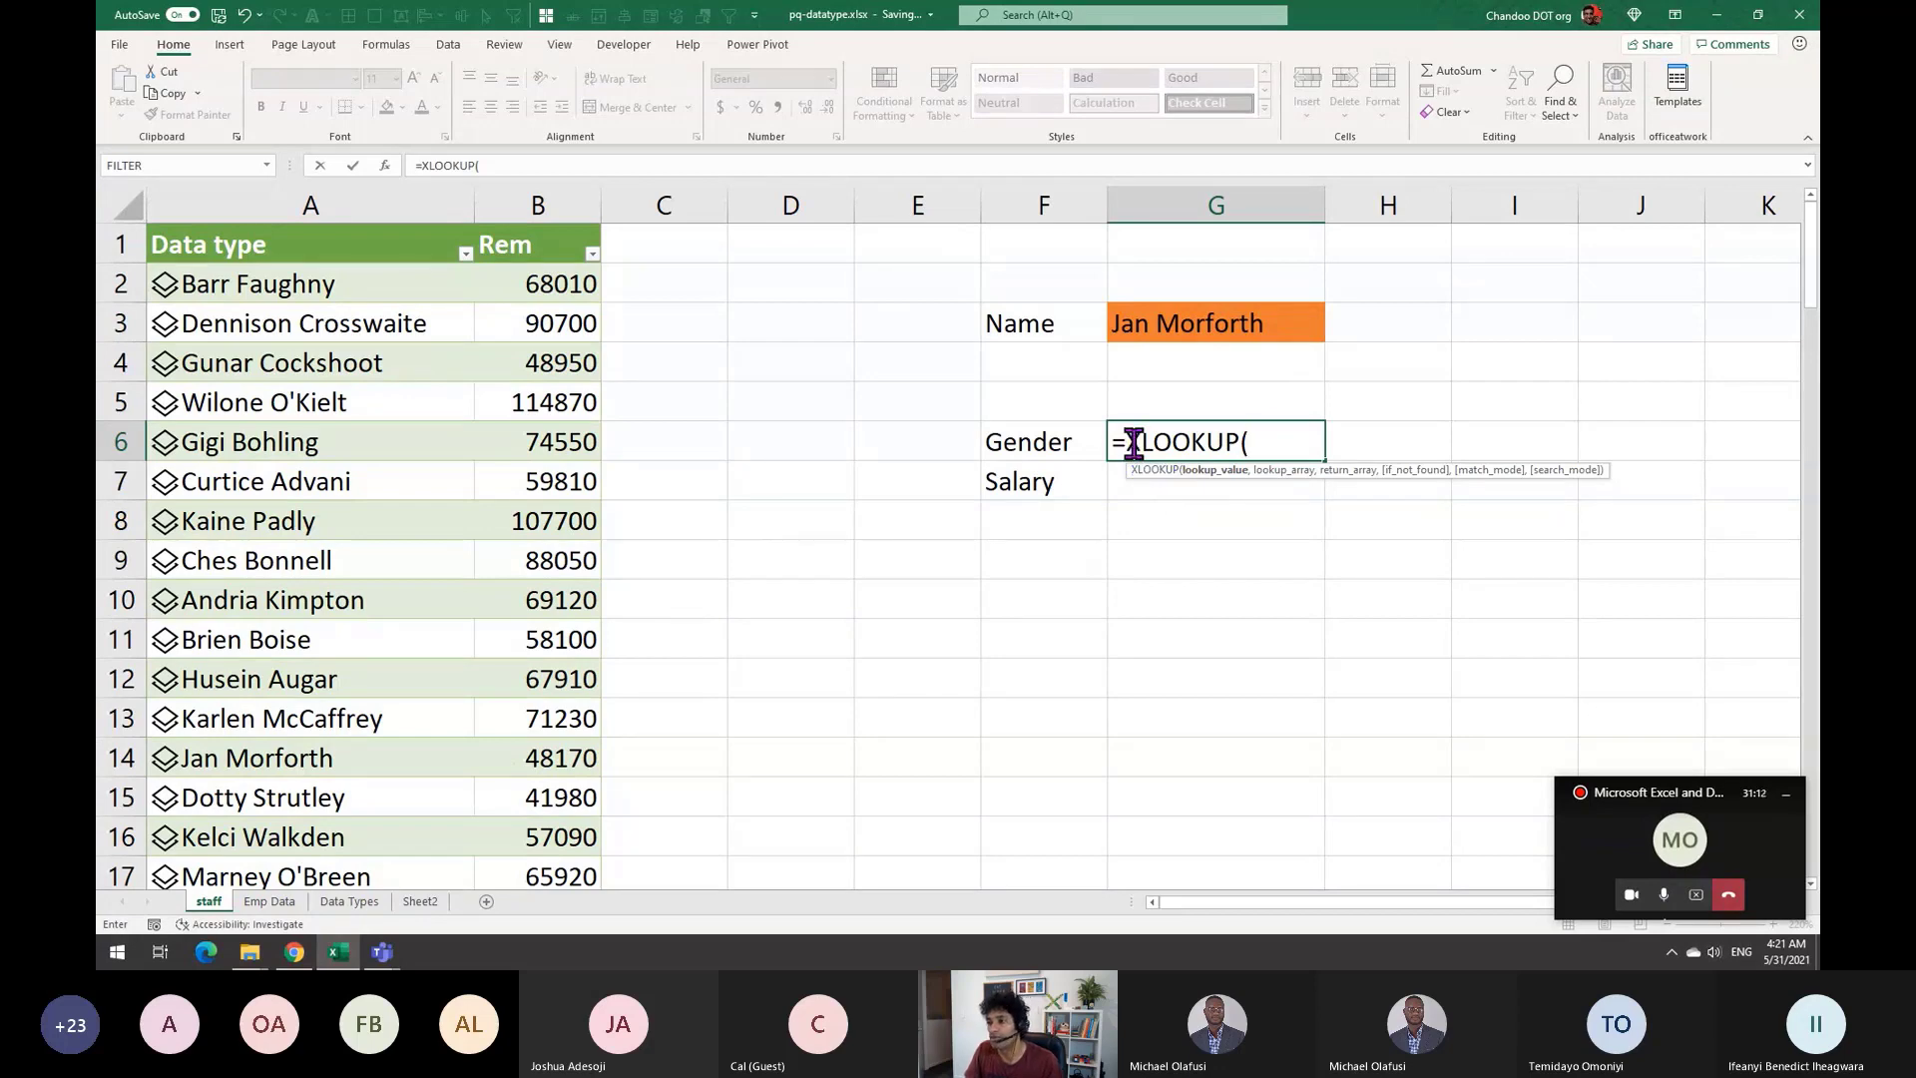
left_click(1187, 323)
type(",")
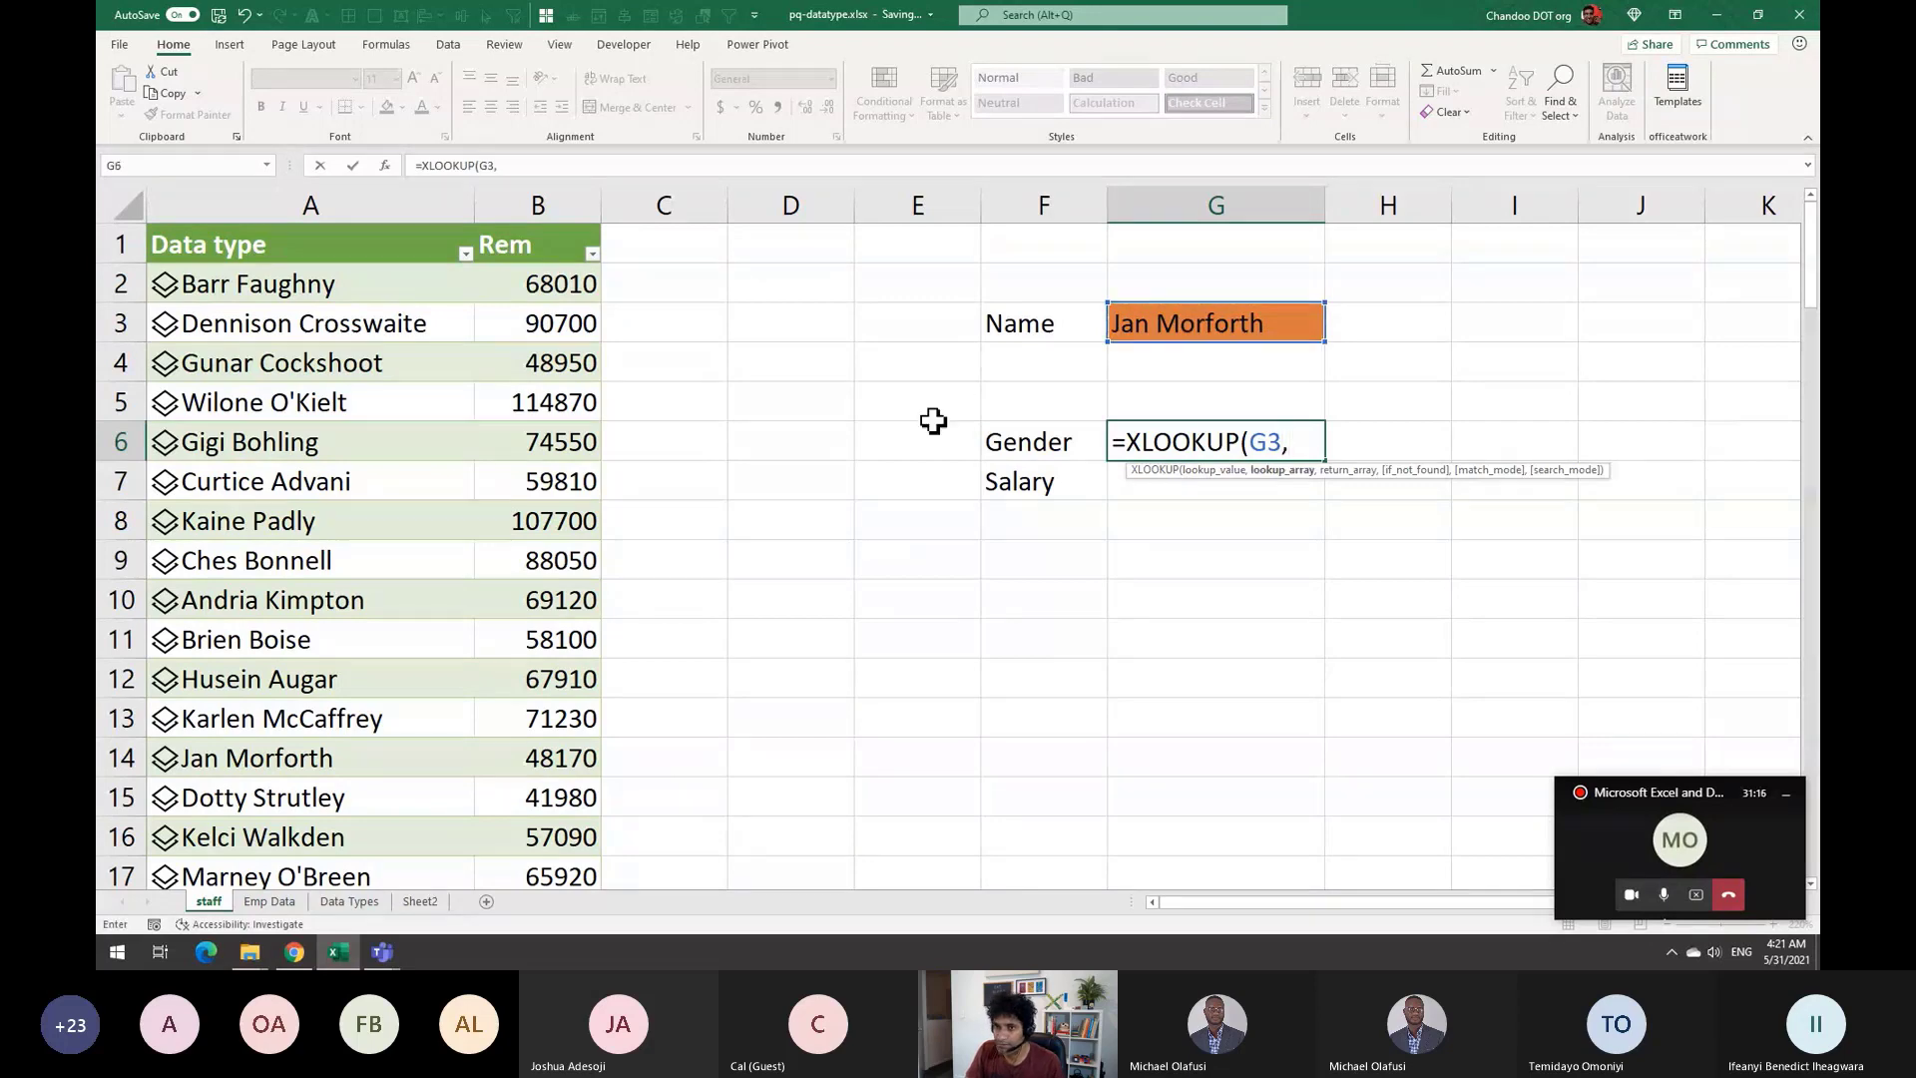
left_click(375, 229)
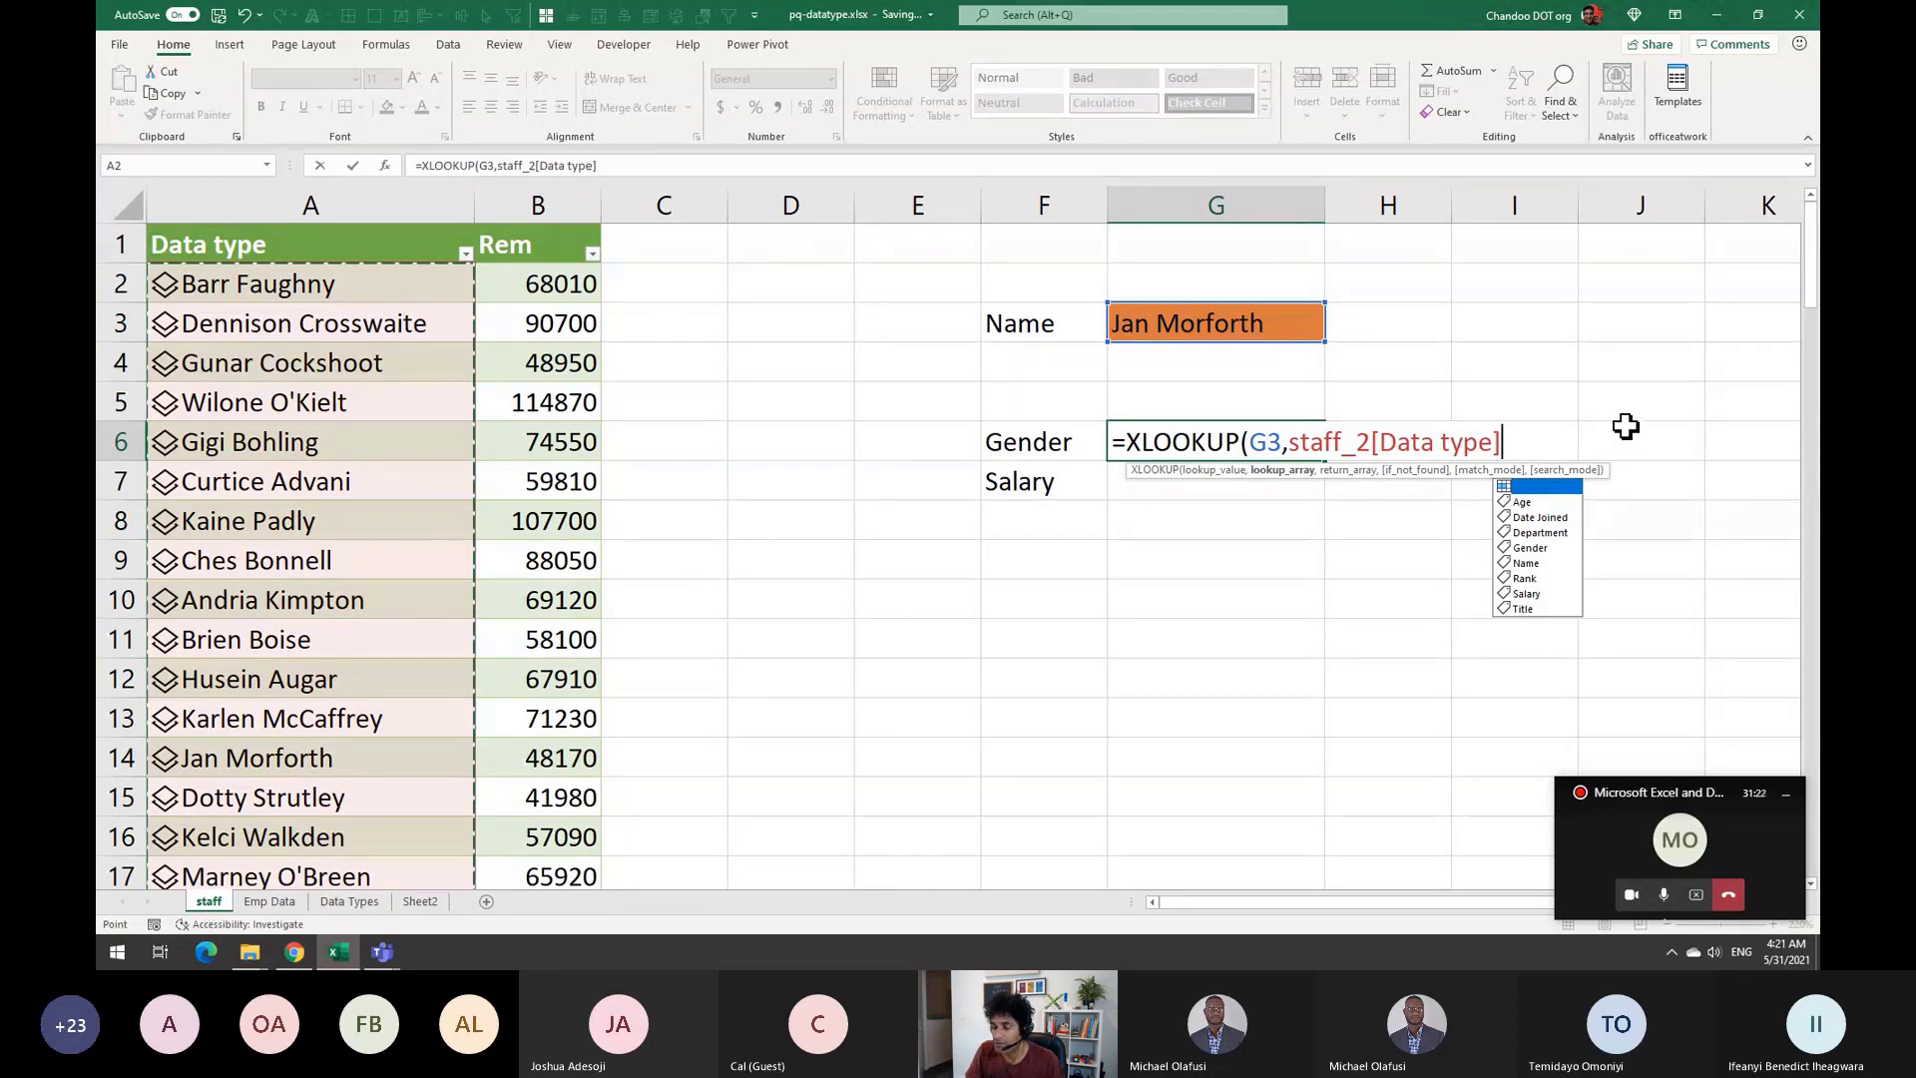
type(",")
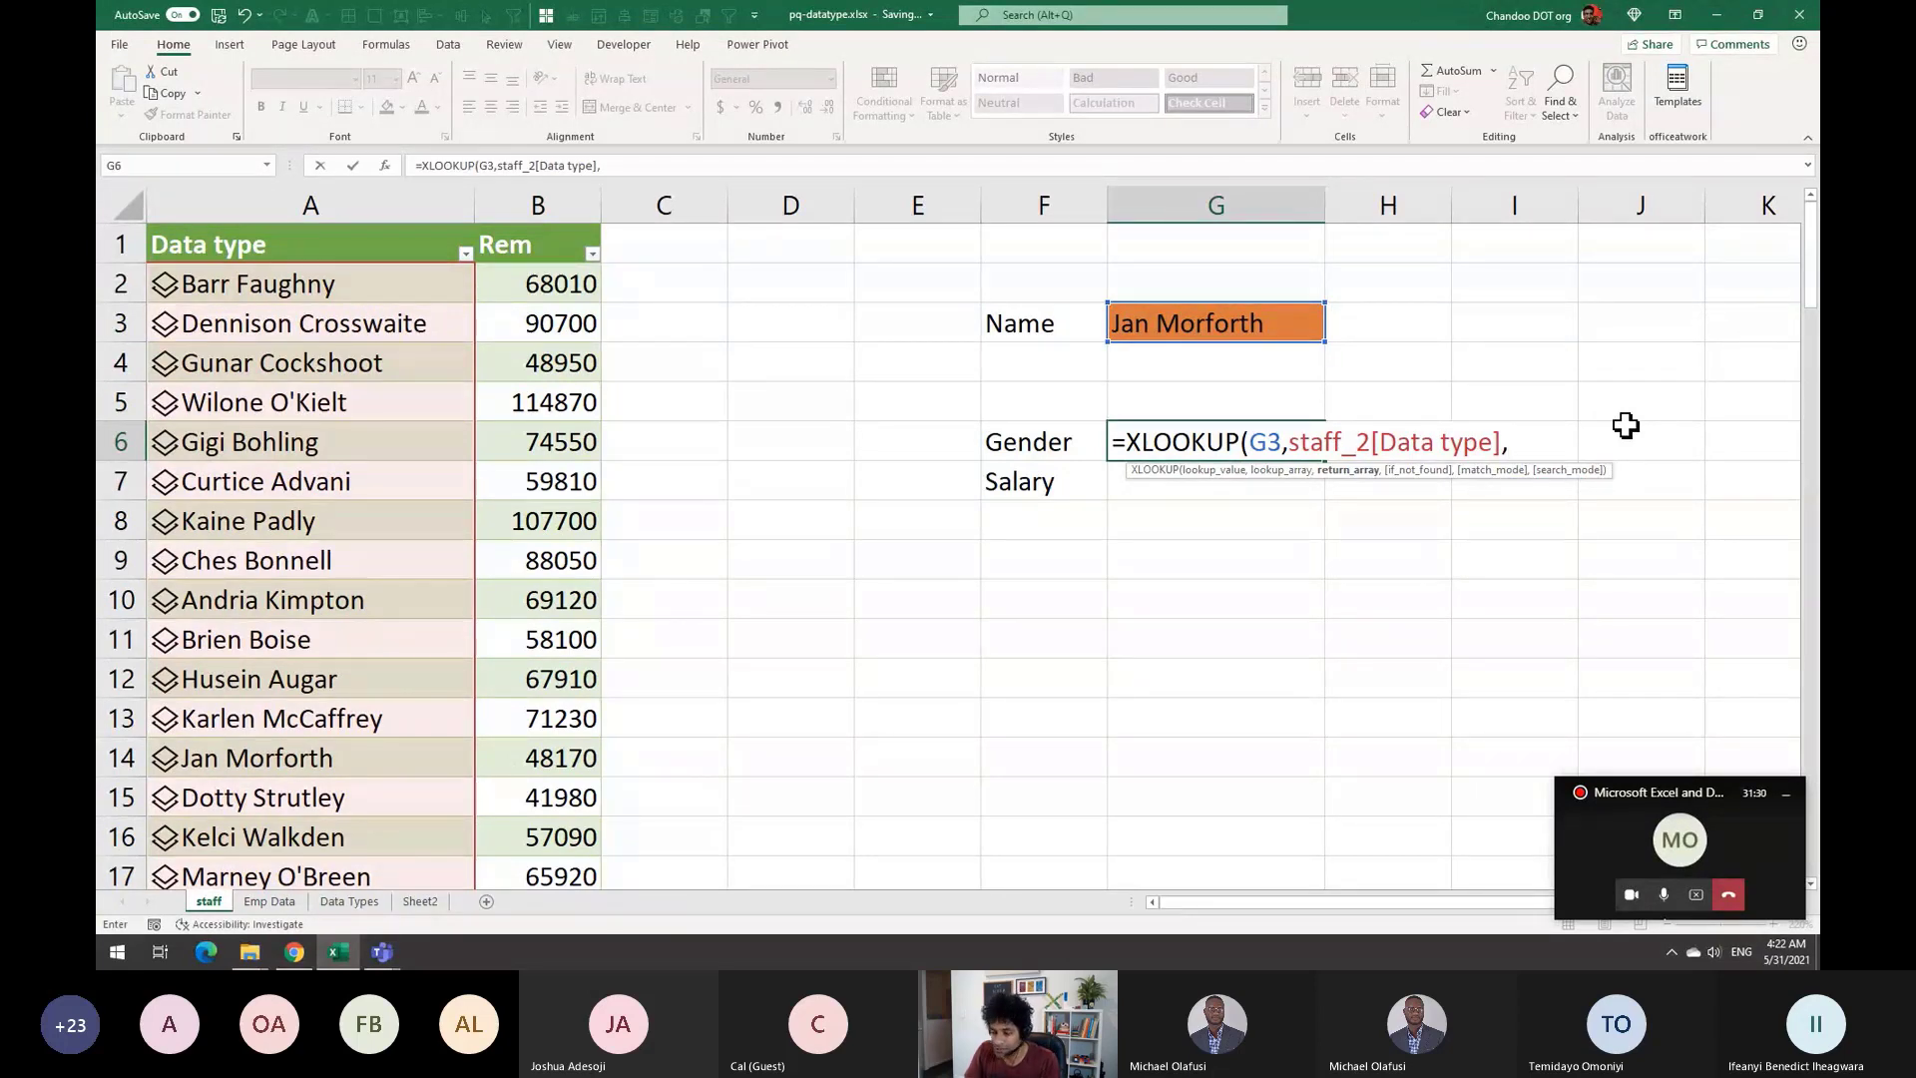
Add staff_2[Data type].Gender as the XLOOKUP return array
type("staff")
key("Down")
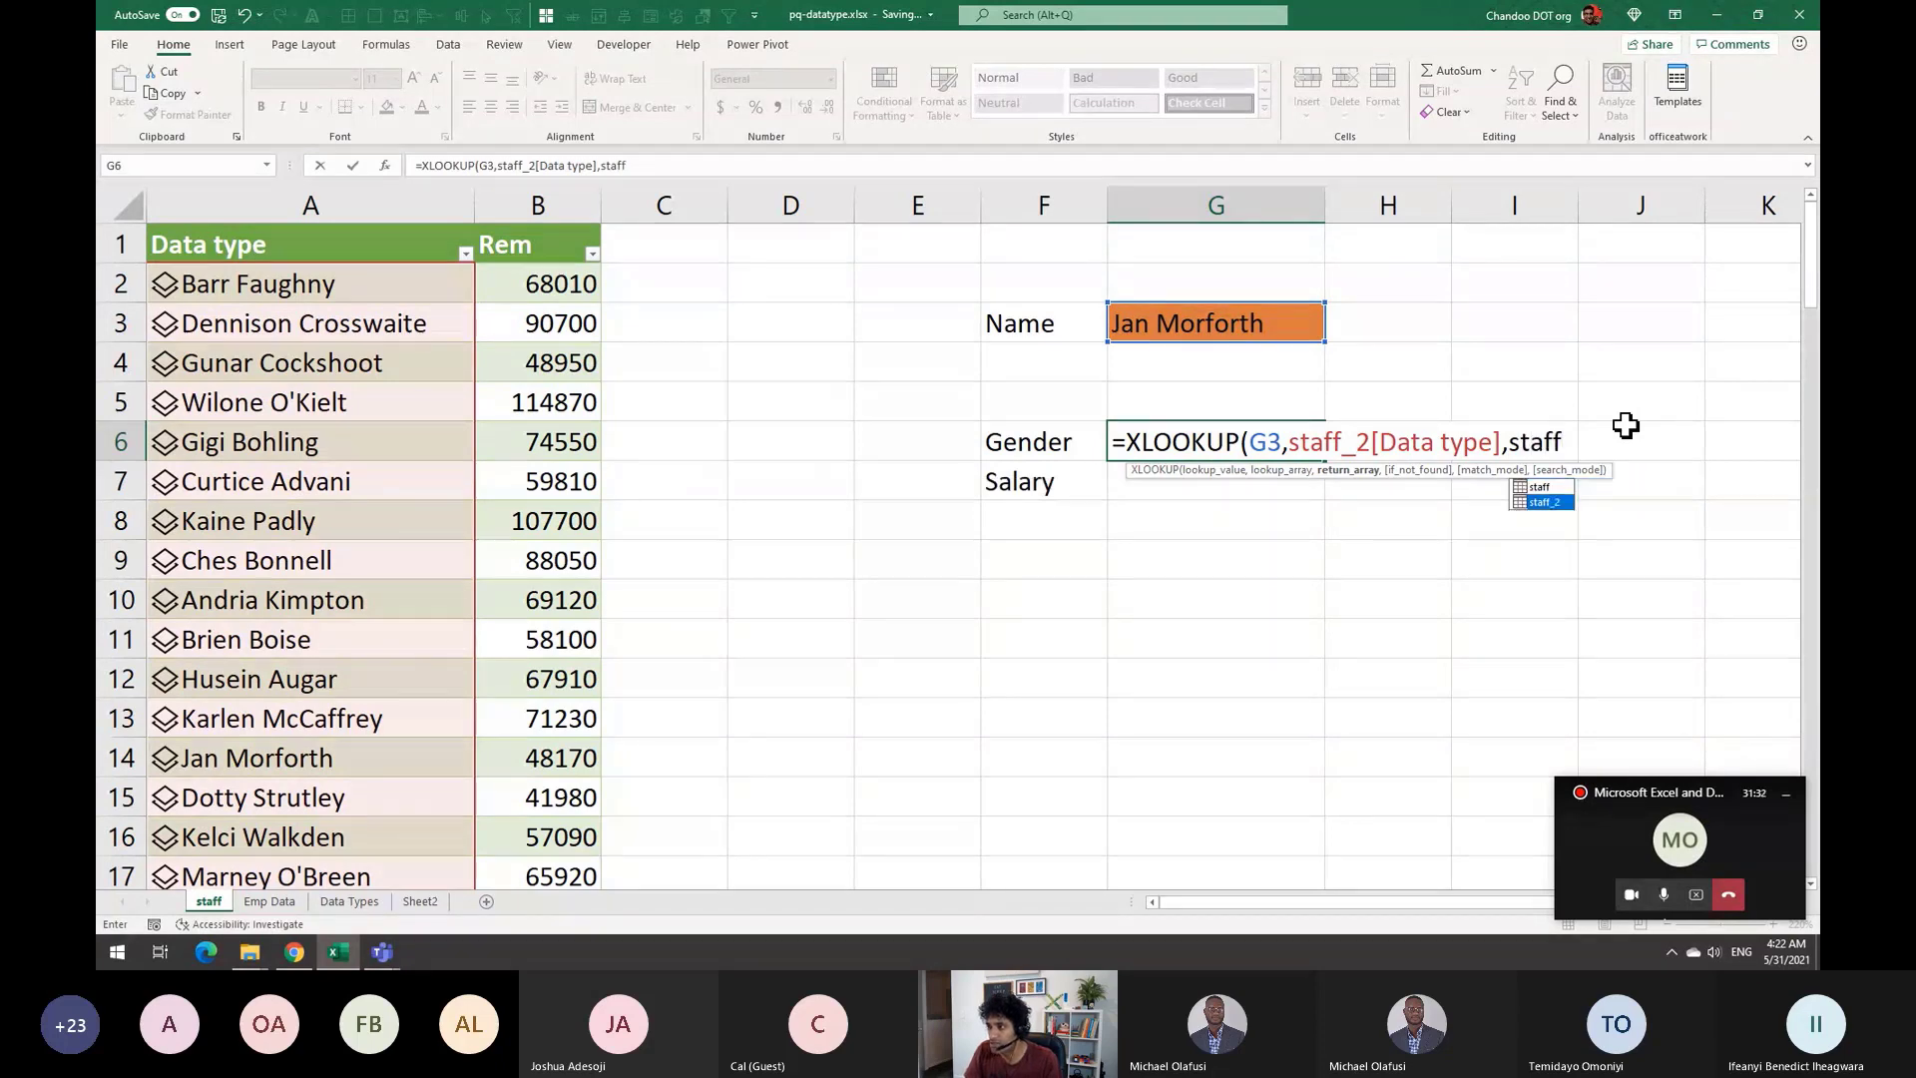
key("Tab")
type("[")
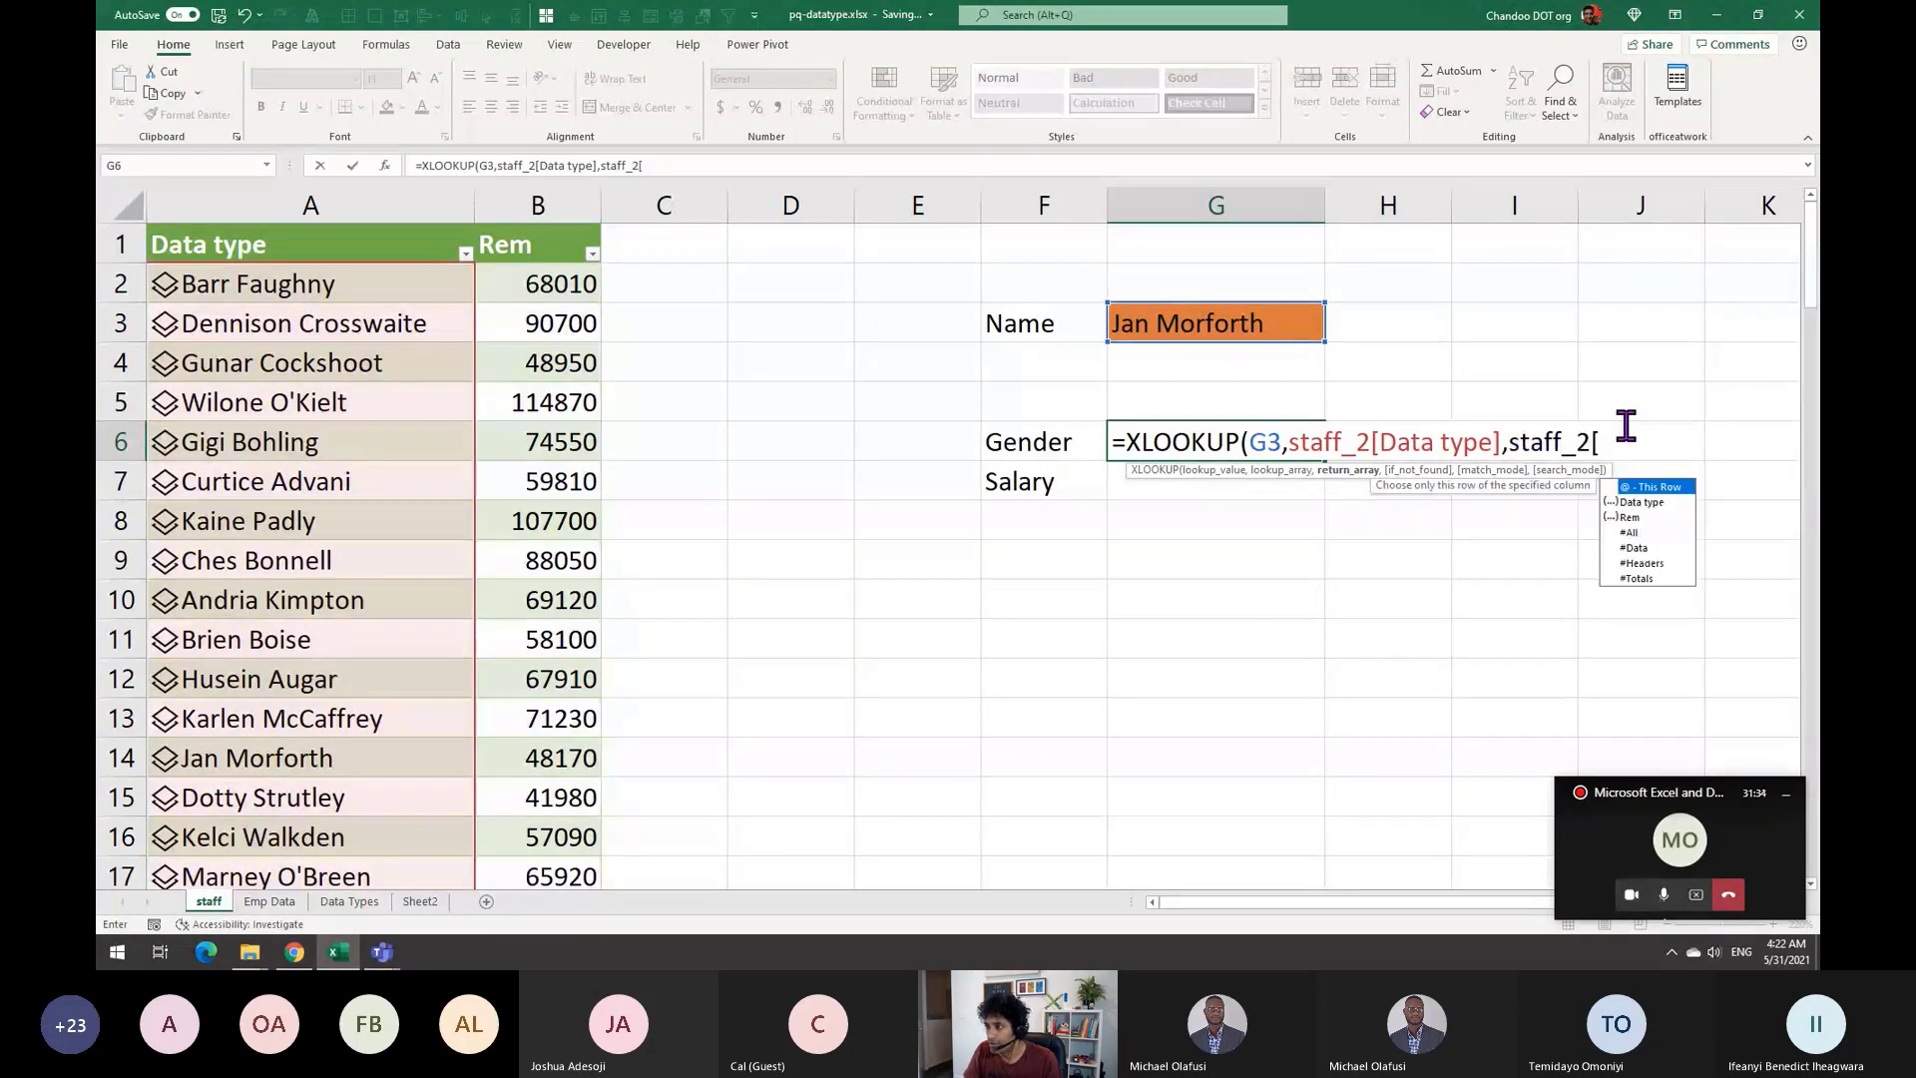
key("Down")
key("Tab")
type("]")
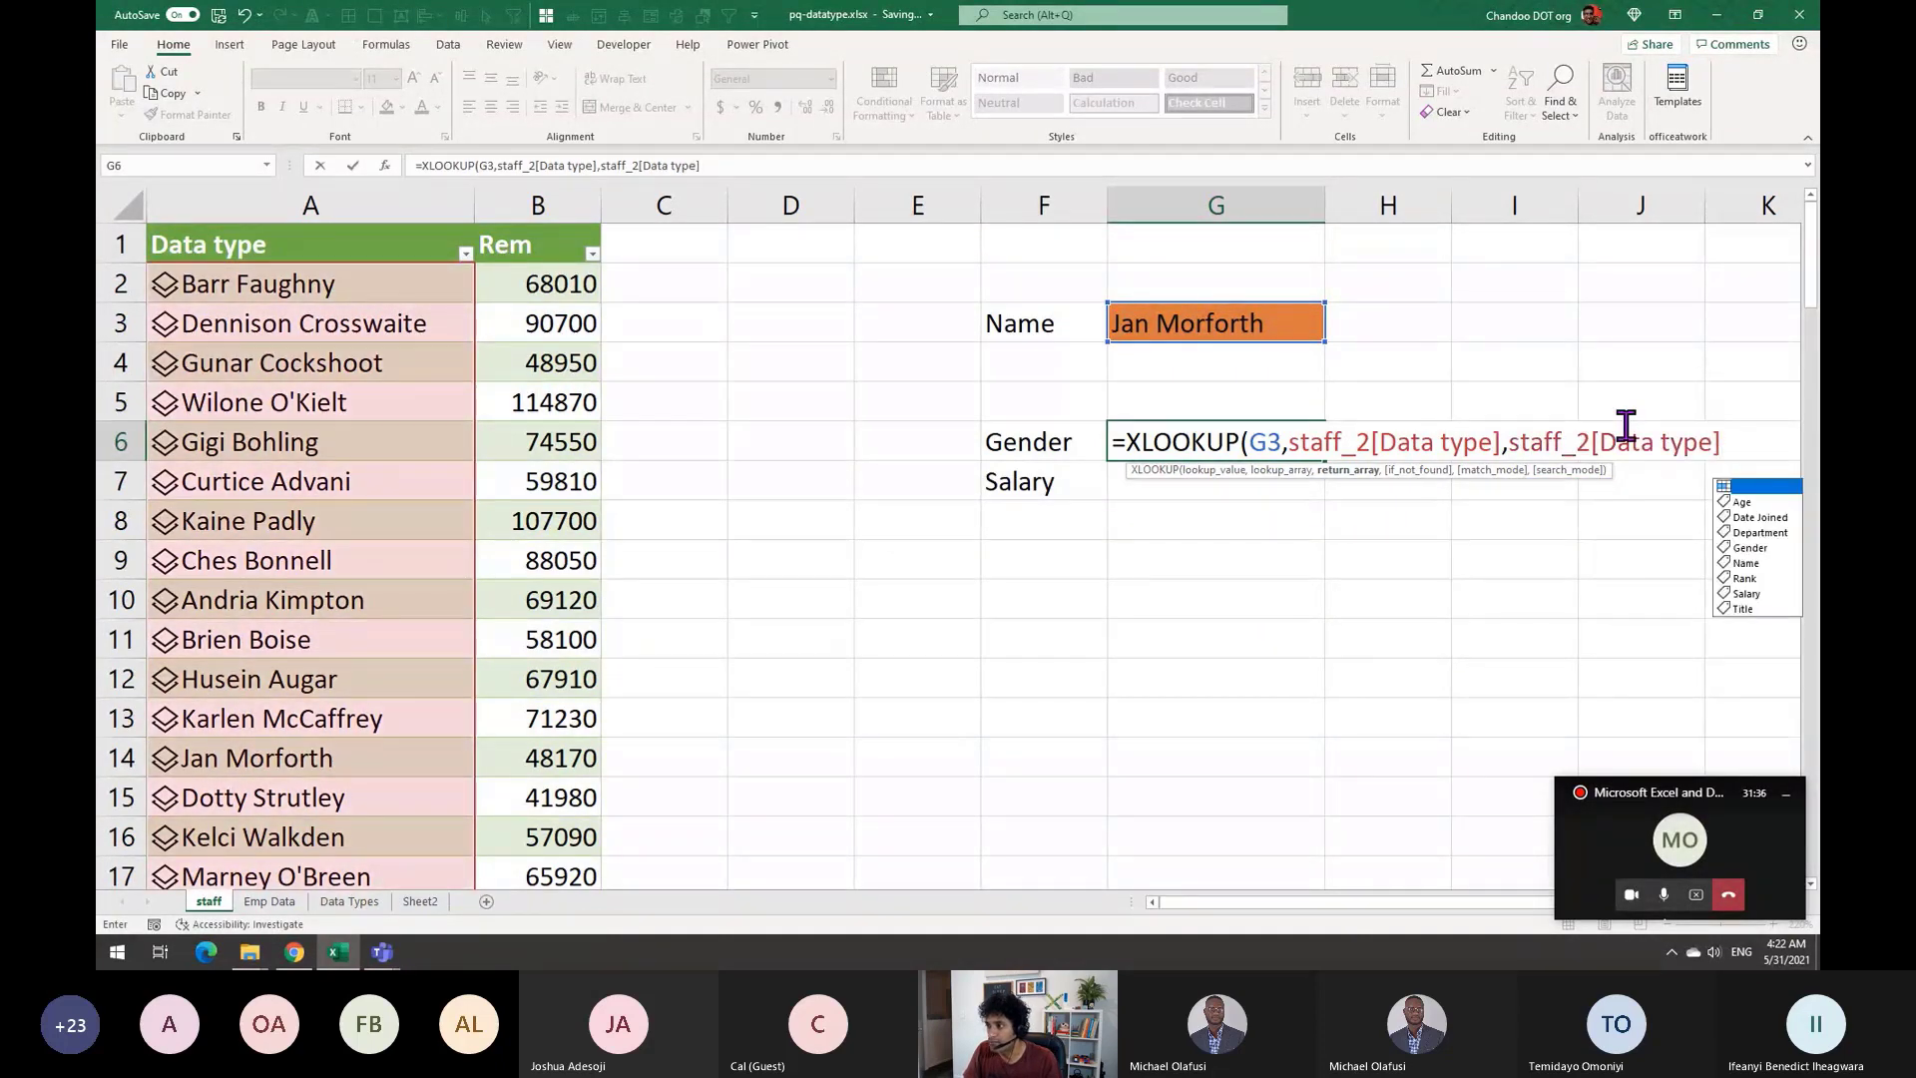
left_click_drag(1270, 911, 1398, 911)
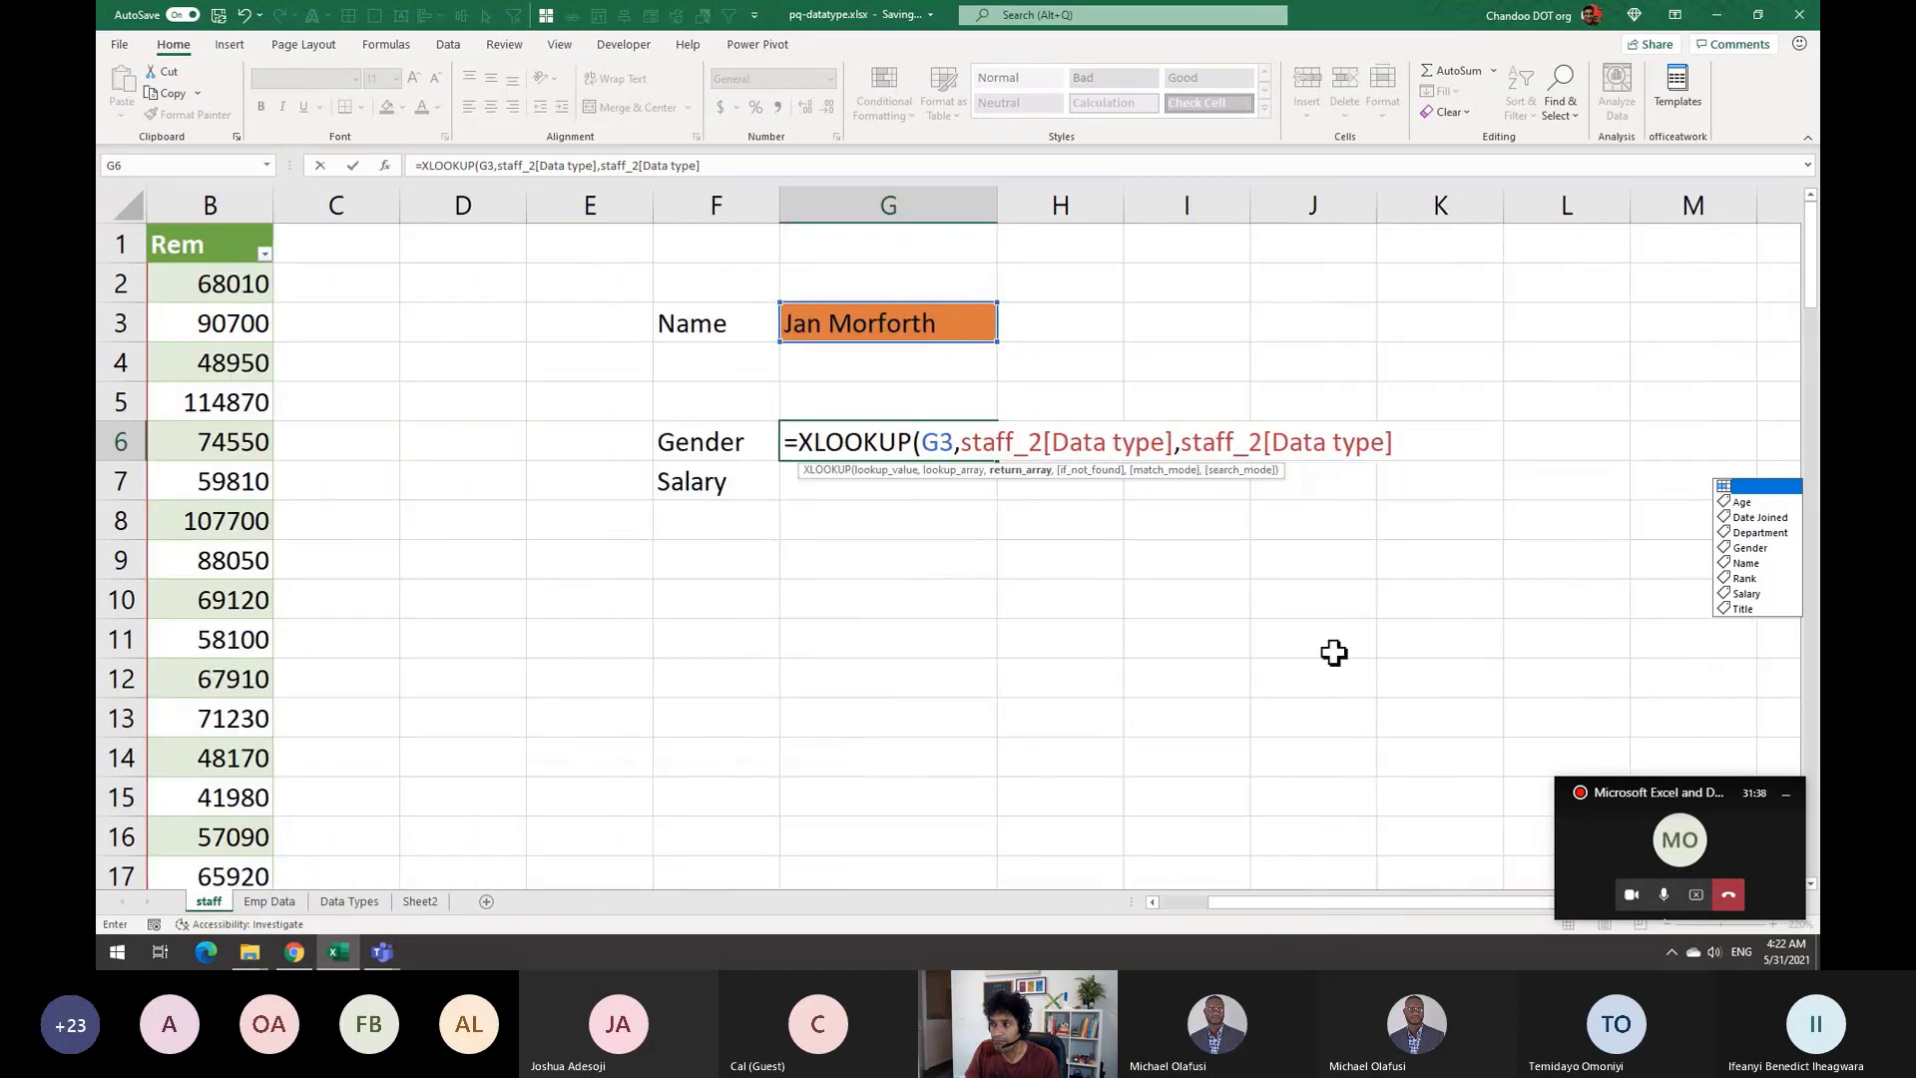
left_click(1392, 447)
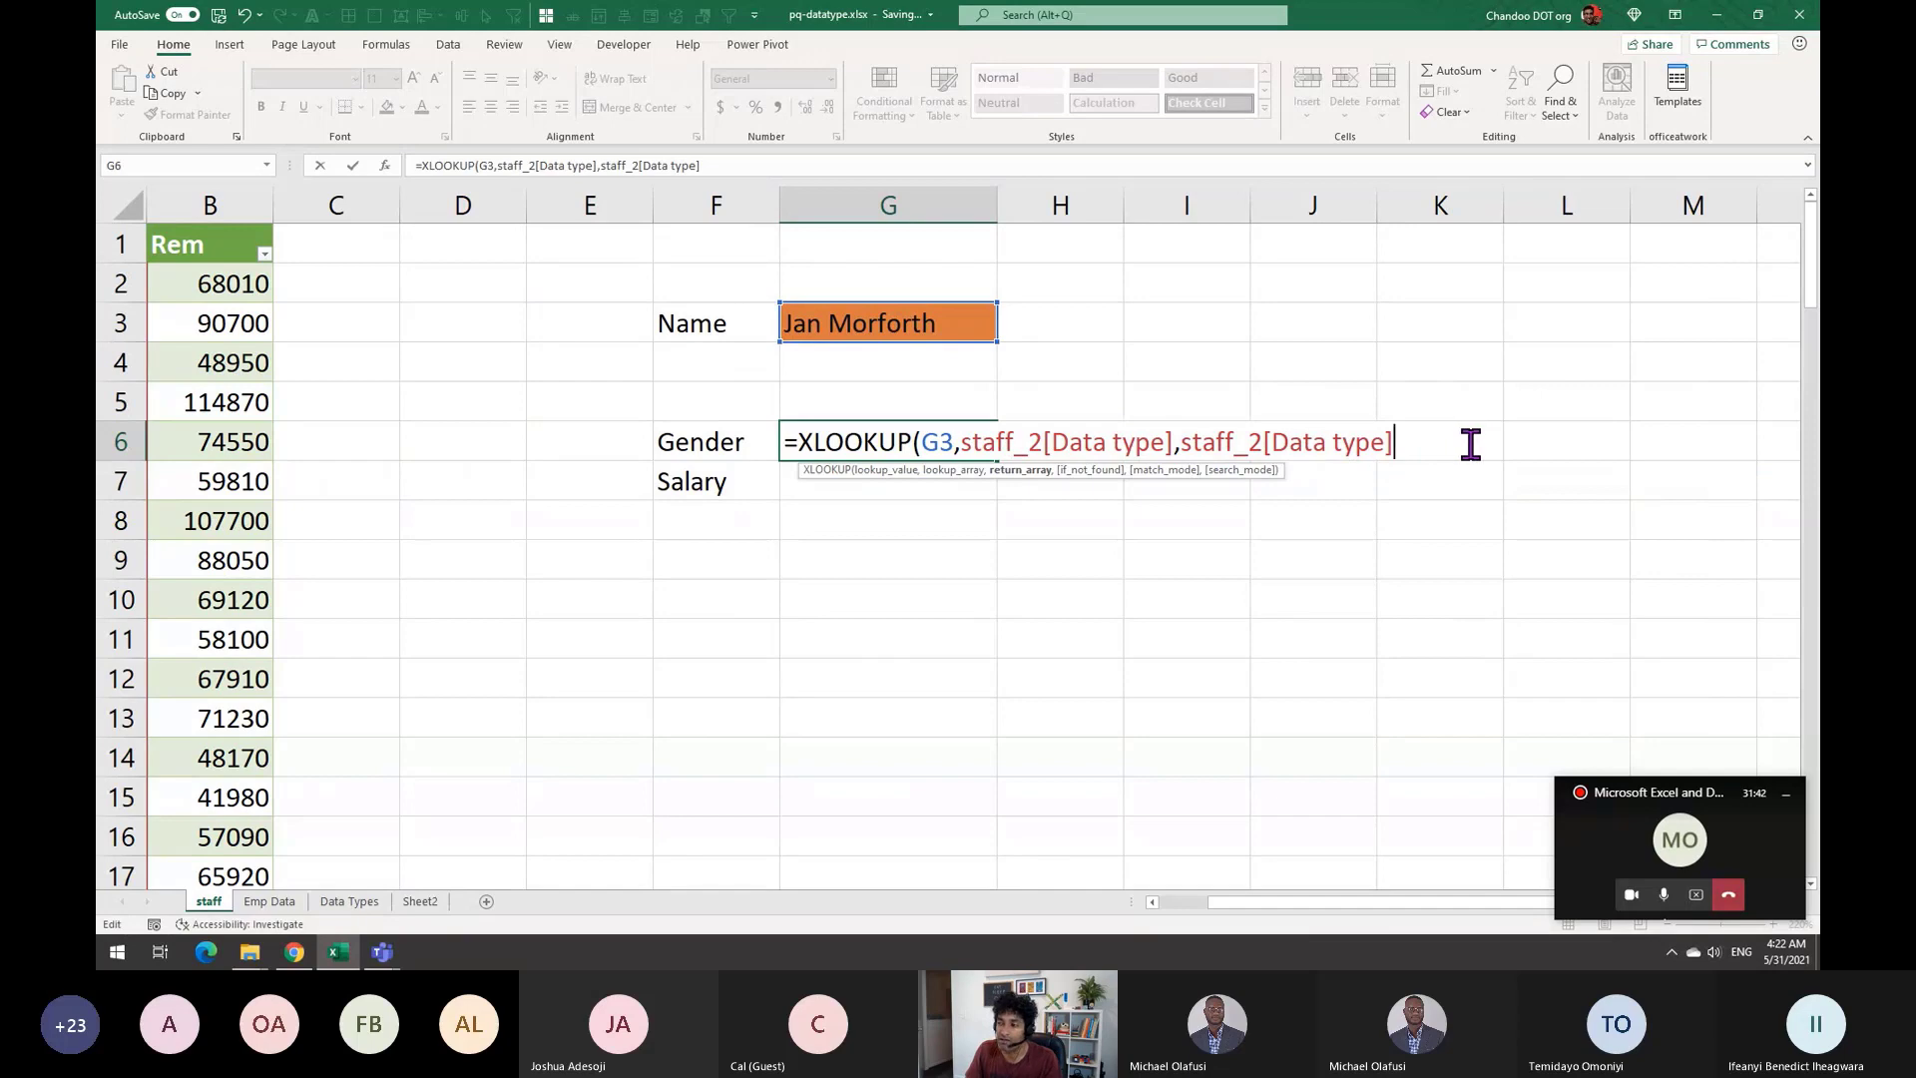
type(".g")
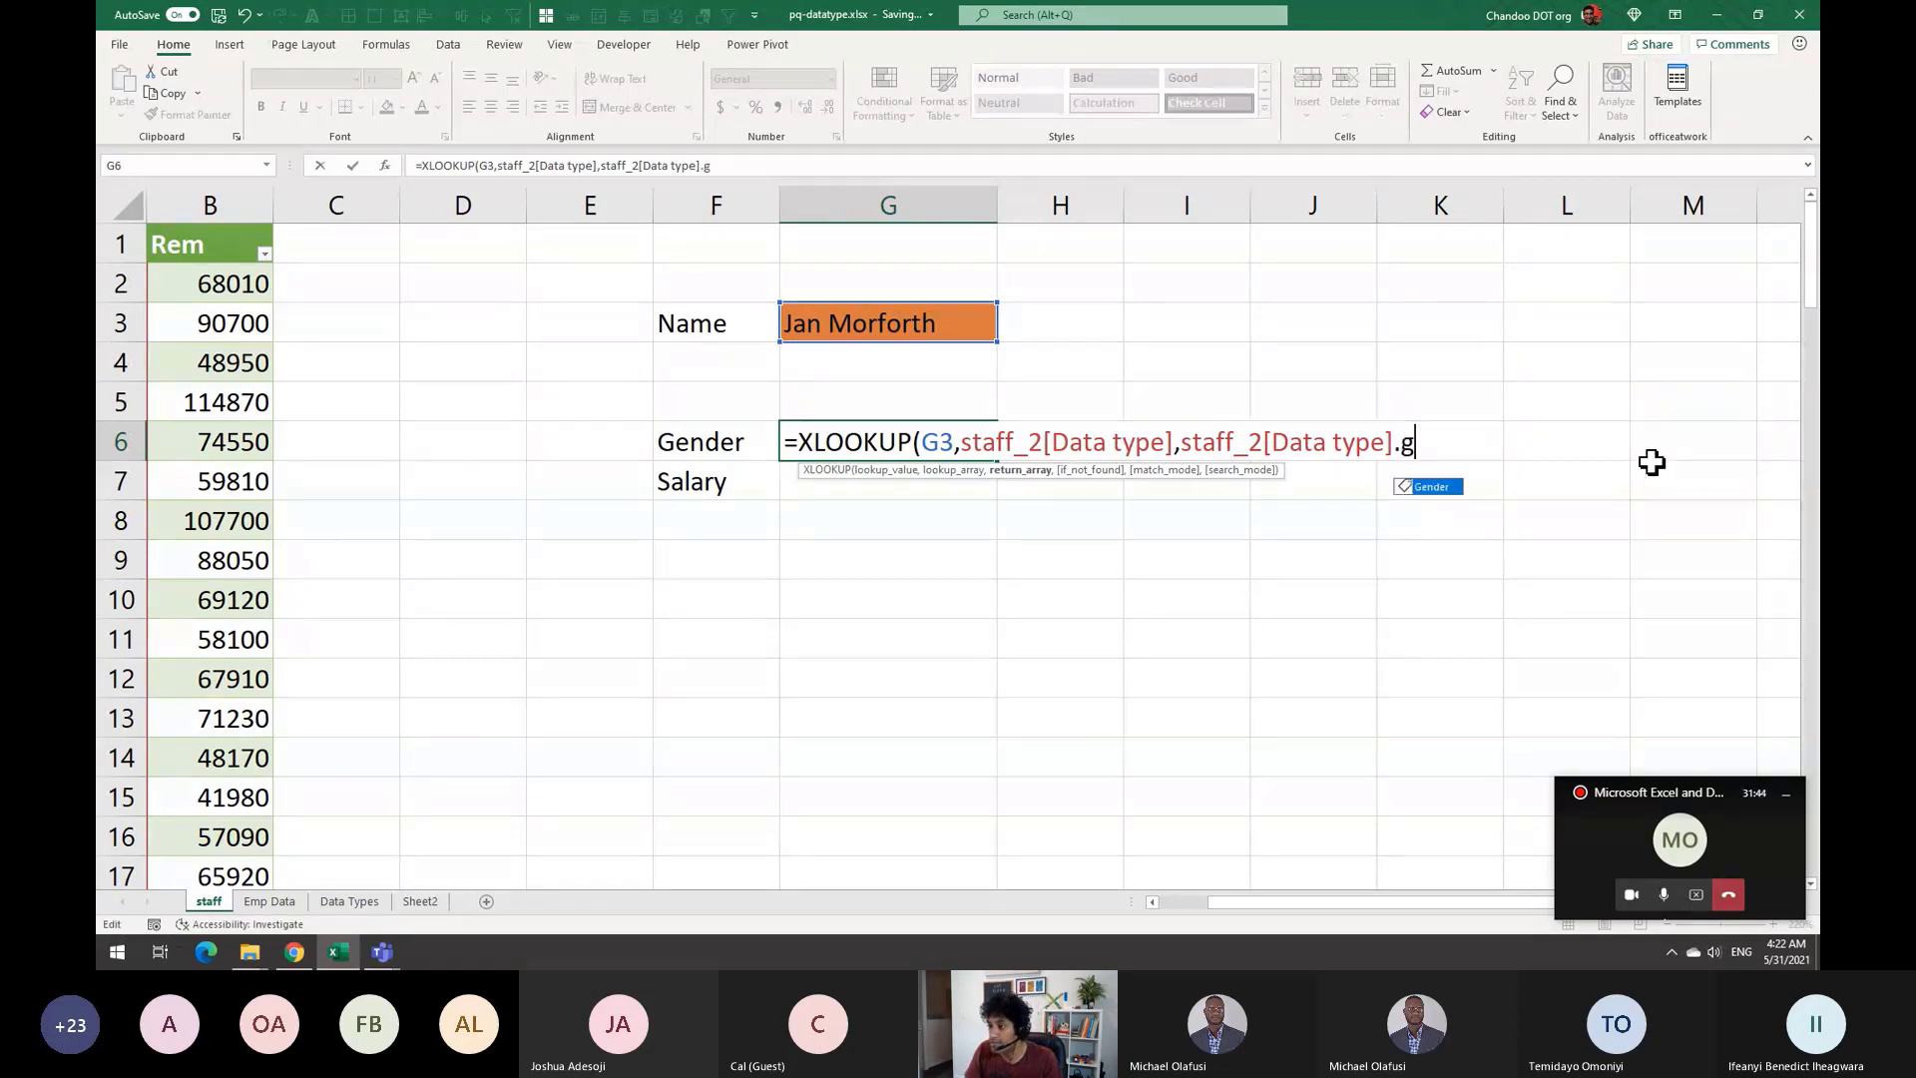
key("Tab")
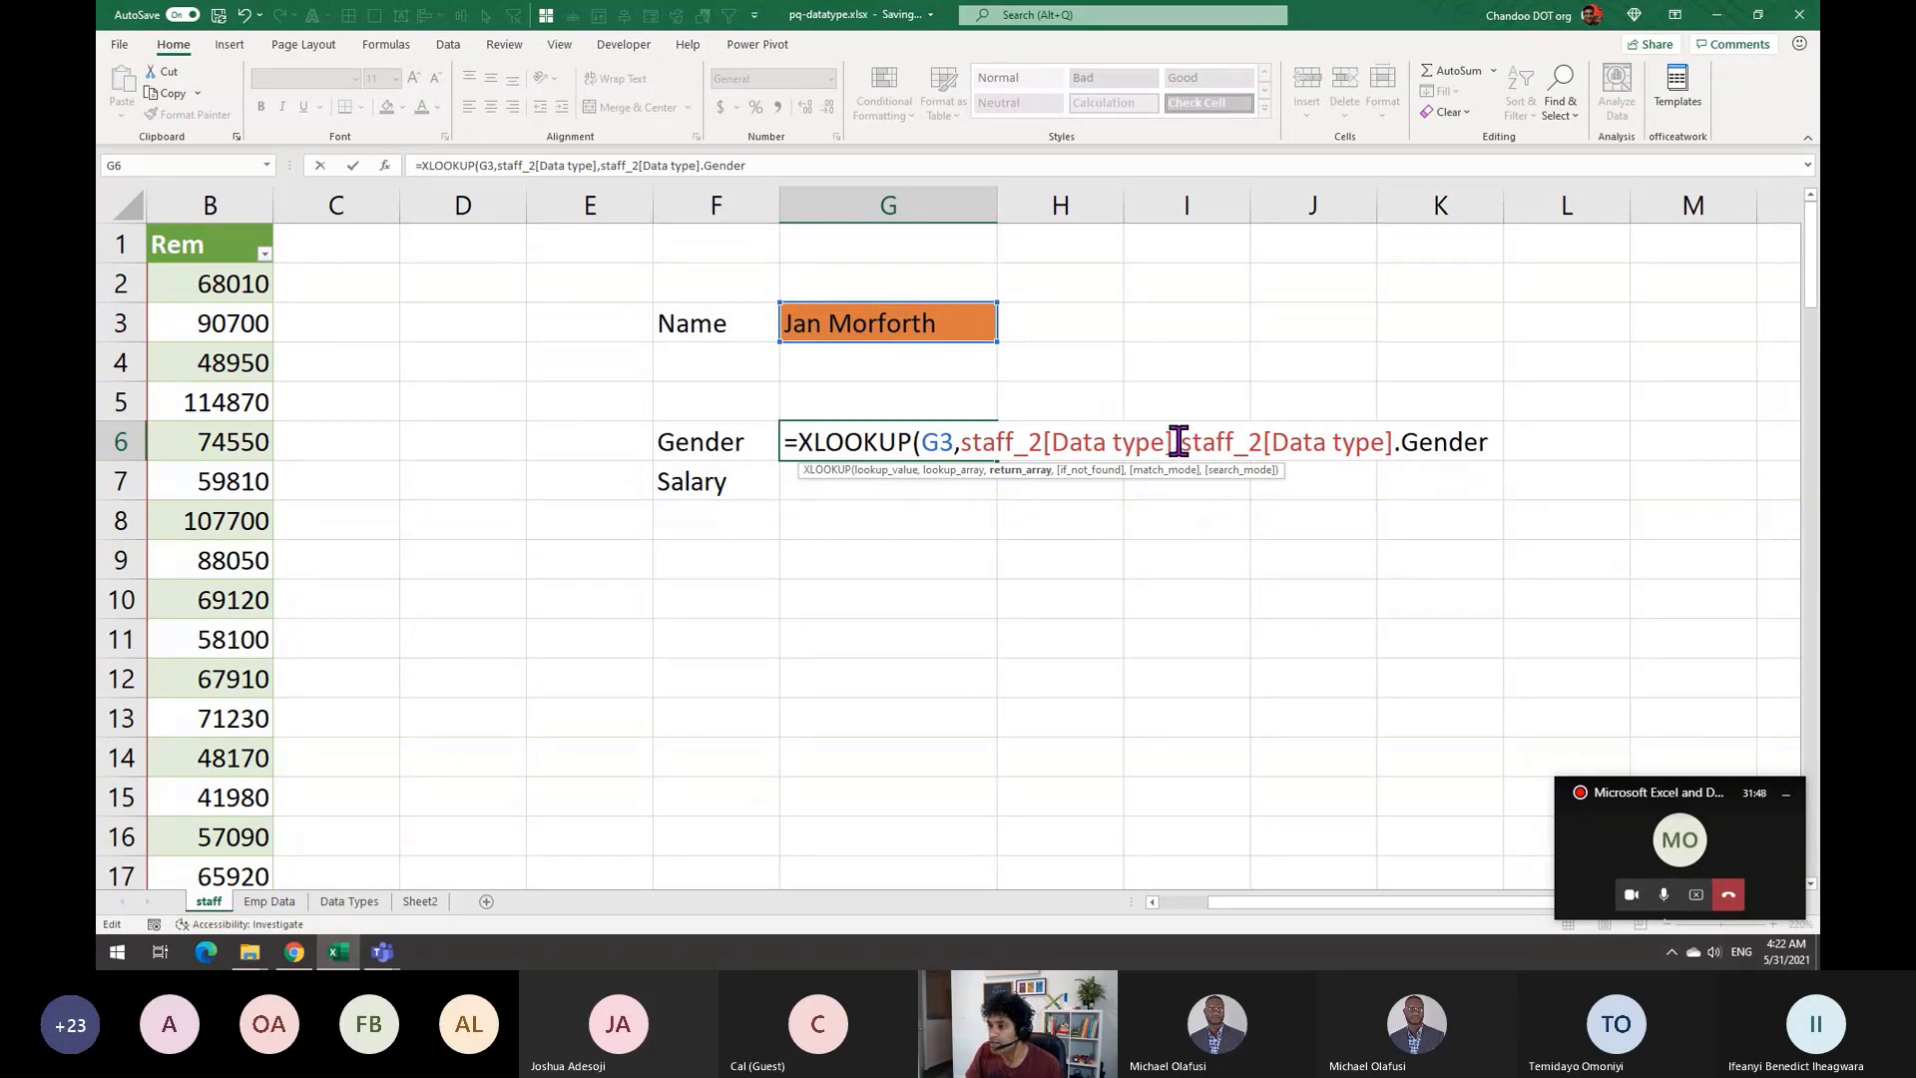
Commit the Gender lookup formula in G6 and reopen it to inspect the #N/A result
left_click_drag(1182, 446, 1488, 438)
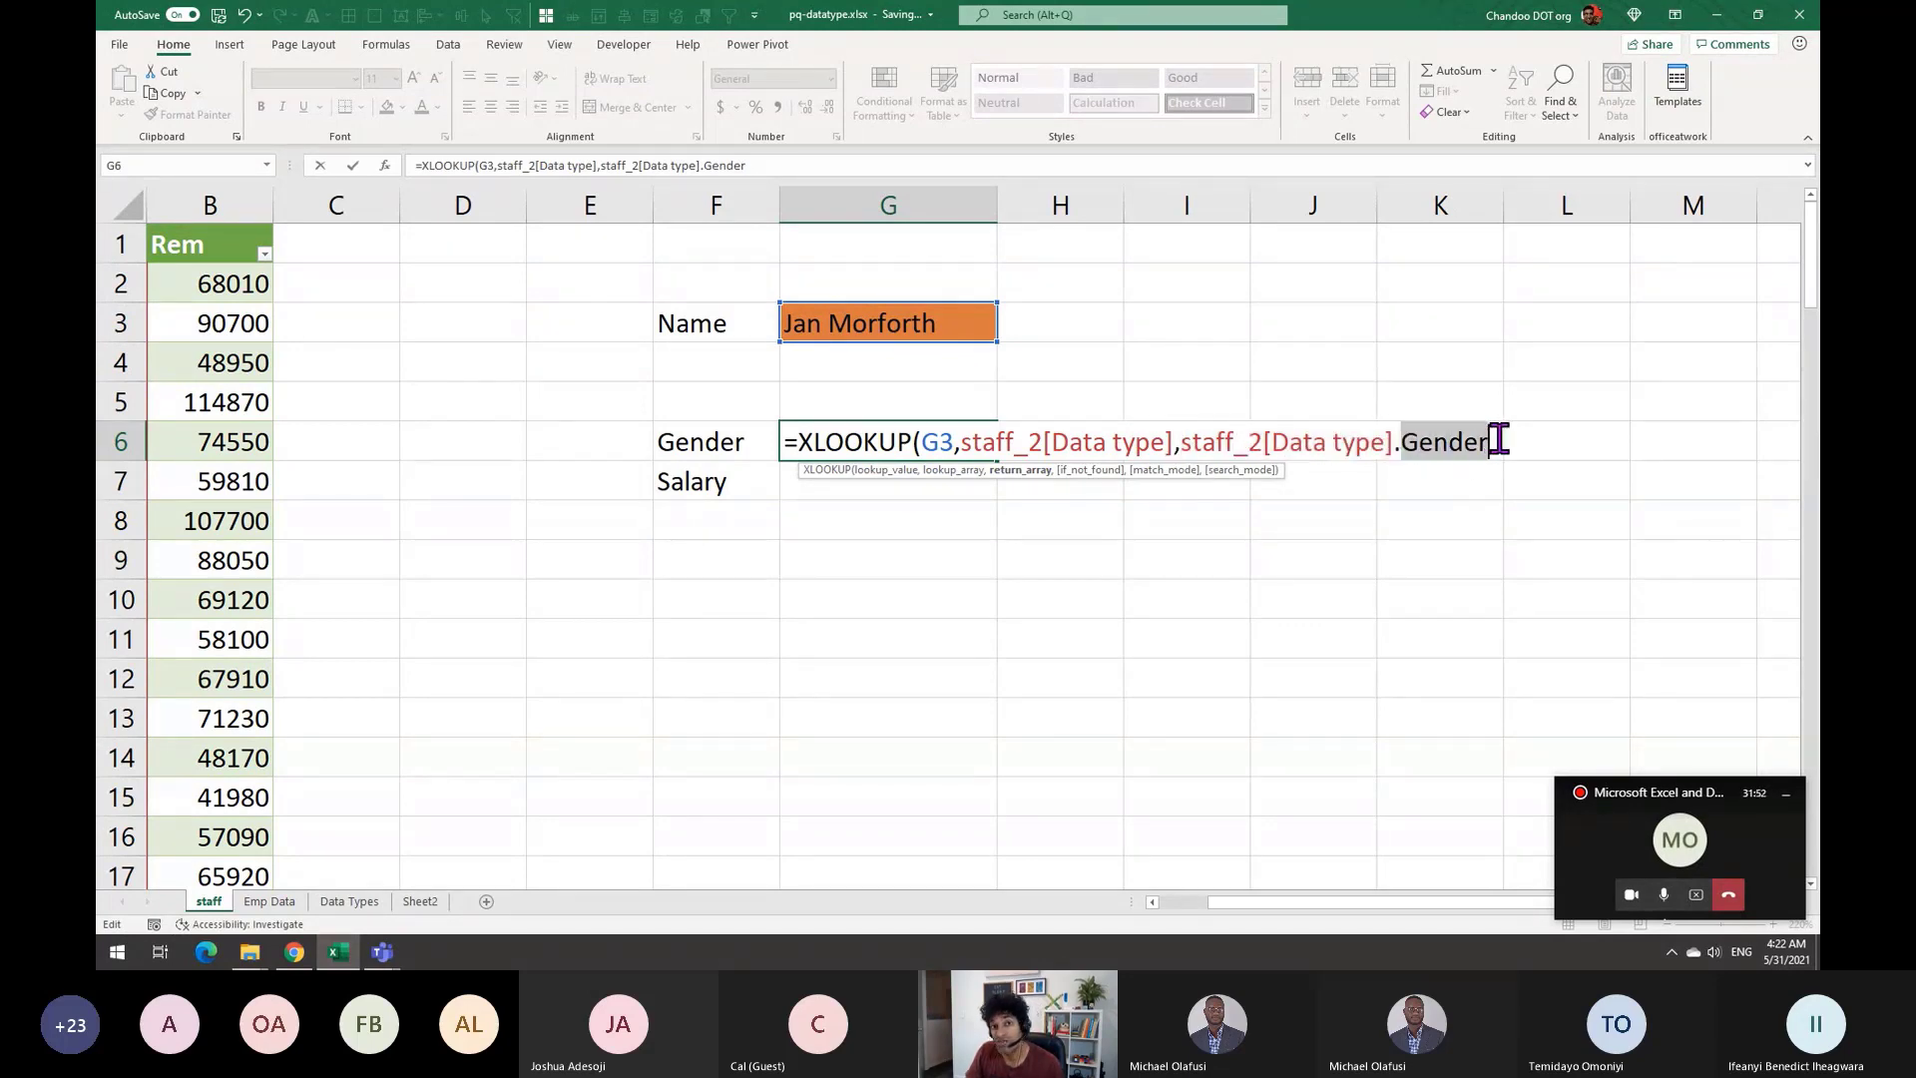
left_click(1500, 440)
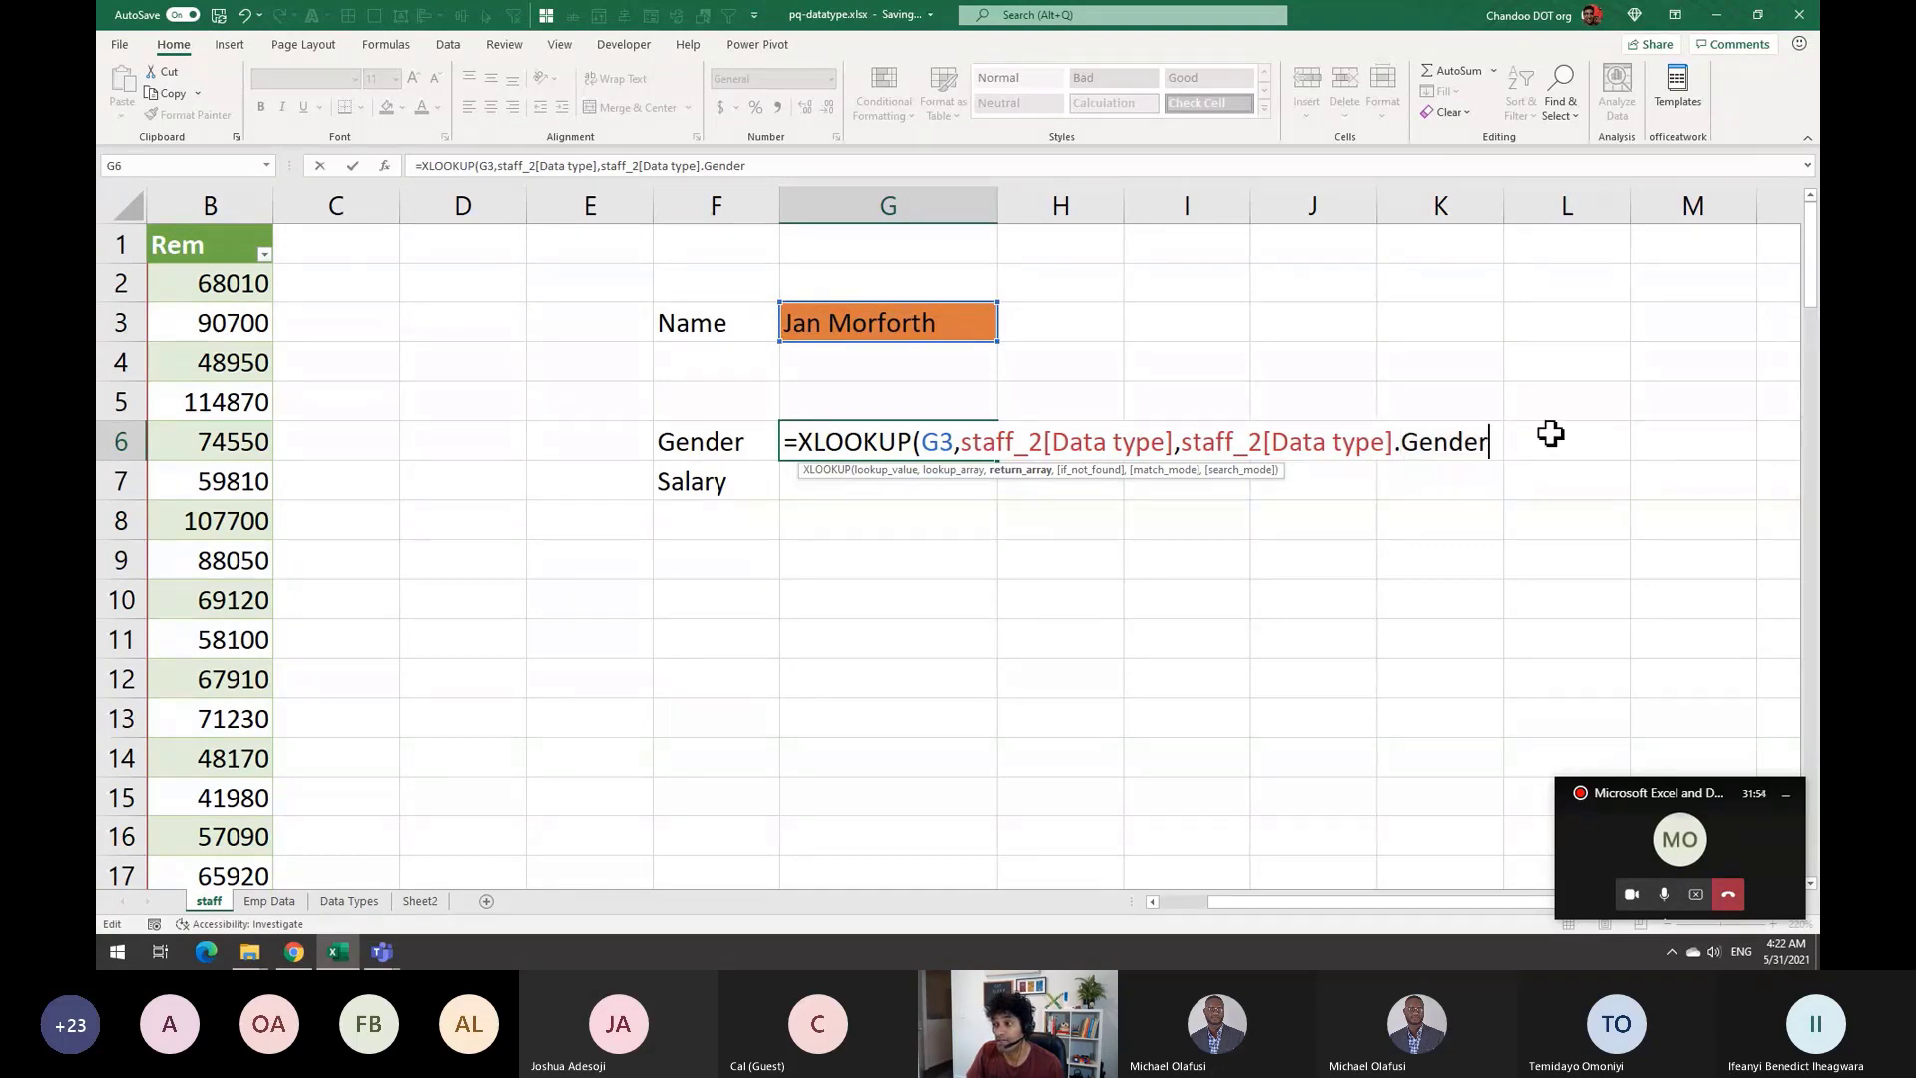
key("Return")
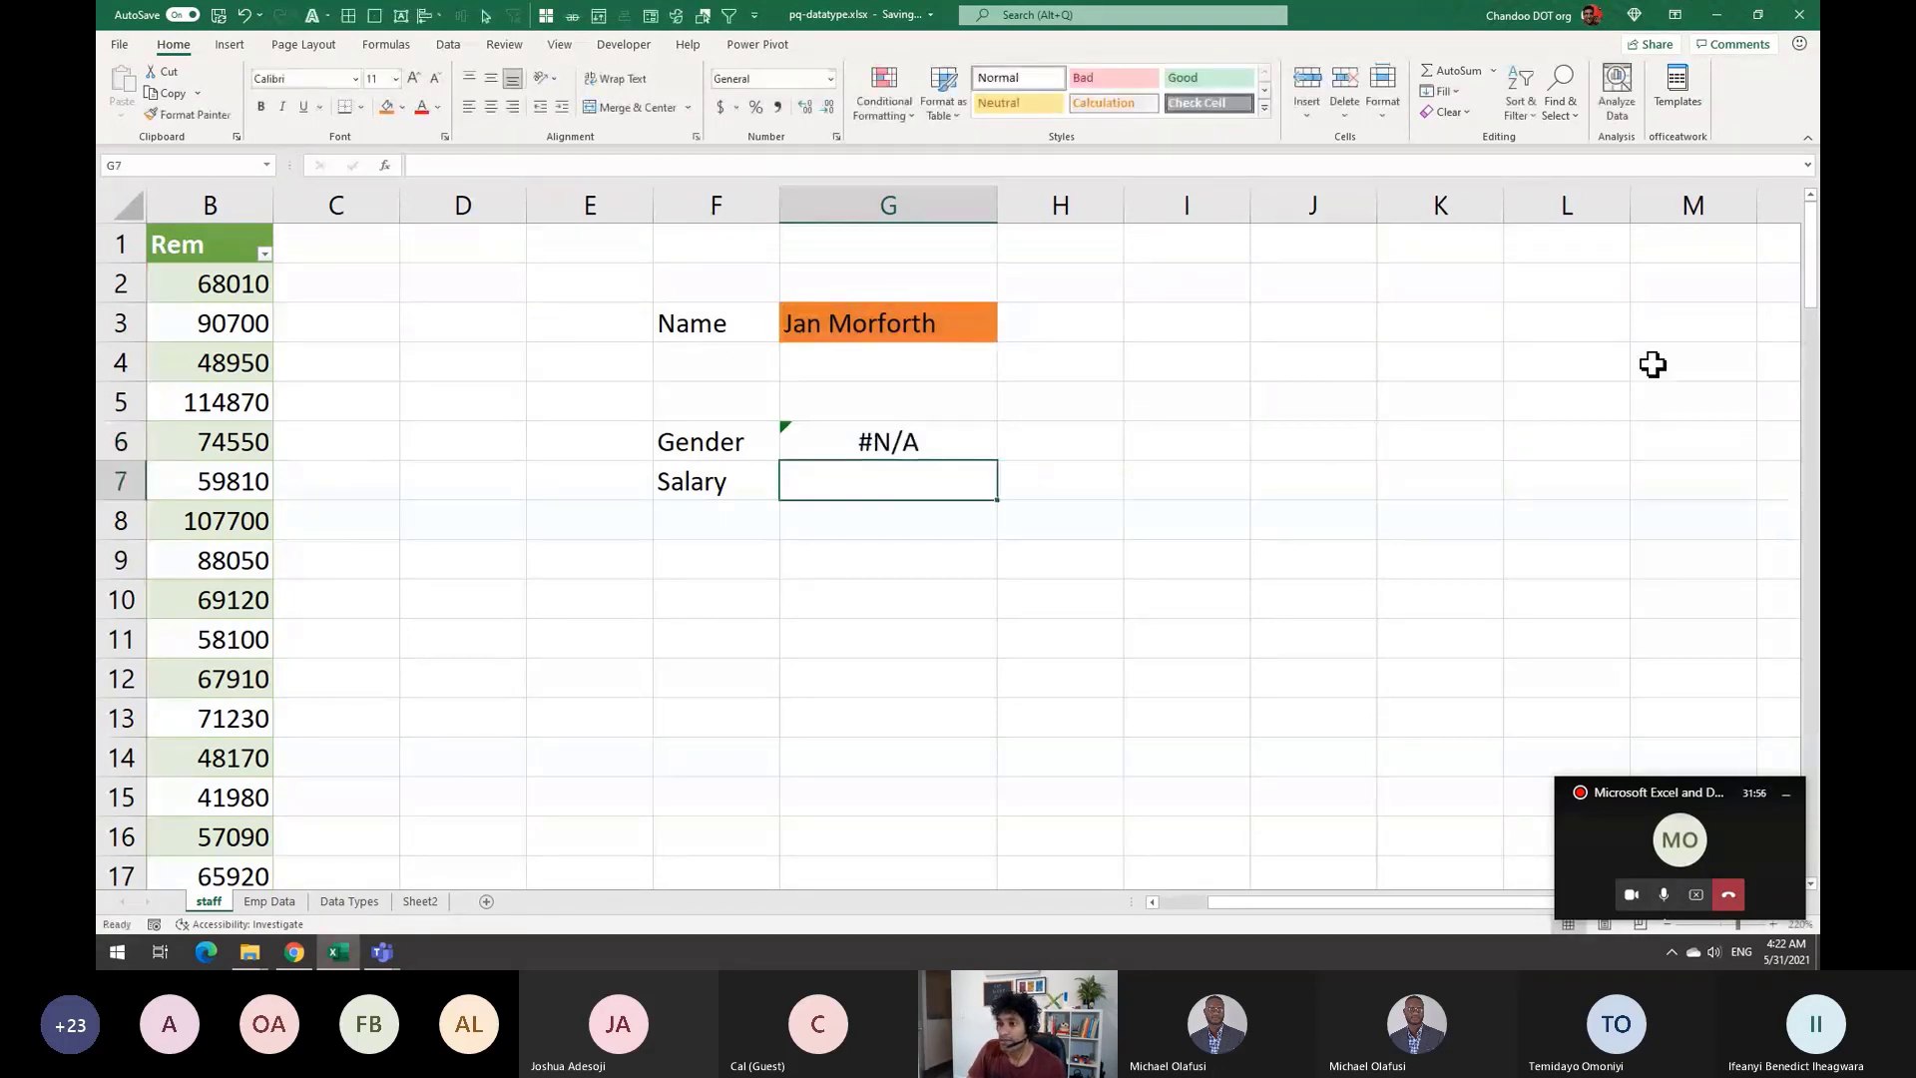
key("Up")
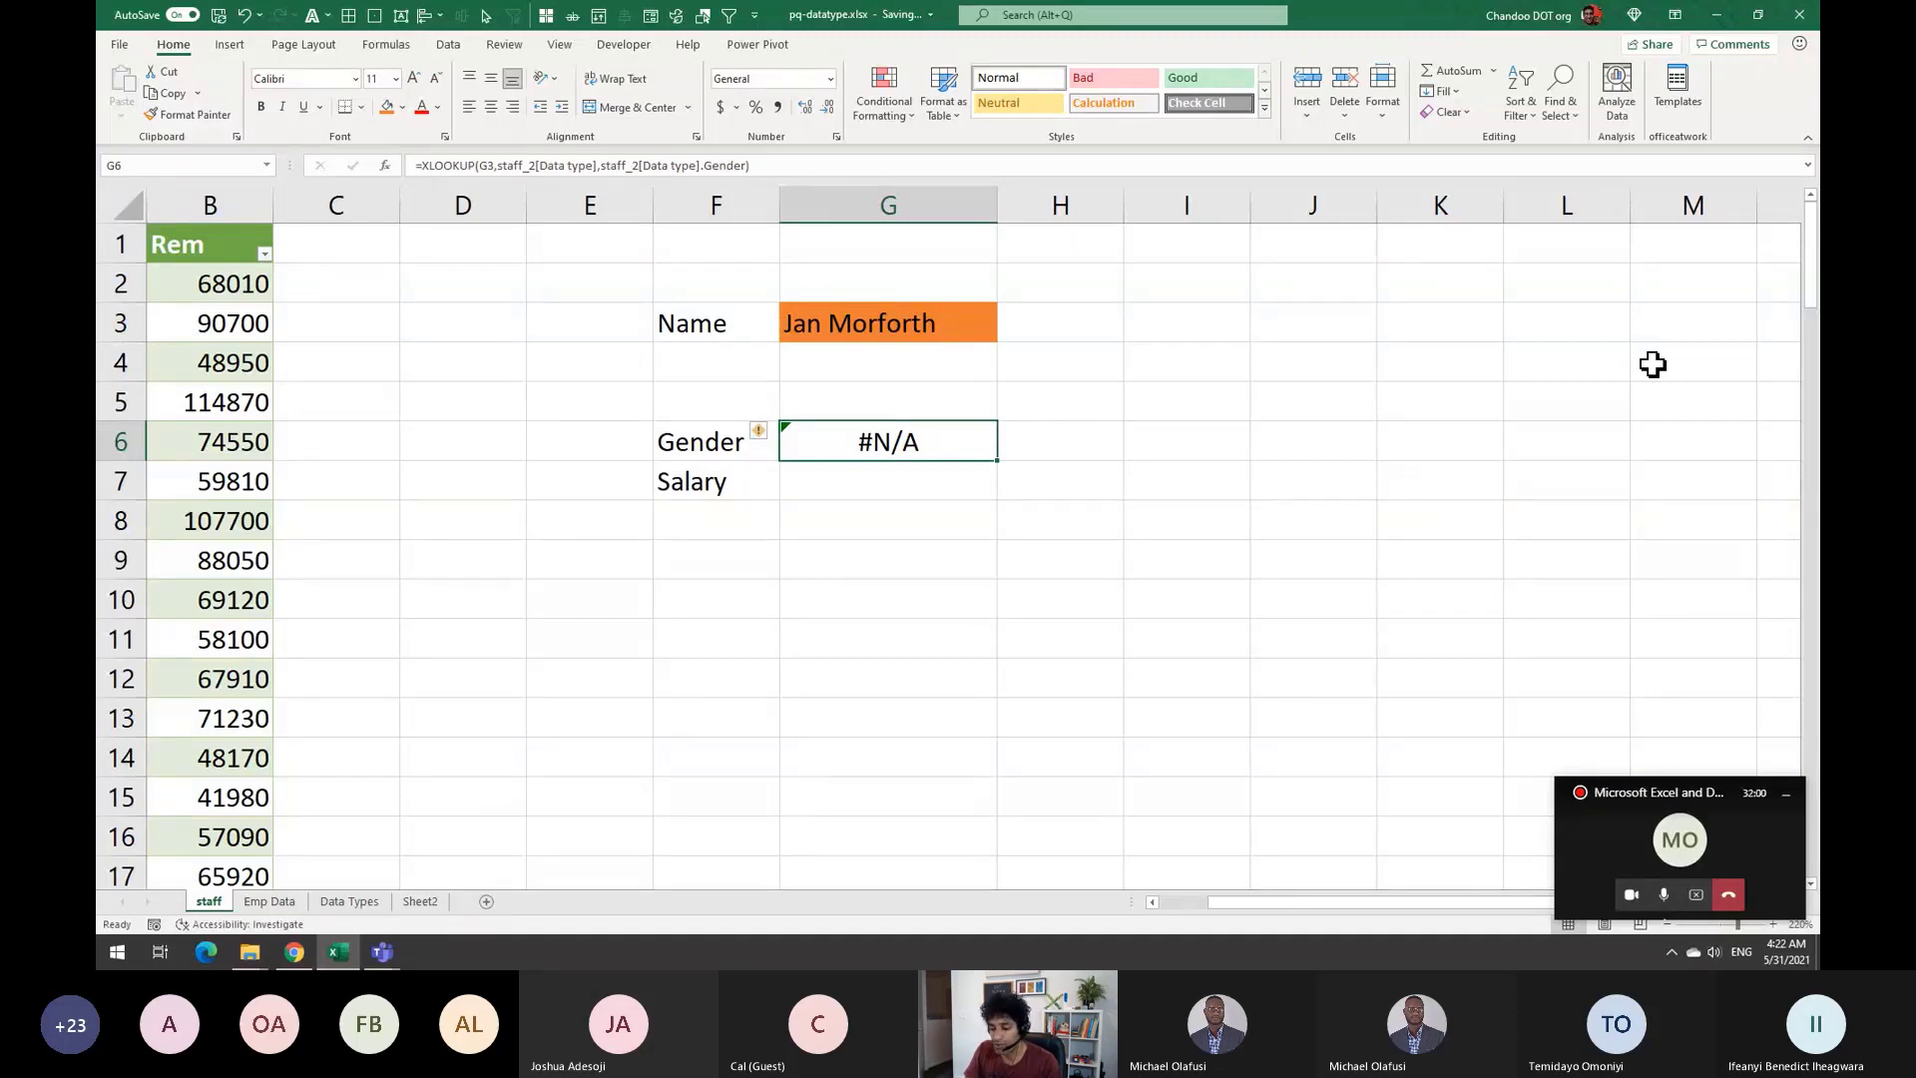
key("F2")
key("Escape")
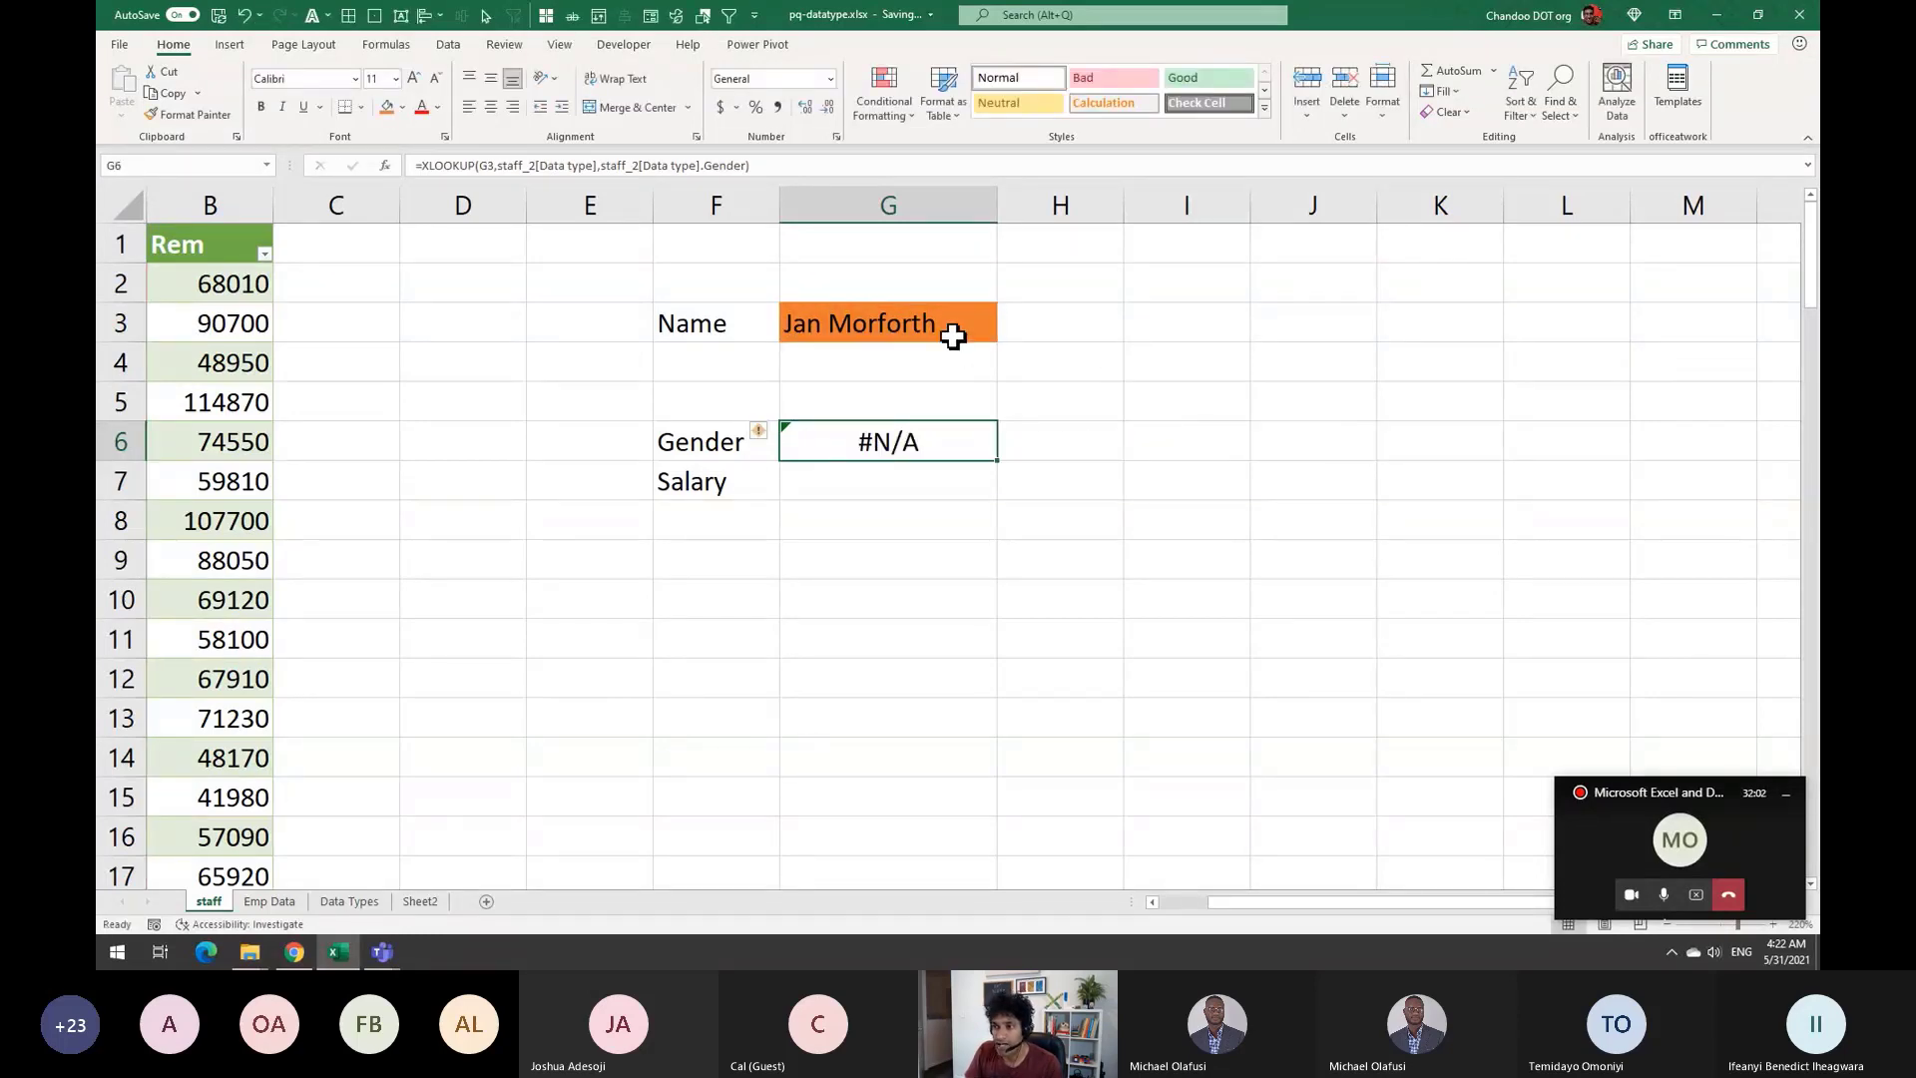
Fill the table entry in A14 with orange to match the Name cell
left_click(953, 337)
left_click_drag(1317, 903, 1212, 905)
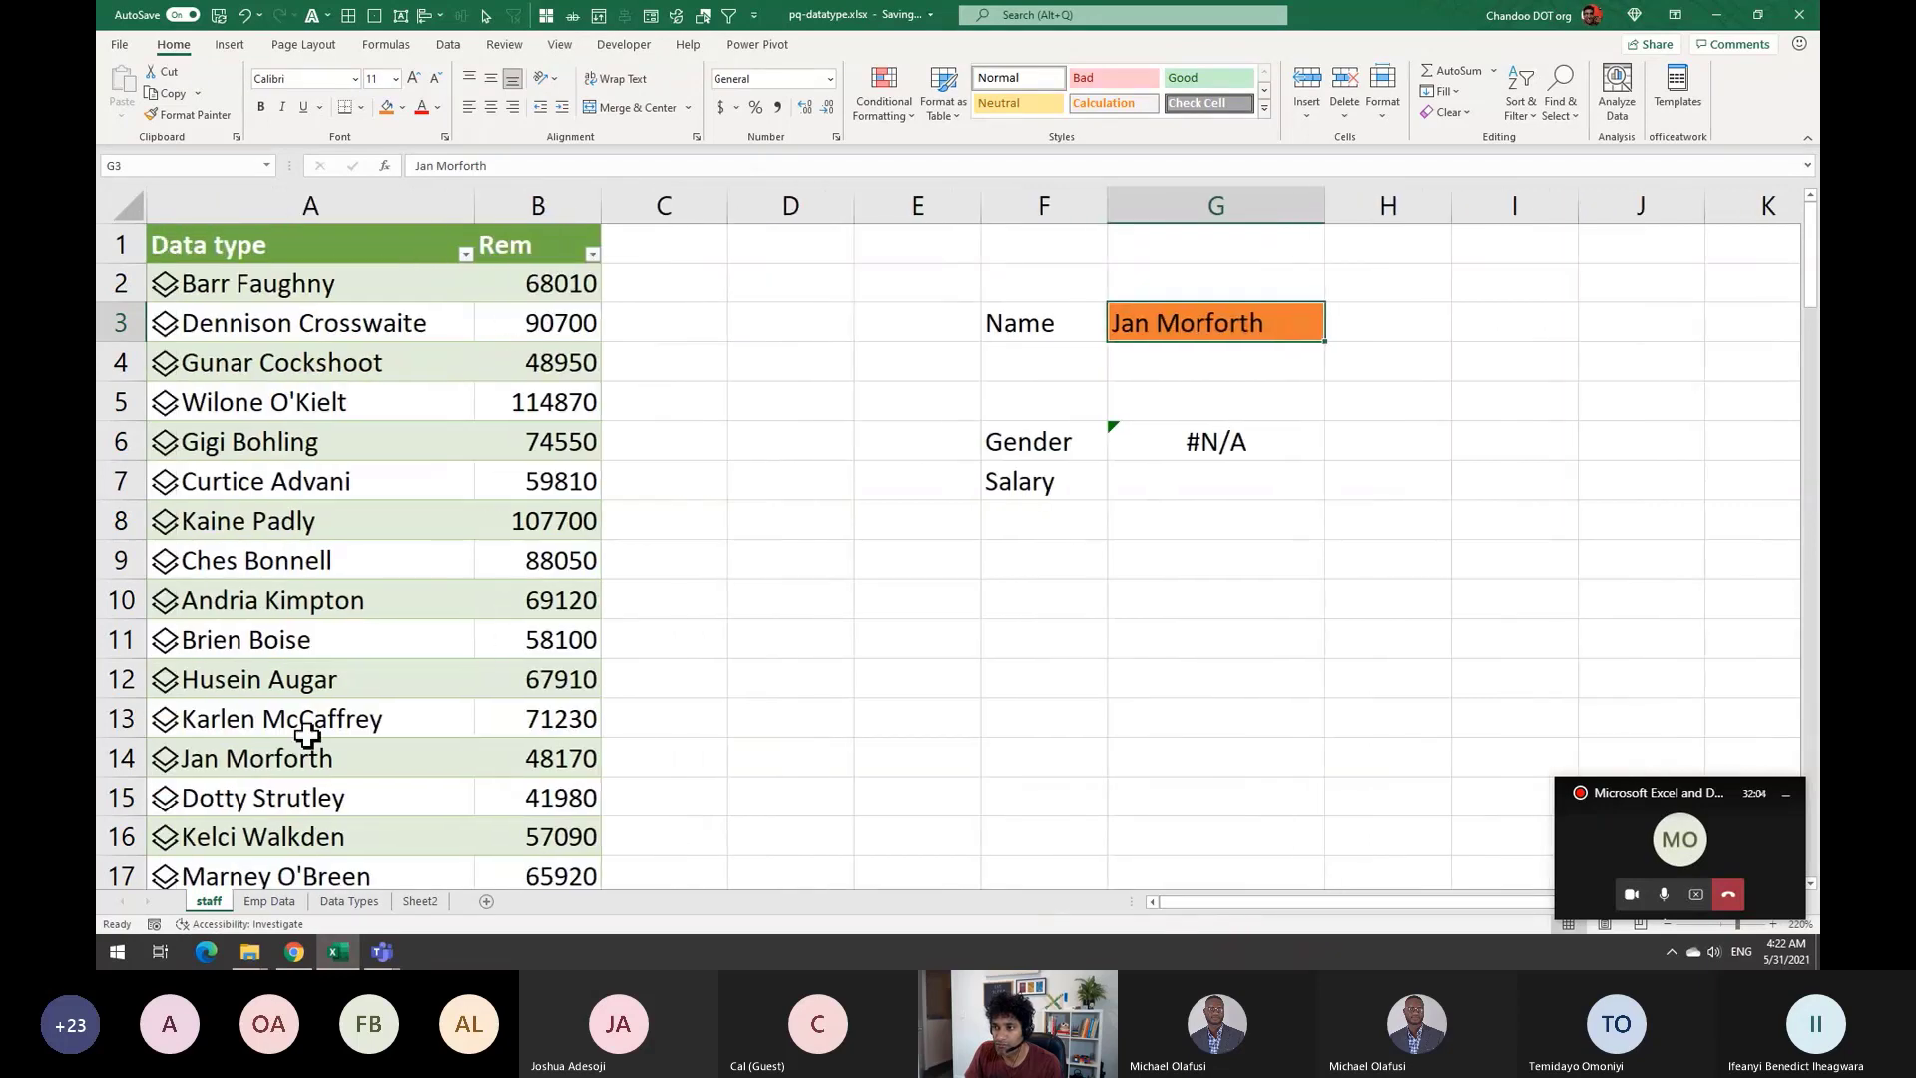
left_click(265, 754)
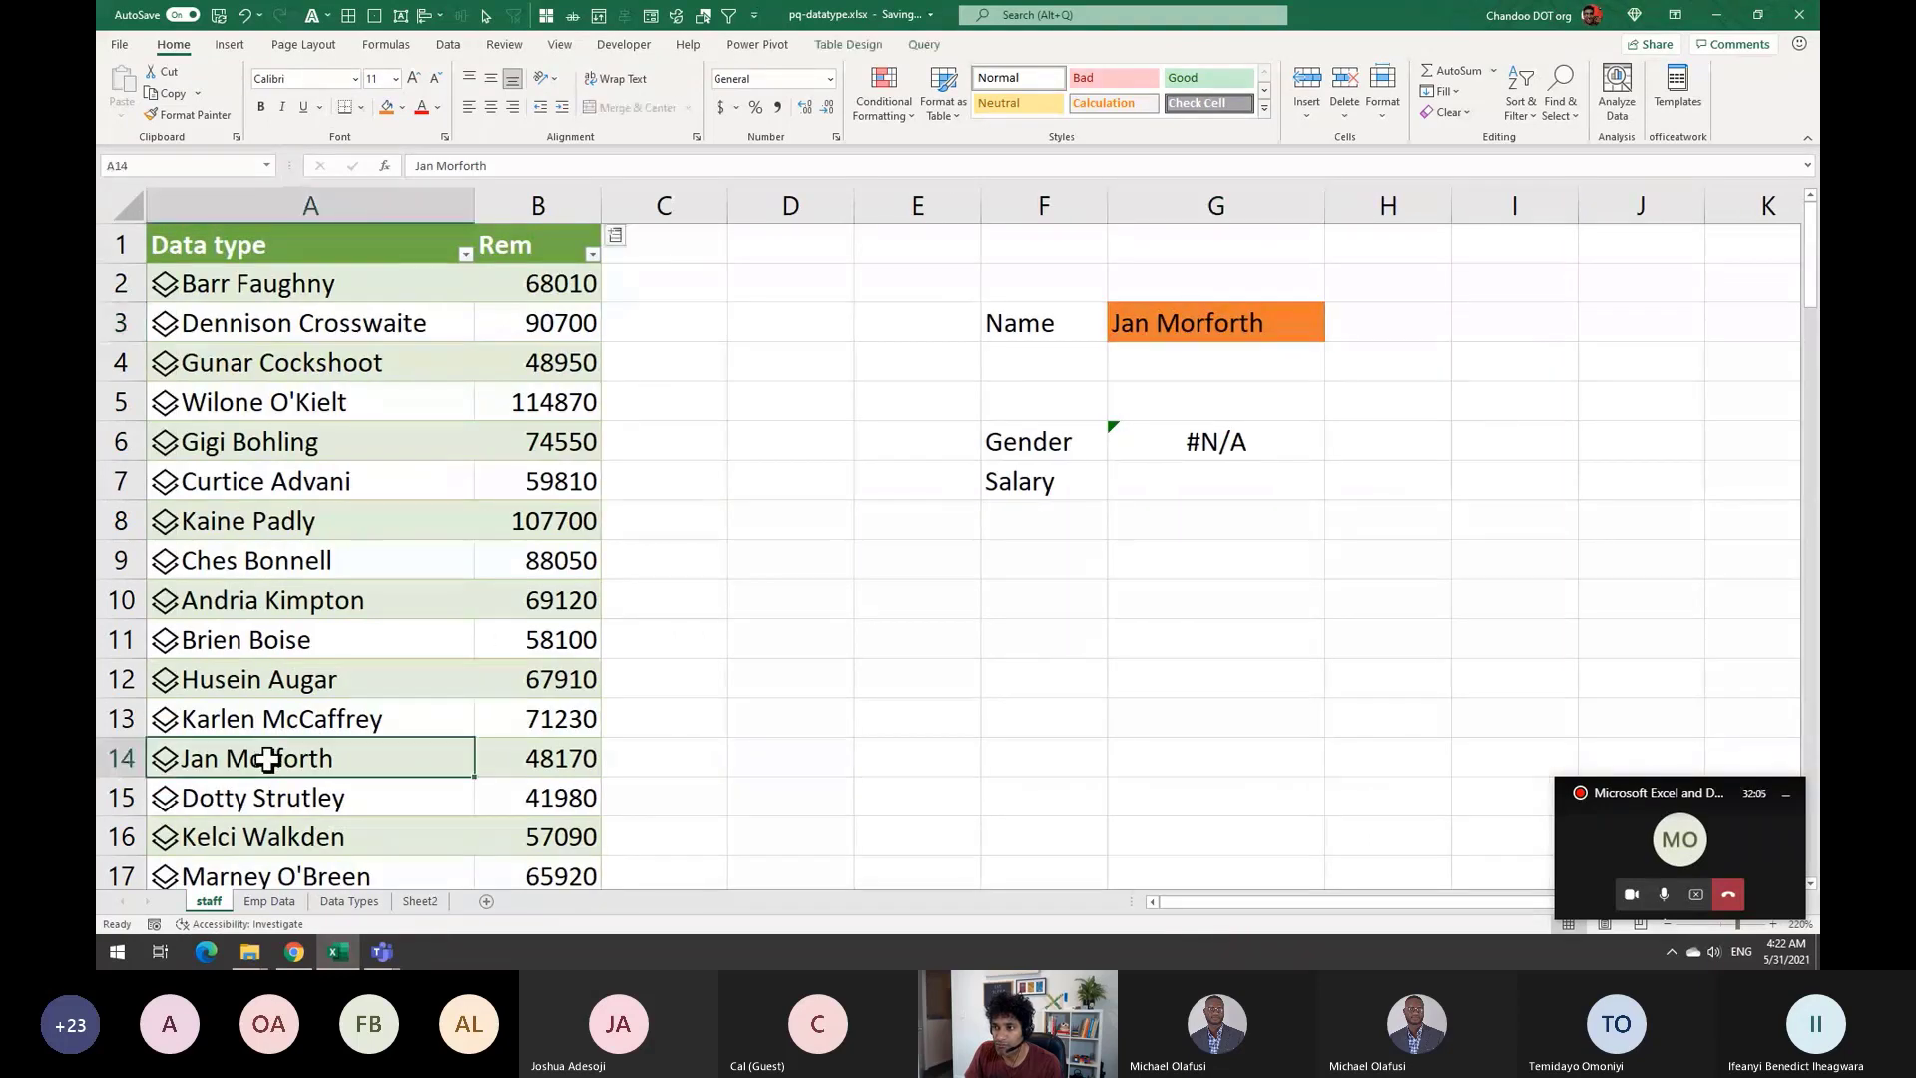
left_click(385, 107)
Recommit G6's Gender formula unchanged and compare G3's name with the A14 table entry
left_click(1219, 439)
key("F2")
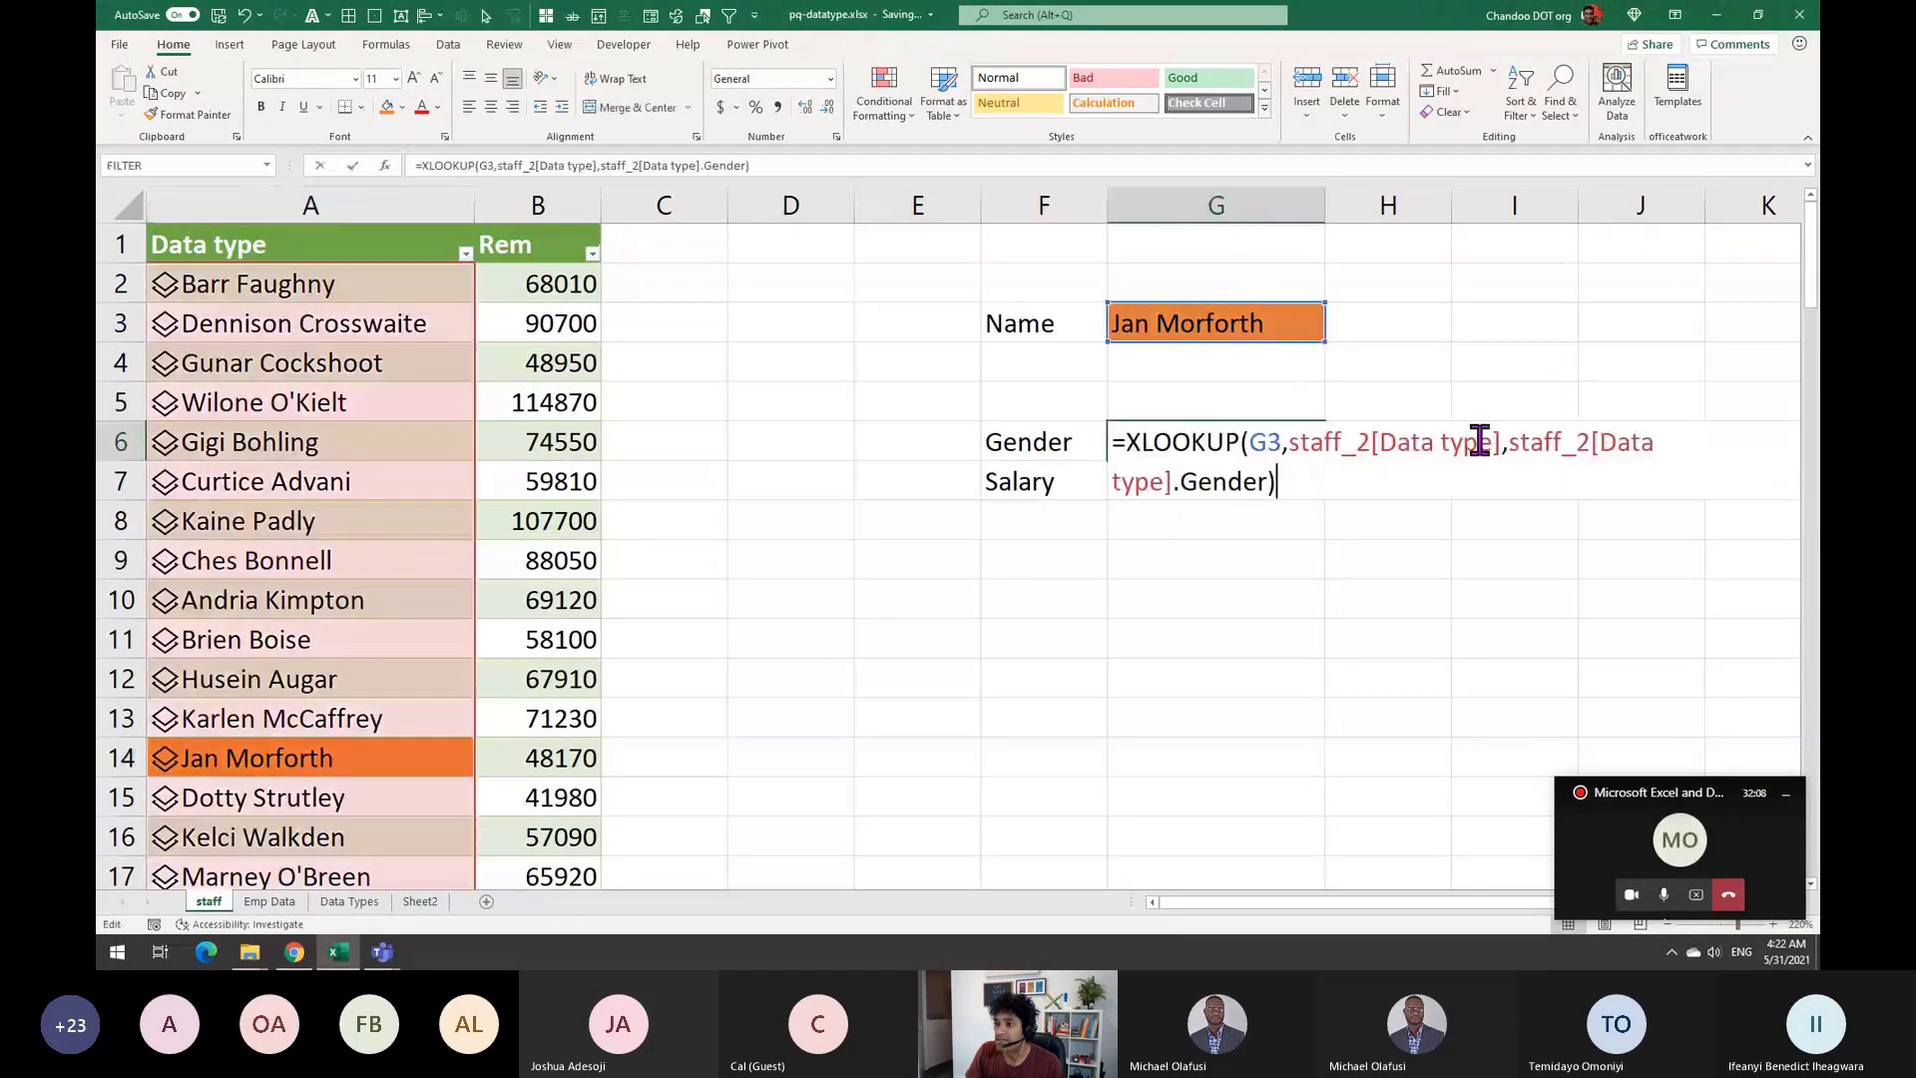
key("ctrl+Return")
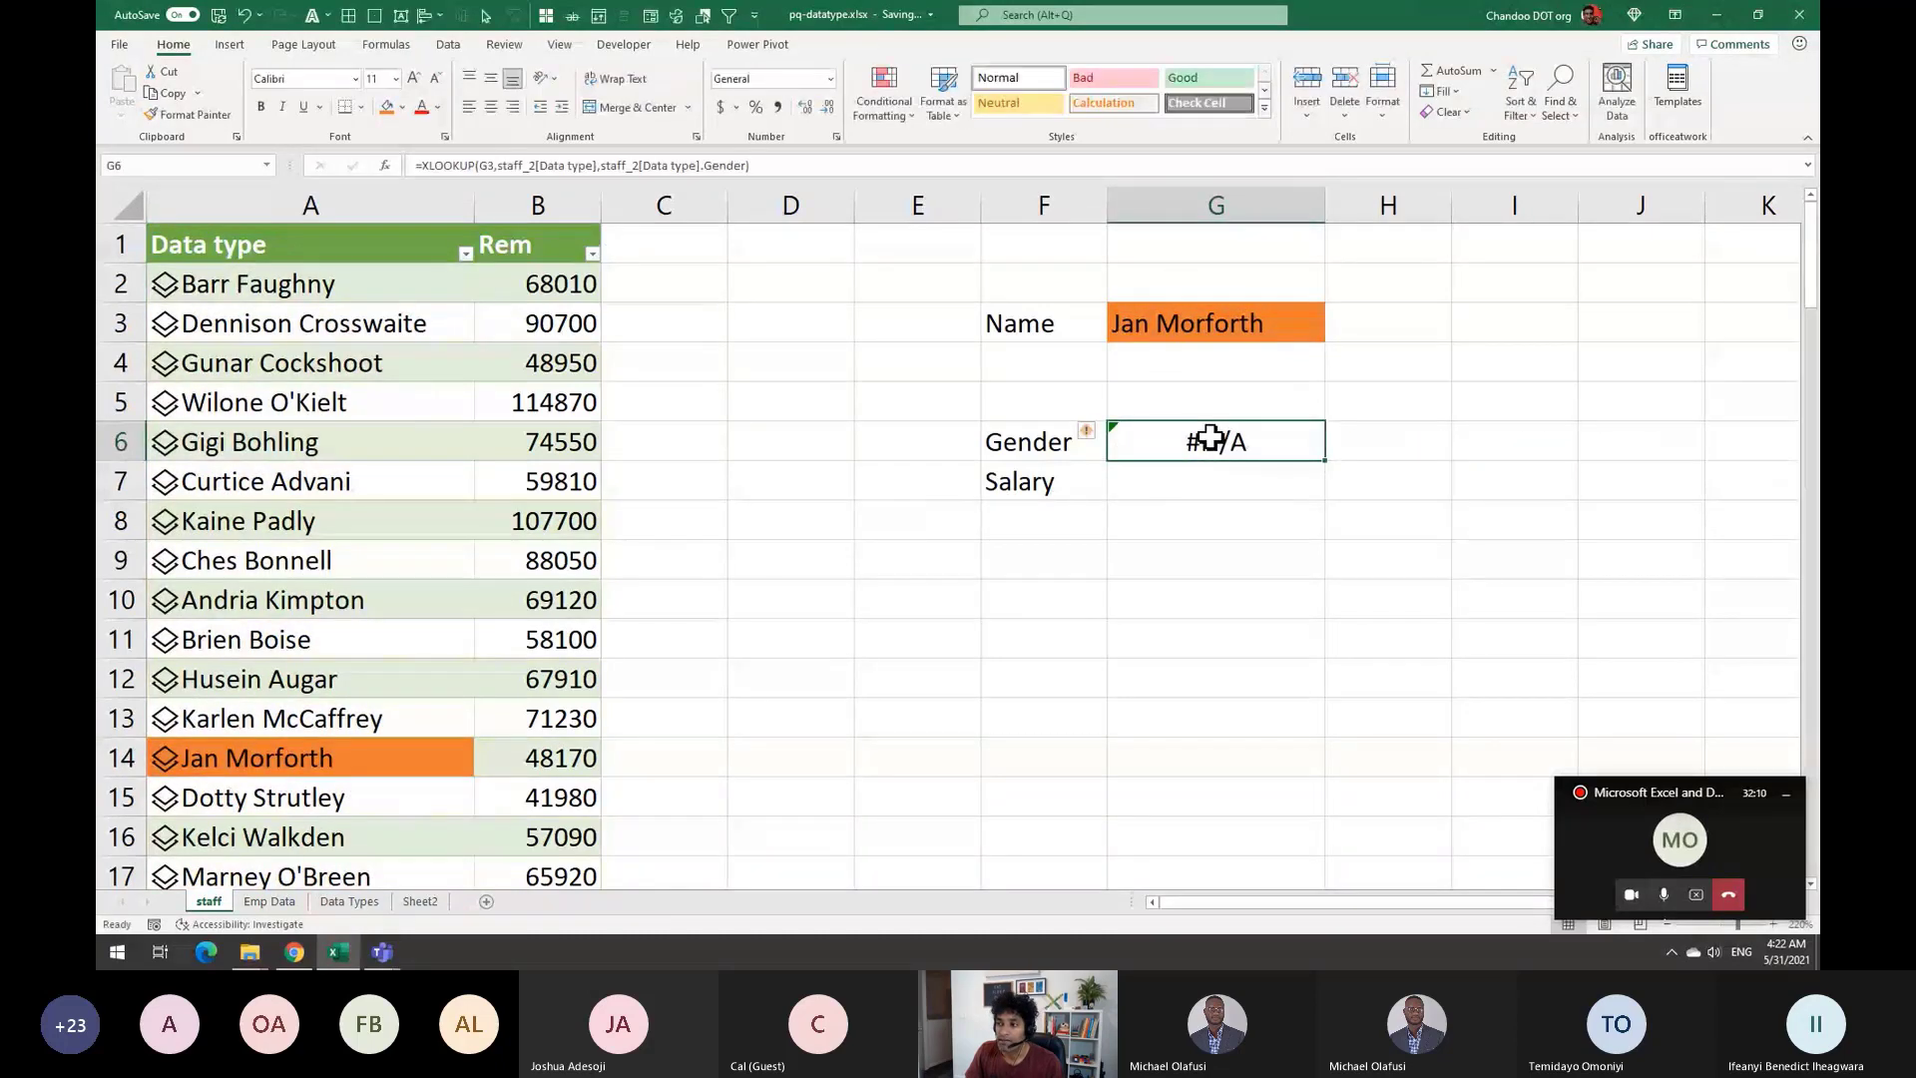
left_click(1203, 319)
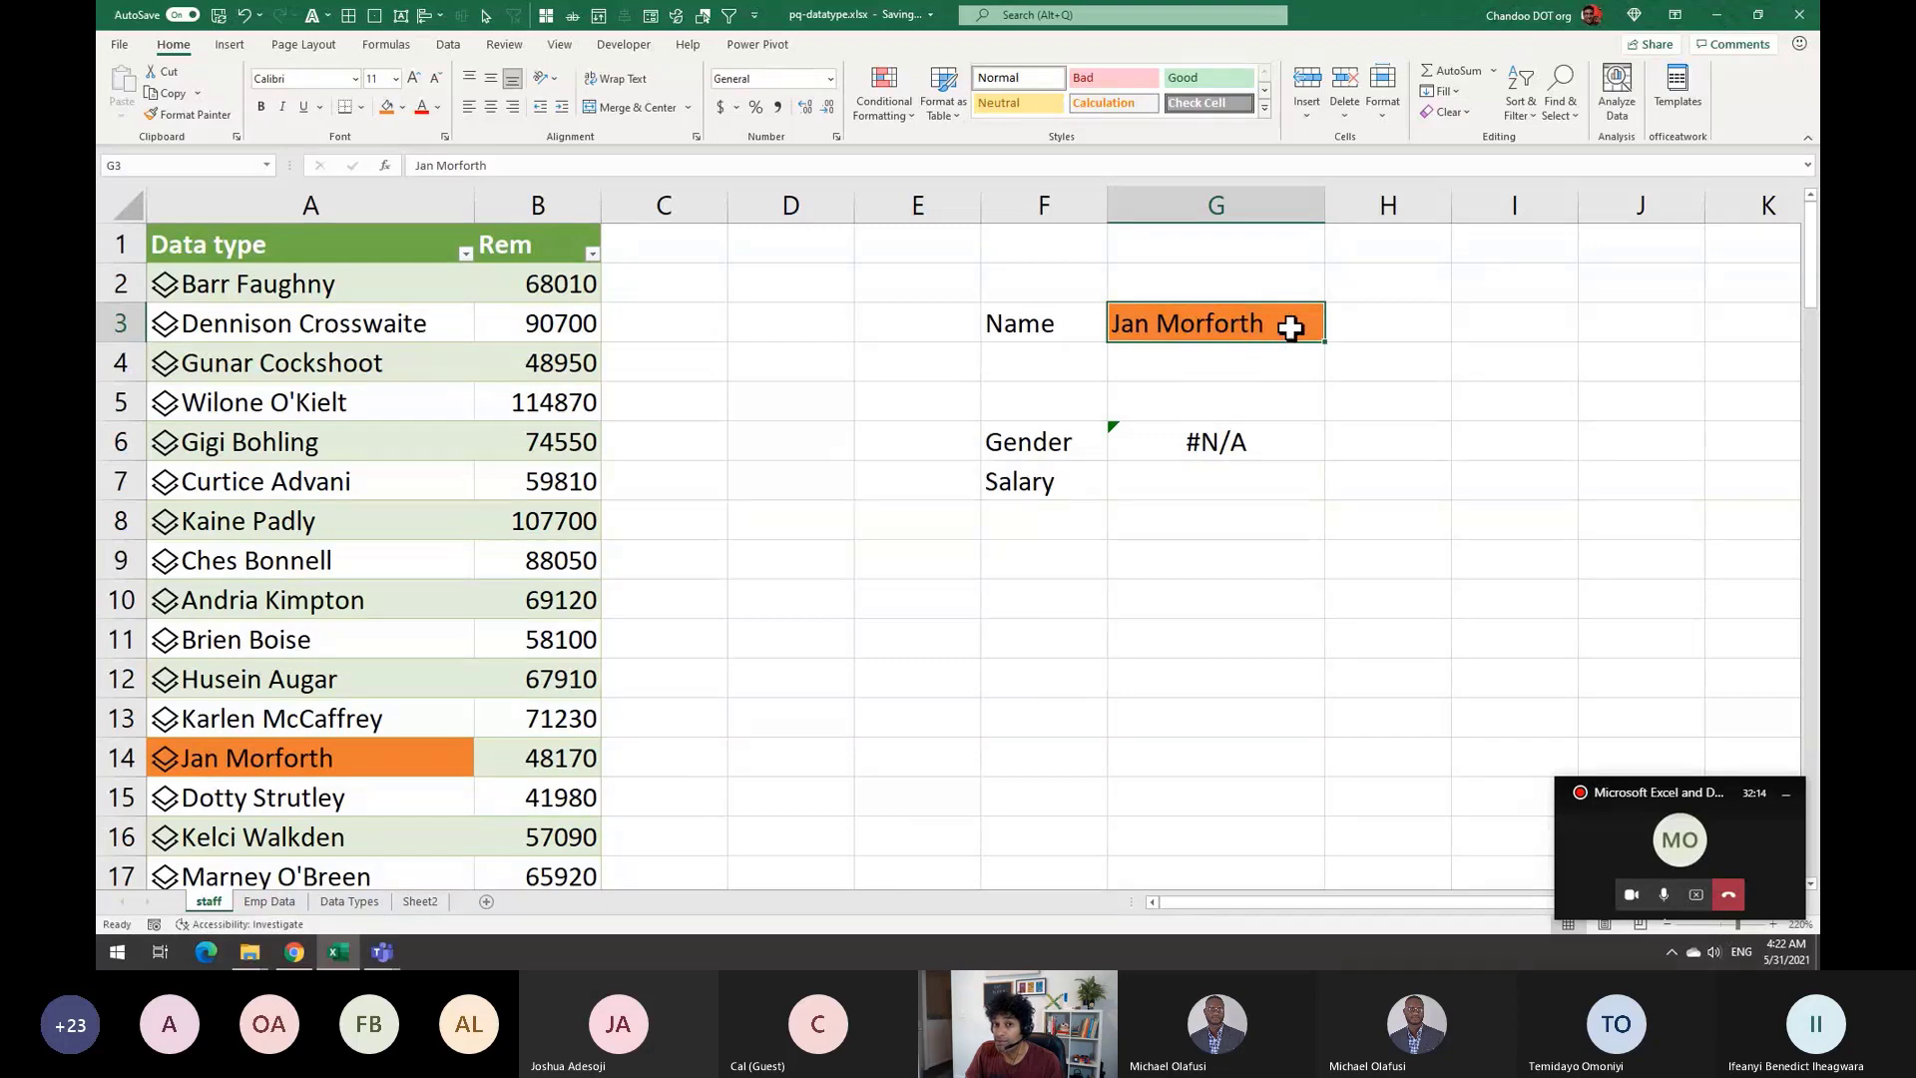
left_click(303, 756)
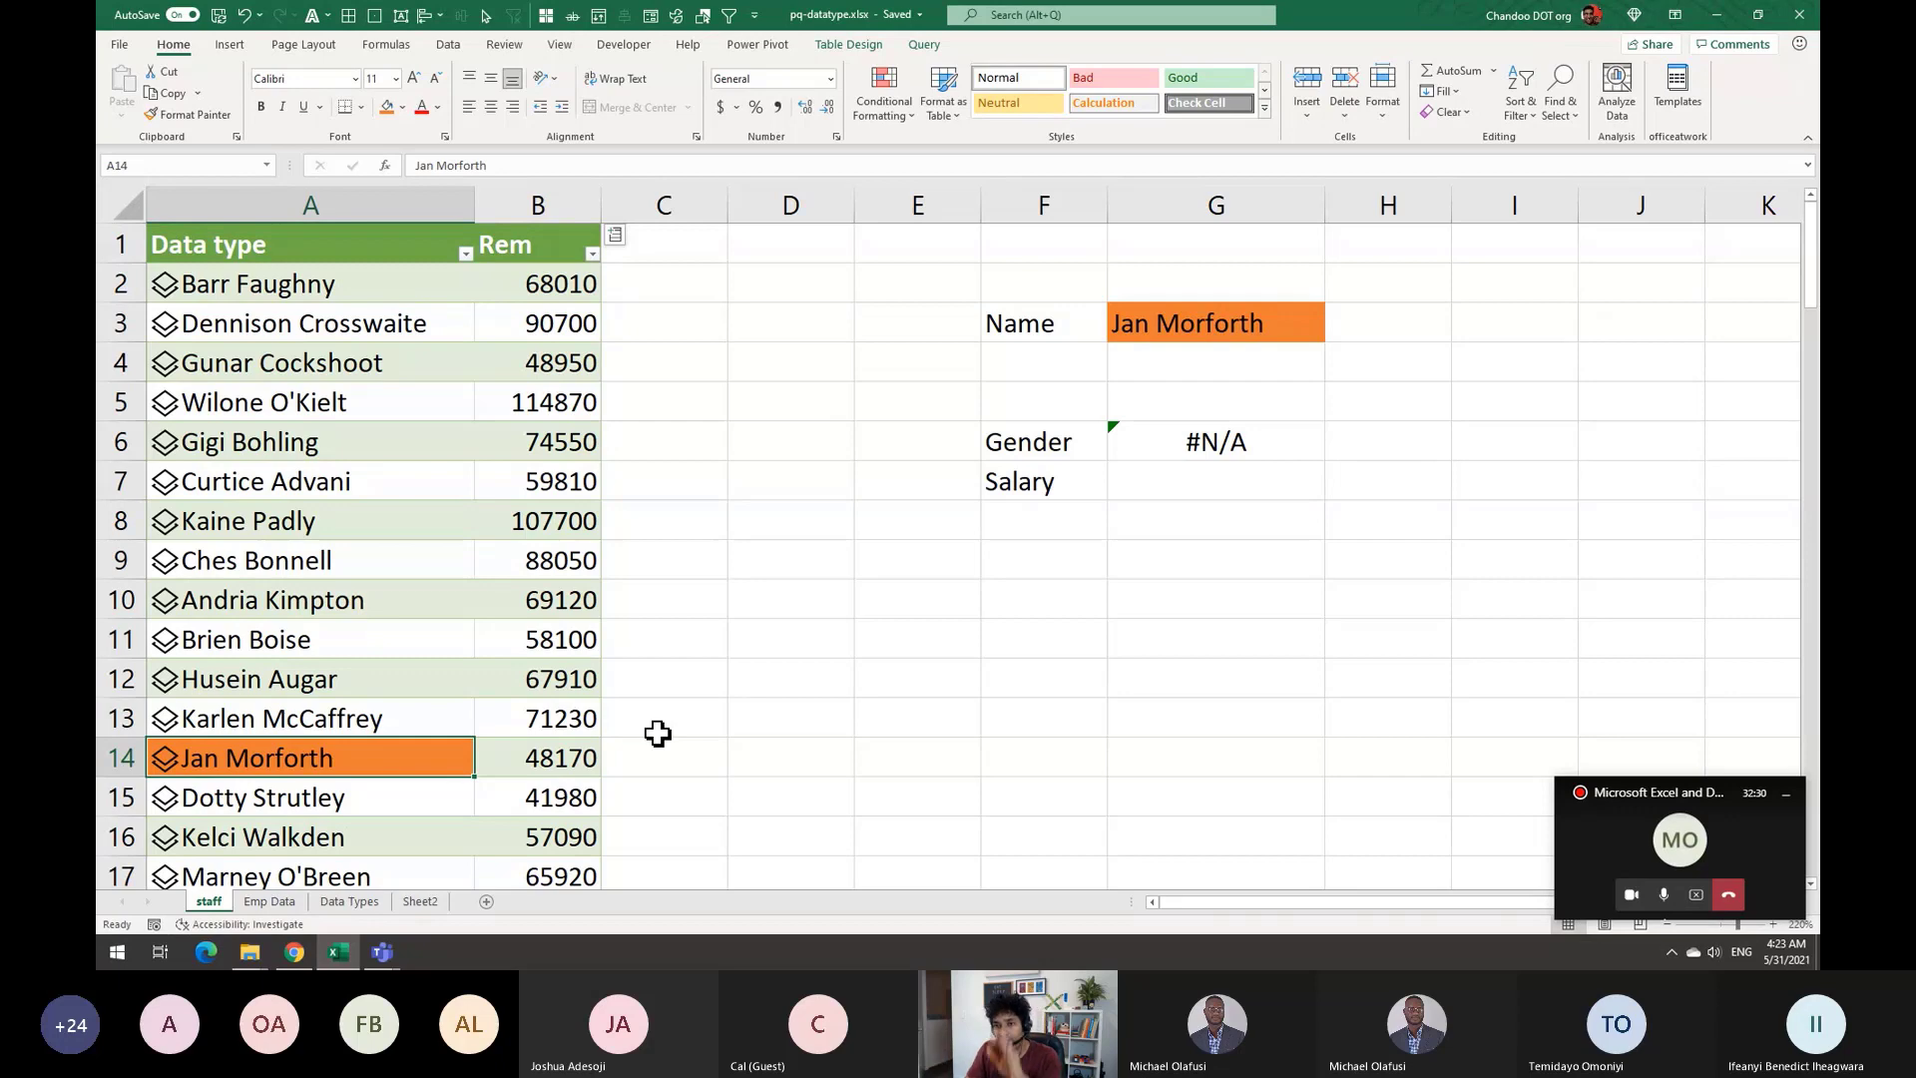
Change G6's lookup array to staff_2[Data type].Title so Gender returns Male
double_click(1267, 457)
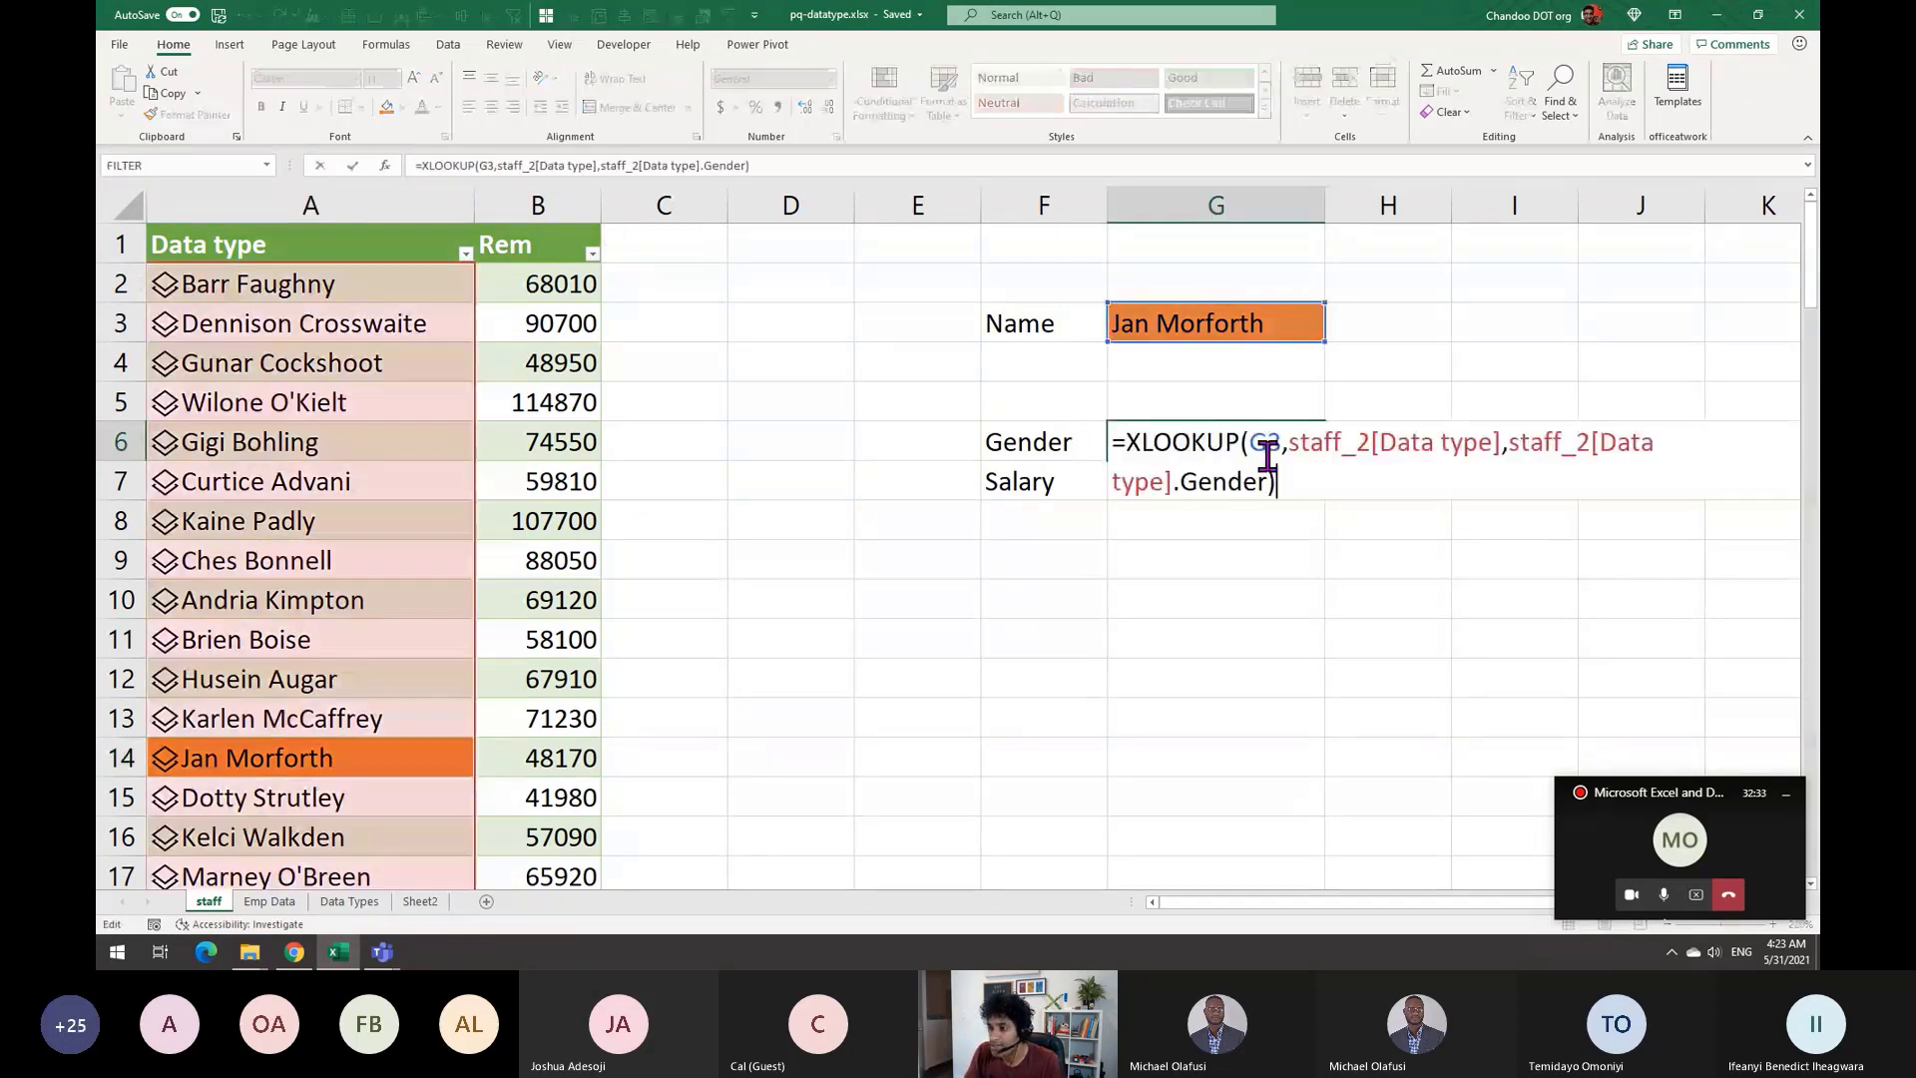
left_click(1502, 442)
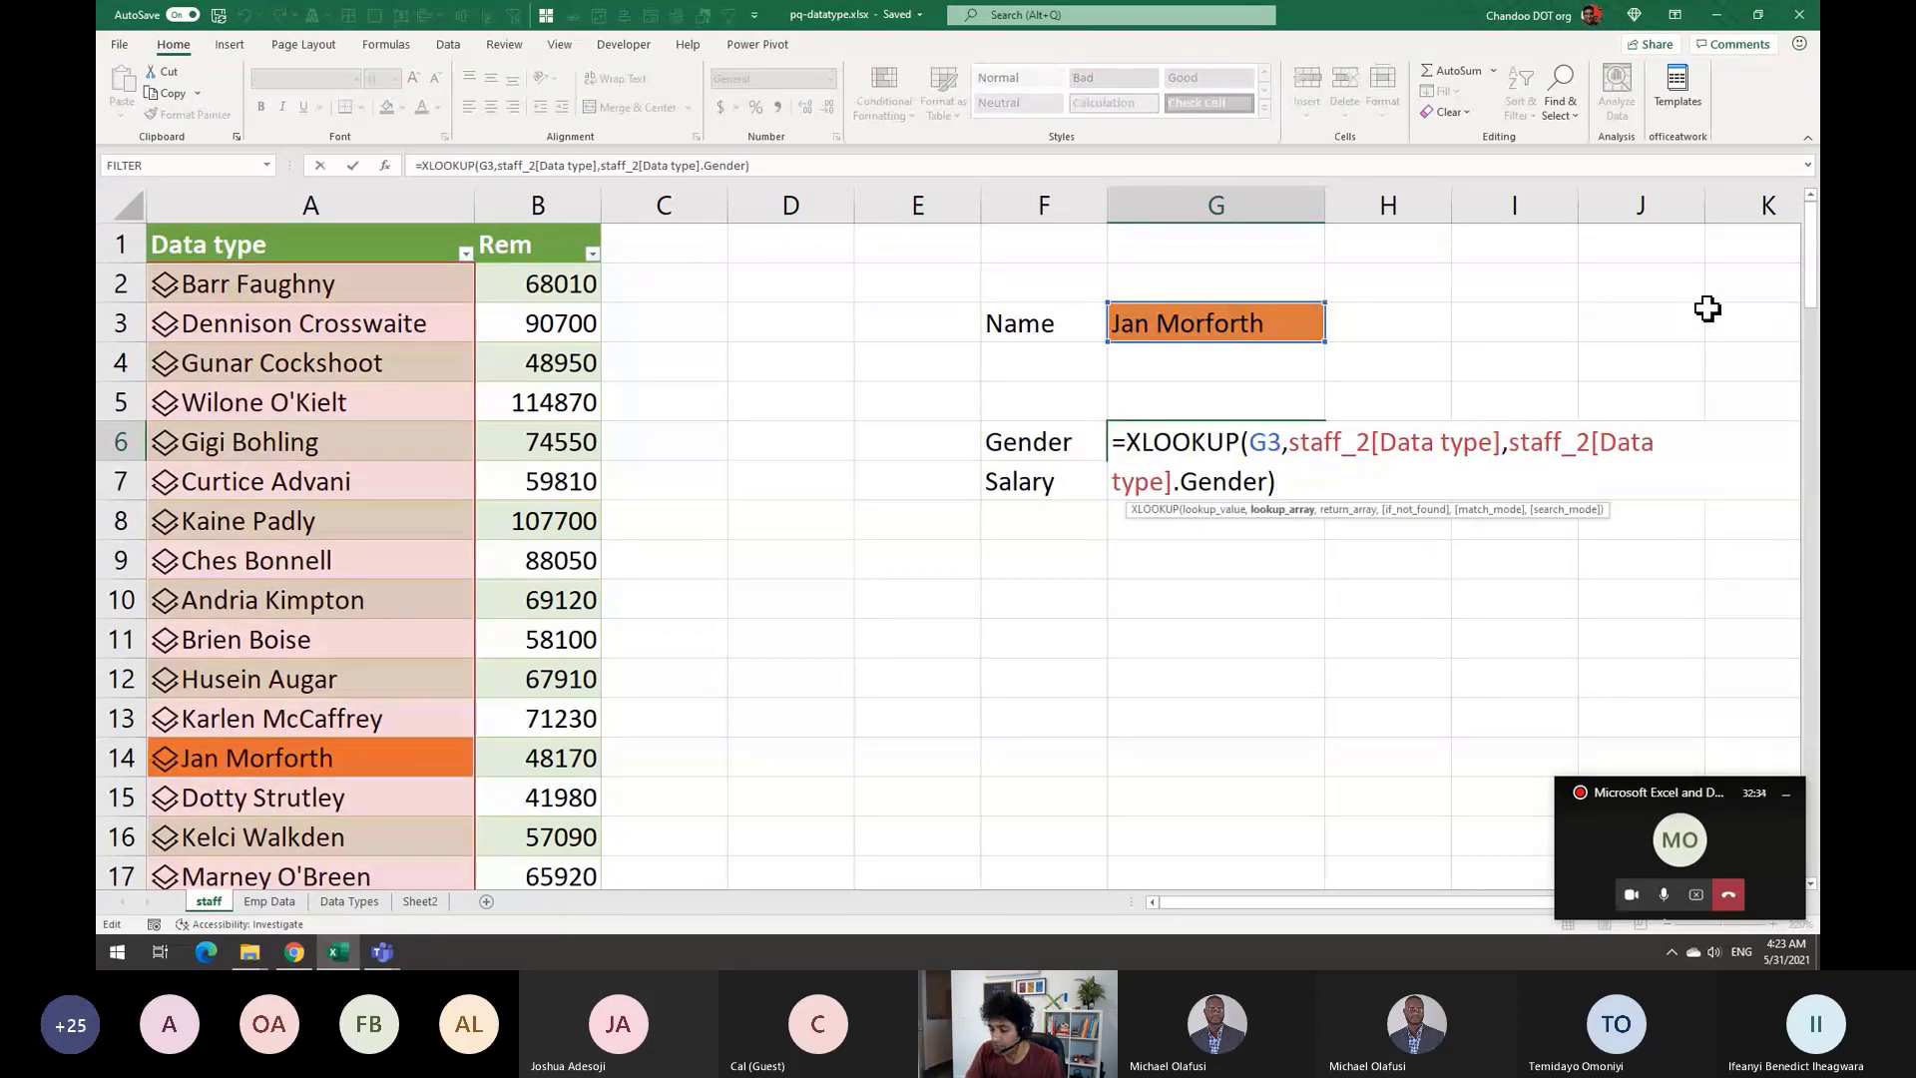
type(".")
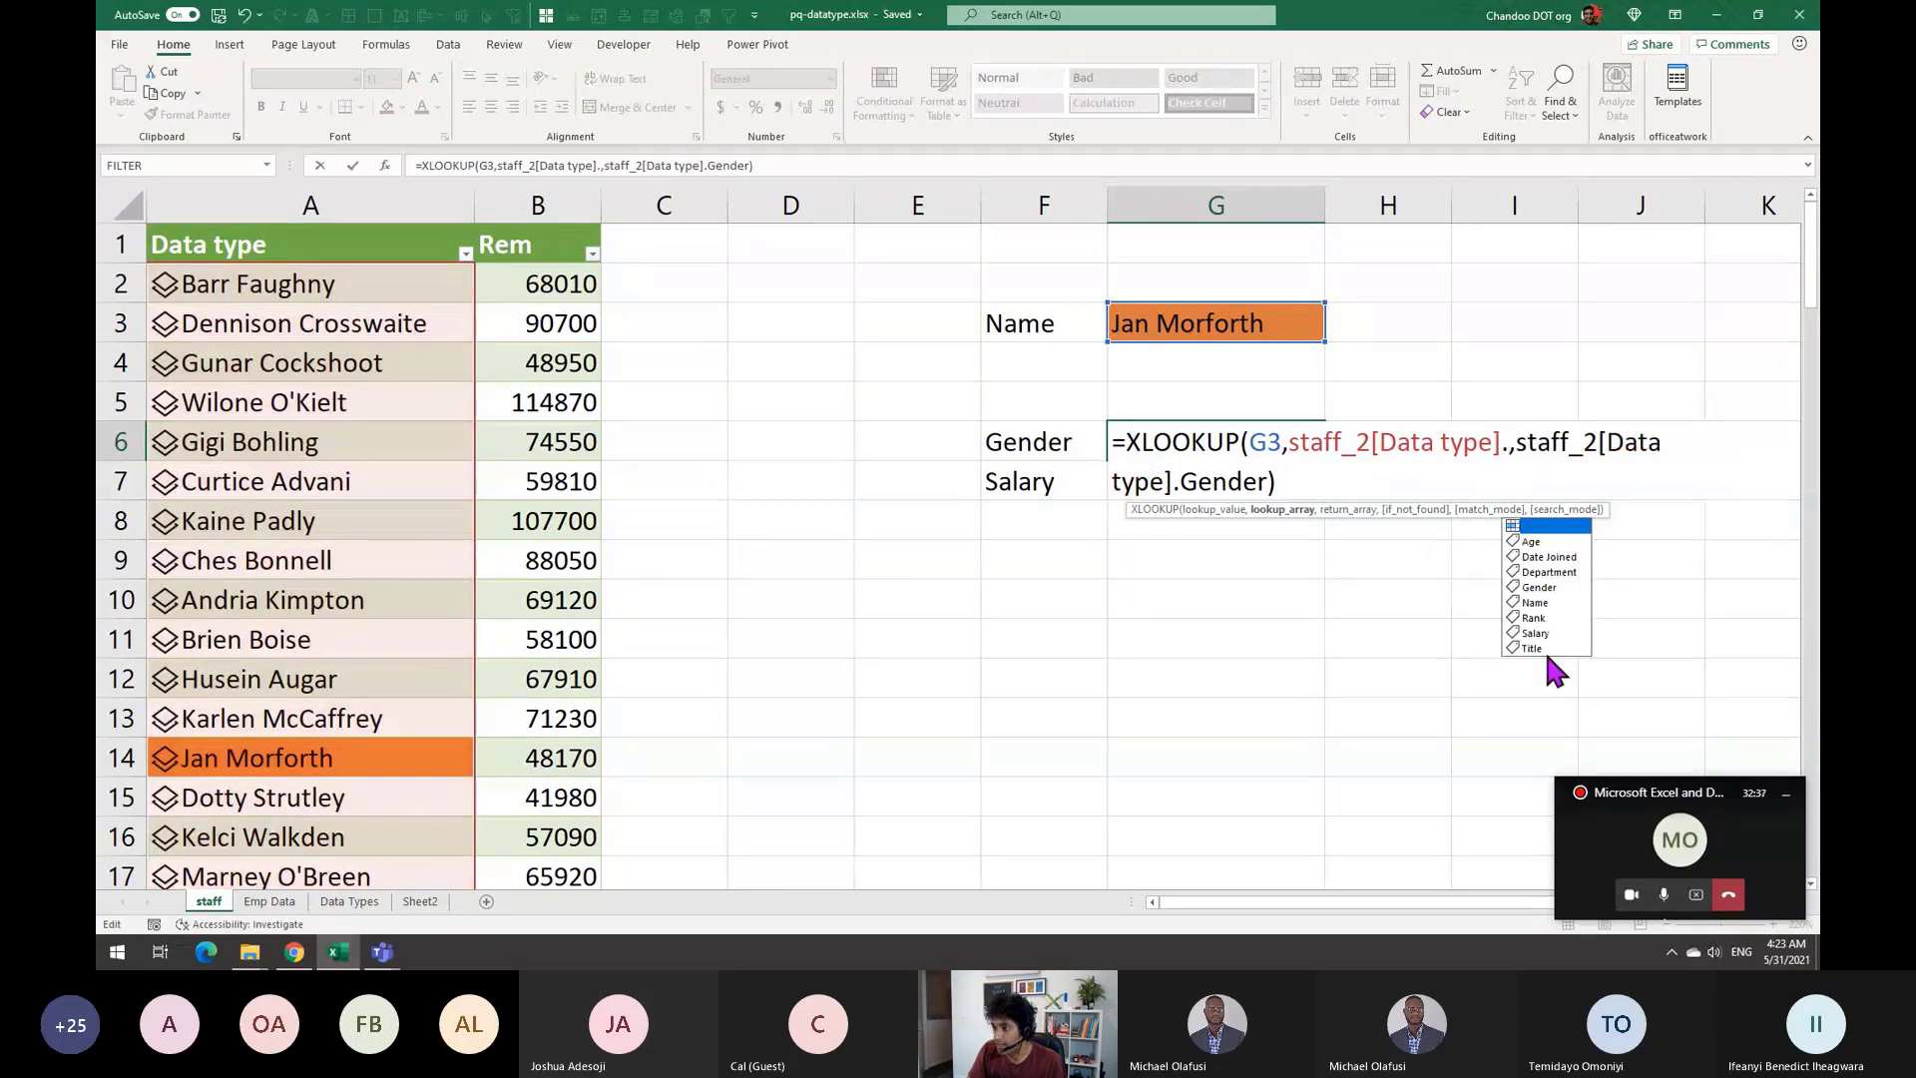
double_click(1542, 647)
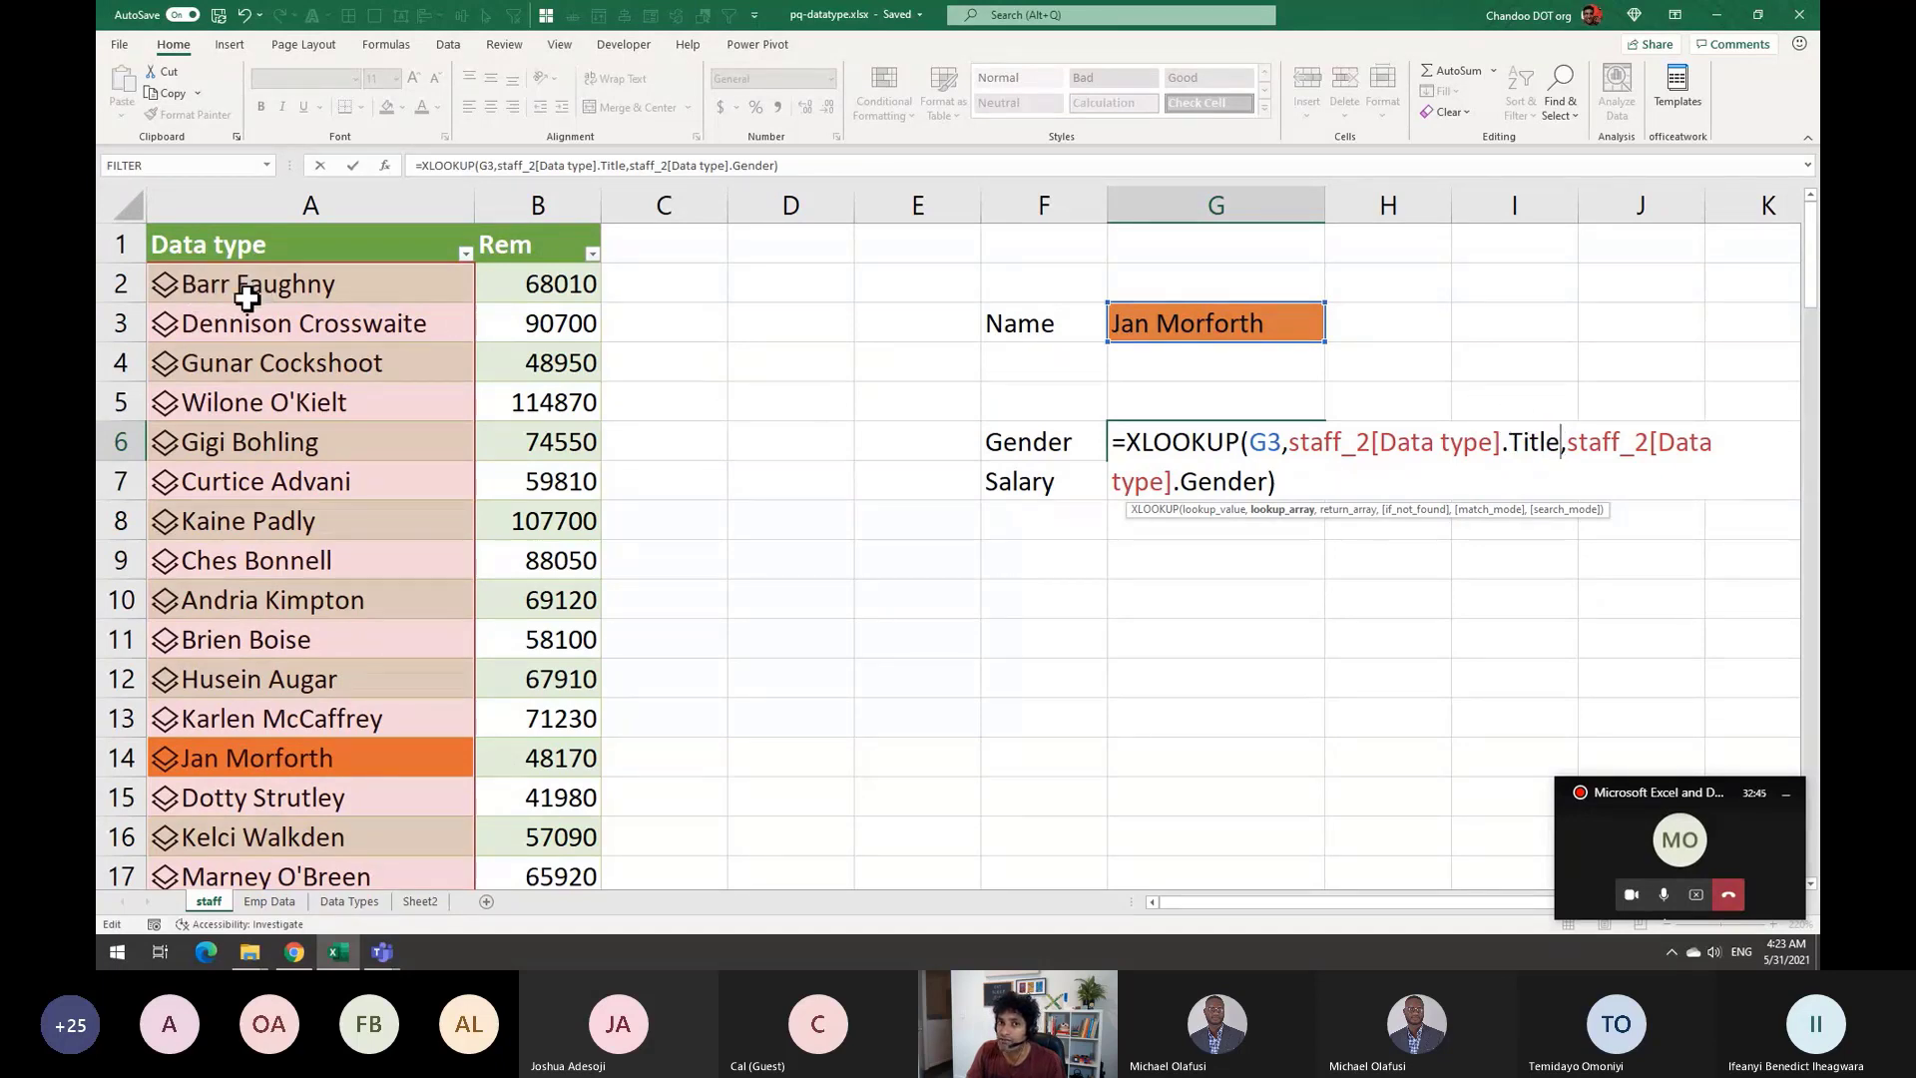
key("Return")
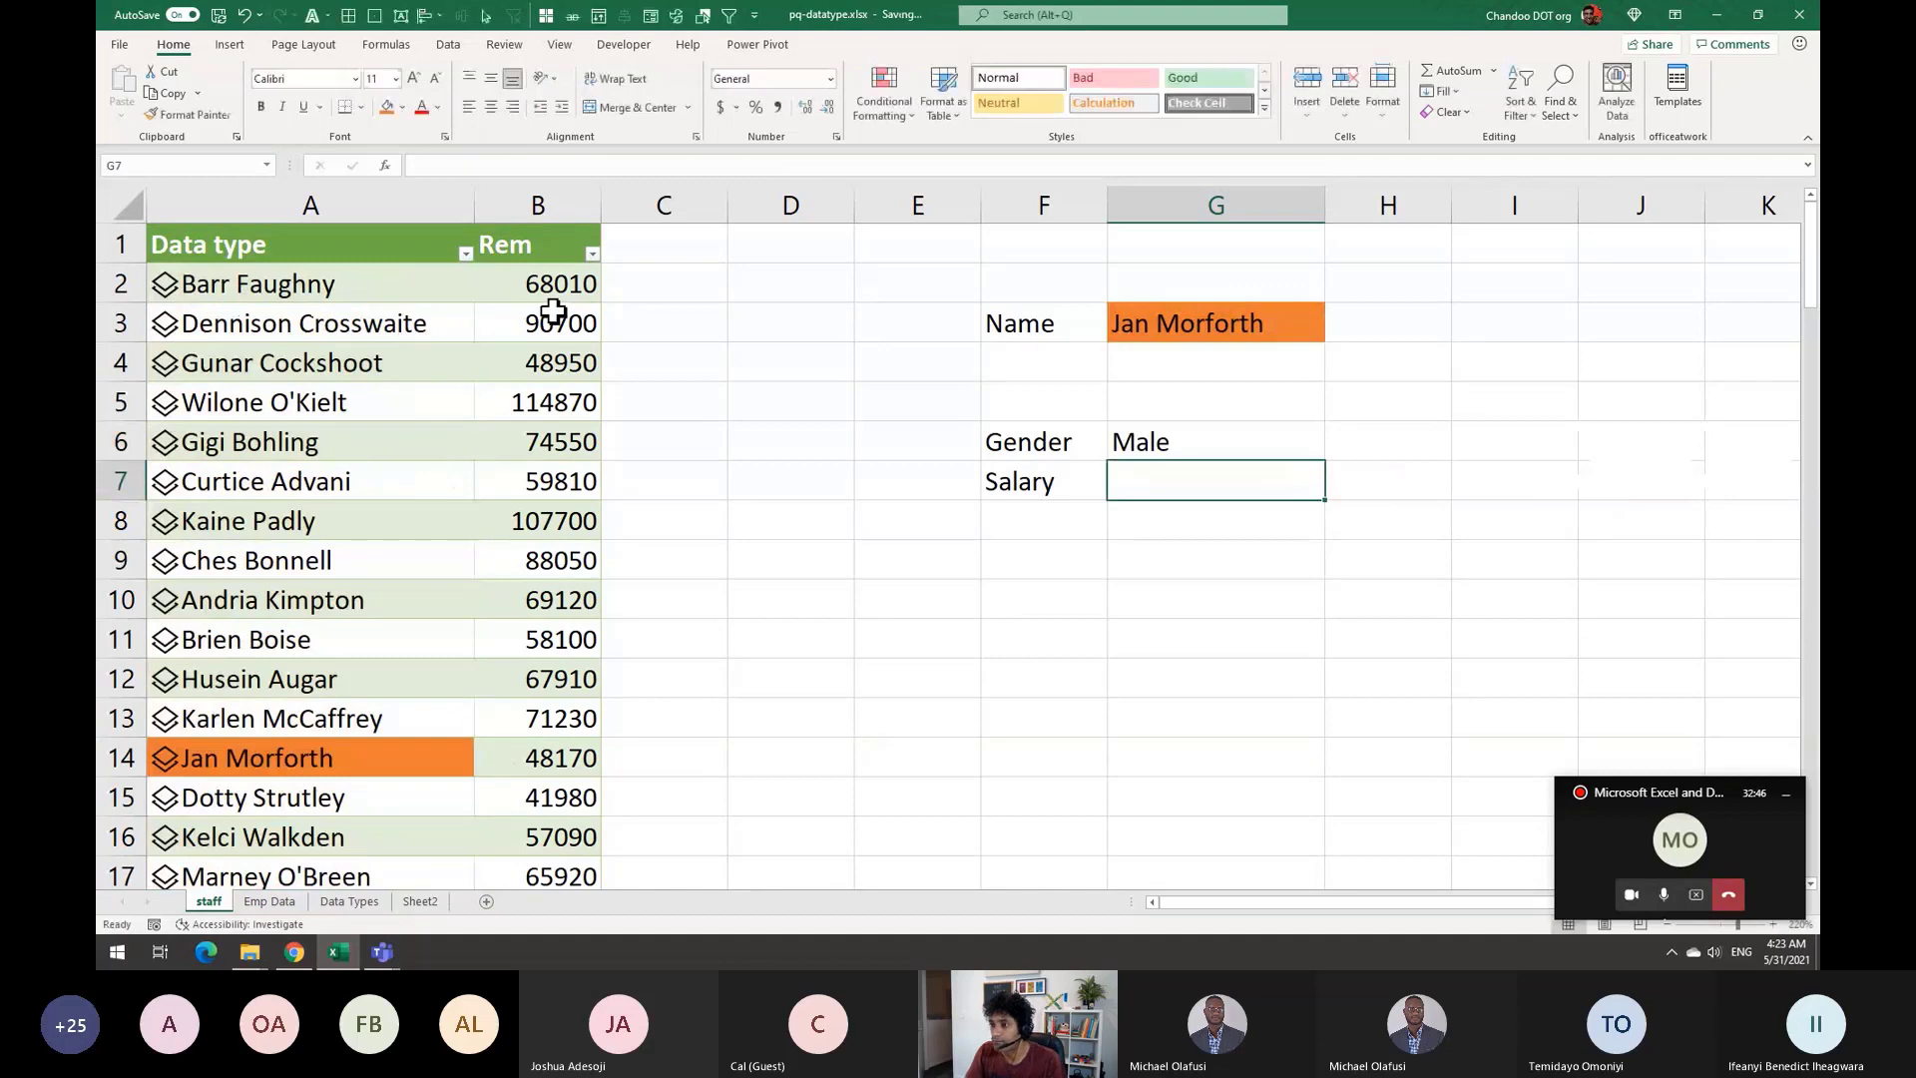
left_click(1249, 444)
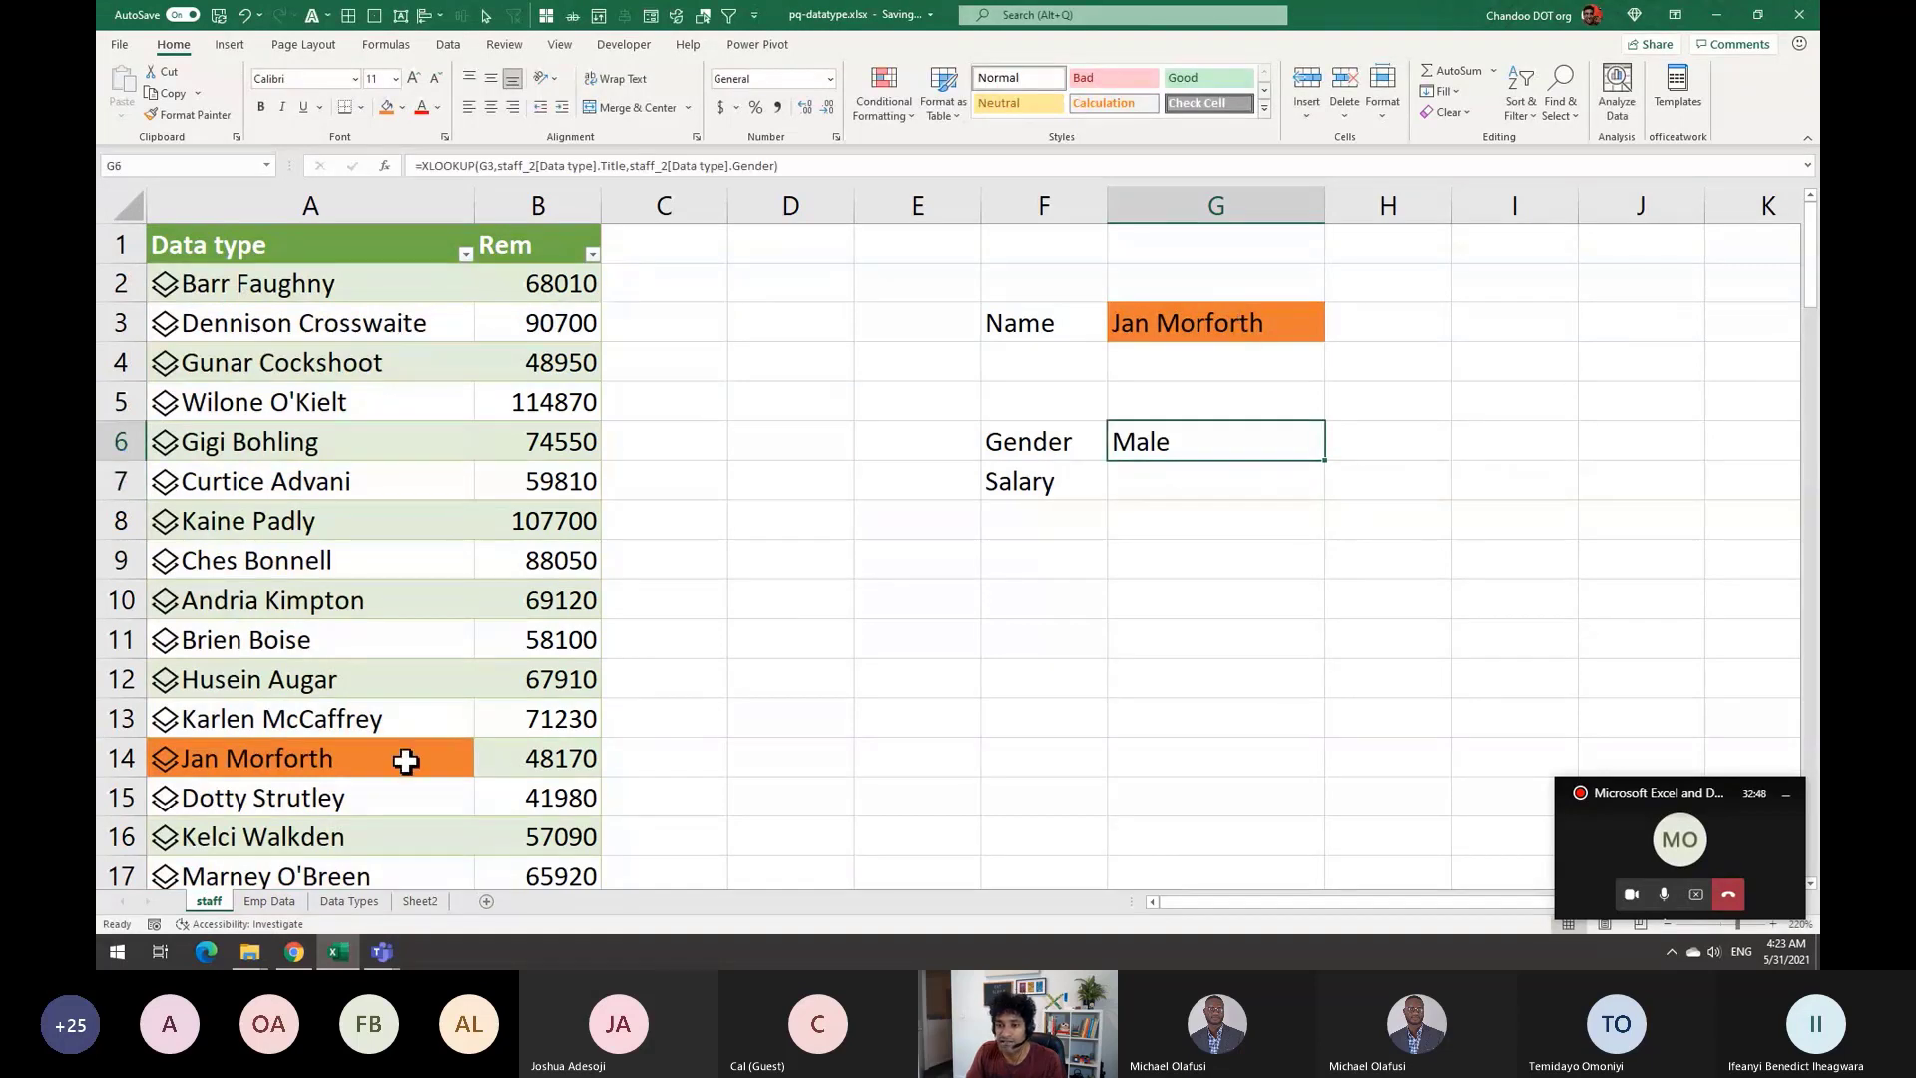
left_click(1280, 469)
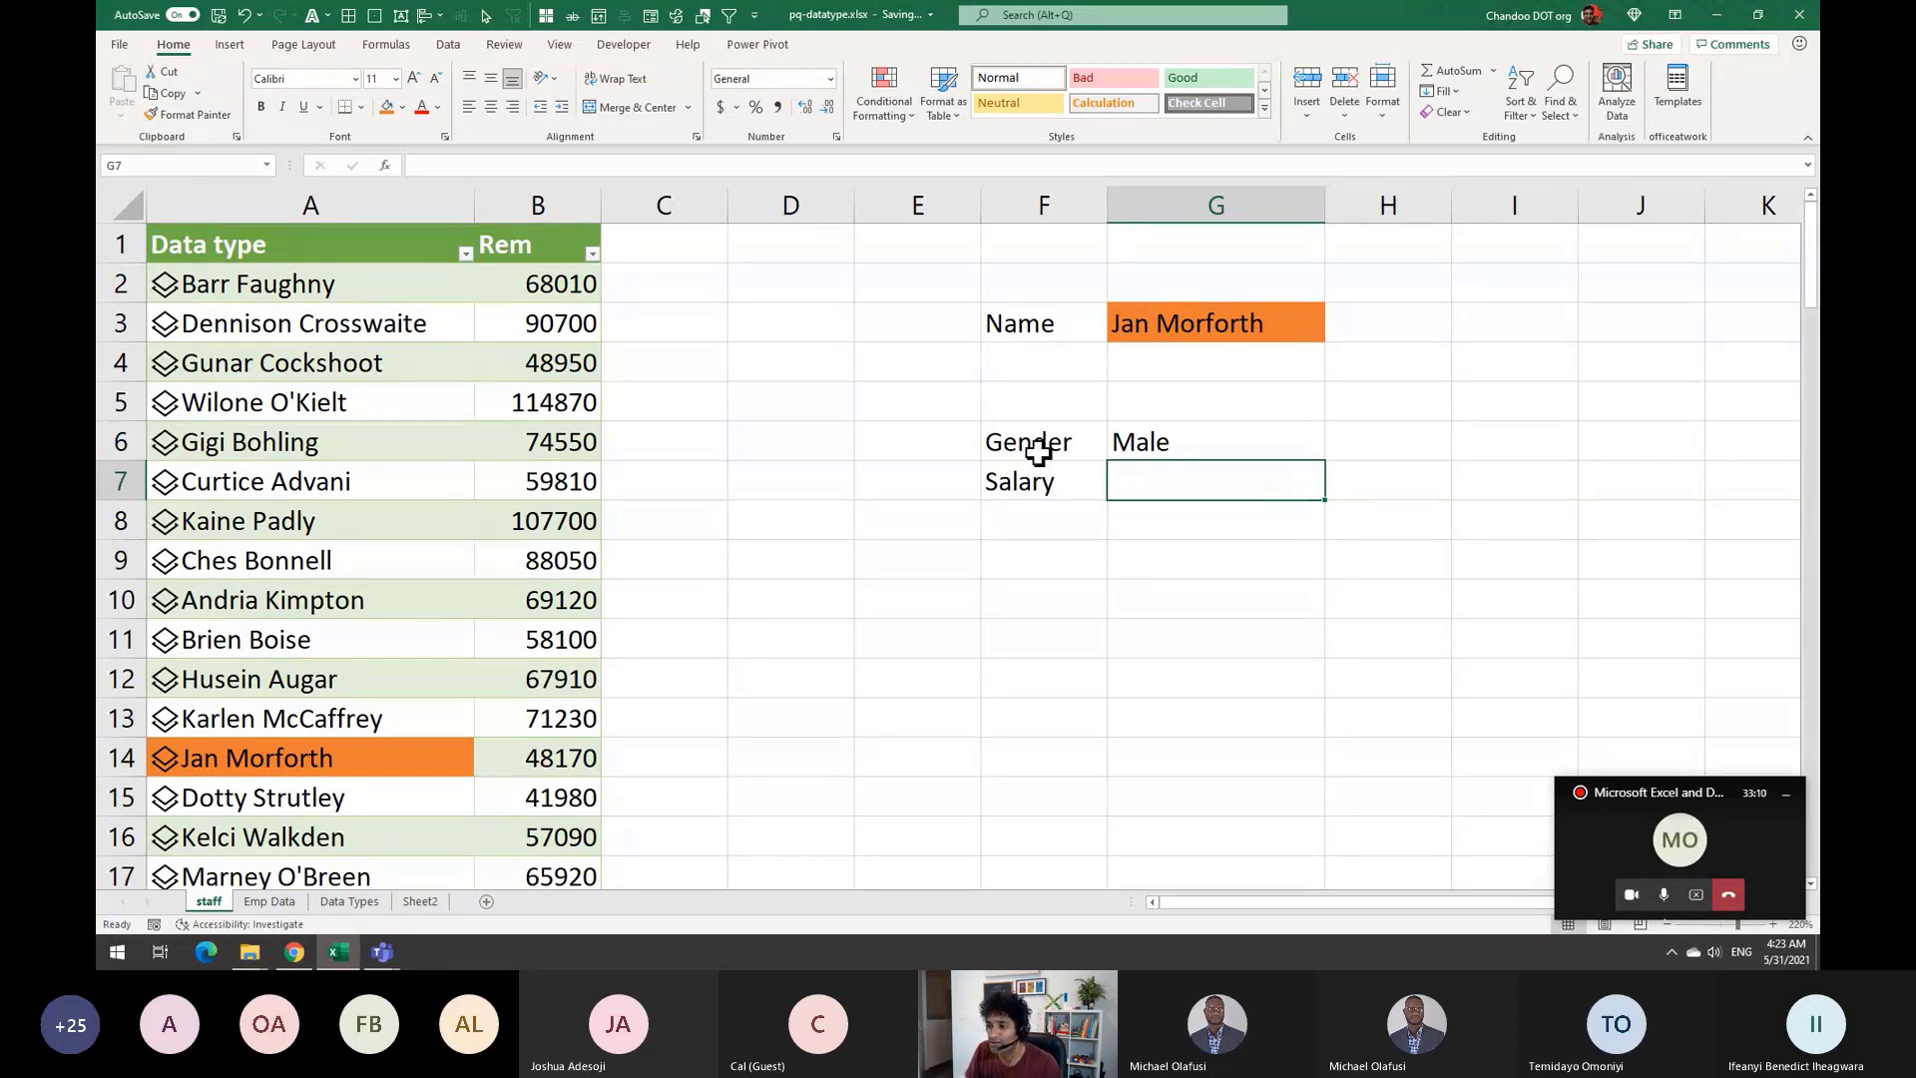
Type the label Record in F5
left_click_drag(1038, 454, 1140, 622)
left_click(1073, 405)
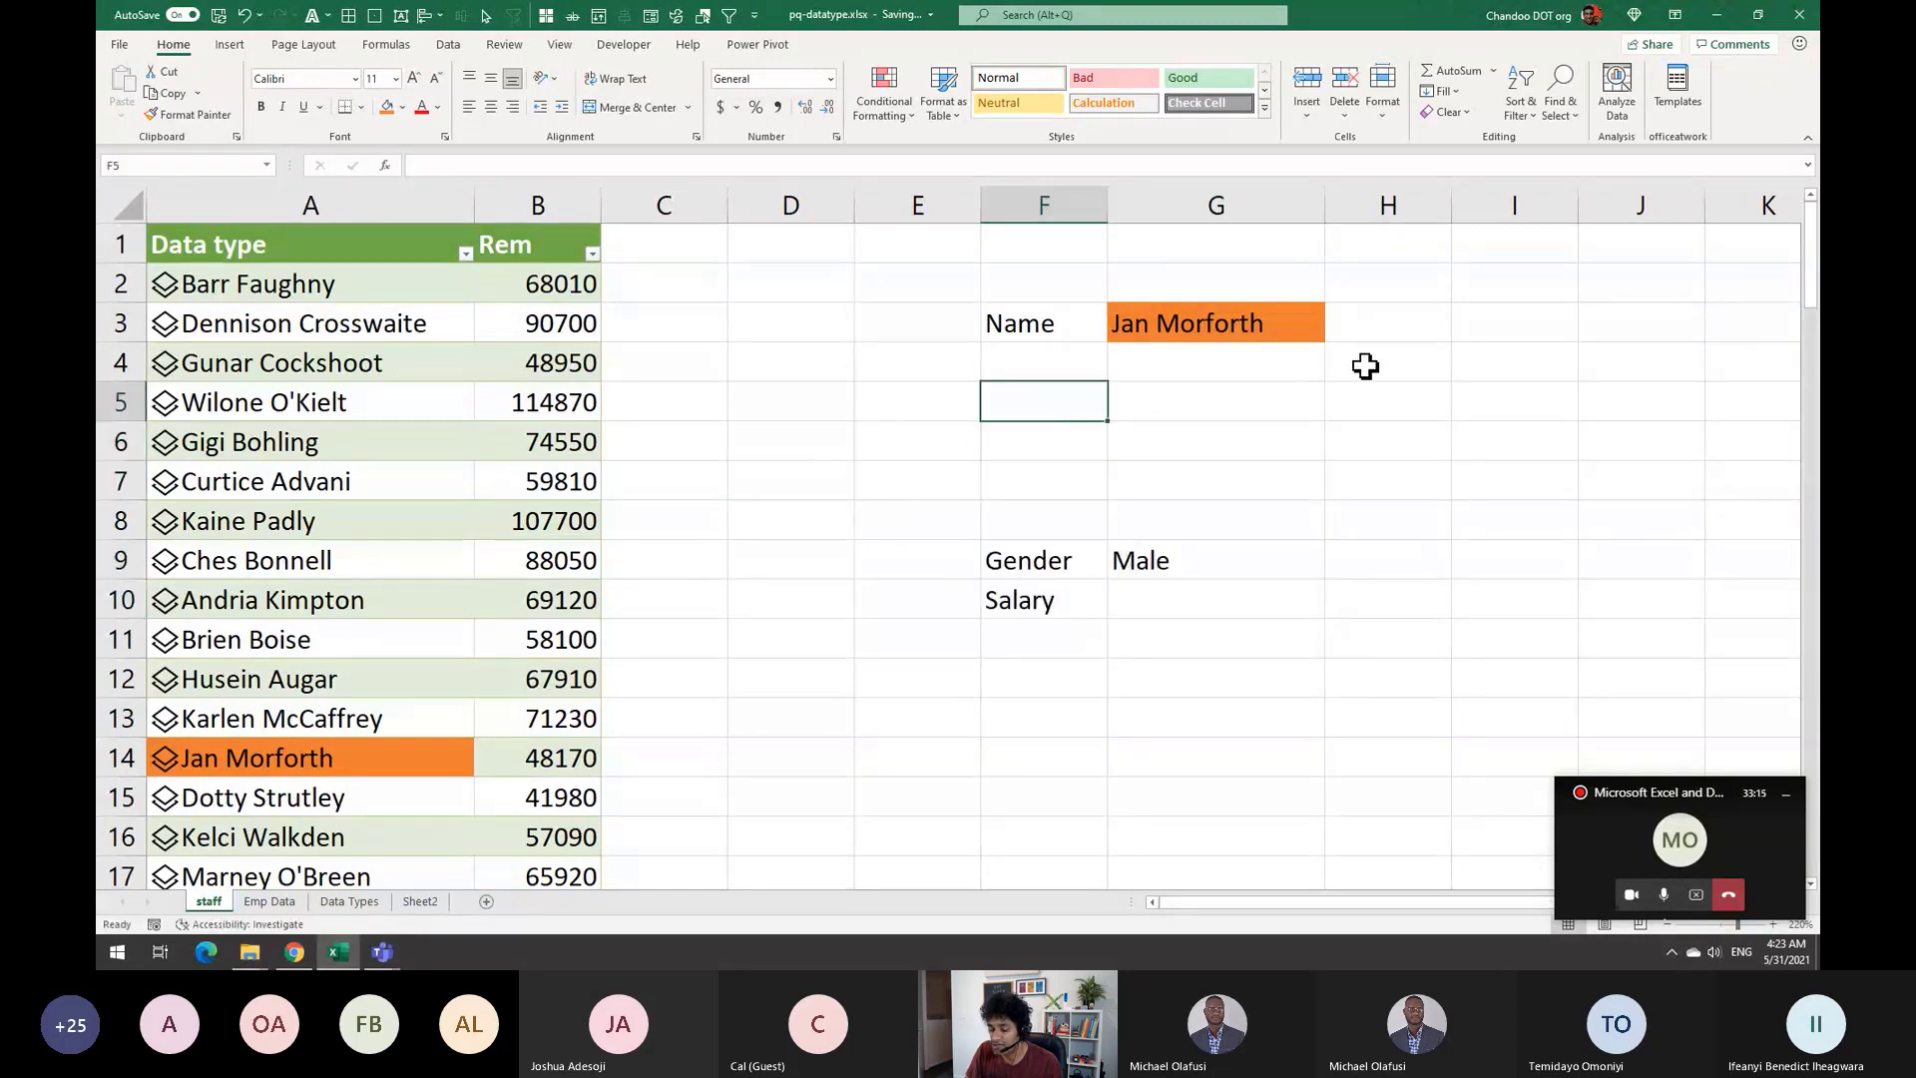
type("Record")
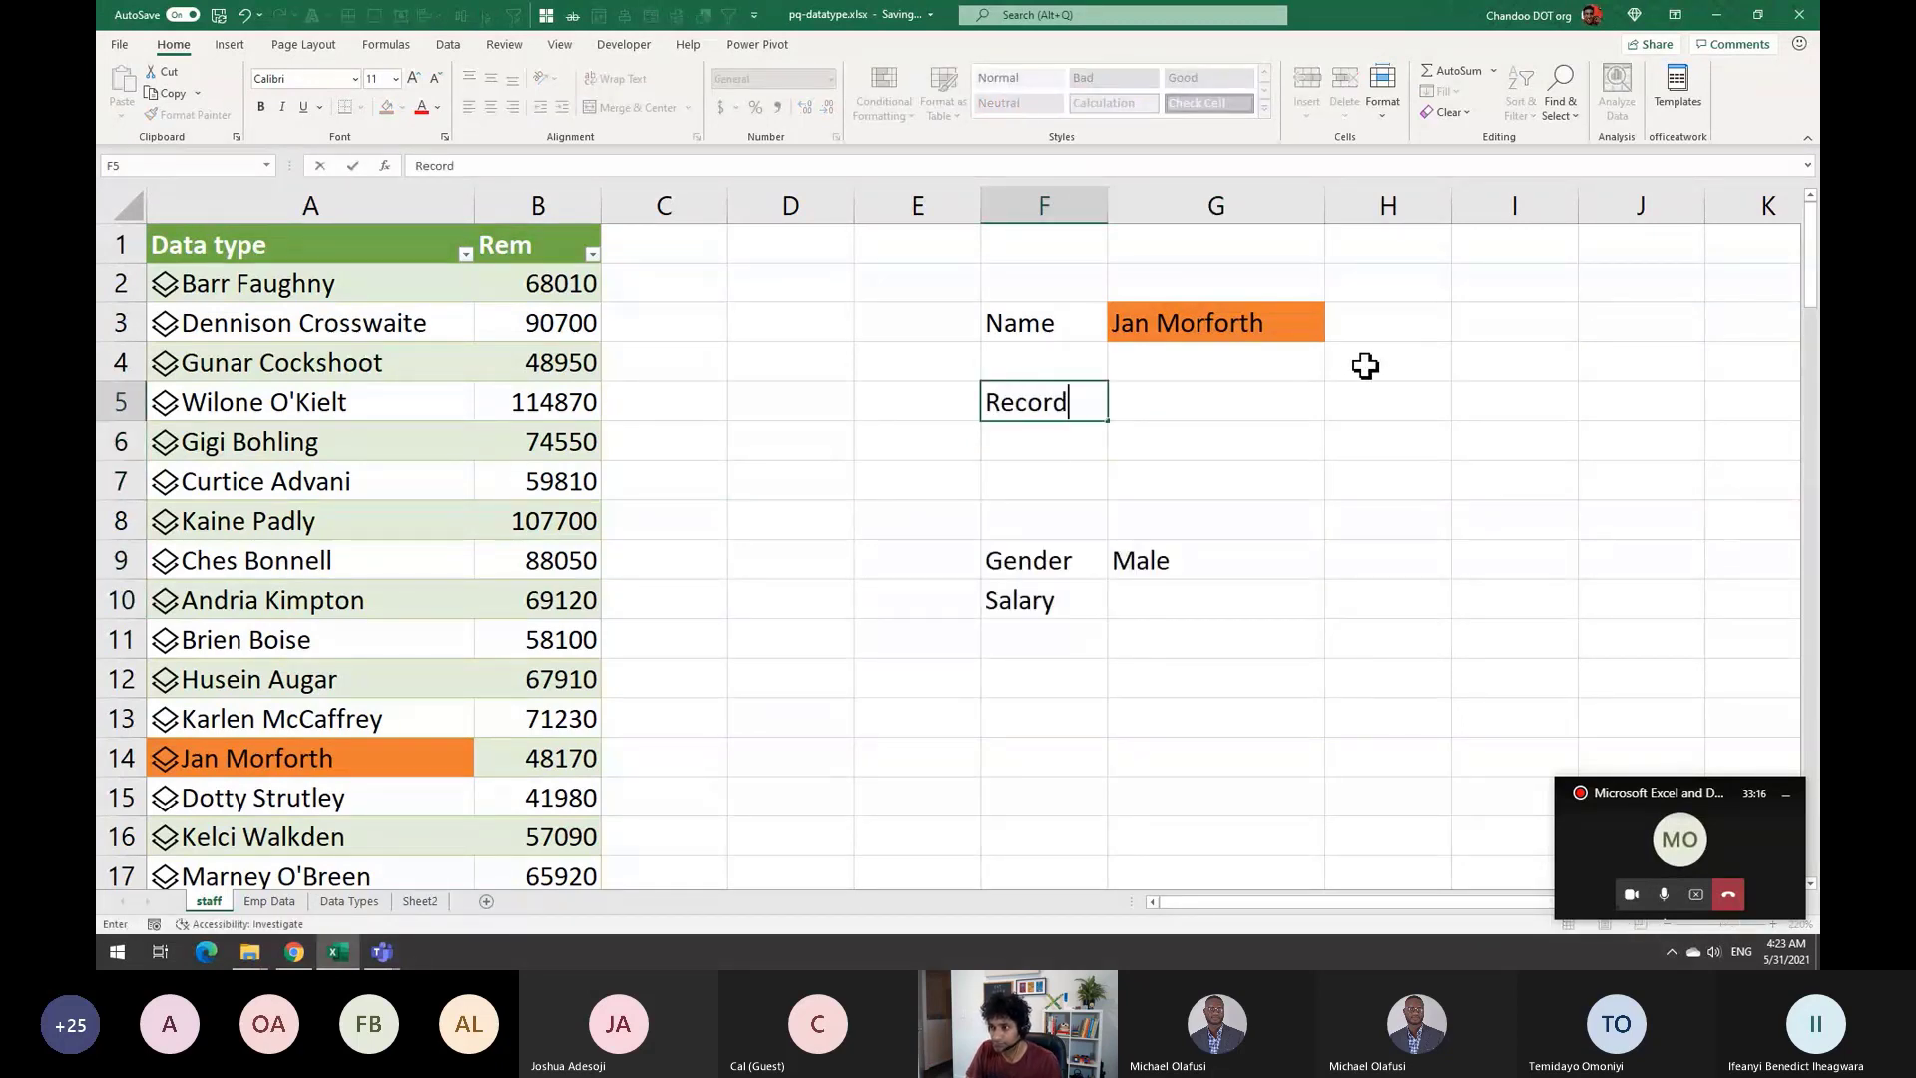
key("Tab")
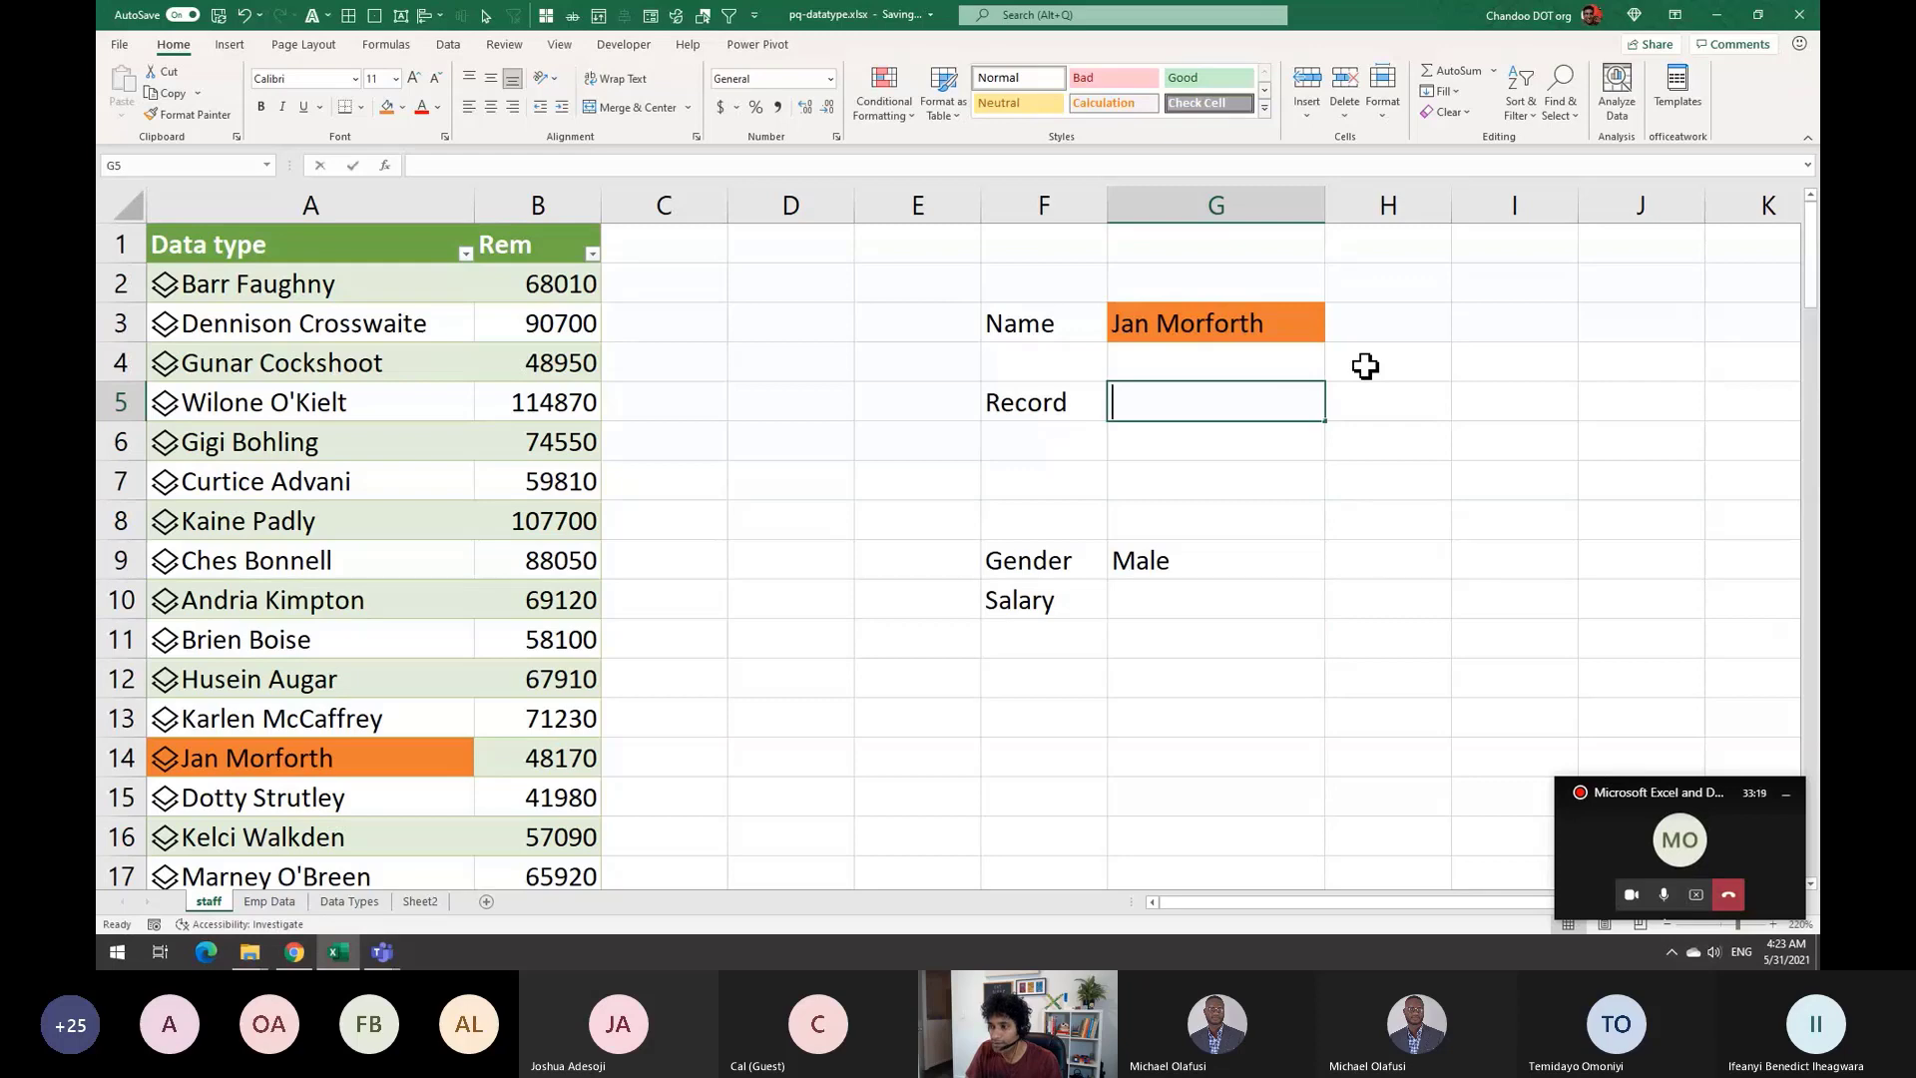
Start an XLOOKUP in G5 using G3 as lookup value and staff_2's Title field
type("=xl")
key("Tab")
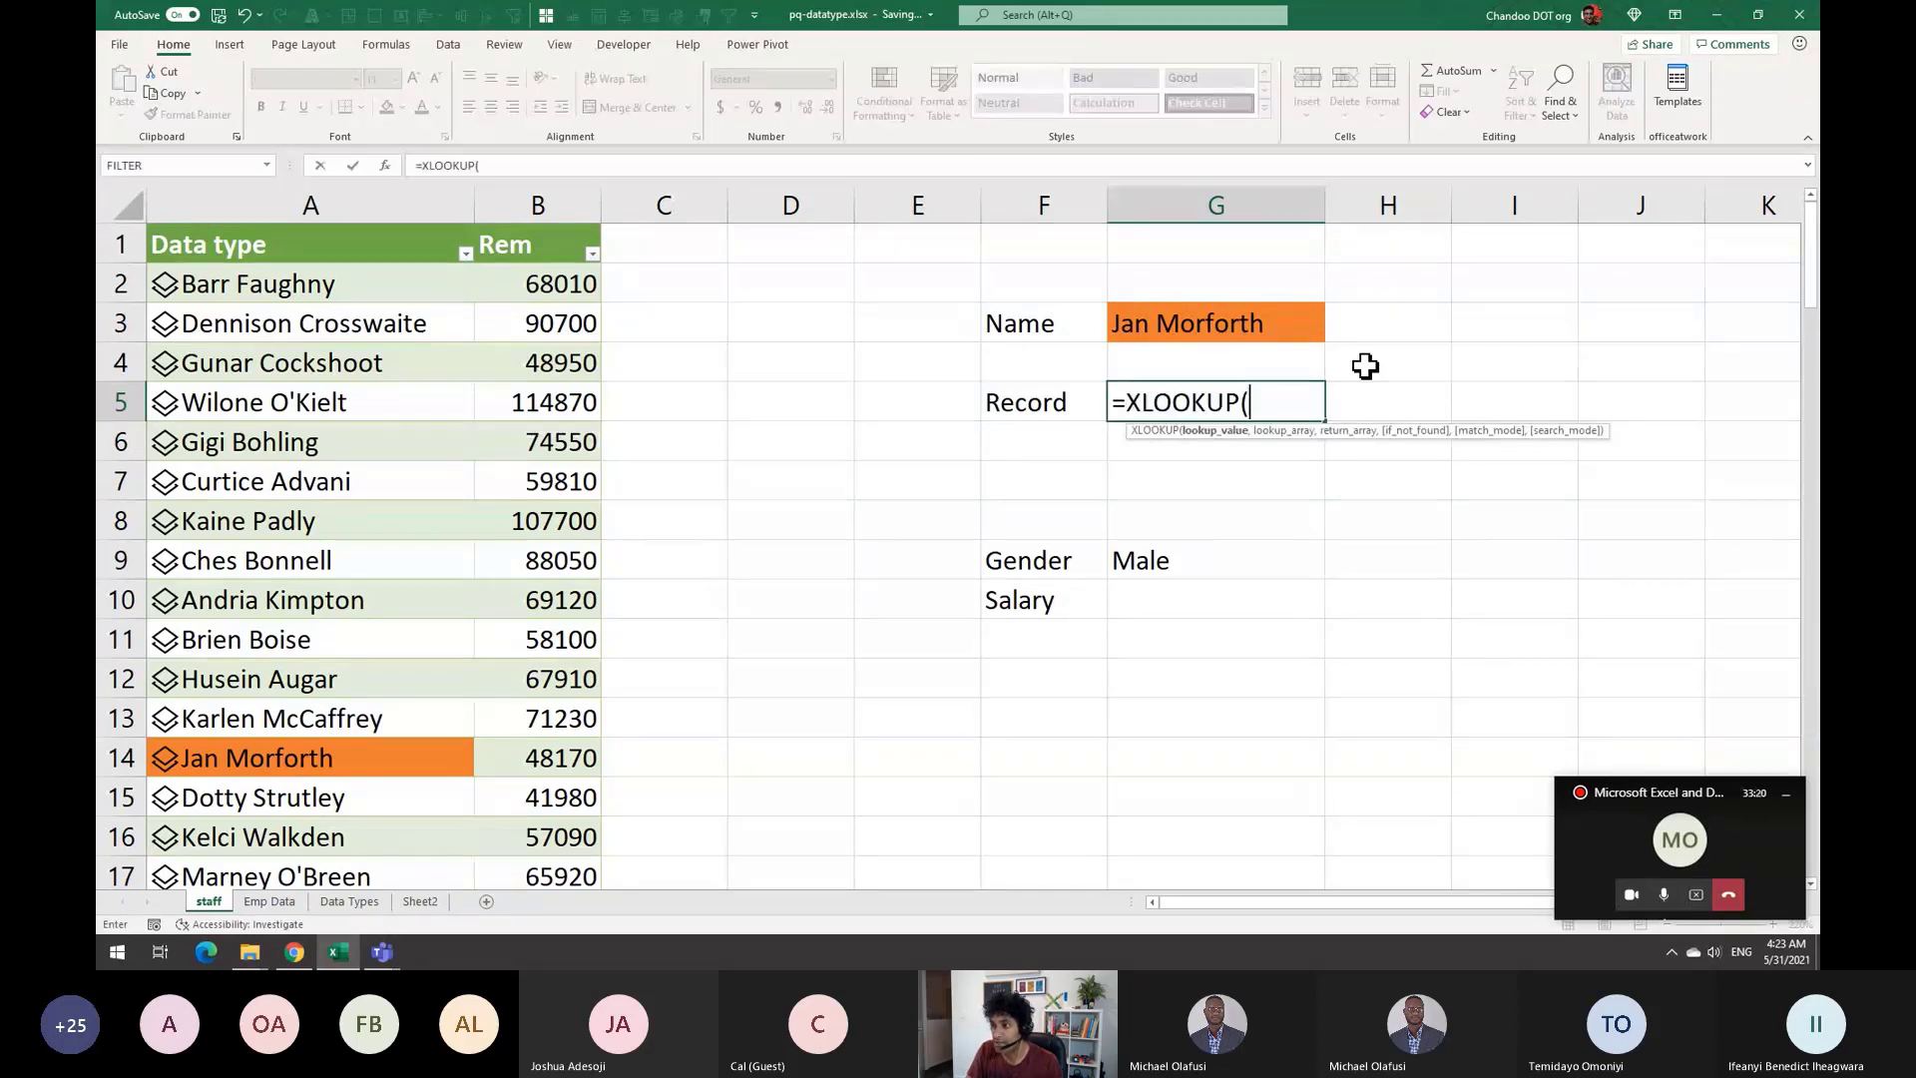
key("Up")
key("Up")
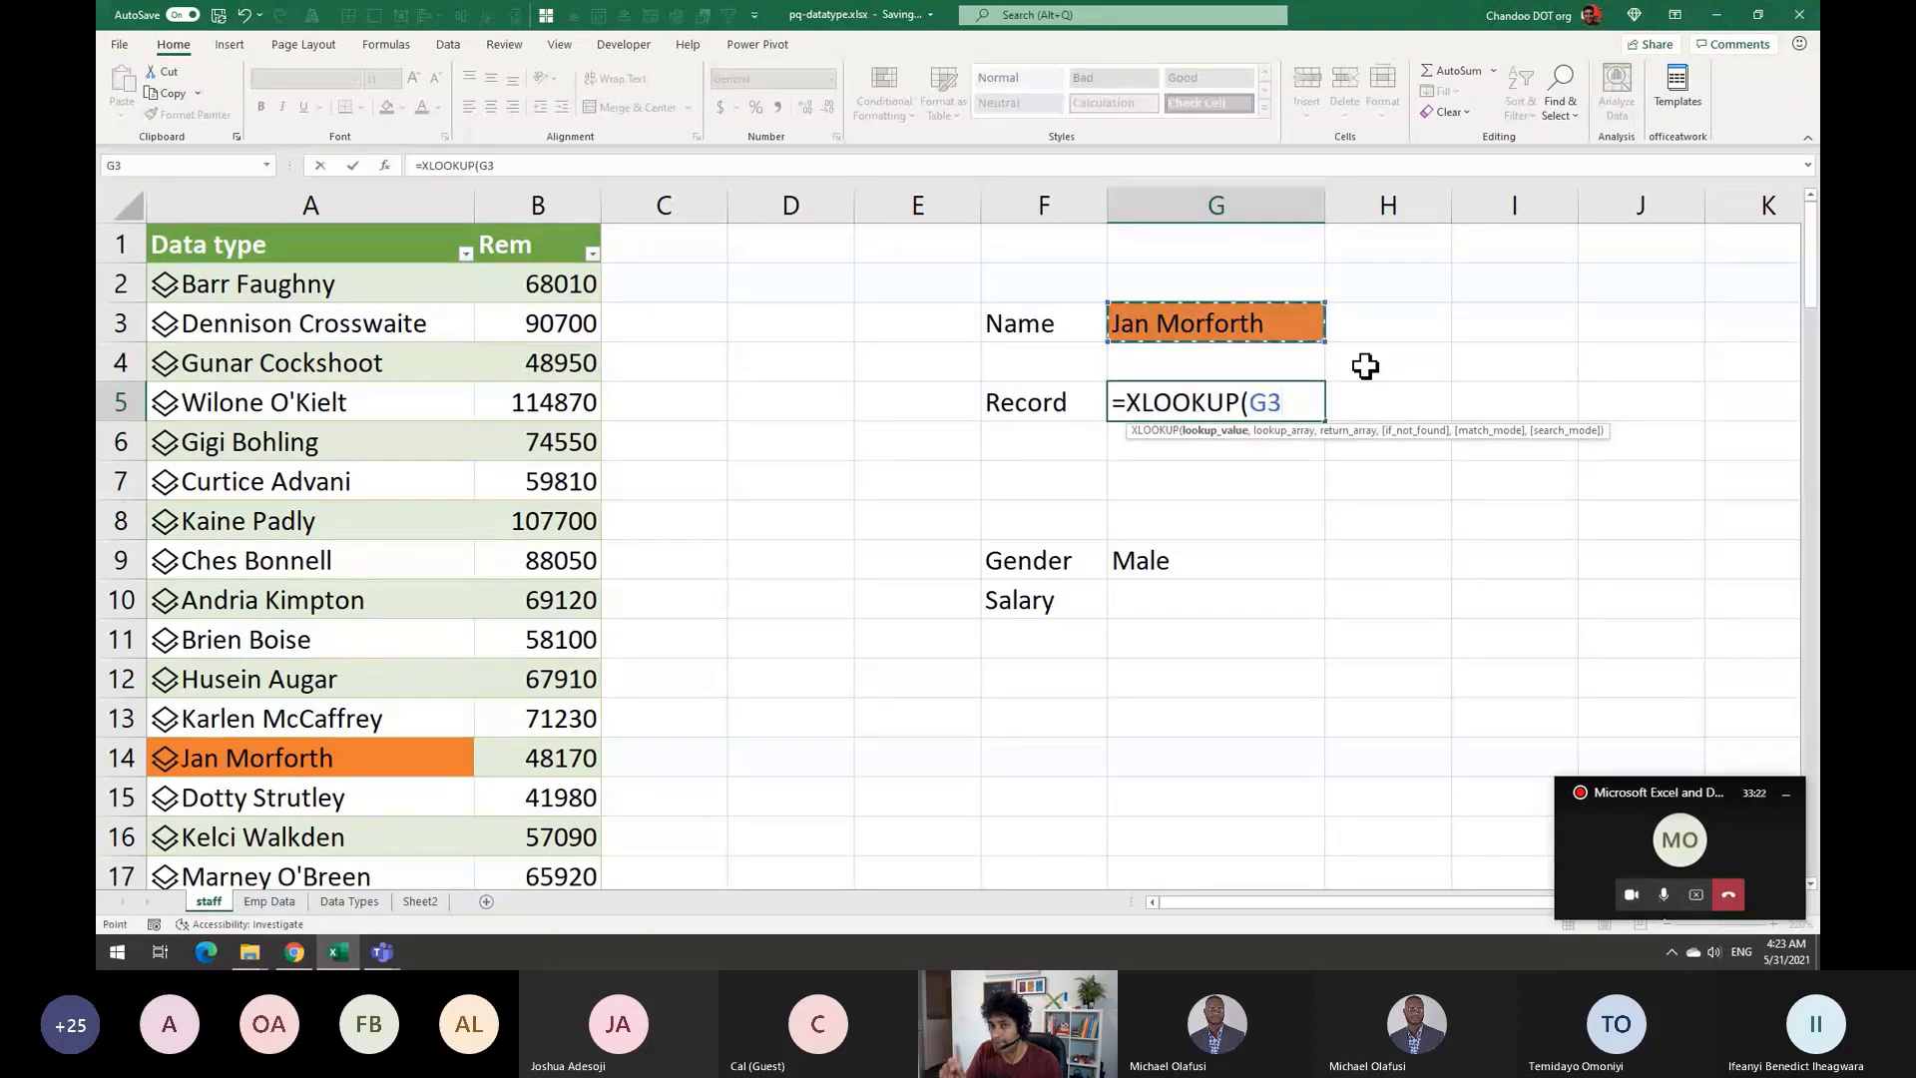
type(",")
key("BackSpace")
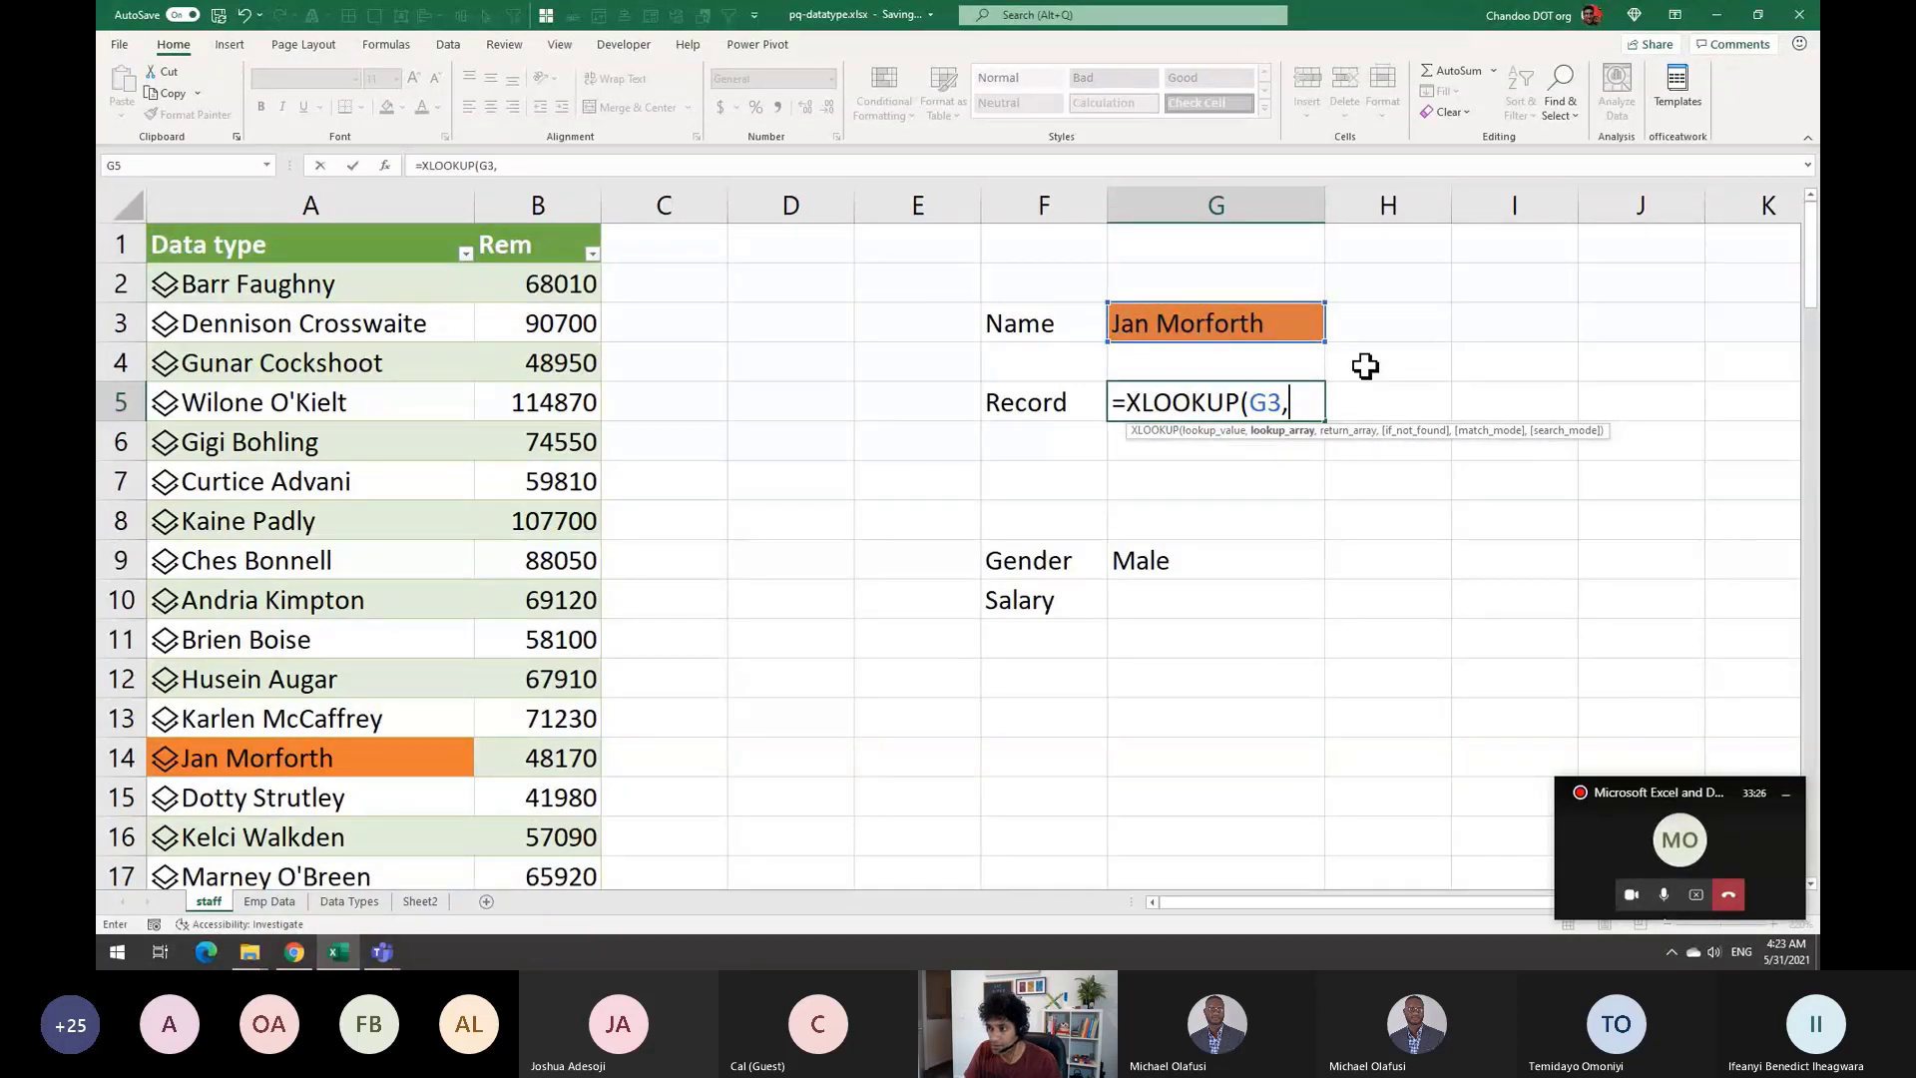
type("staff_2")
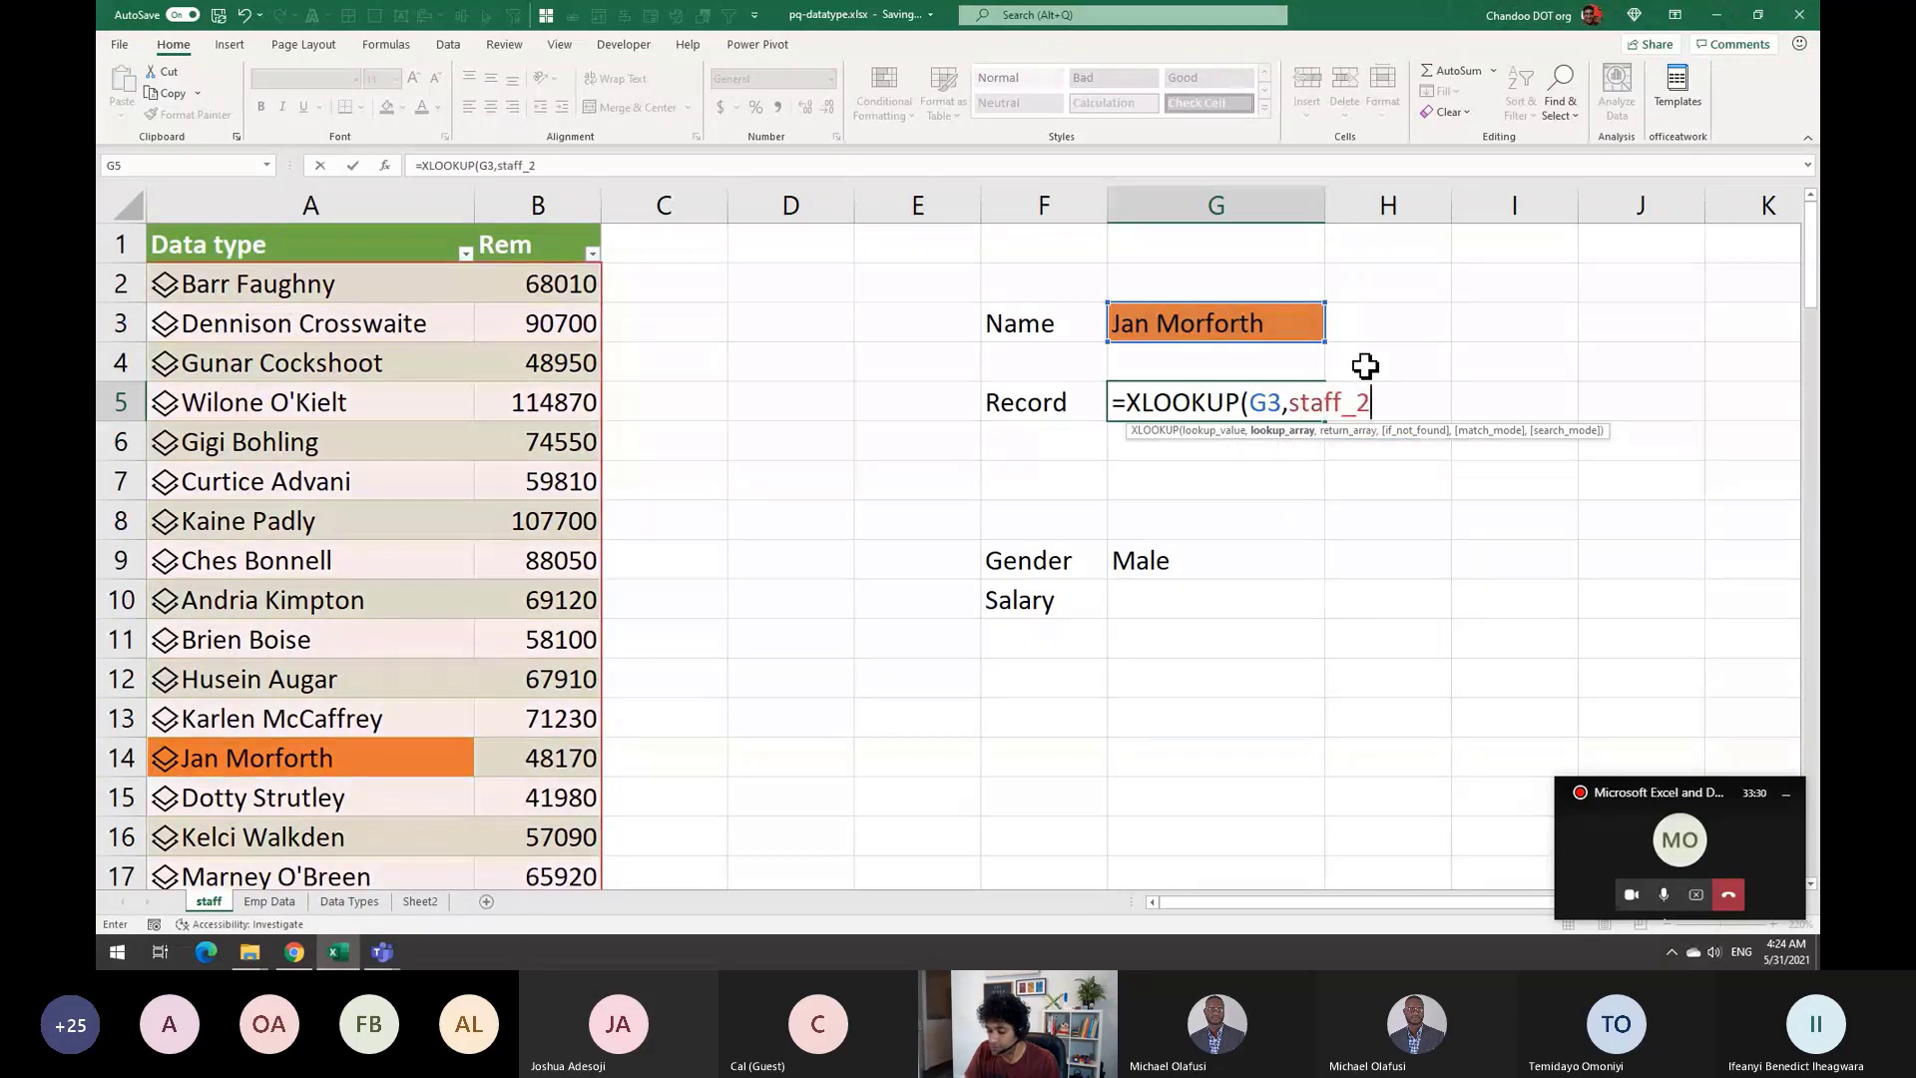
type(".t")
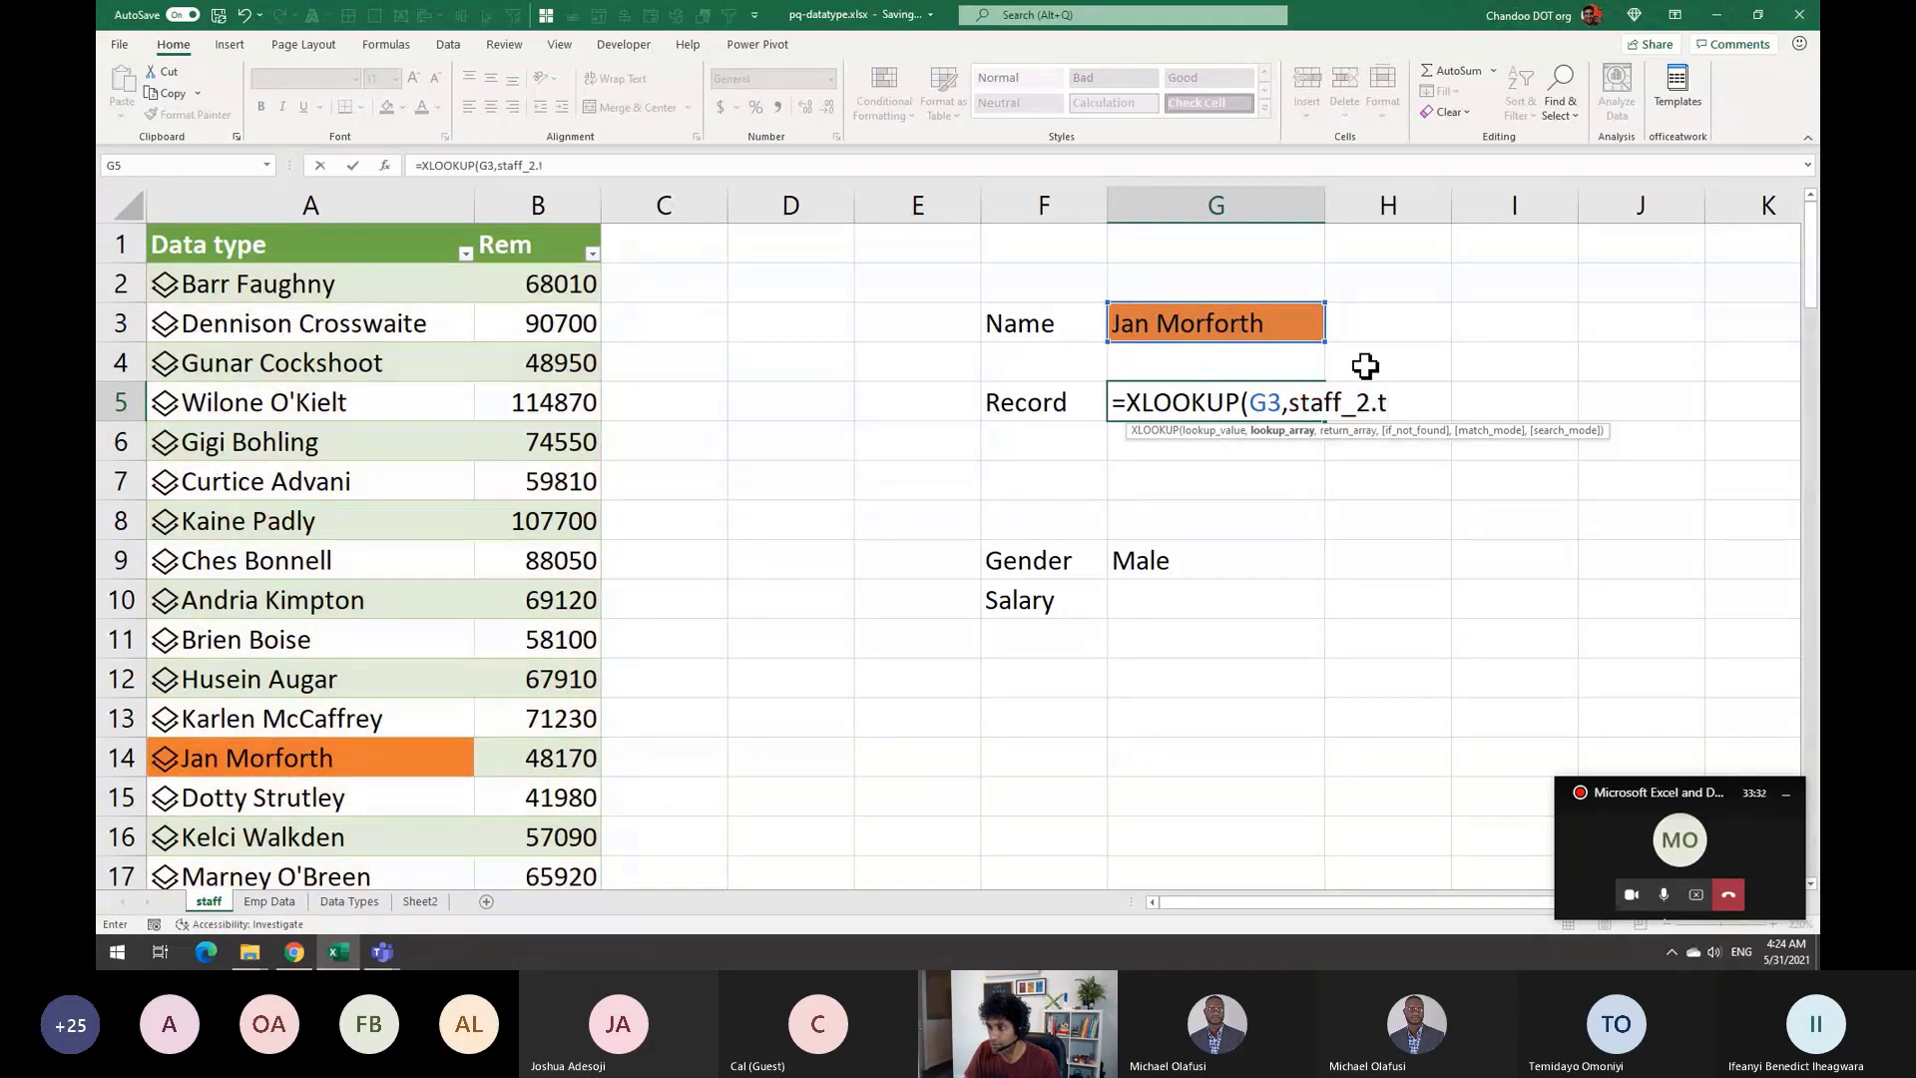
key("BackSpace")
key("BackSpace")
key("Down")
key("Down")
key("Down")
key("Down")
key("Down")
key("Down")
key("Down")
key("Down")
key("Down")
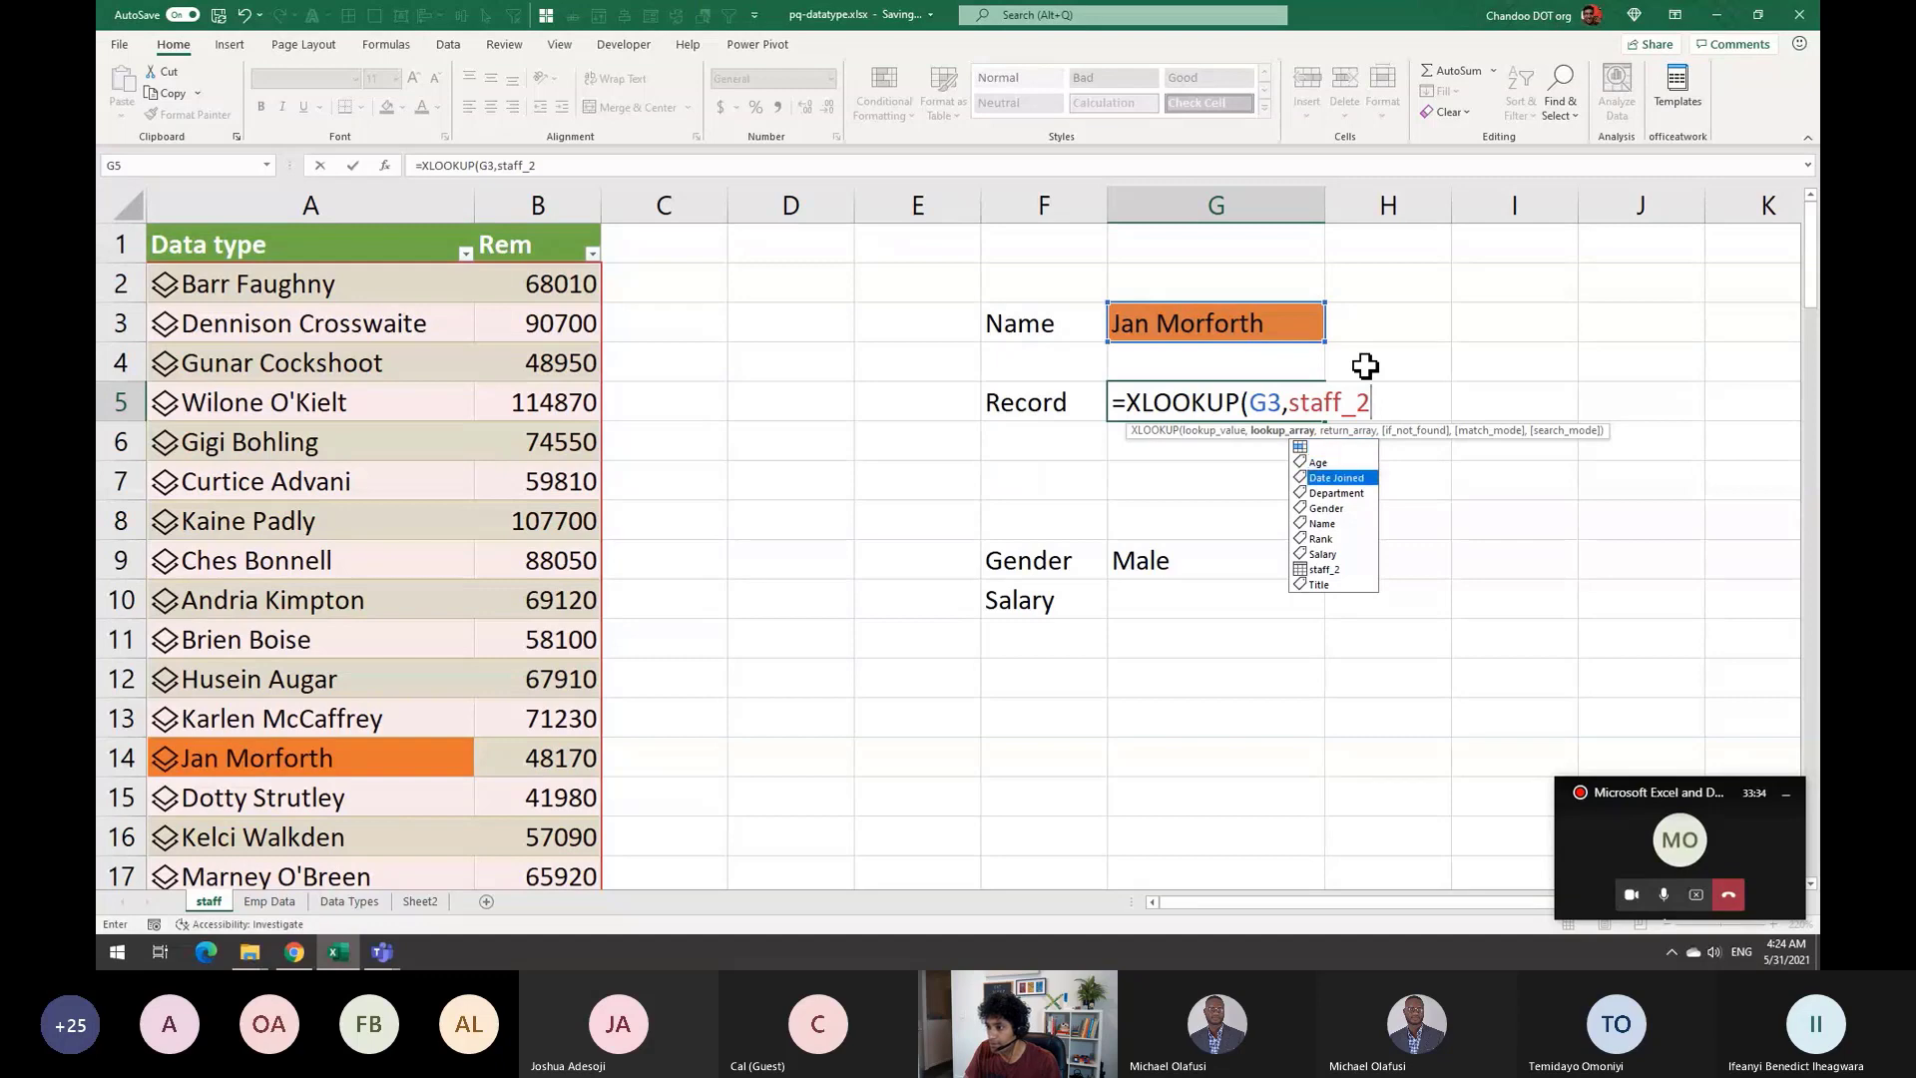
key("Tab")
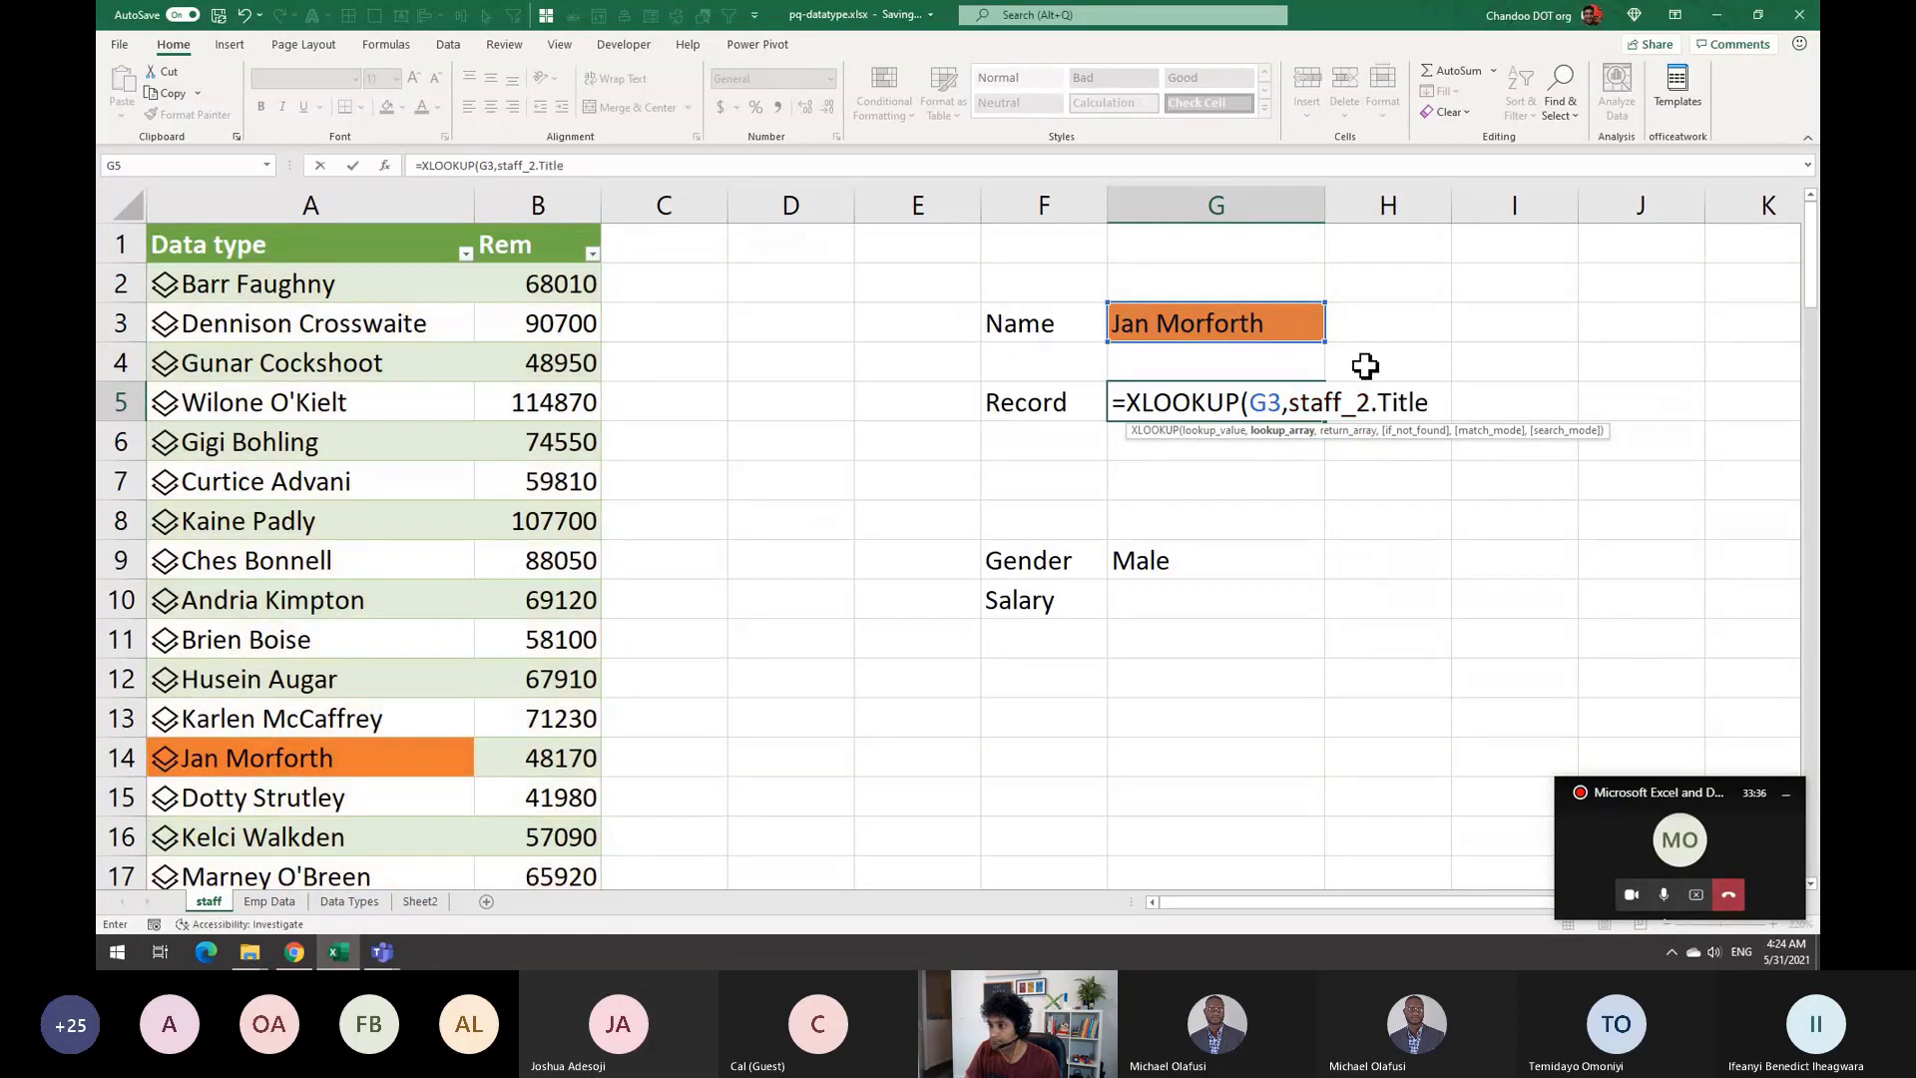
type(",staff_2")
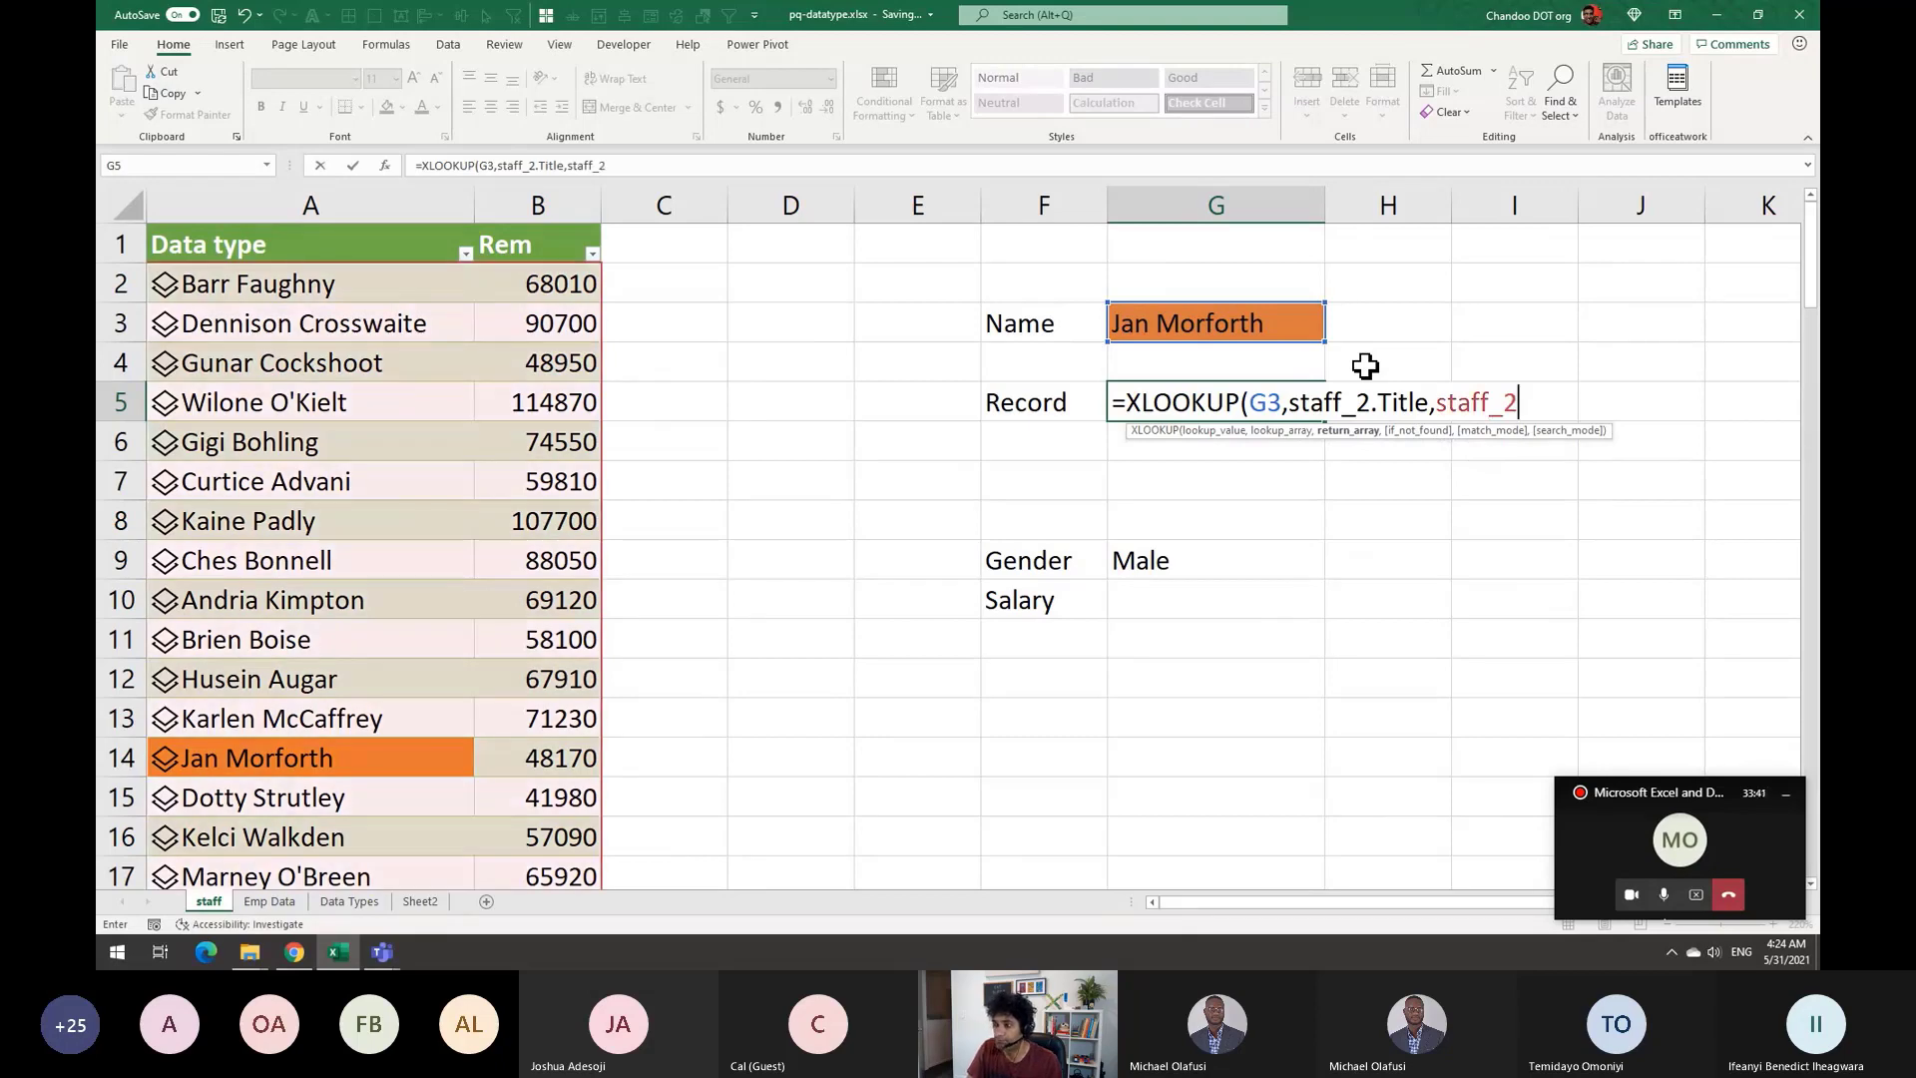
type(")")
key("BackSpace")
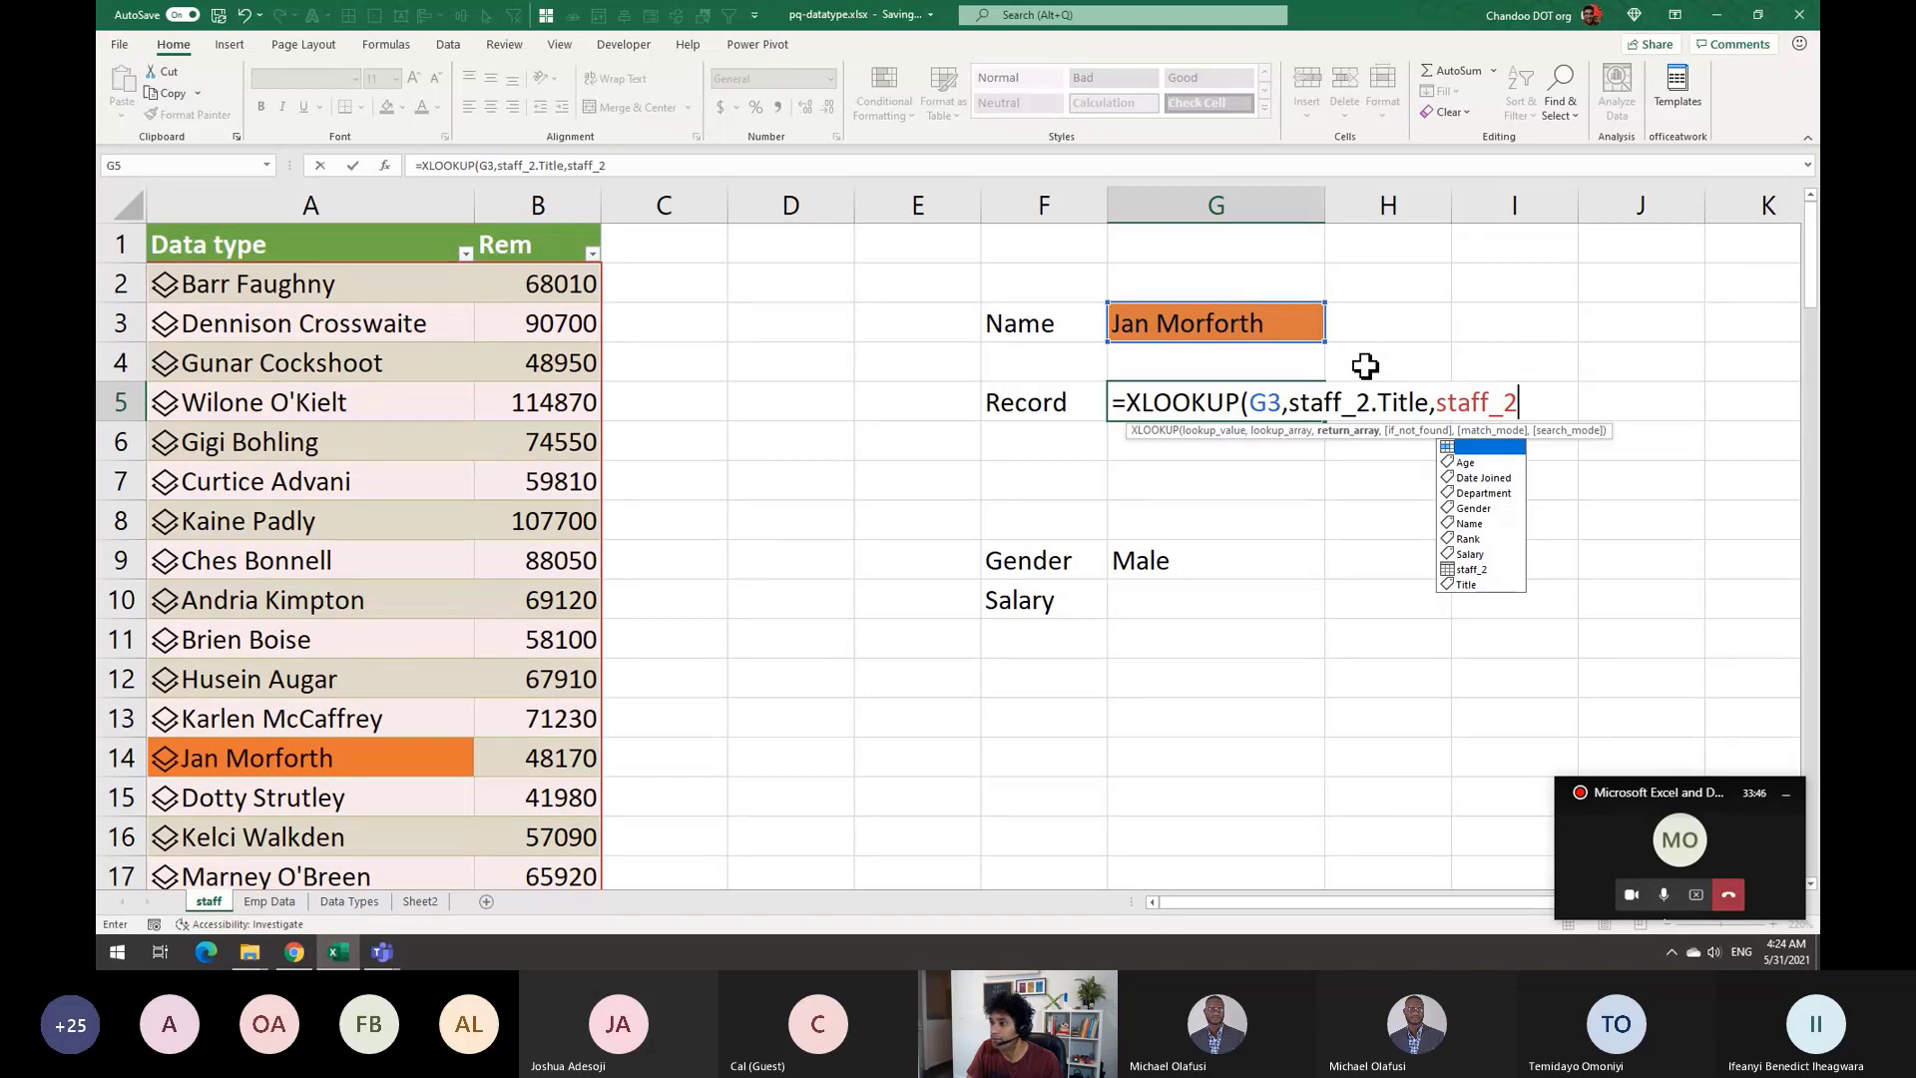
Finish G5 as =XLOOKUP(G3,staff_2[Data type].Title, staff_2[Data type]) and commit it
type("[d")
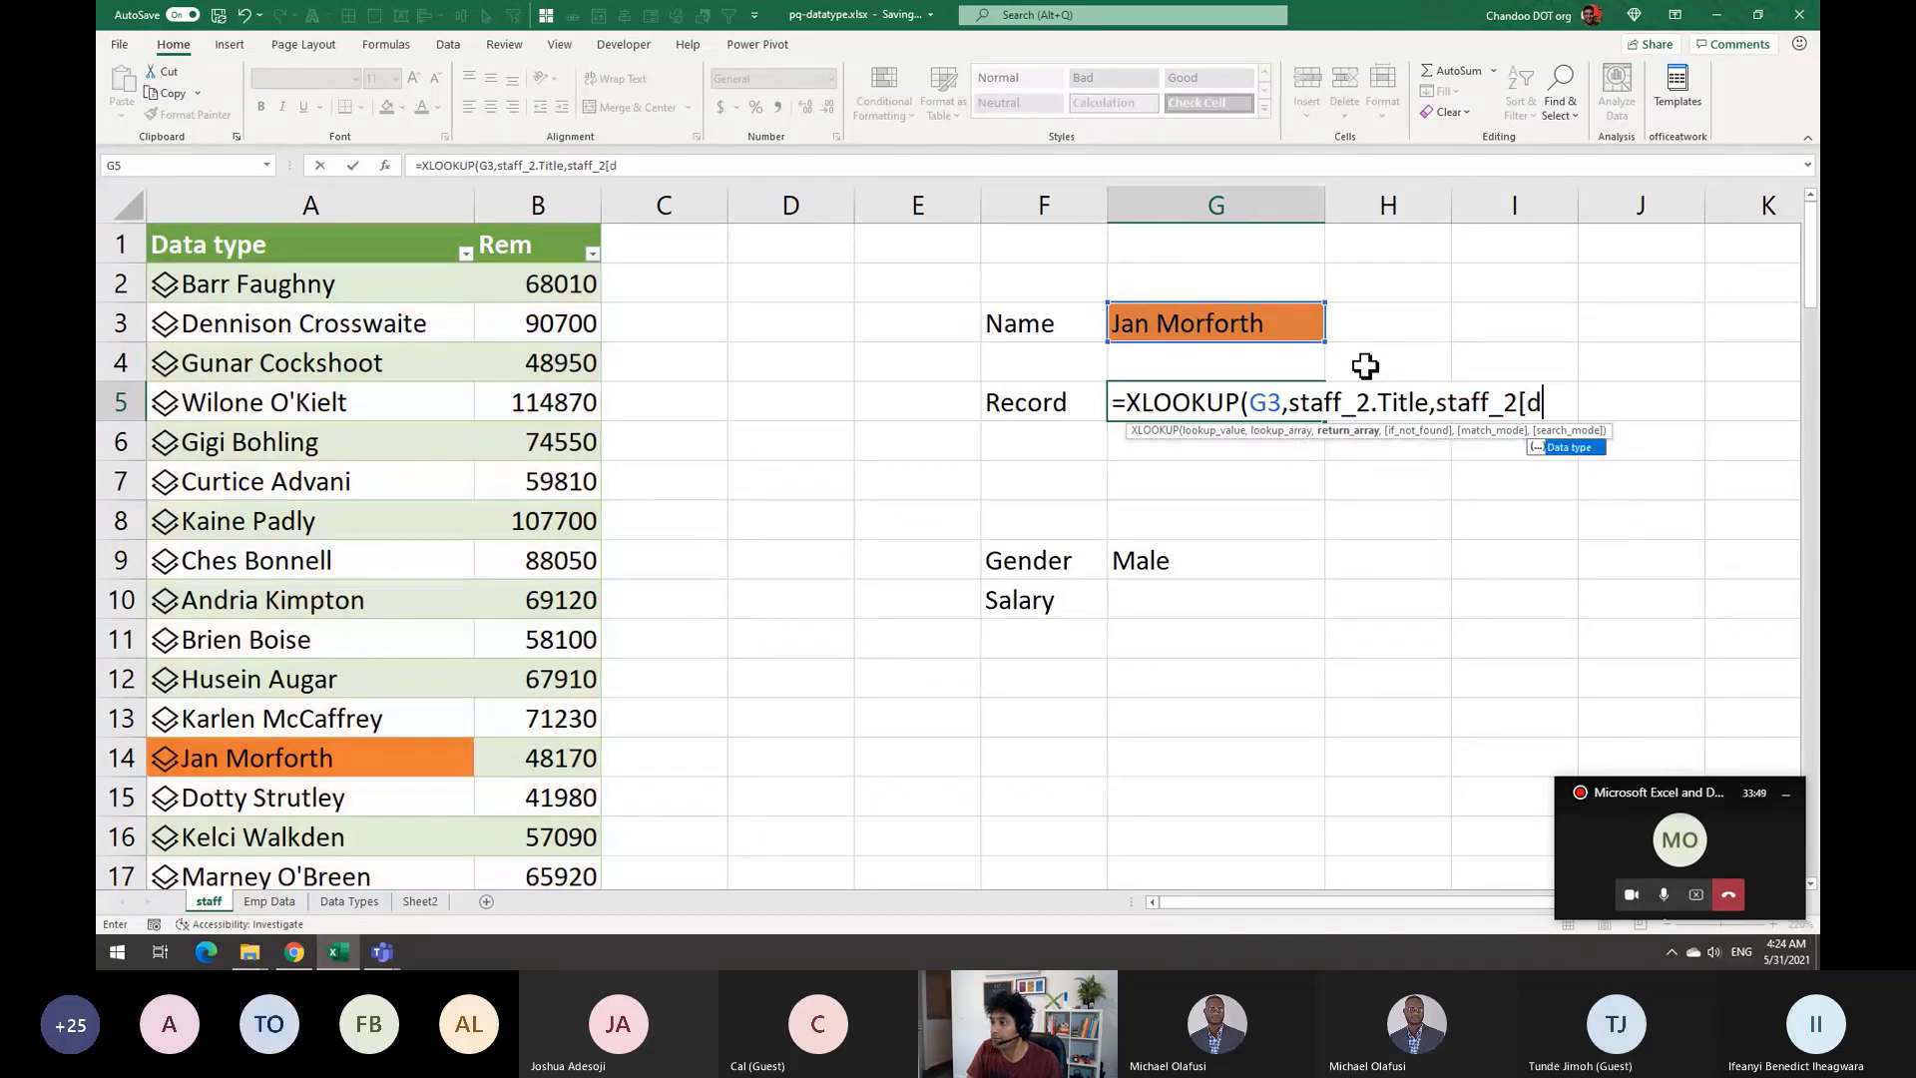
key("Tab")
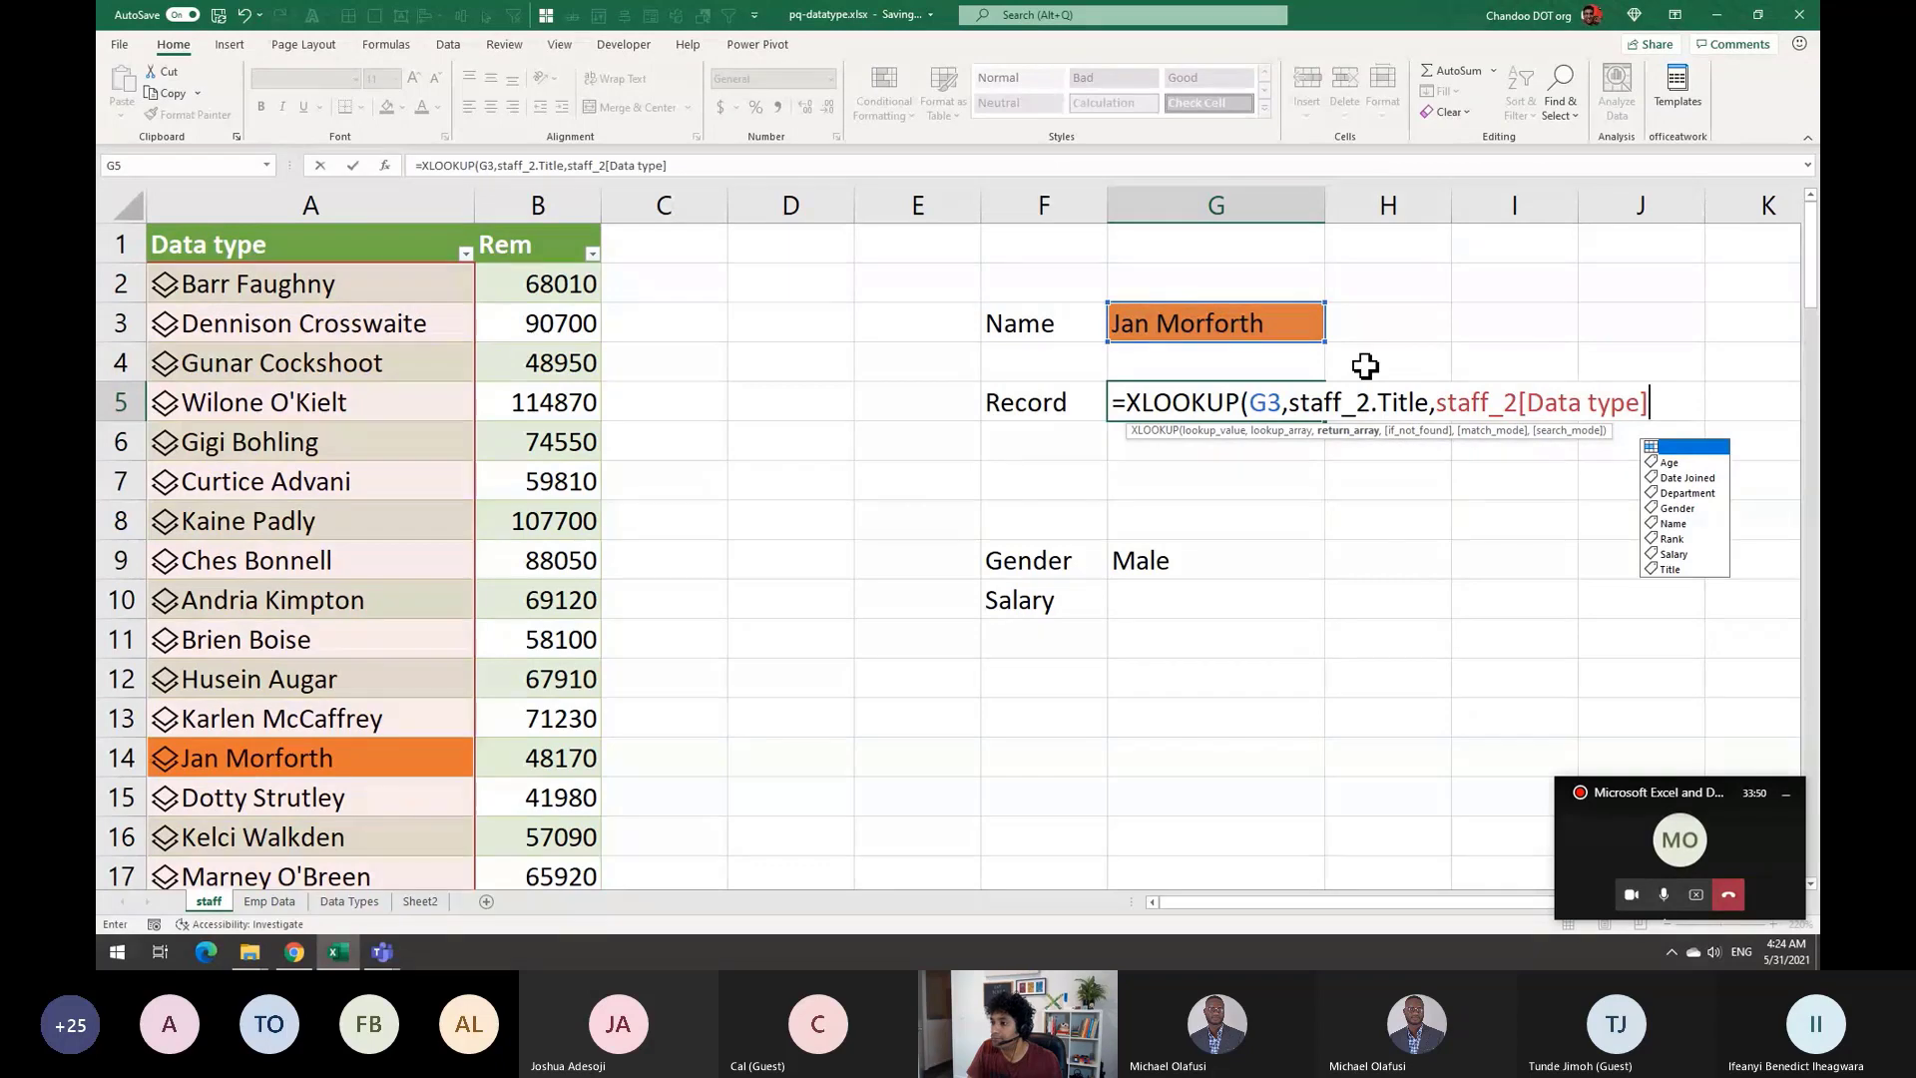
left_click(1374, 401)
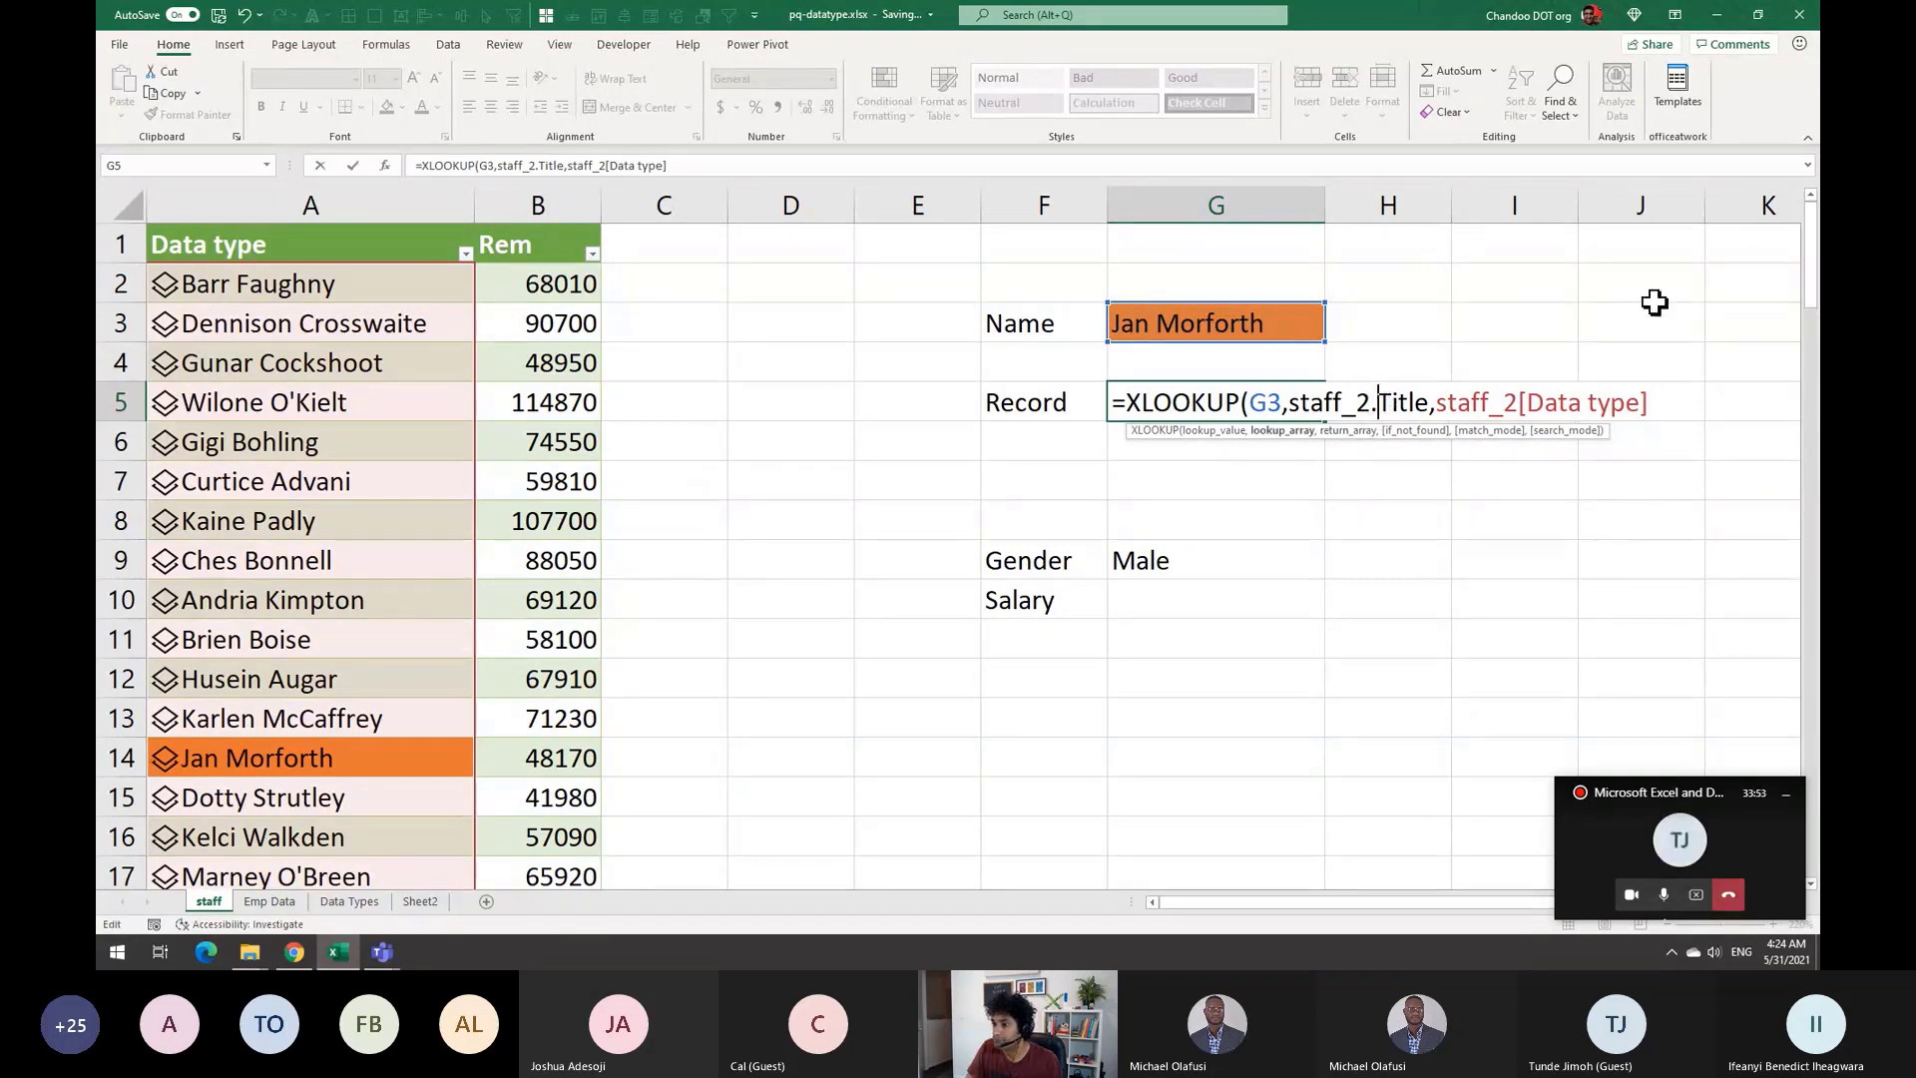
type("[Data type")
key("Delete")
key("Delete")
key("Delete")
key("Delete")
key("Delete")
key("Delete")
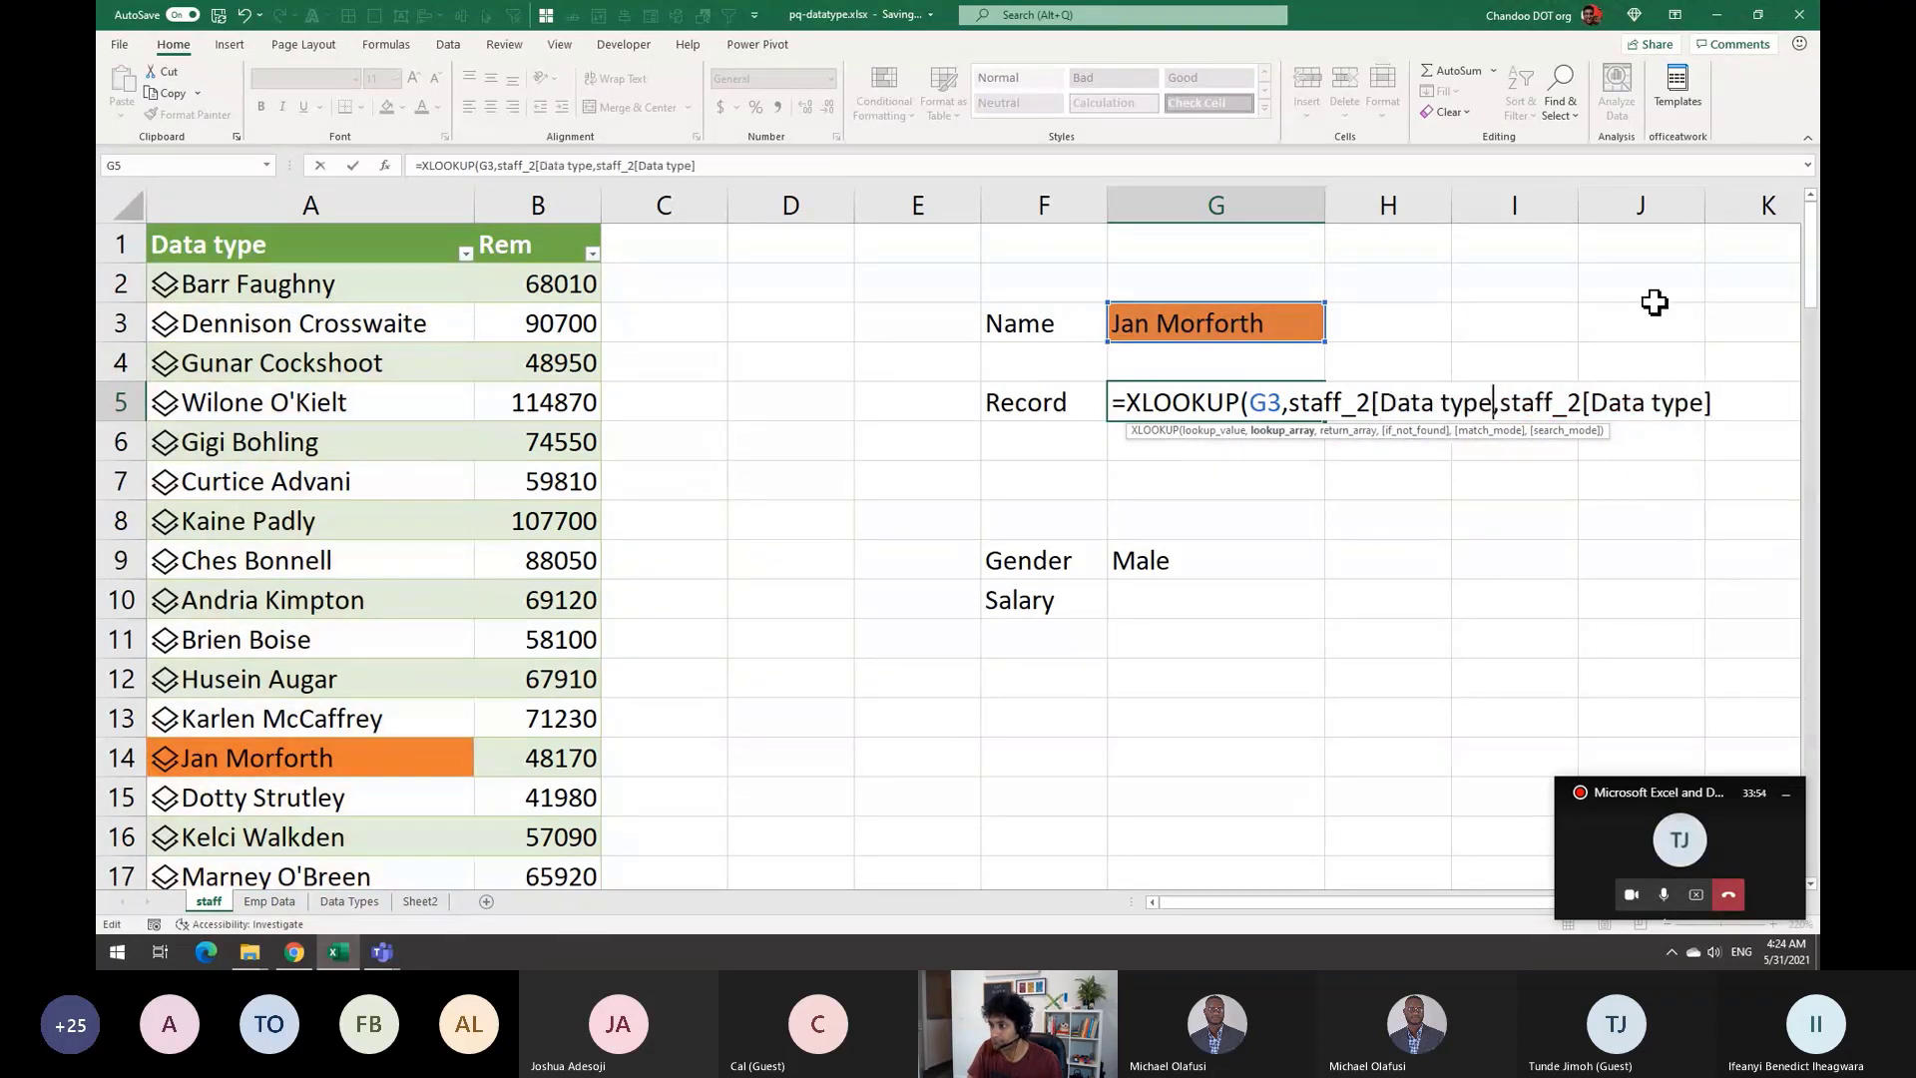
key("Delete")
type("].Title")
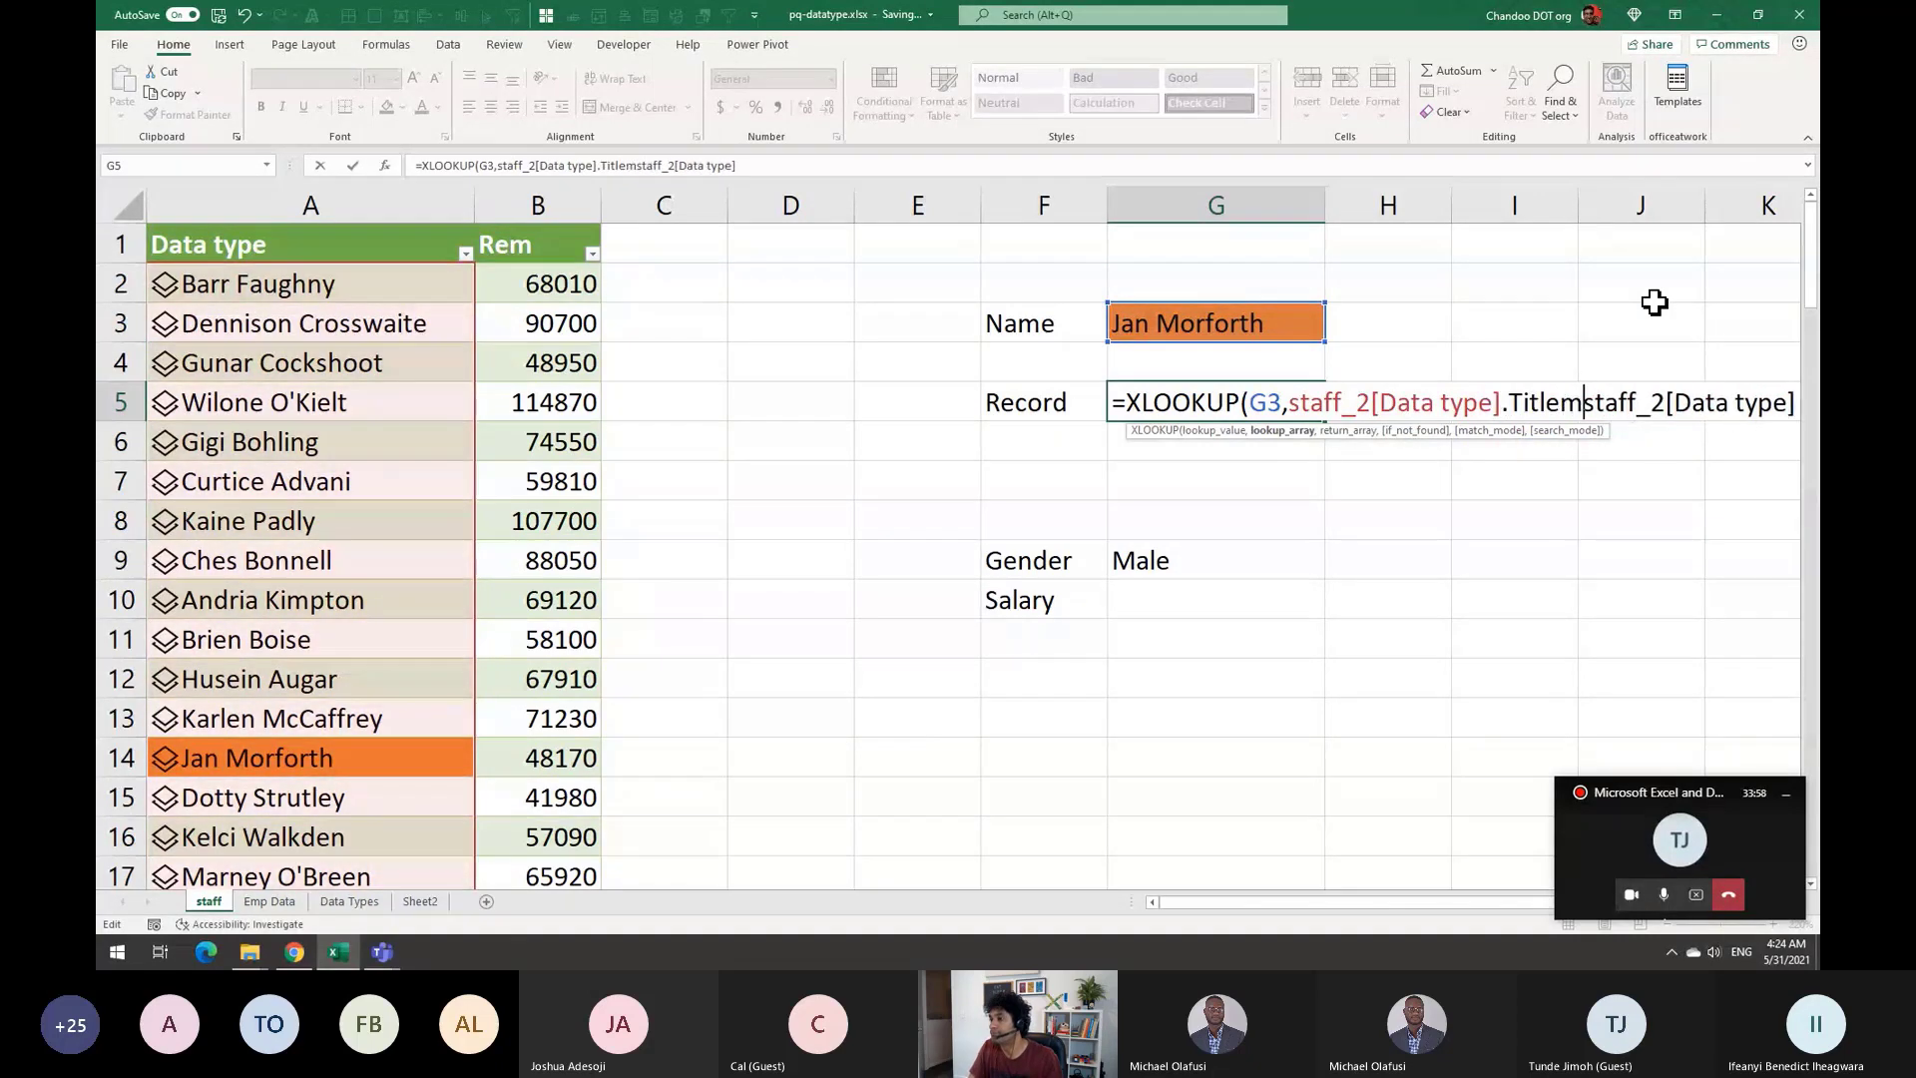
type(",")
key("End")
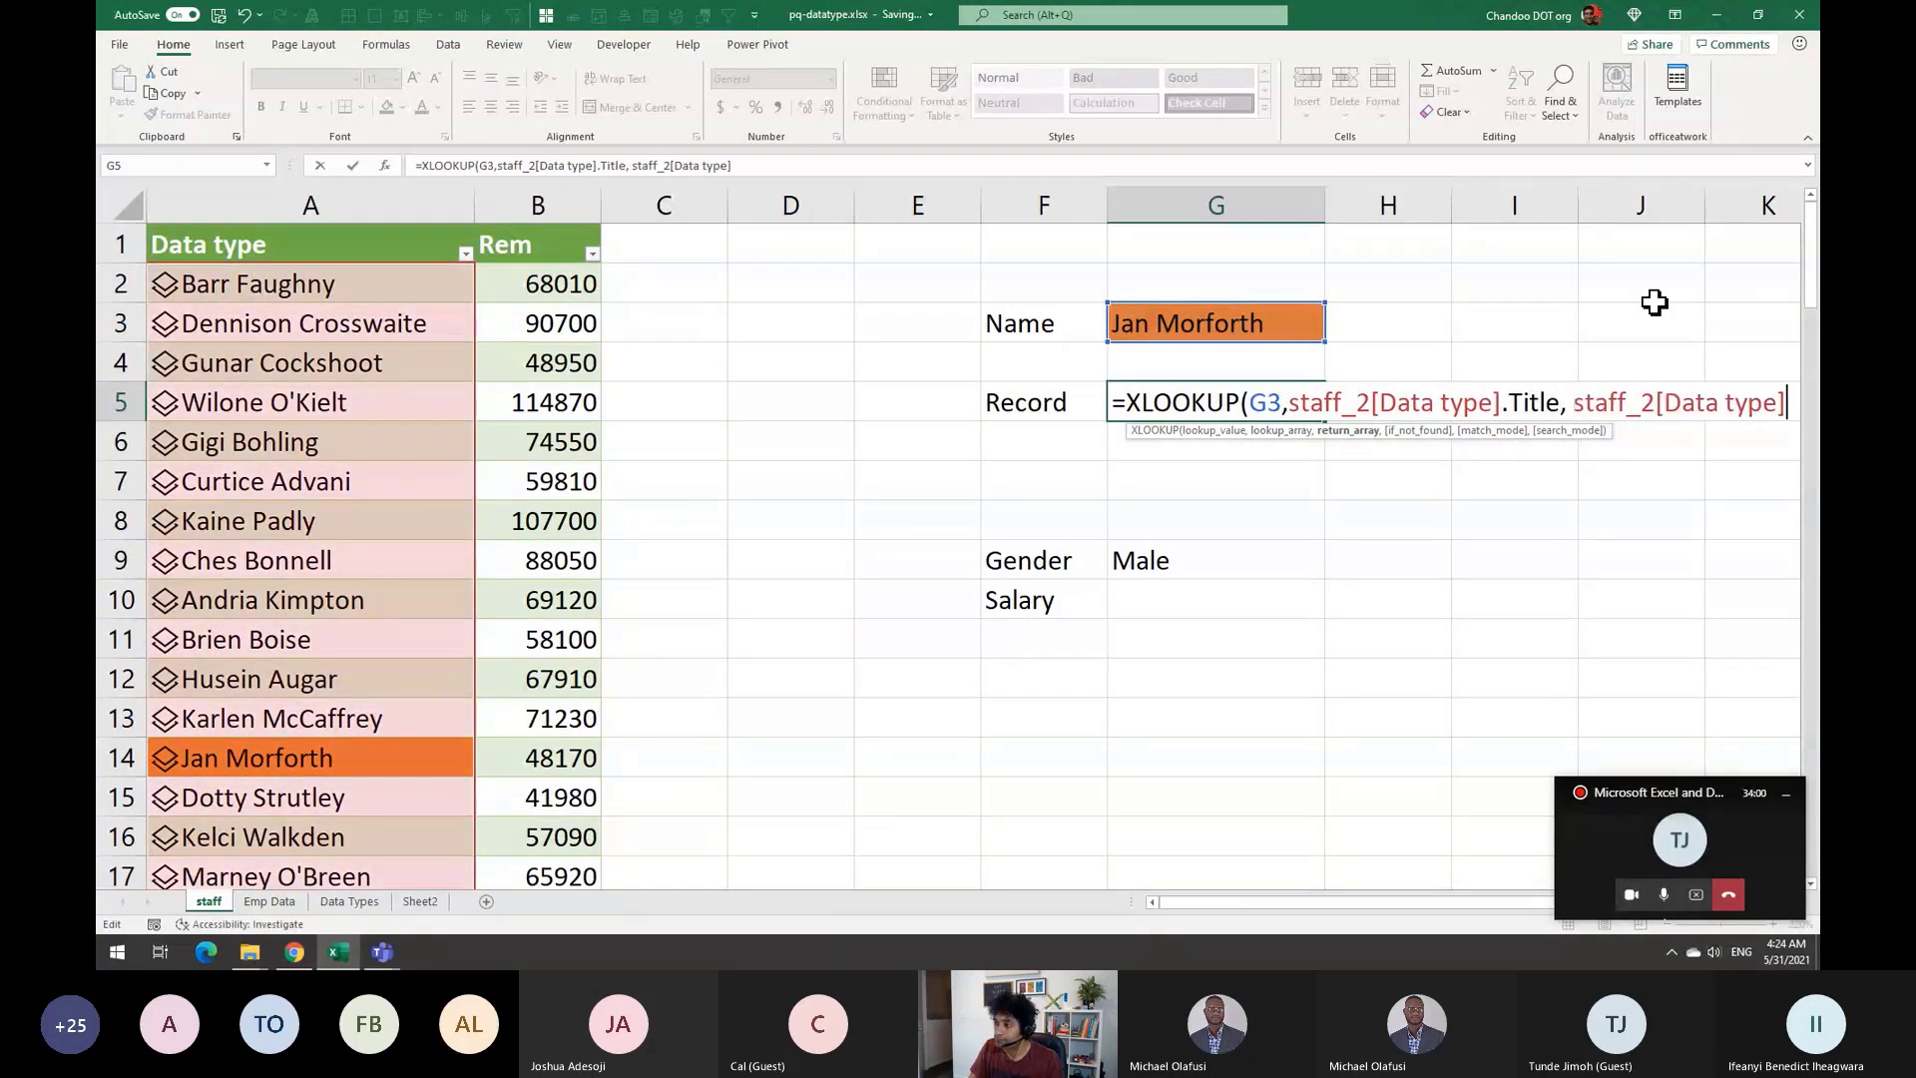
type(")")
key("Return")
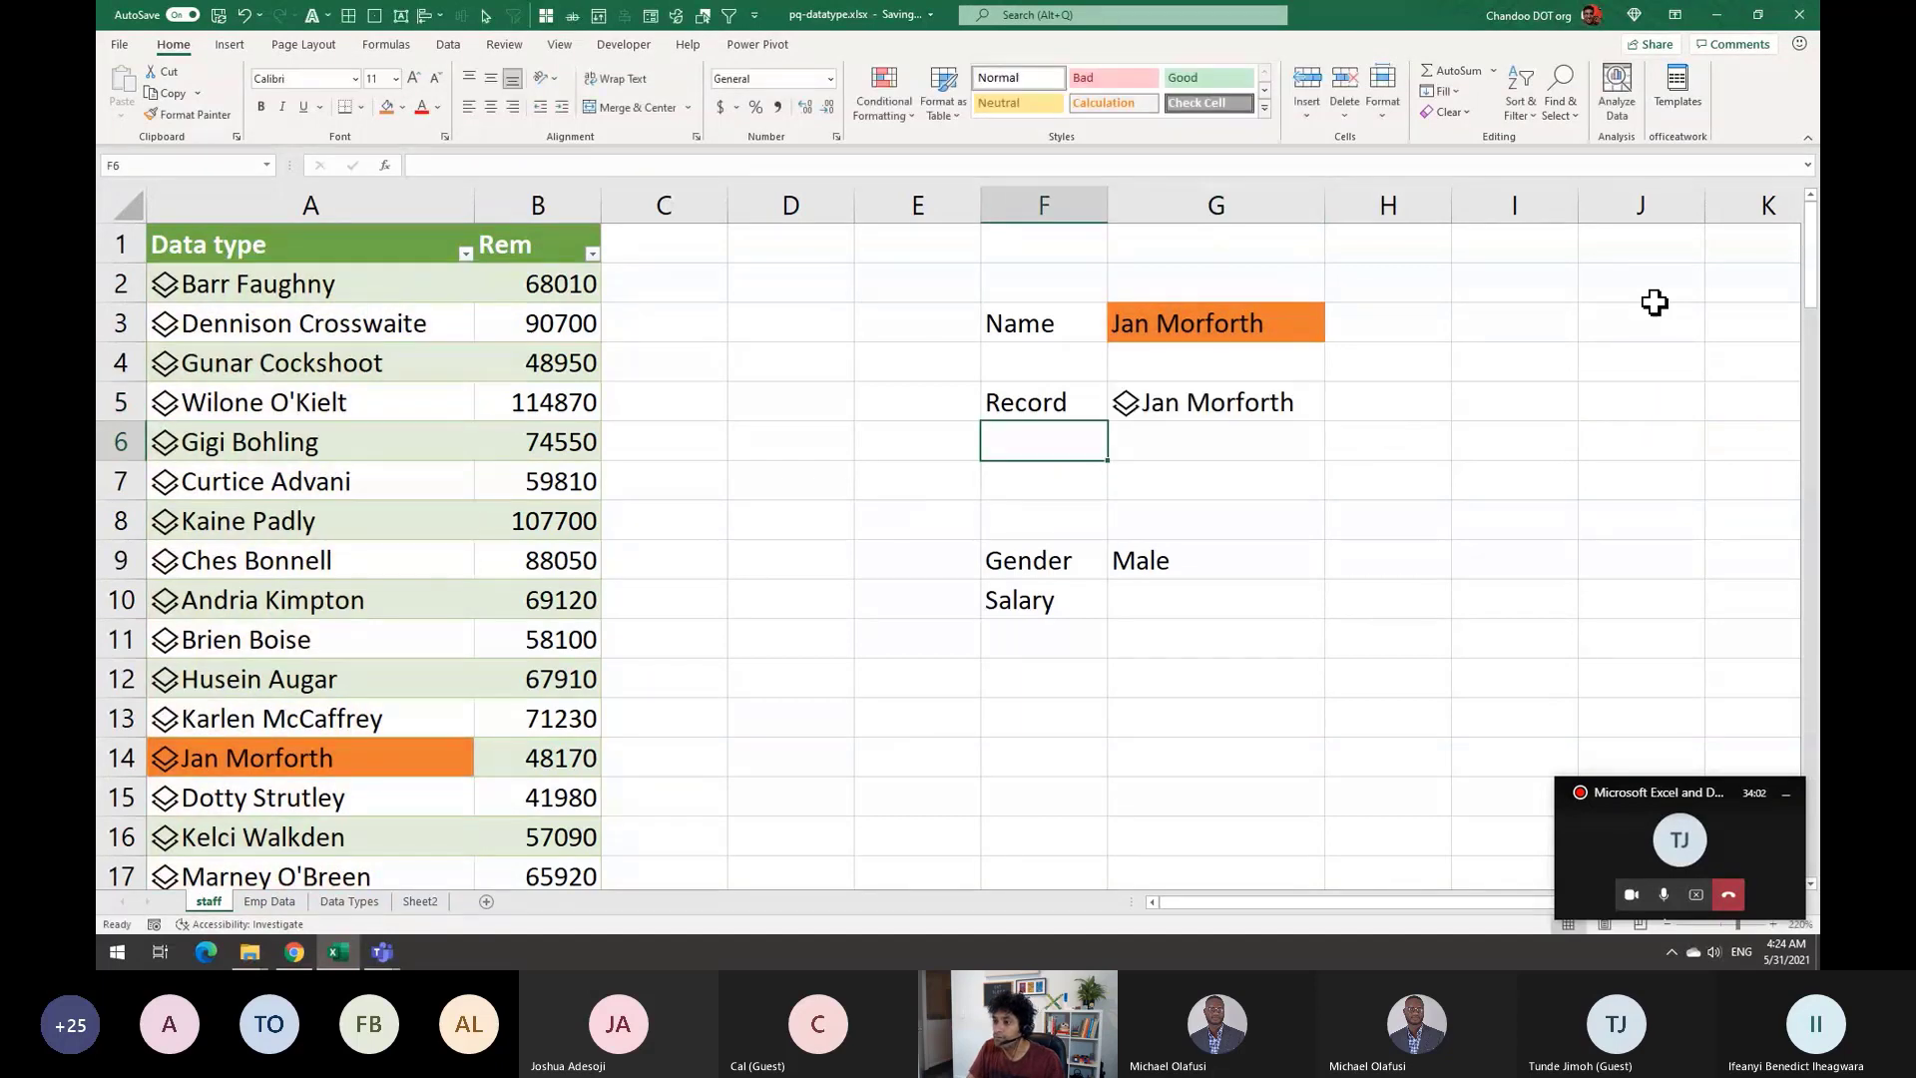
Review G5's XLOOKUP formula and recommit it unchanged
left_click(1155, 402)
double_click(1155, 402)
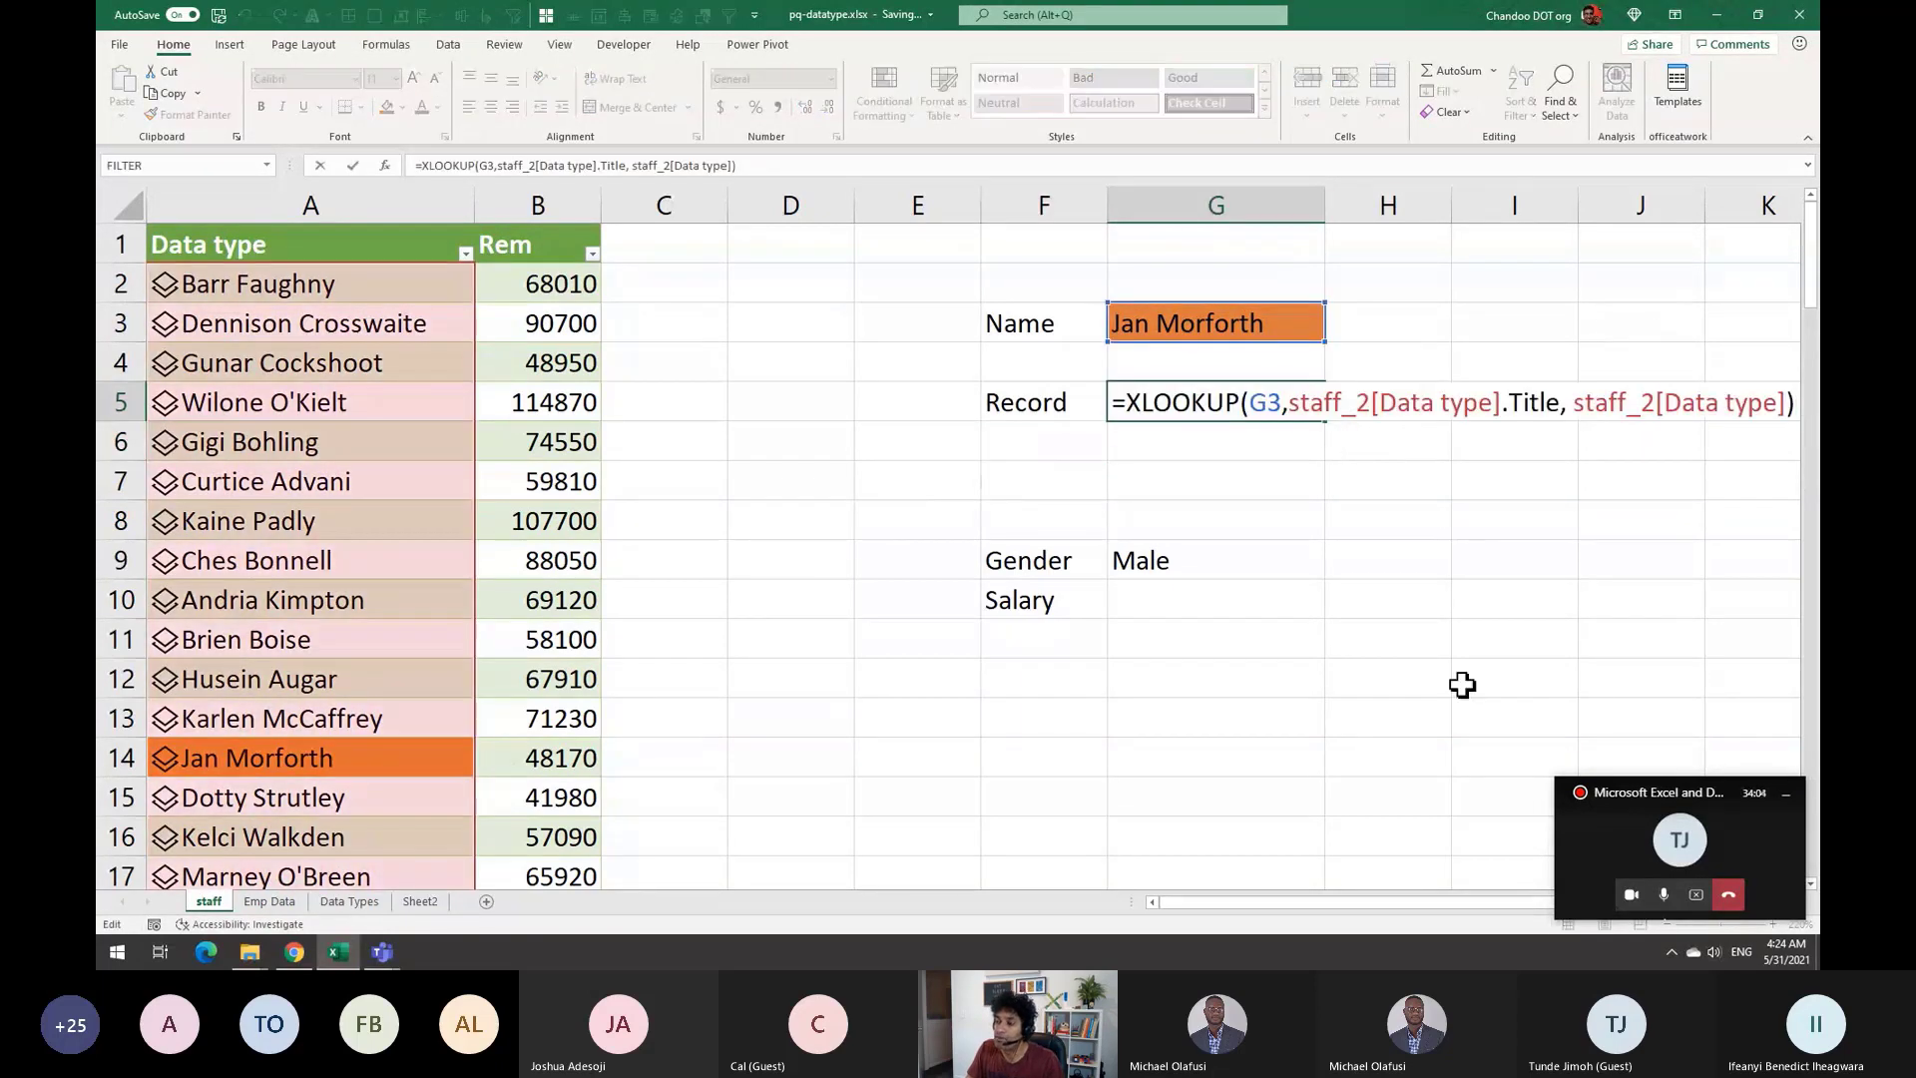
left_click_drag(1433, 903, 1568, 913)
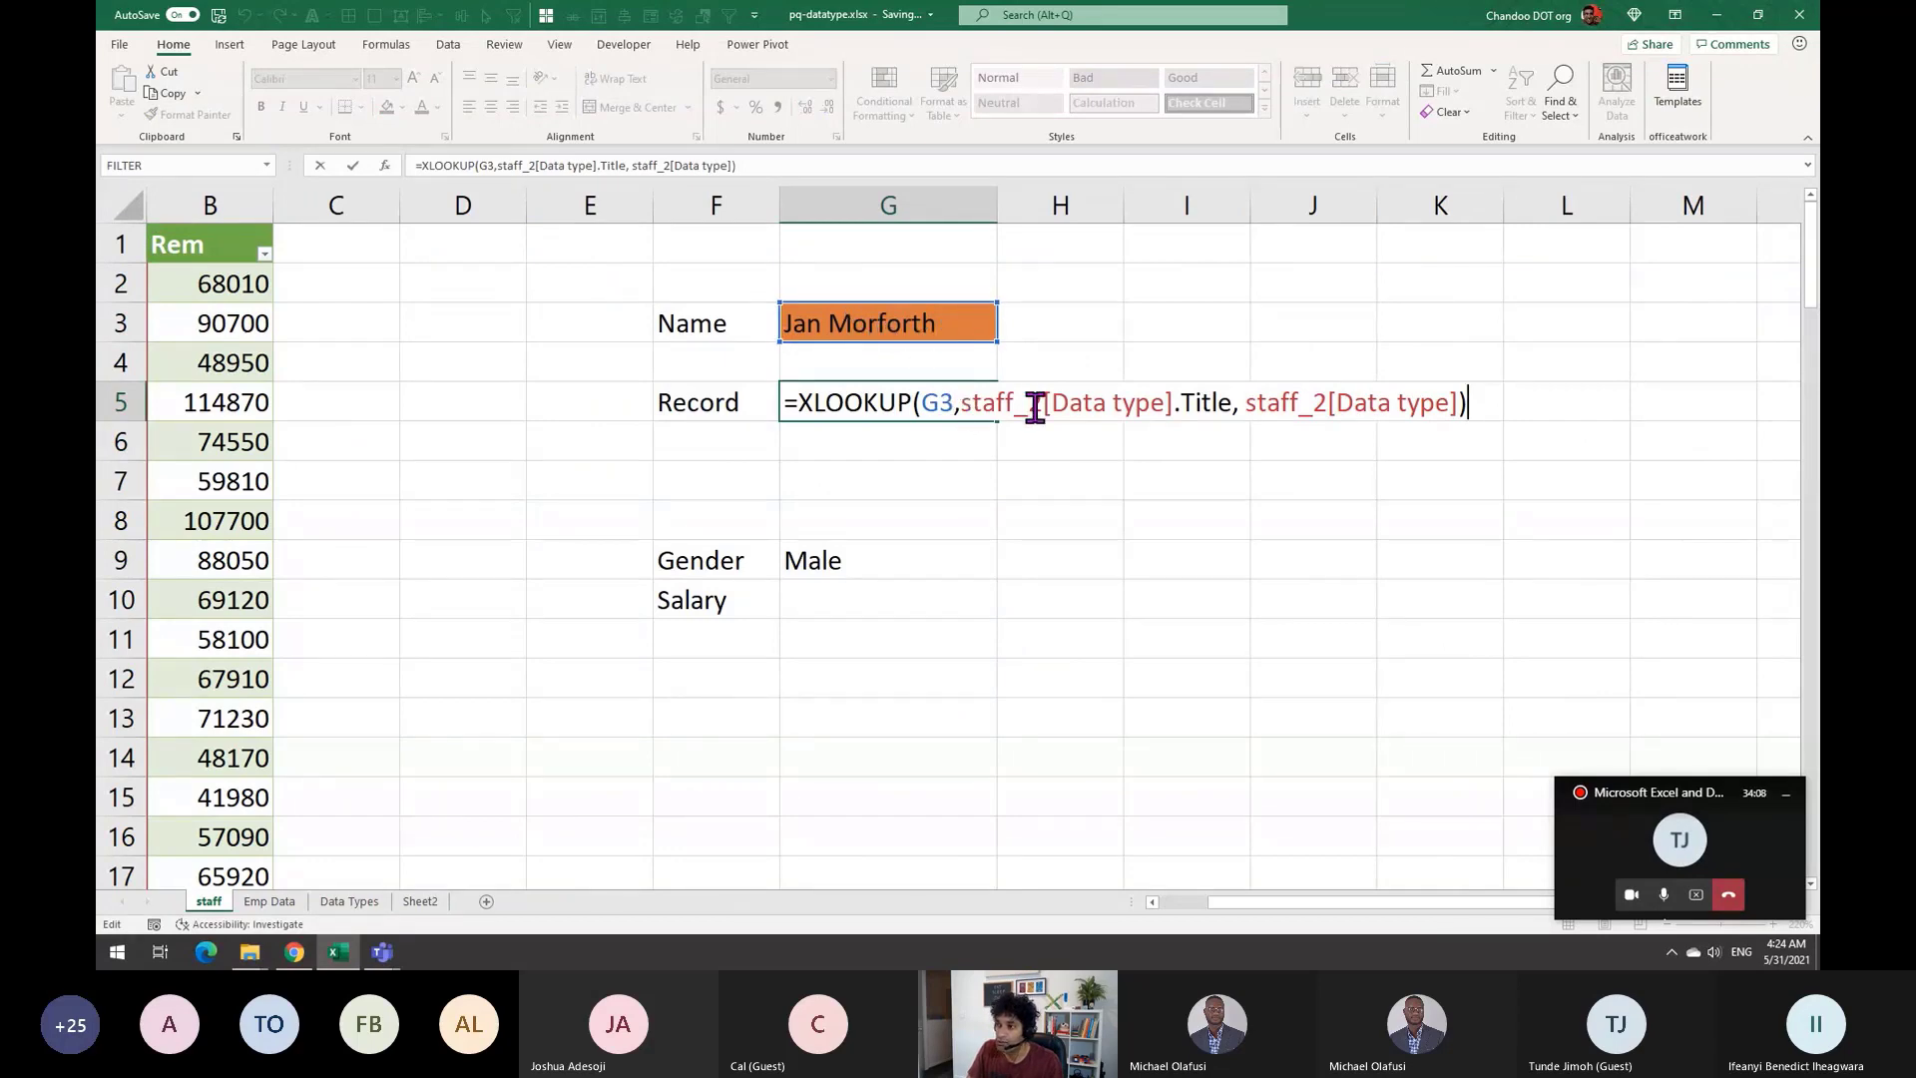
left_click(1195, 399)
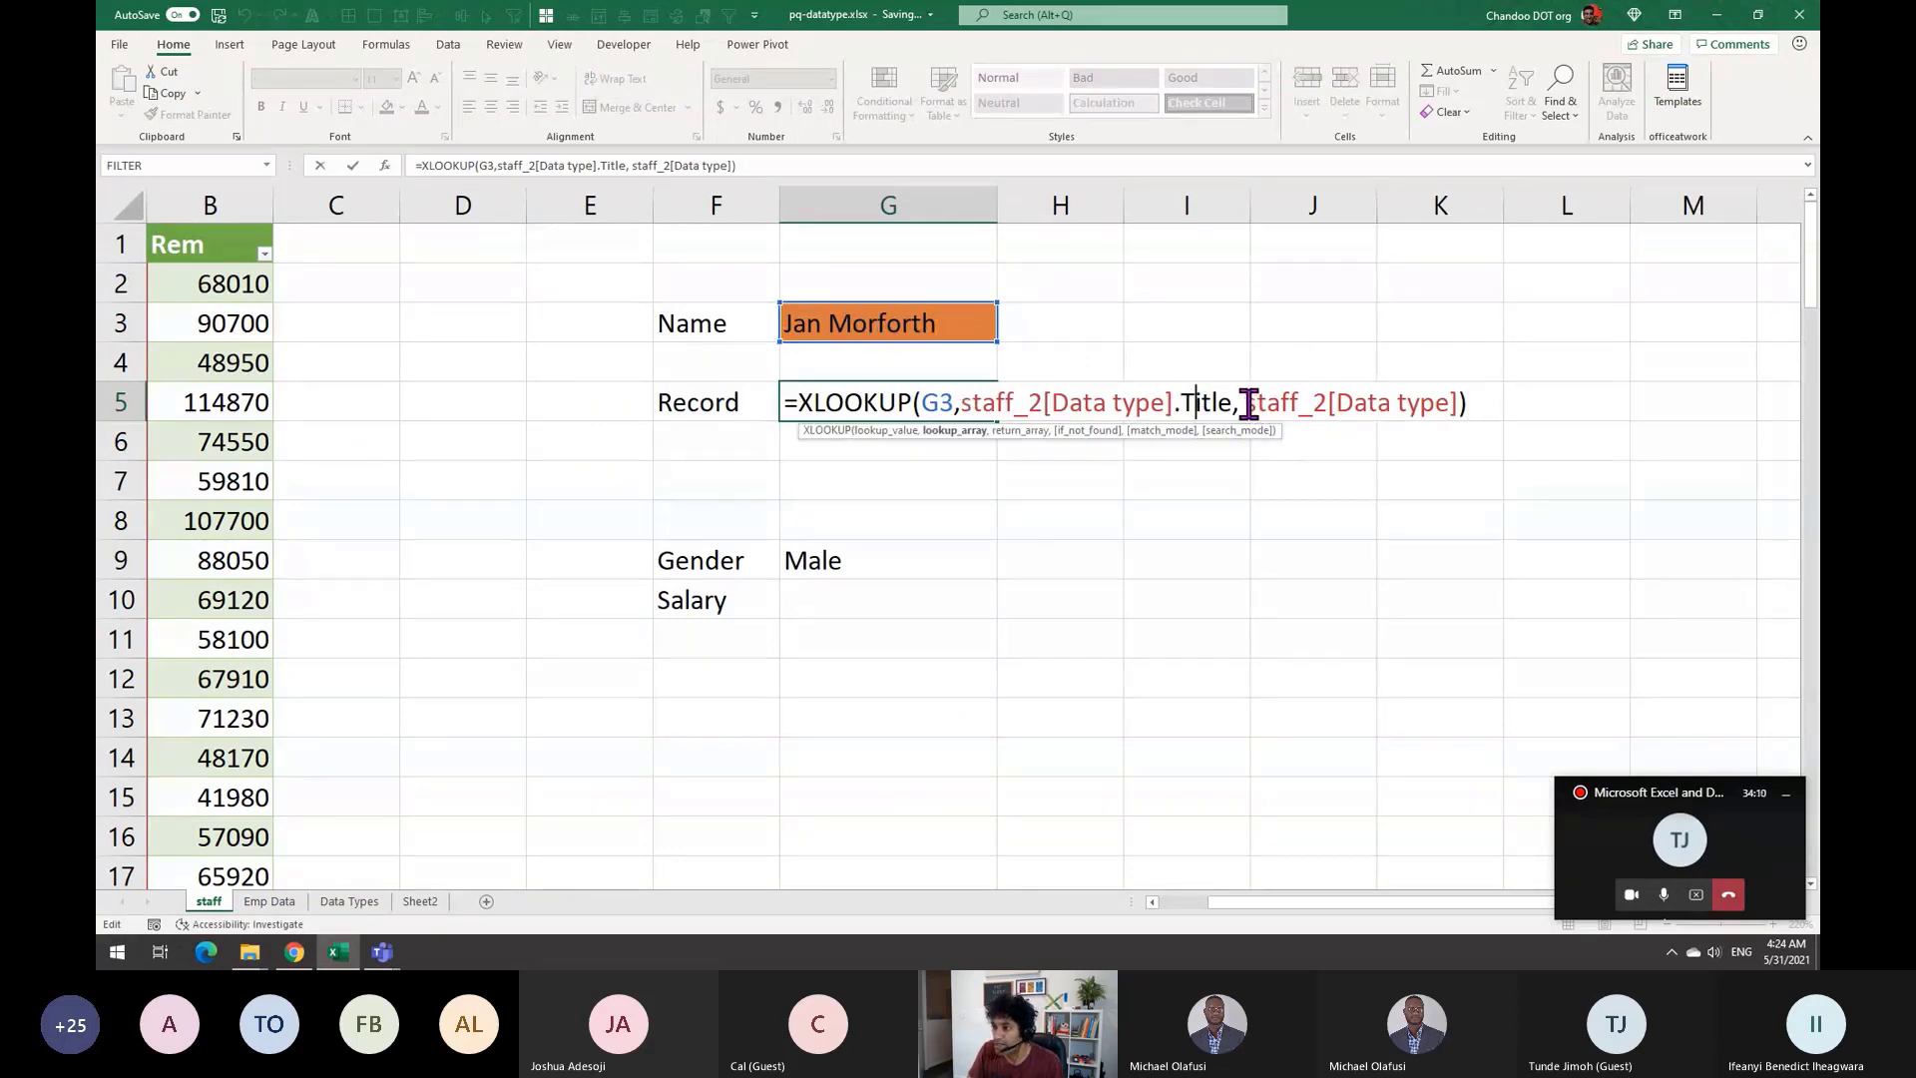
left_click_drag(1246, 402, 1401, 402)
key("ctrl+Return")
Select the Record cell G5 and open the Fill Color choices
left_click(1048, 444)
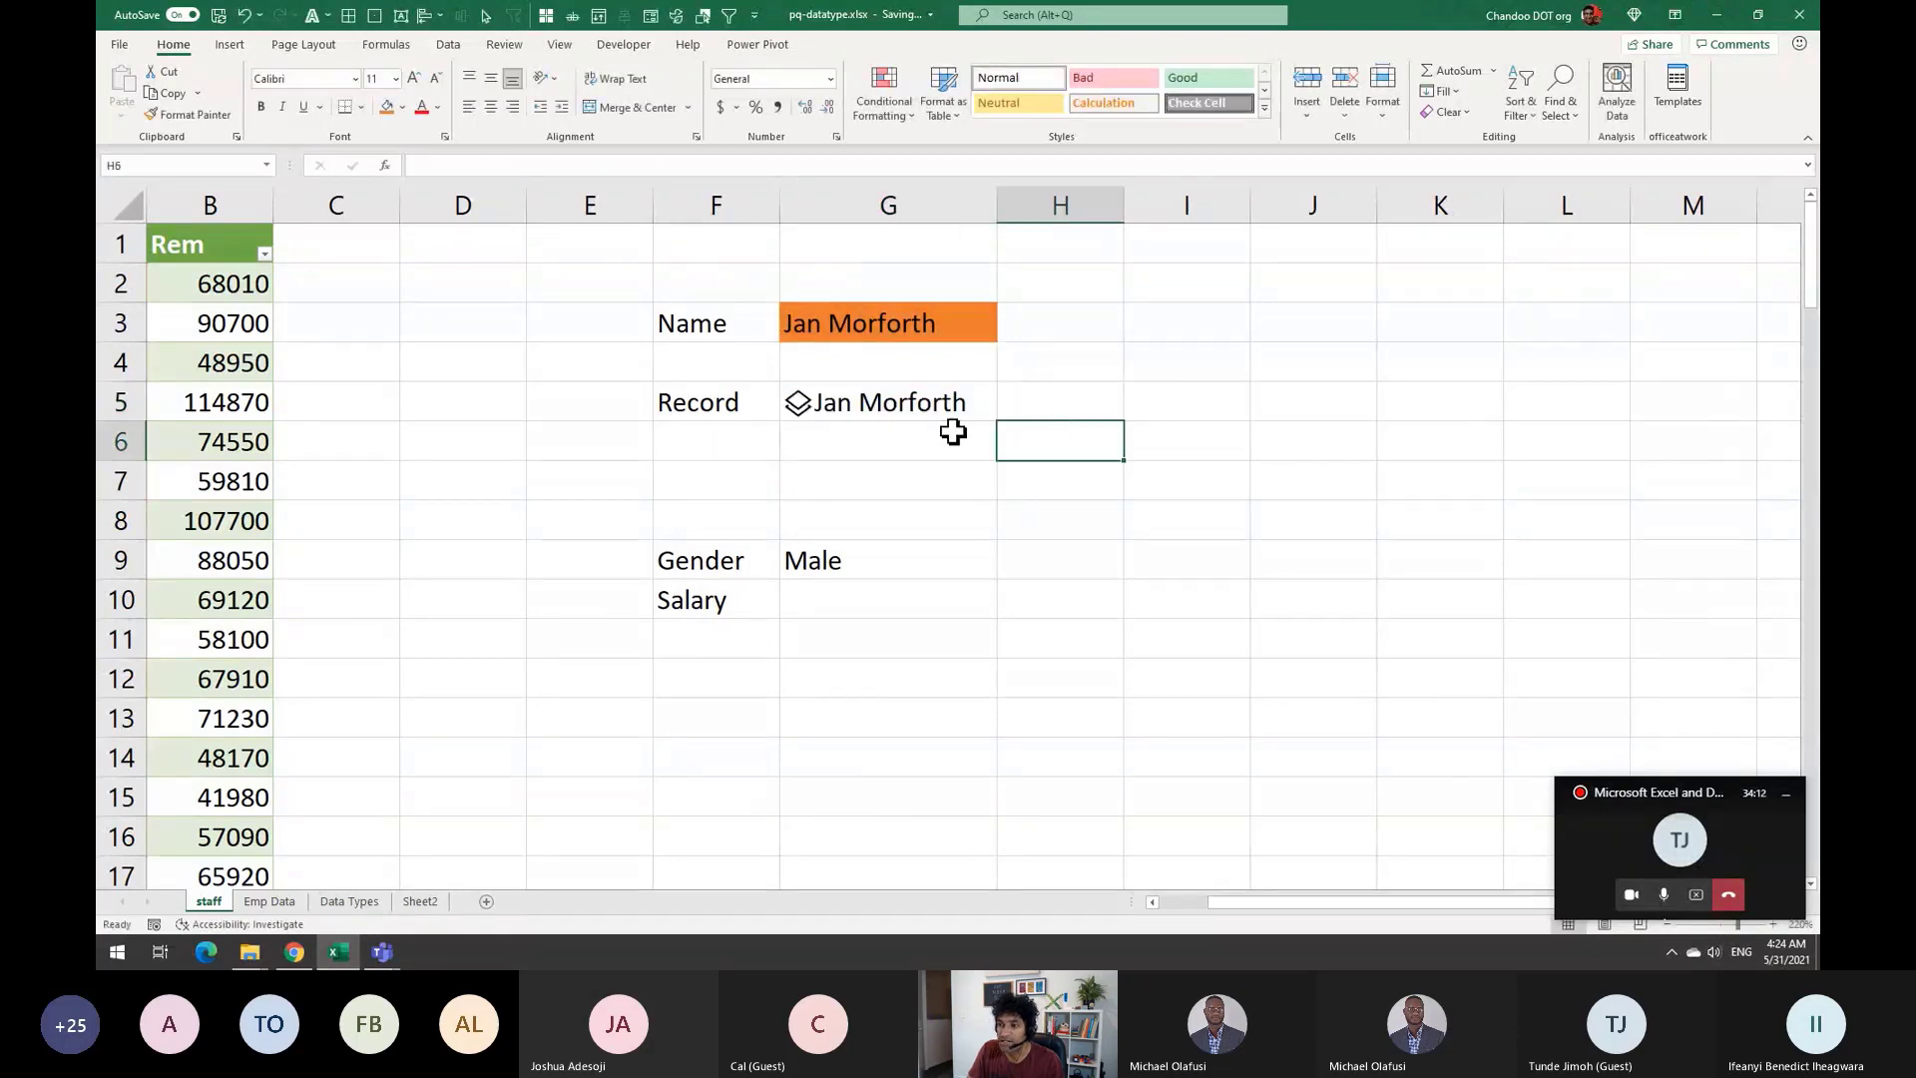
left_click(916, 414)
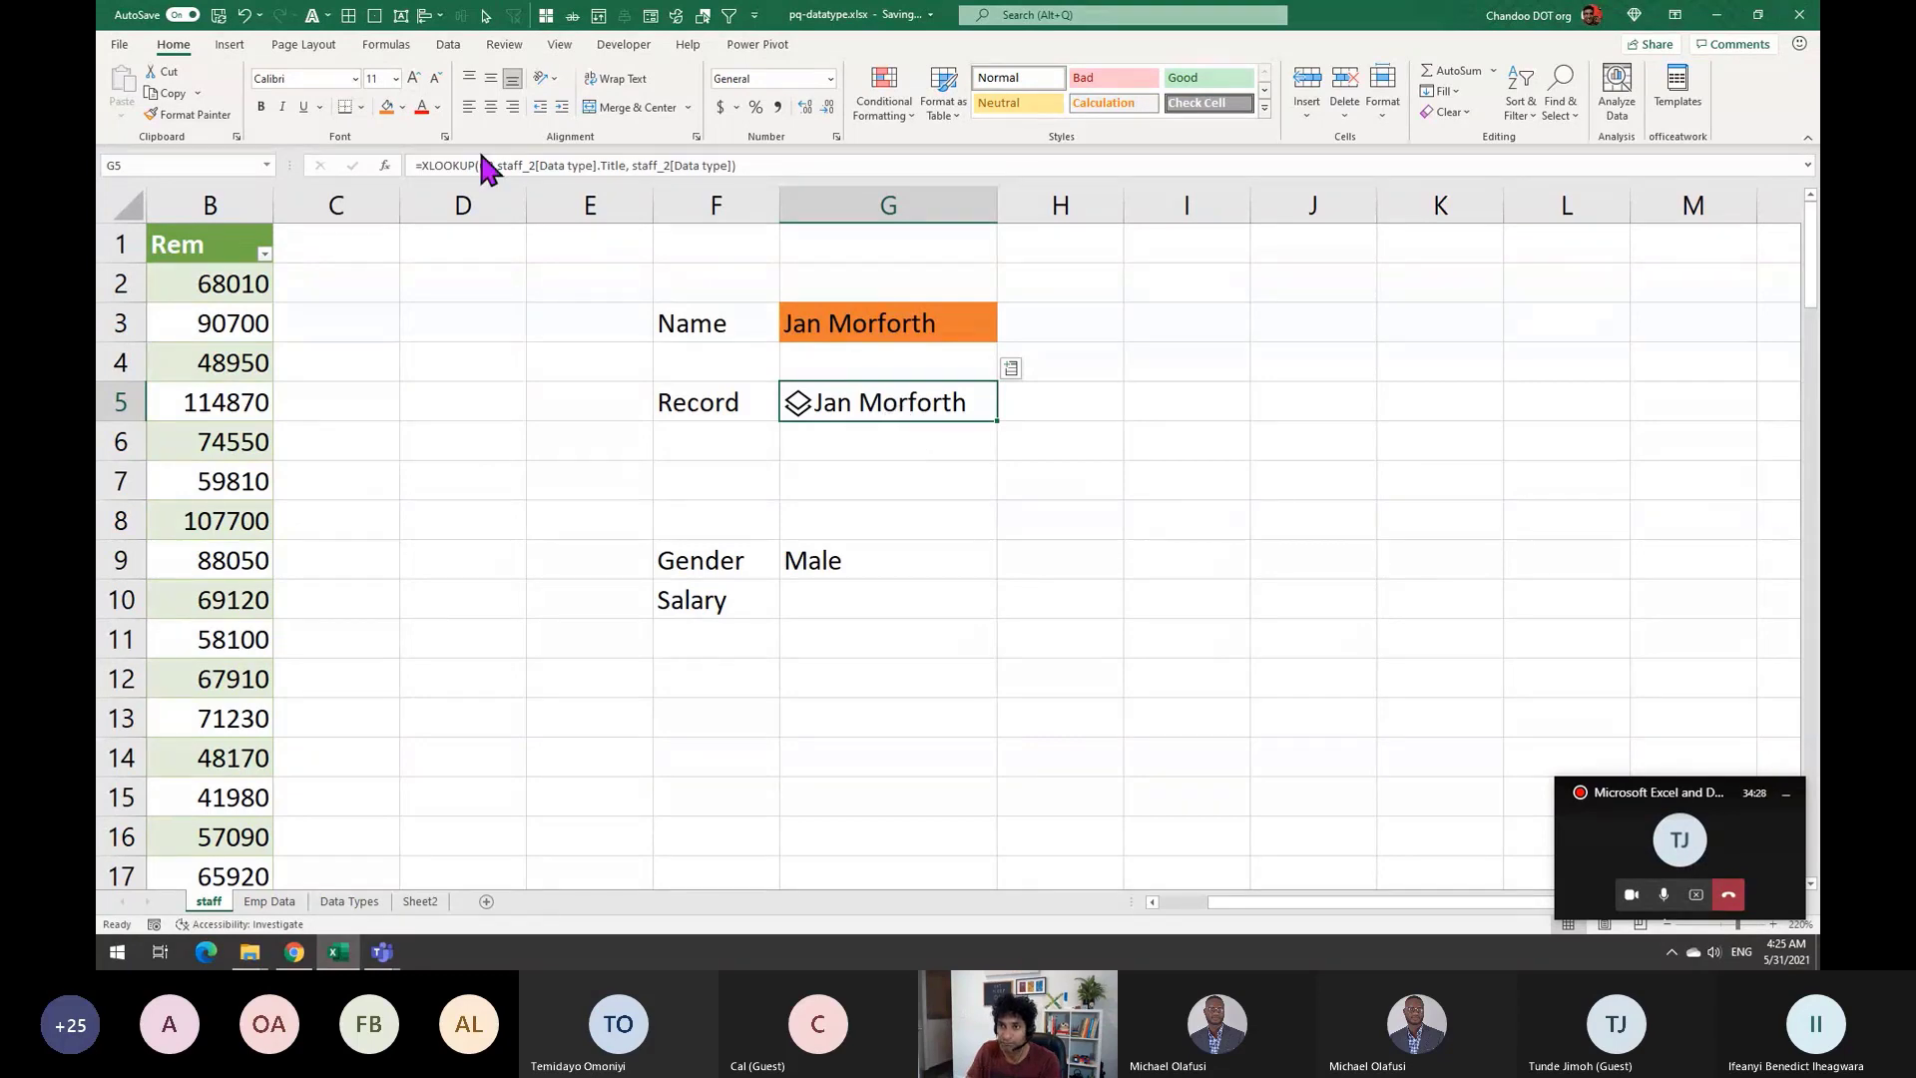
left_click(402, 107)
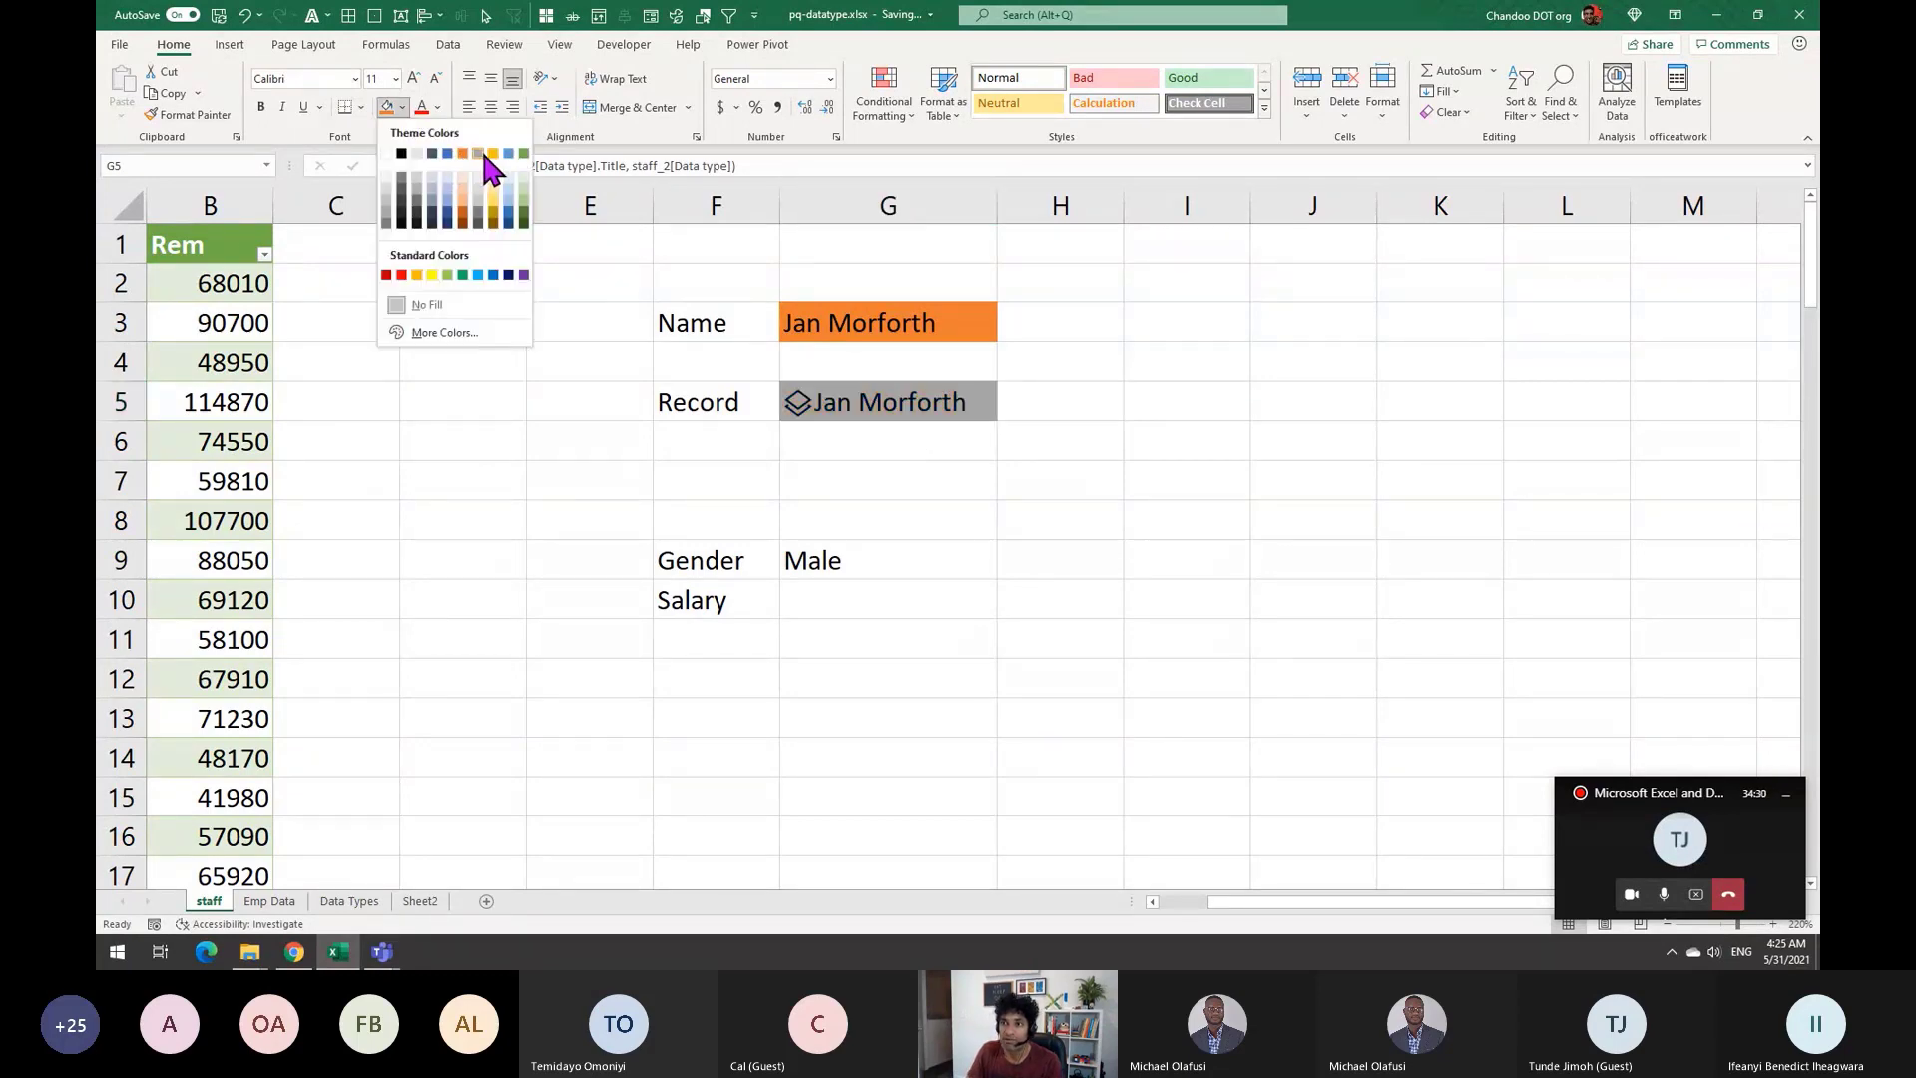
Fill G5 gold and set G9 to =G5.Gender
left_click(485, 146)
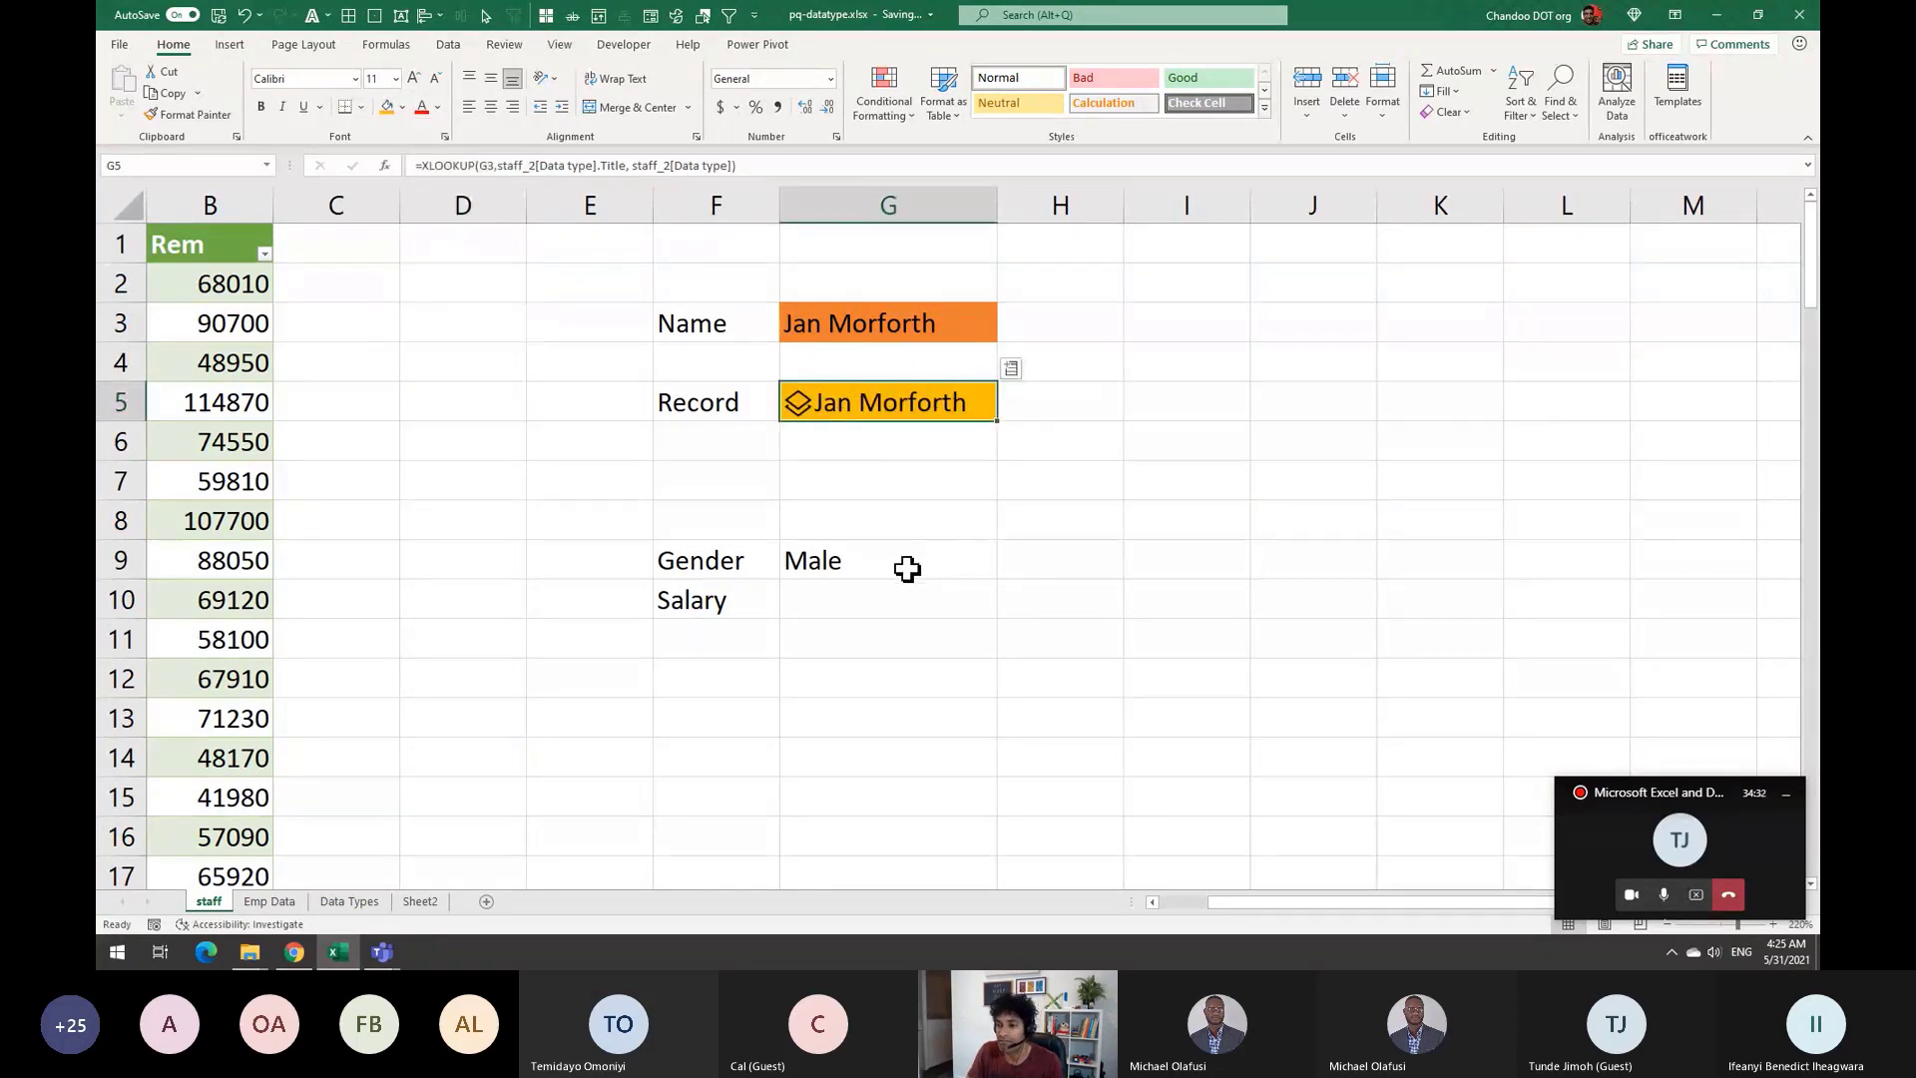
left_click(958, 560)
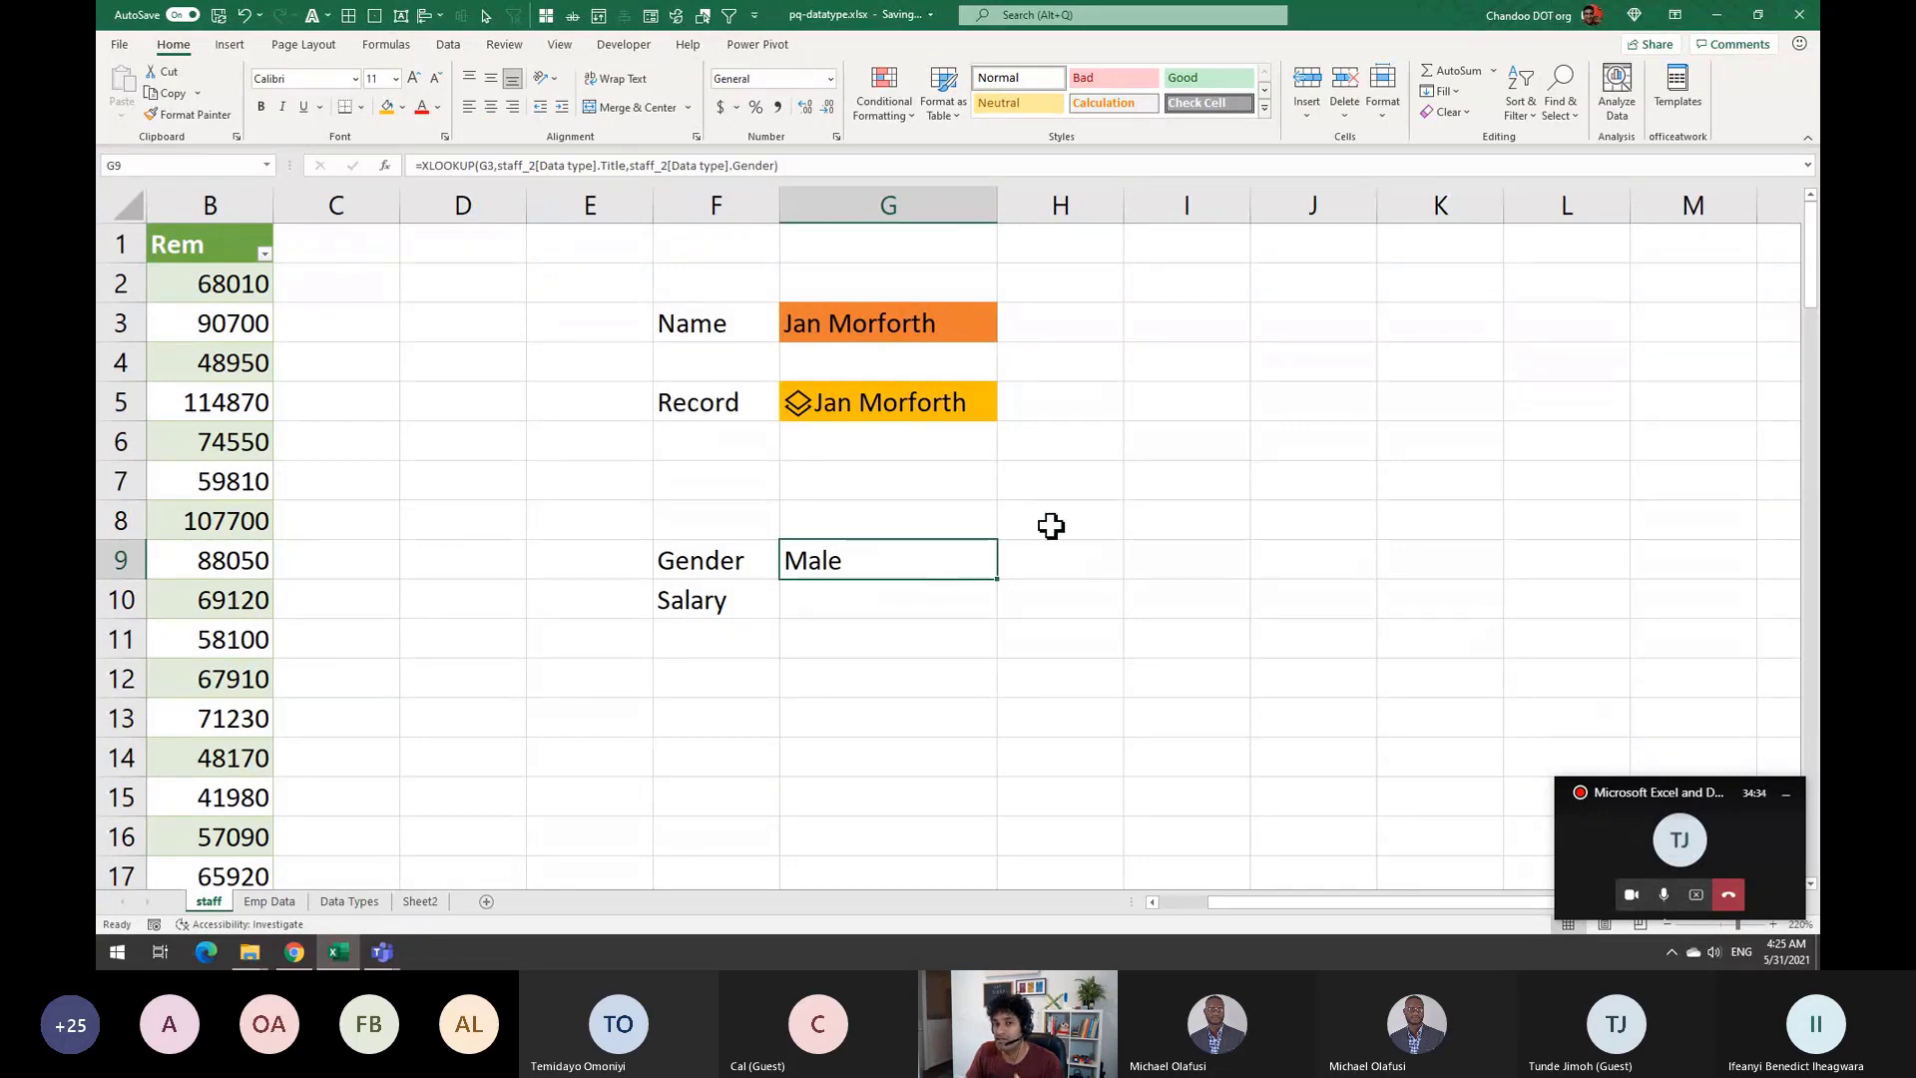
type("=")
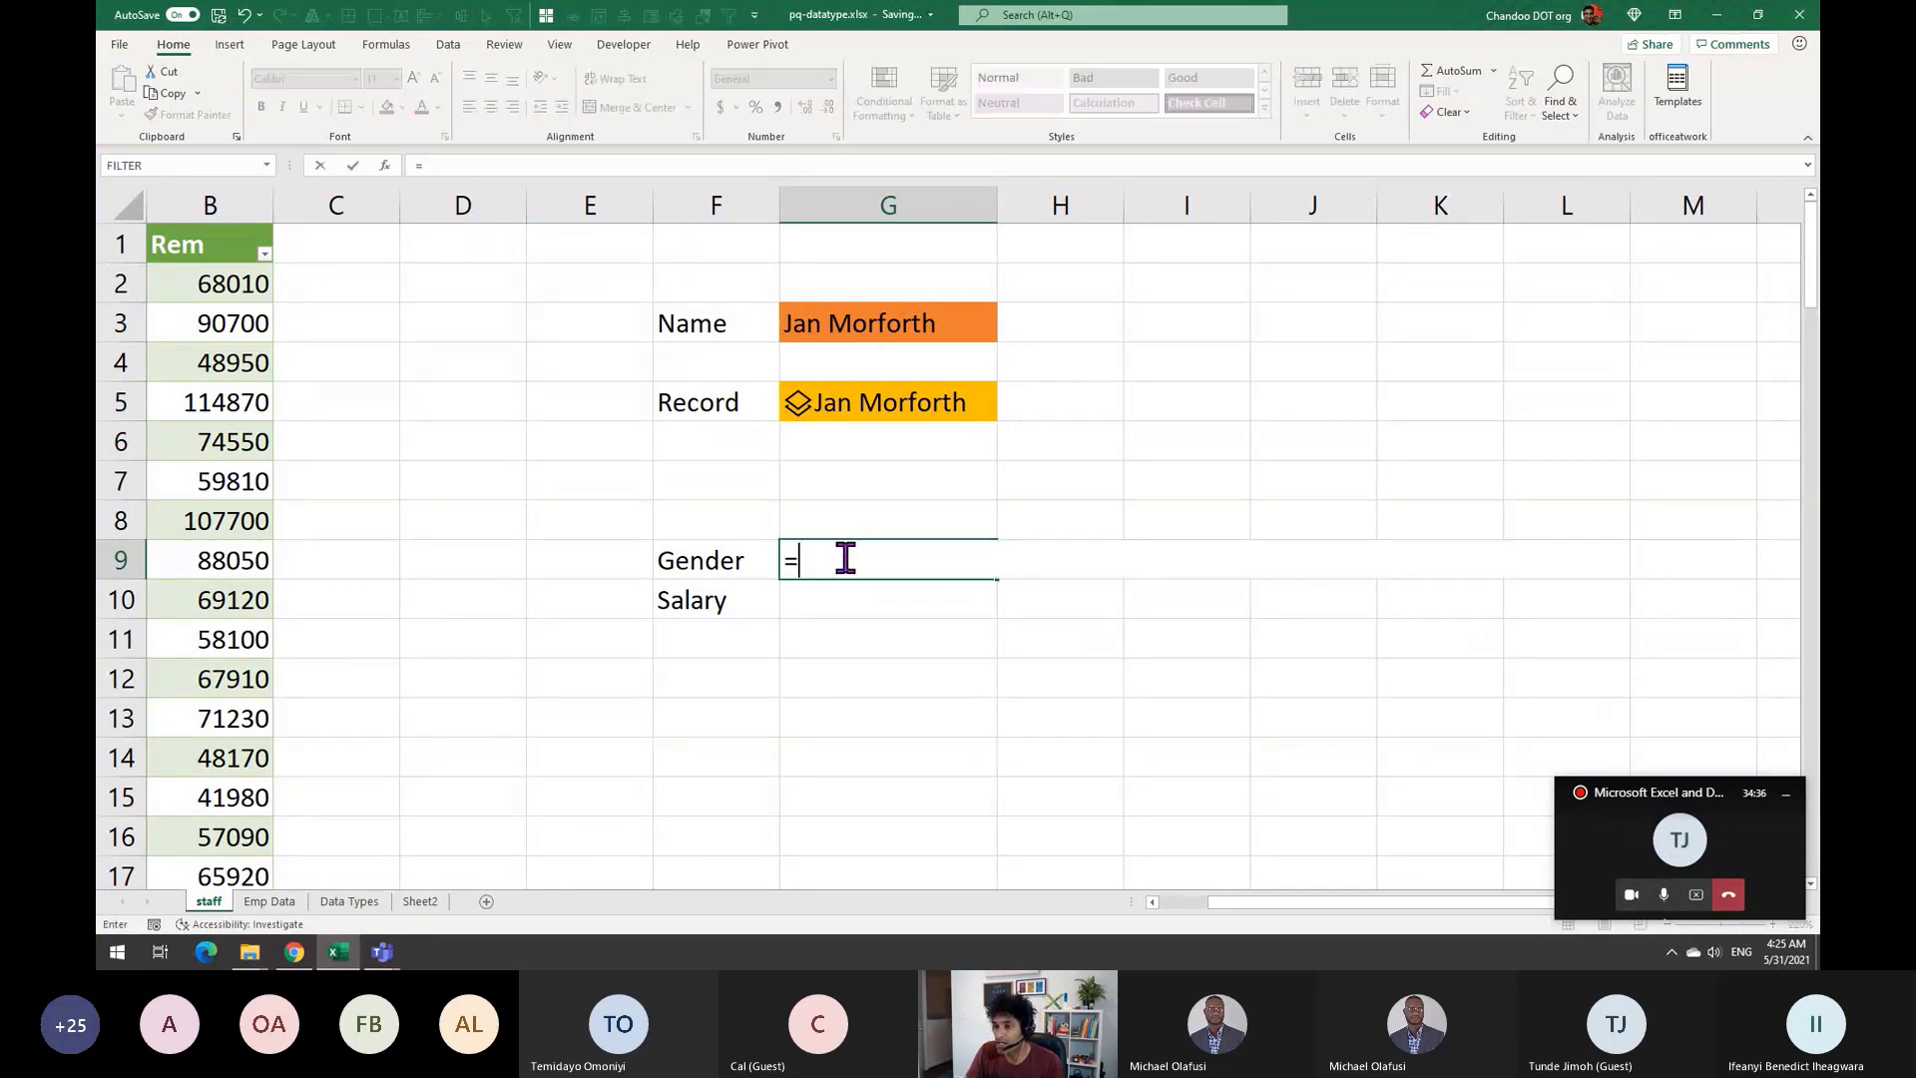
left_click(872, 399)
type(".g")
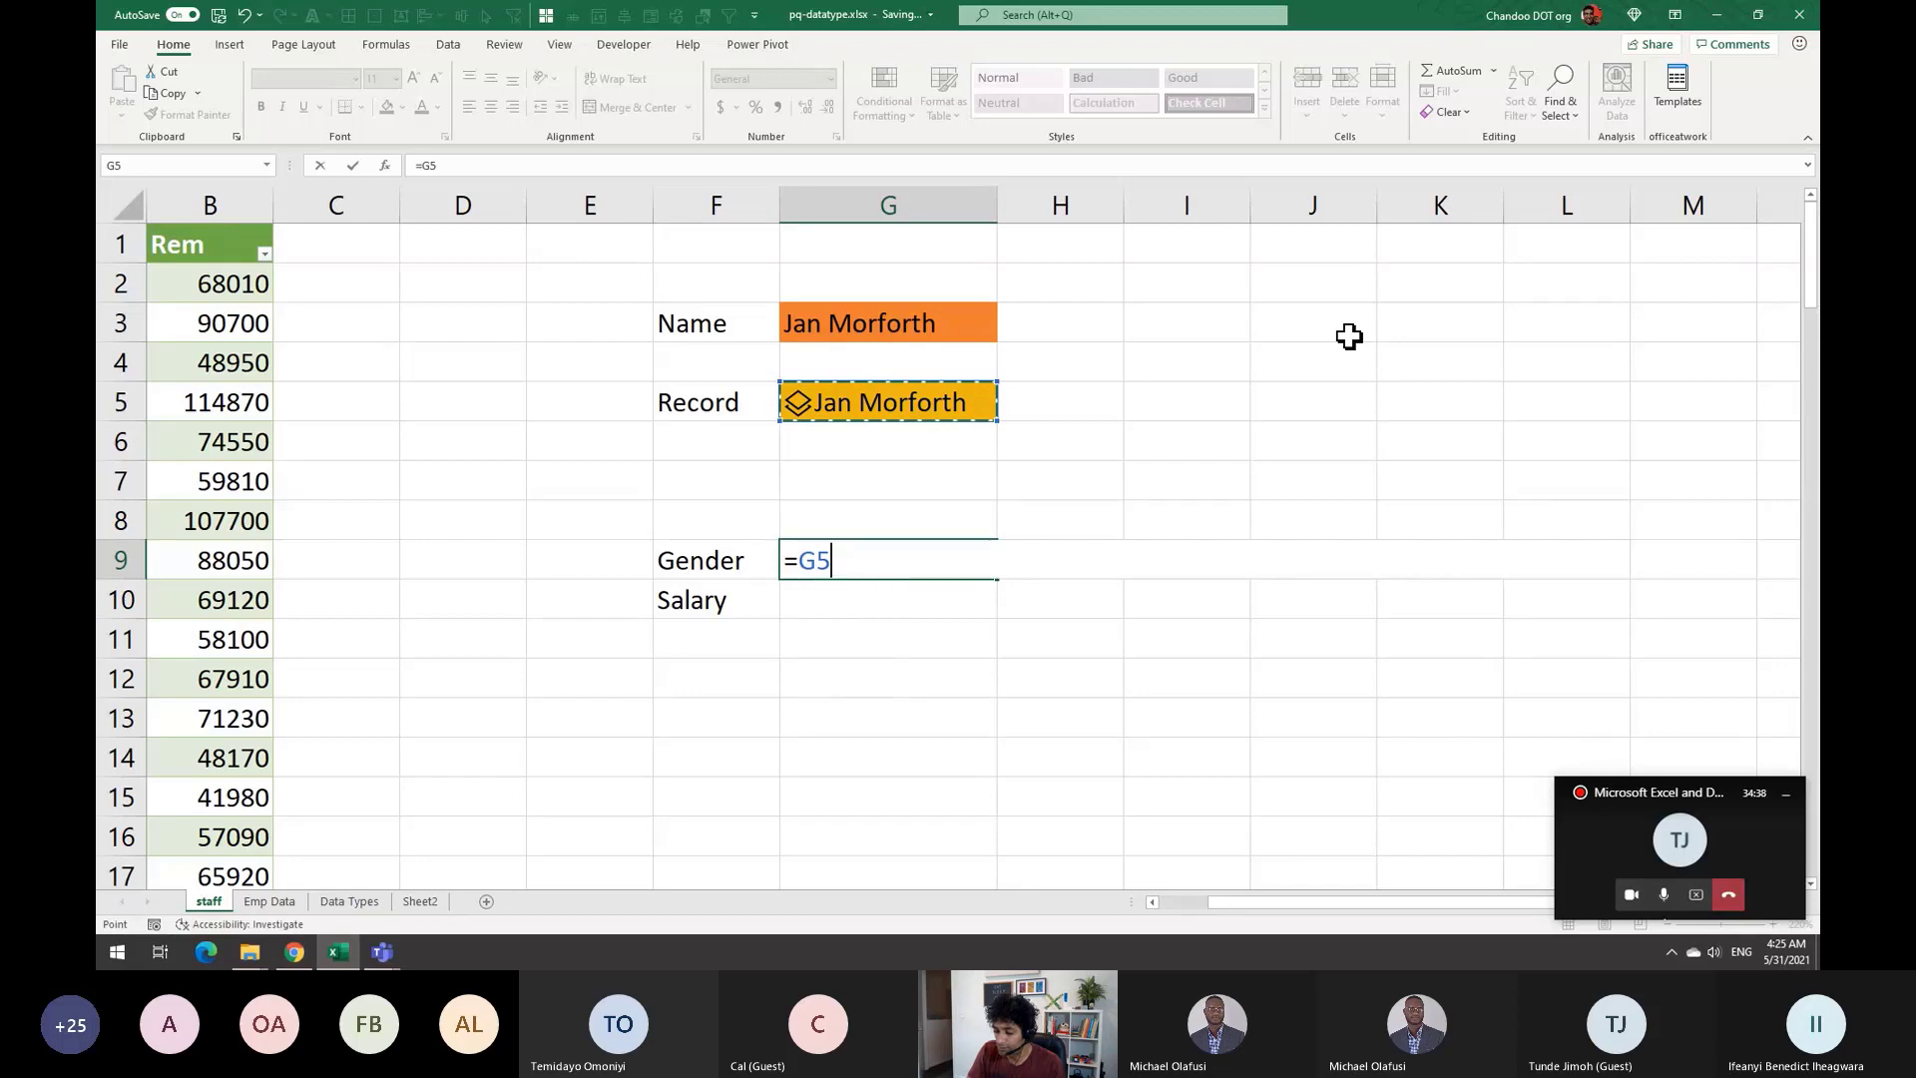
key("Tab")
key("Return")
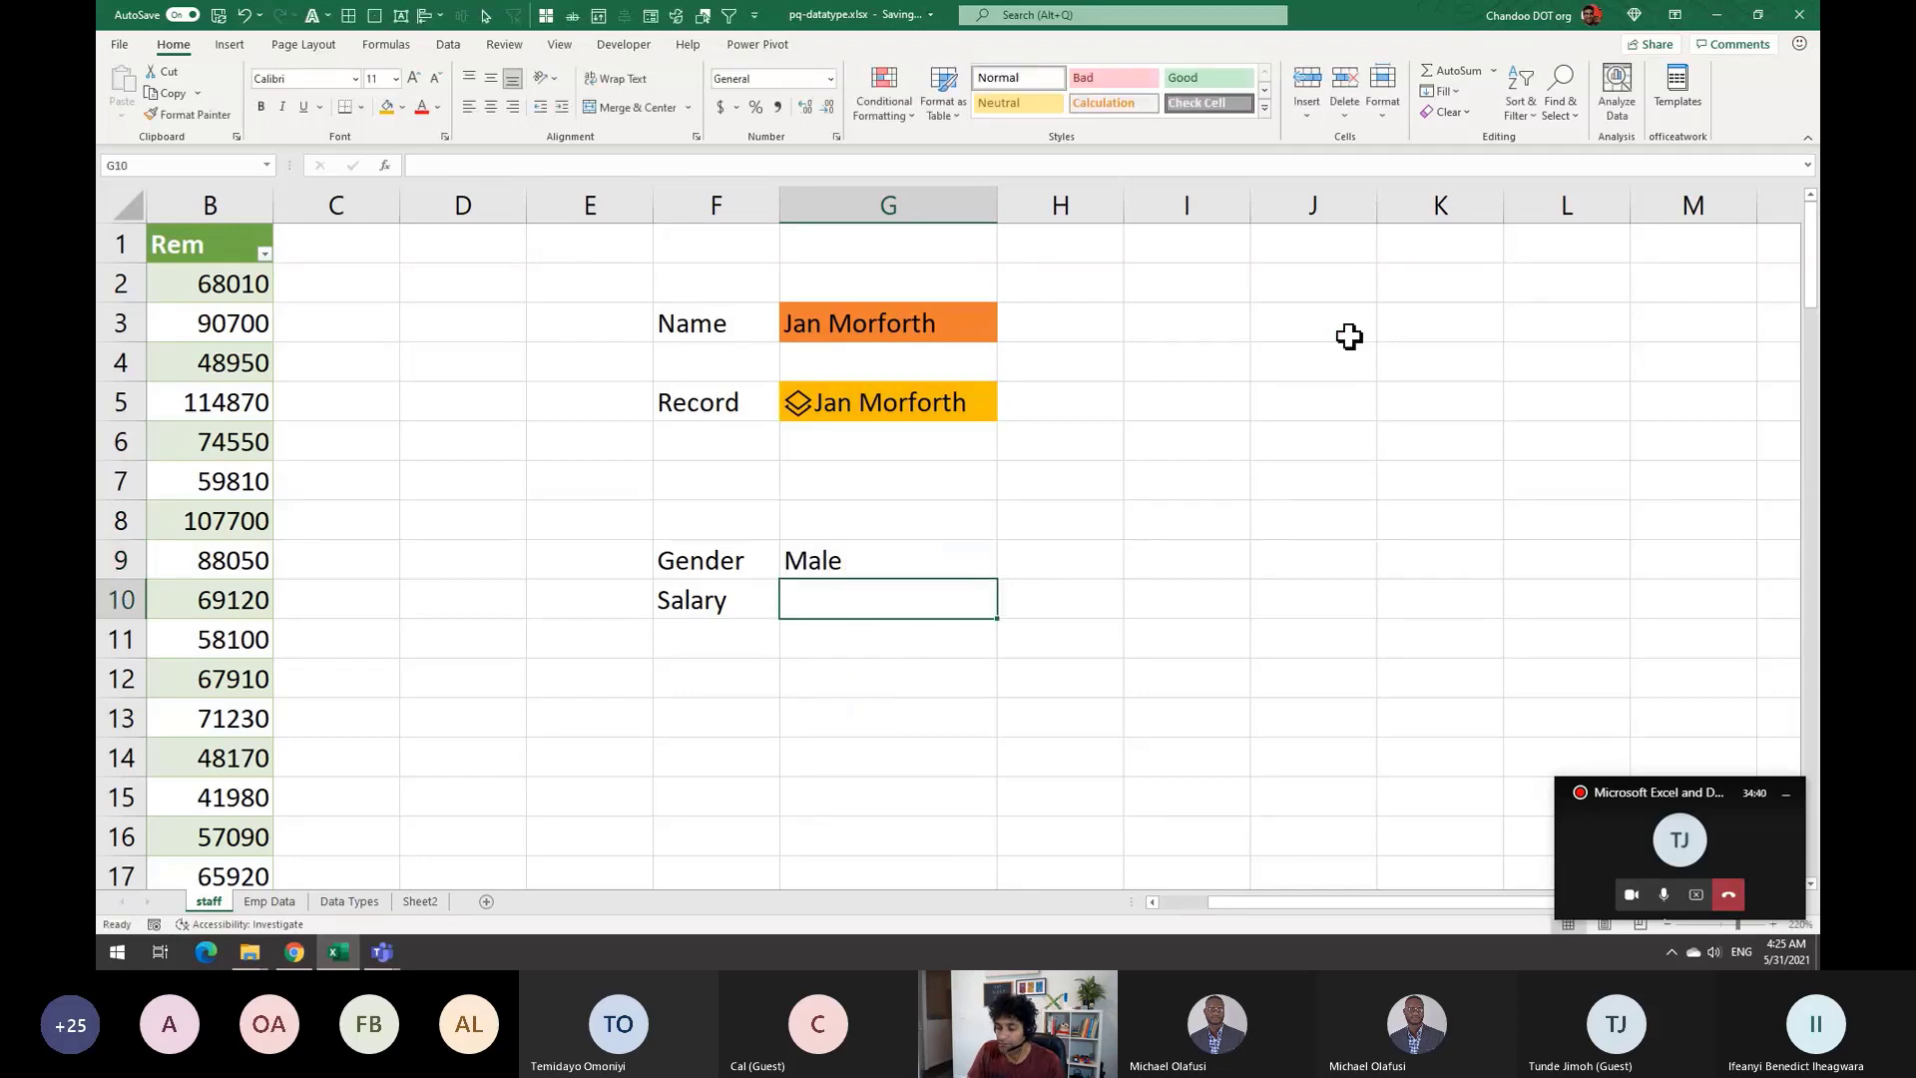
Set G10 to =G5.Salary, showing 48170, then review the results and G5's formula
type("=")
left_click(916, 409)
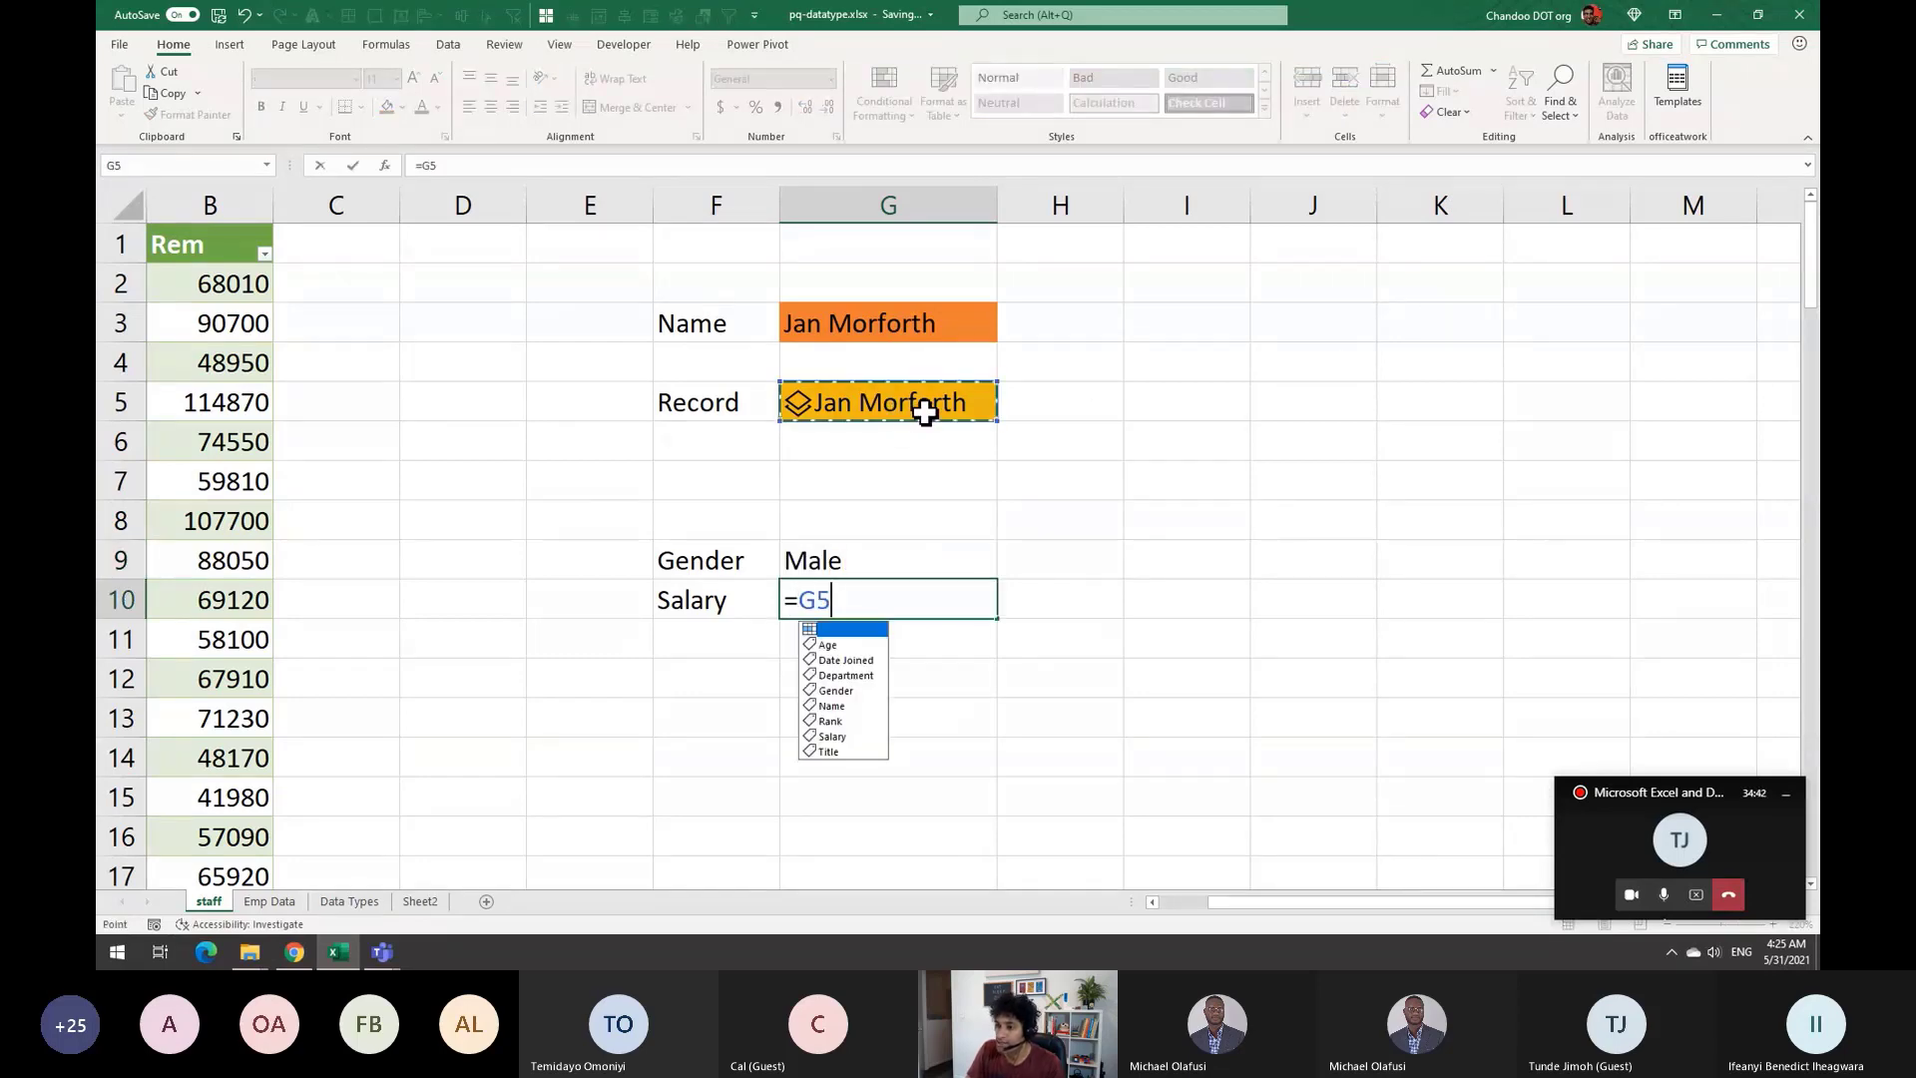
type(".sa")
key("Tab")
key("Return")
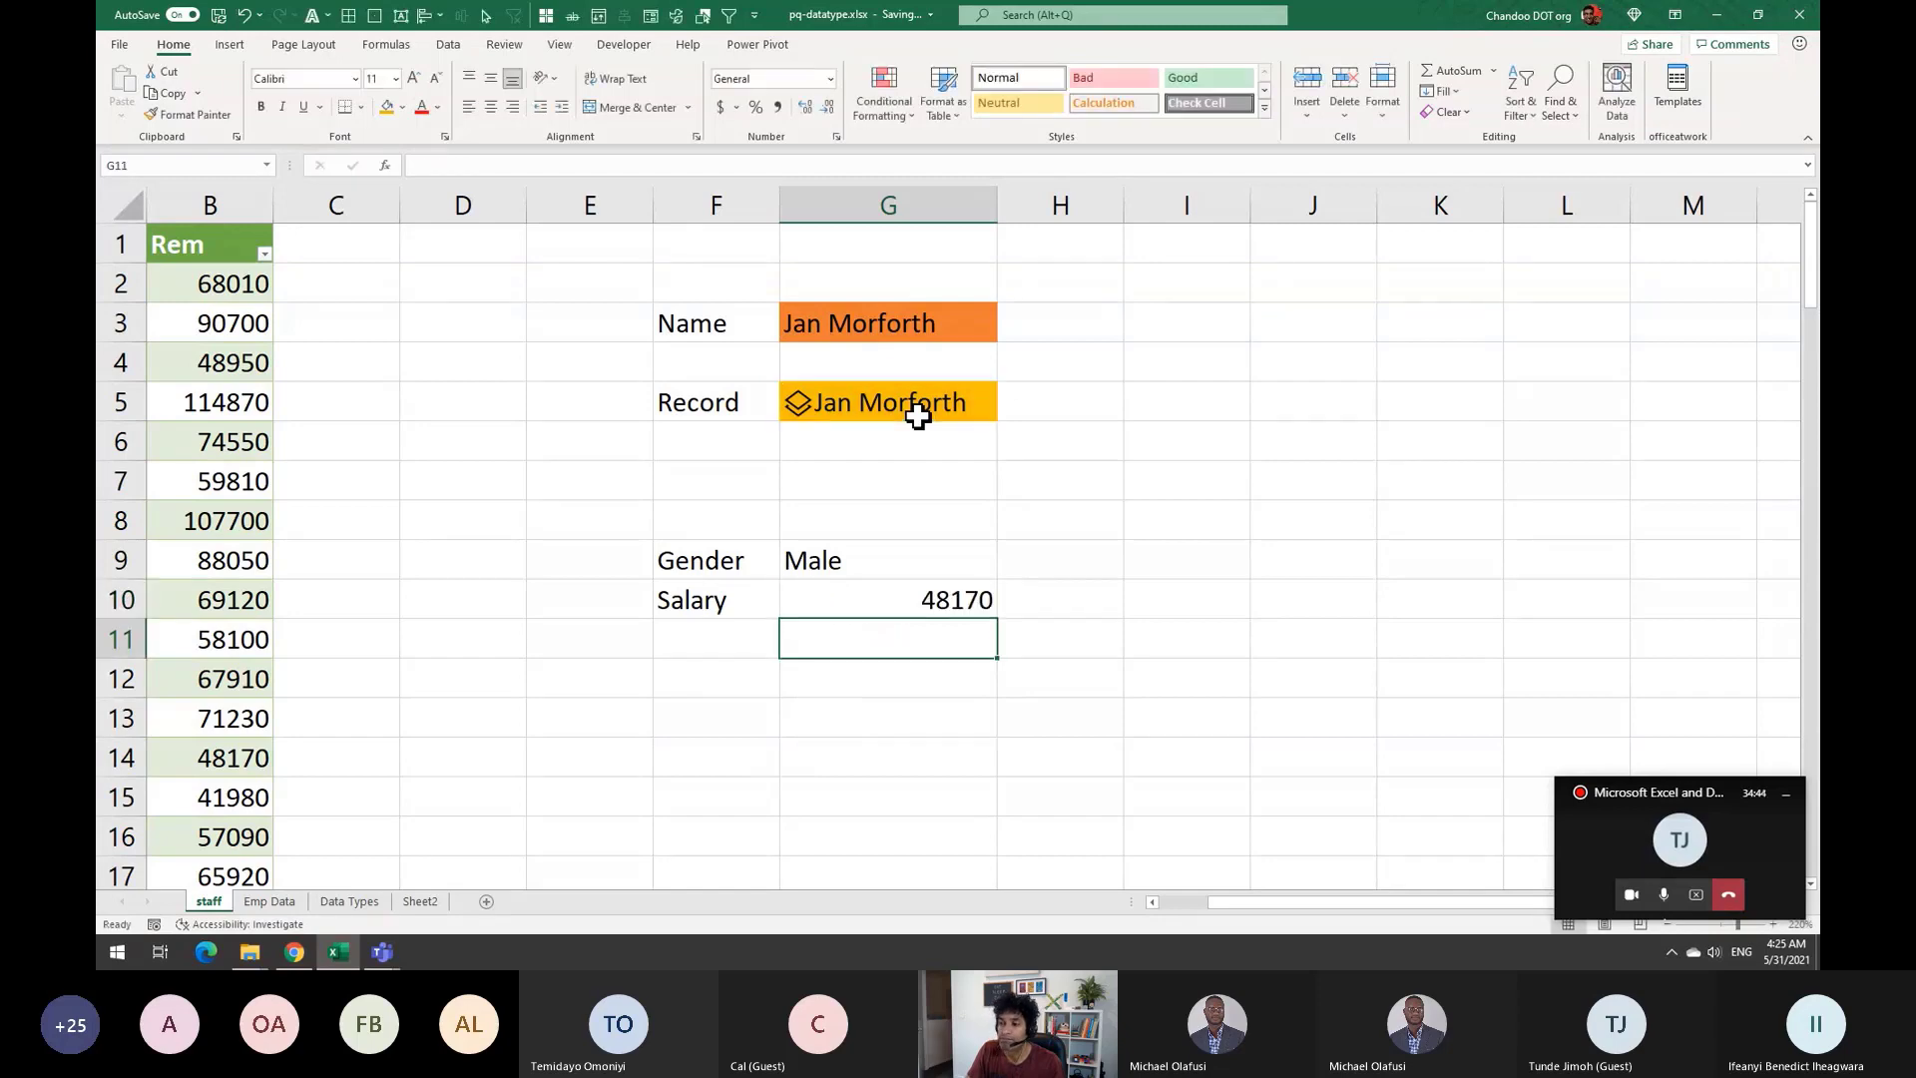
left_click_drag(843, 554, 853, 608)
left_click(872, 403)
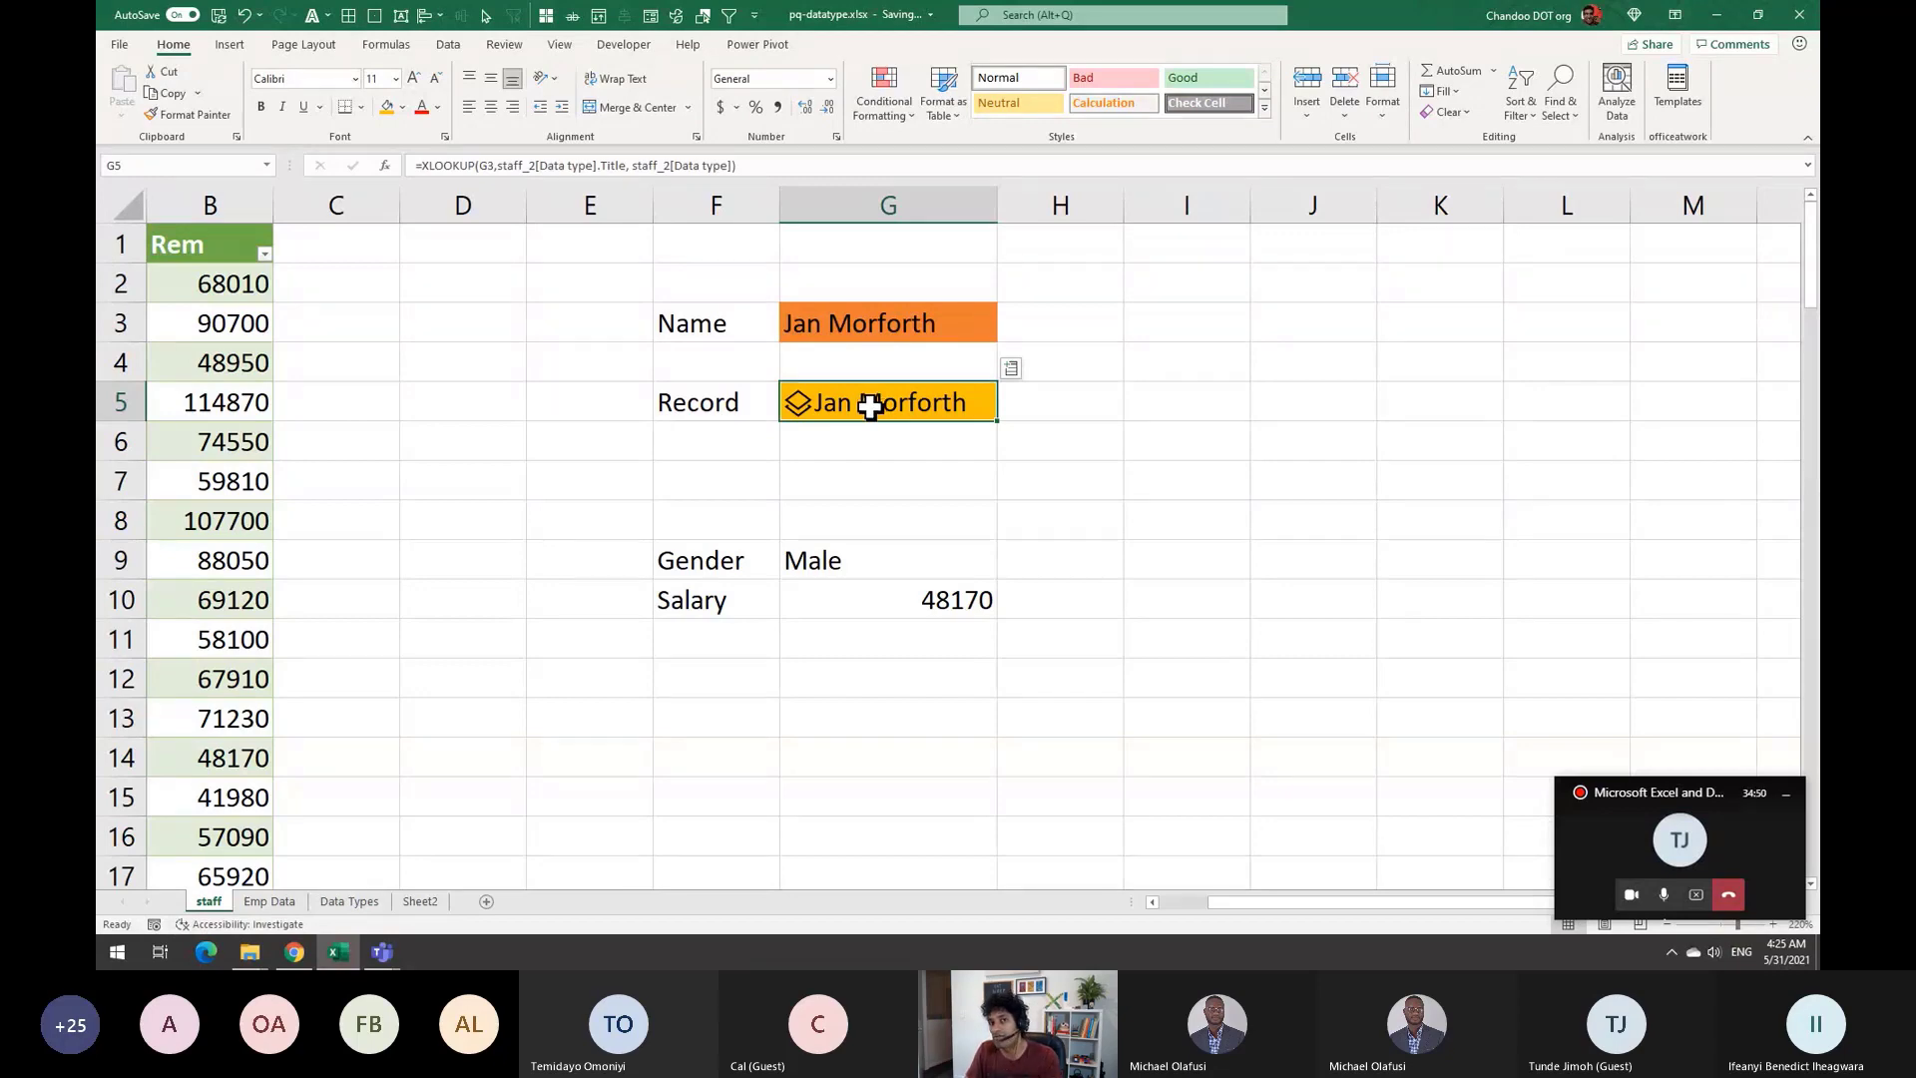
left_click_drag(911, 555, 918, 644)
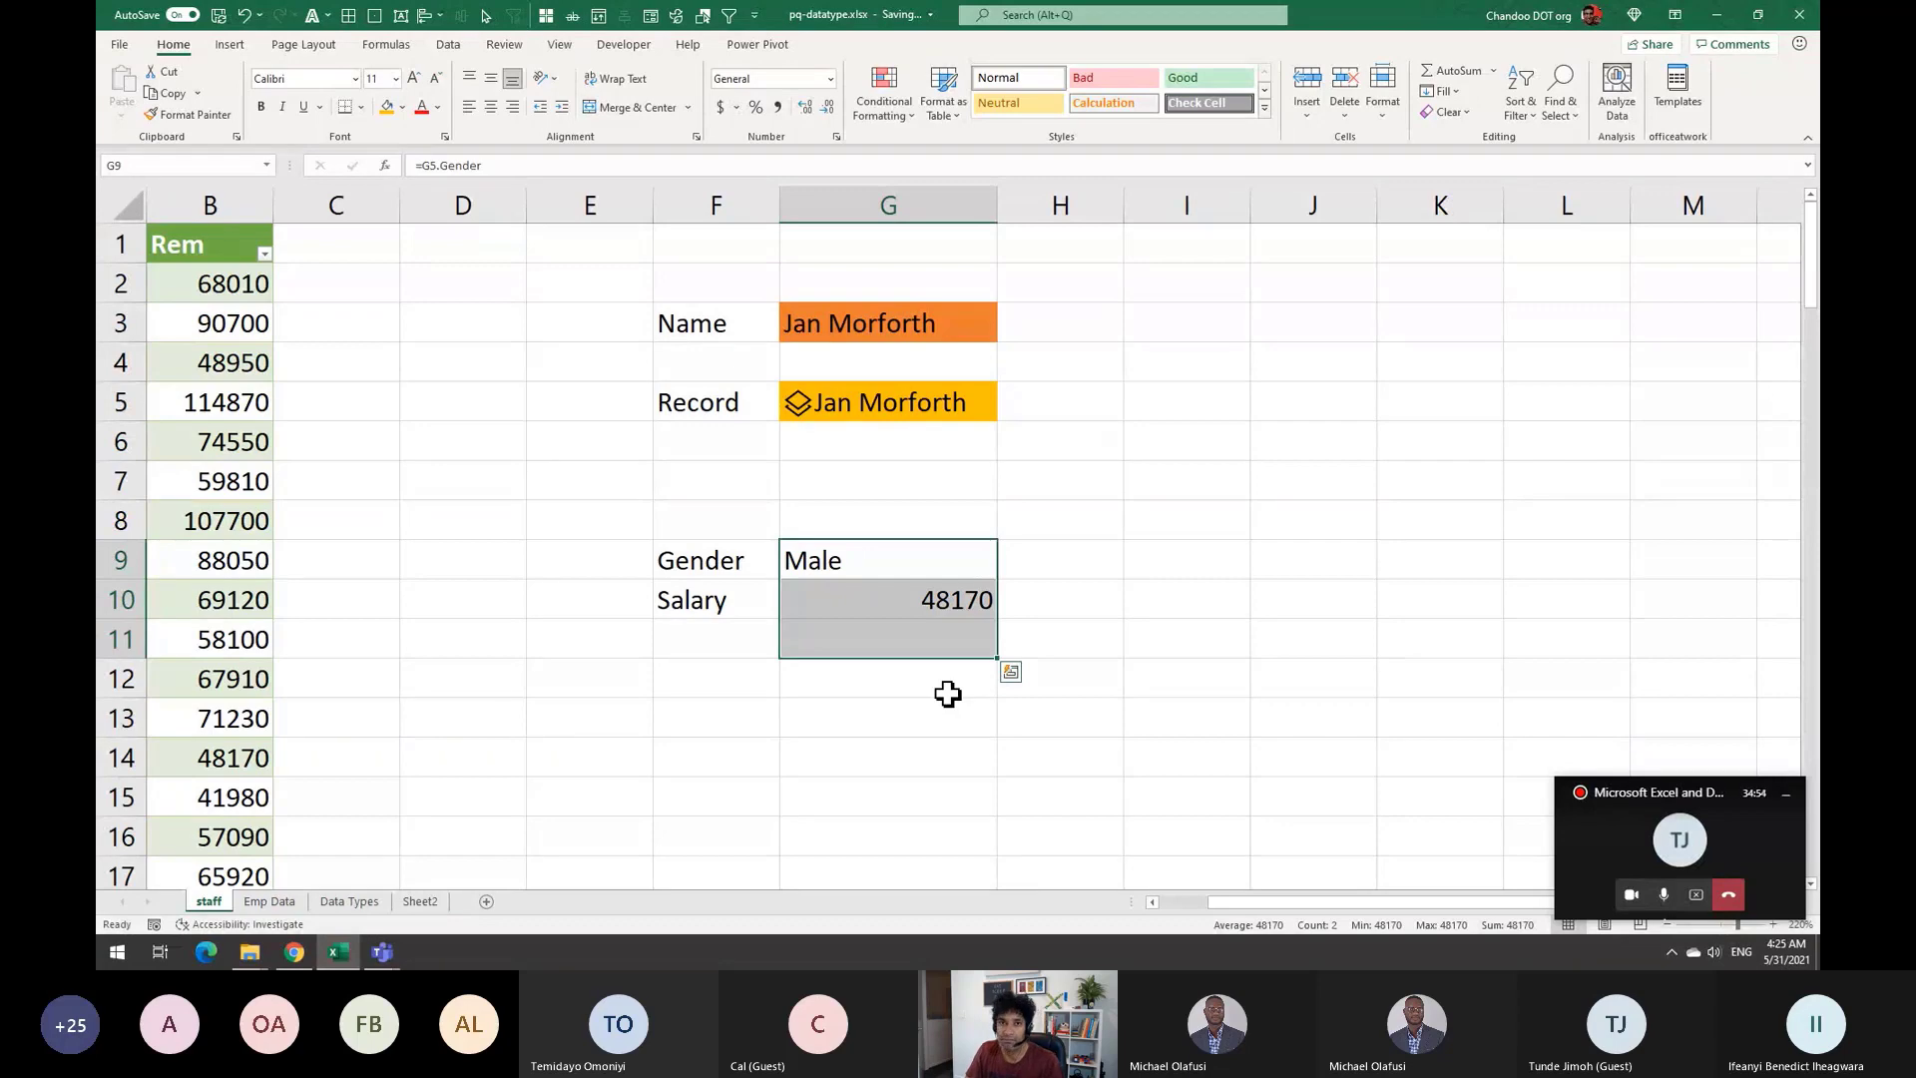
left_click(834, 676)
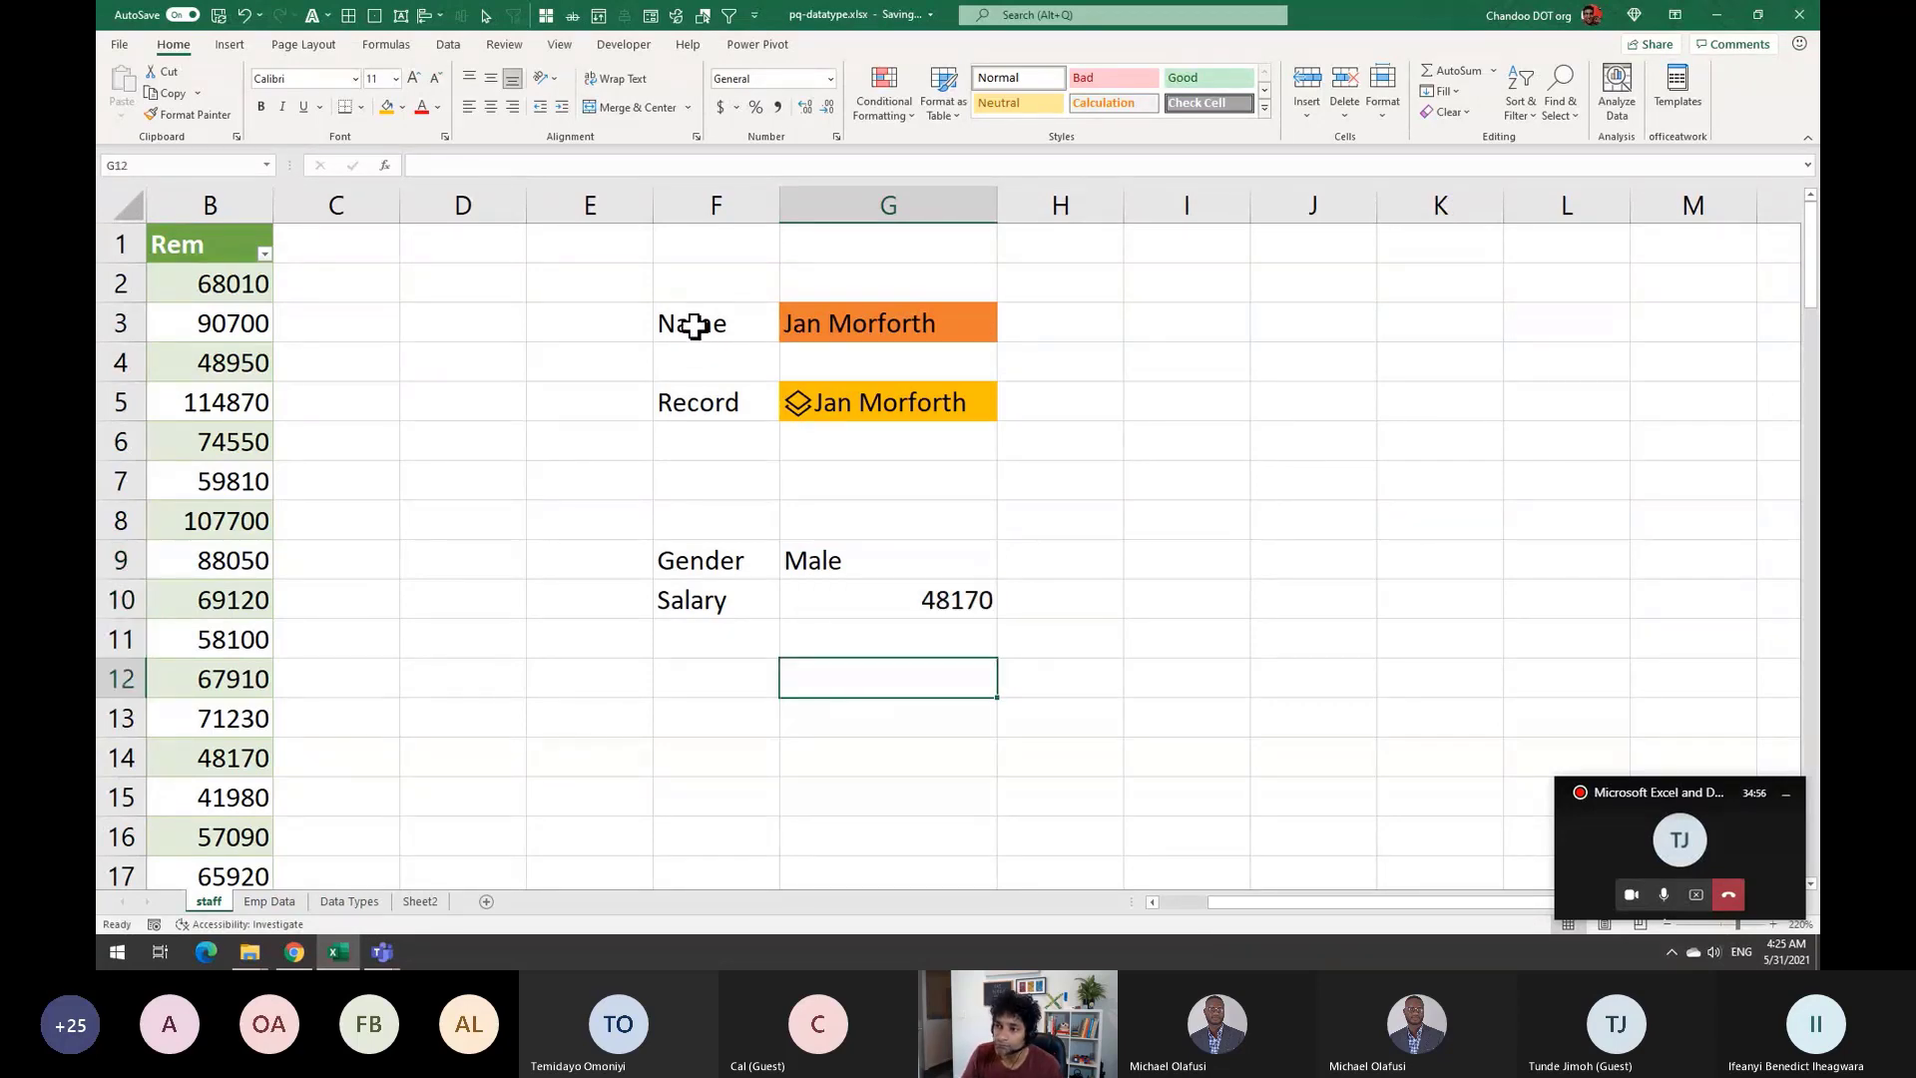
left_click(889, 328)
left_click_drag(1230, 903, 1174, 910)
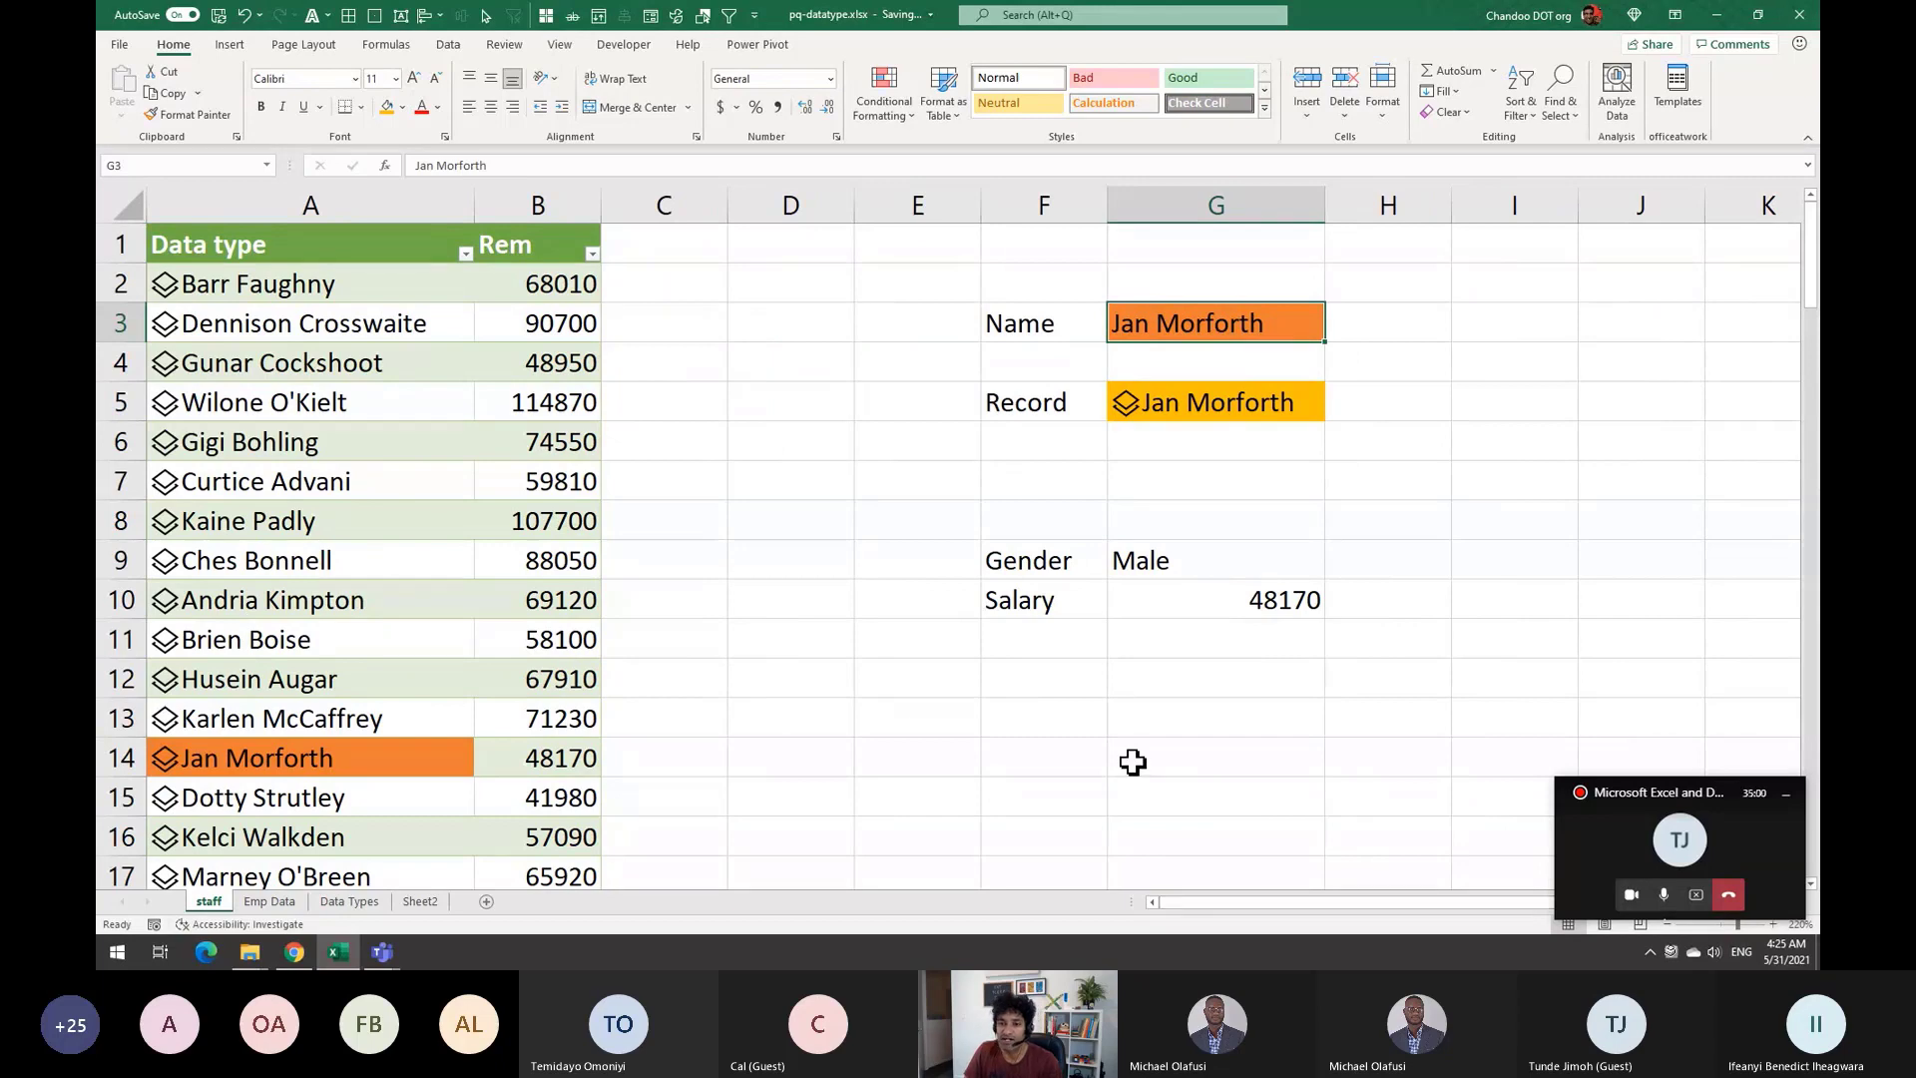
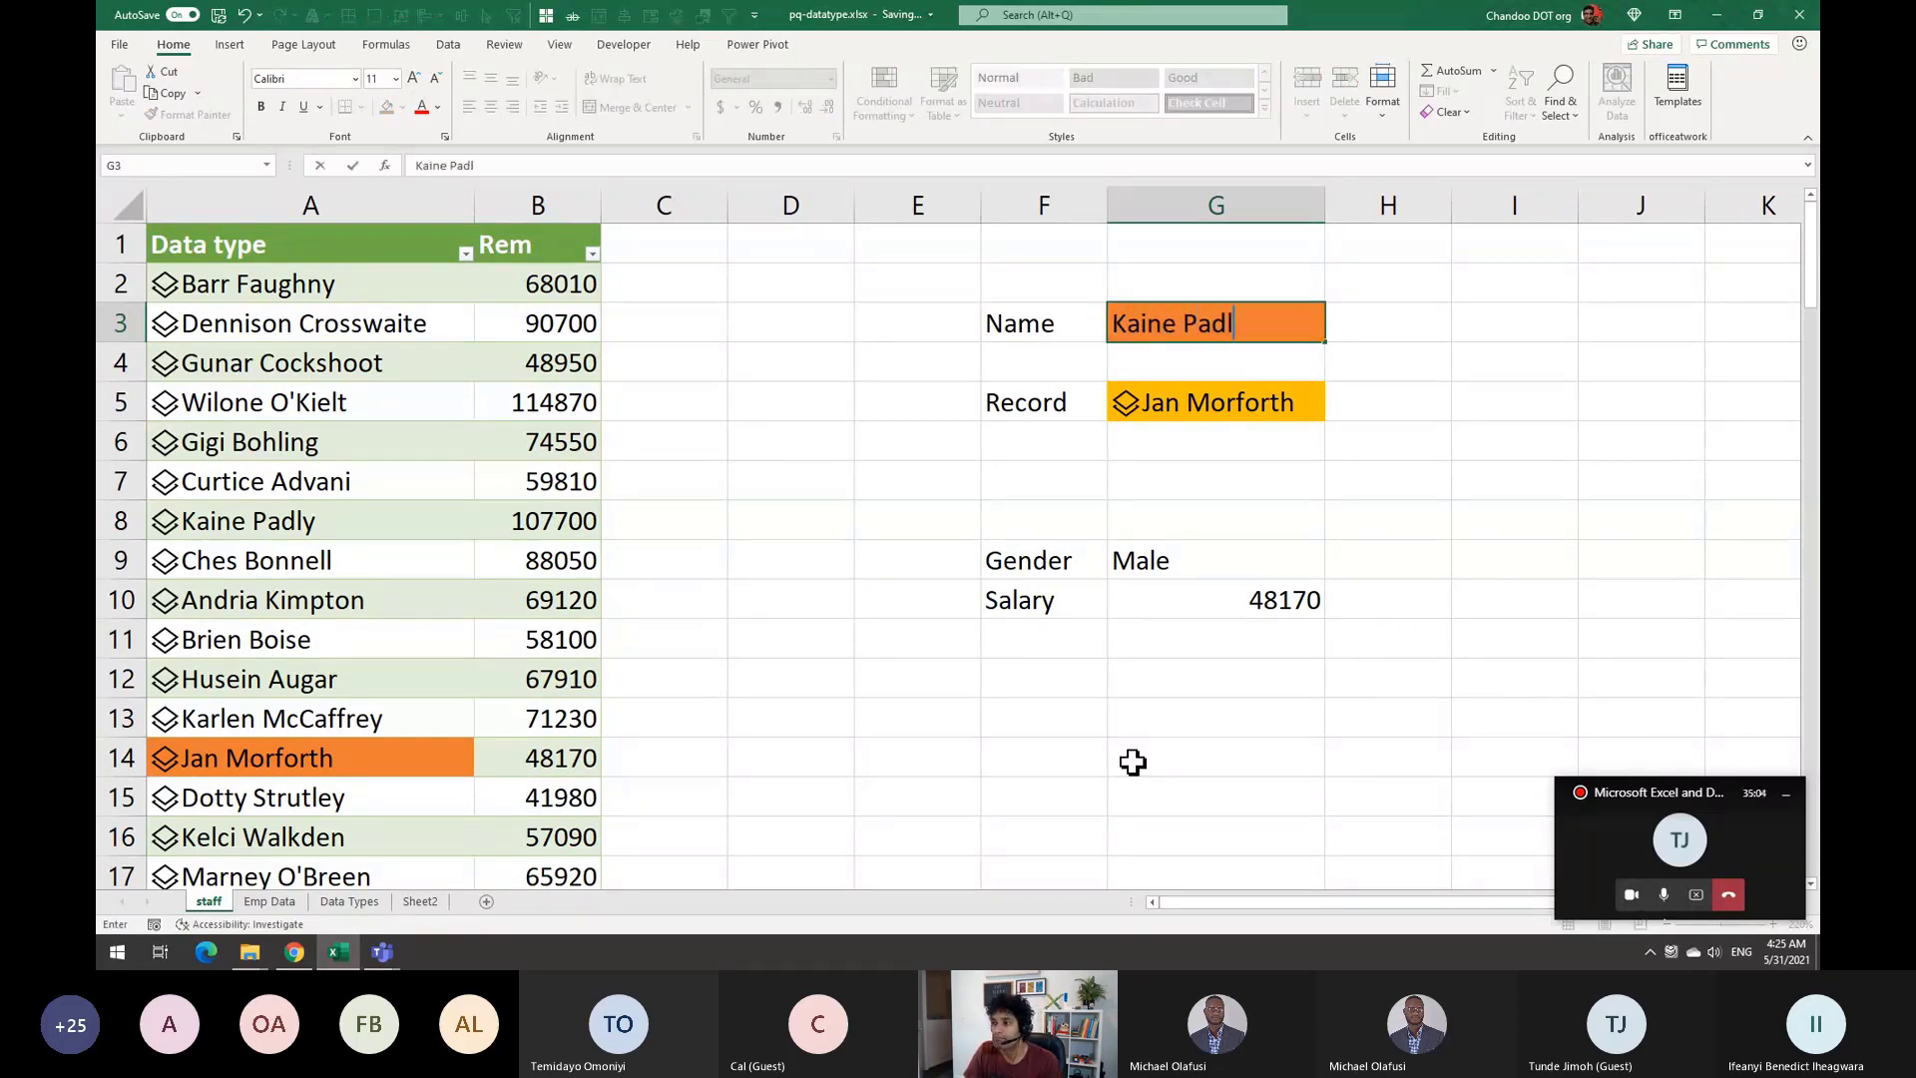
key("Return")
left_click_drag(1231, 577, 1242, 599)
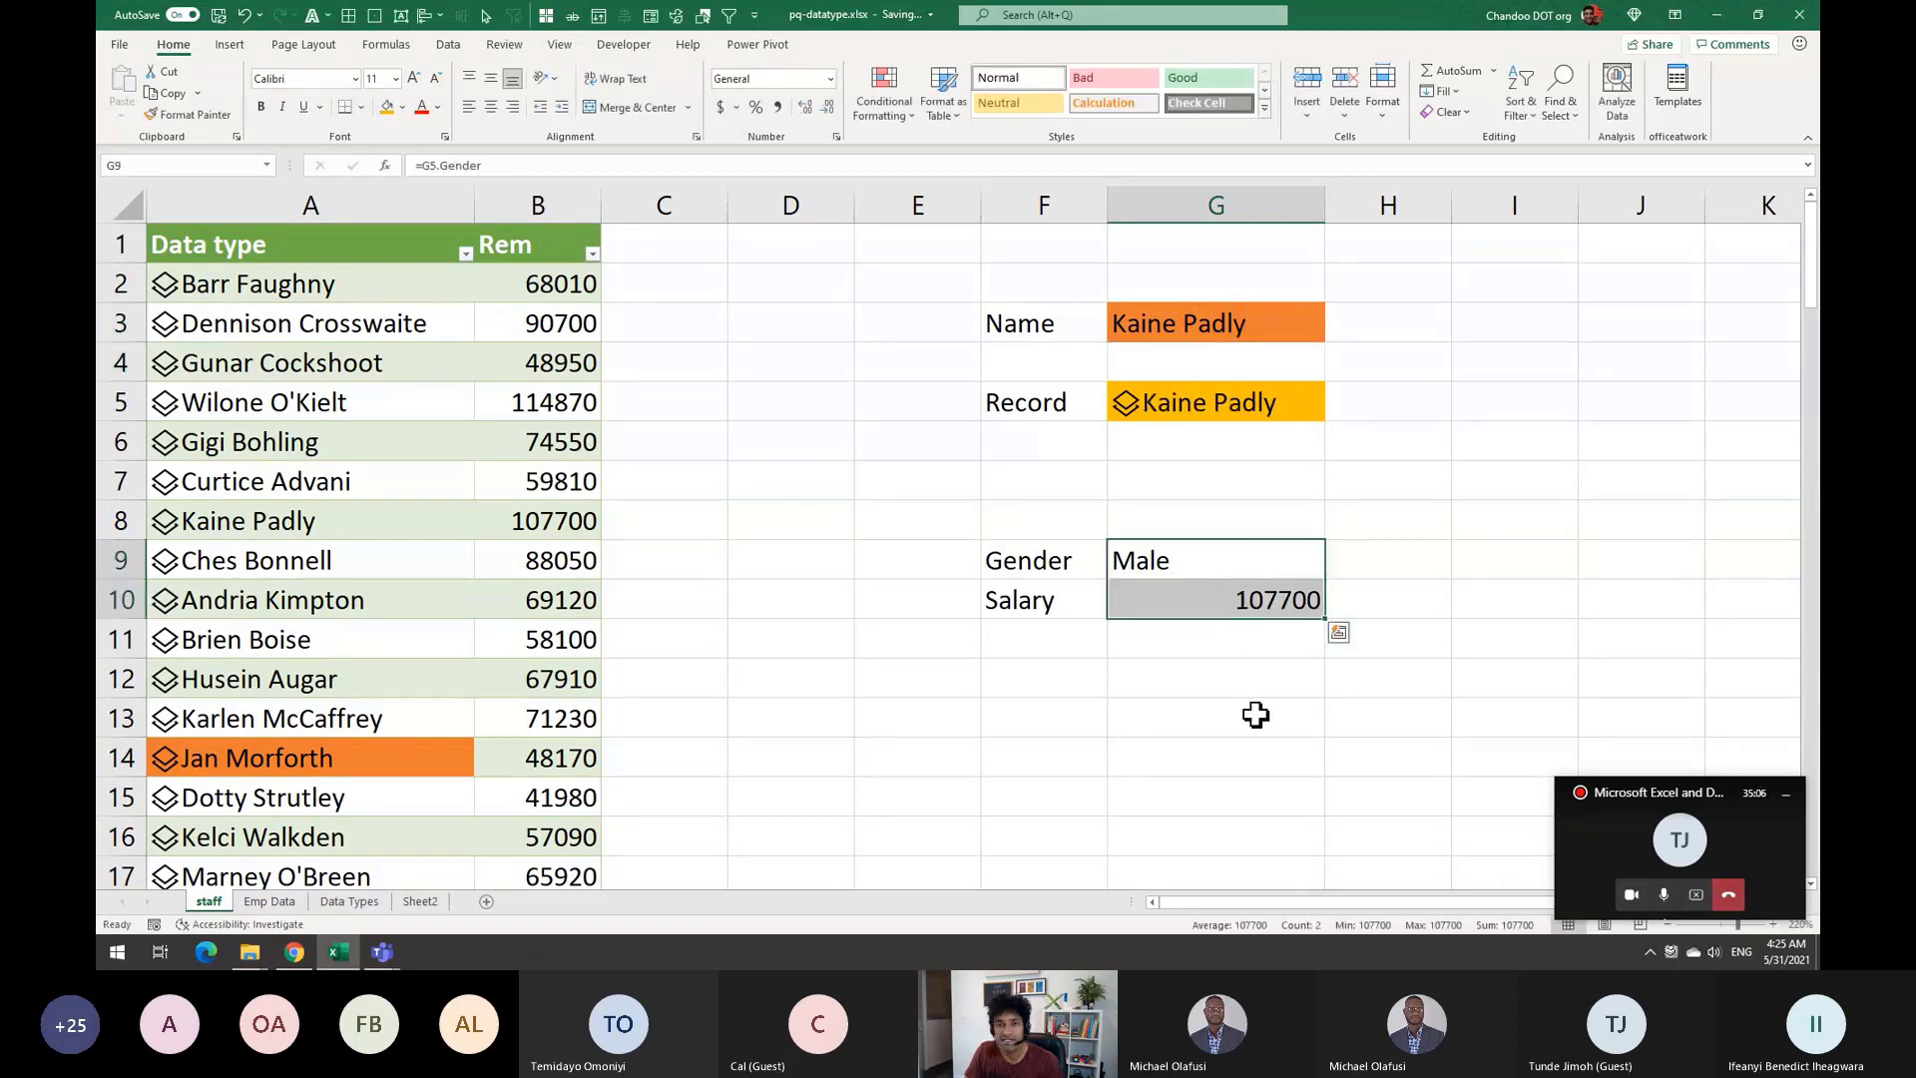
left_click(1266, 413)
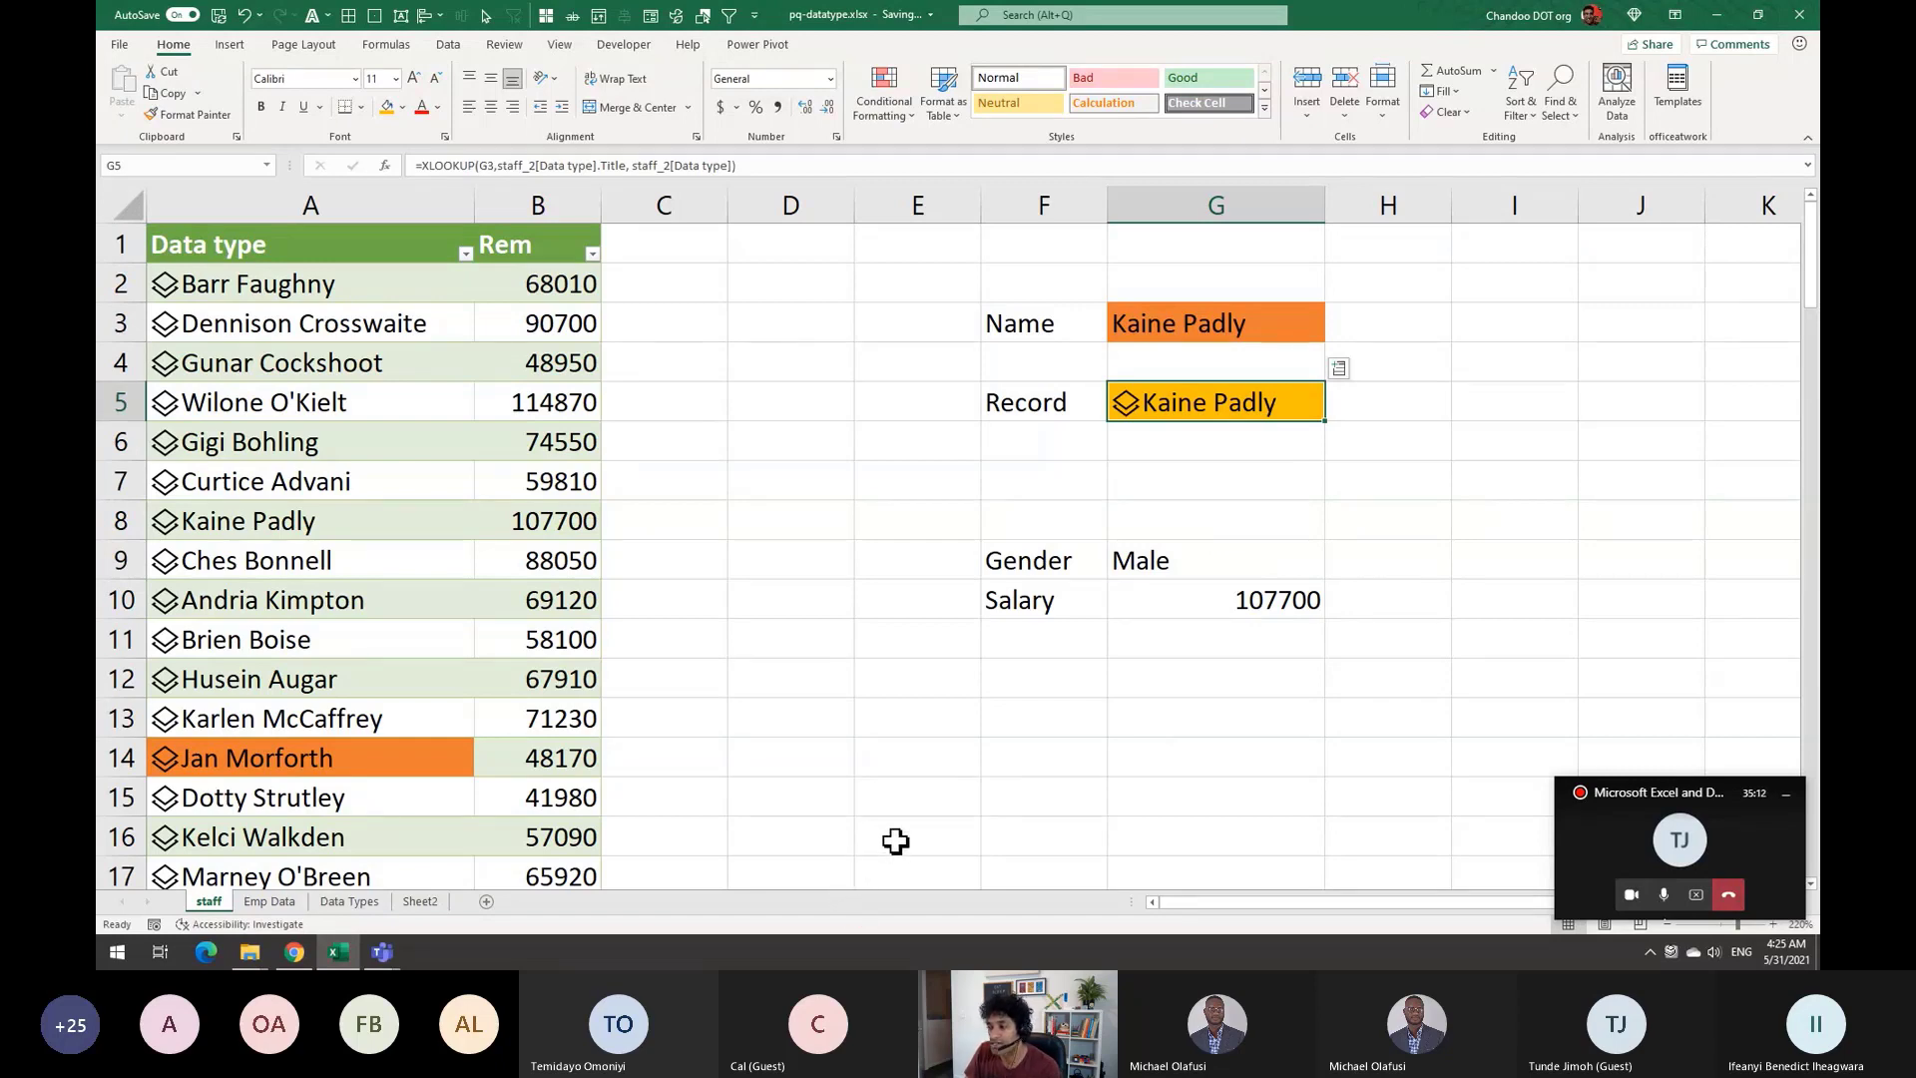
right_click(895, 841)
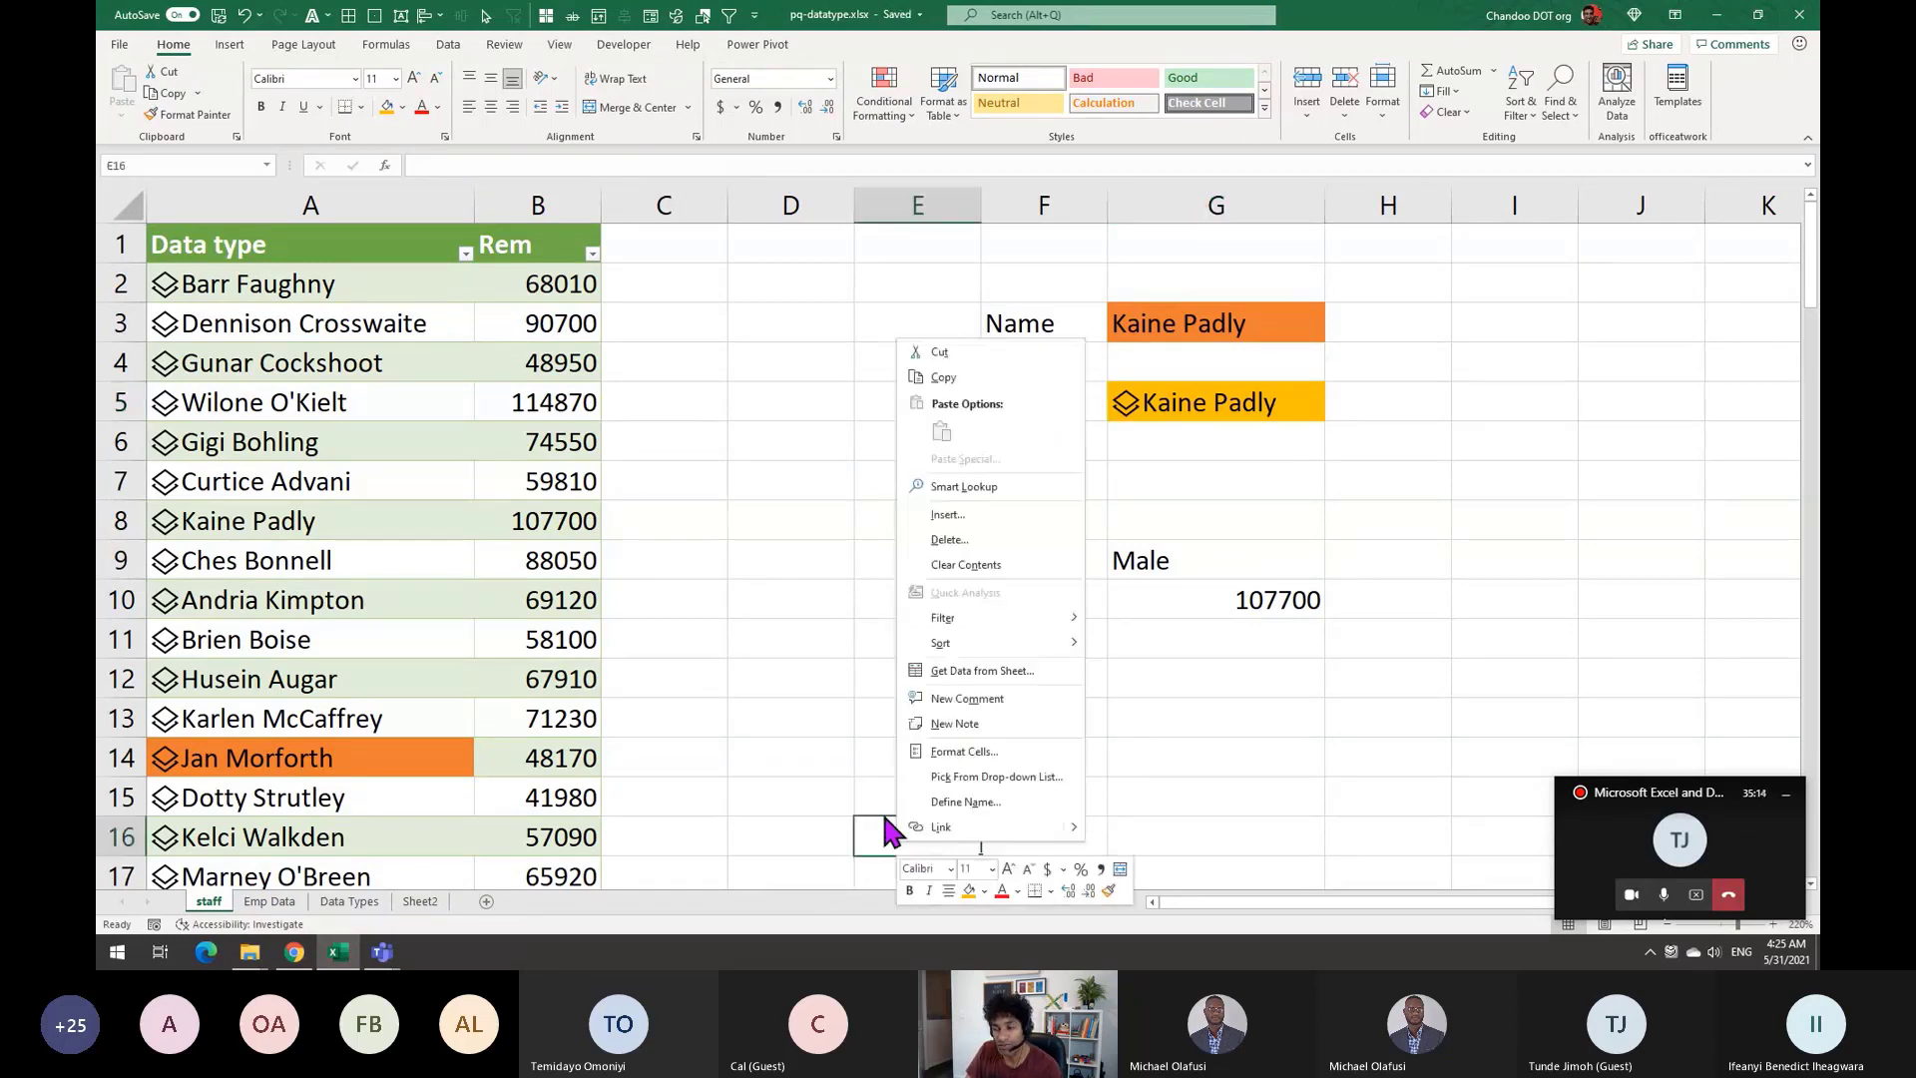
key("Escape")
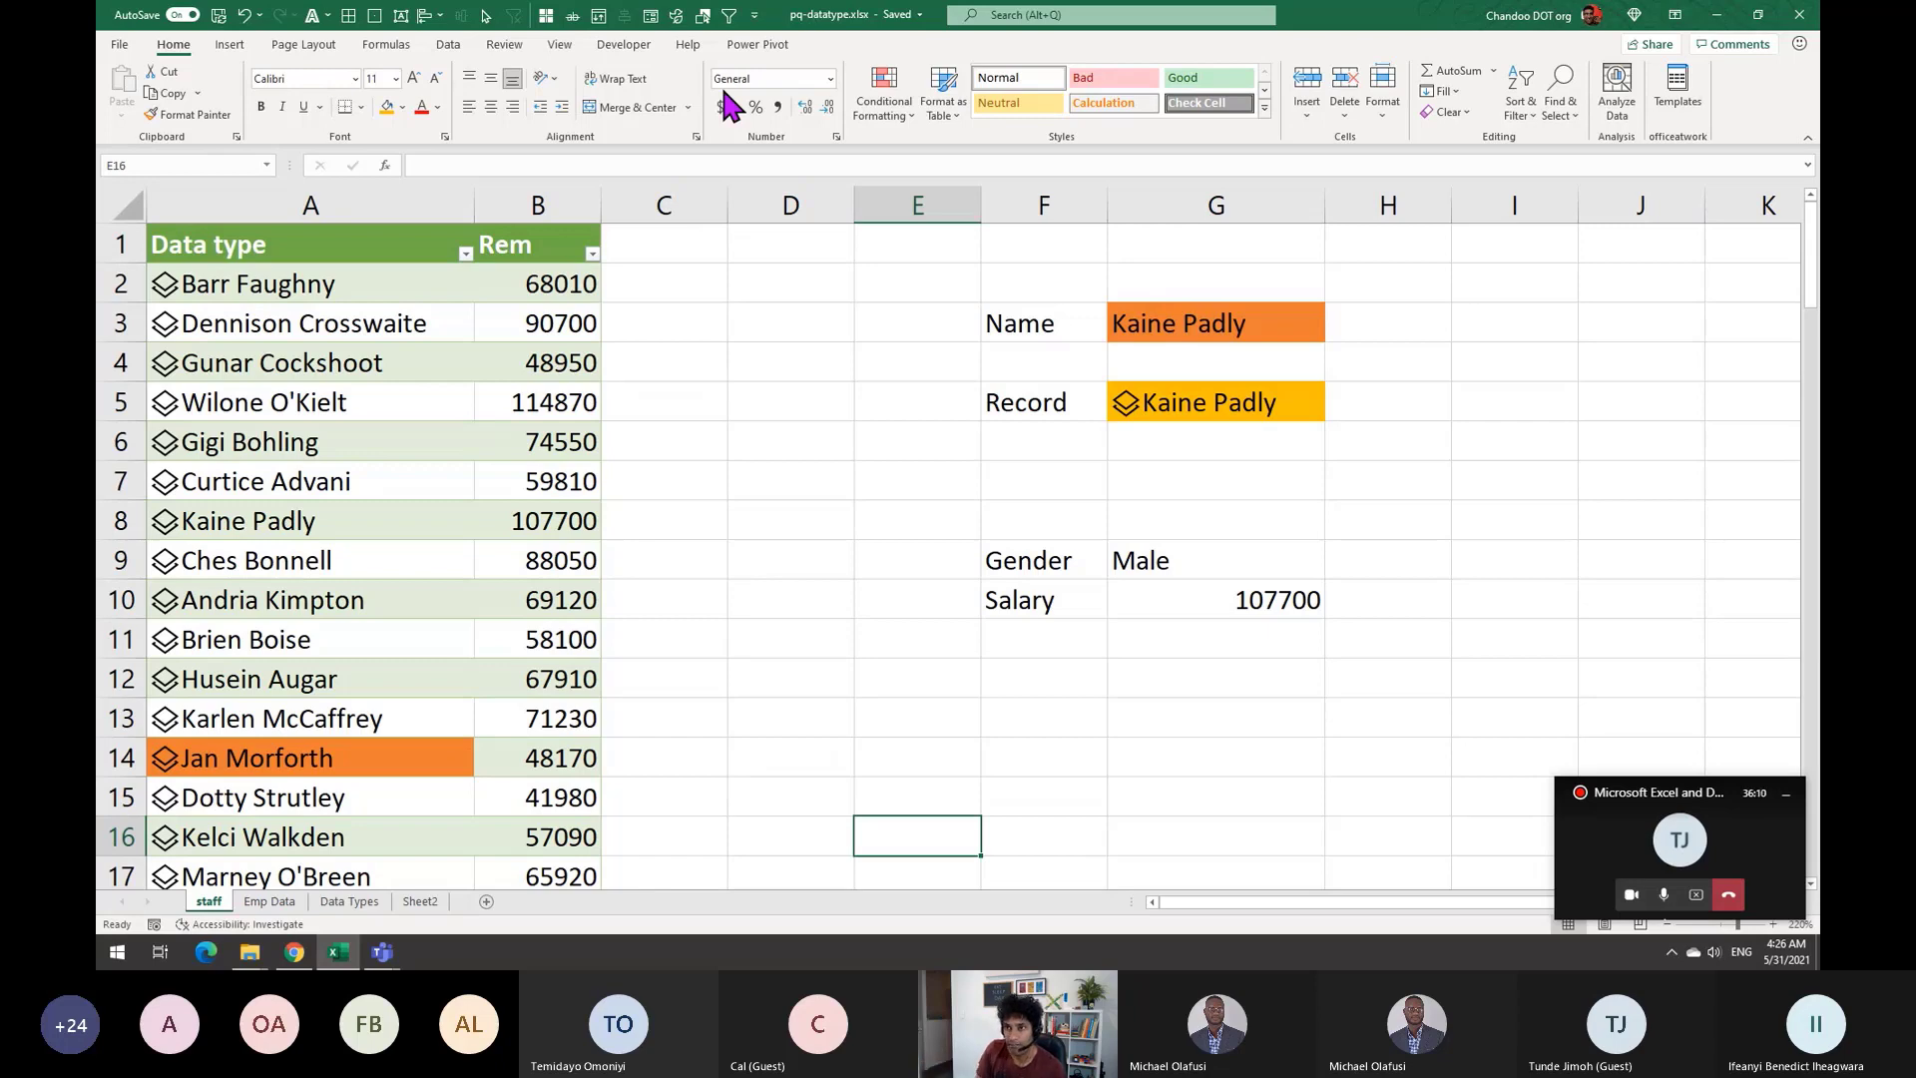
Browse the Data tab's Data Types gallery, then switch to Sheet2
left_click(447, 44)
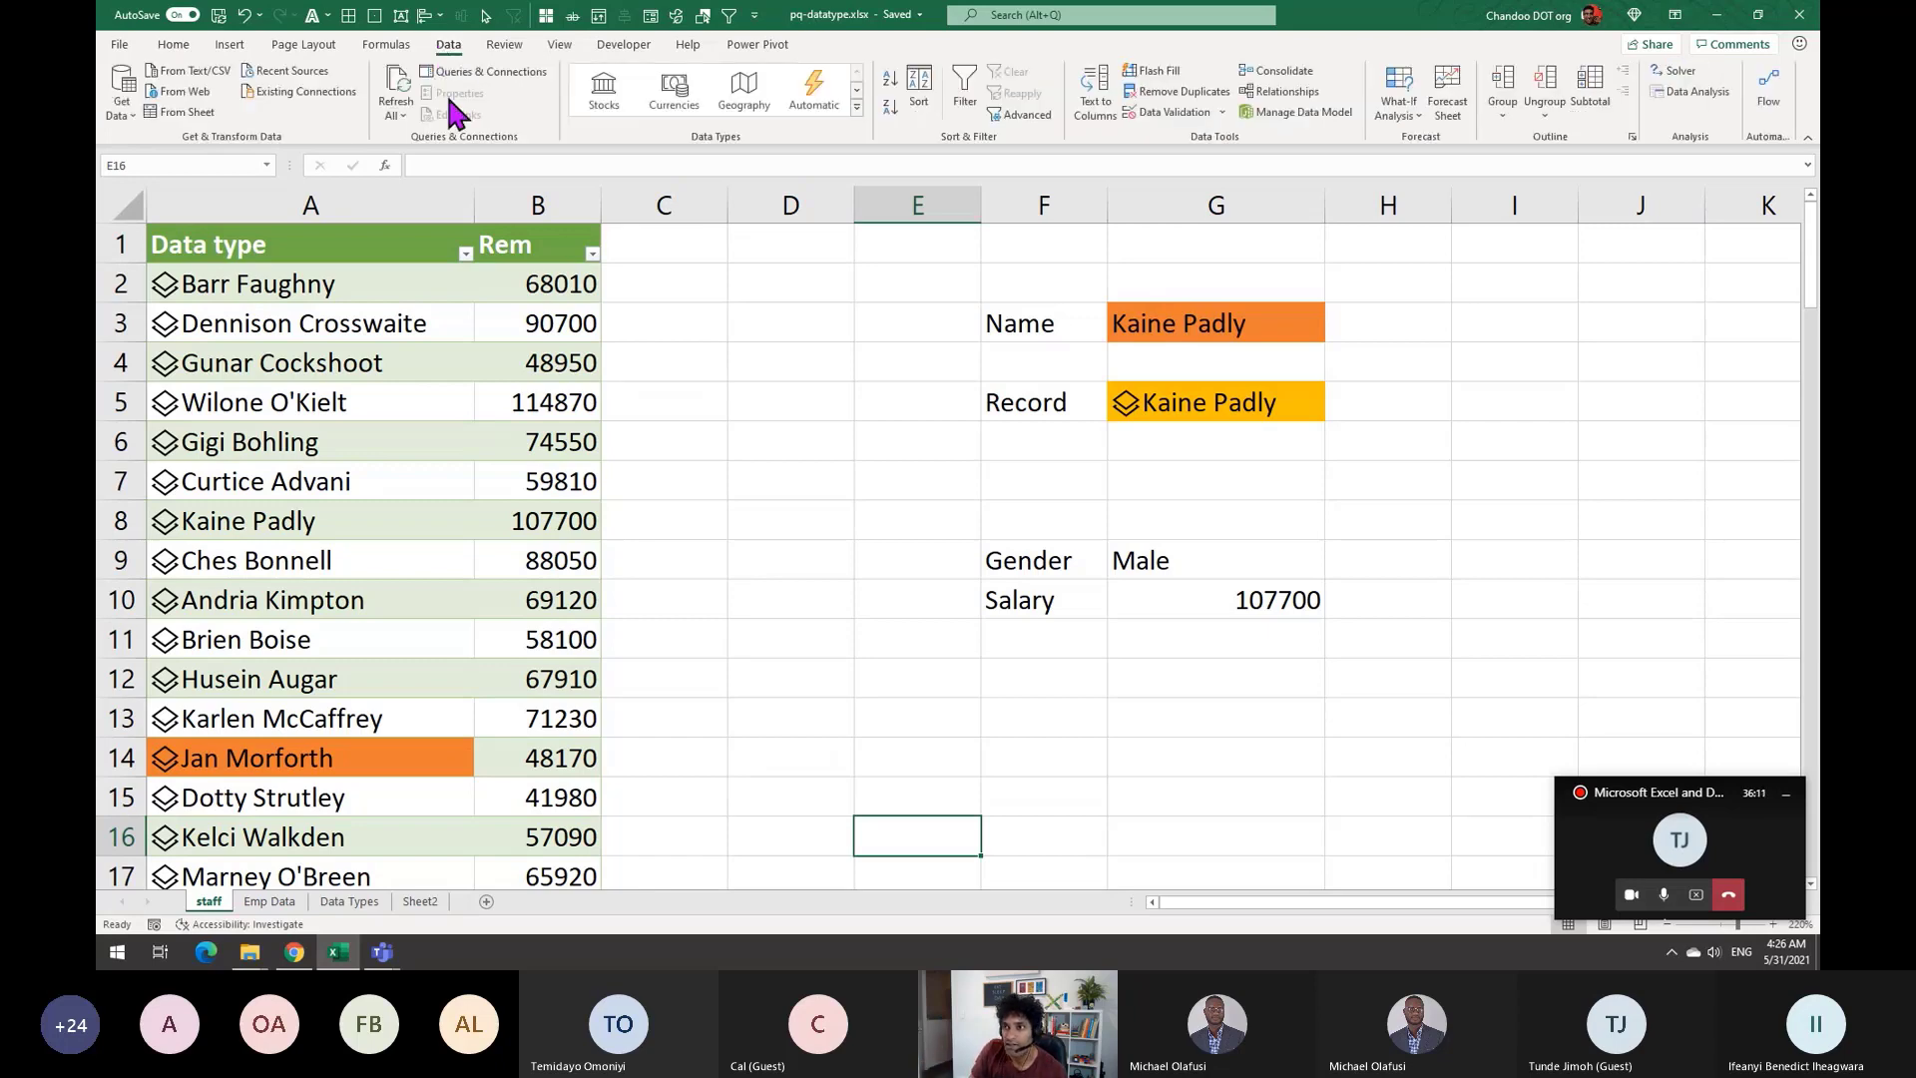
left_click(856, 105)
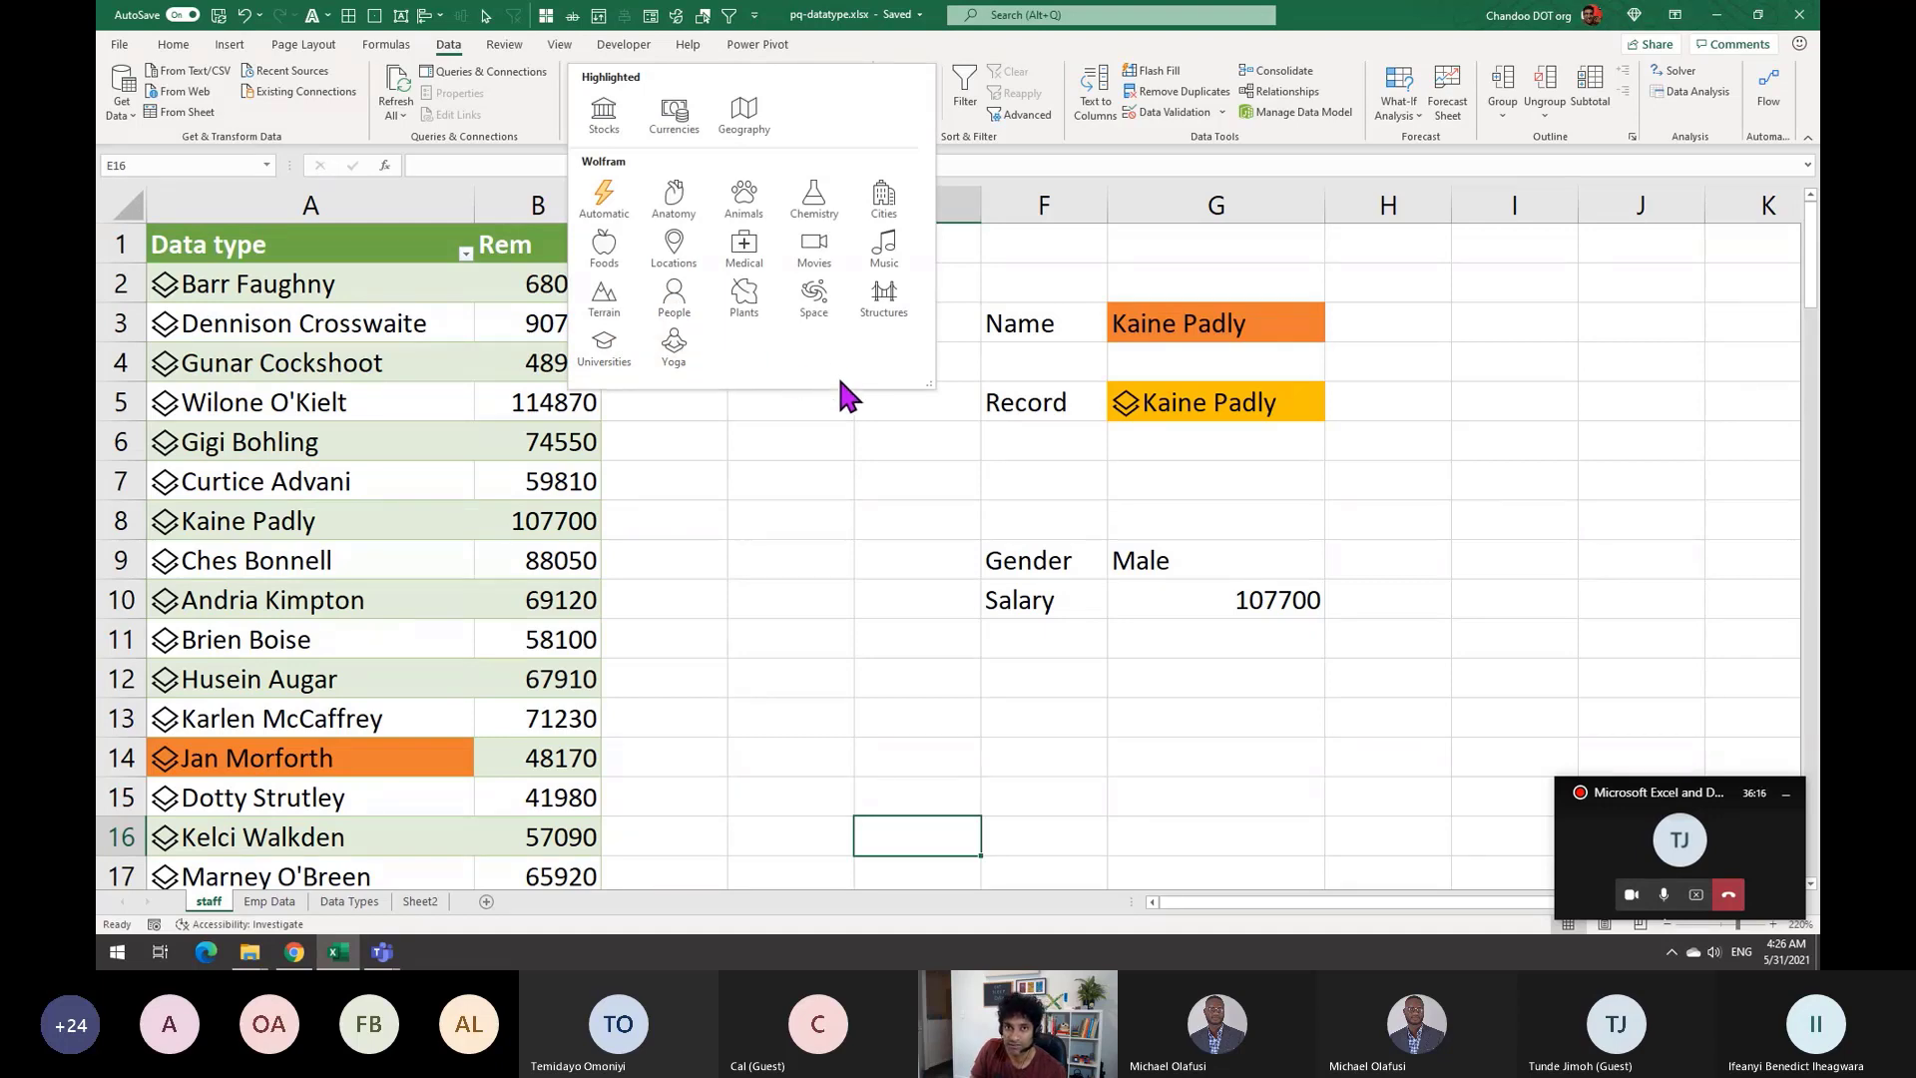
left_click(838, 743)
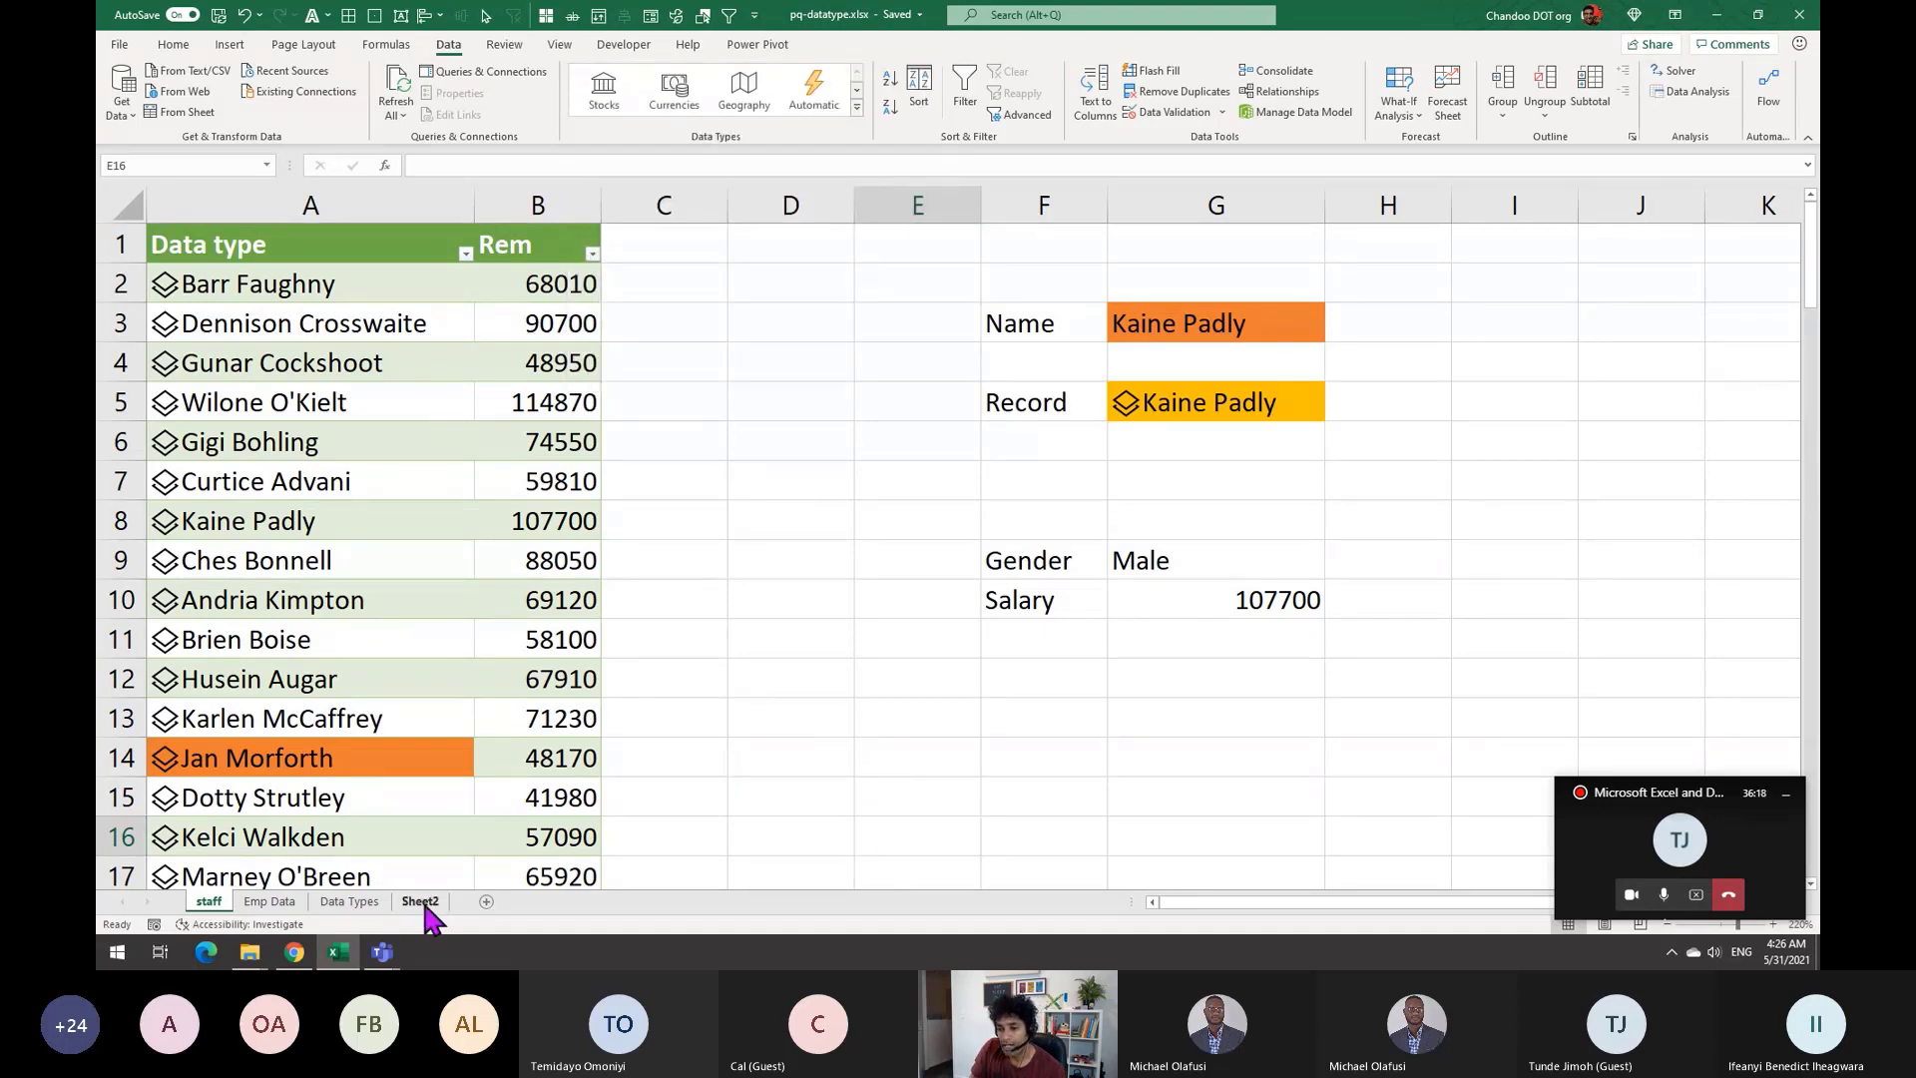
left_click(420, 901)
Enter Name1, Name2 and Name2 into B5:B7 and select them
left_click(329, 375)
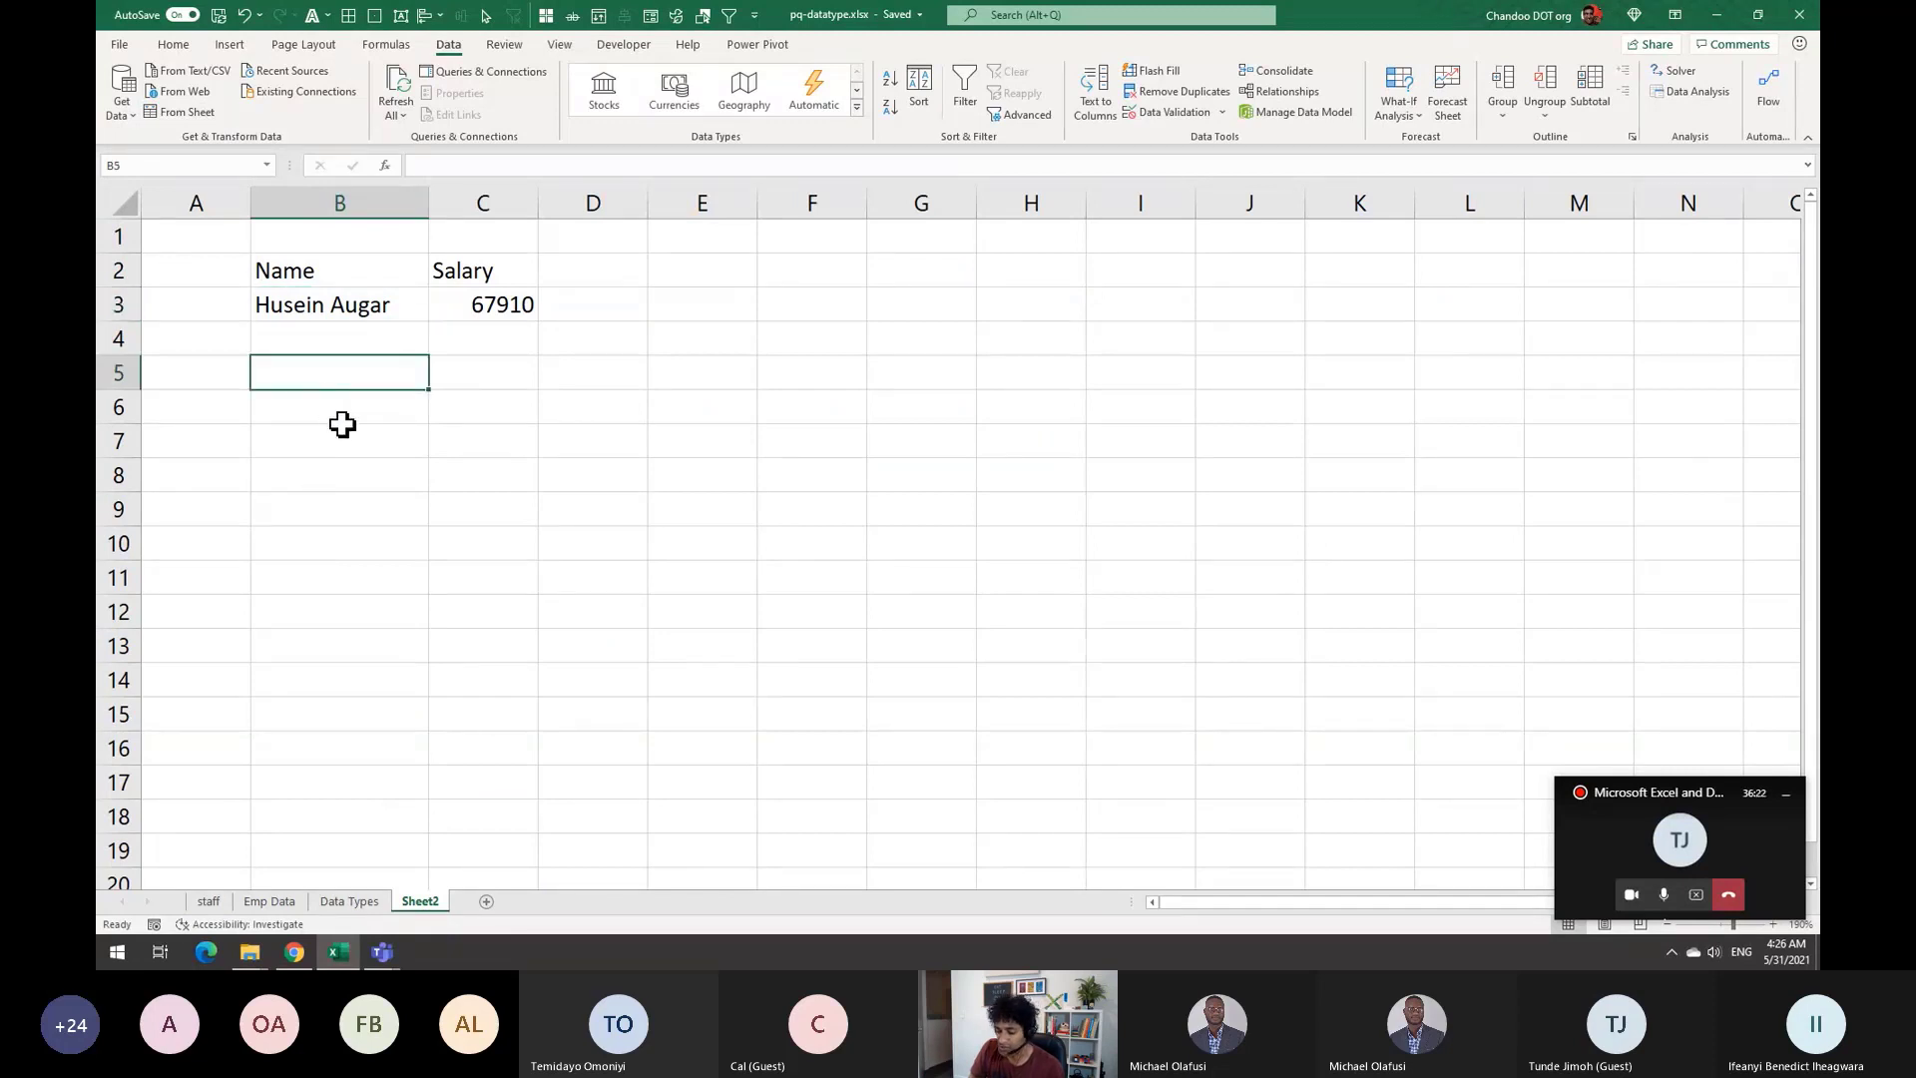
type("Name1")
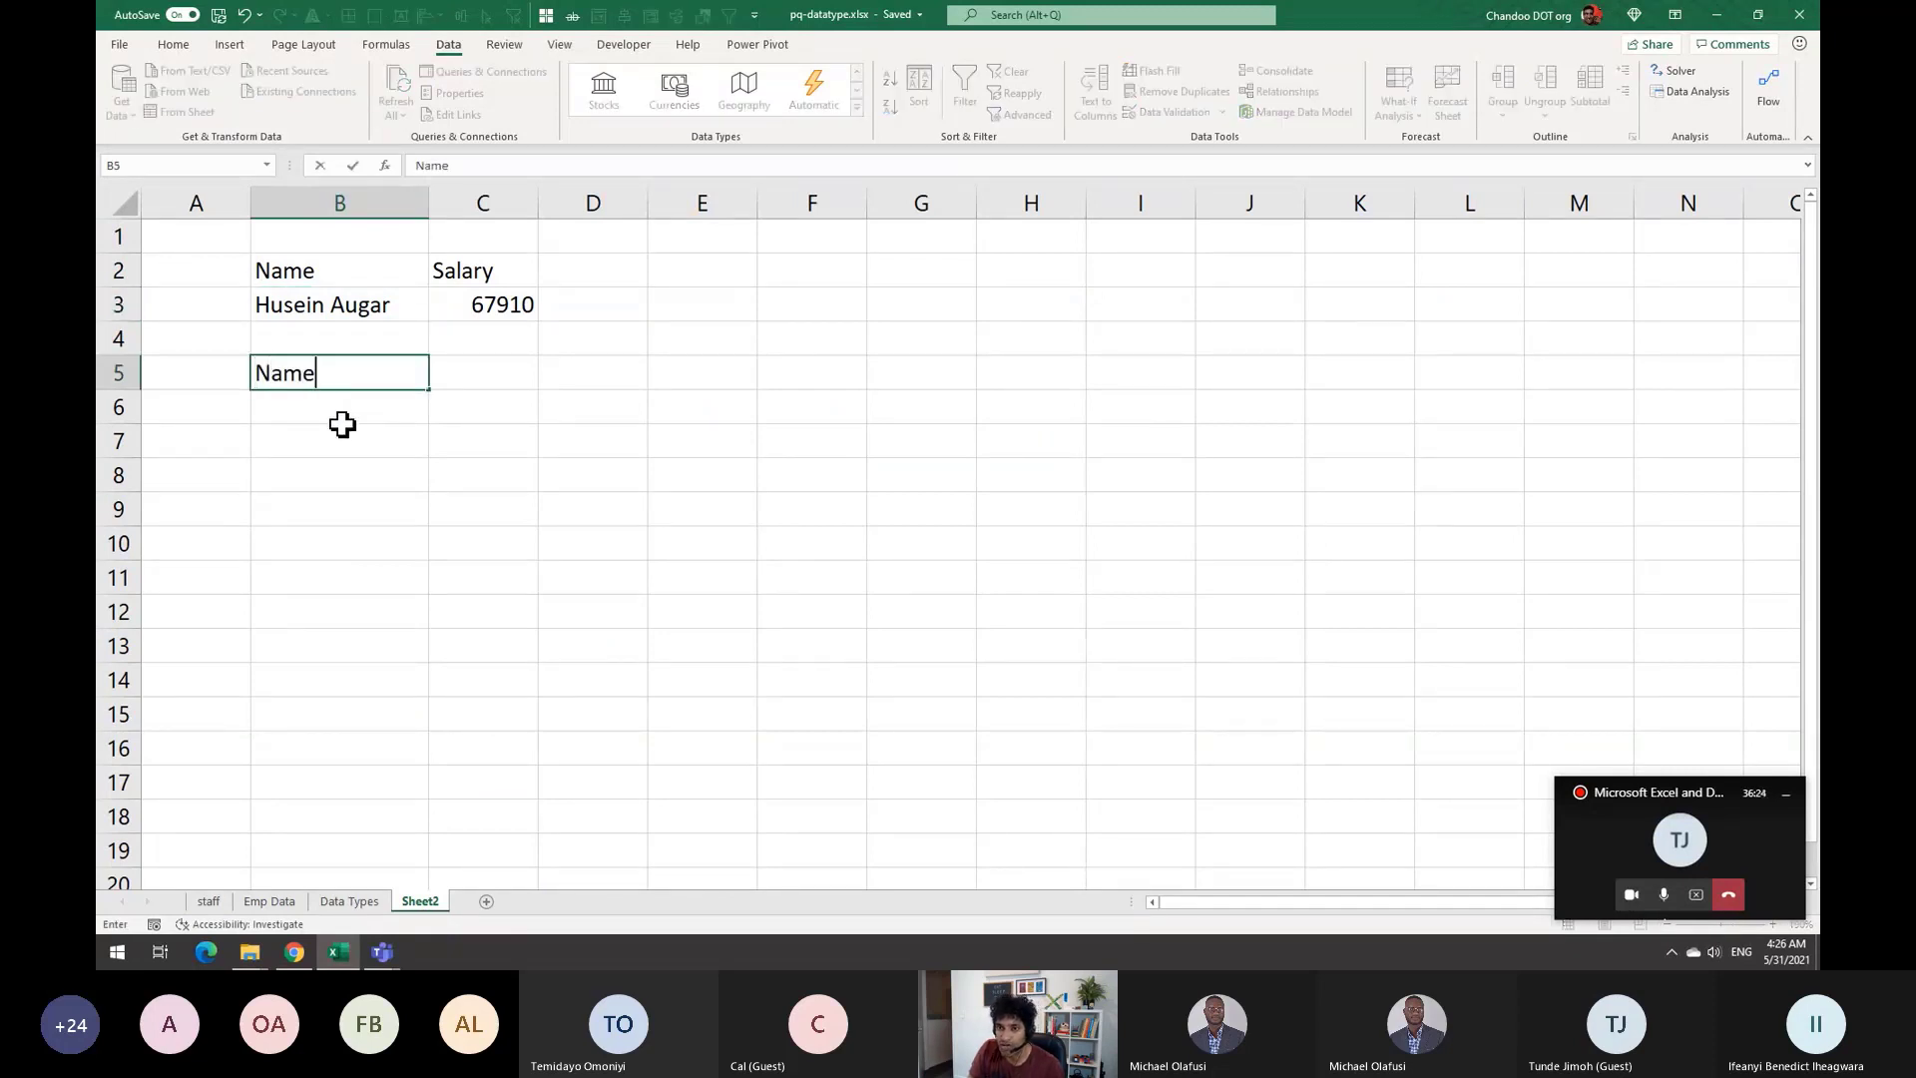
key("Return")
type("Name2")
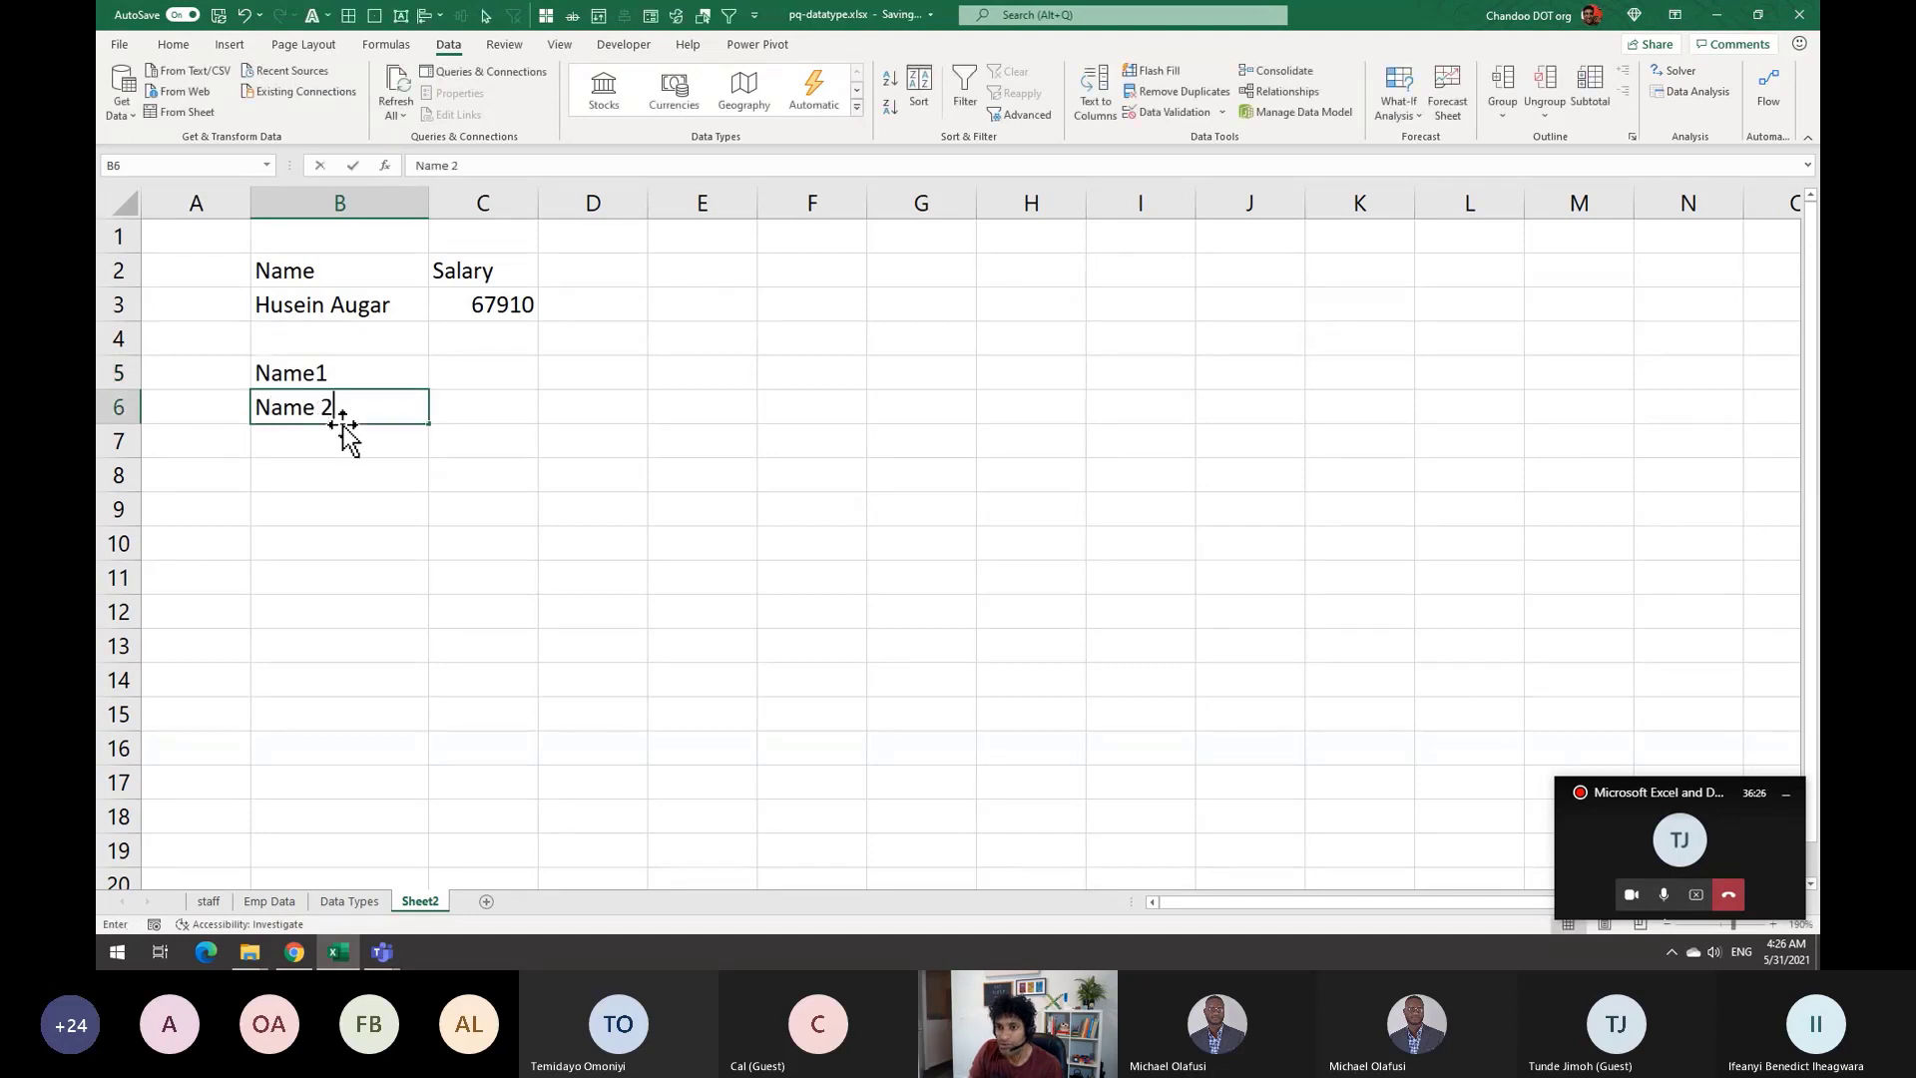
key("Return")
type("Name2")
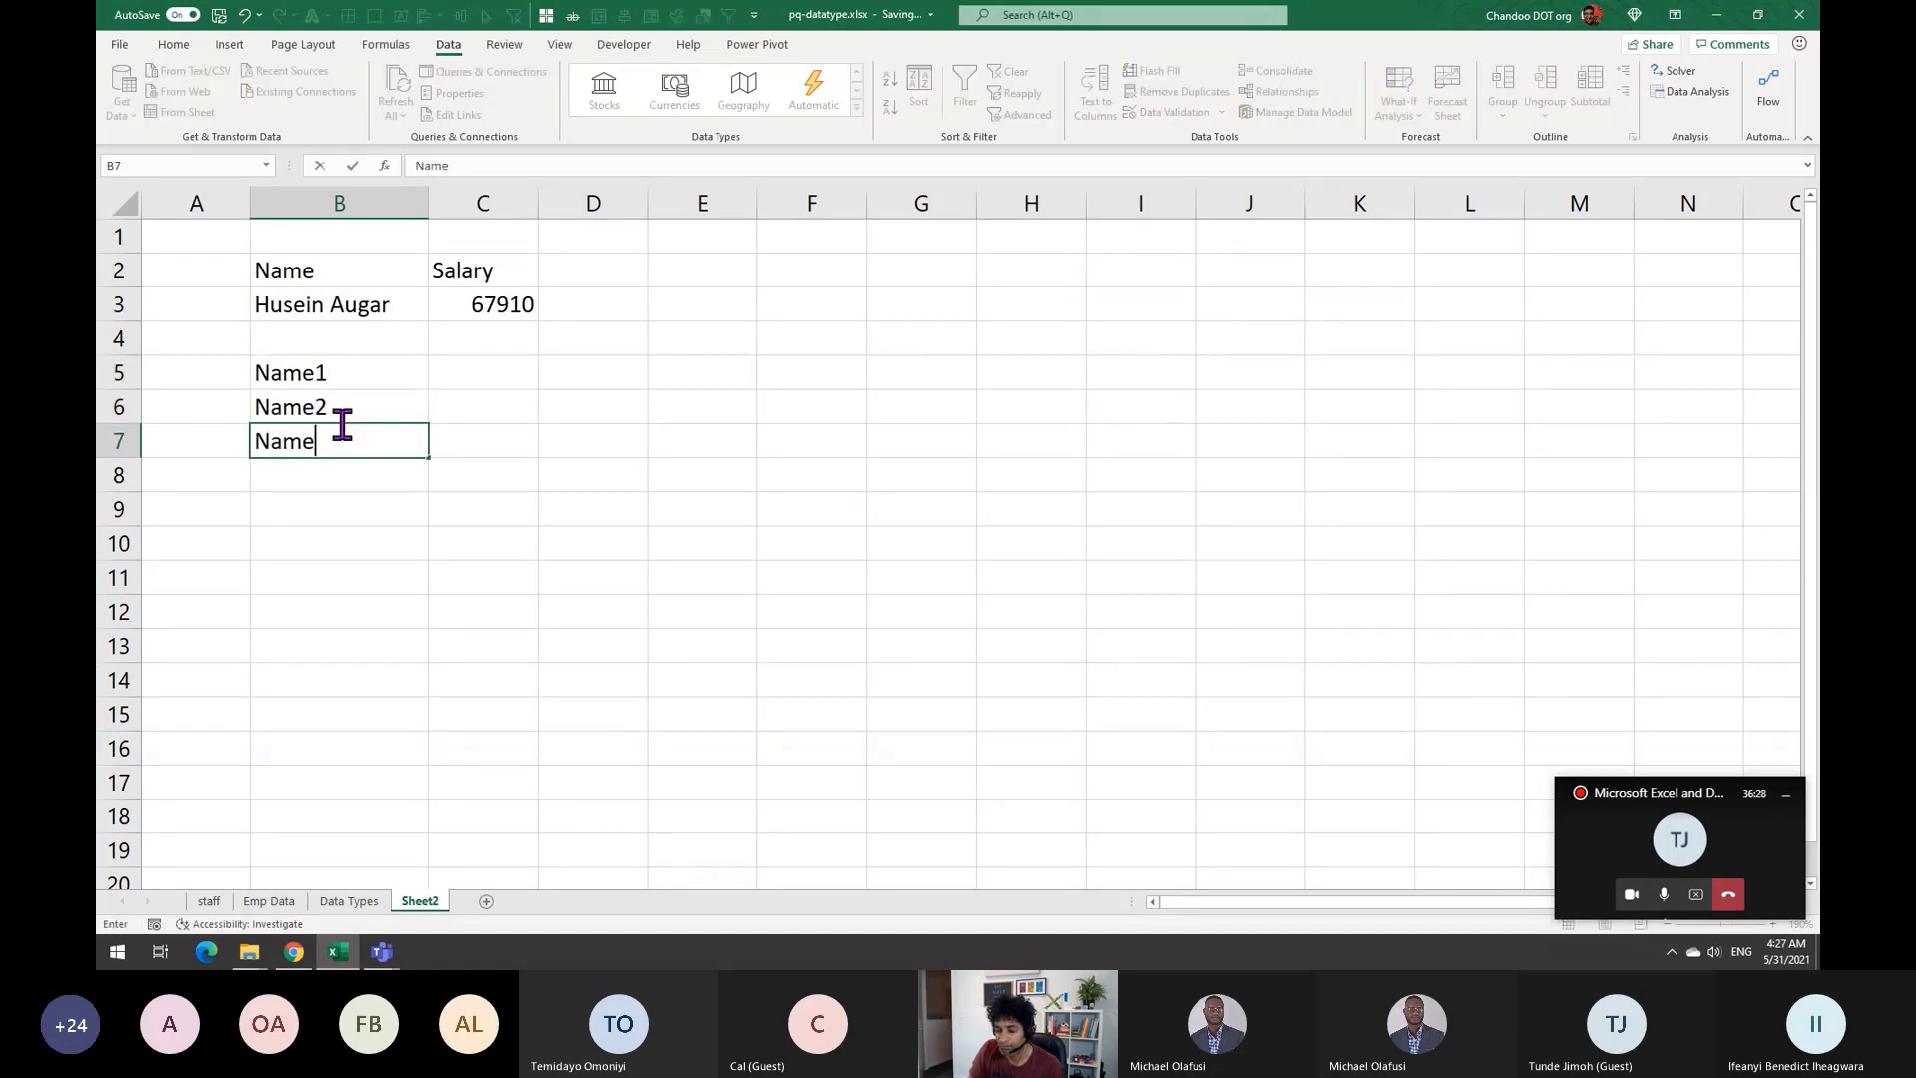
key("Return")
left_click_drag(345, 377, 355, 424)
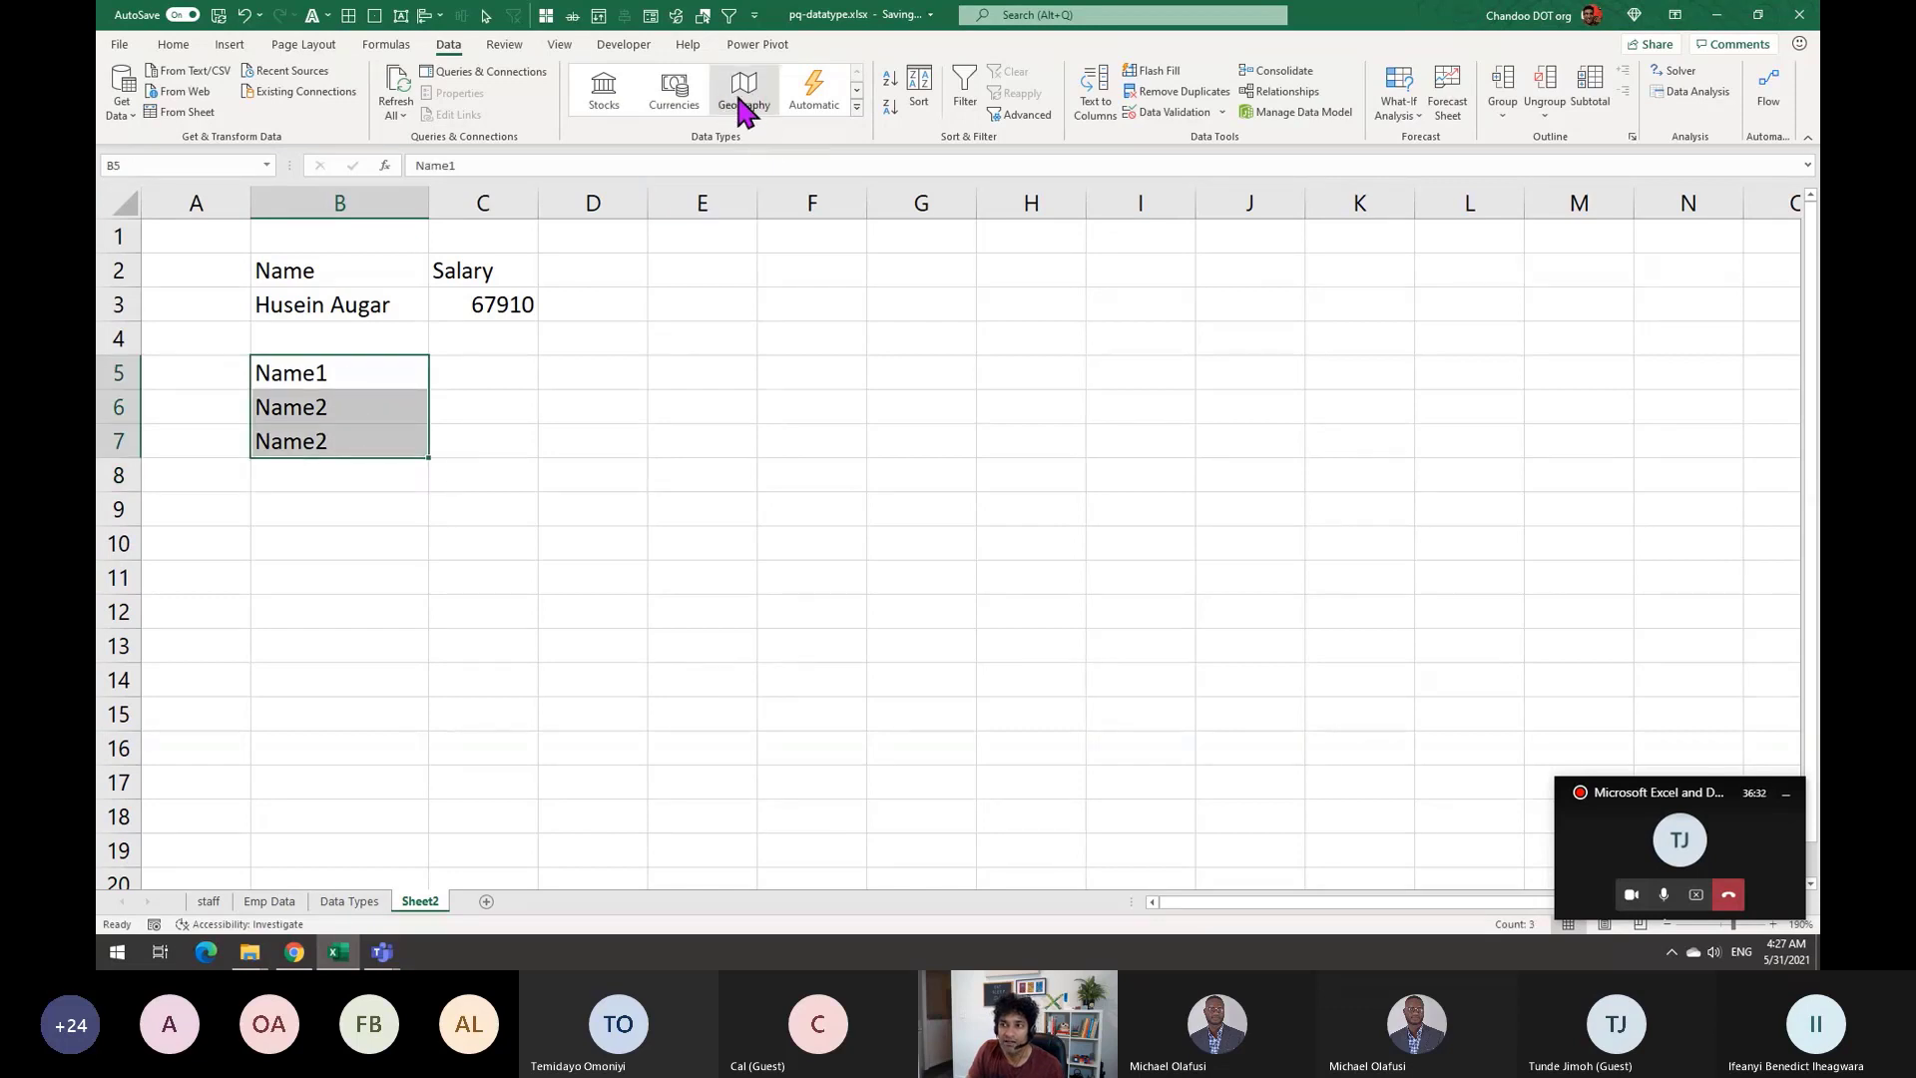
Reopen and close the Data Types gallery, then select B5
left_click(856, 107)
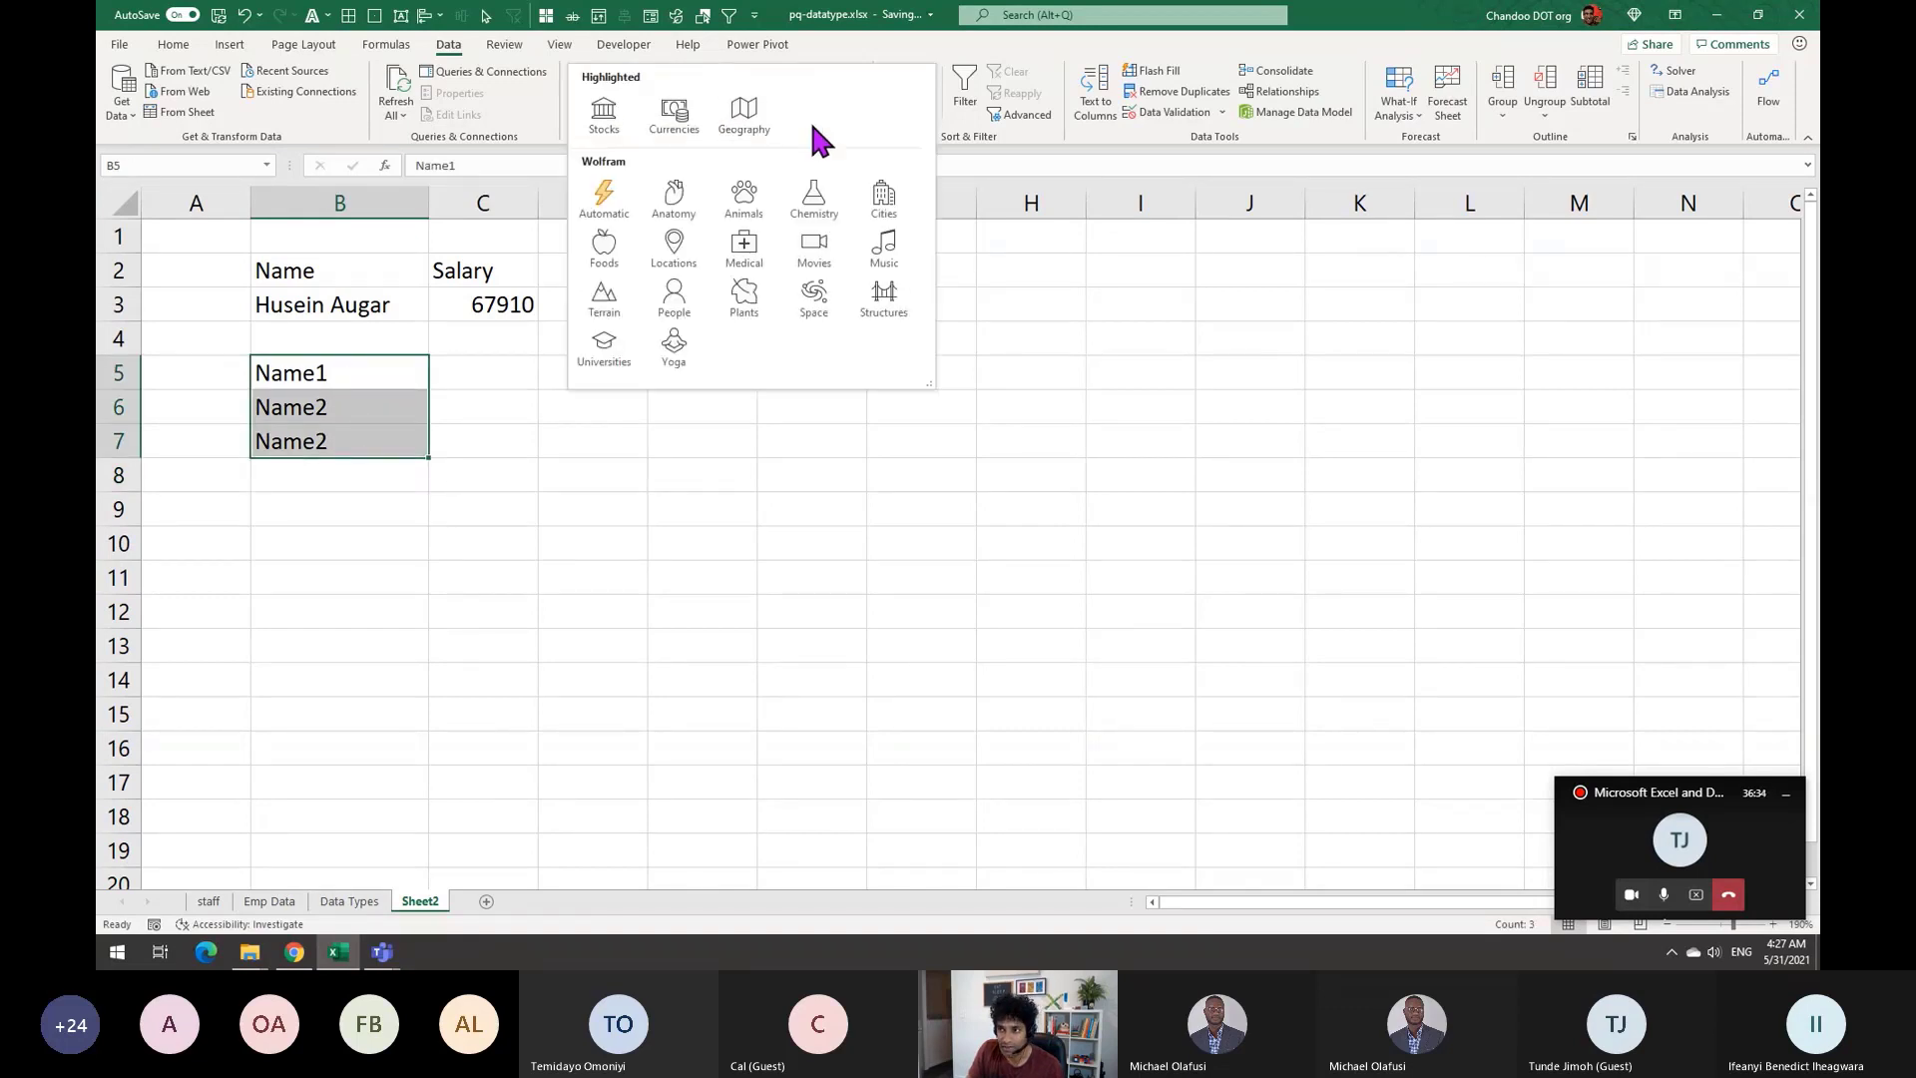
left_click(536, 487)
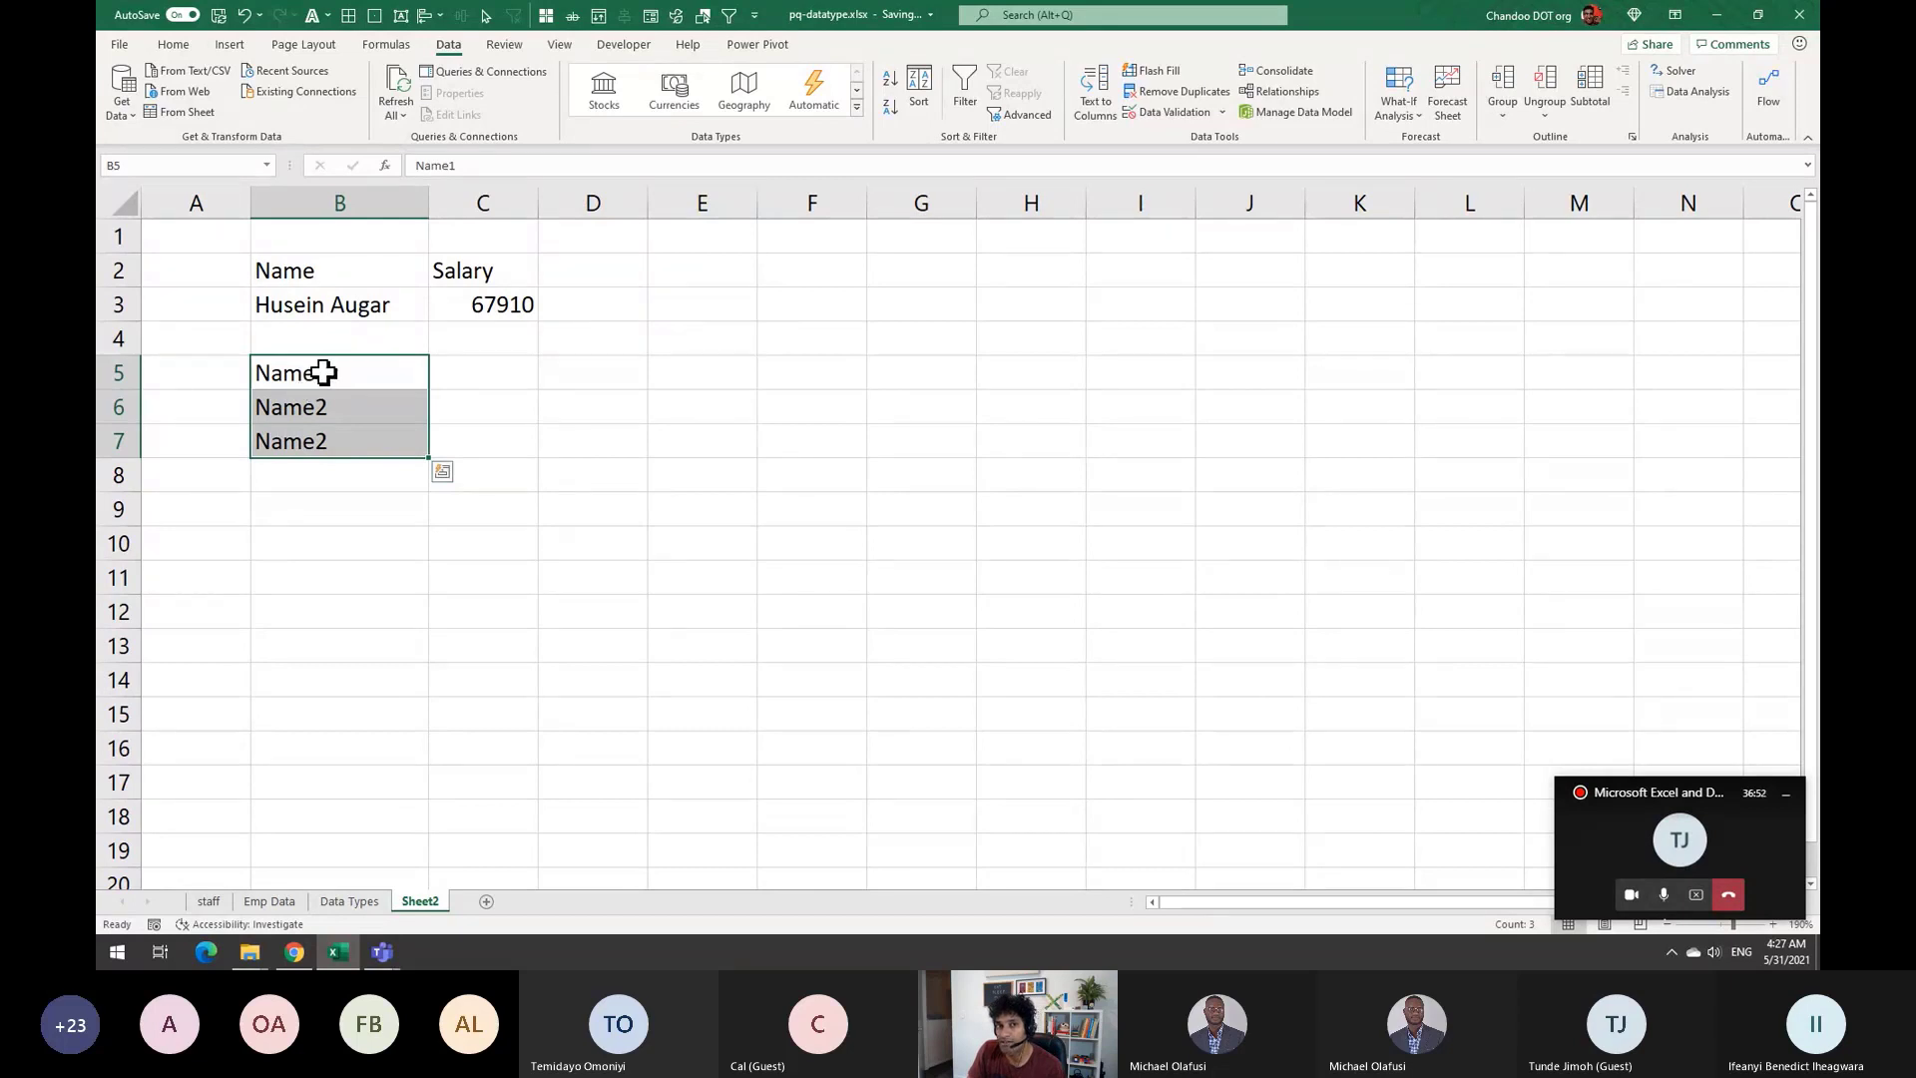
left_click(475, 372)
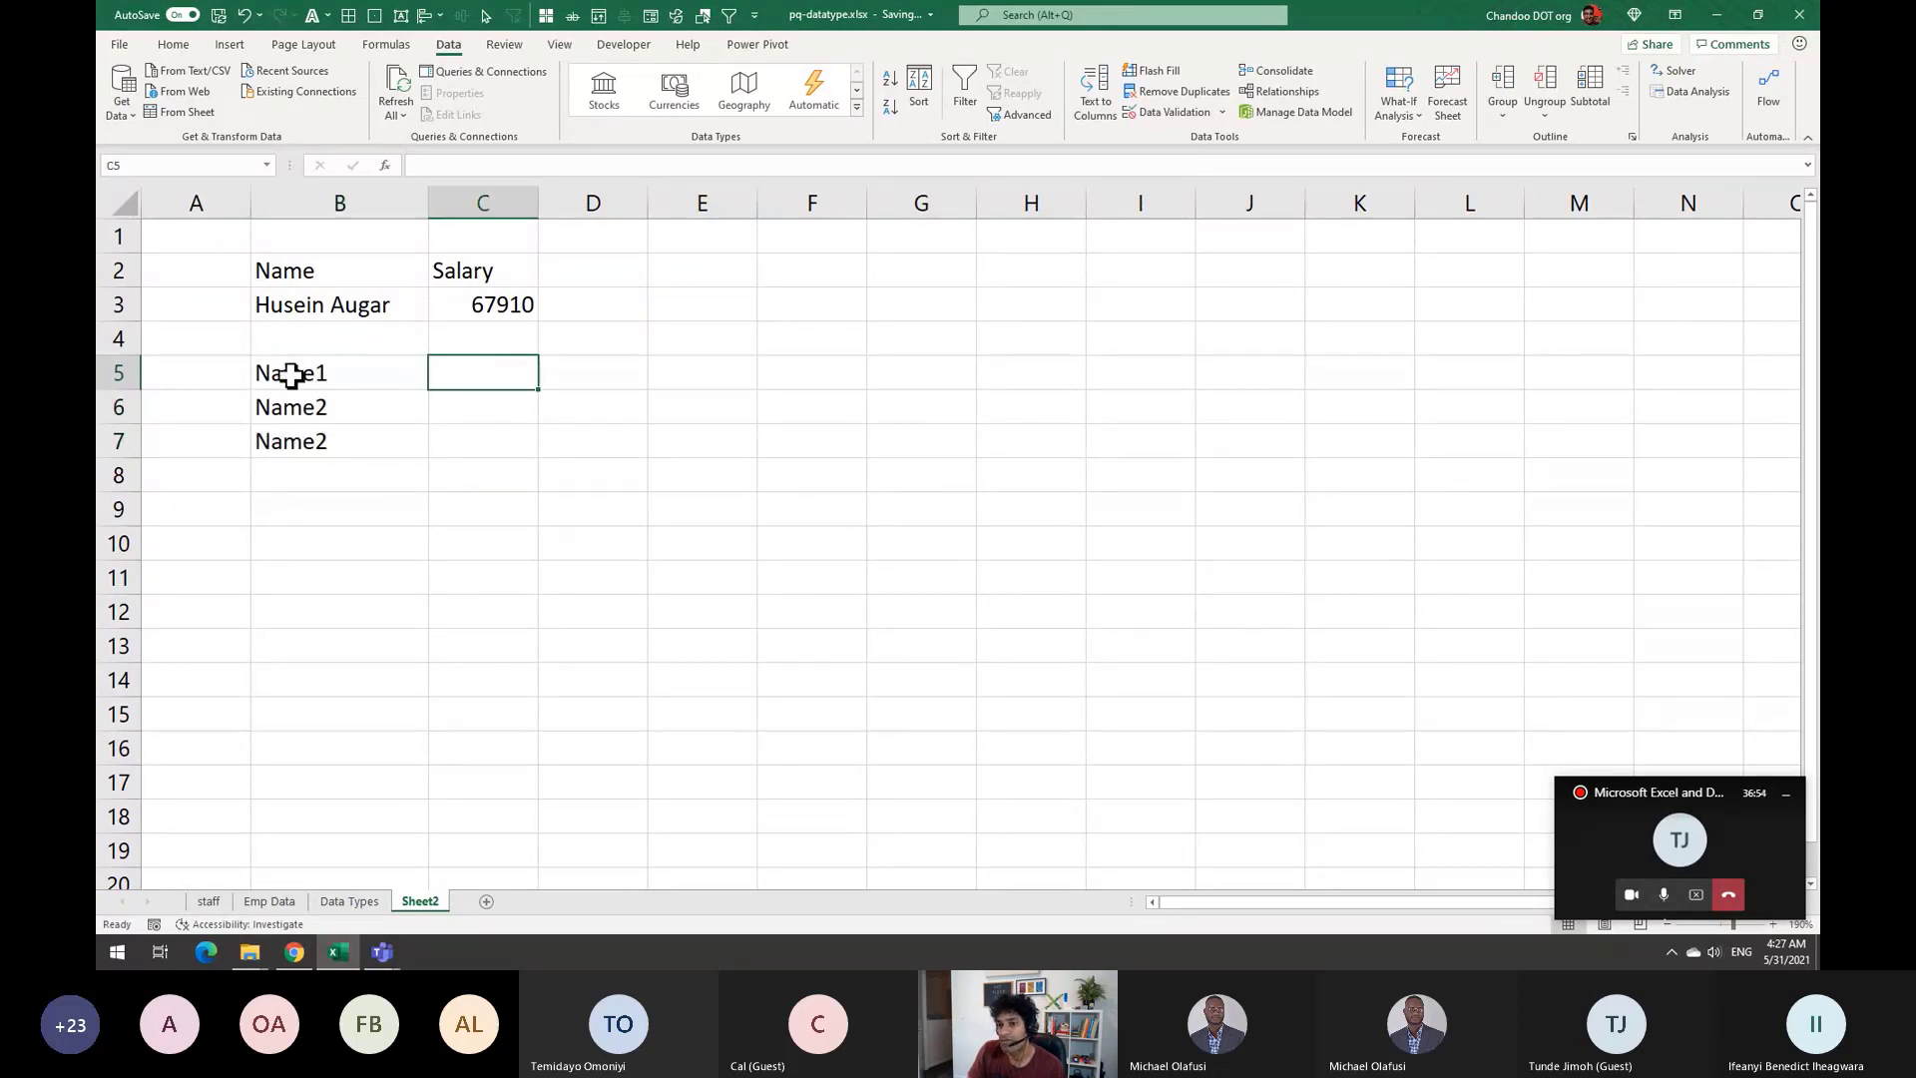
left_click(291, 372)
left_click(504, 371)
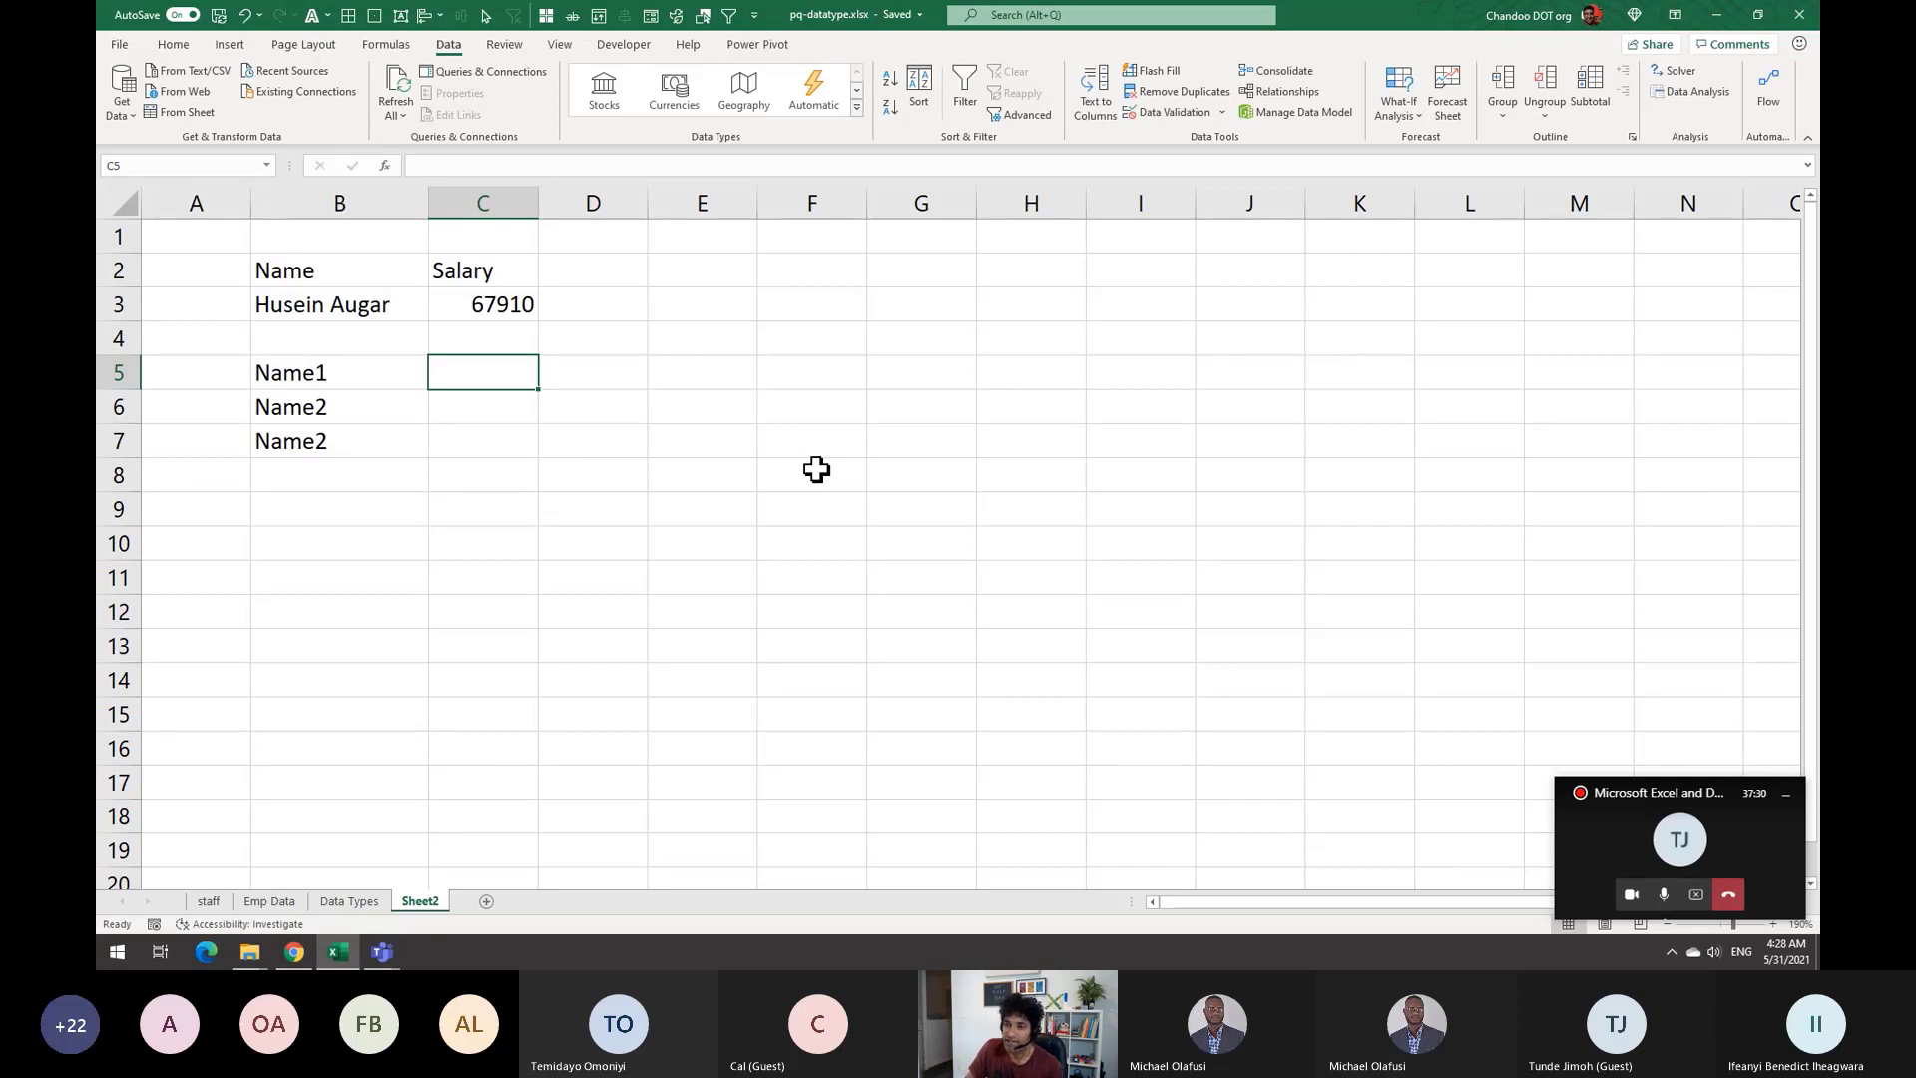
left_click_drag(380, 372, 380, 454)
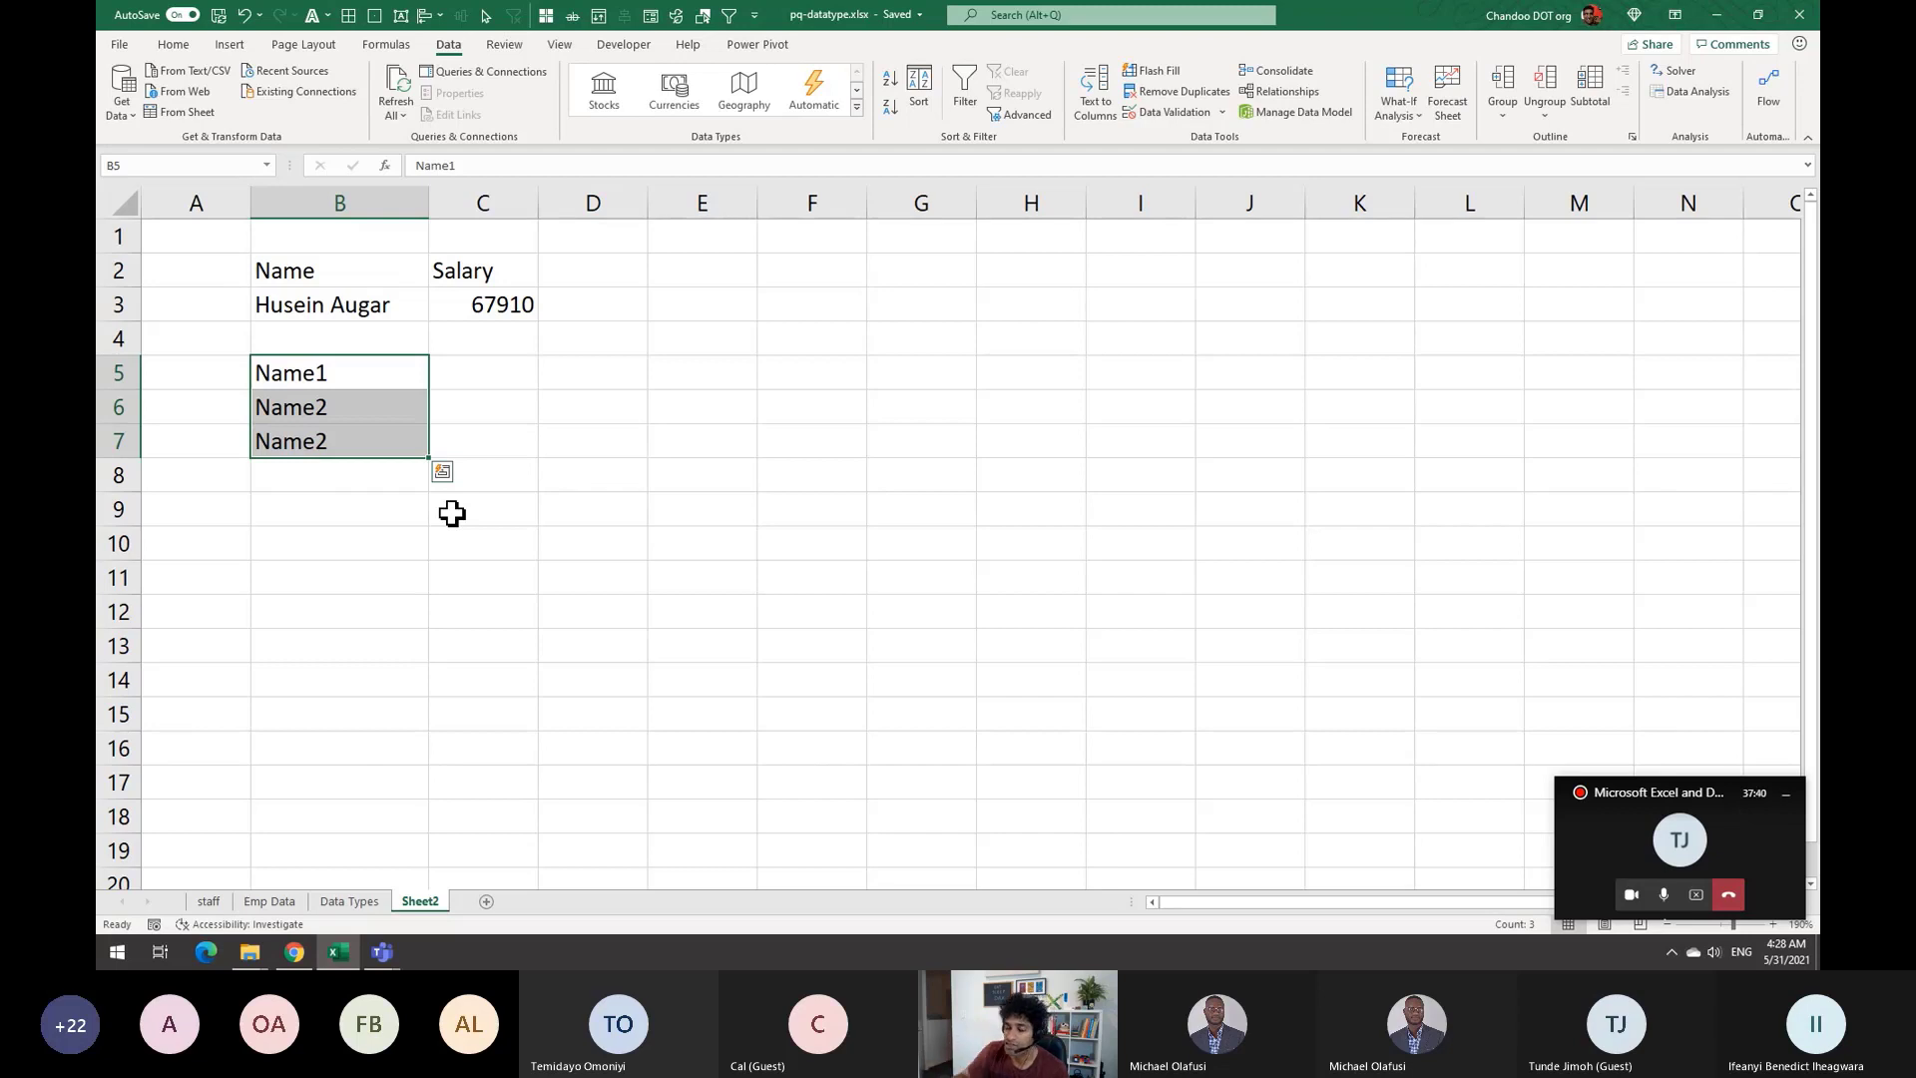
Delete the test names in B5:B7 and return to the staff sheet
key("Delete")
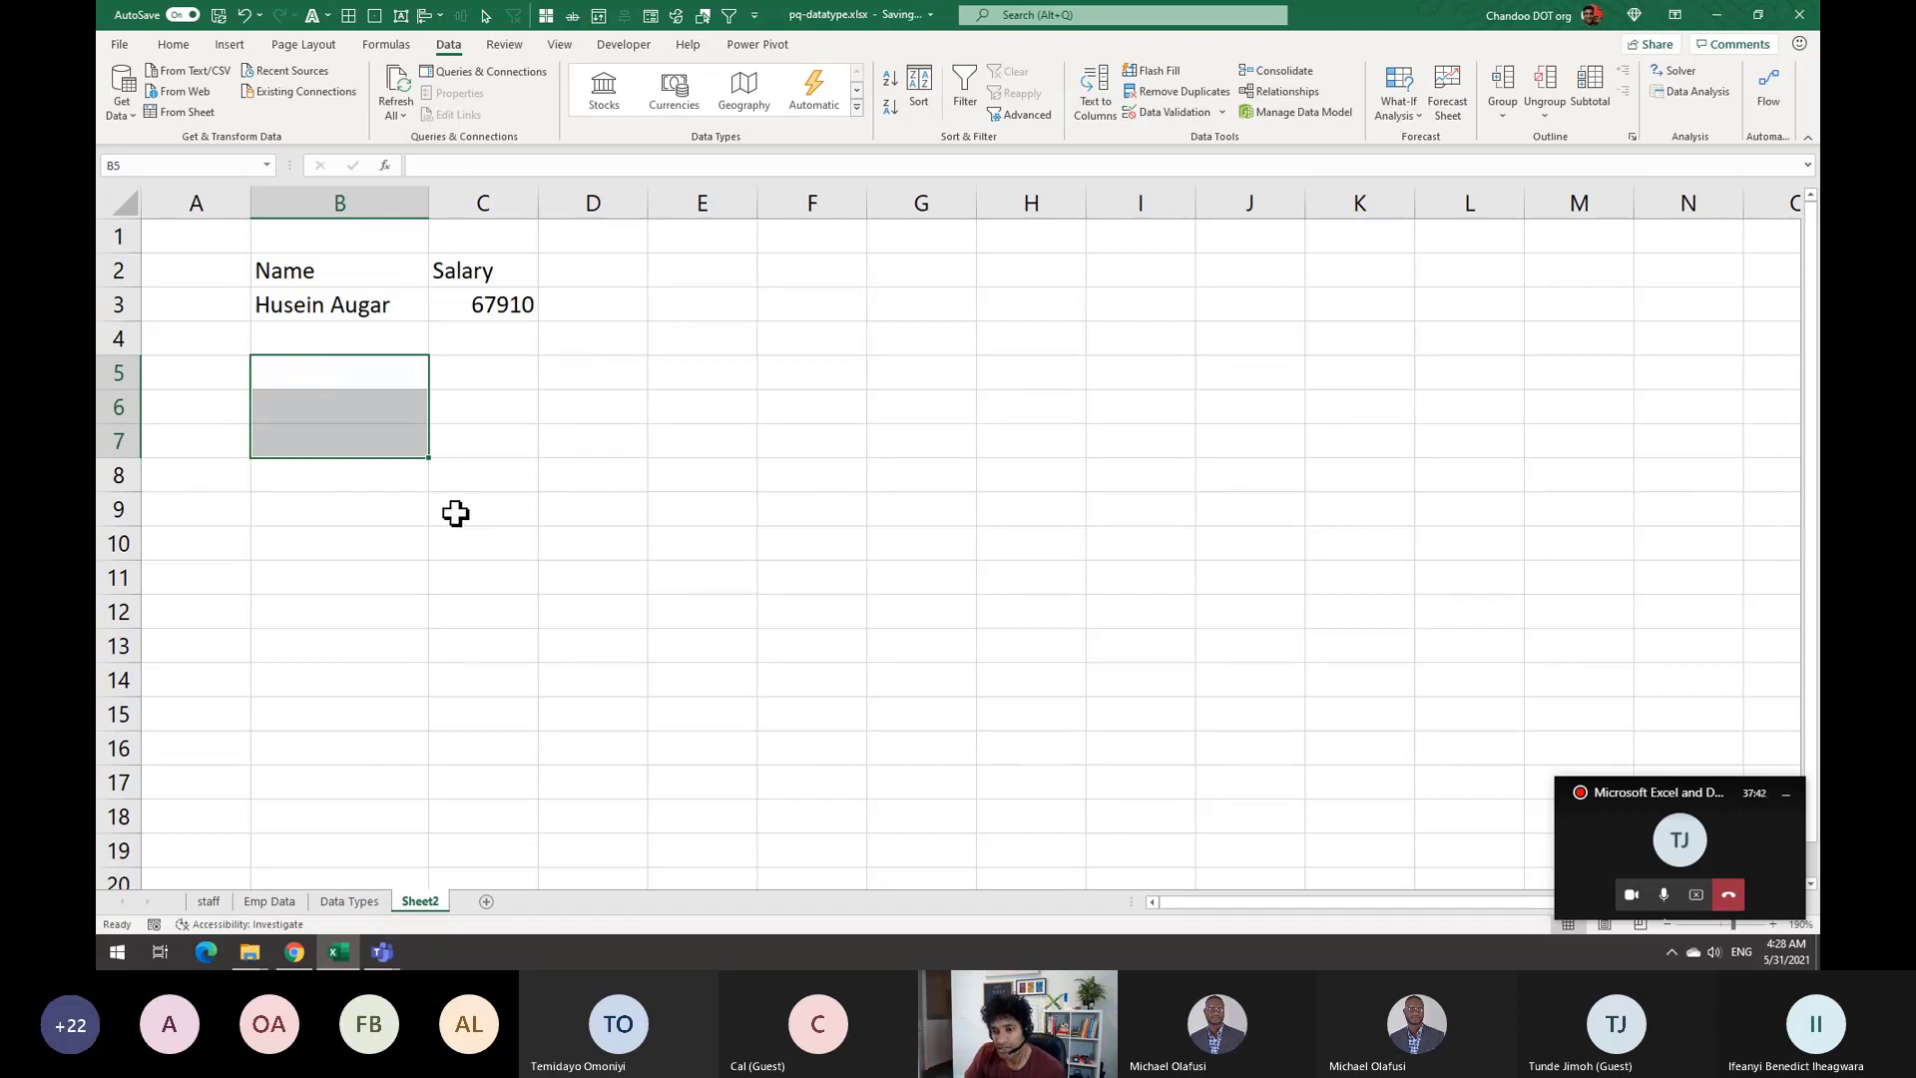
left_click(351, 901)
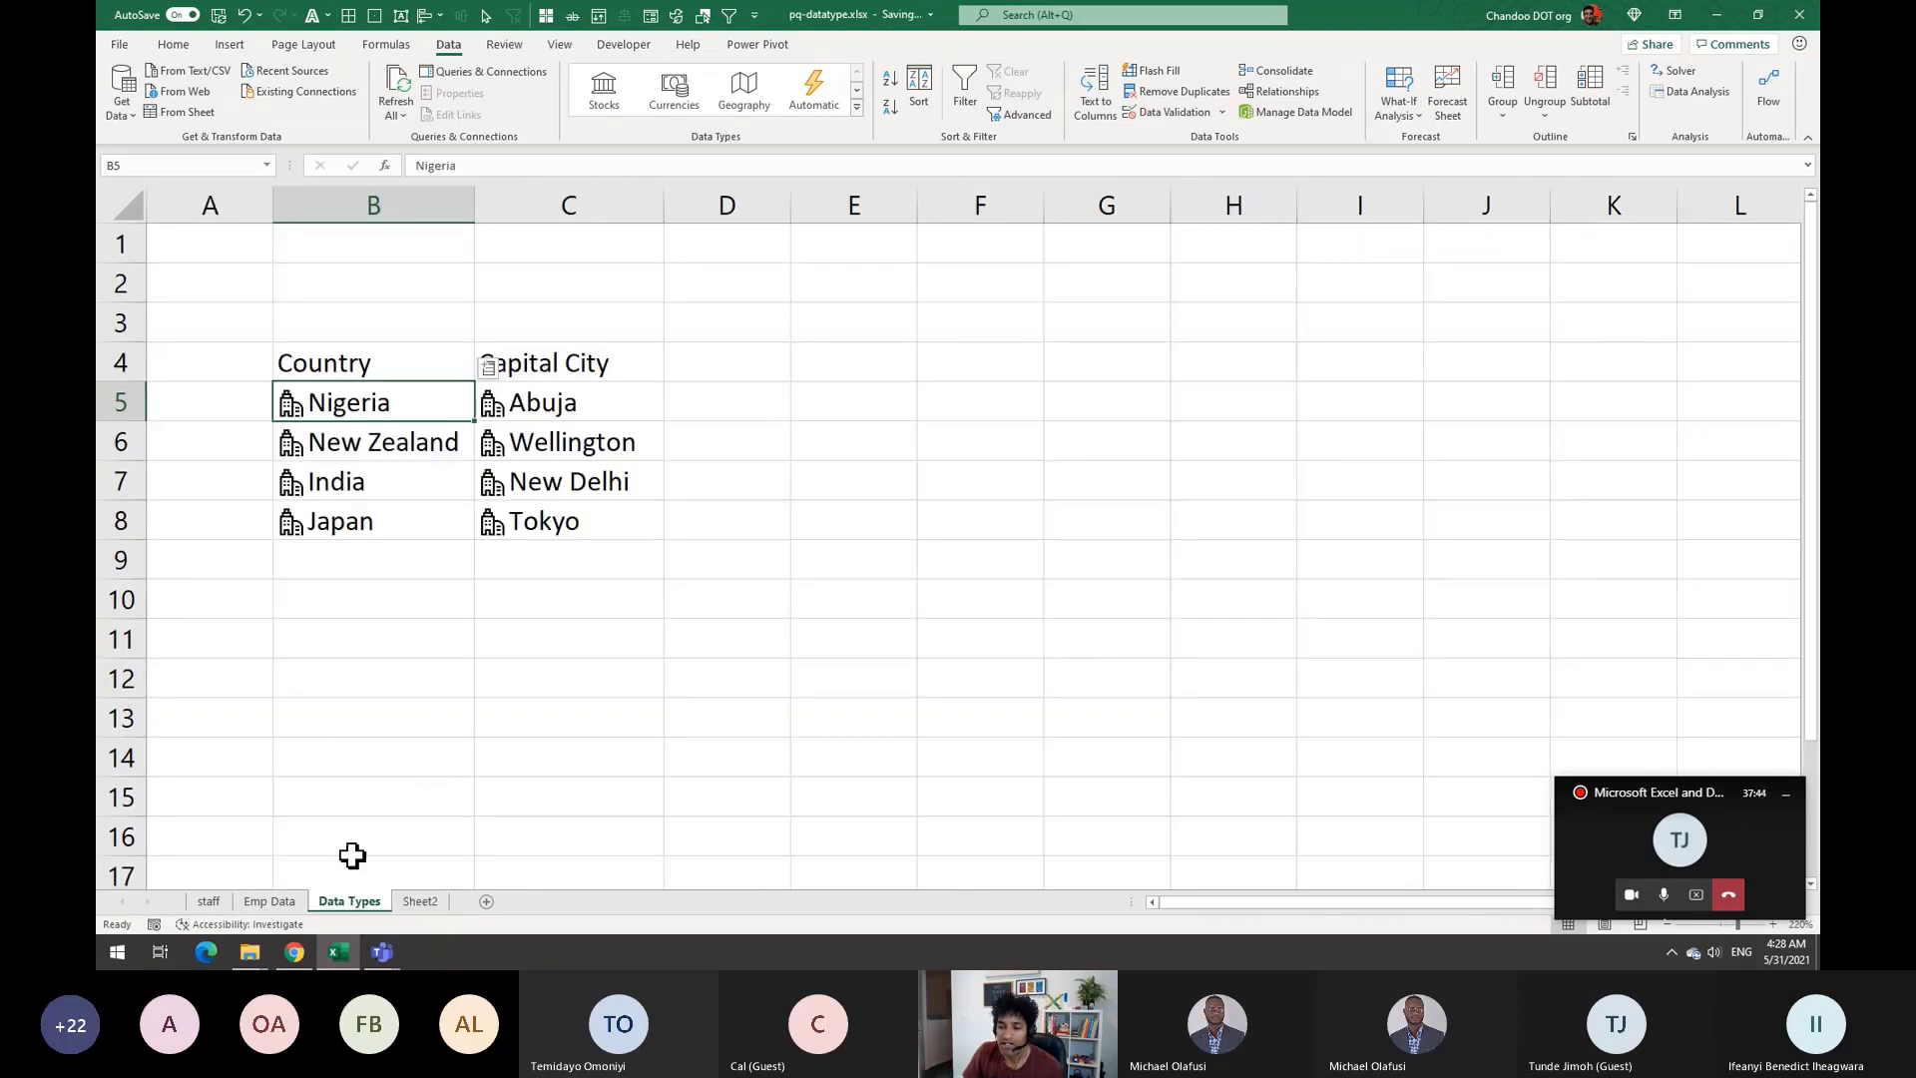
left_click(269, 902)
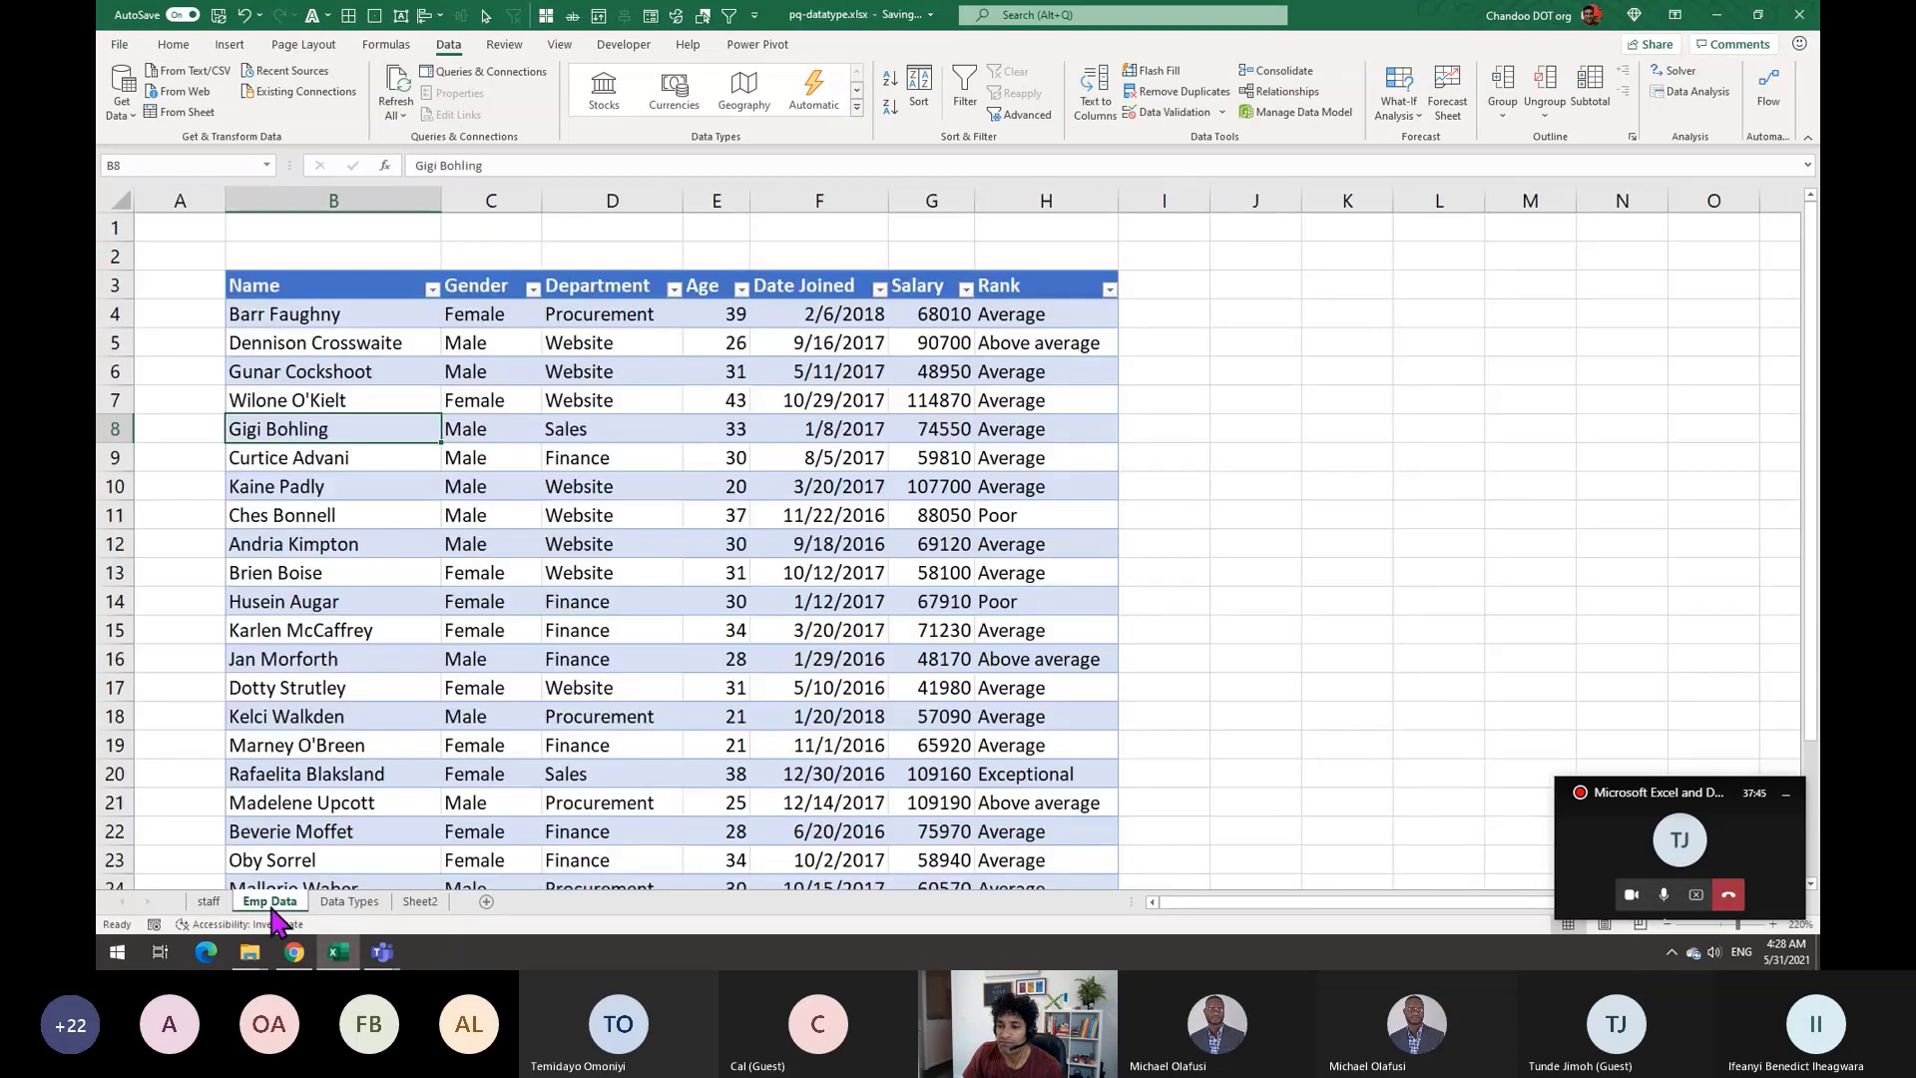
left_click(209, 902)
Check the Gender Male and Salary 107700 results, then switch to the meeting app
left_click(331, 372)
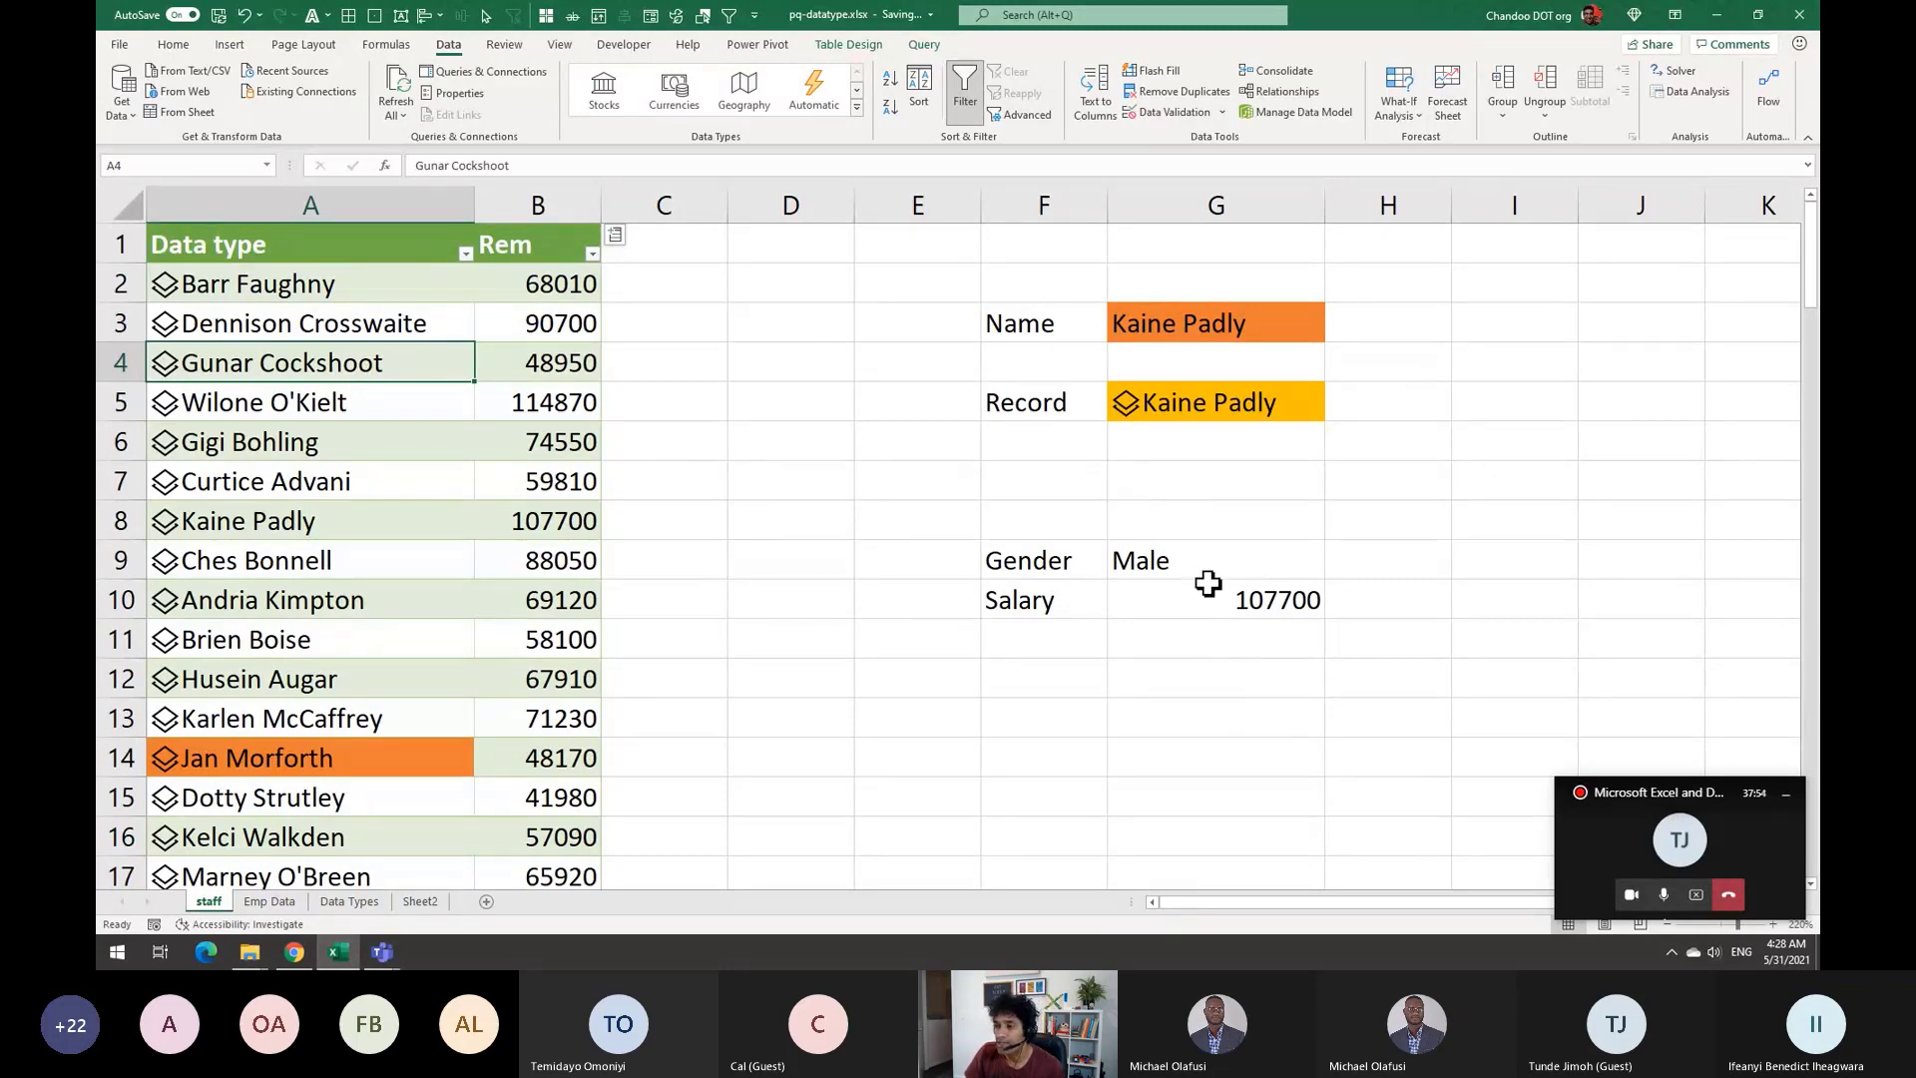
left_click_drag(1205, 565, 1206, 608)
left_click(1176, 675)
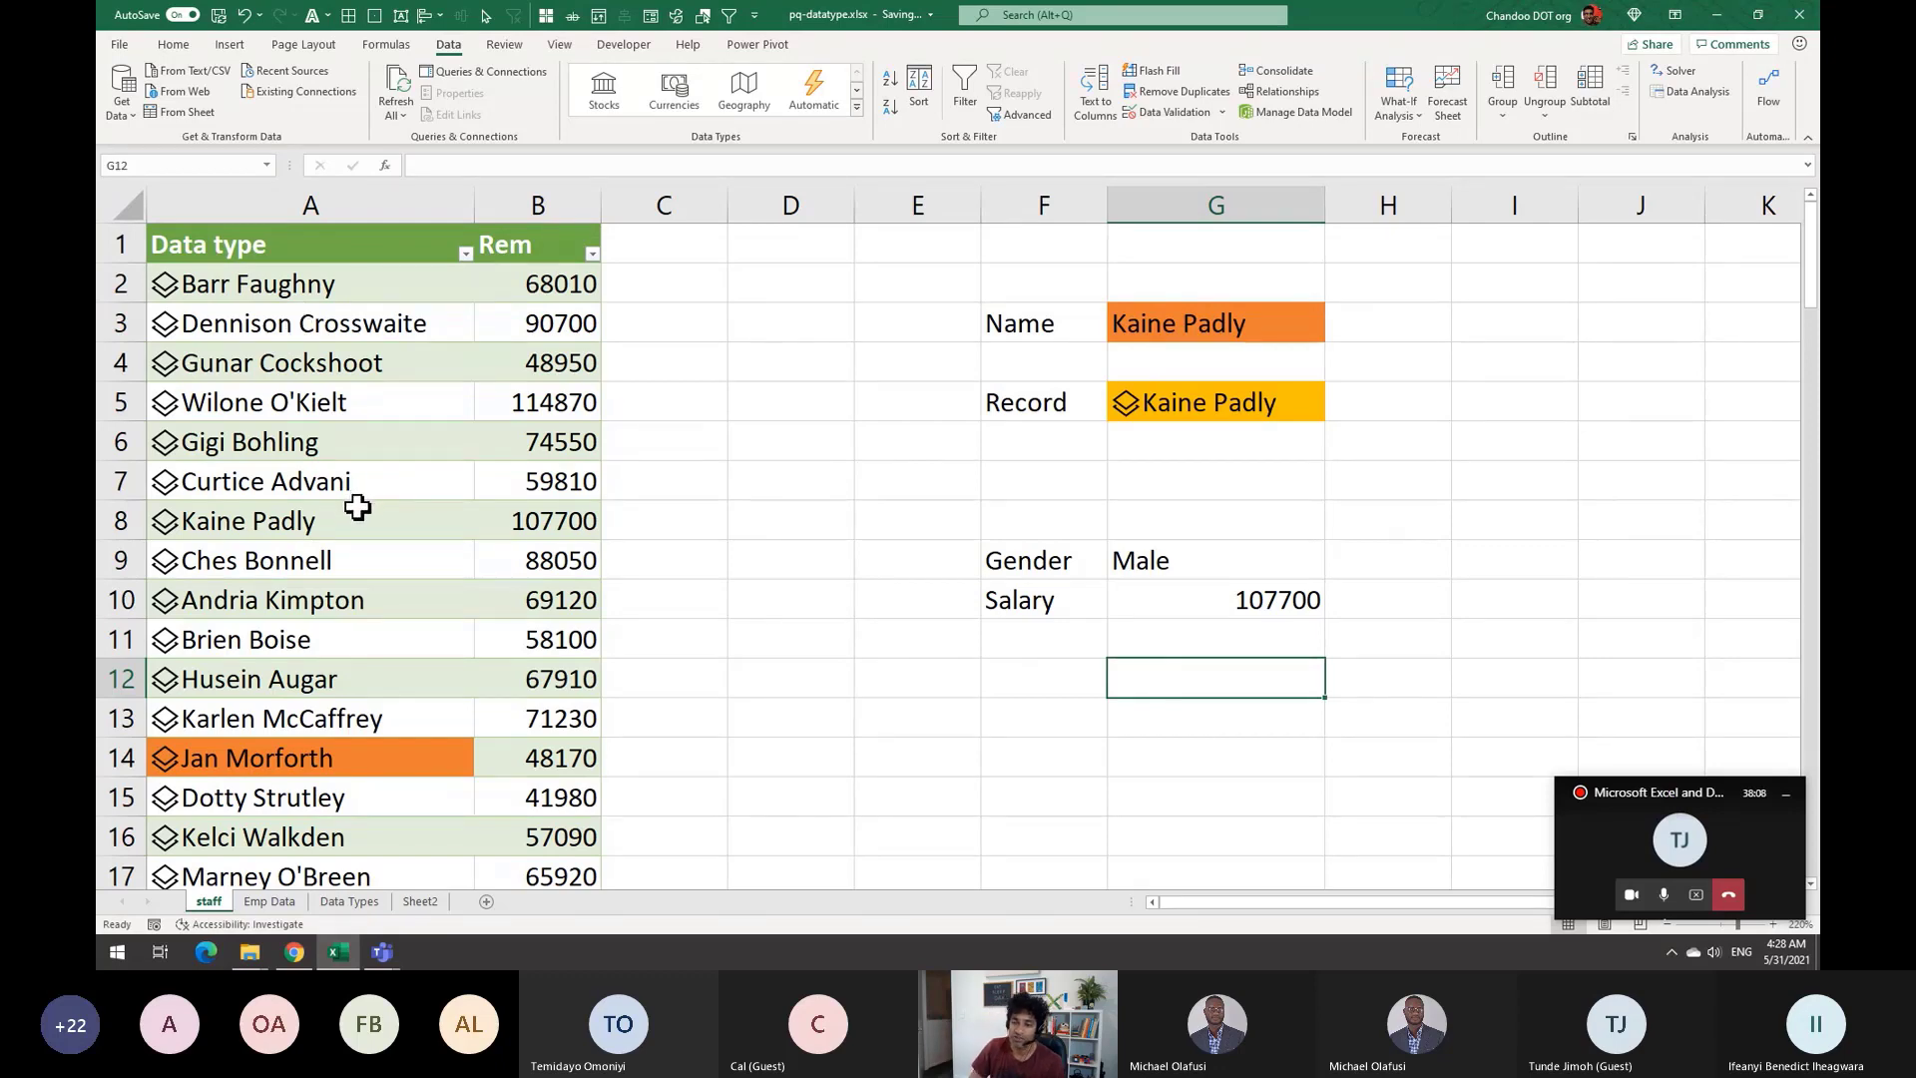
left_click(1628, 829)
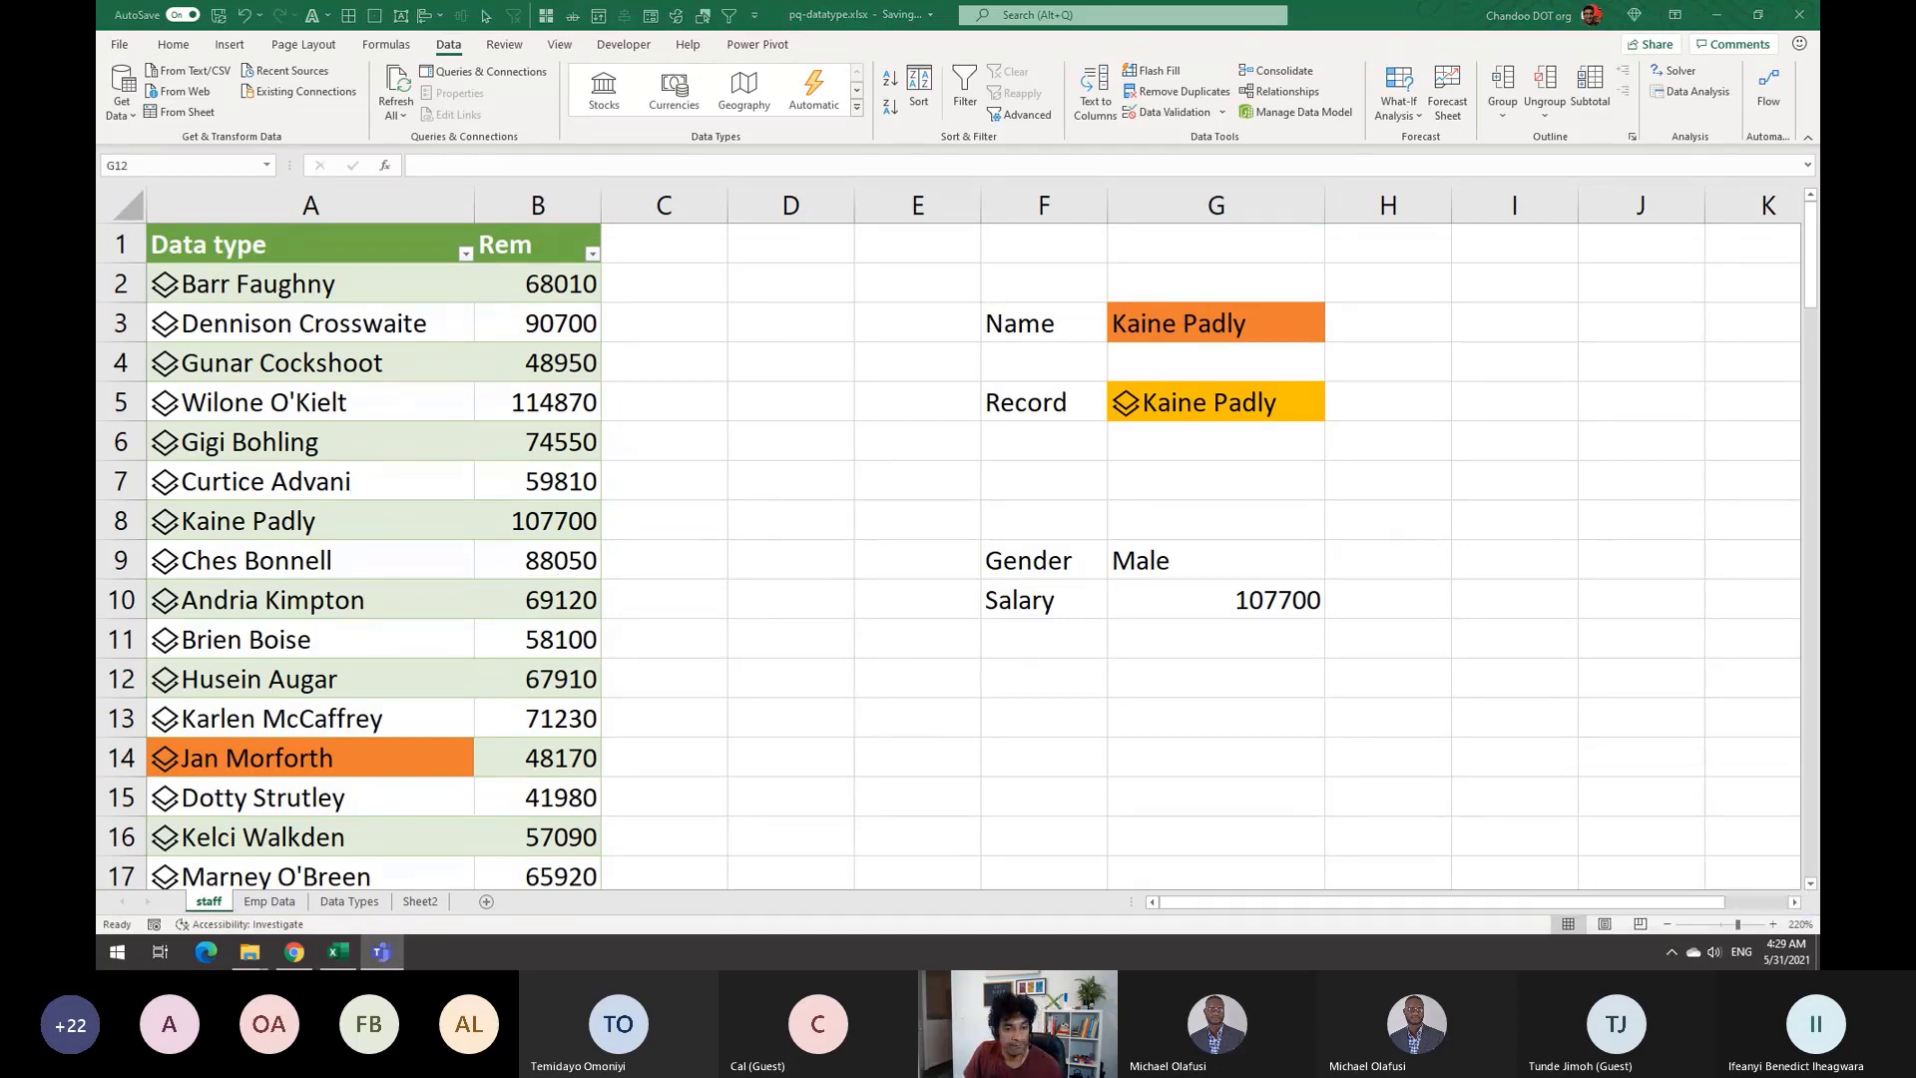
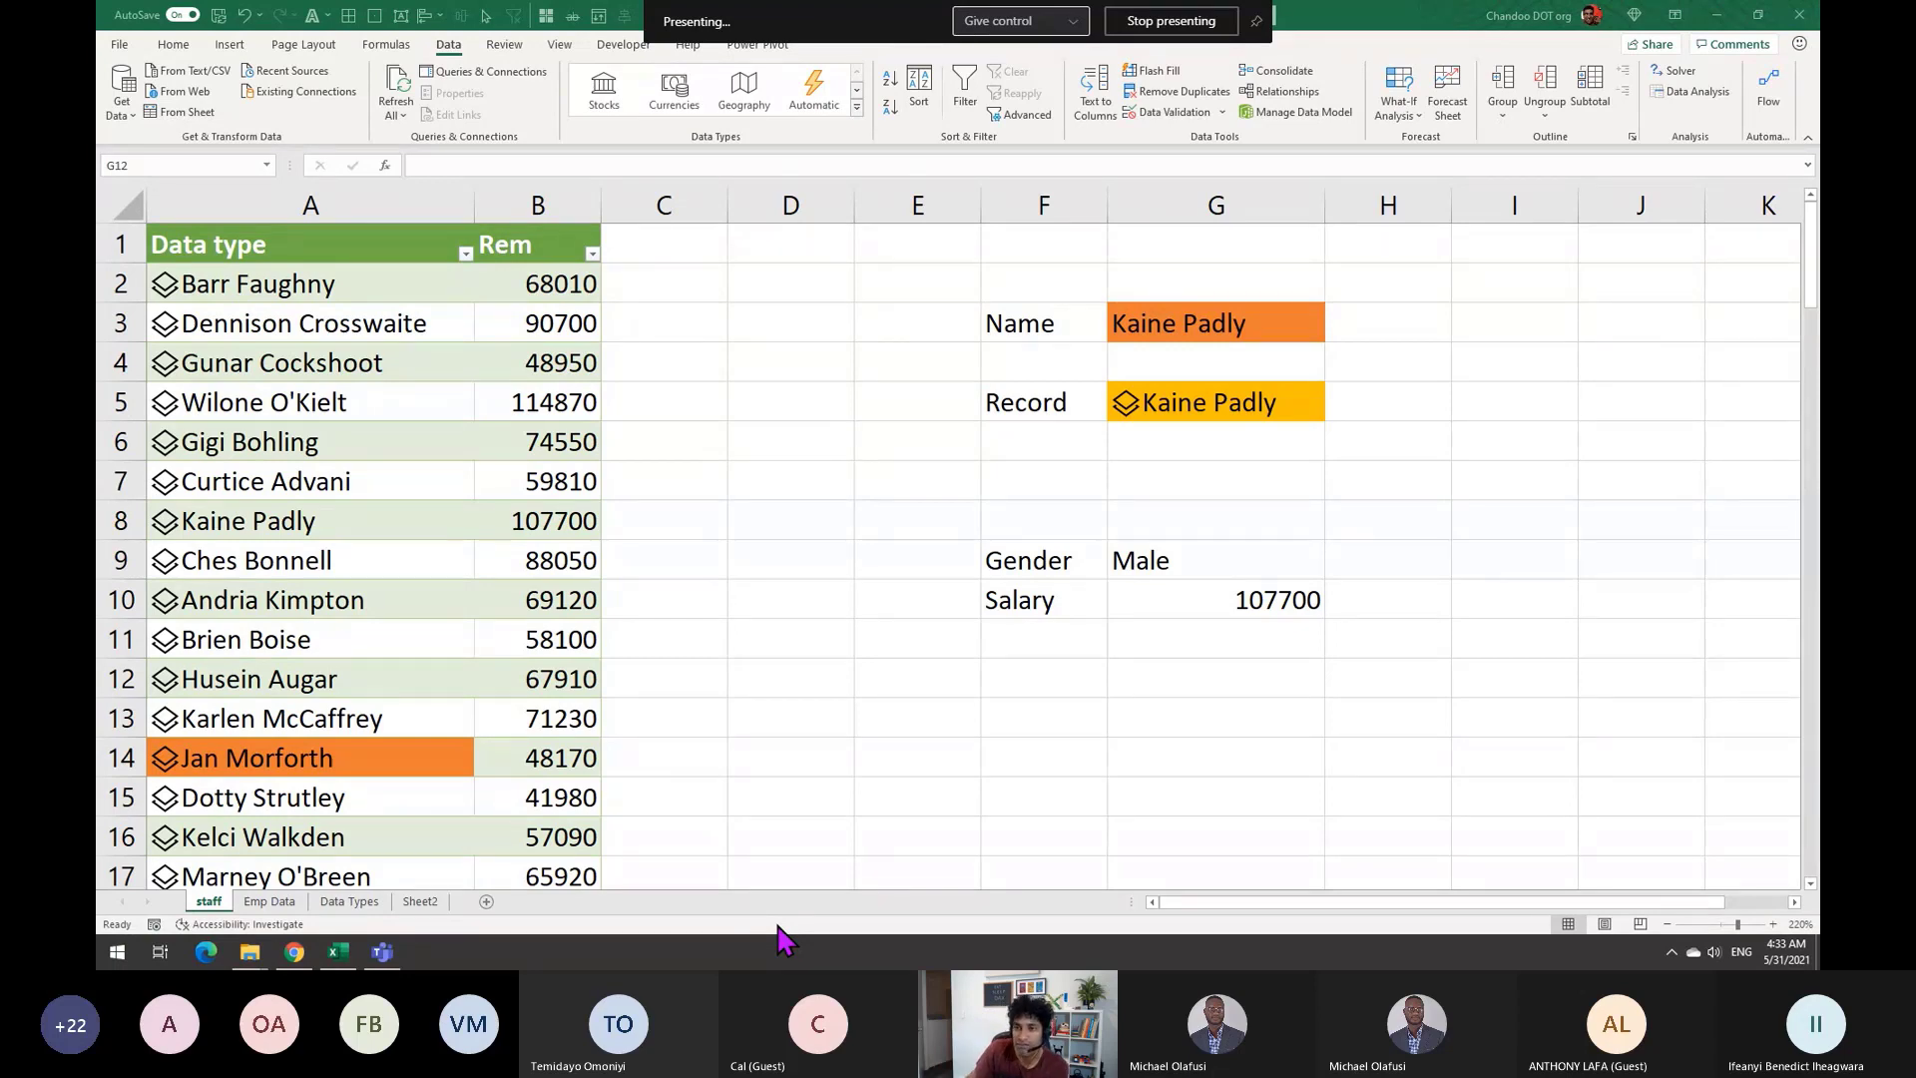
Add a Salary header in C1 so the table fills =[@[Data type]].Salary, then check C2's formula
left_click(543, 285)
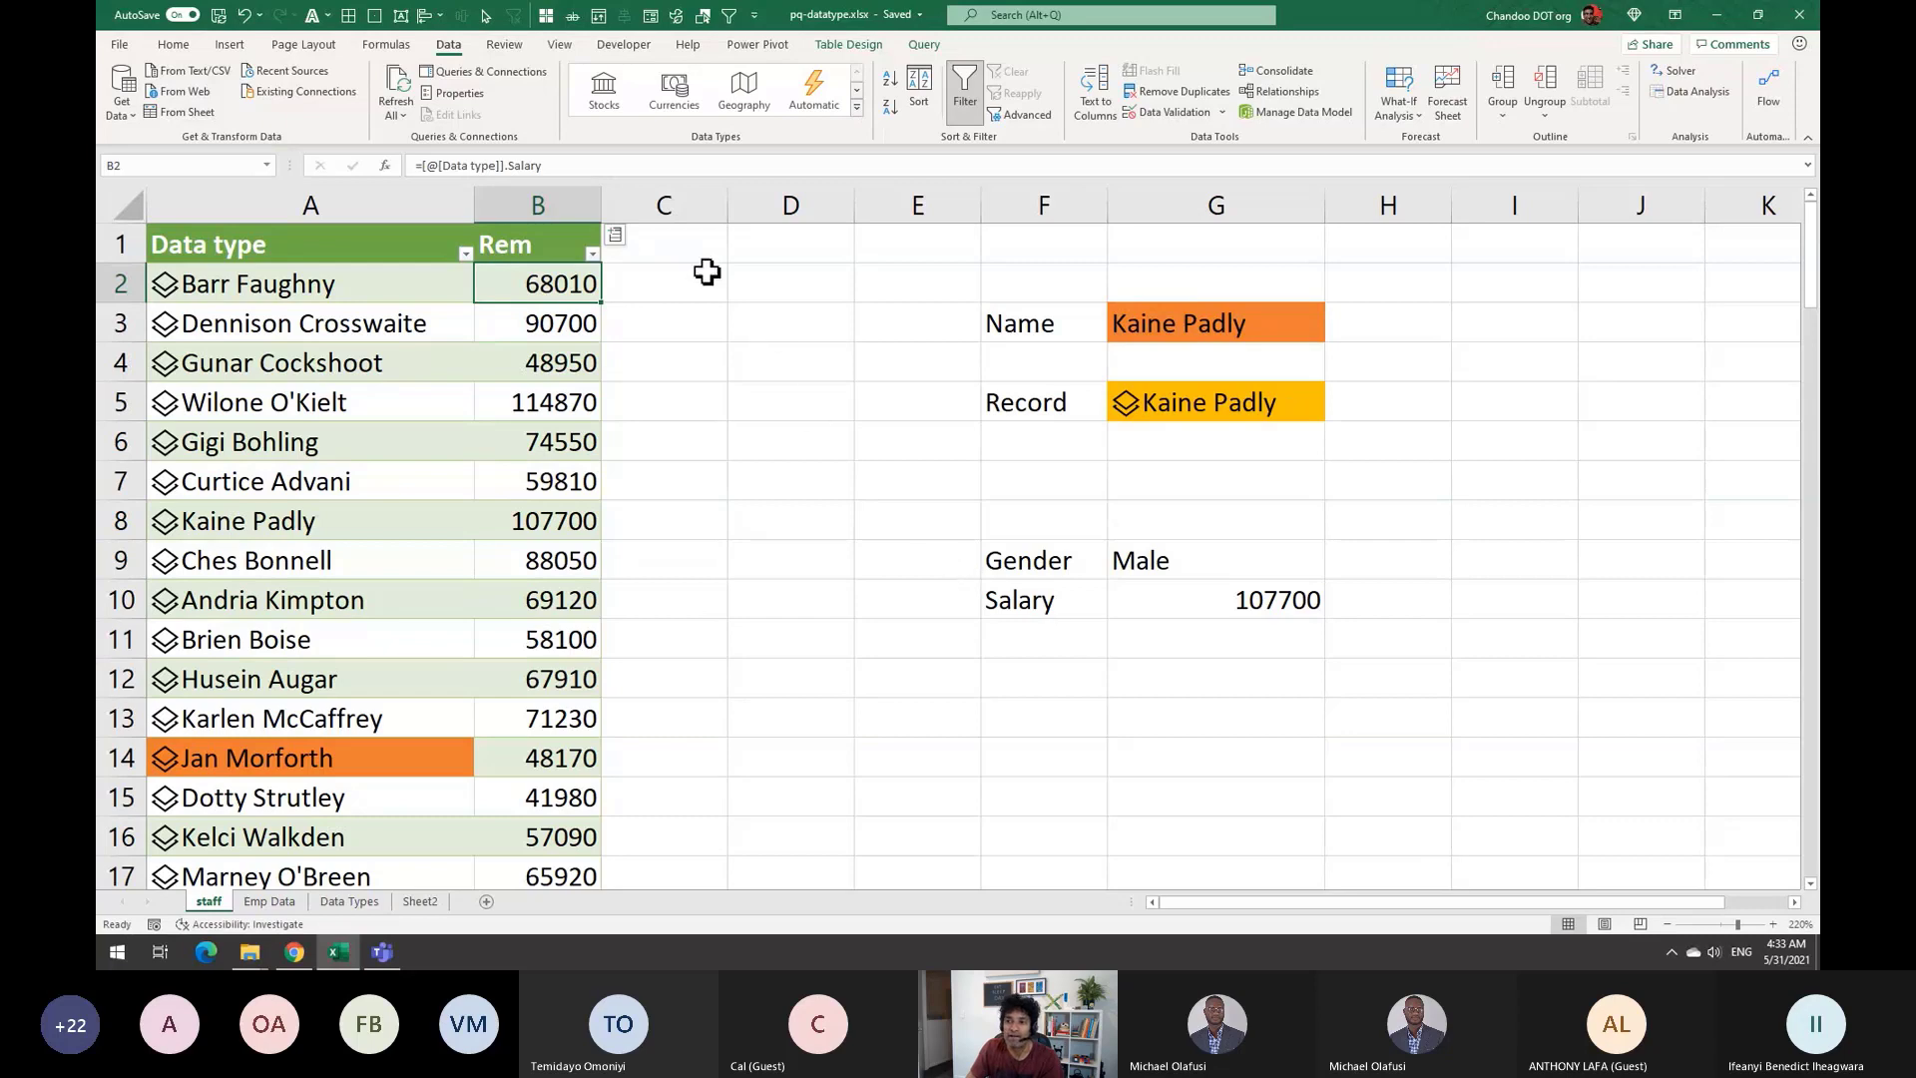
left_click(682, 248)
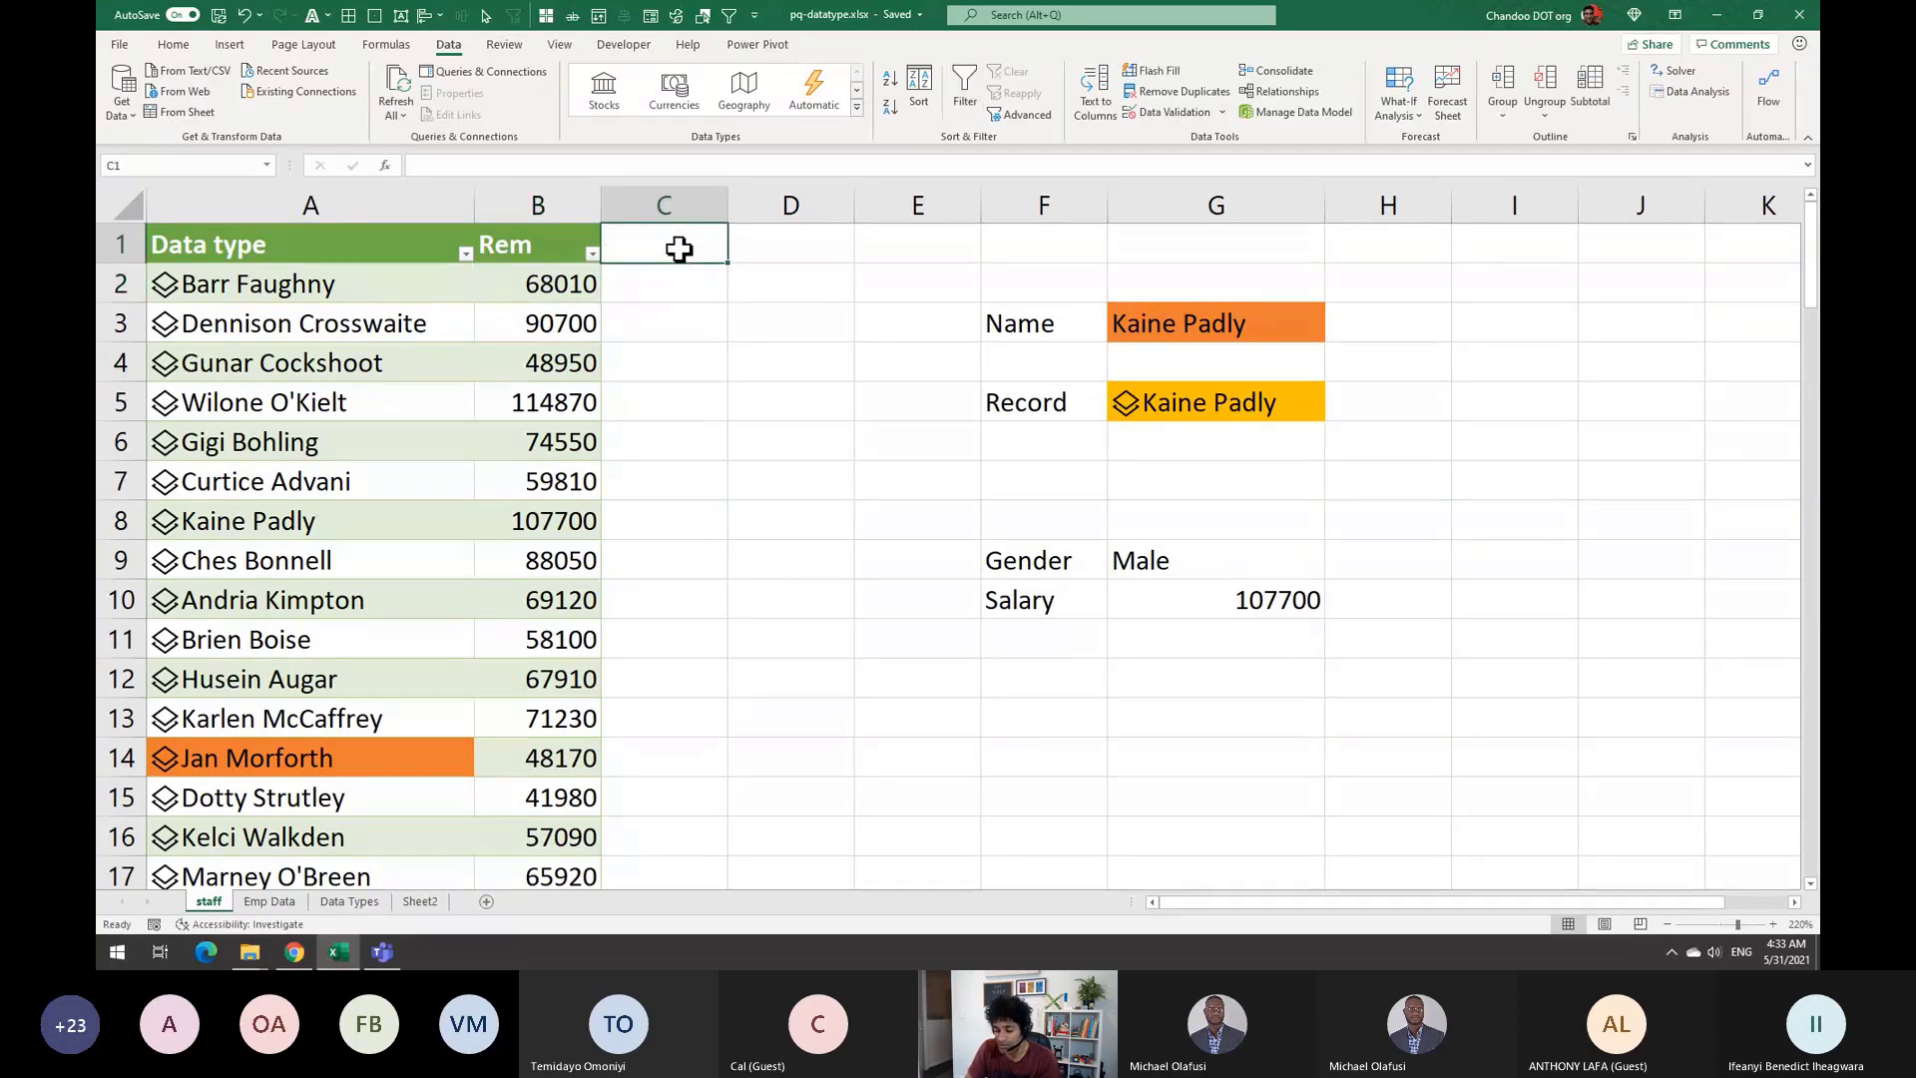
type("Salary")
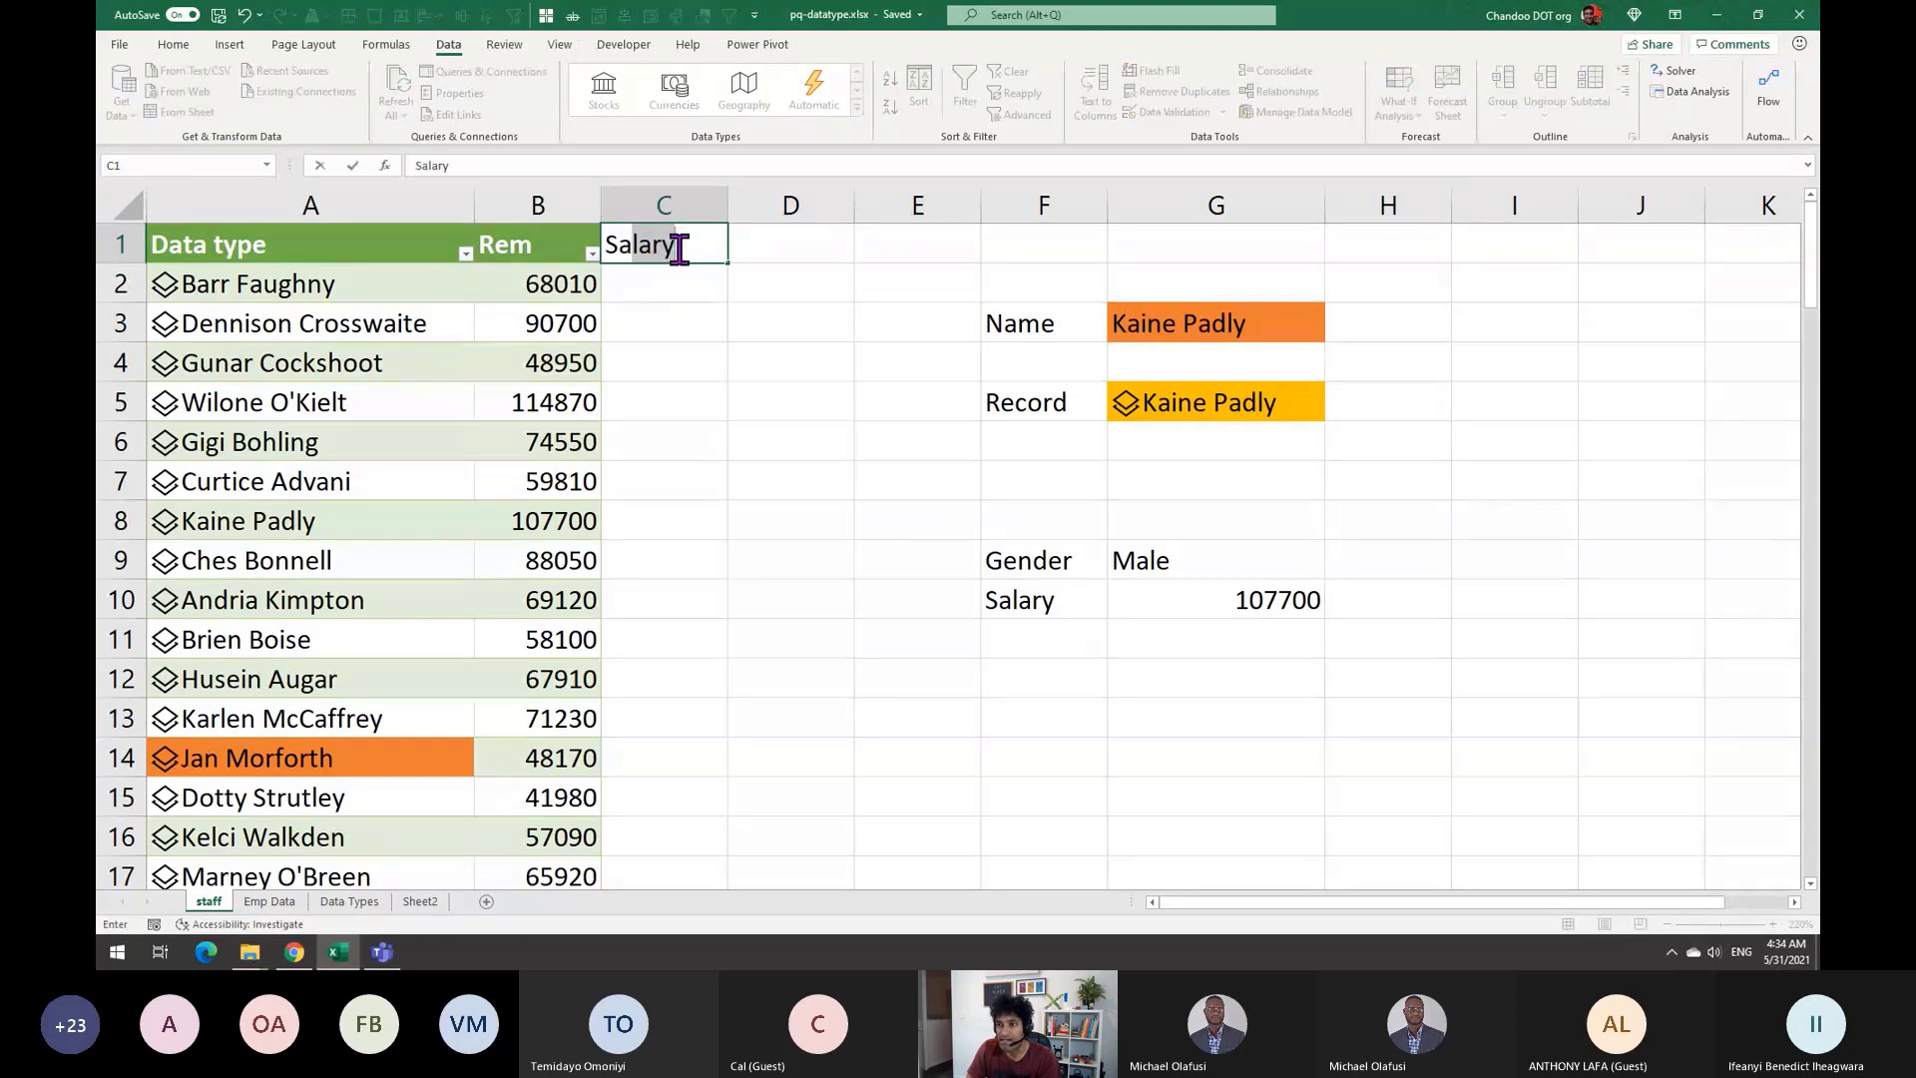
key("ctrl+Return")
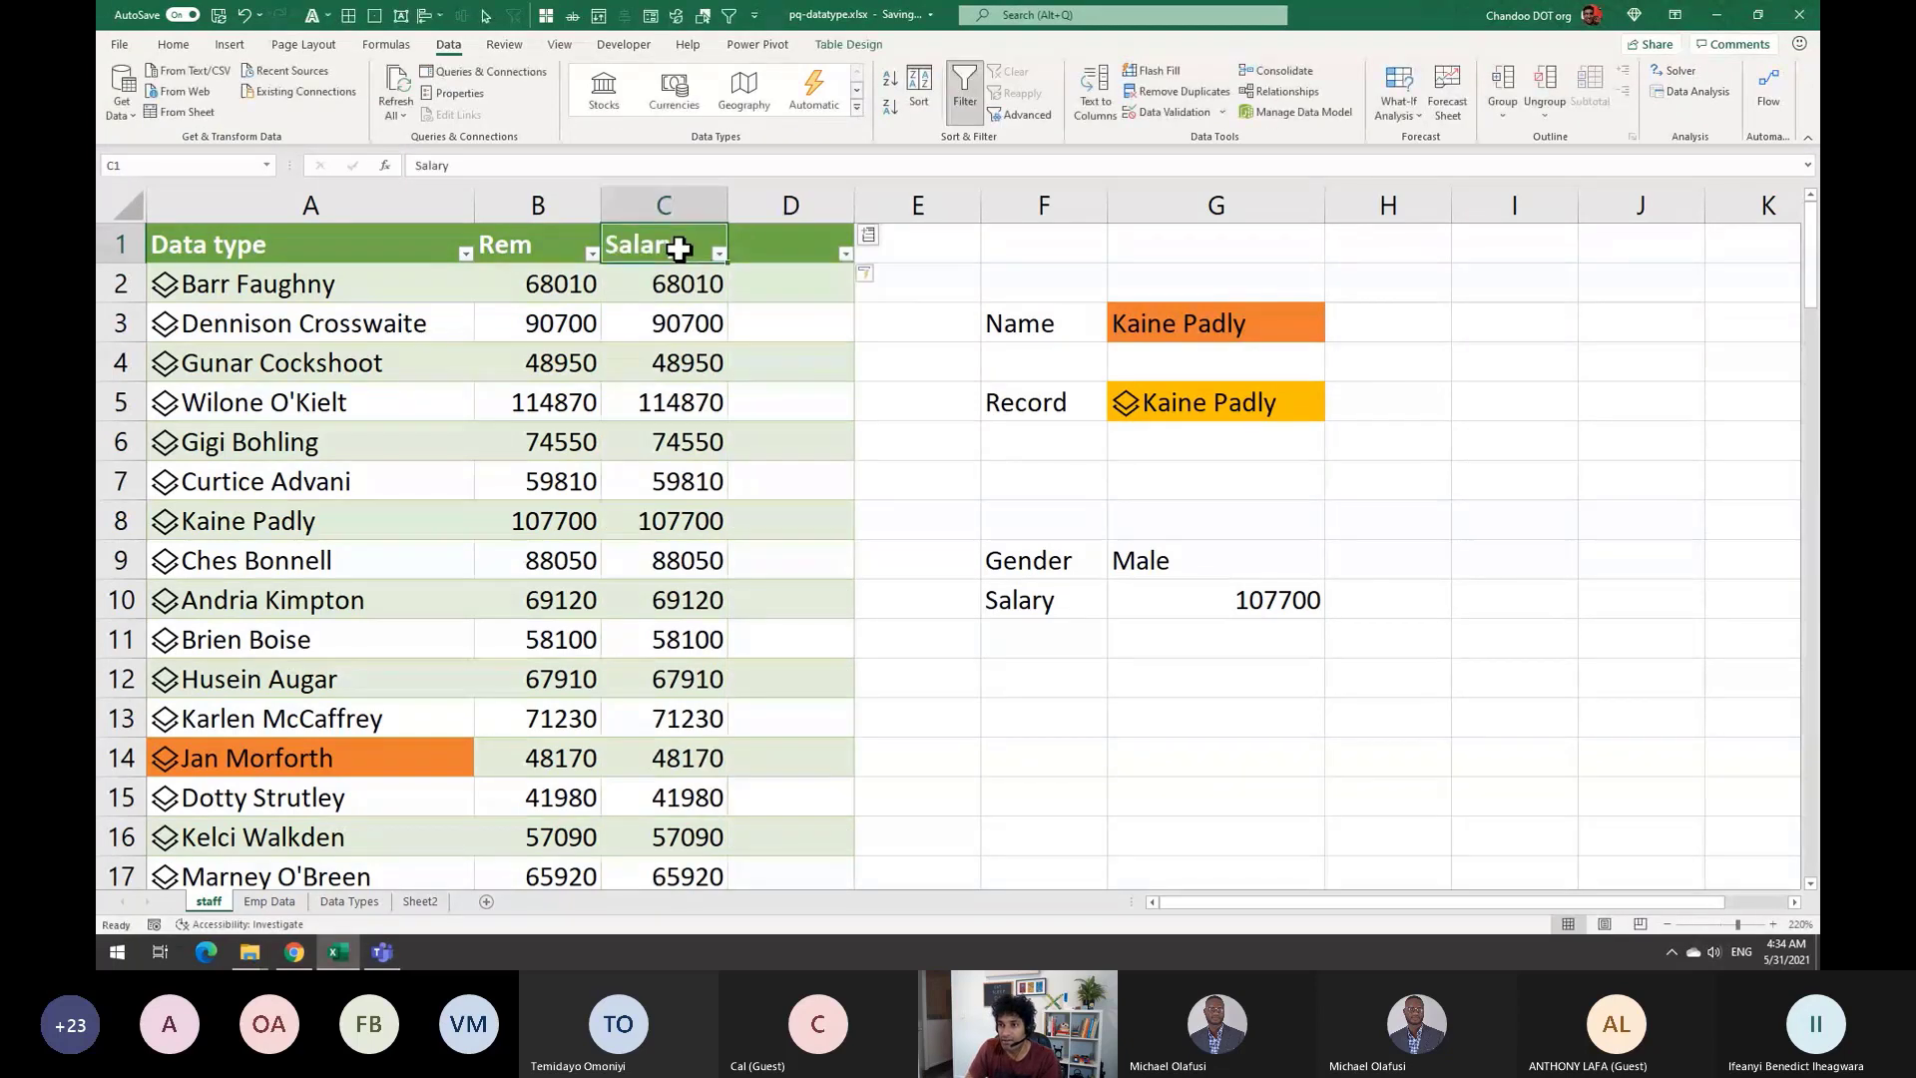
key("Down")
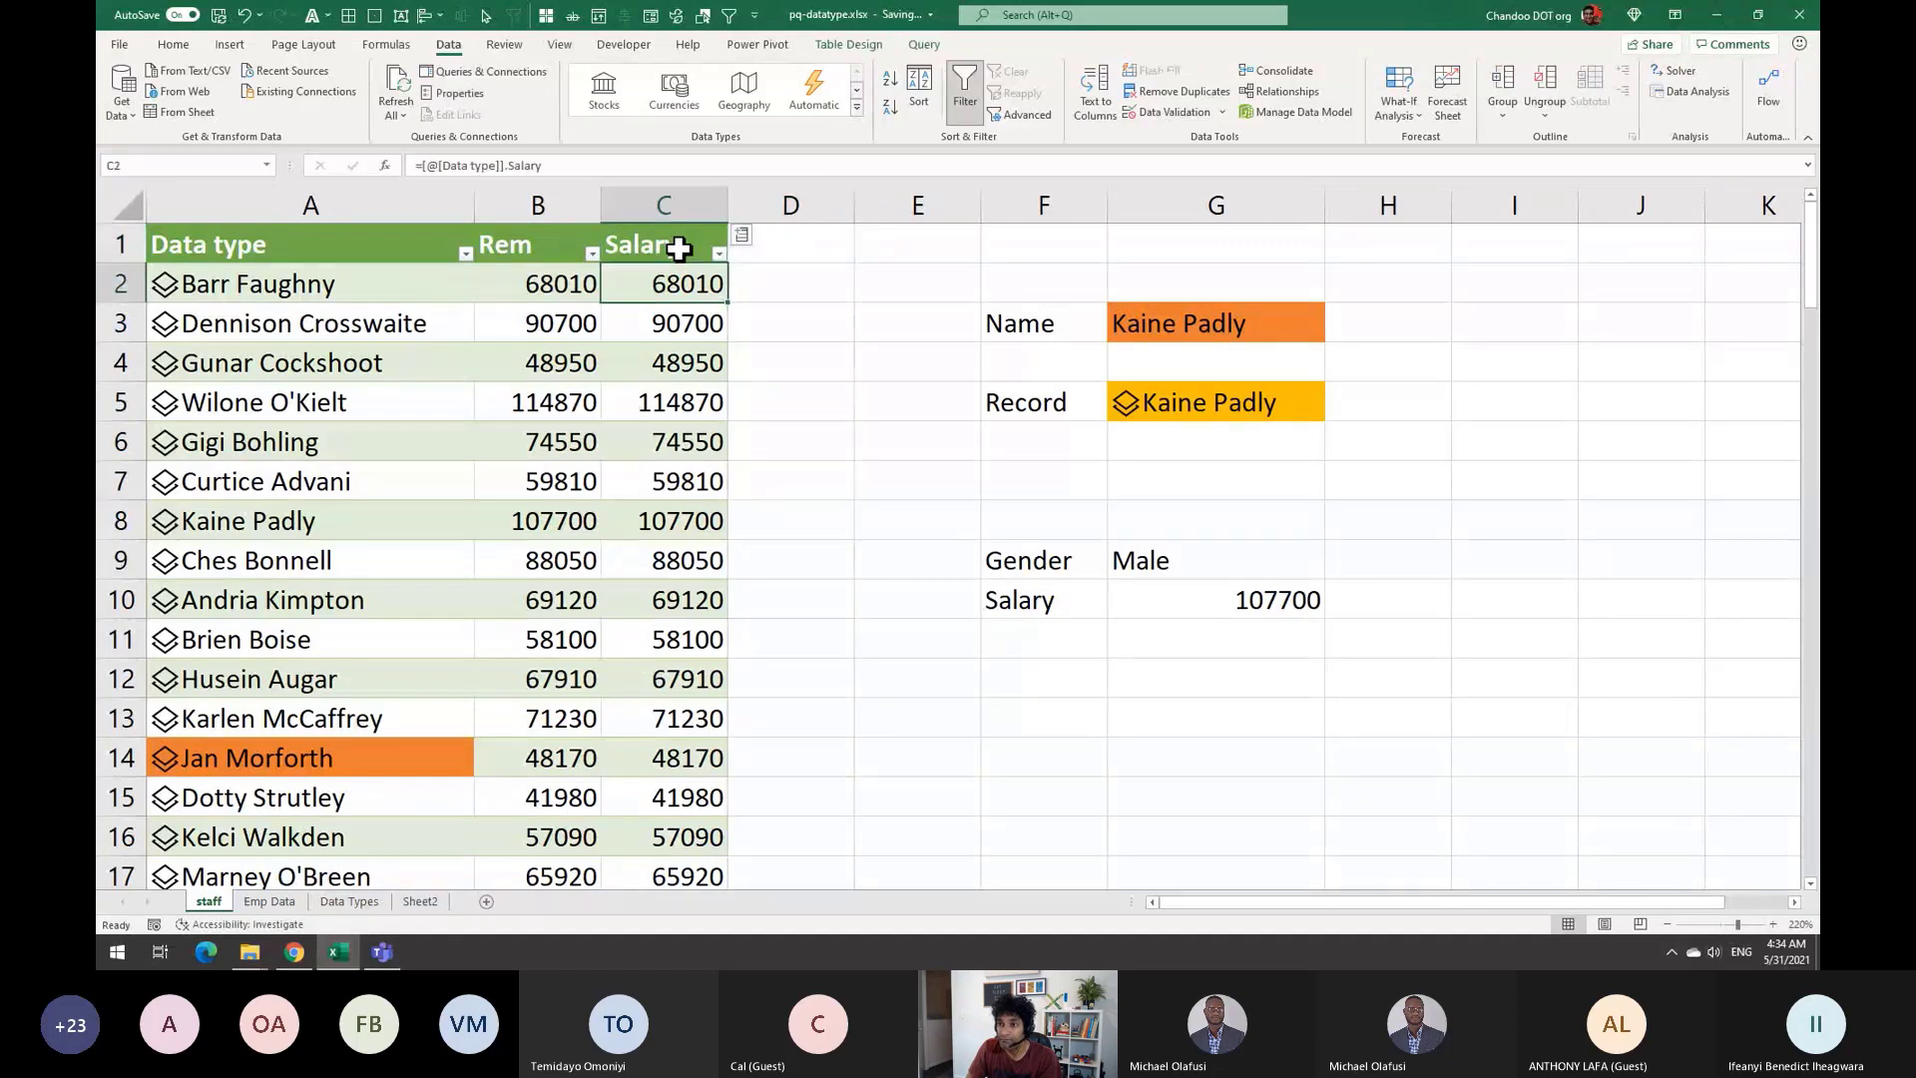
key("F2")
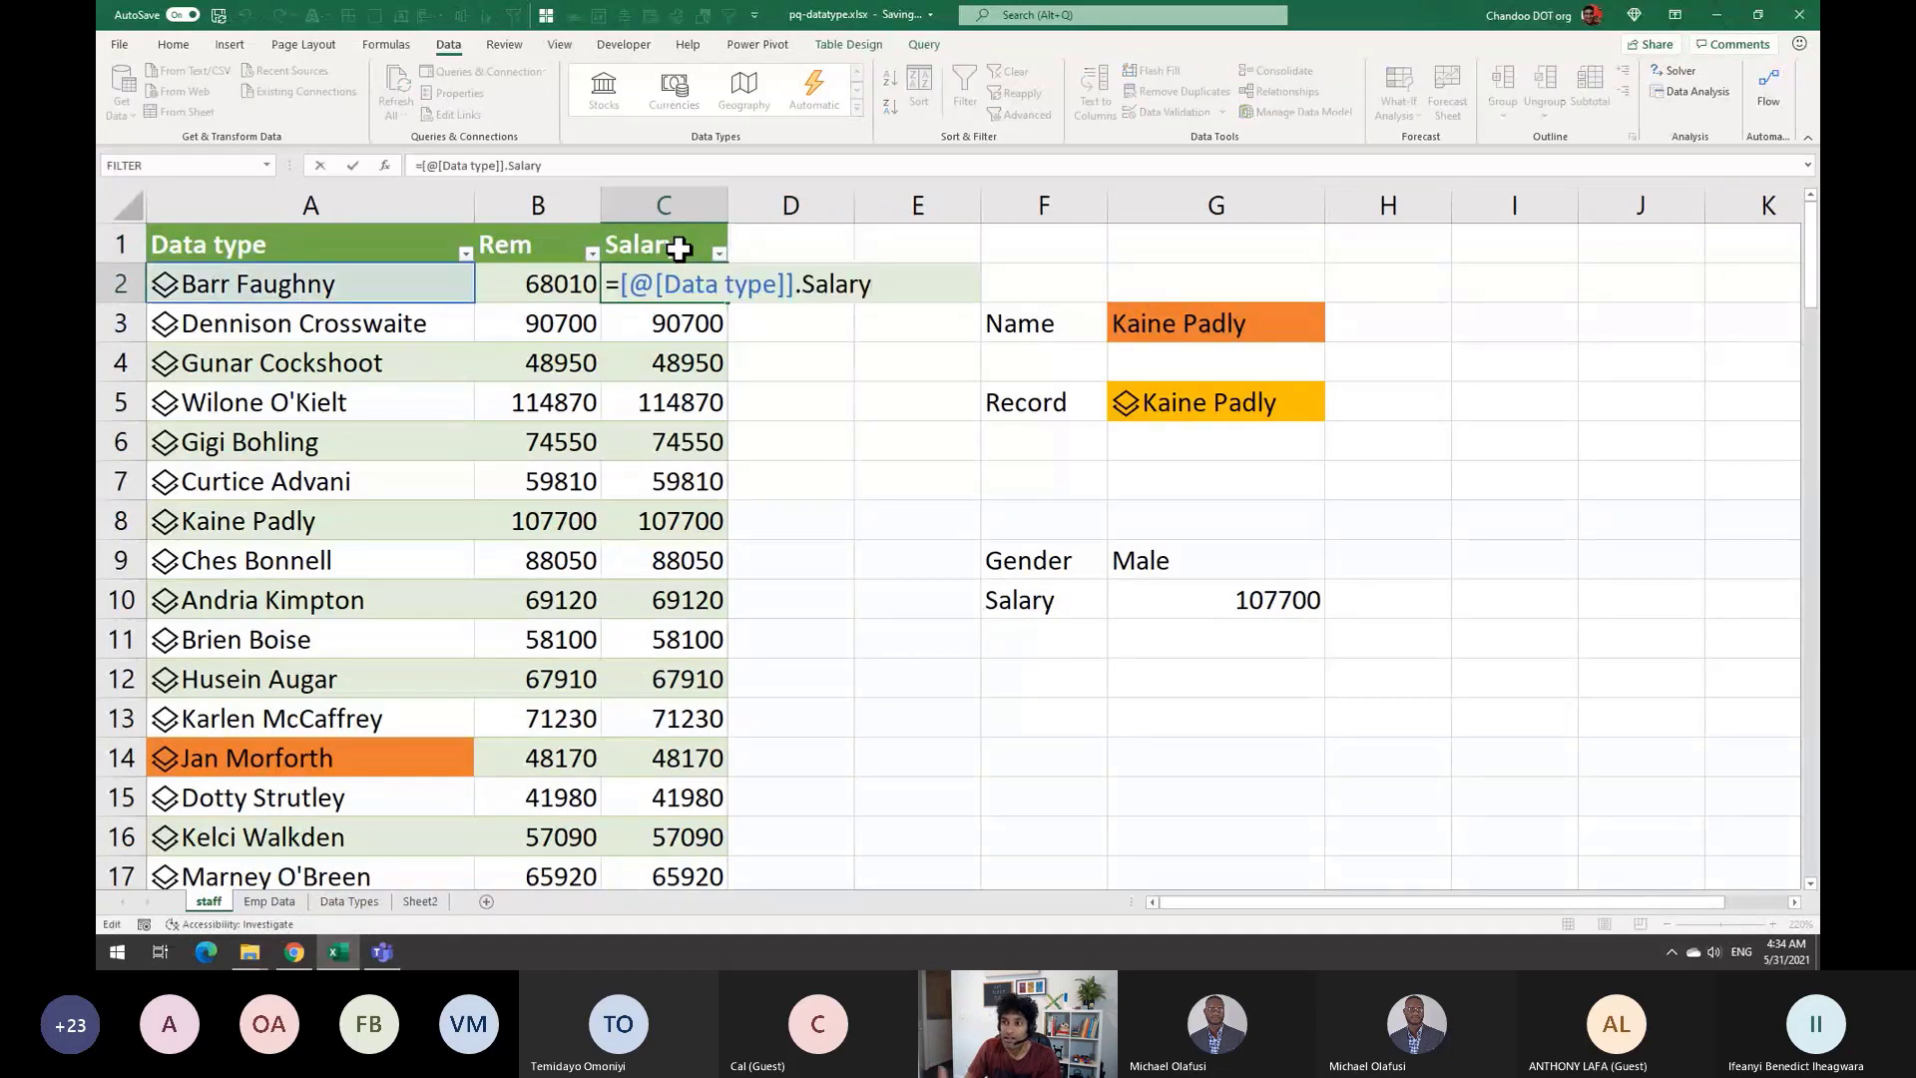
key("ctrl+Return")
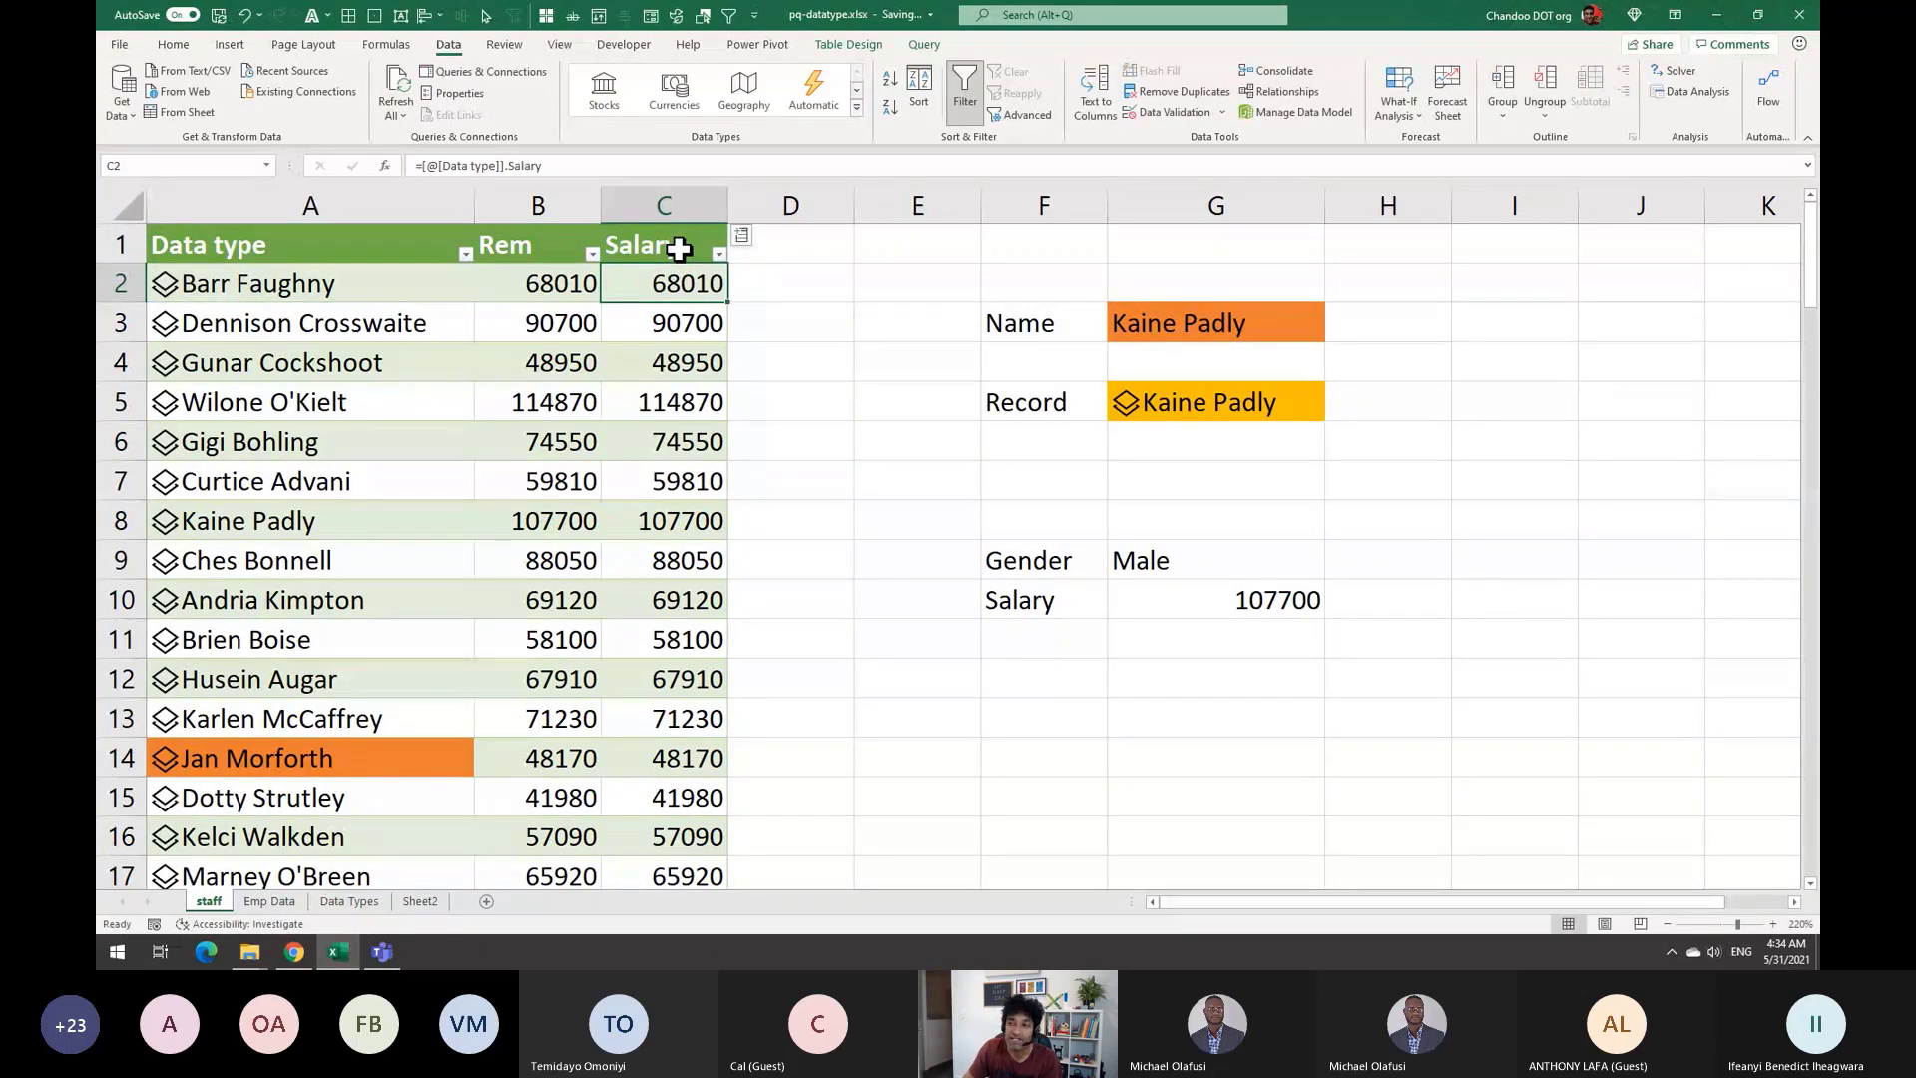
left_click(1499, 270)
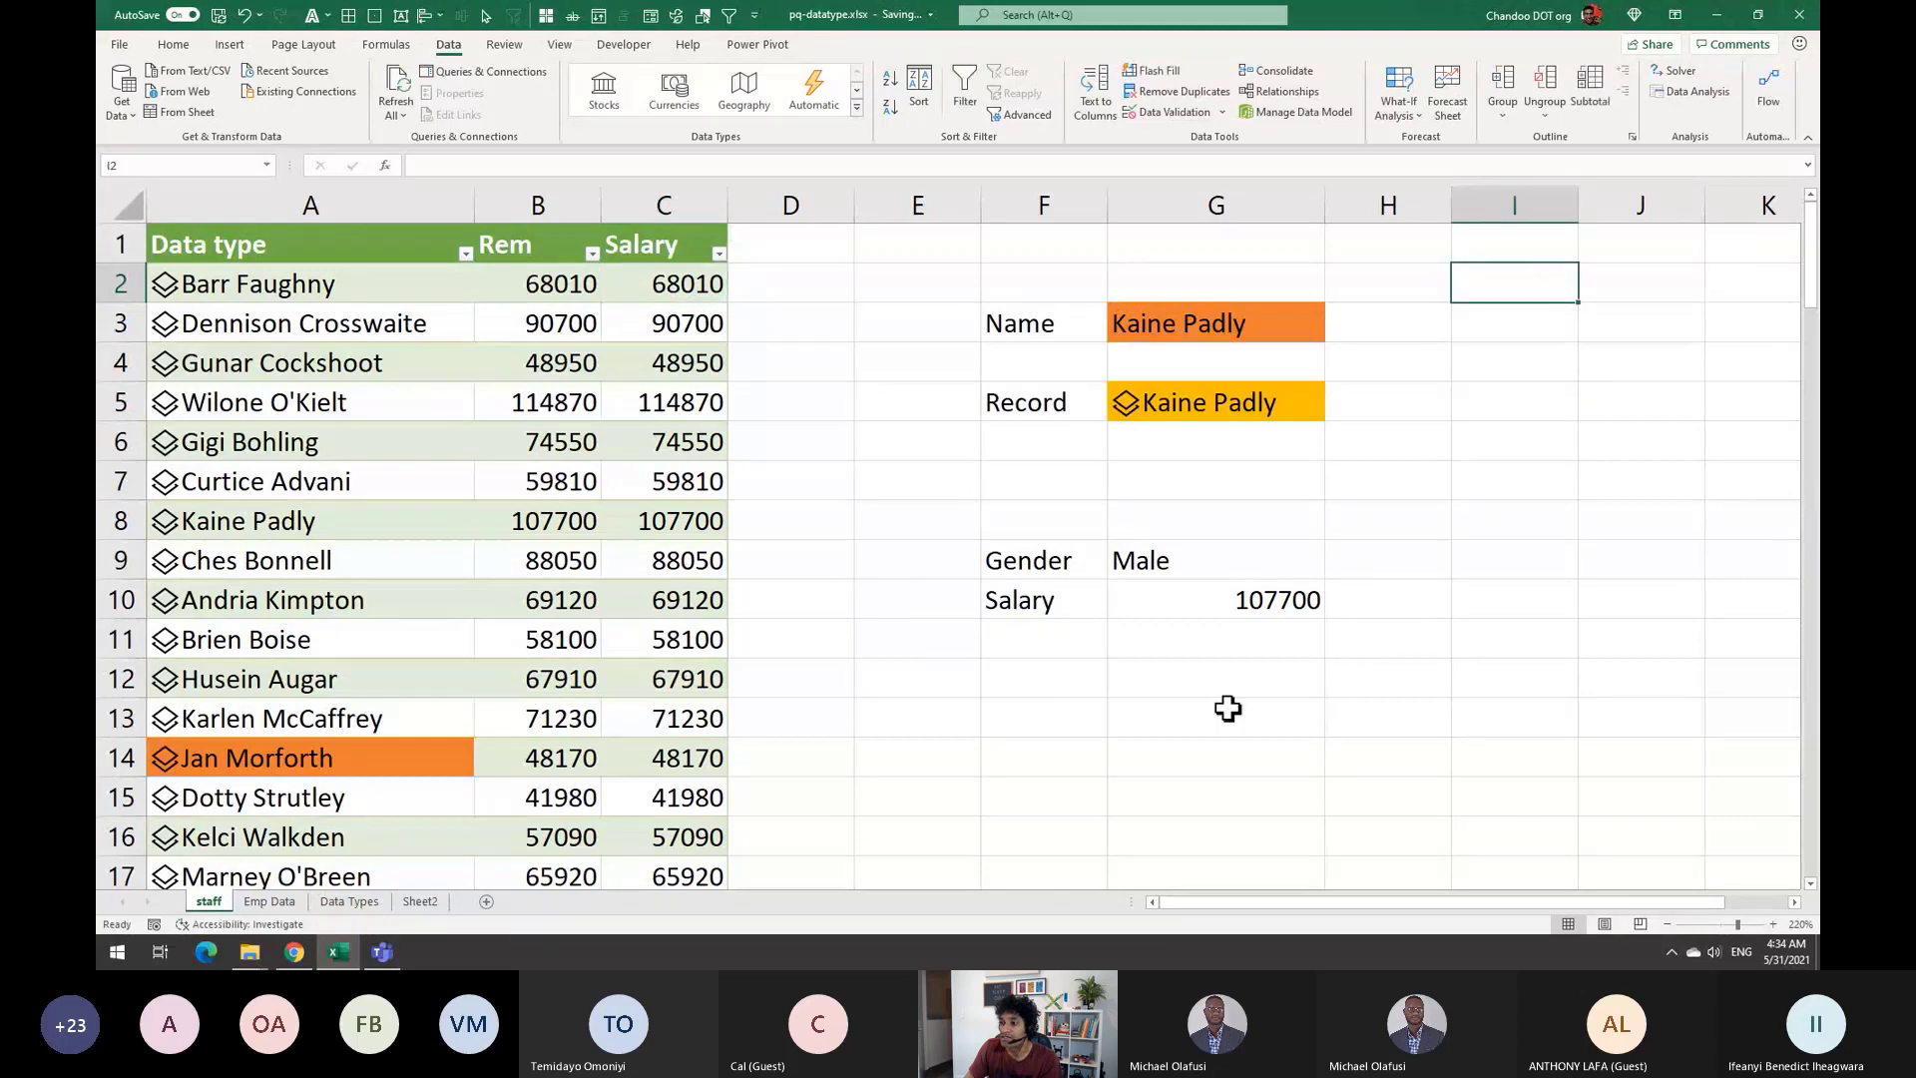
left_click(1032, 751)
Label F13 'Exchange Rate' and widen column F to fit it
left_click(1044, 716)
type("Exch")
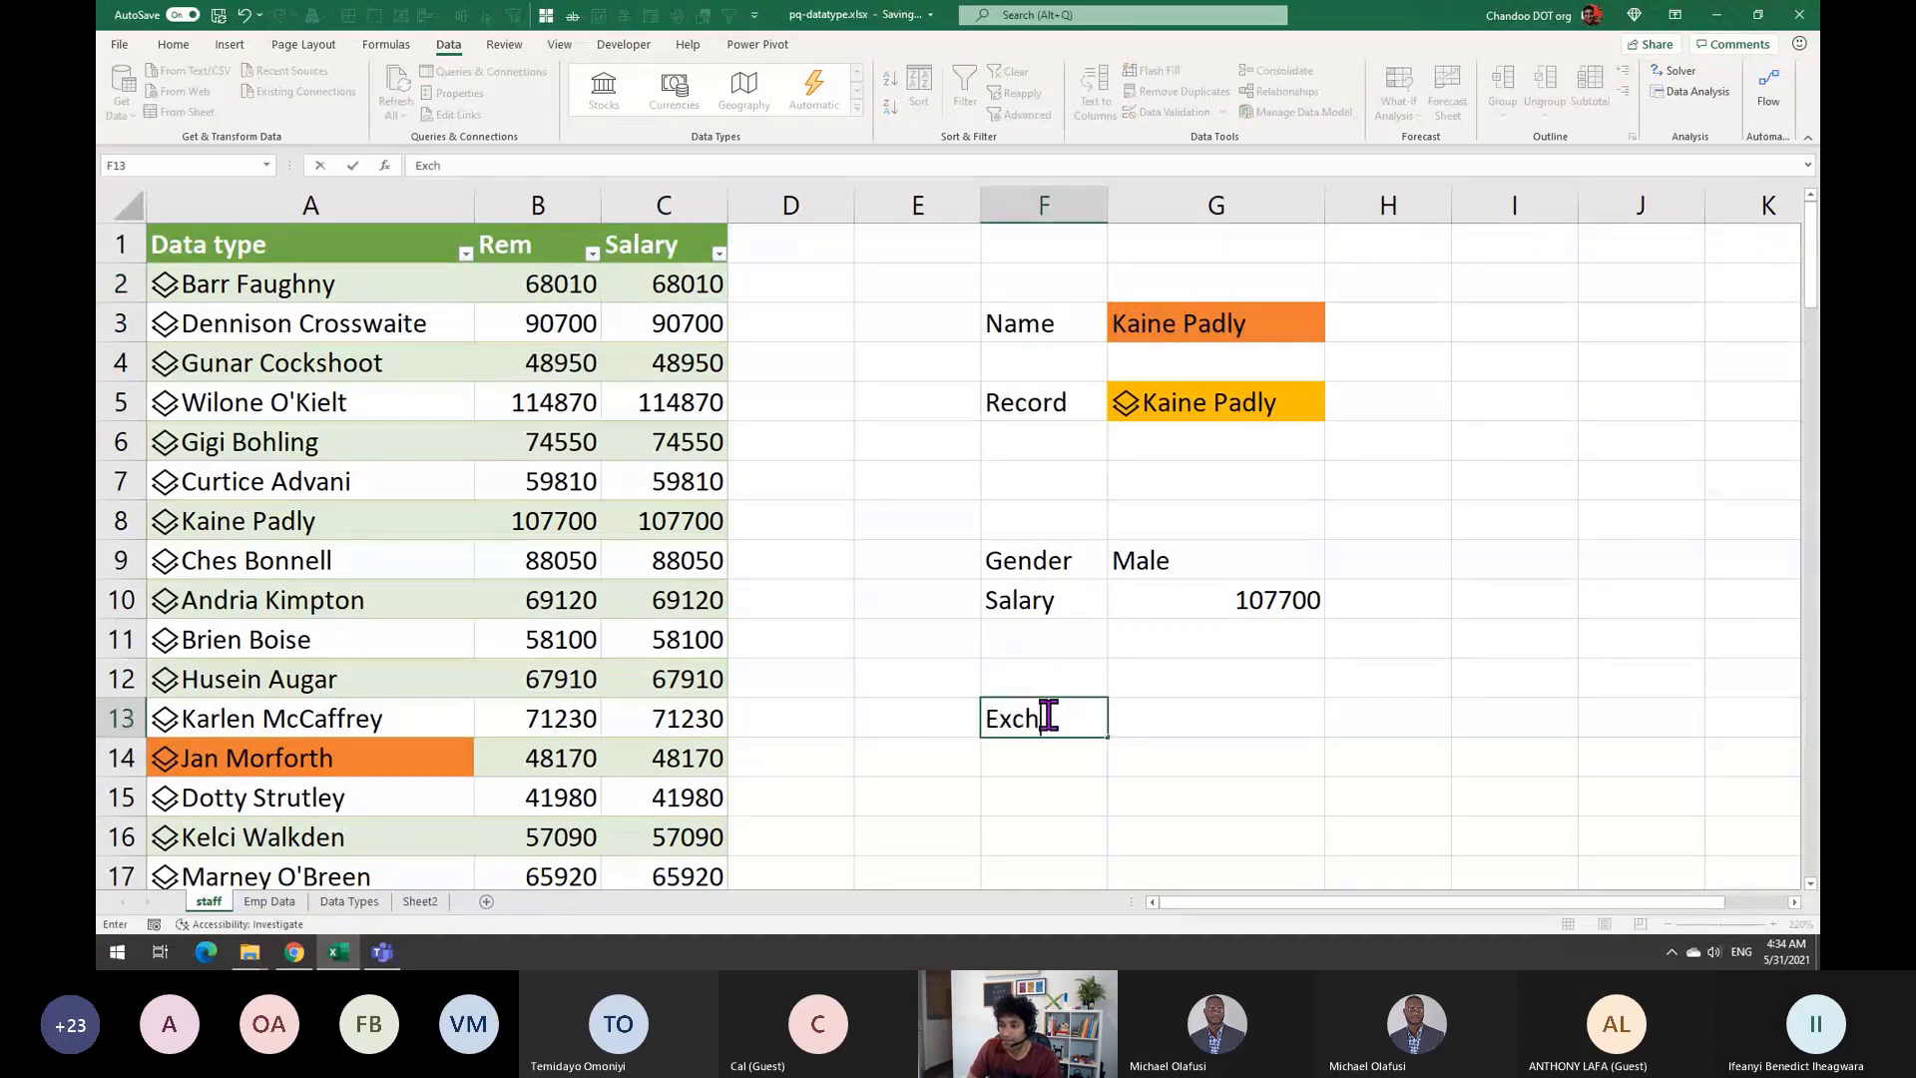
type("ange Rate")
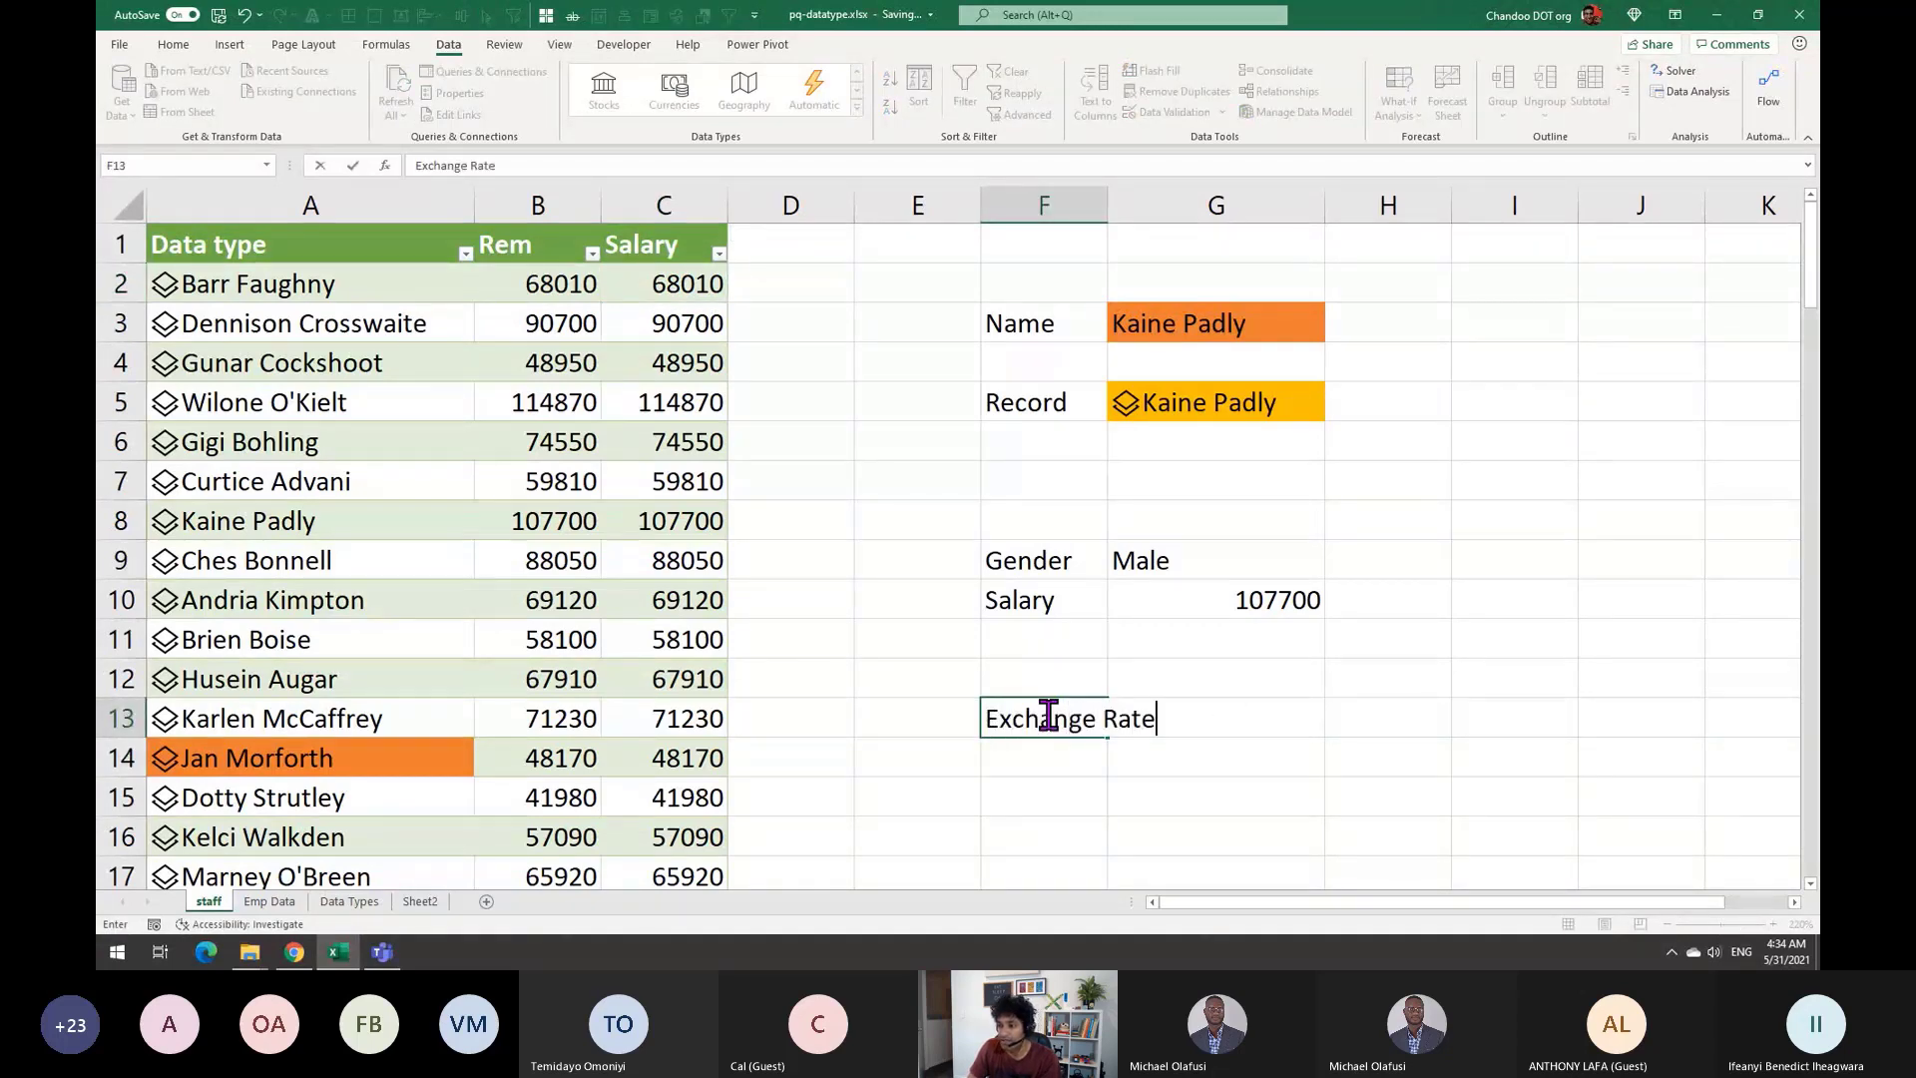
key("Tab")
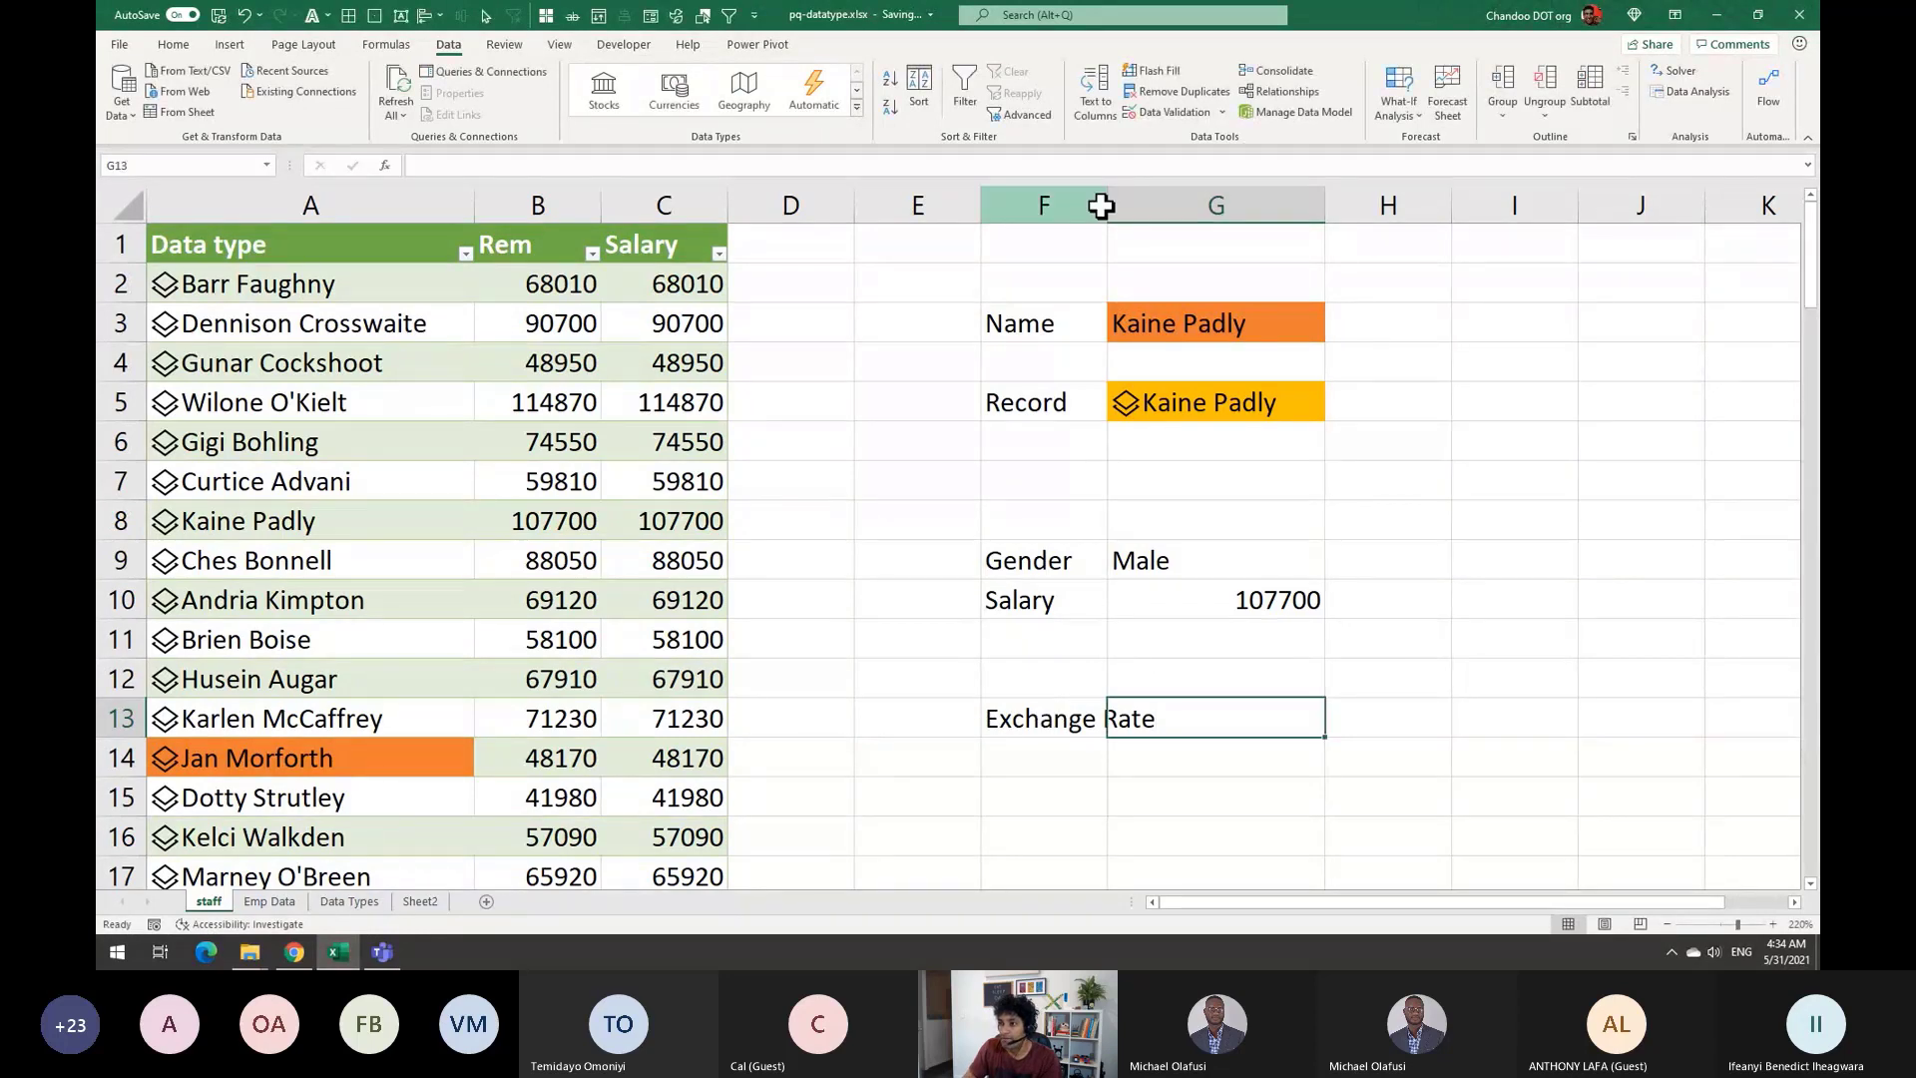
left_click(1102, 206)
left_click_drag(1108, 204, 1209, 204)
Enter USD/EUR in G13 and convert it to a Currencies data type
left_click(1346, 715)
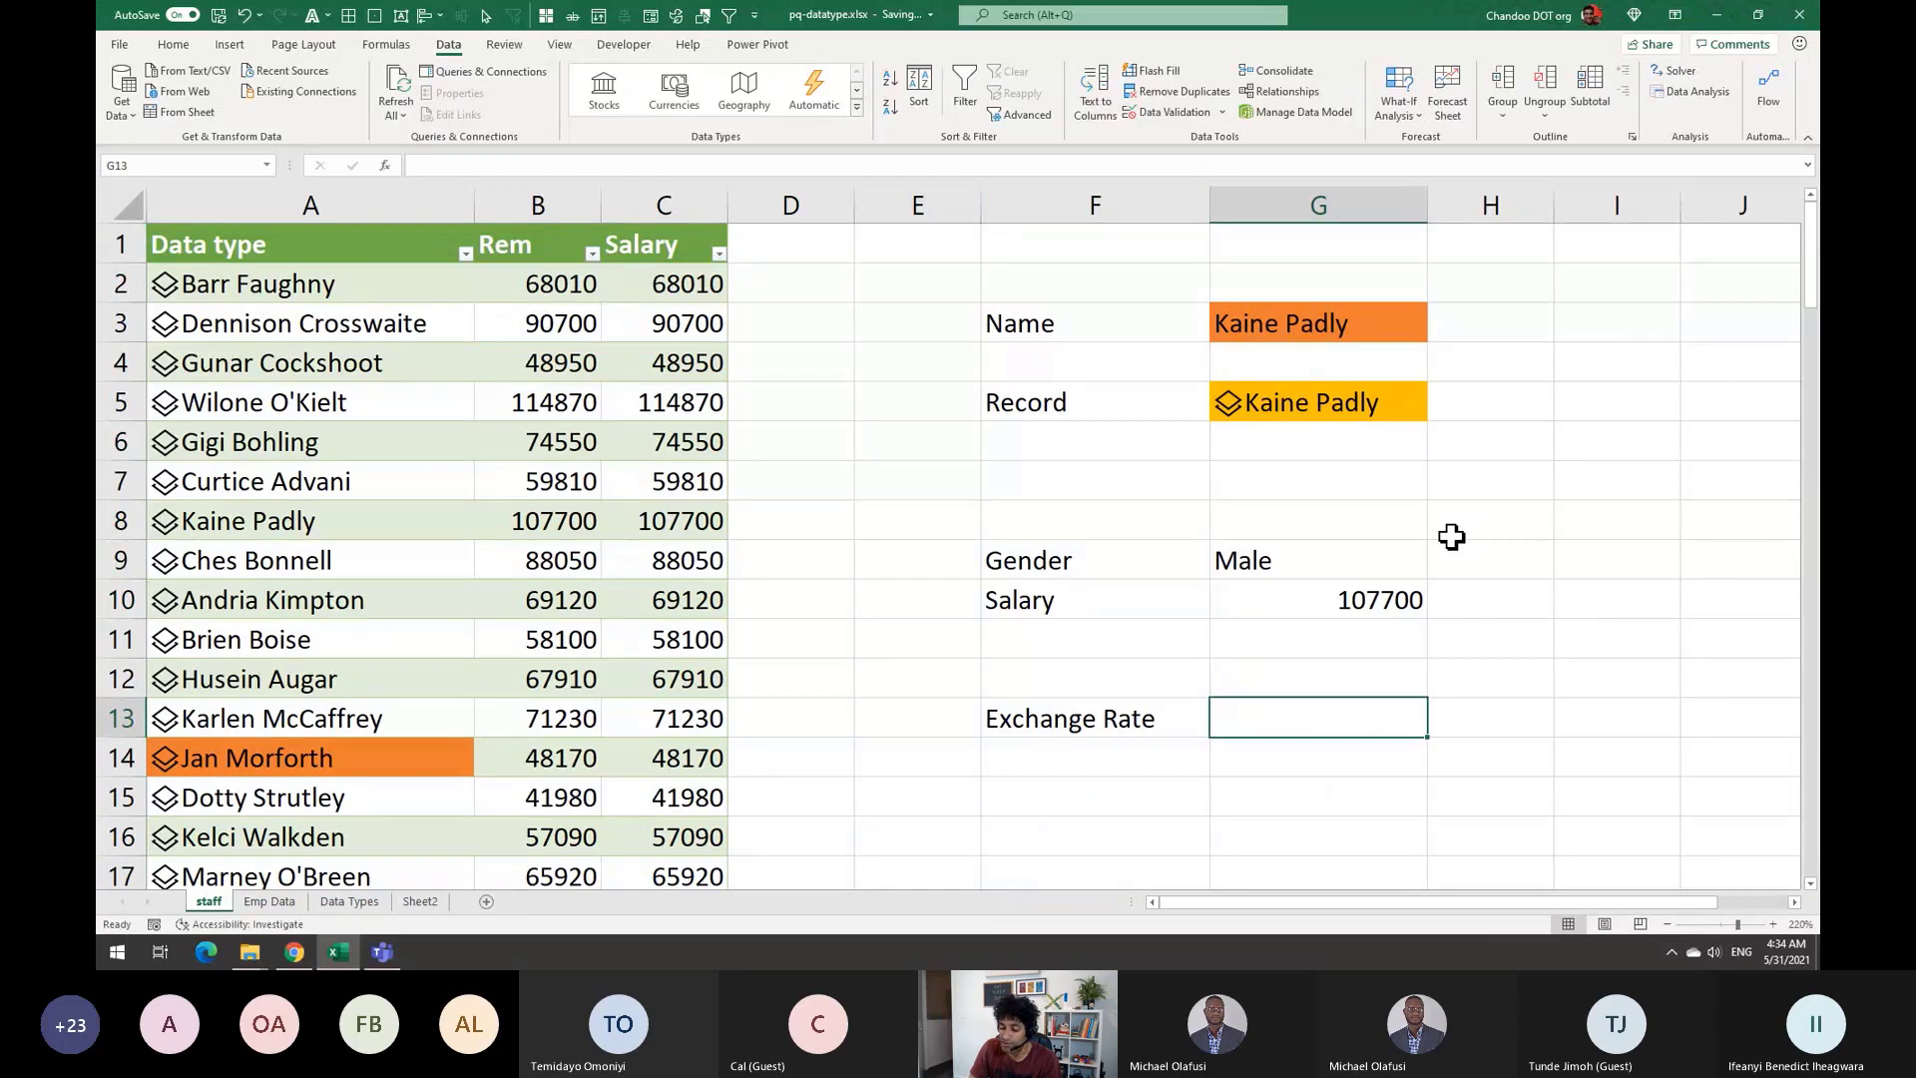
type("EURO")
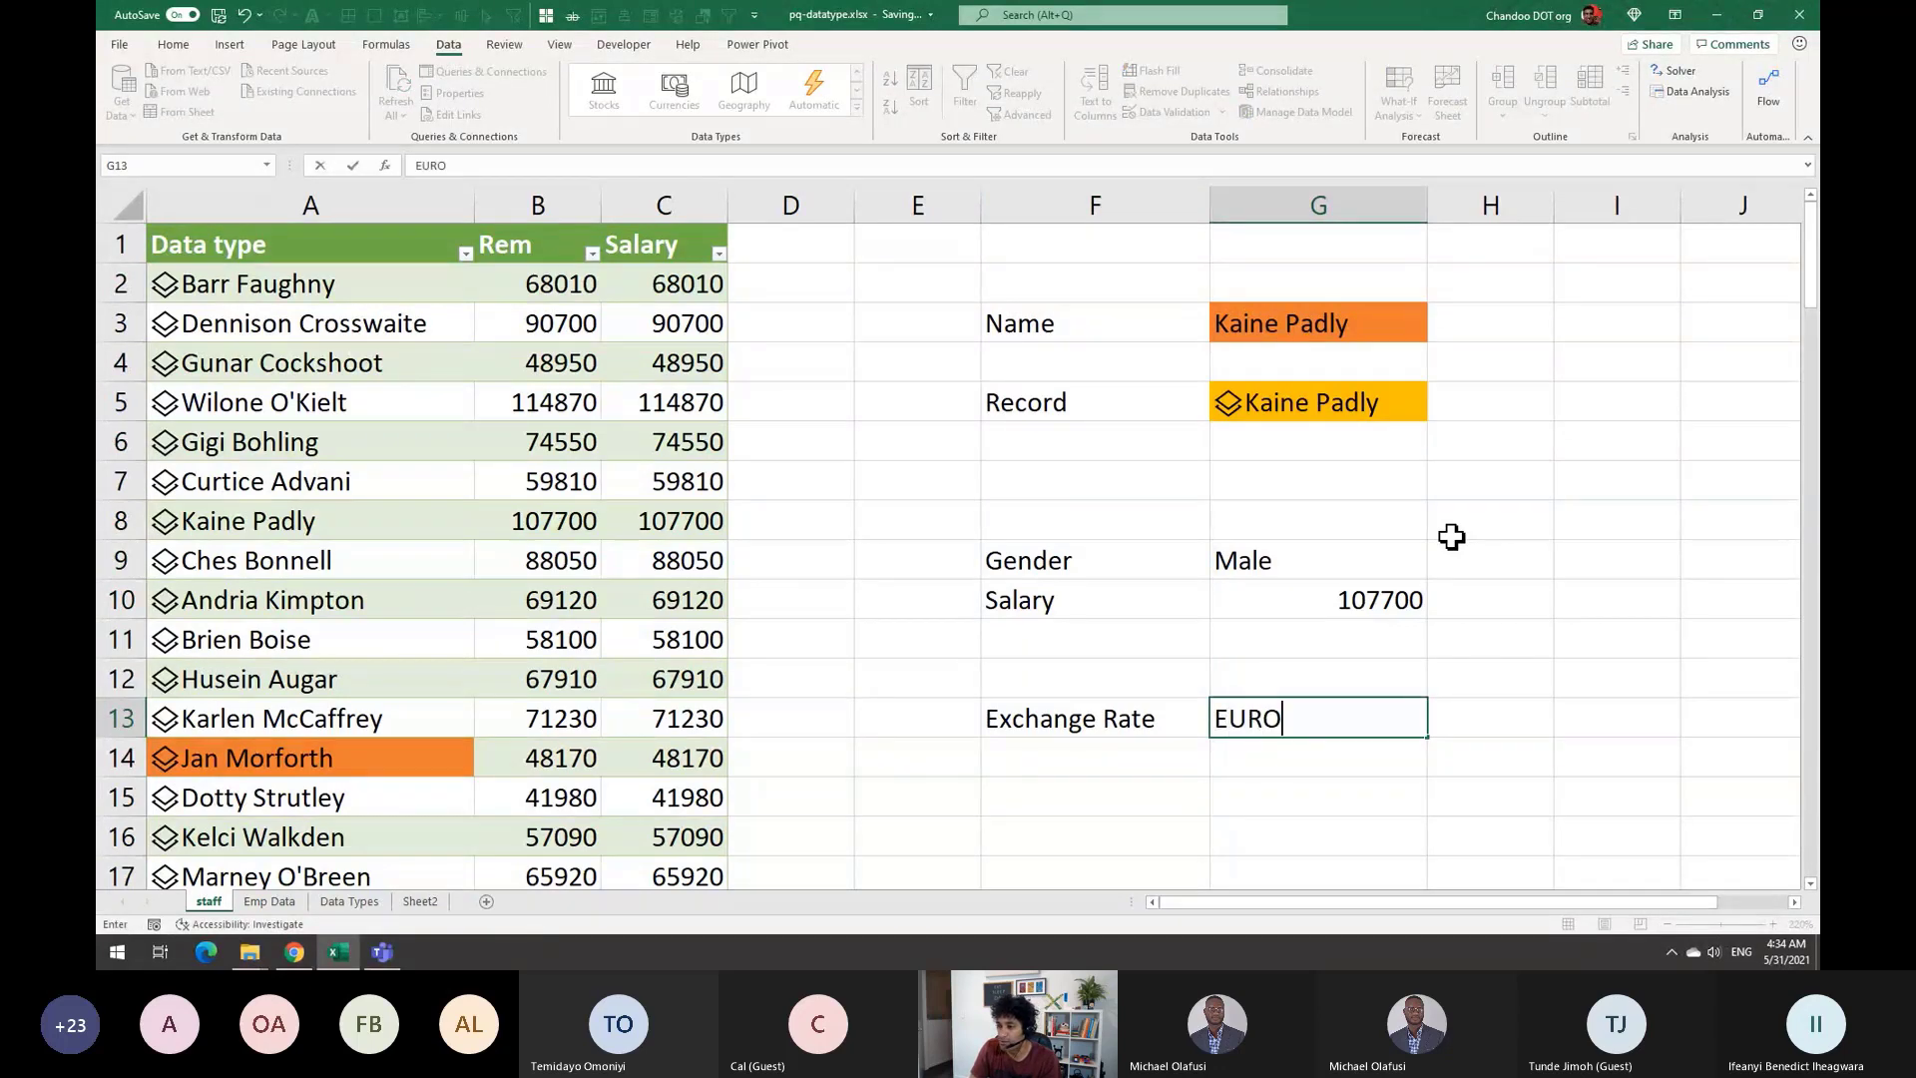
key("Return")
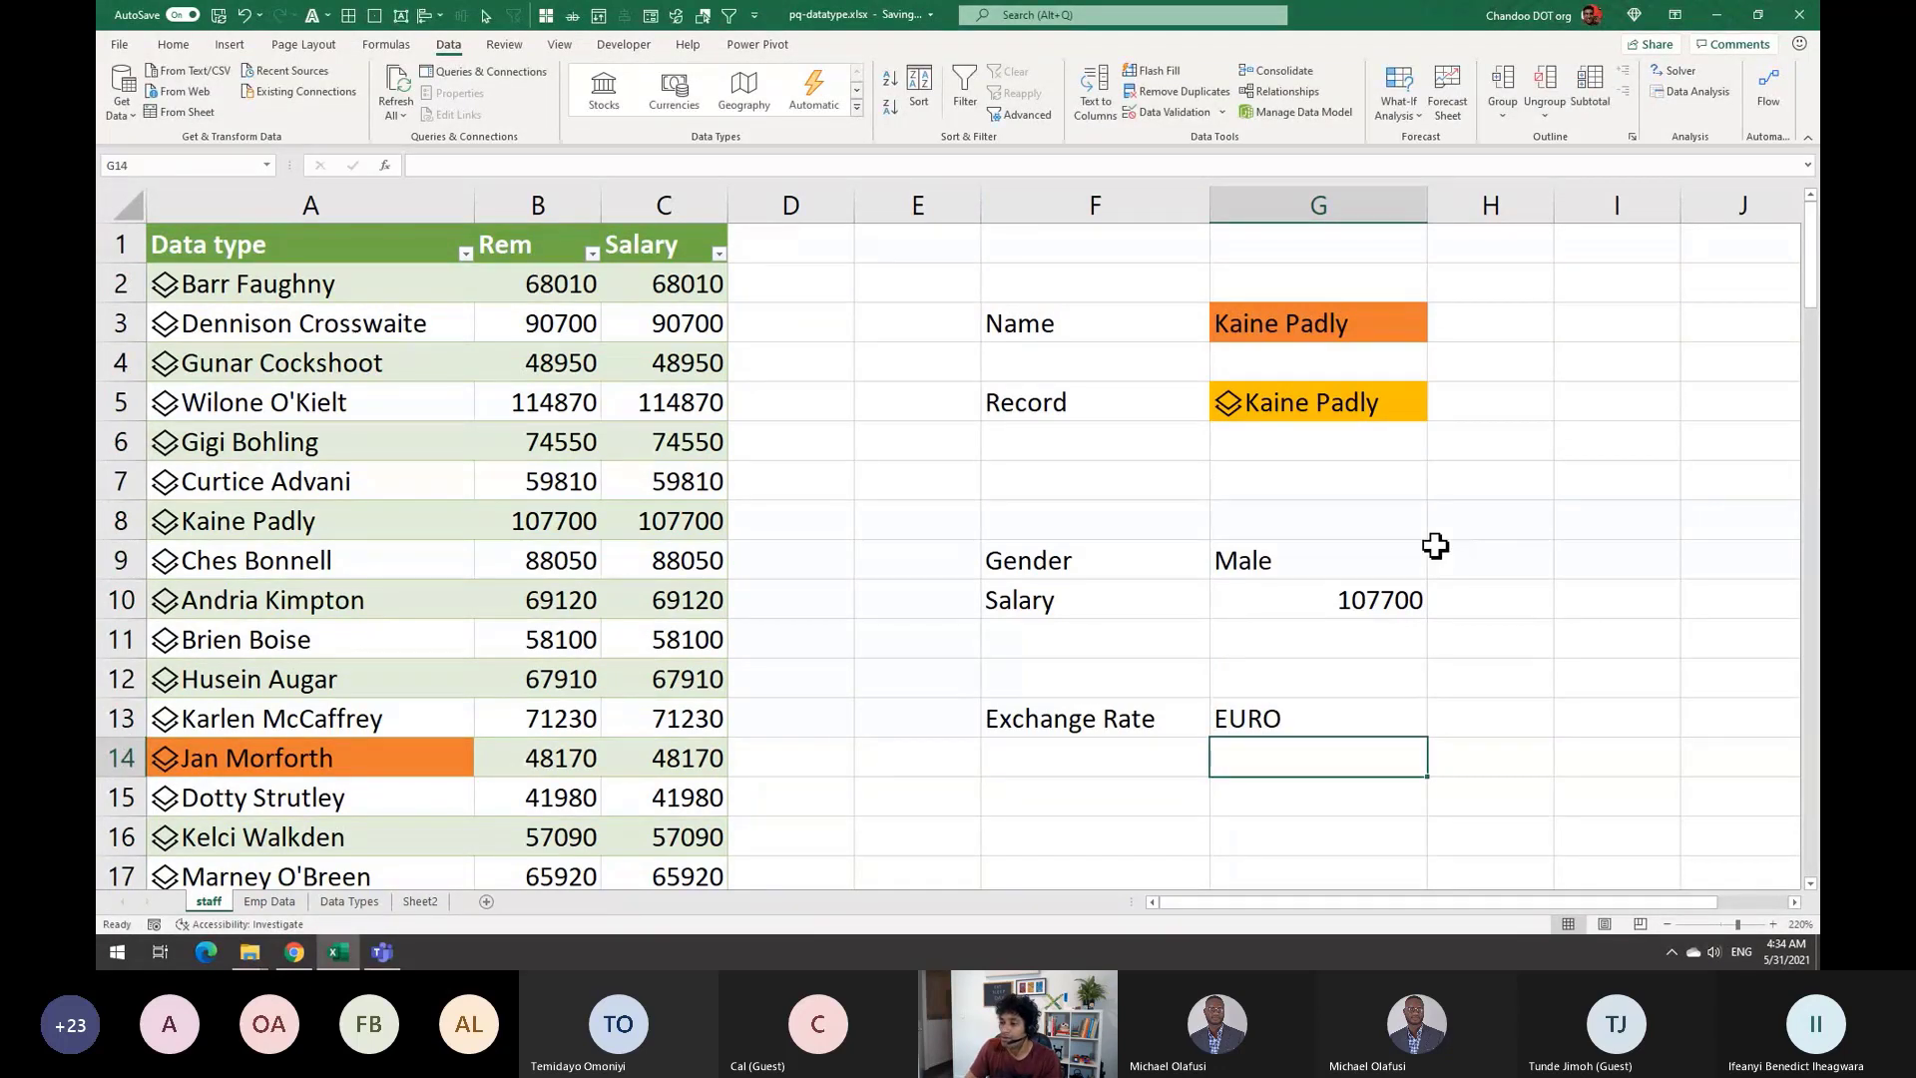
left_click(1351, 688)
left_click(1344, 715)
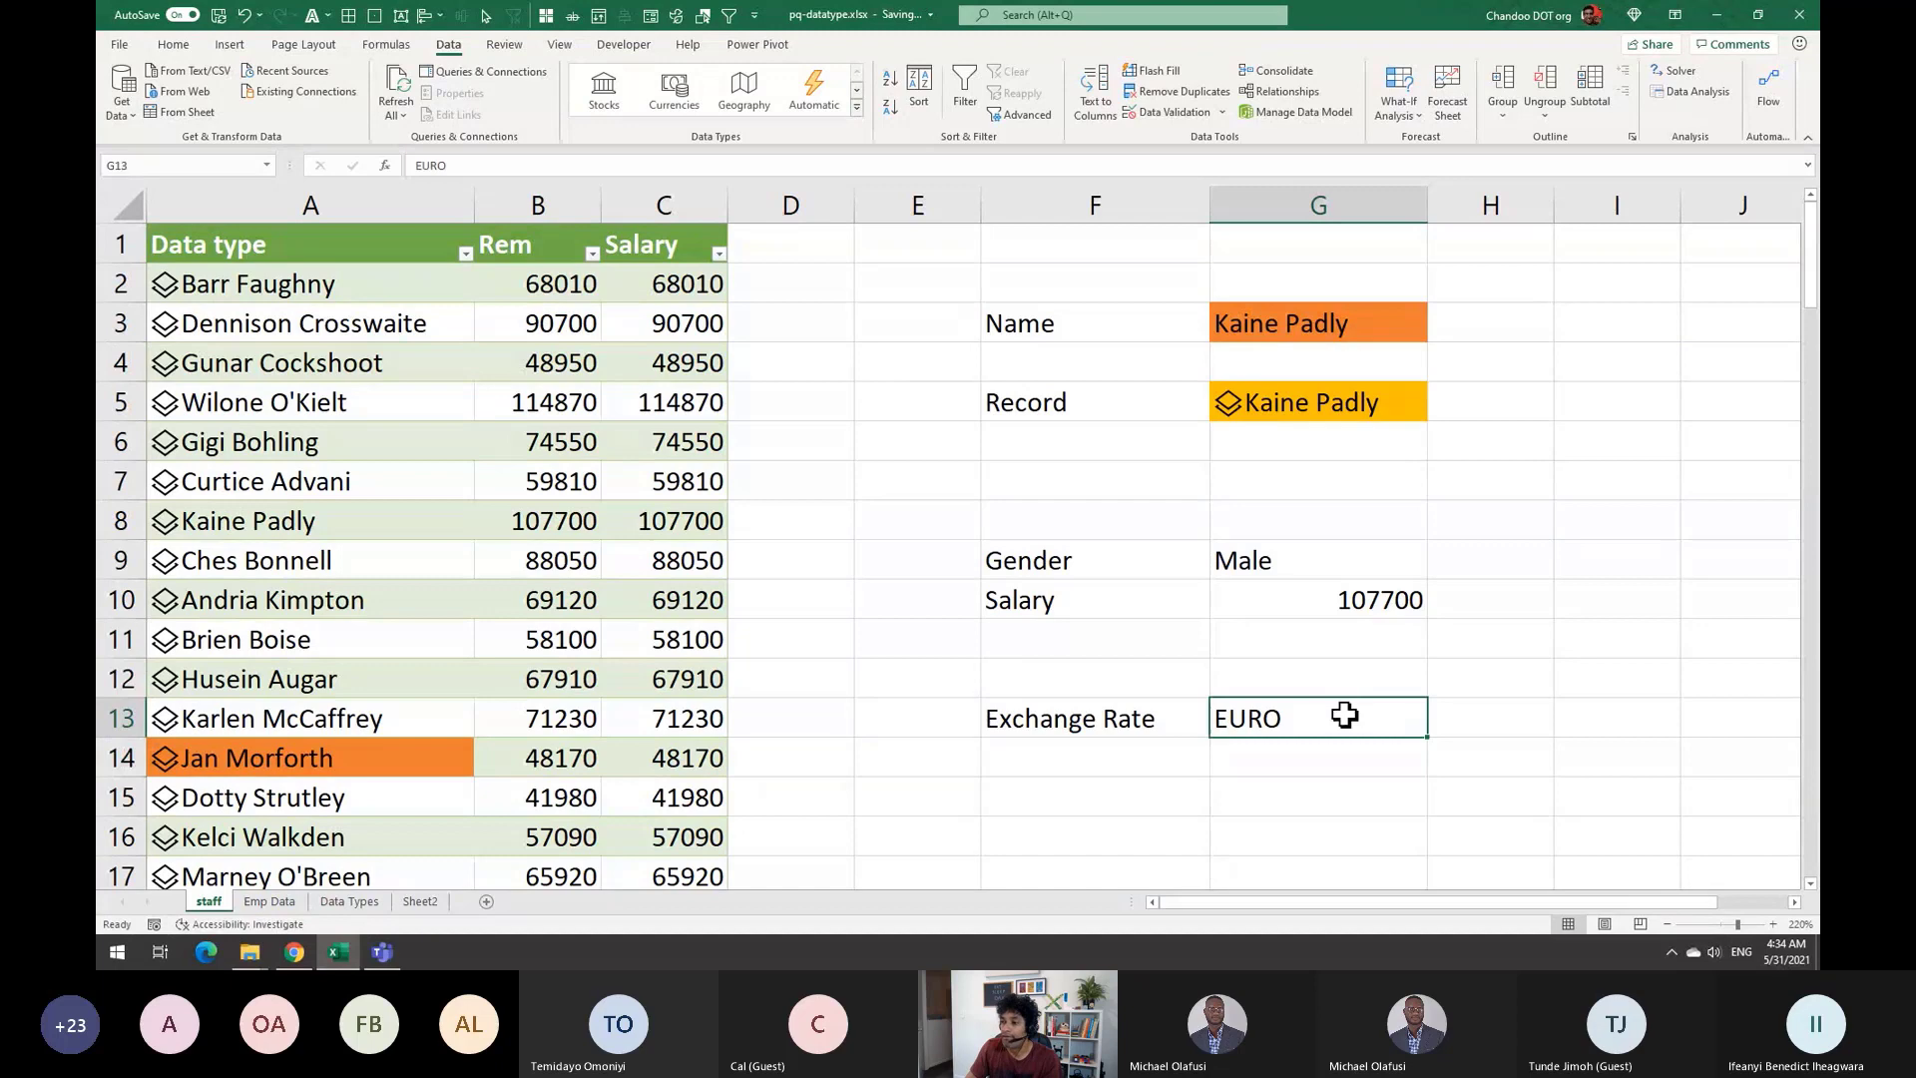
left_click(685, 90)
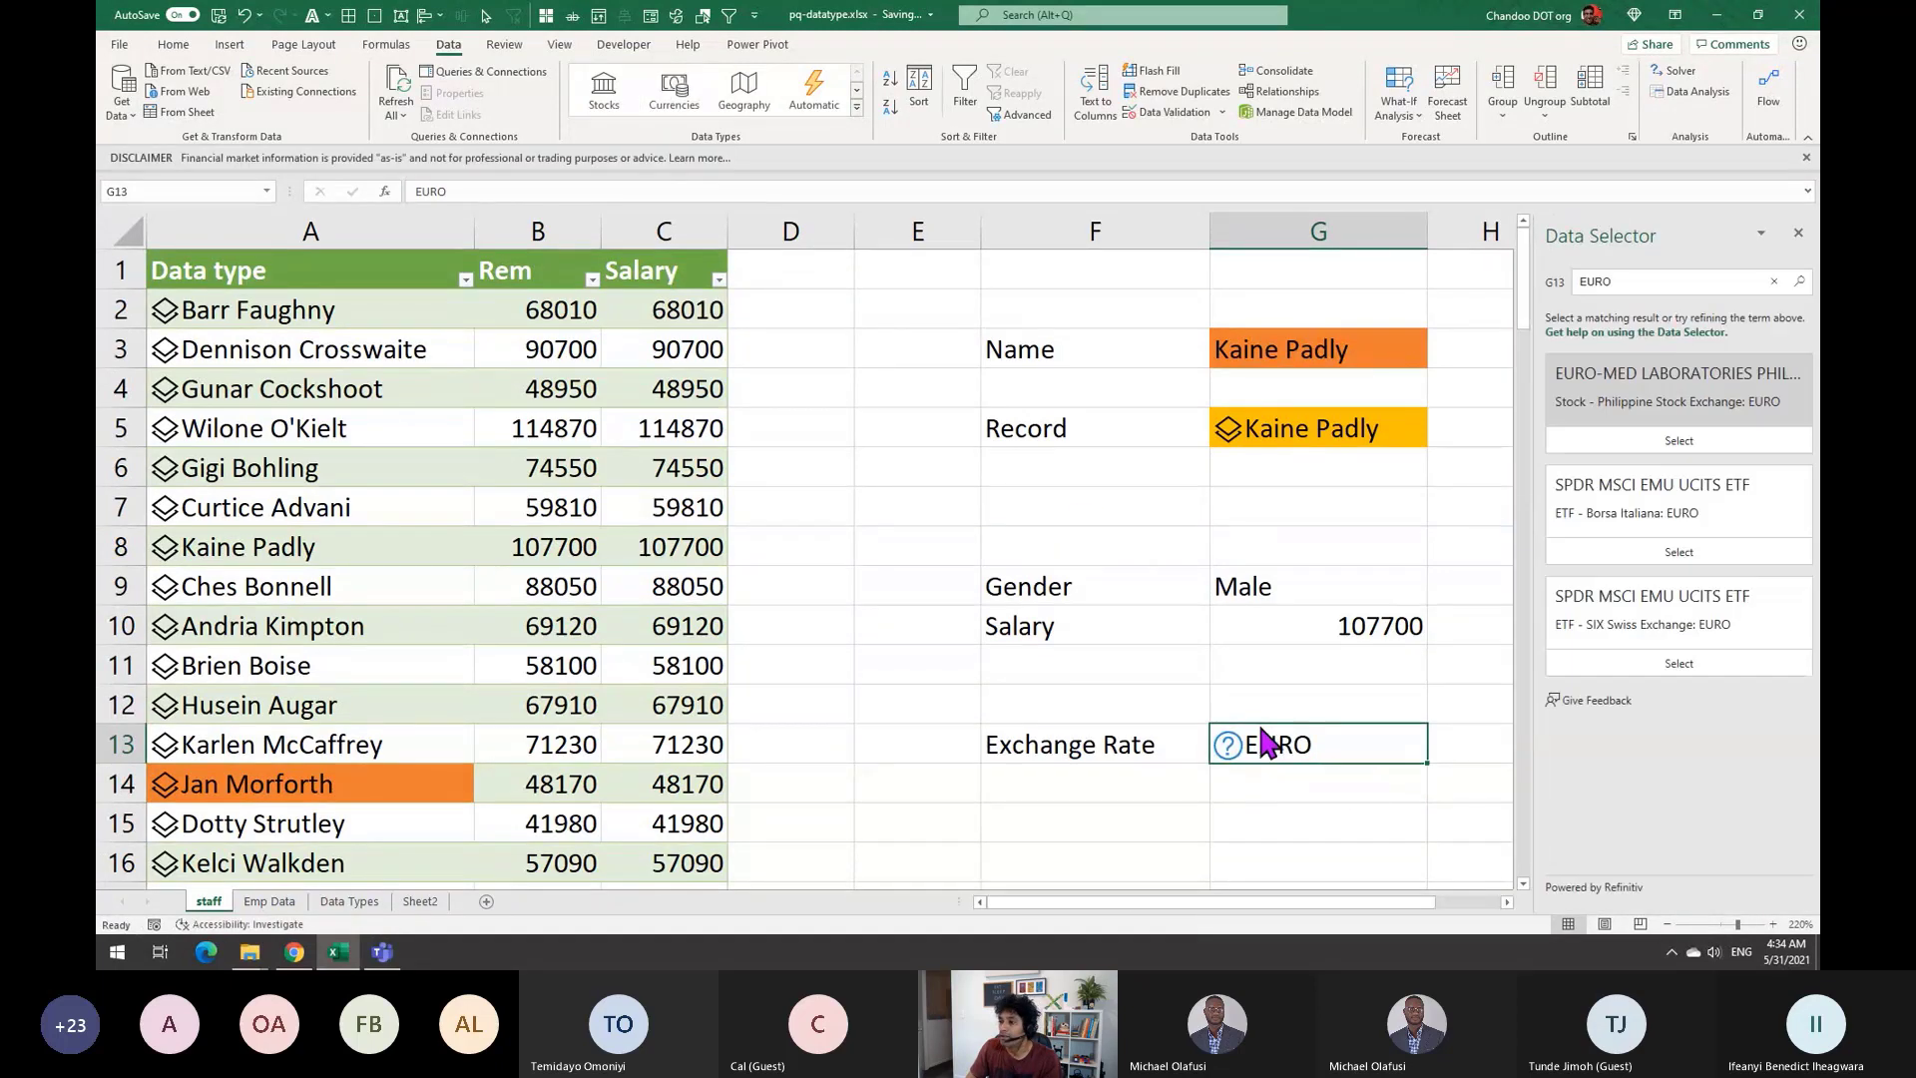
left_click_drag(1397, 910, 1452, 902)
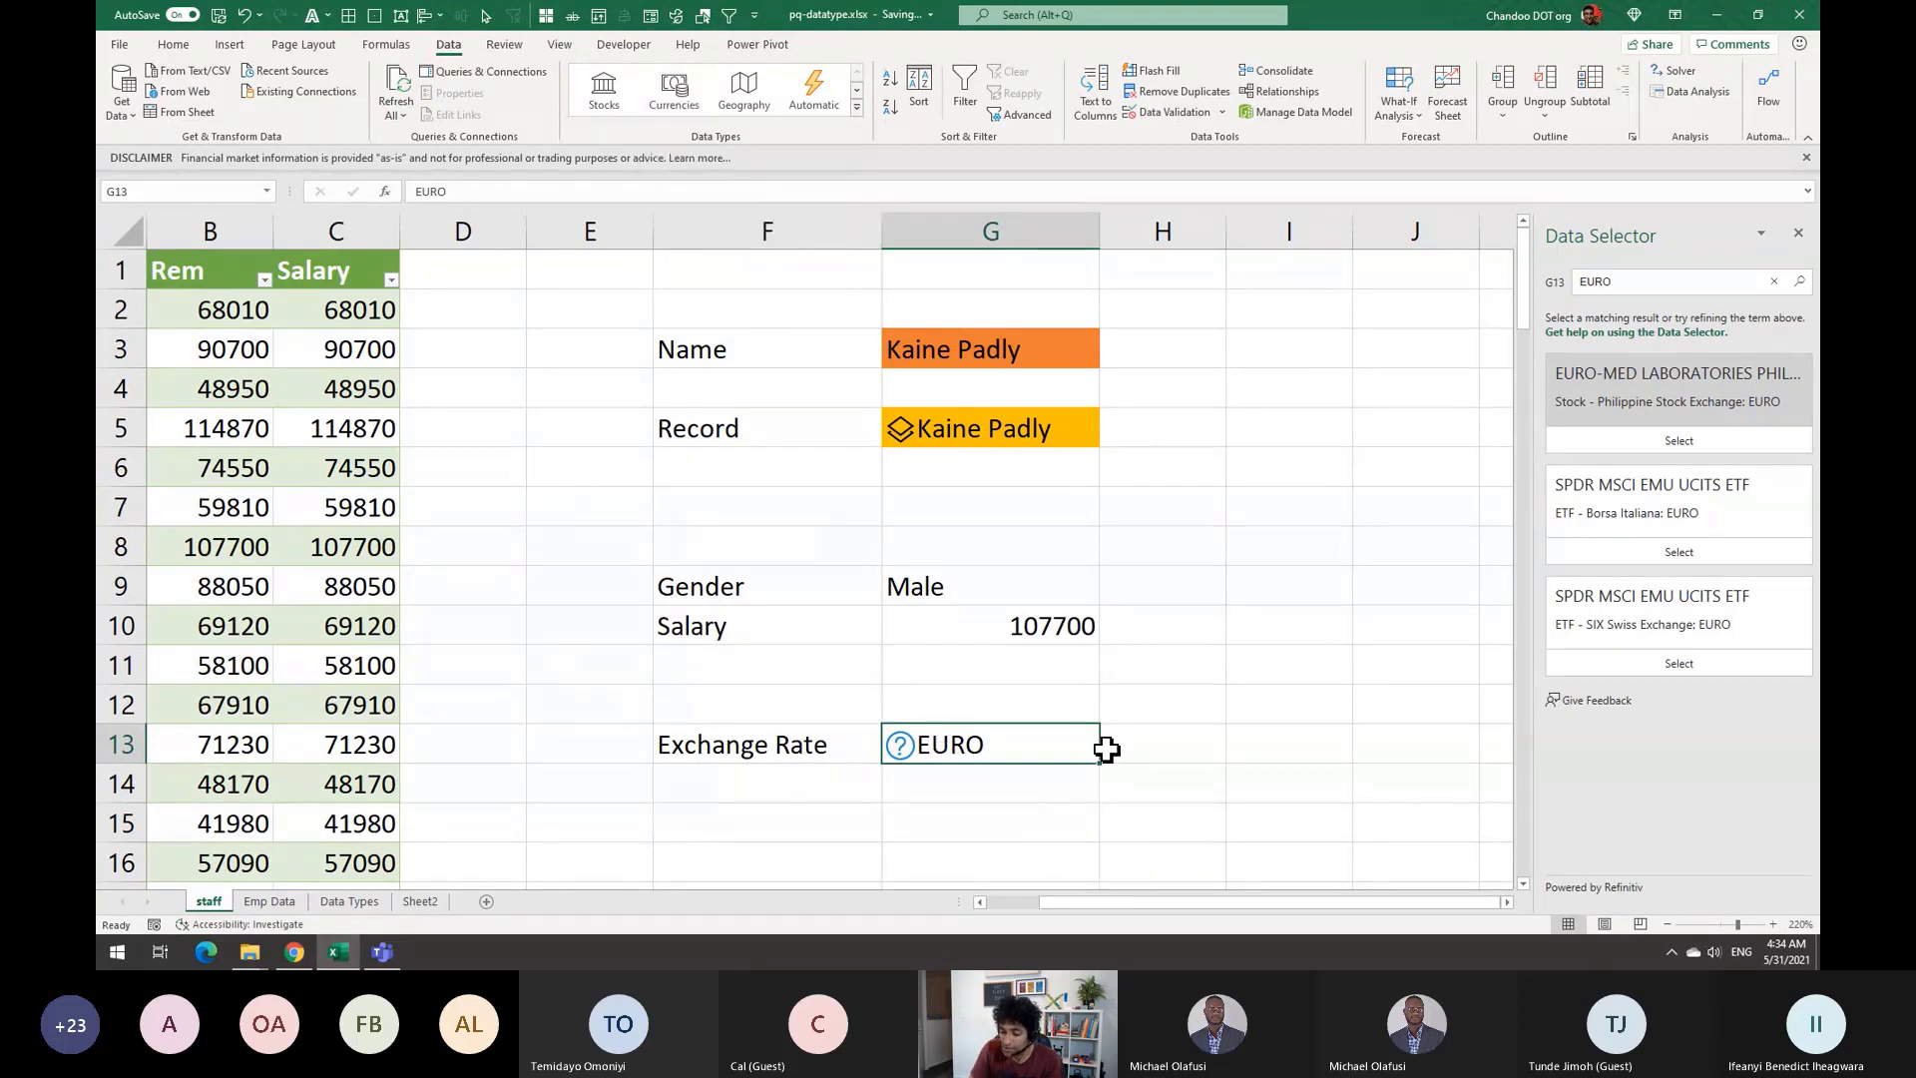
type("USD/")
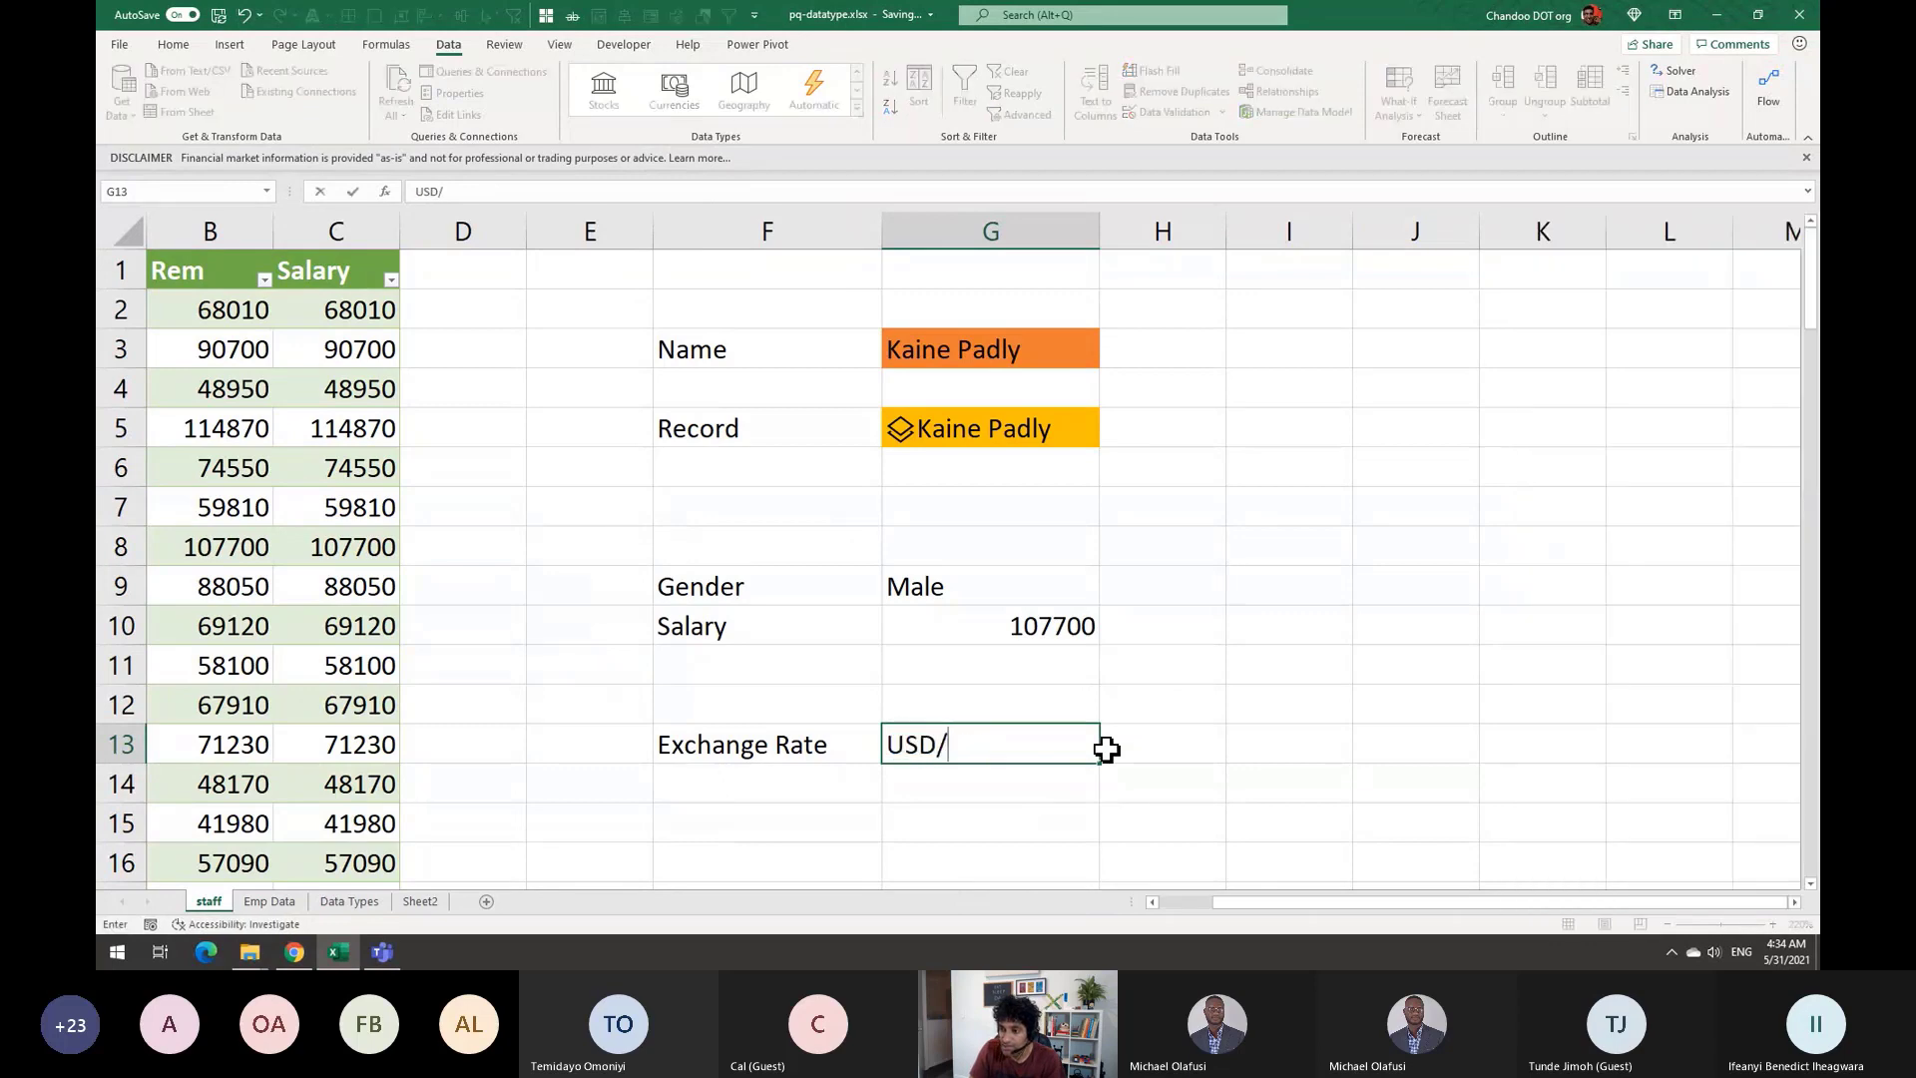
type("EUR")
key("Return")
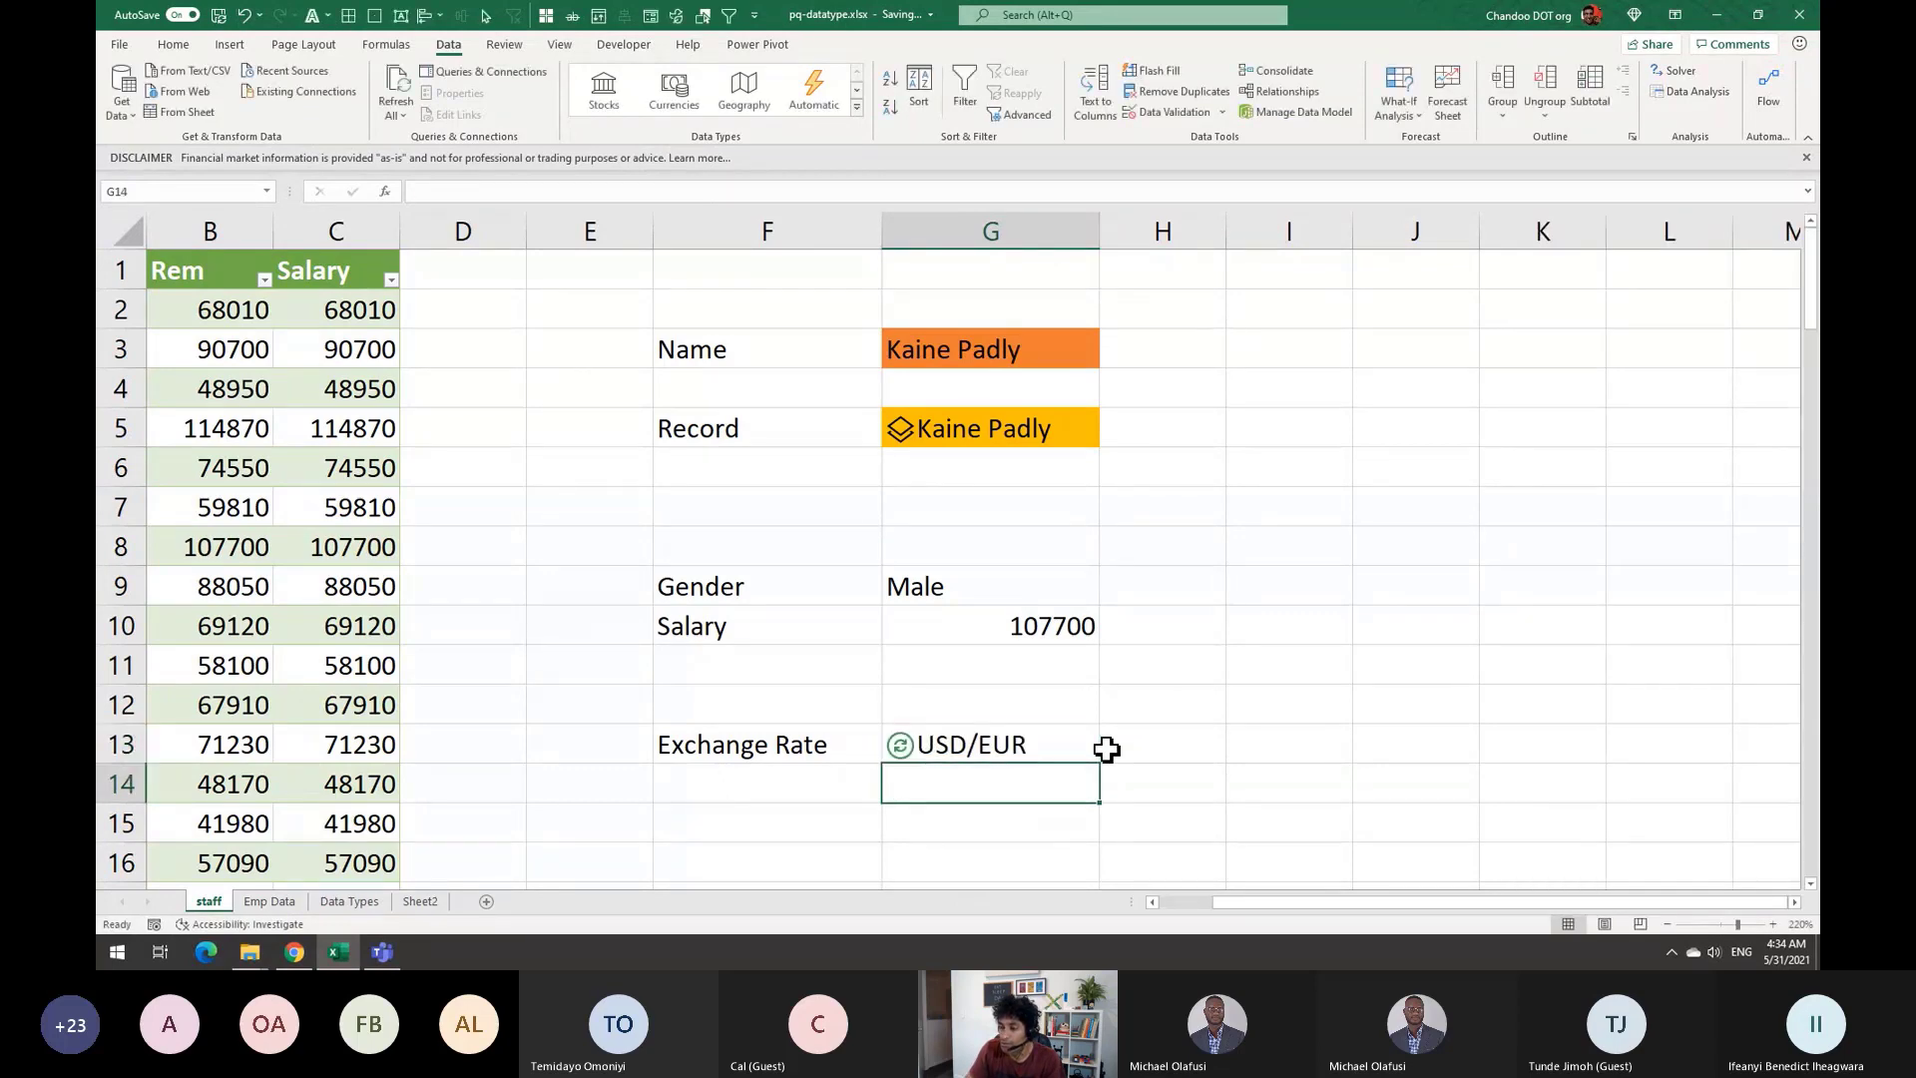
left_click(955, 738)
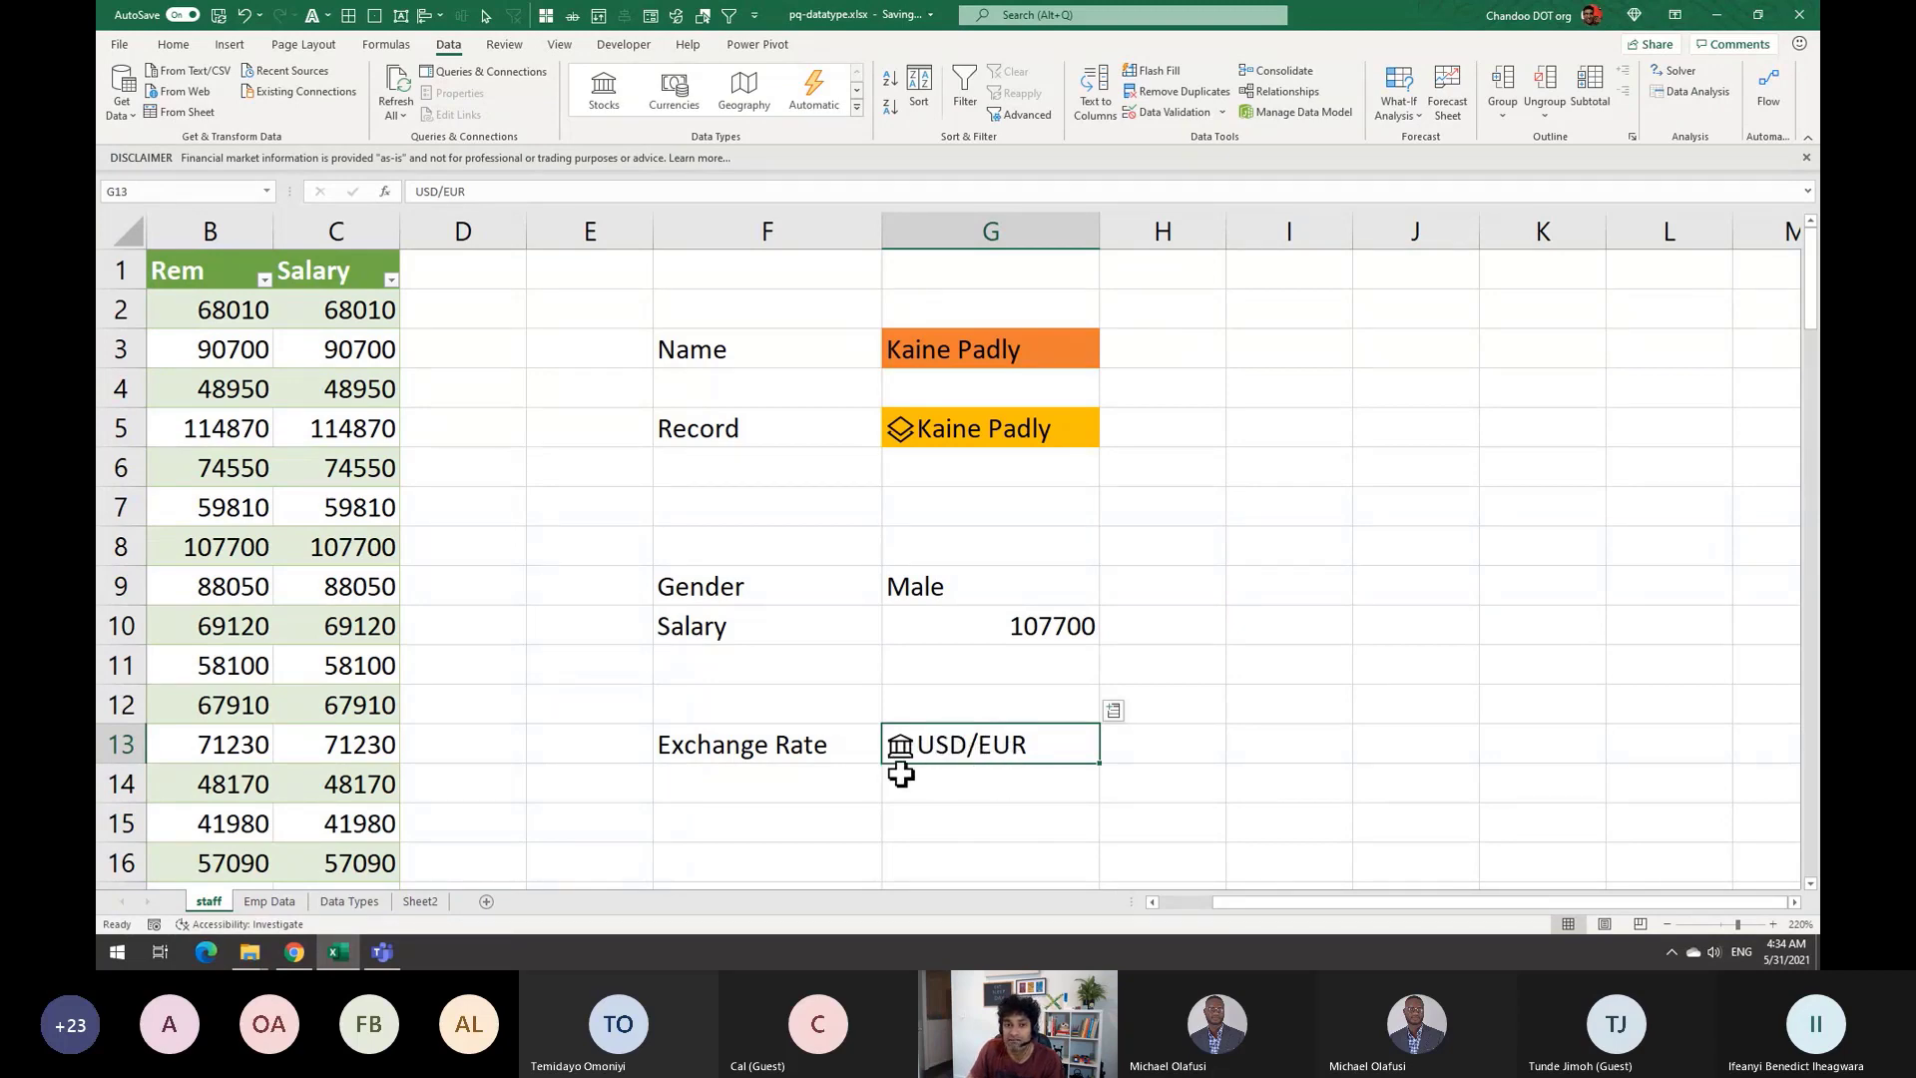
left_click(1147, 752)
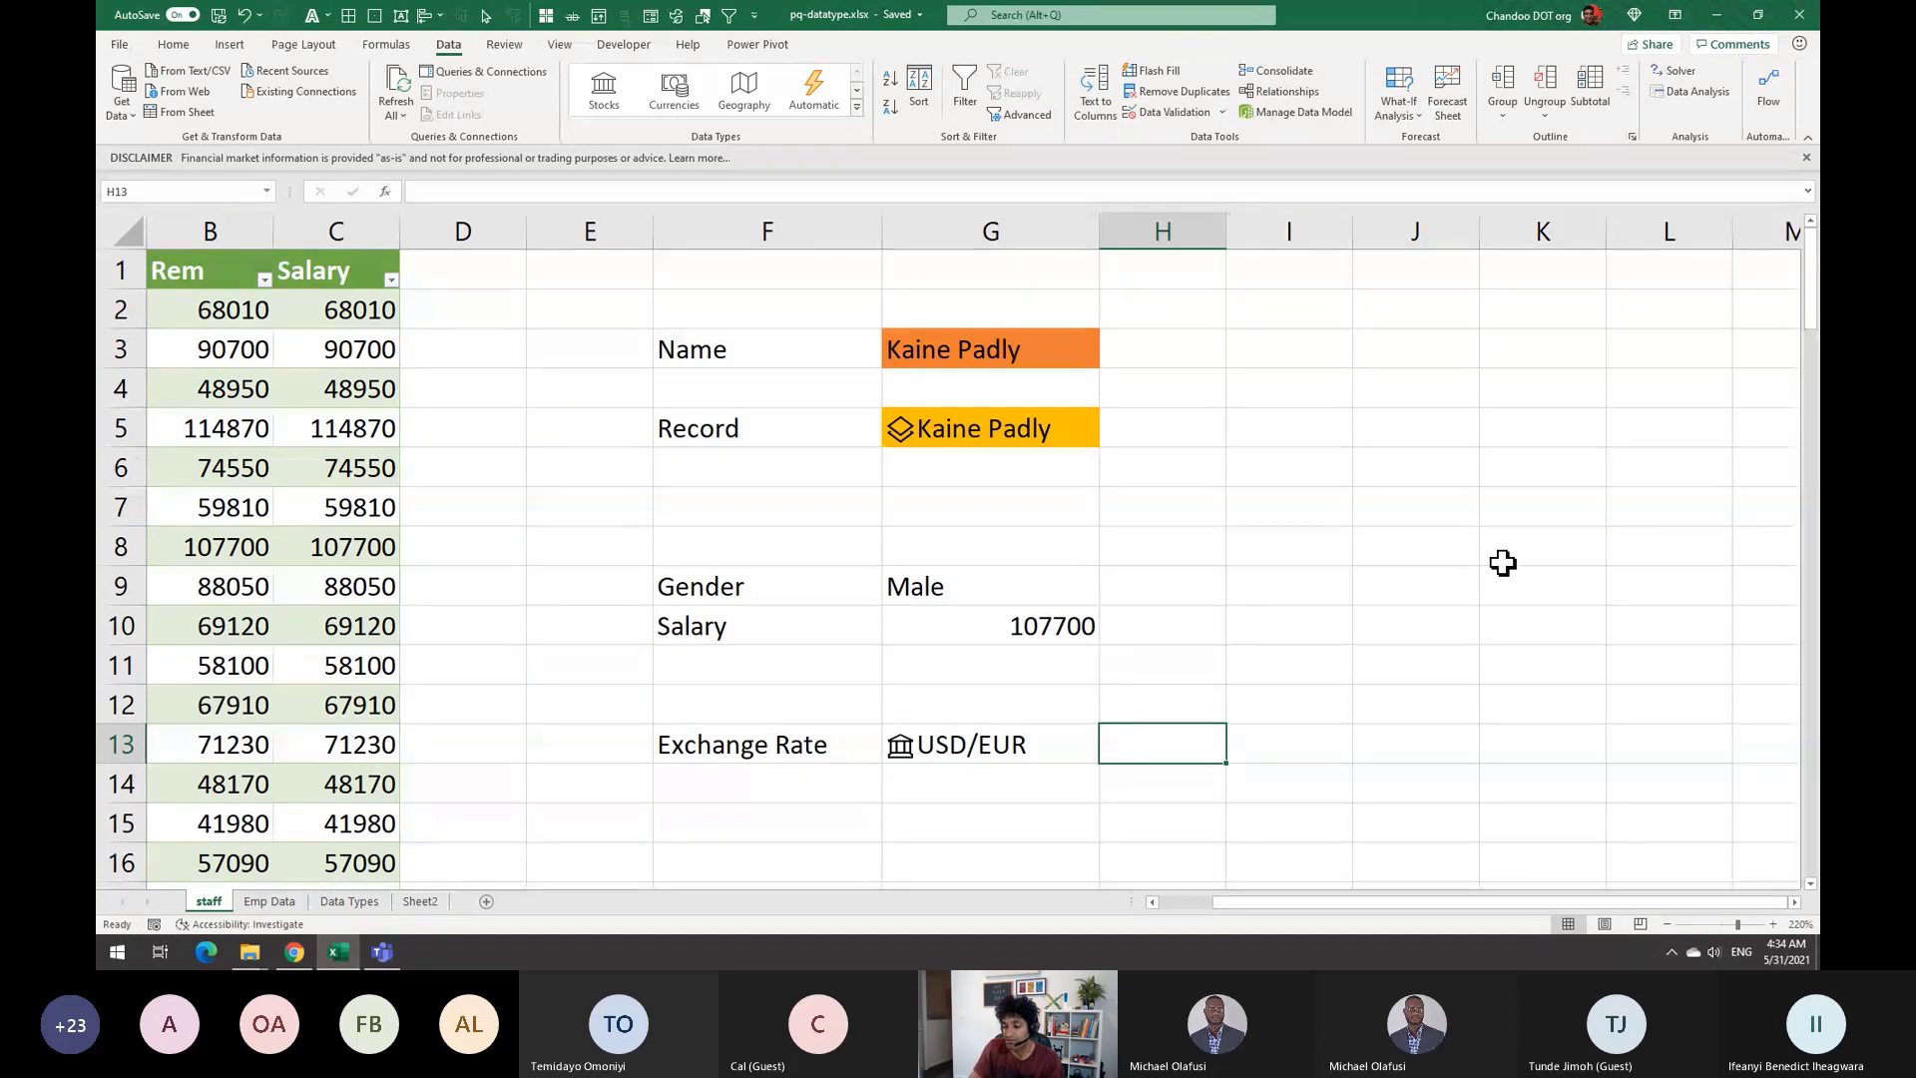
Enter =G13.Price in H13 to pull the € 0.82 USD/EUR rate
type("=")
key("Left")
type(".")
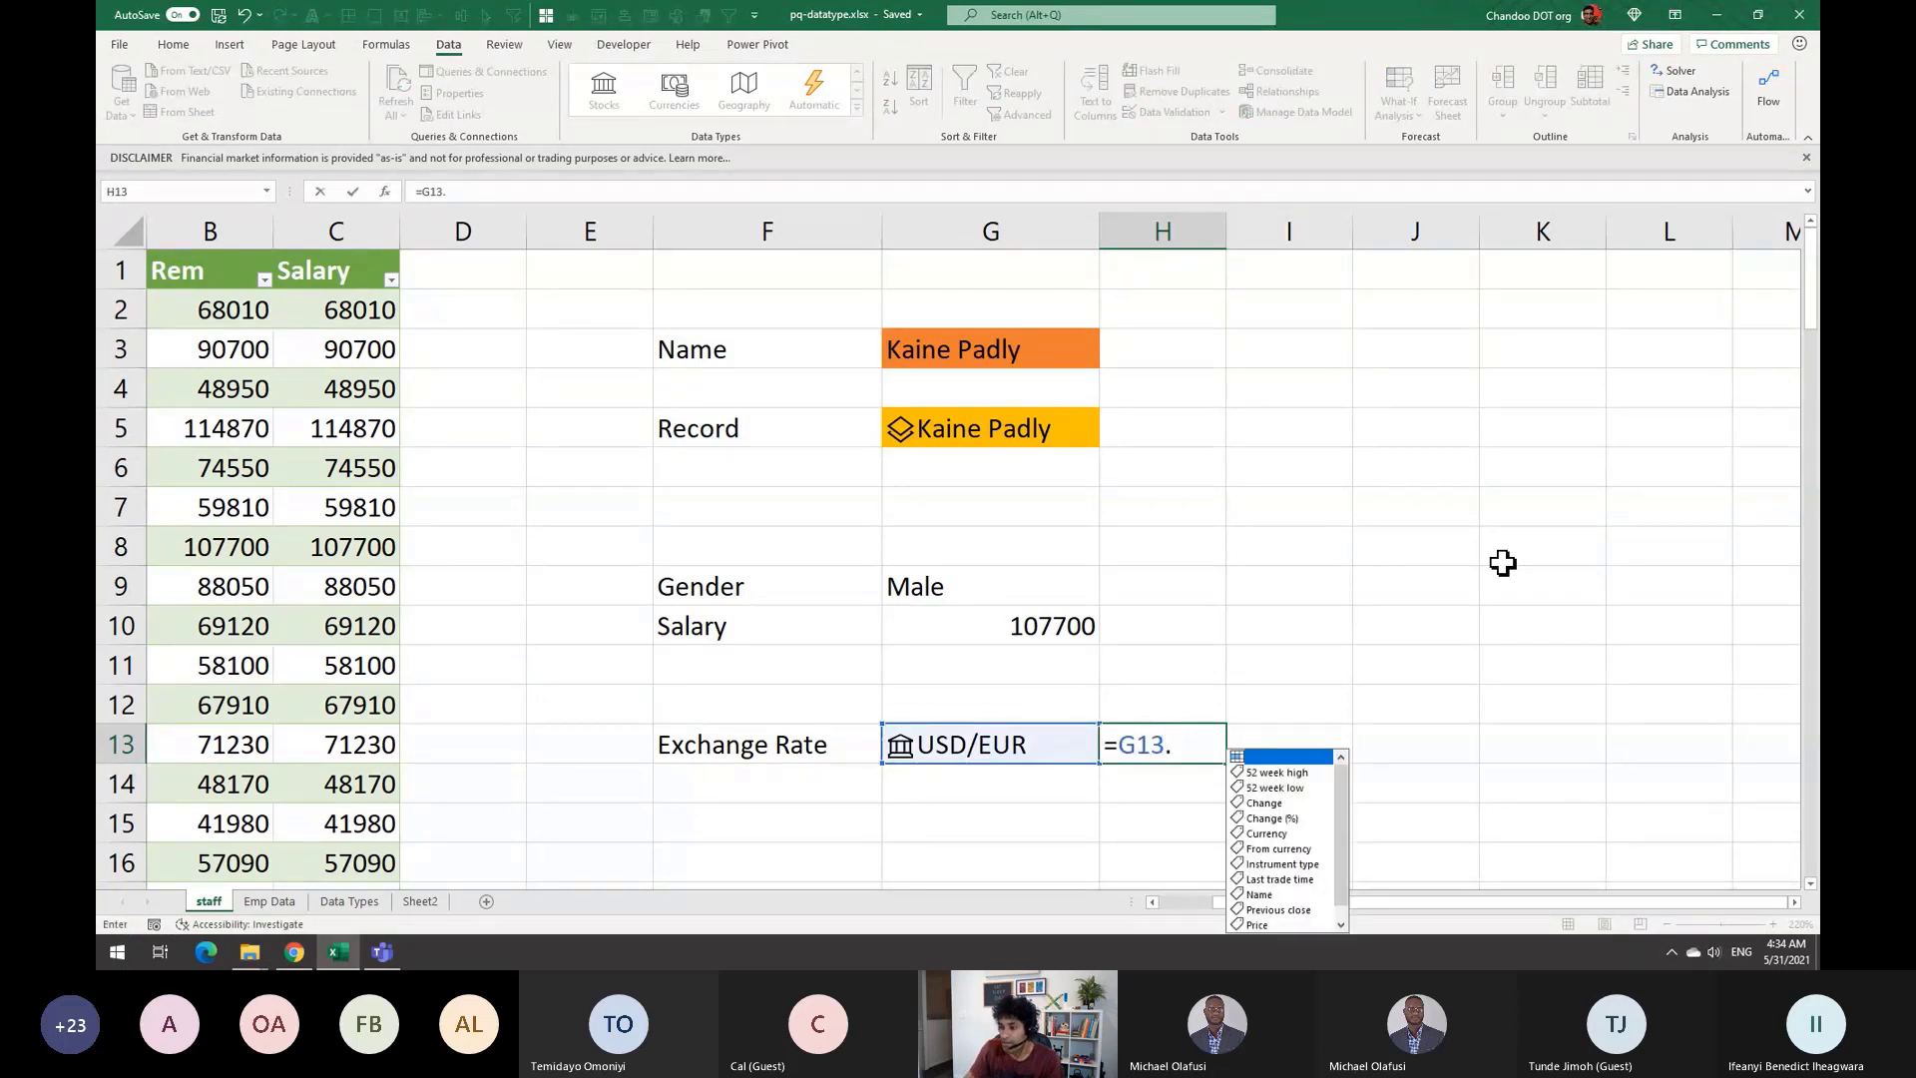
scroll(1393, 781, "down", 3)
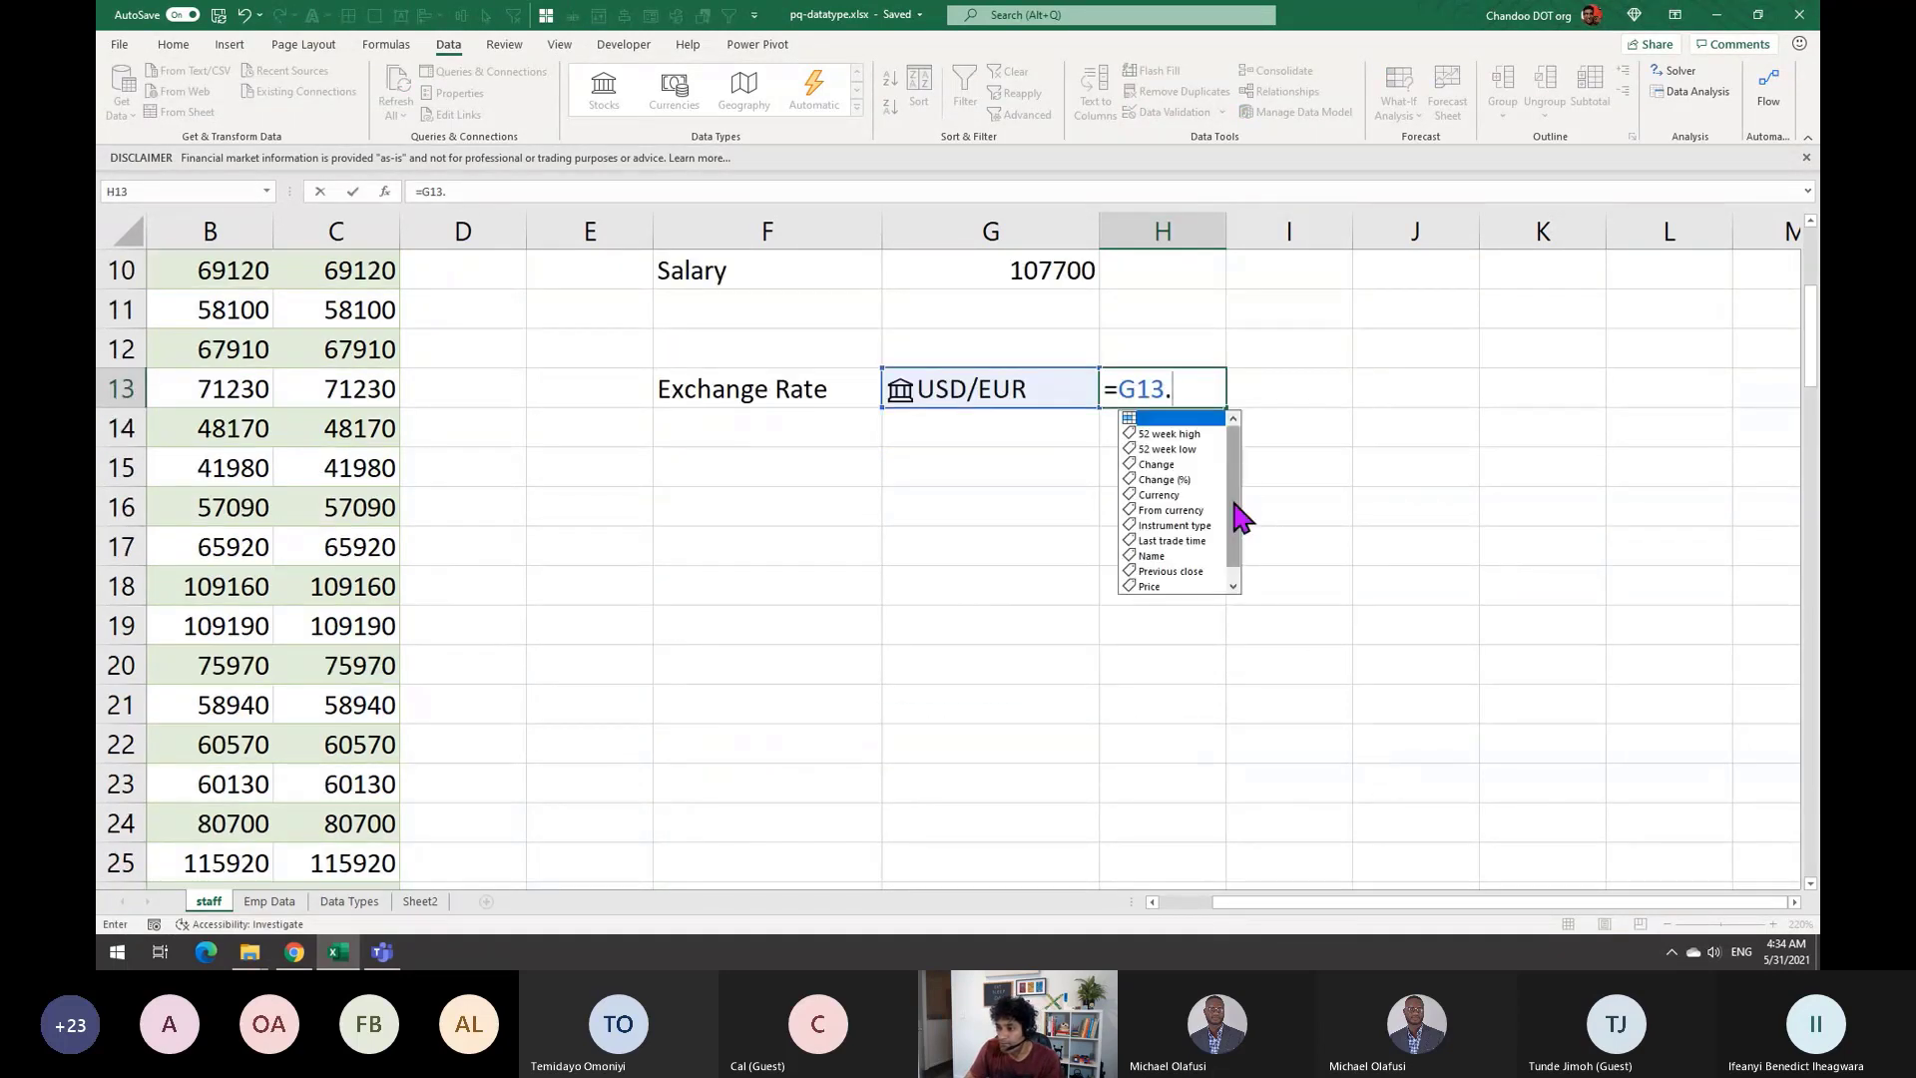
left_click(1158, 587)
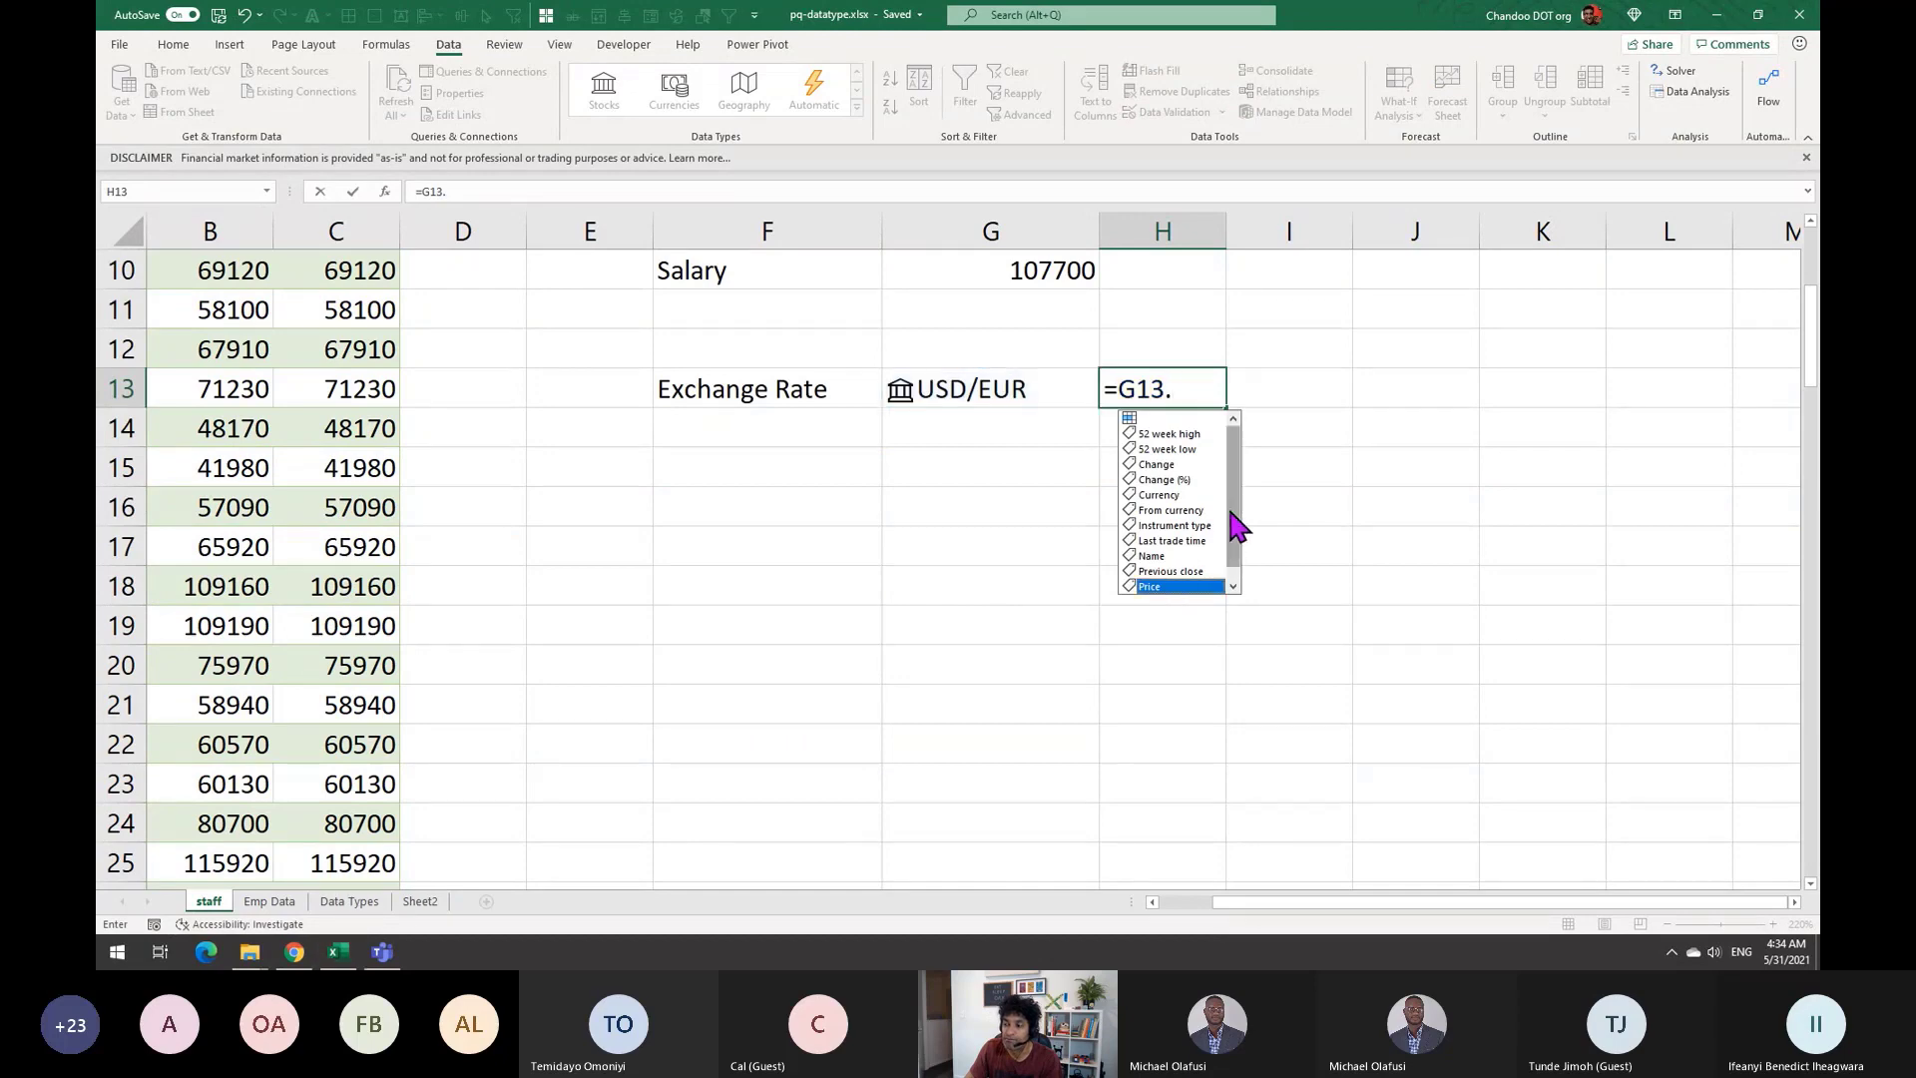
left_click_drag(1237, 518, 1237, 556)
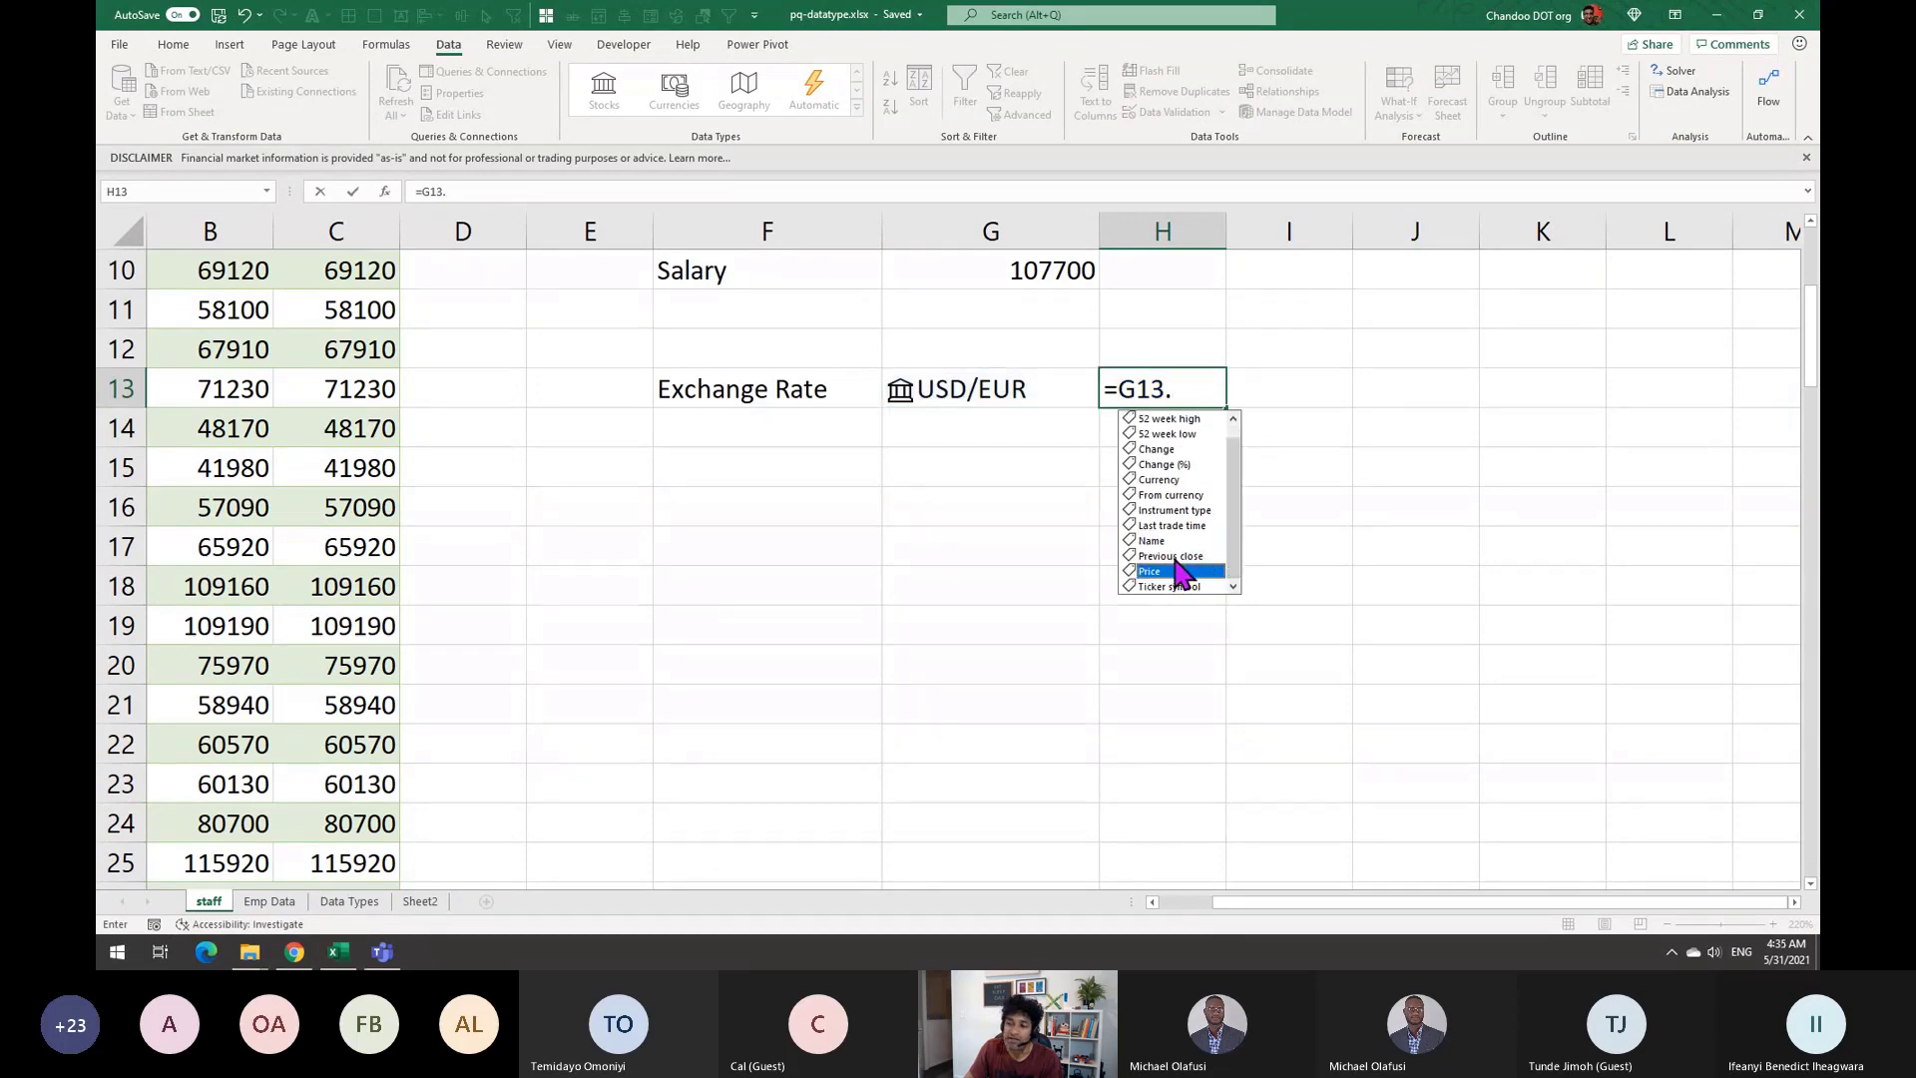
key("Tab")
key("Return")
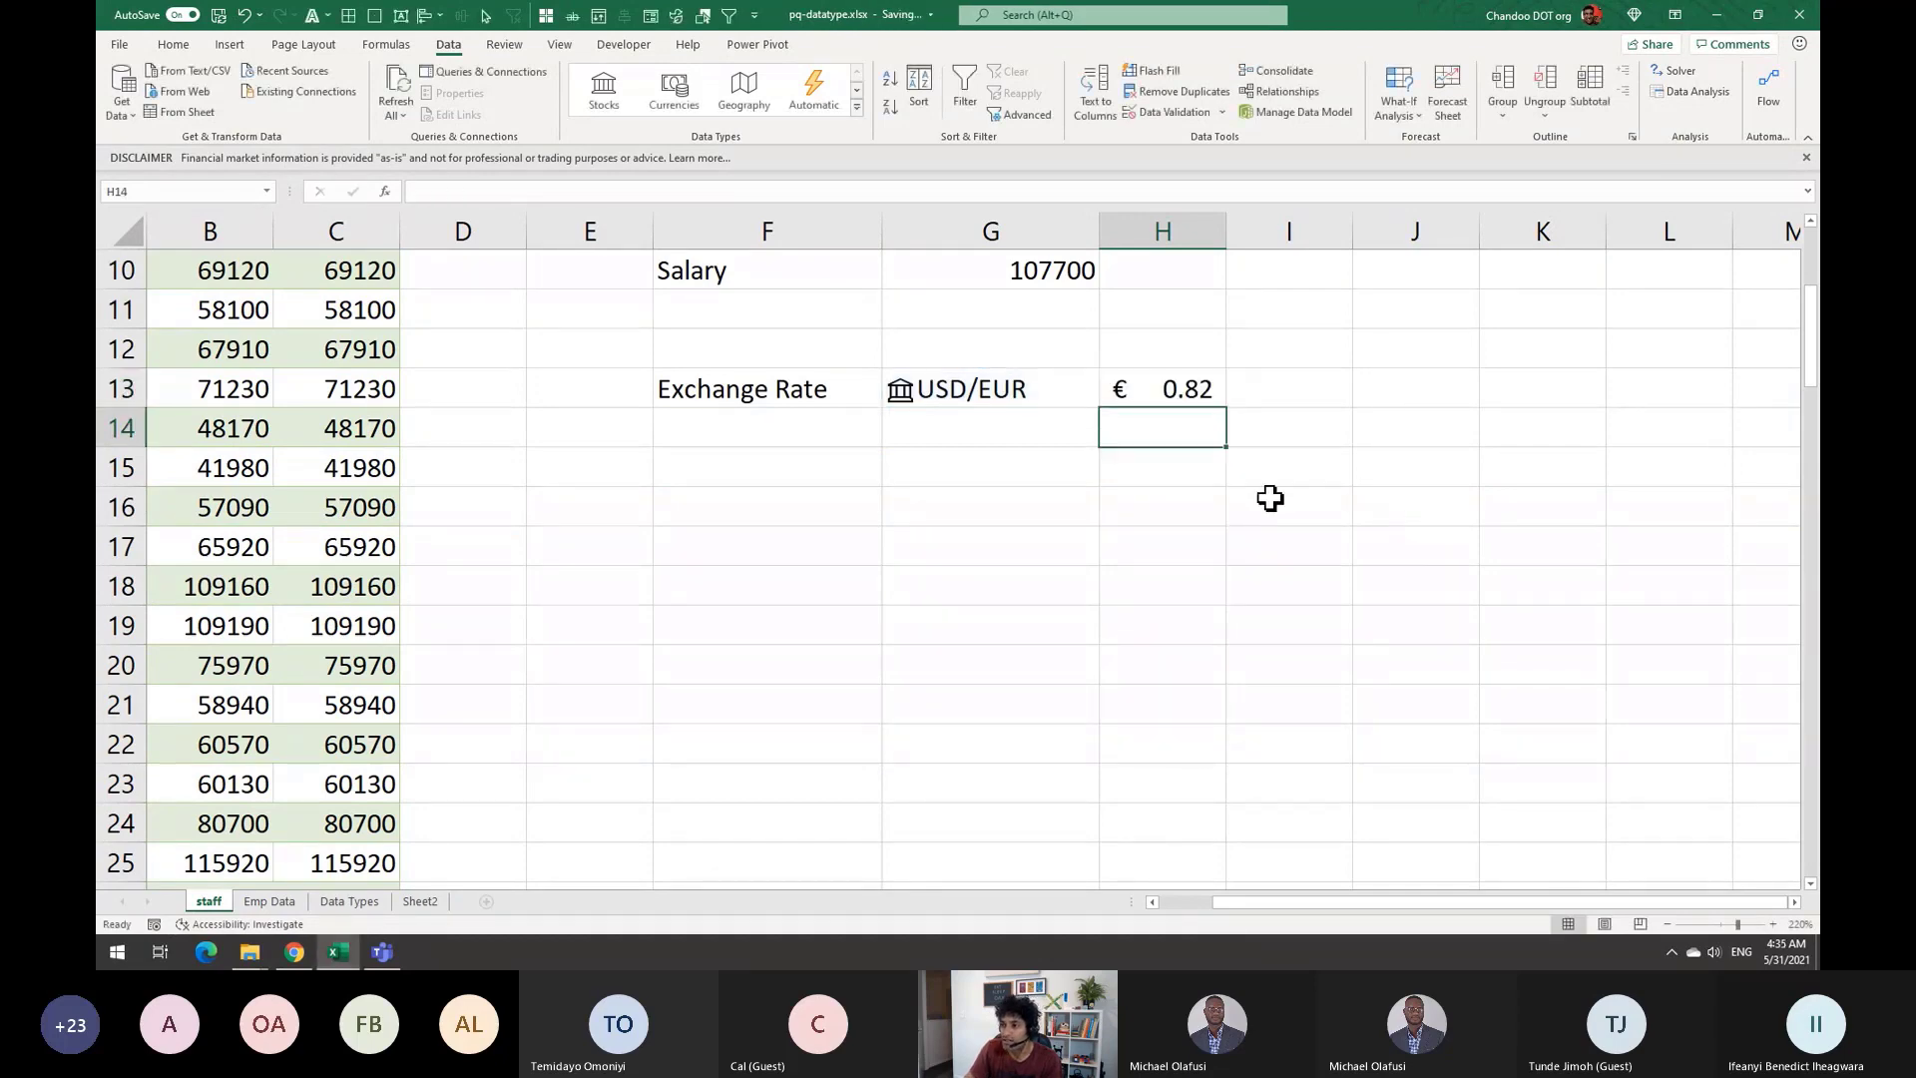
left_click(1121, 379)
left_click(985, 395)
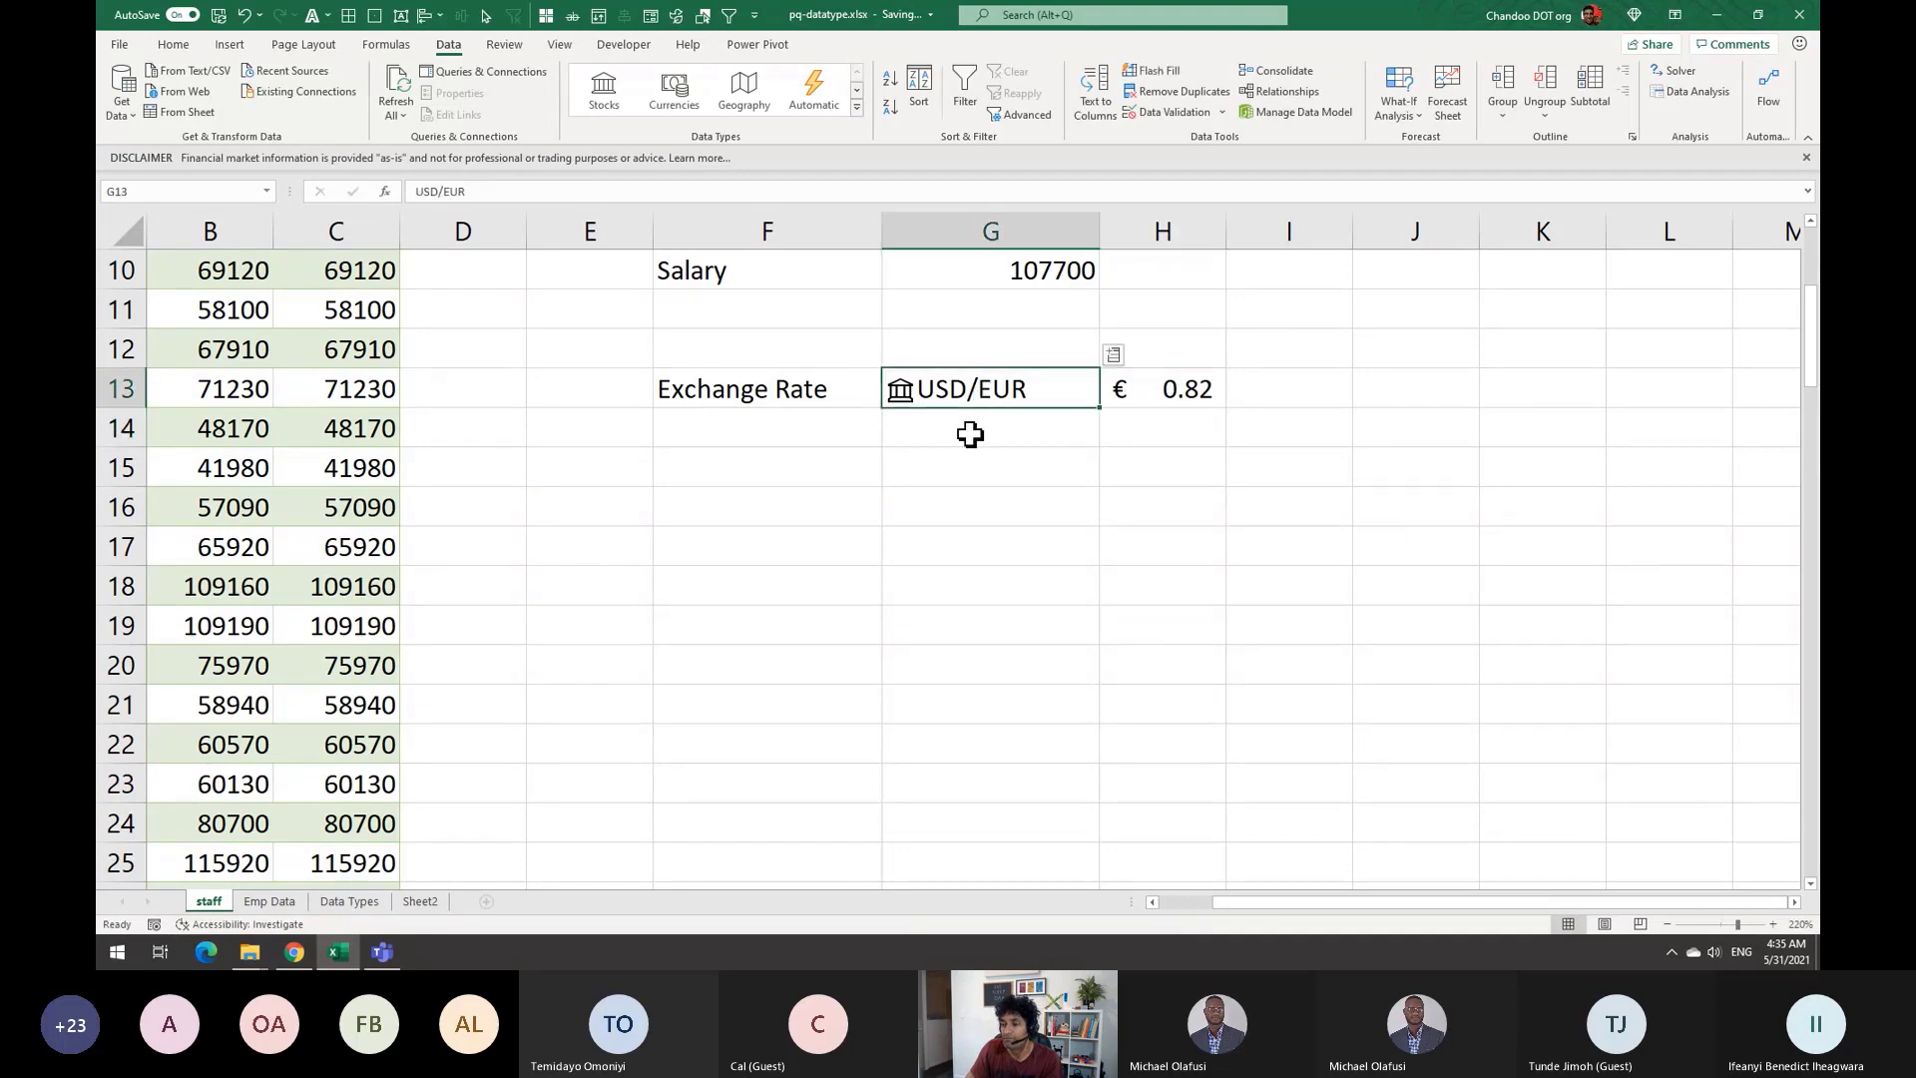
left_click(1210, 383)
left_click(995, 384)
left_click(1189, 391)
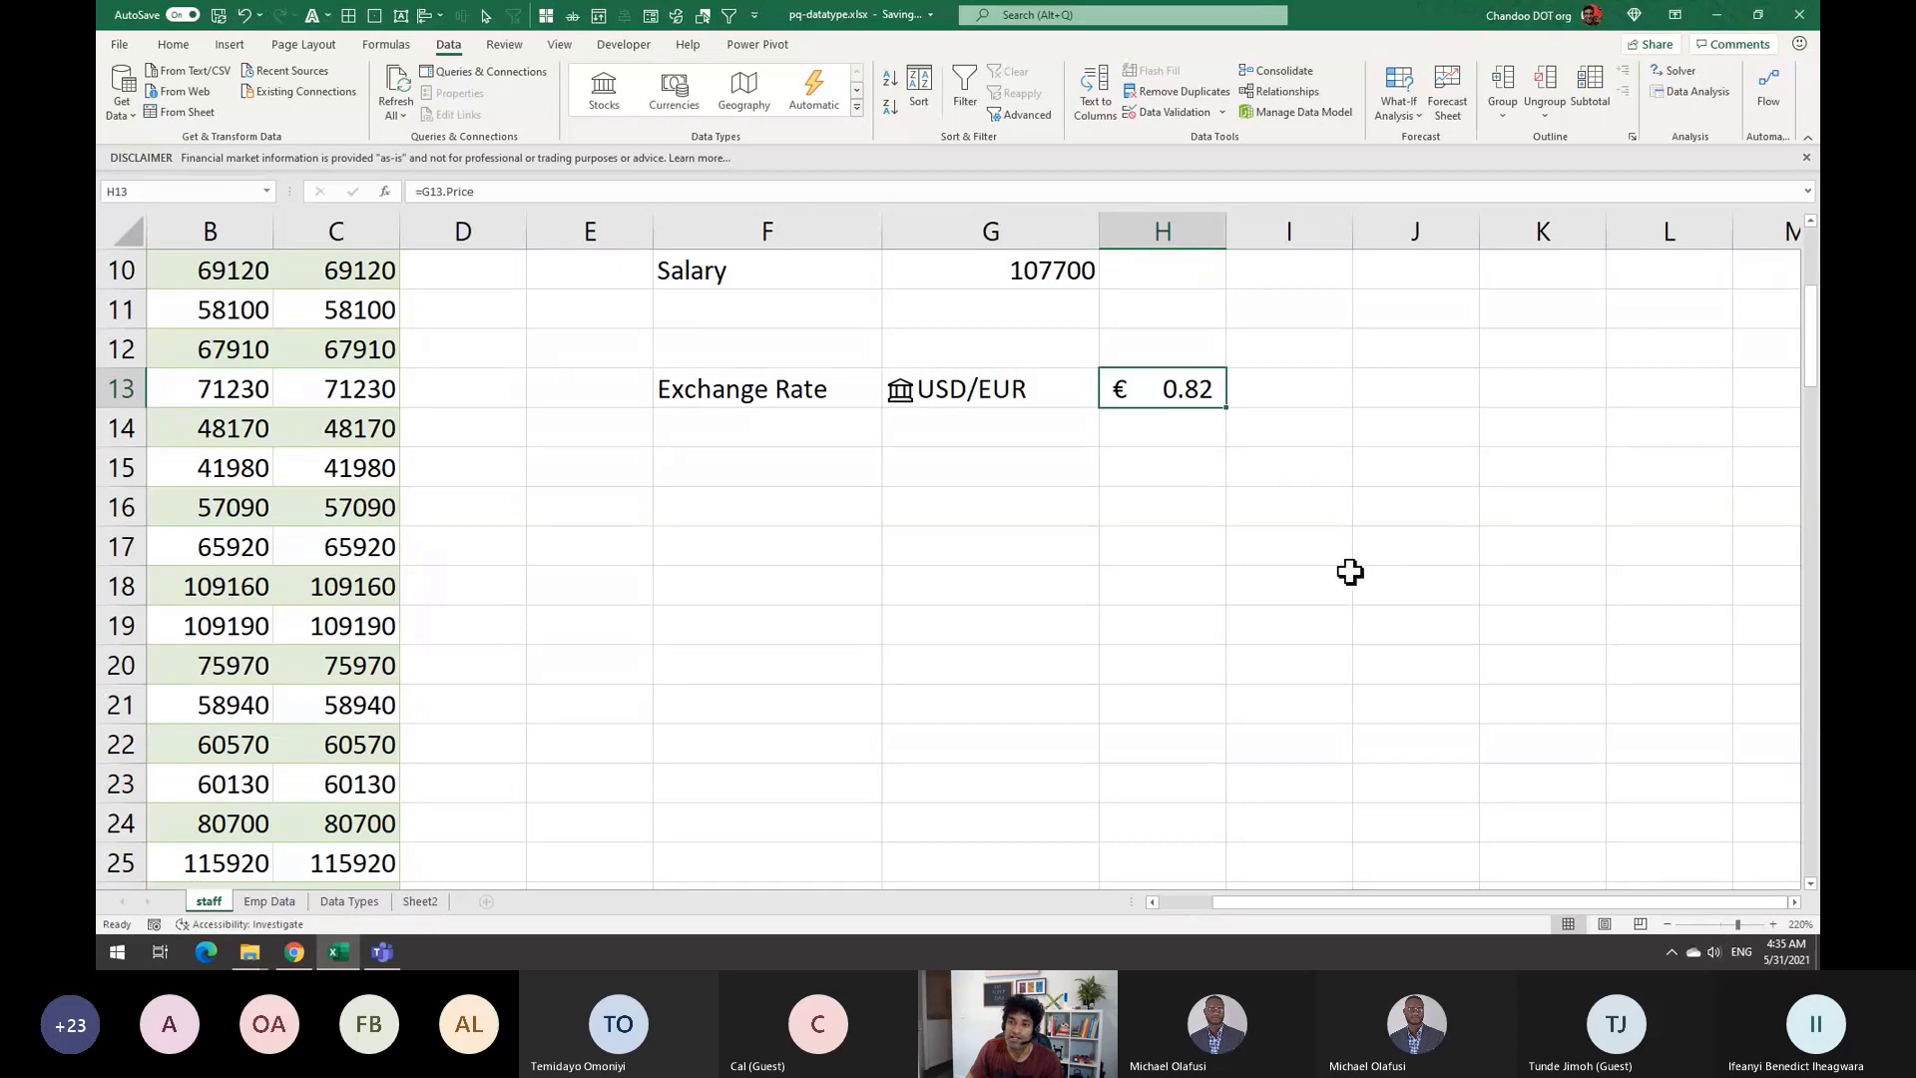
scroll(1350, 569, "up", 3)
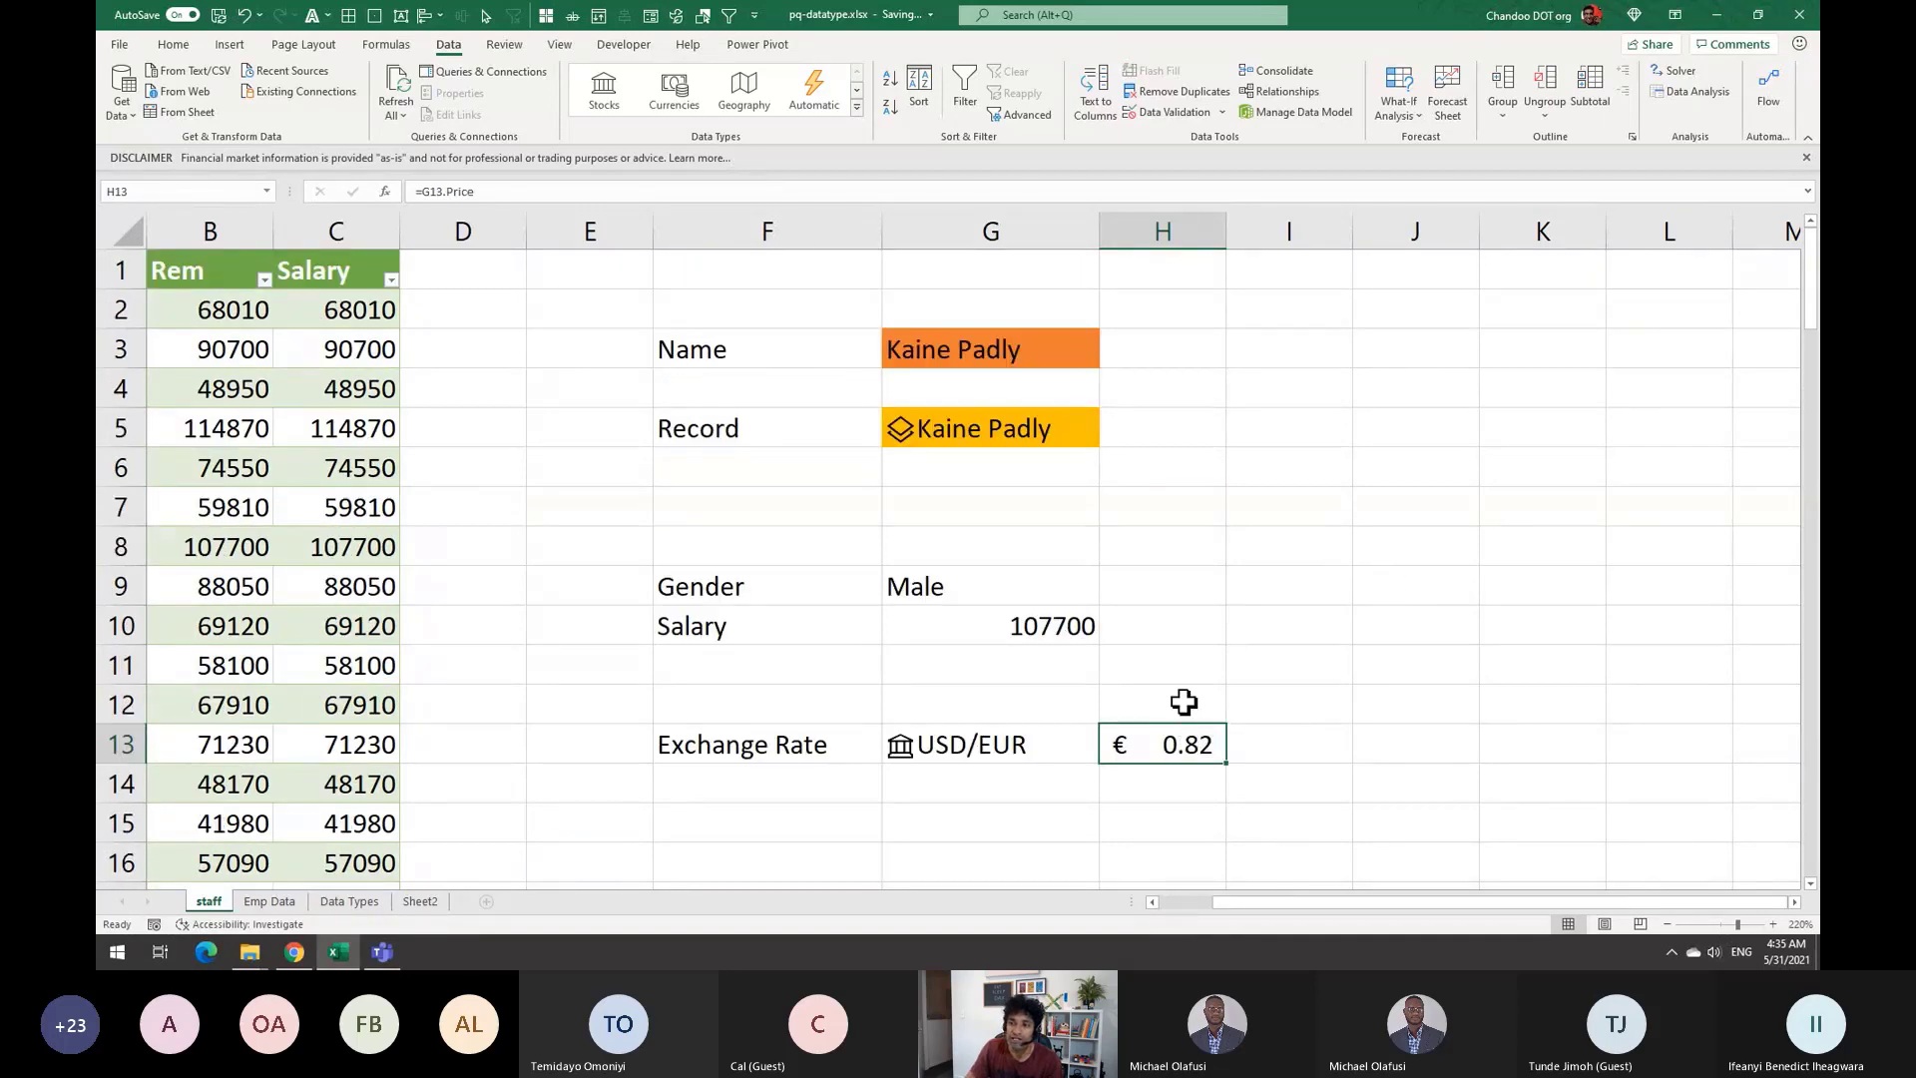
Change C2 to =[@[Data type]].Salary*$H$13 so the Salary column shows euros
left_click(349, 310)
key("F2")
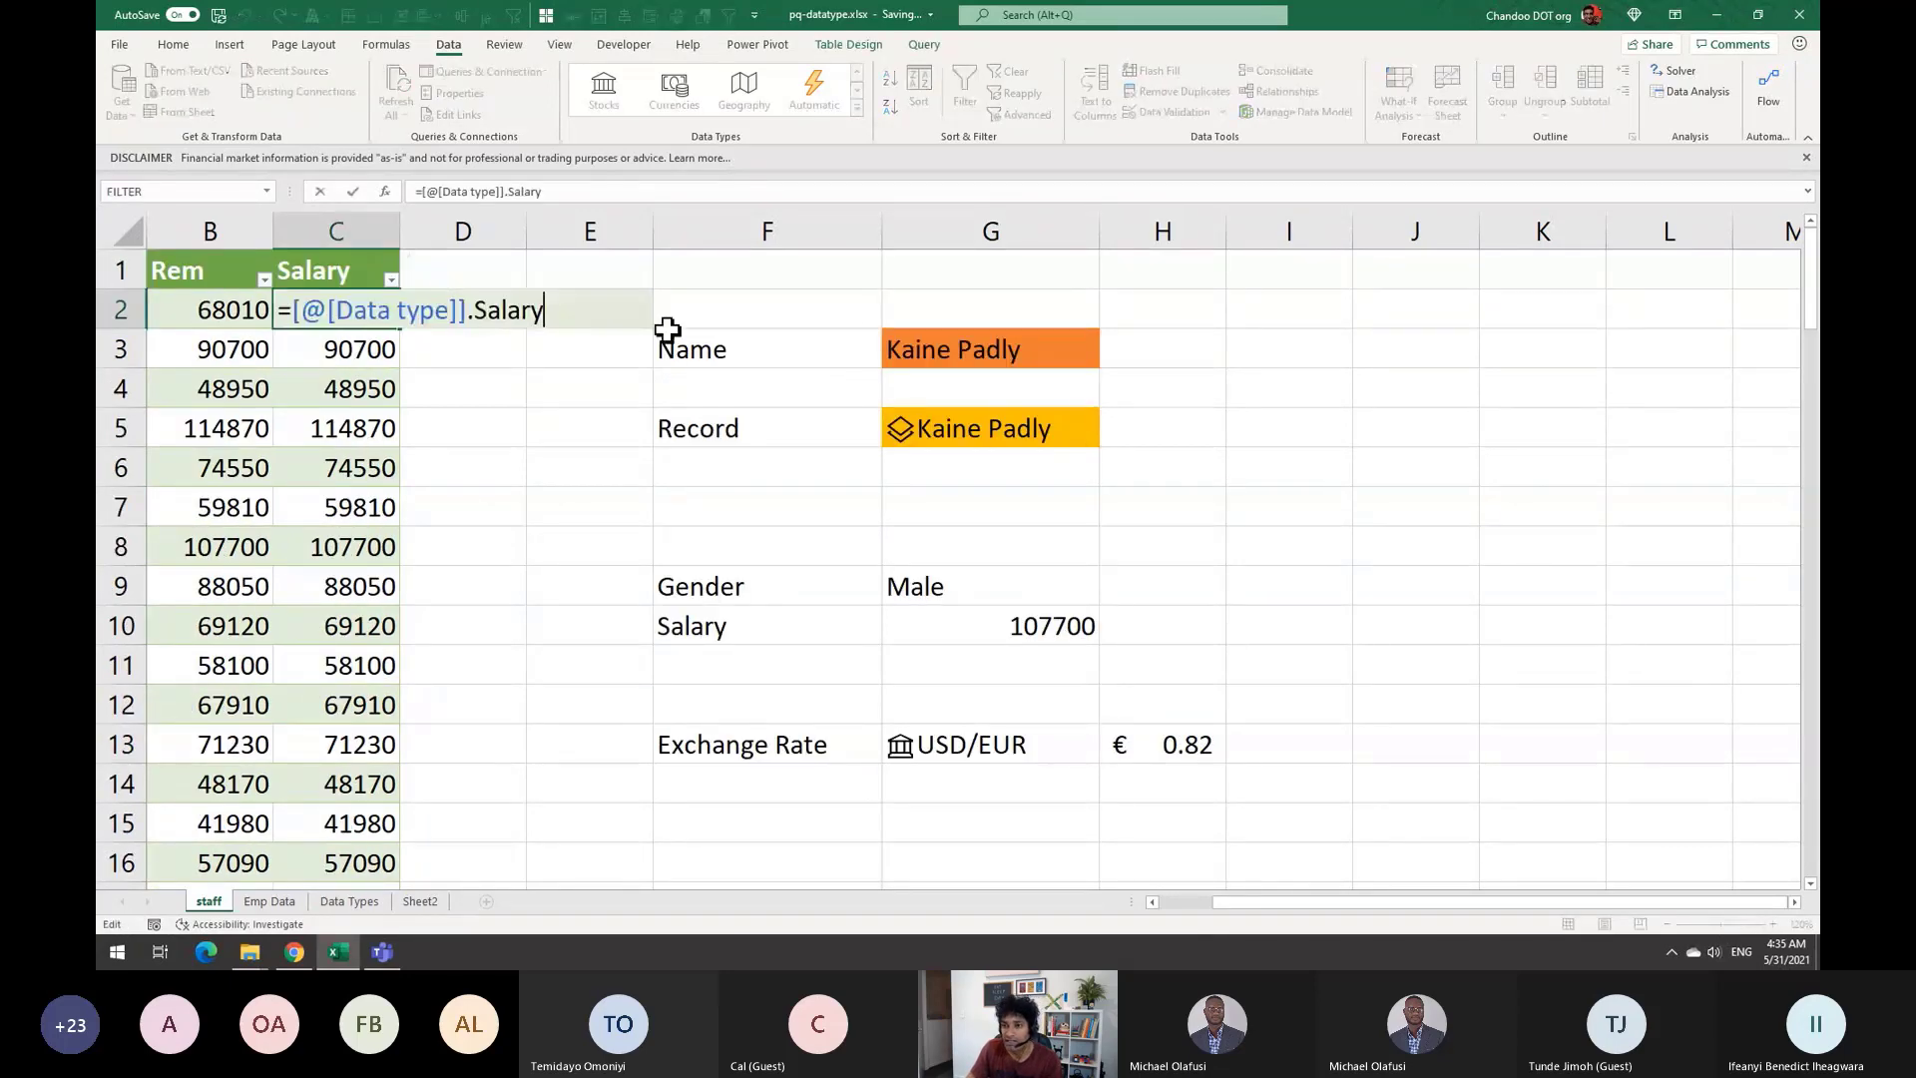
type("*")
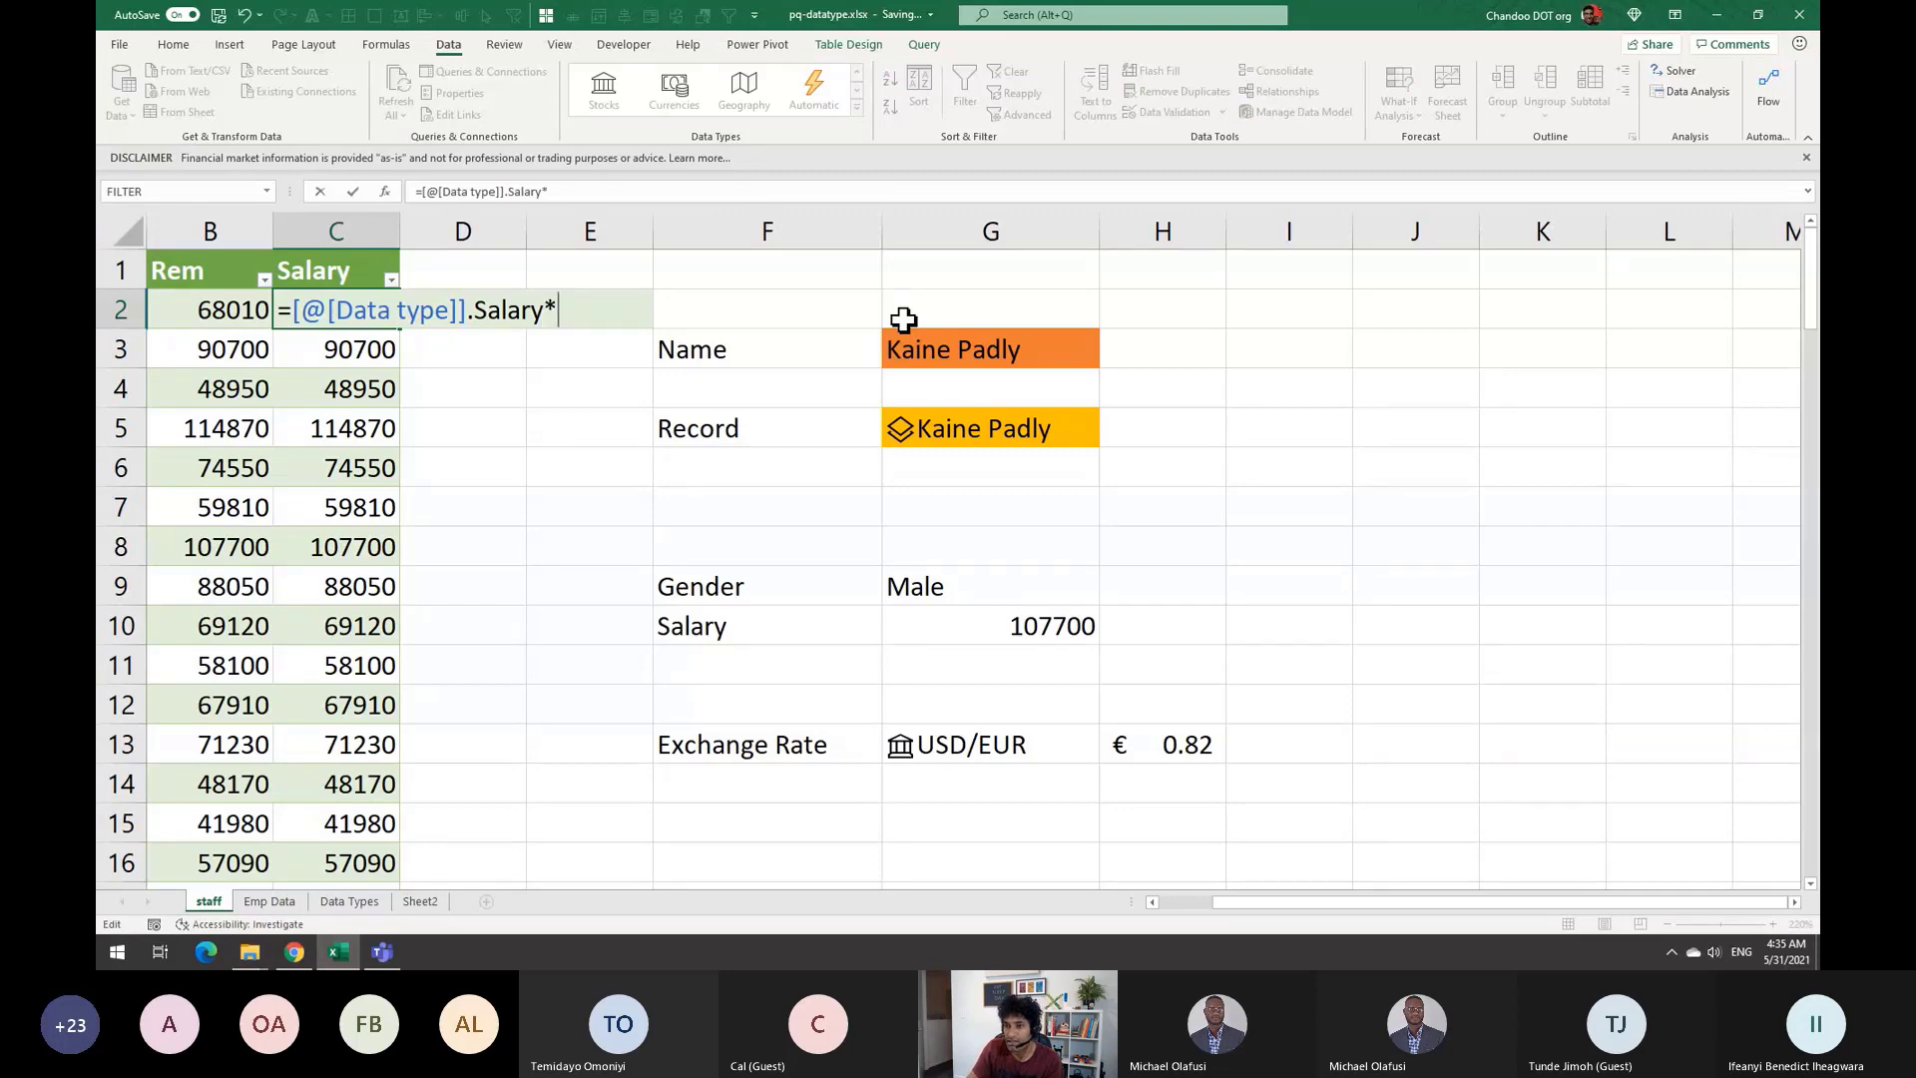
left_click(1187, 741)
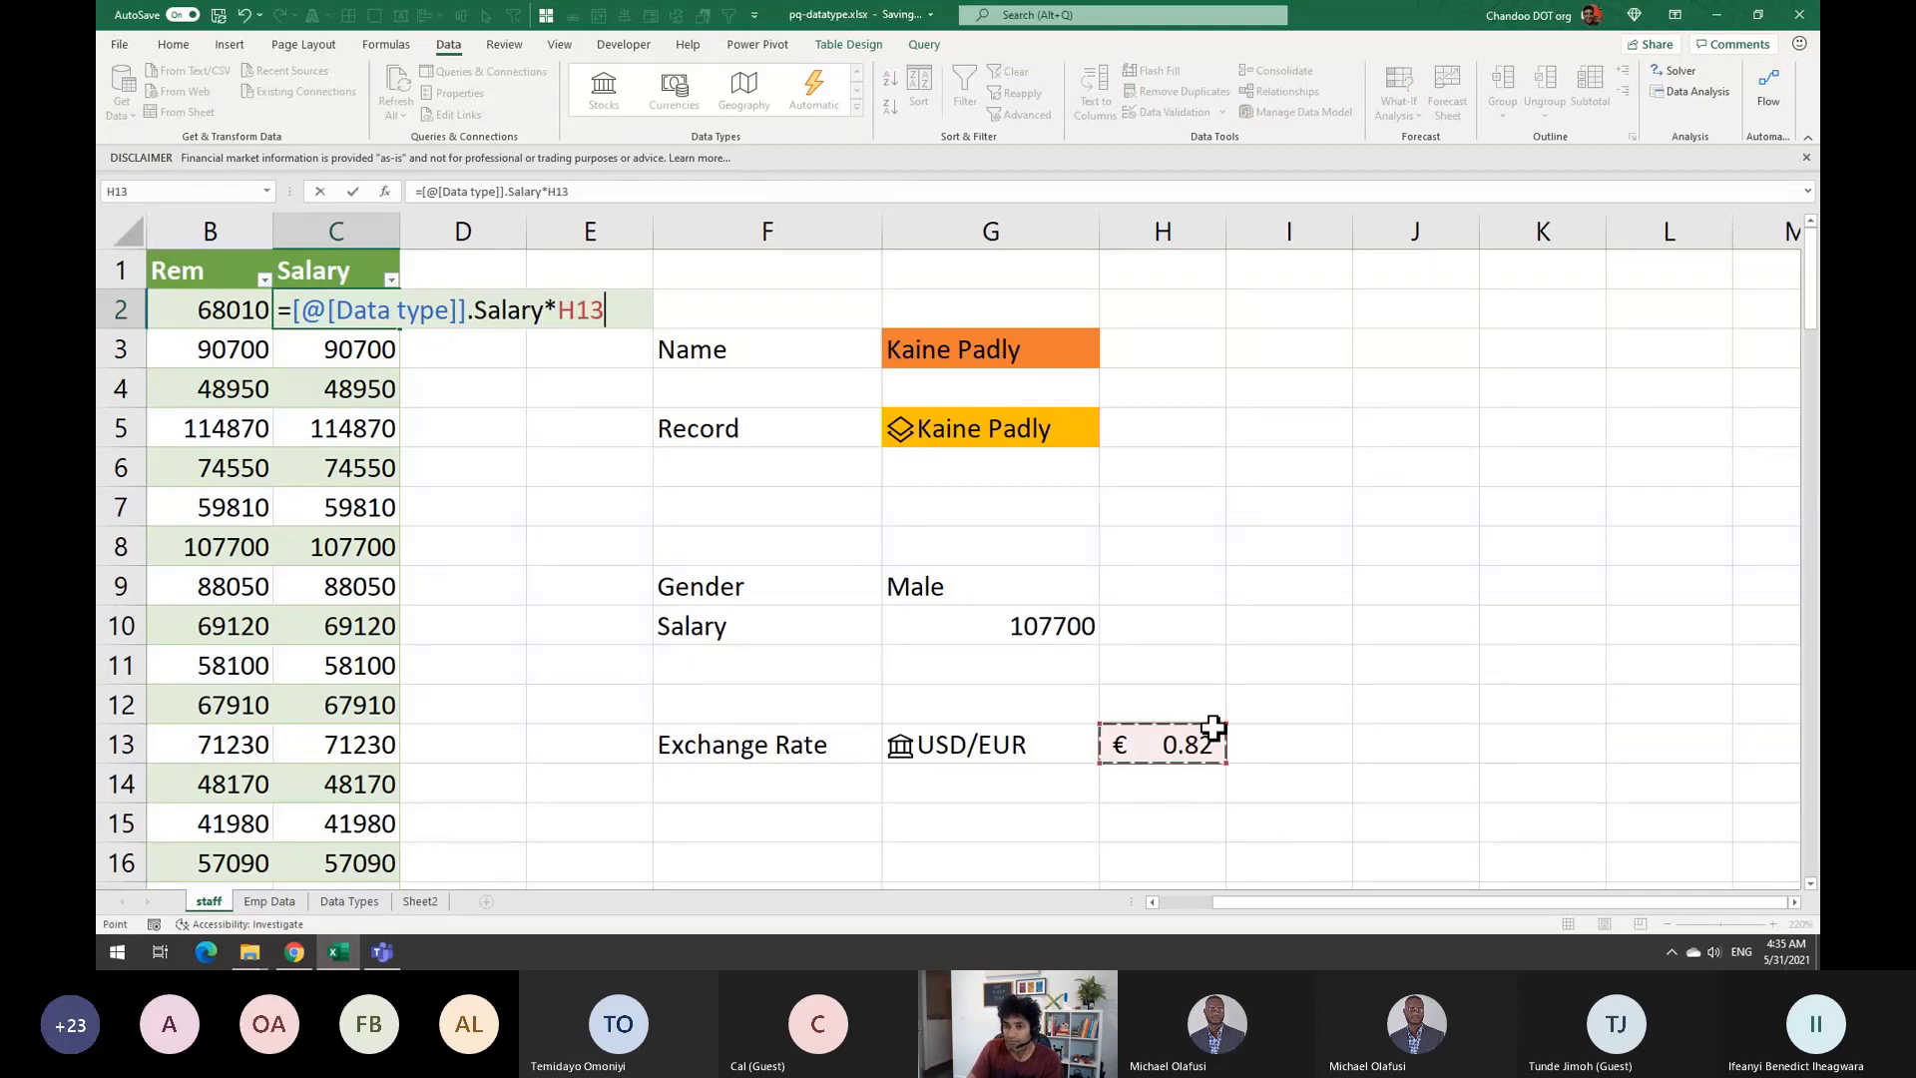
key("Return")
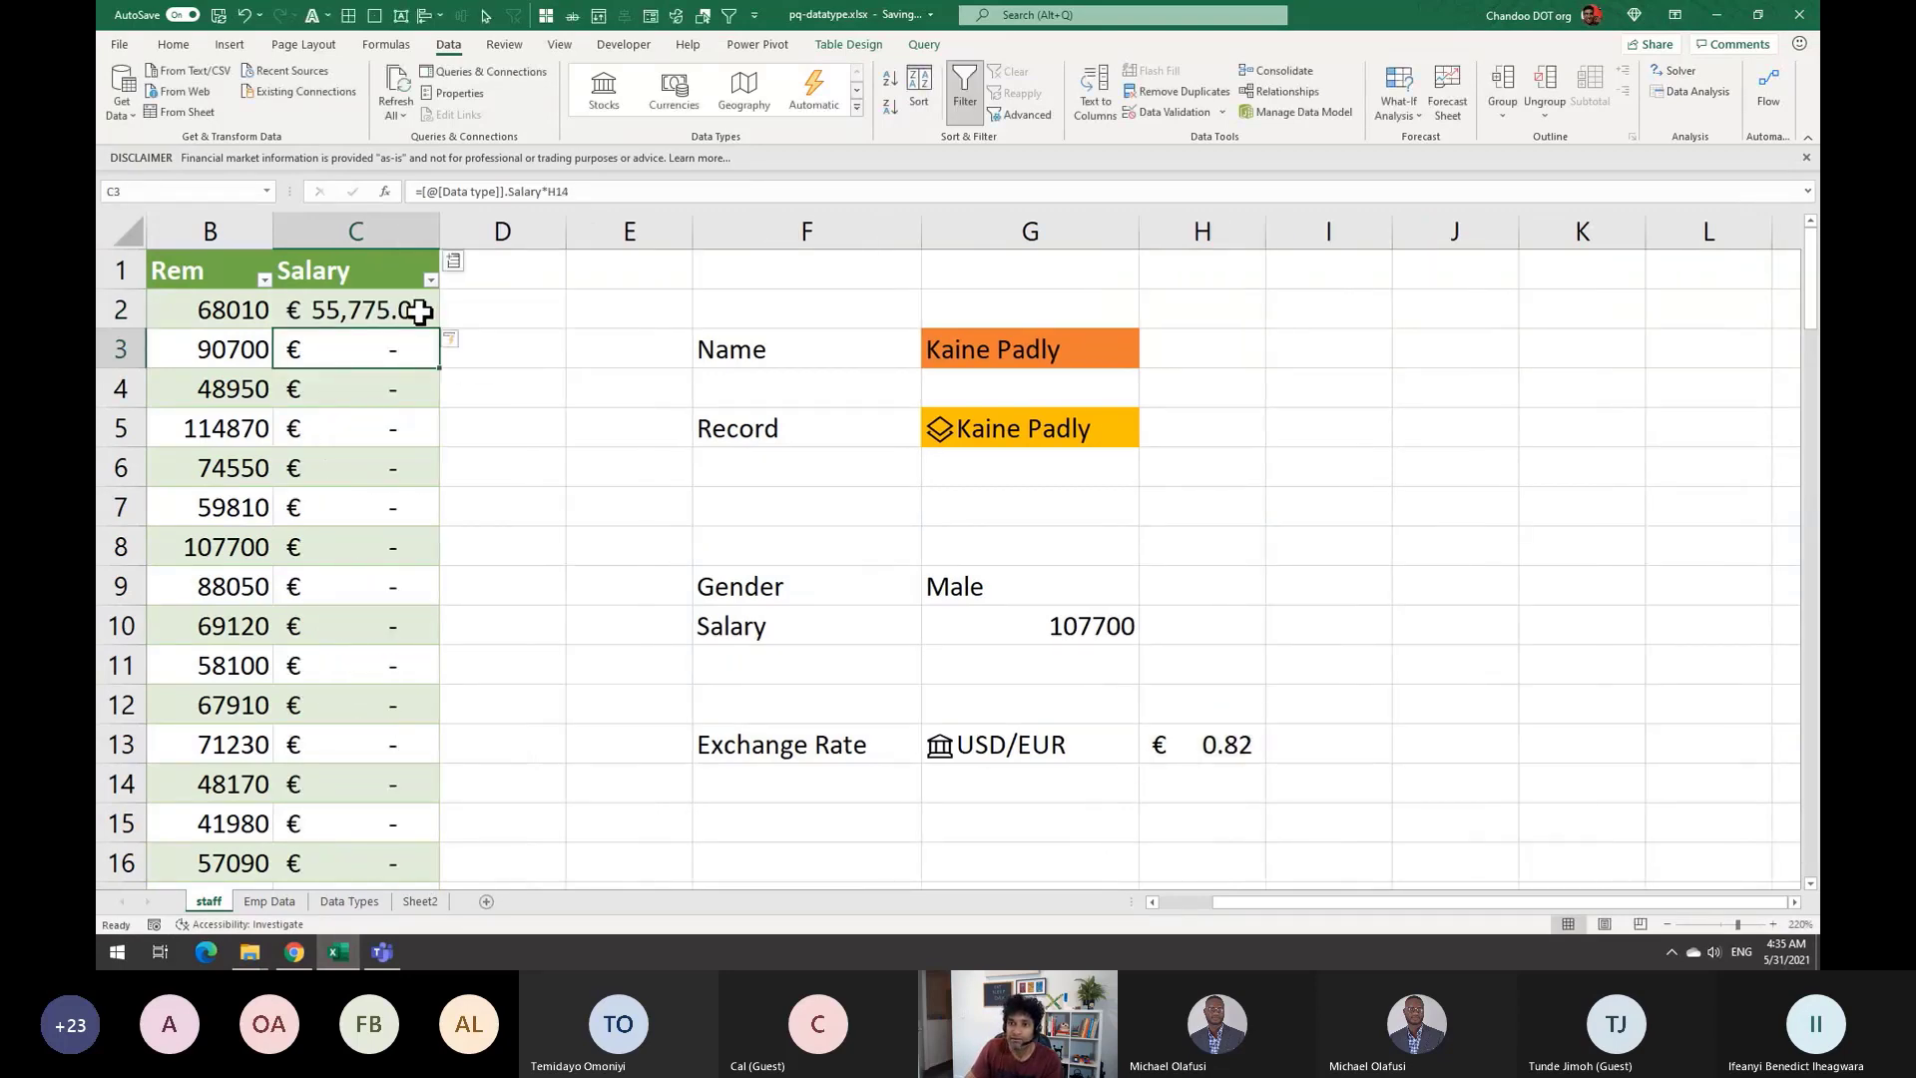
left_click(417, 311)
key("F2")
left_click(575, 309)
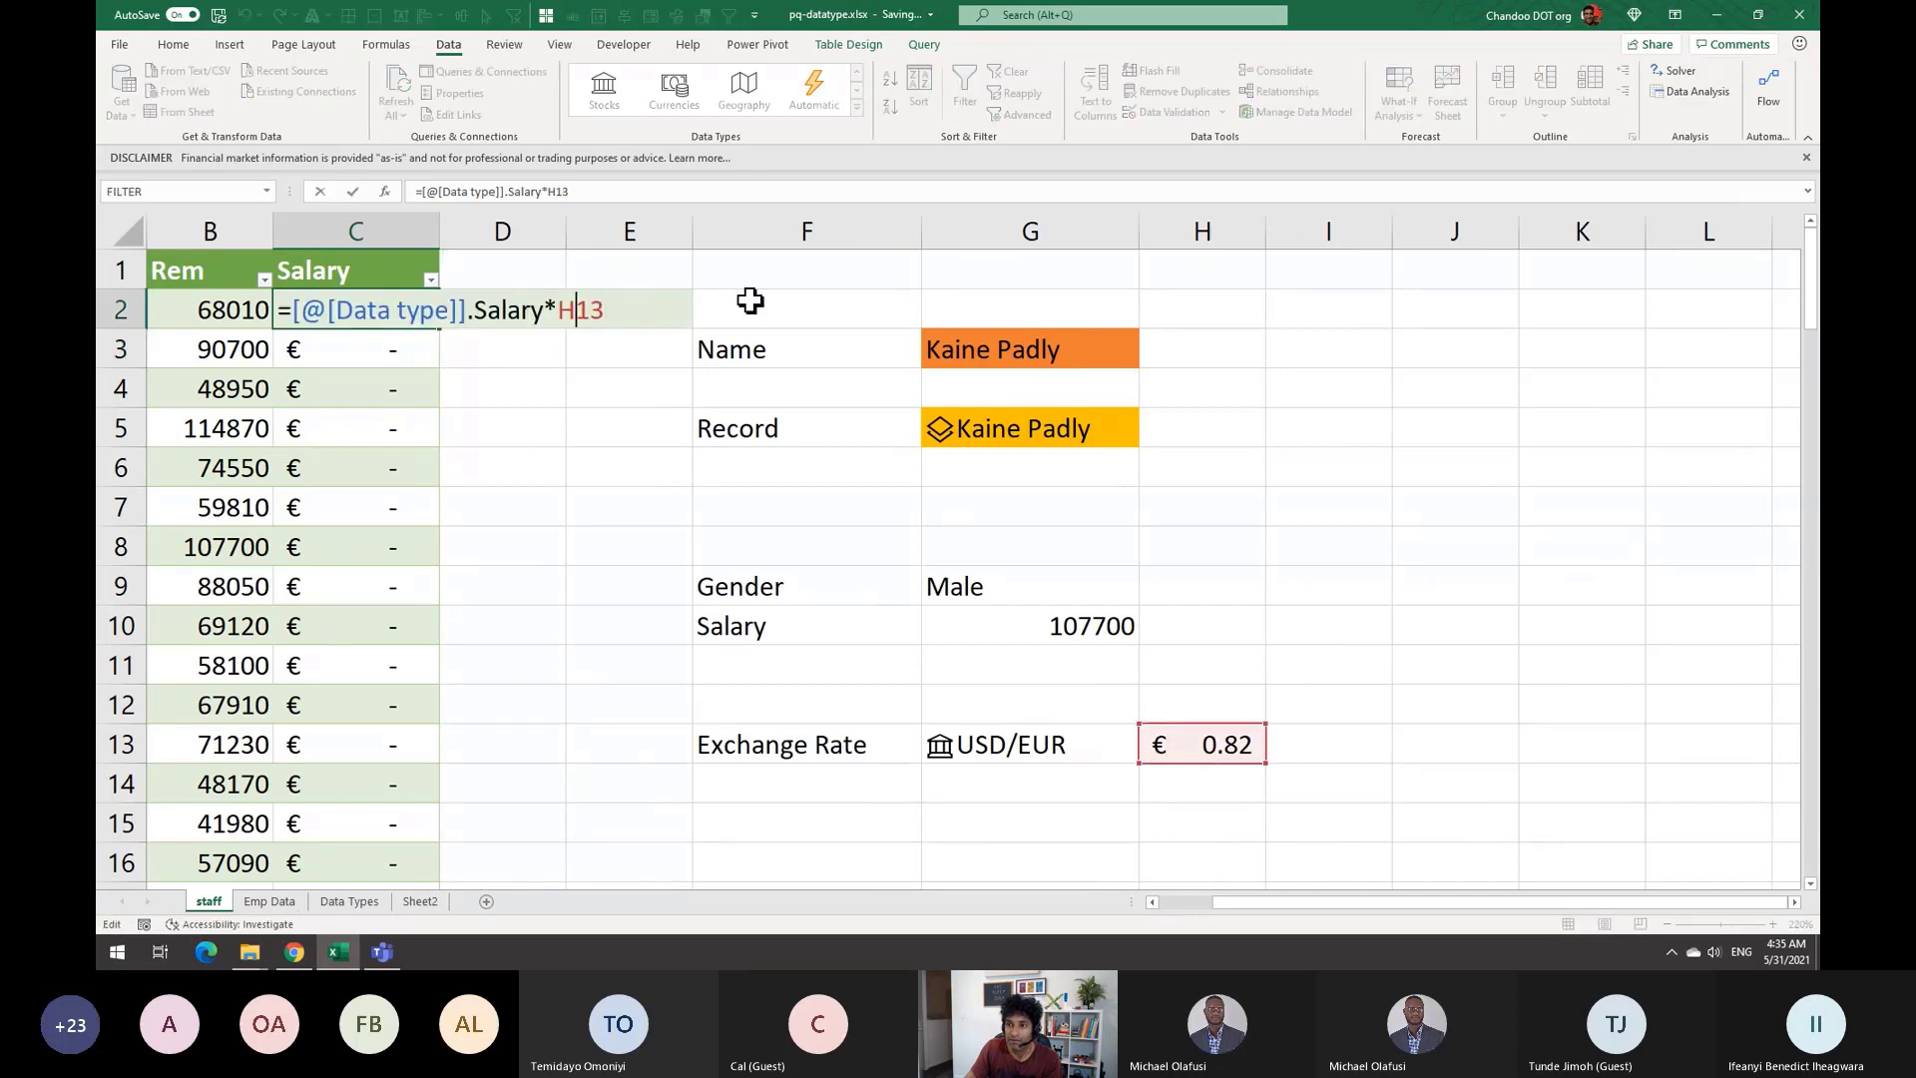
key("F4")
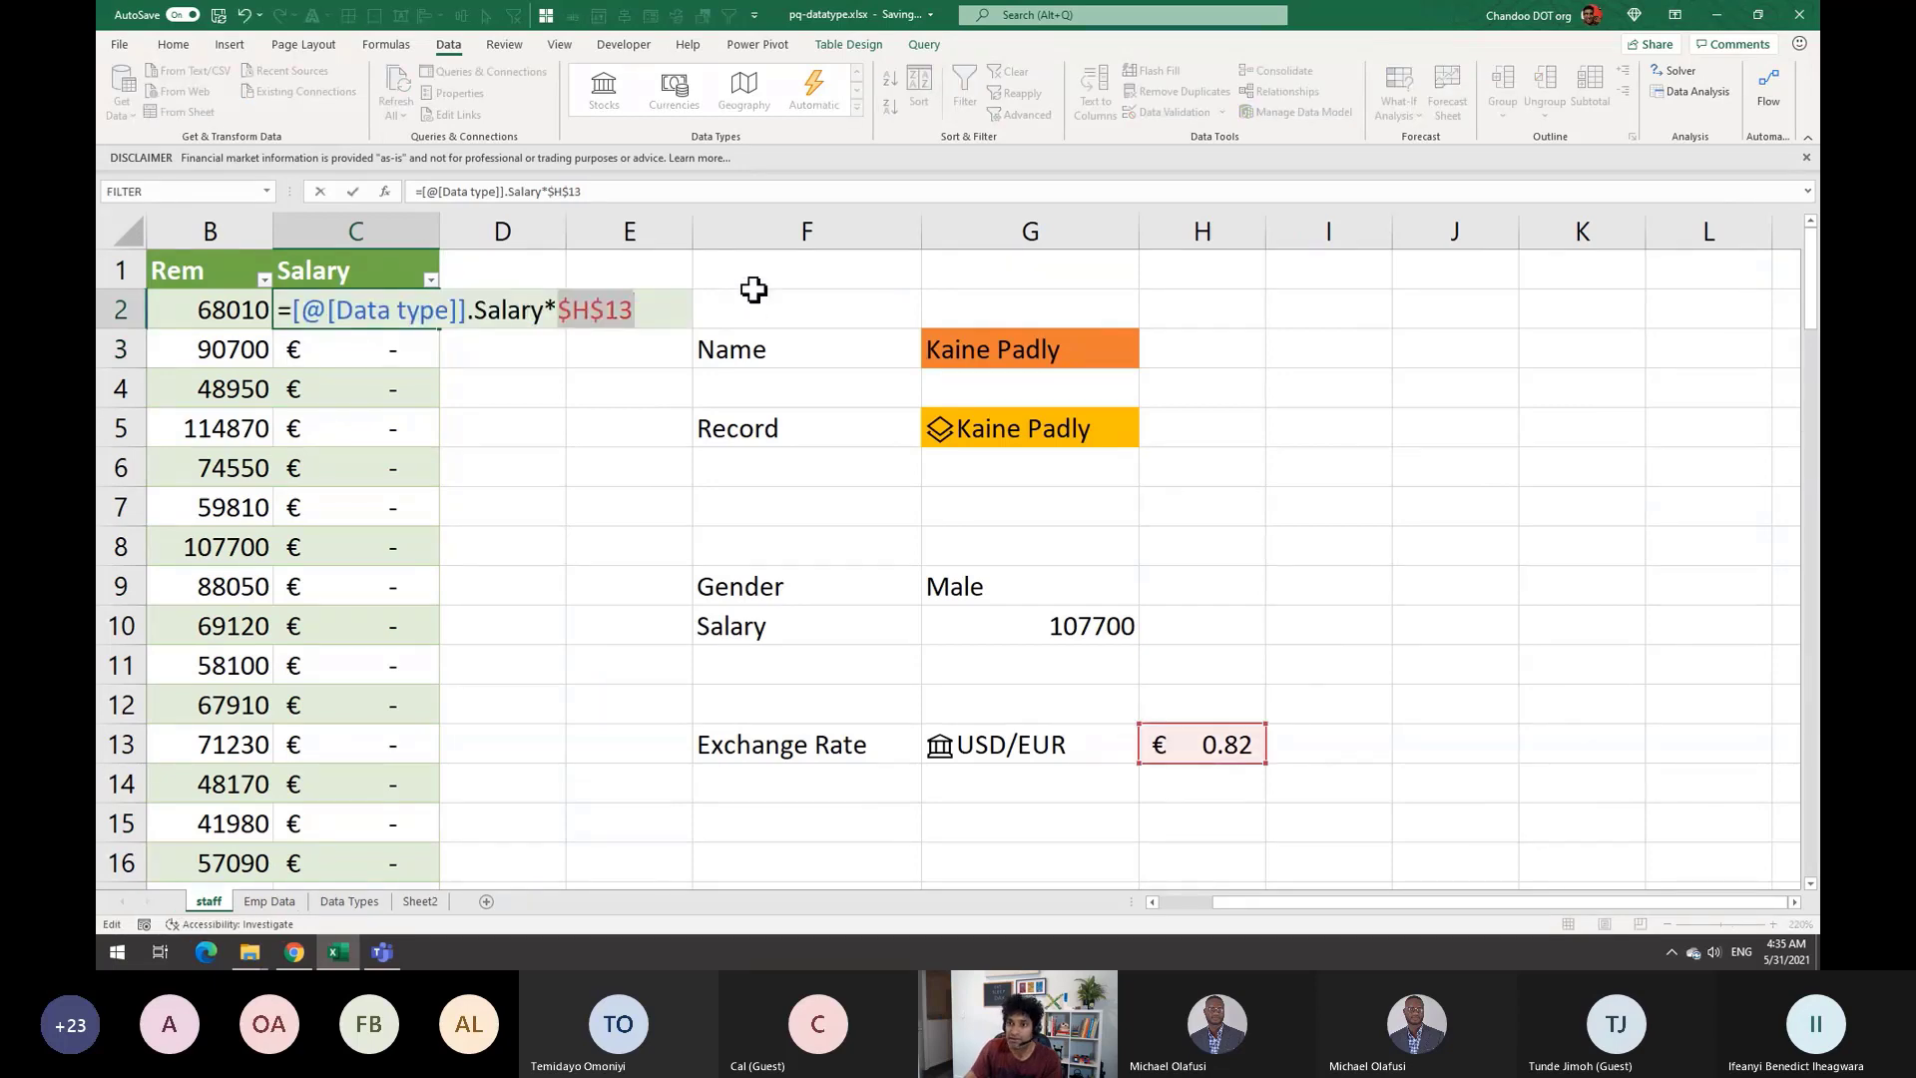
key("Return")
scroll(376, 484, "down", 12)
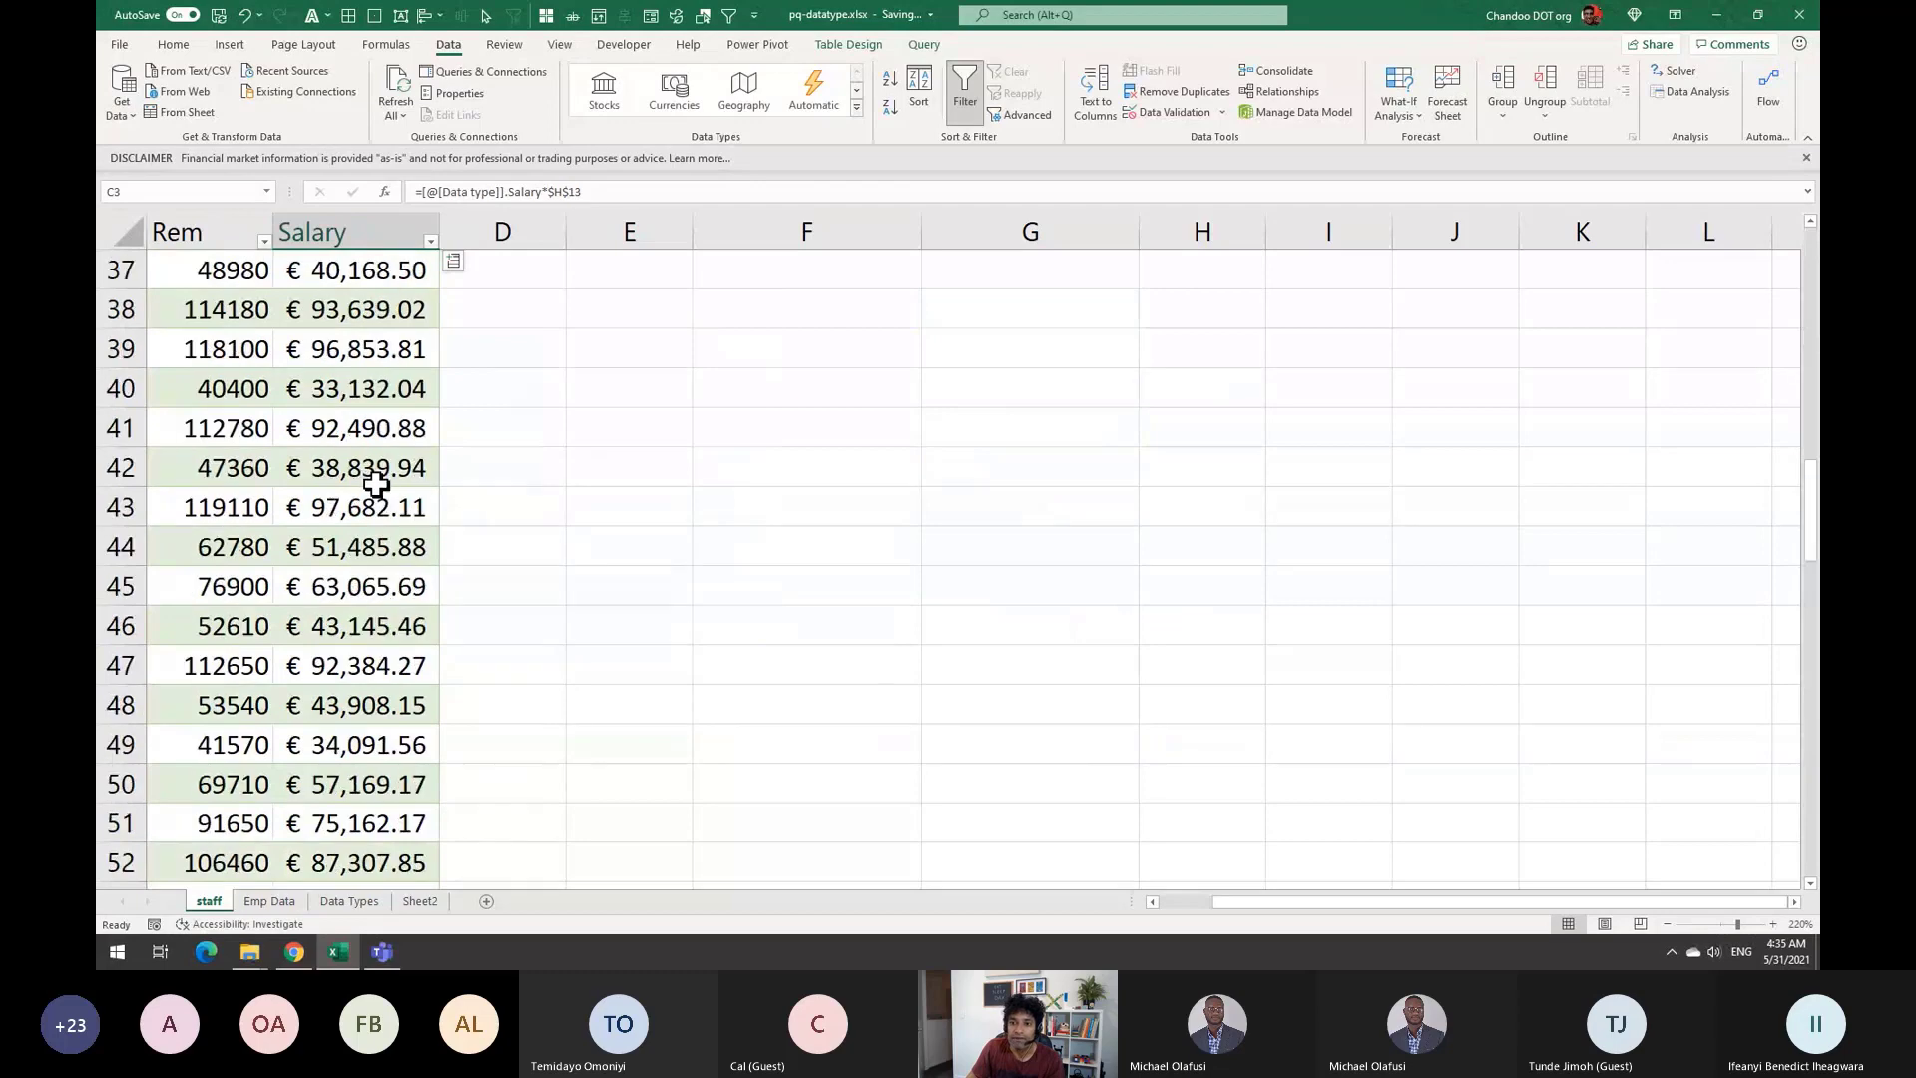
scroll(376, 484, "down", 7)
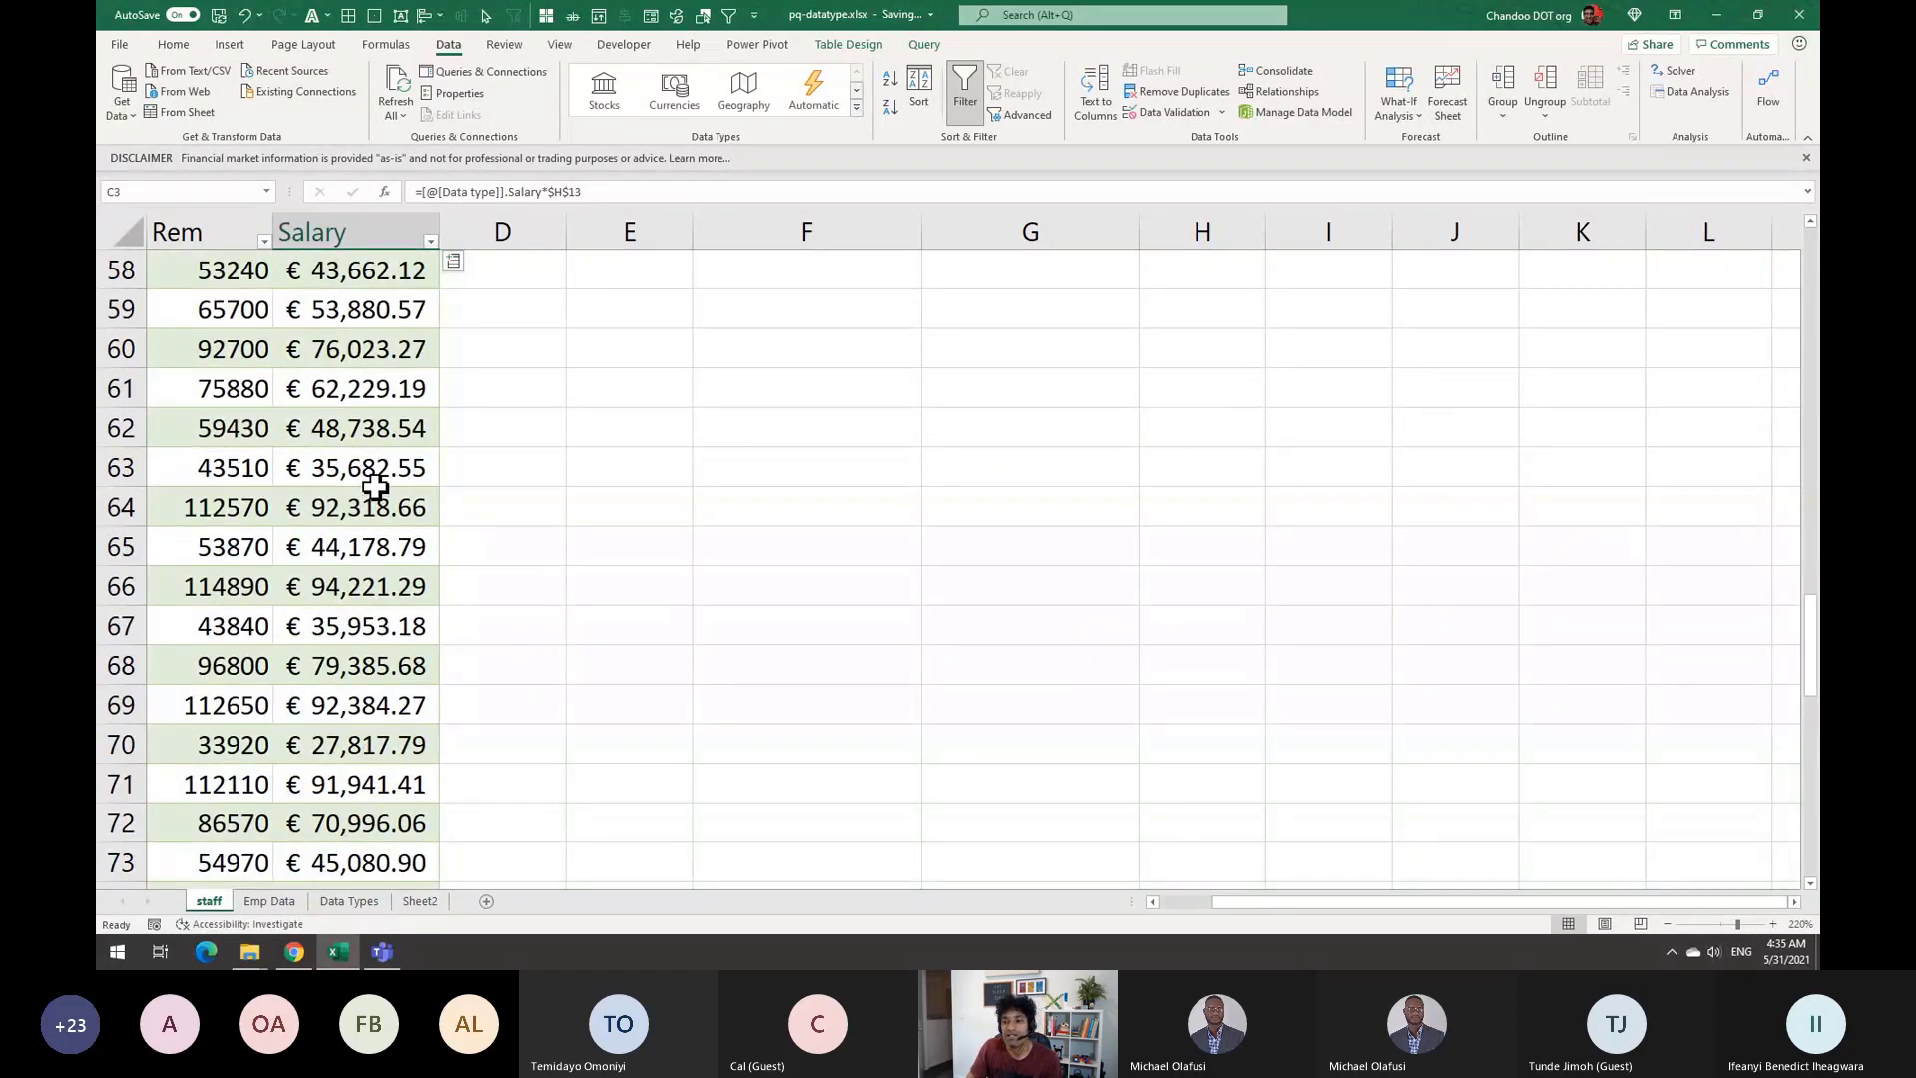
scroll(376, 489, "up", 16)
scroll(376, 483, "up", 3)
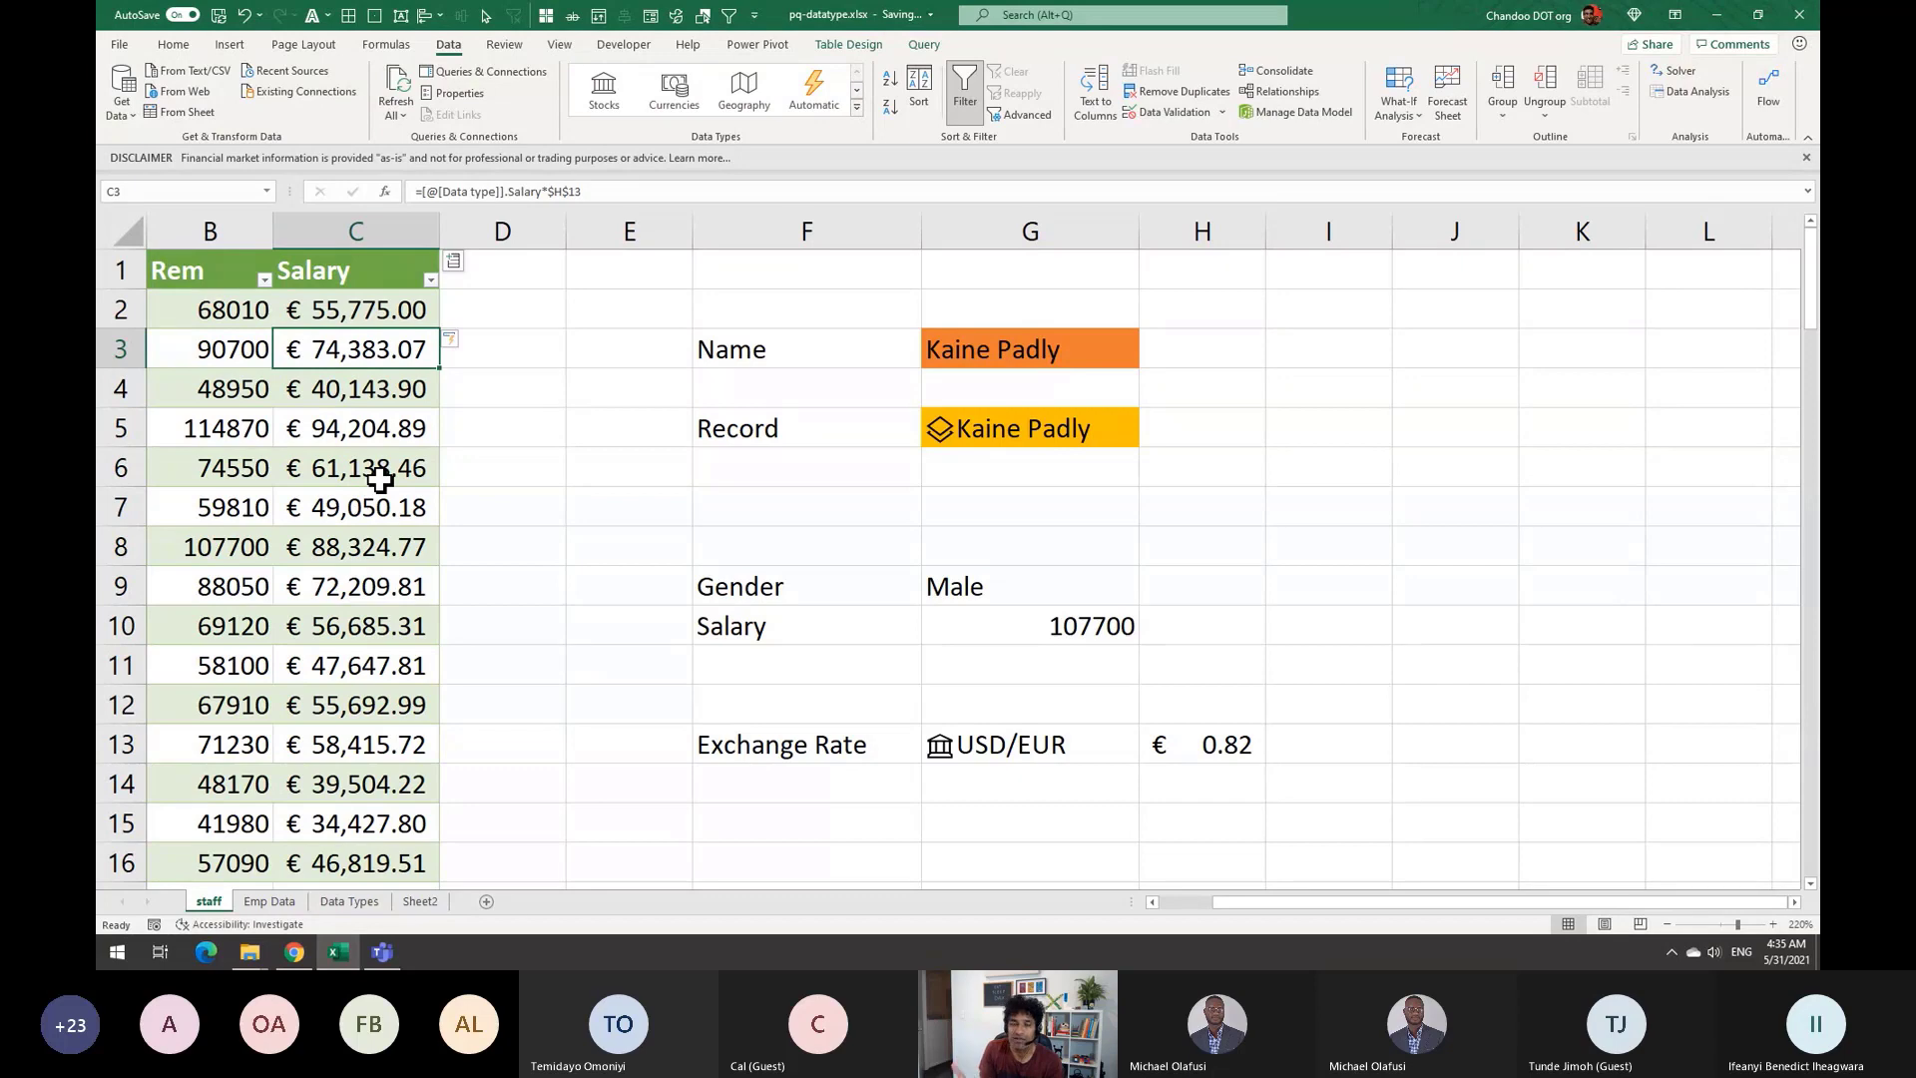
left_click(856, 106)
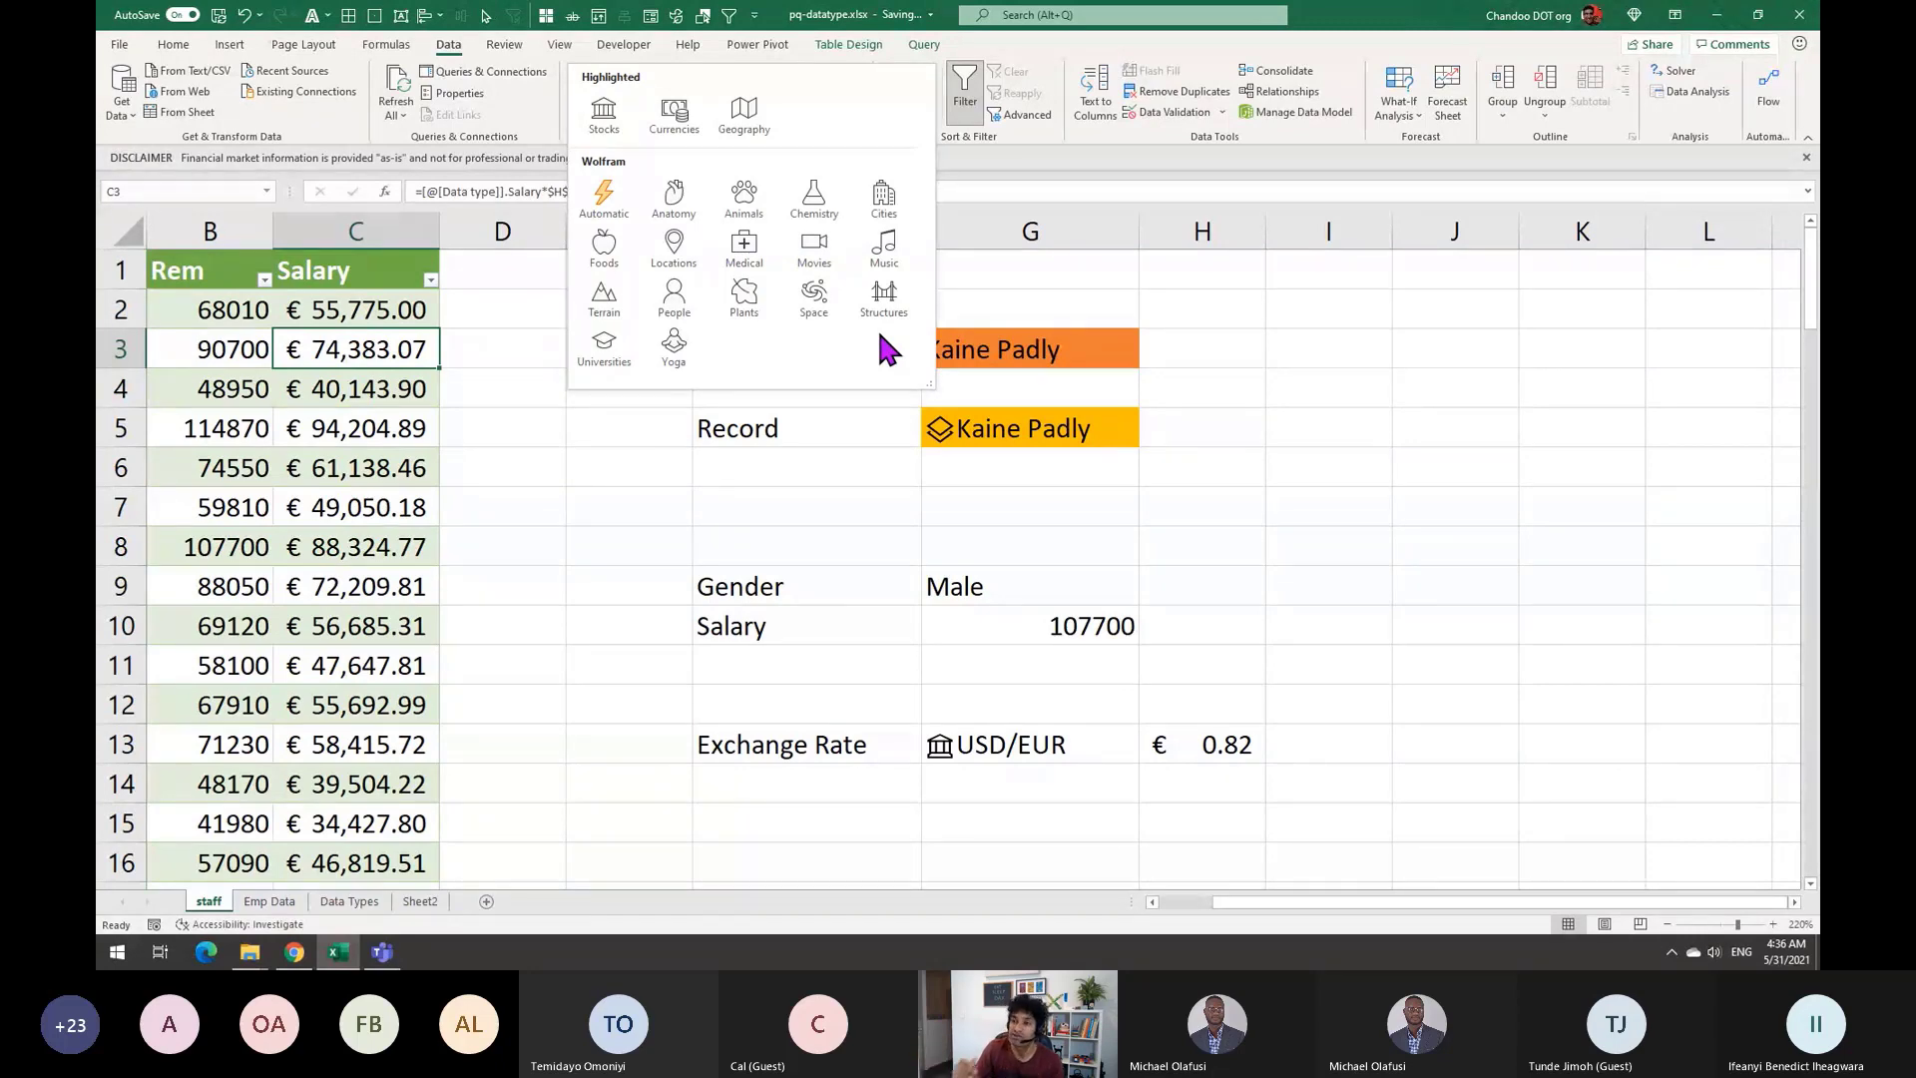
key("Escape")
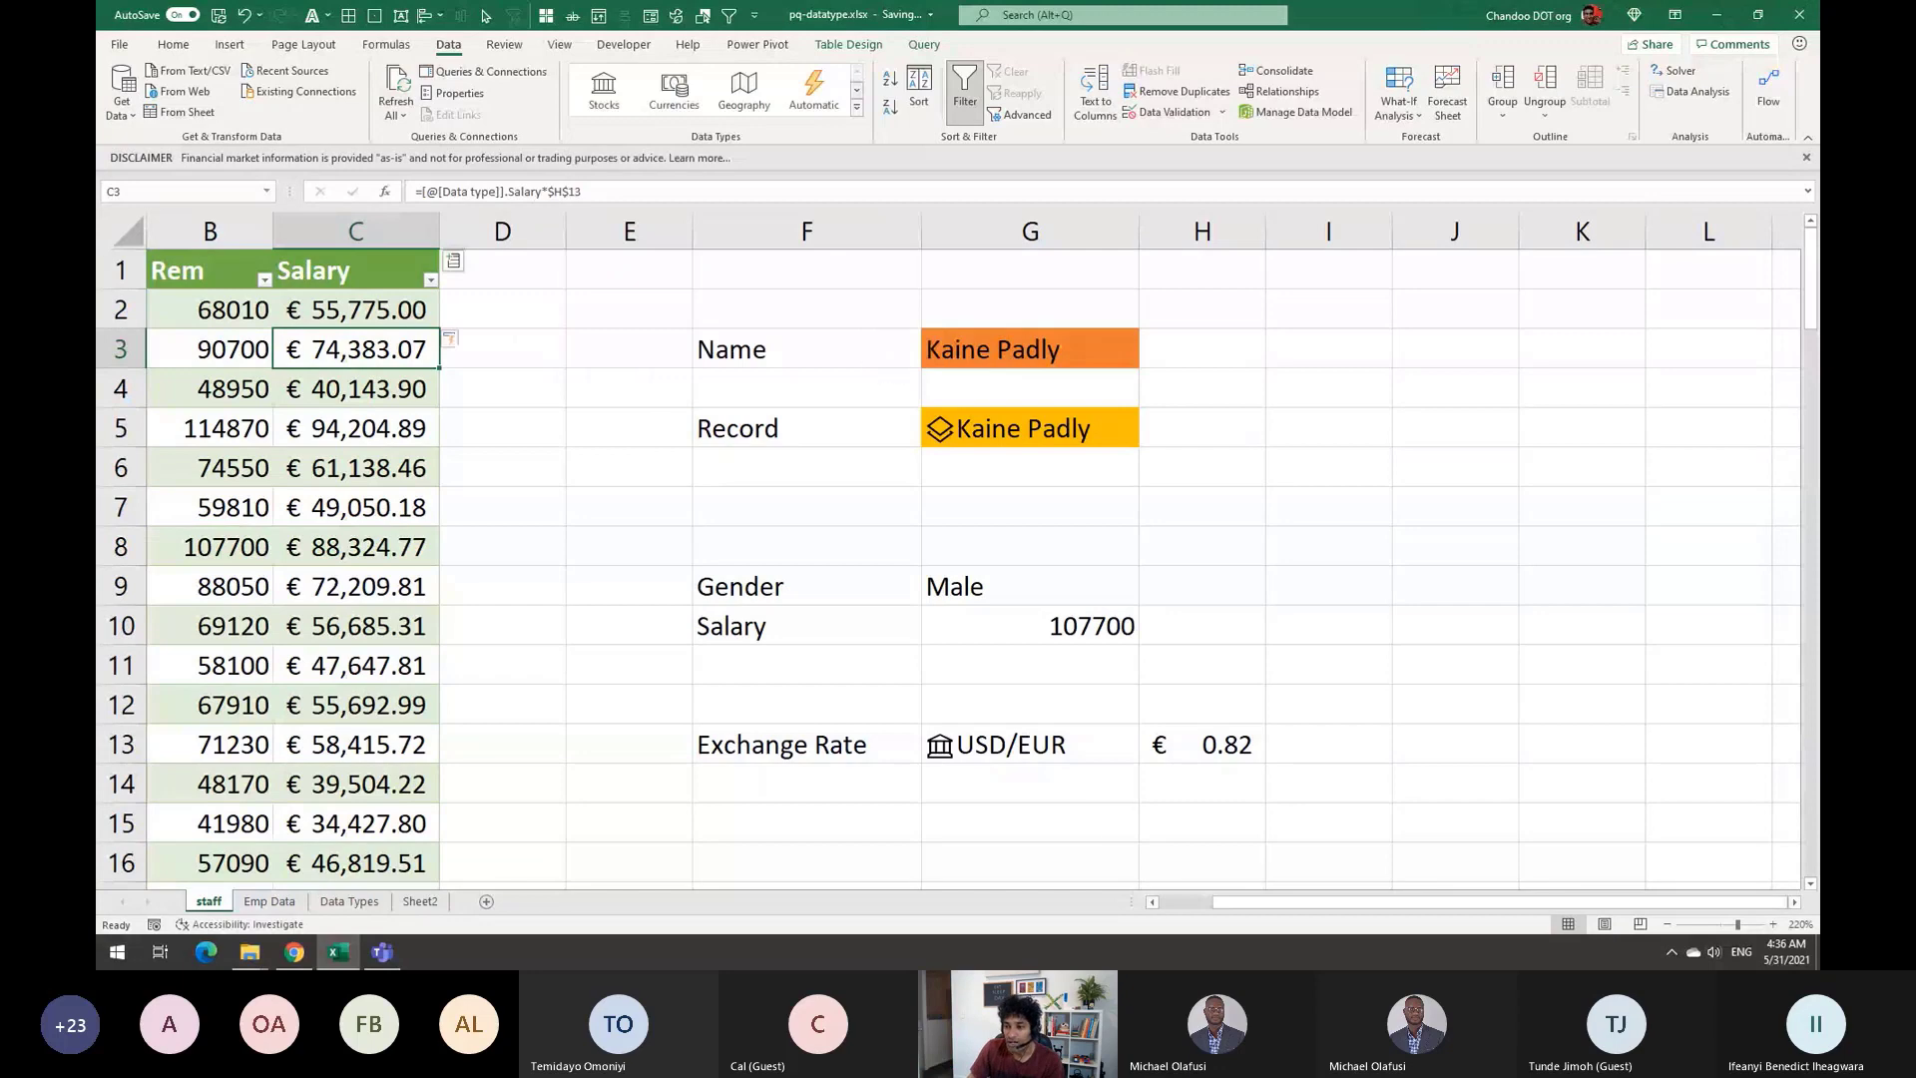
left_click(1193, 903)
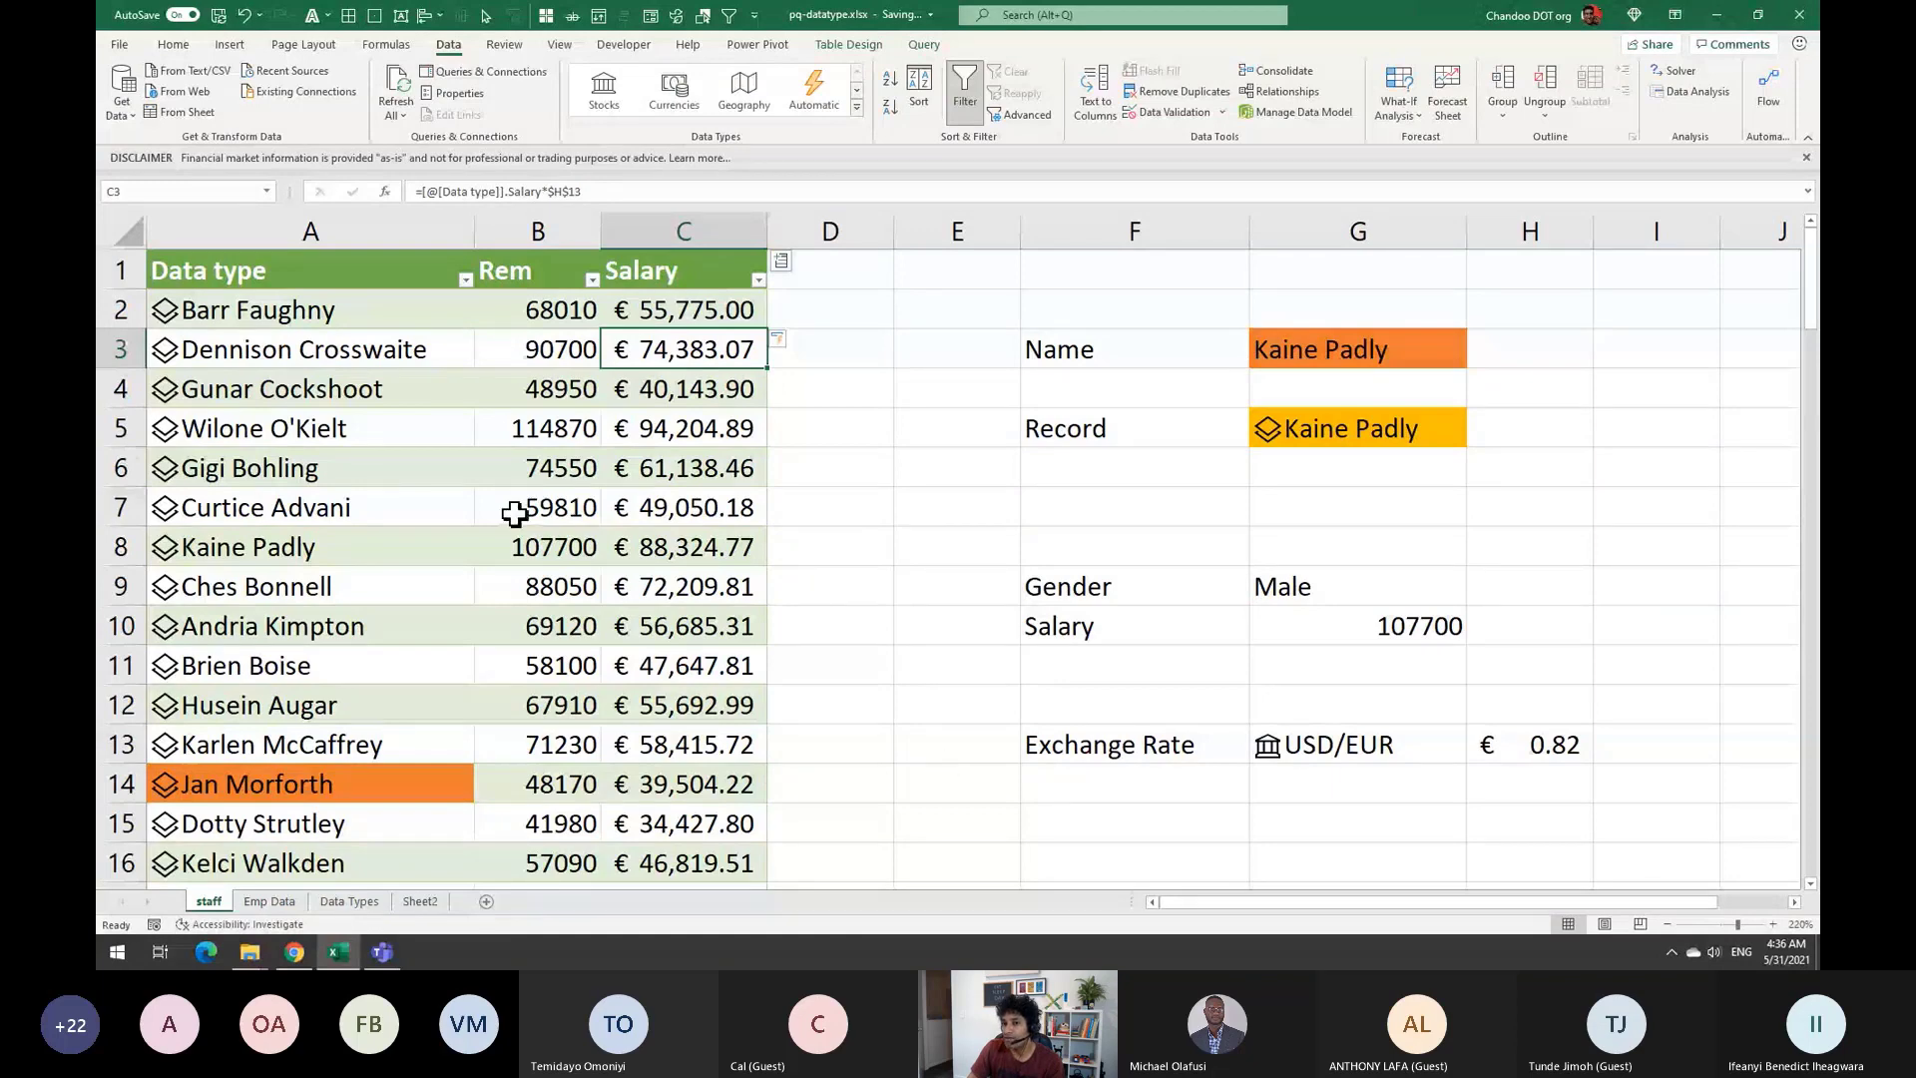
left_click(401, 431)
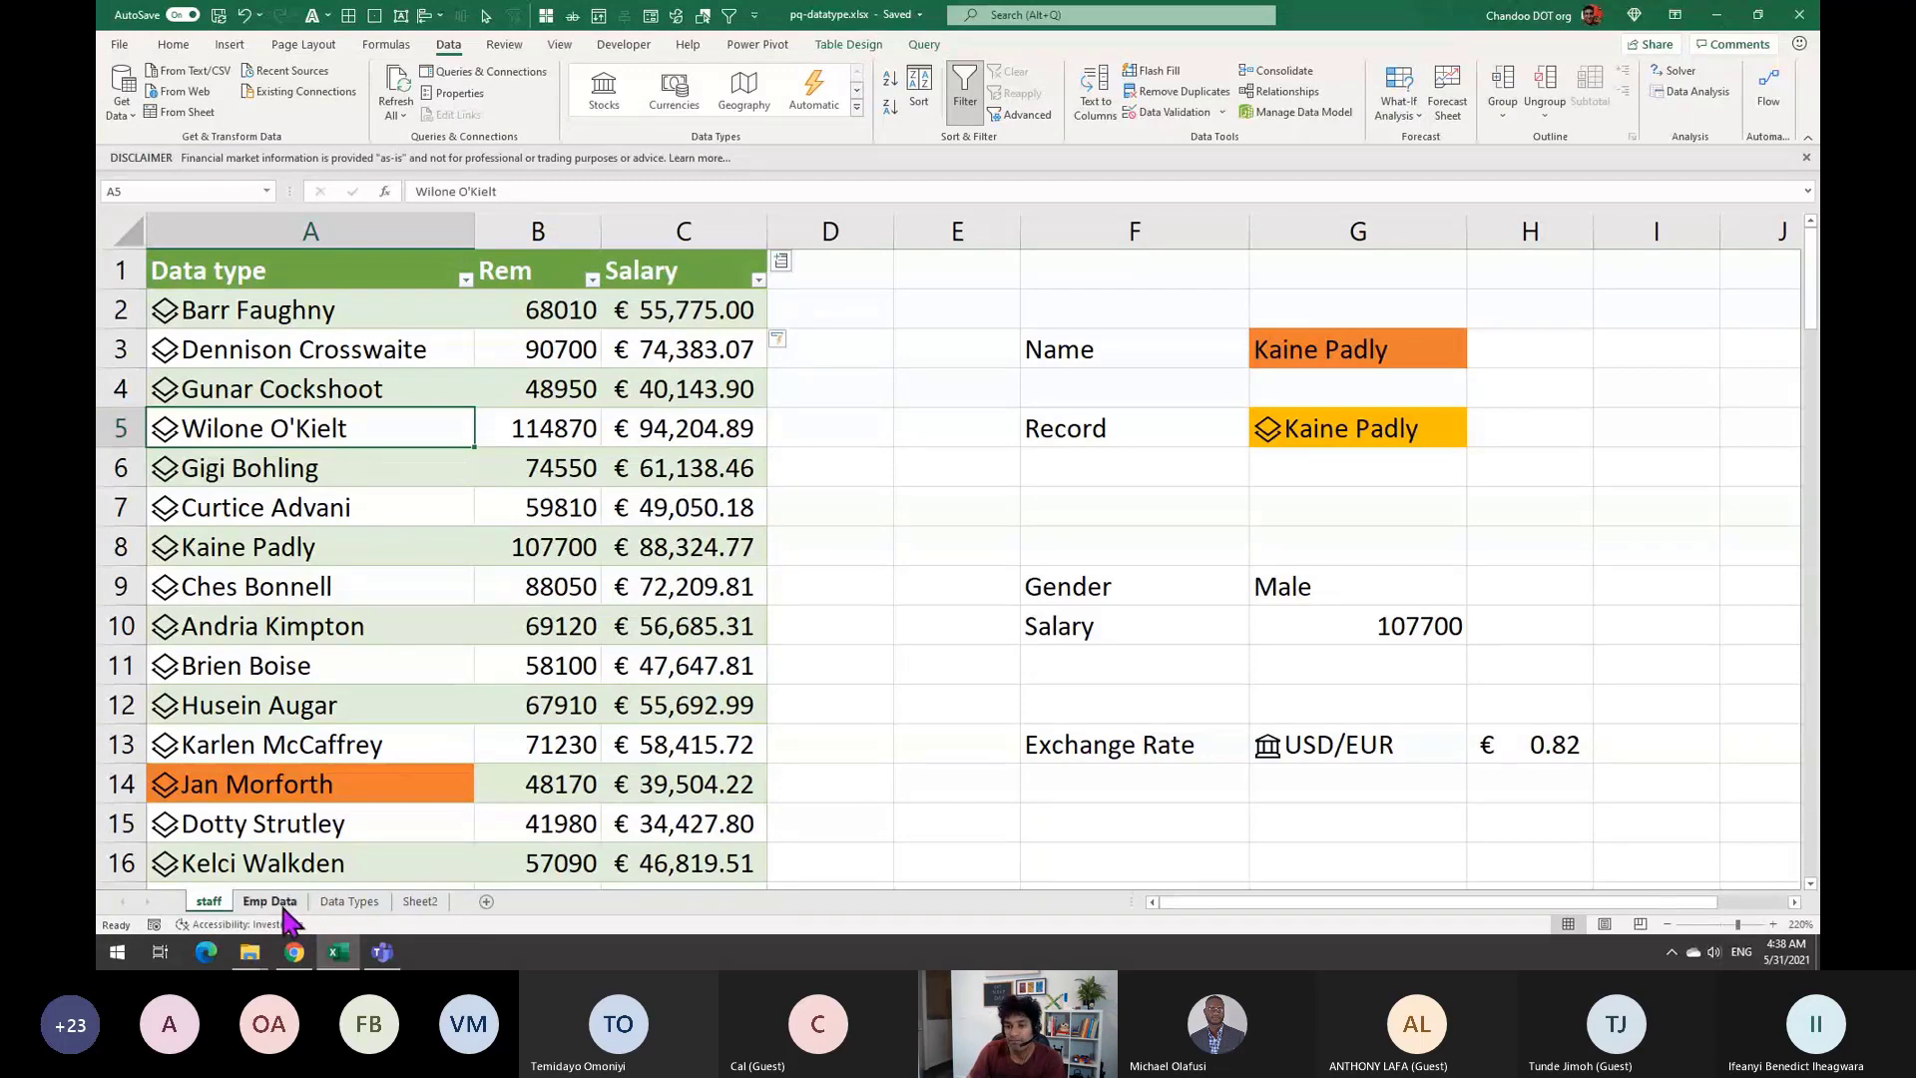
Open the Data Types sheet and view the formulas in C5 and B5
left_click(349, 901)
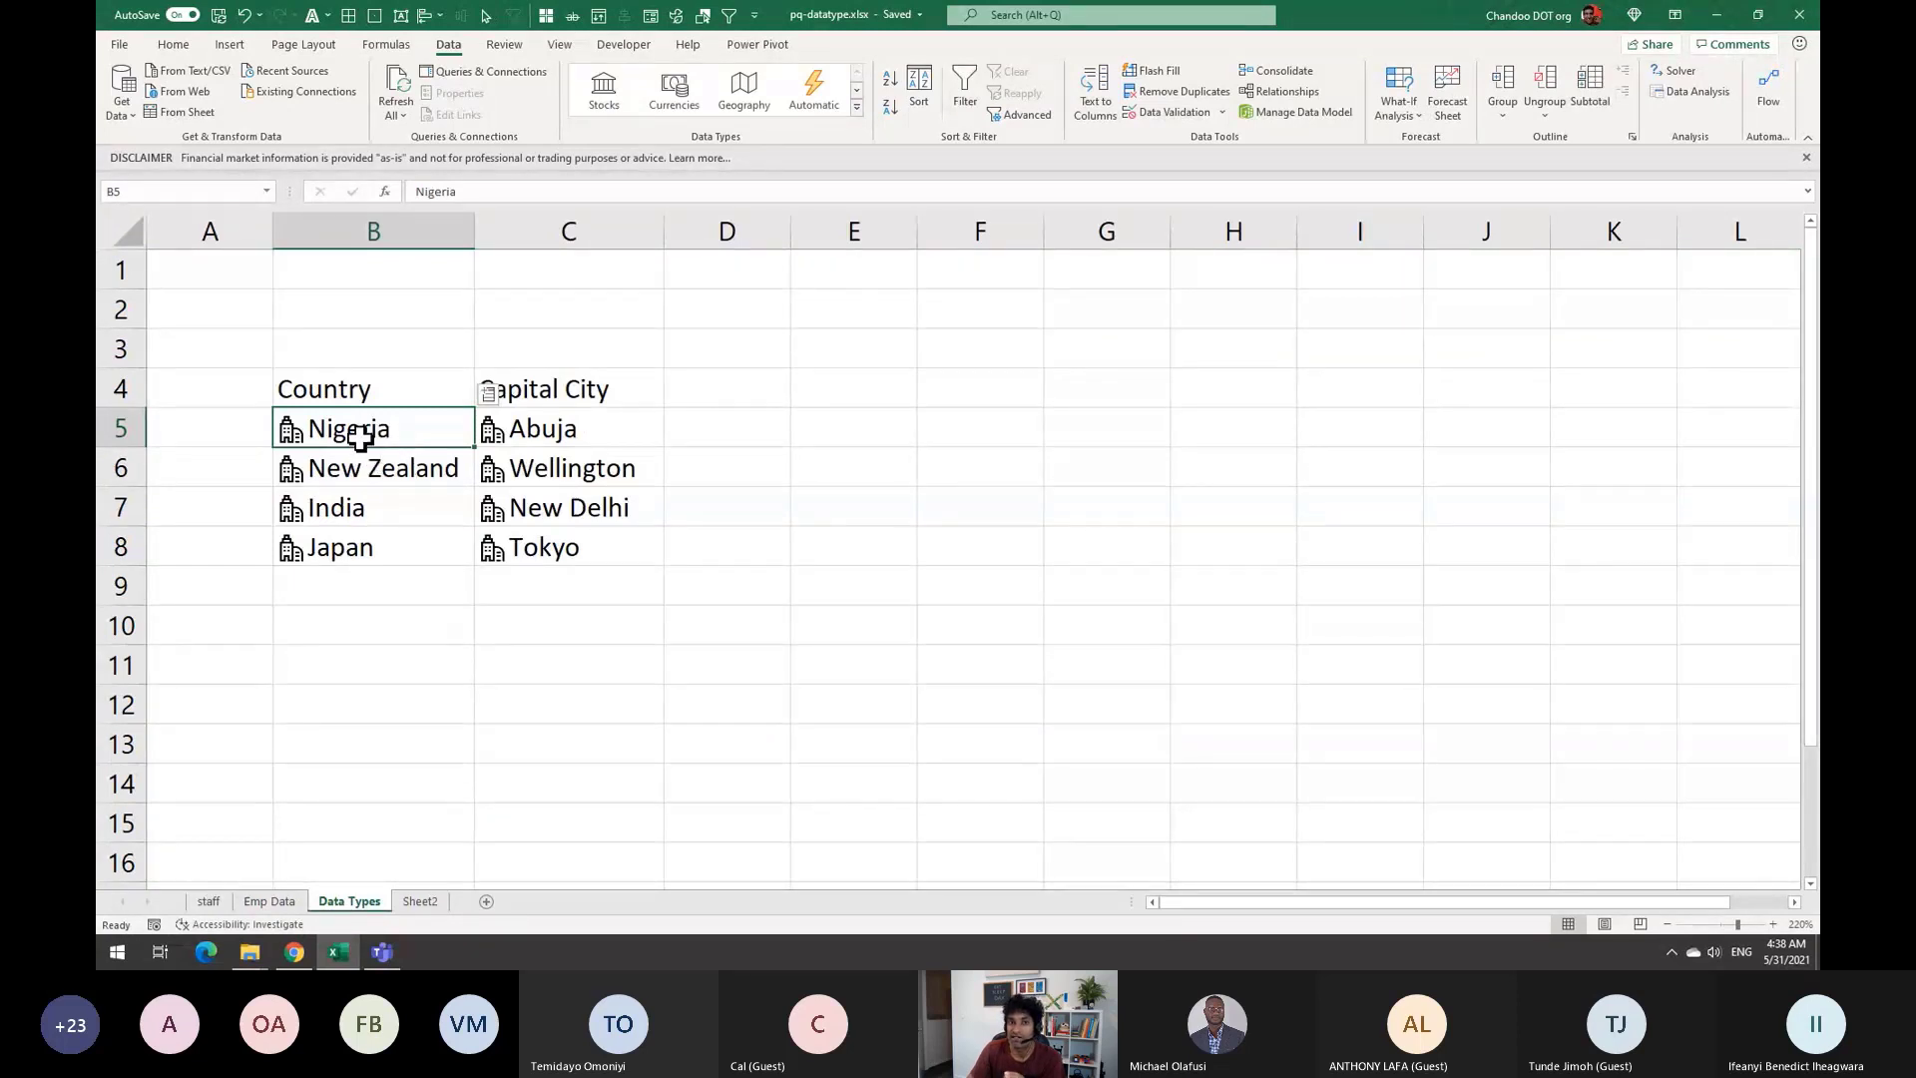
left_click(537, 427)
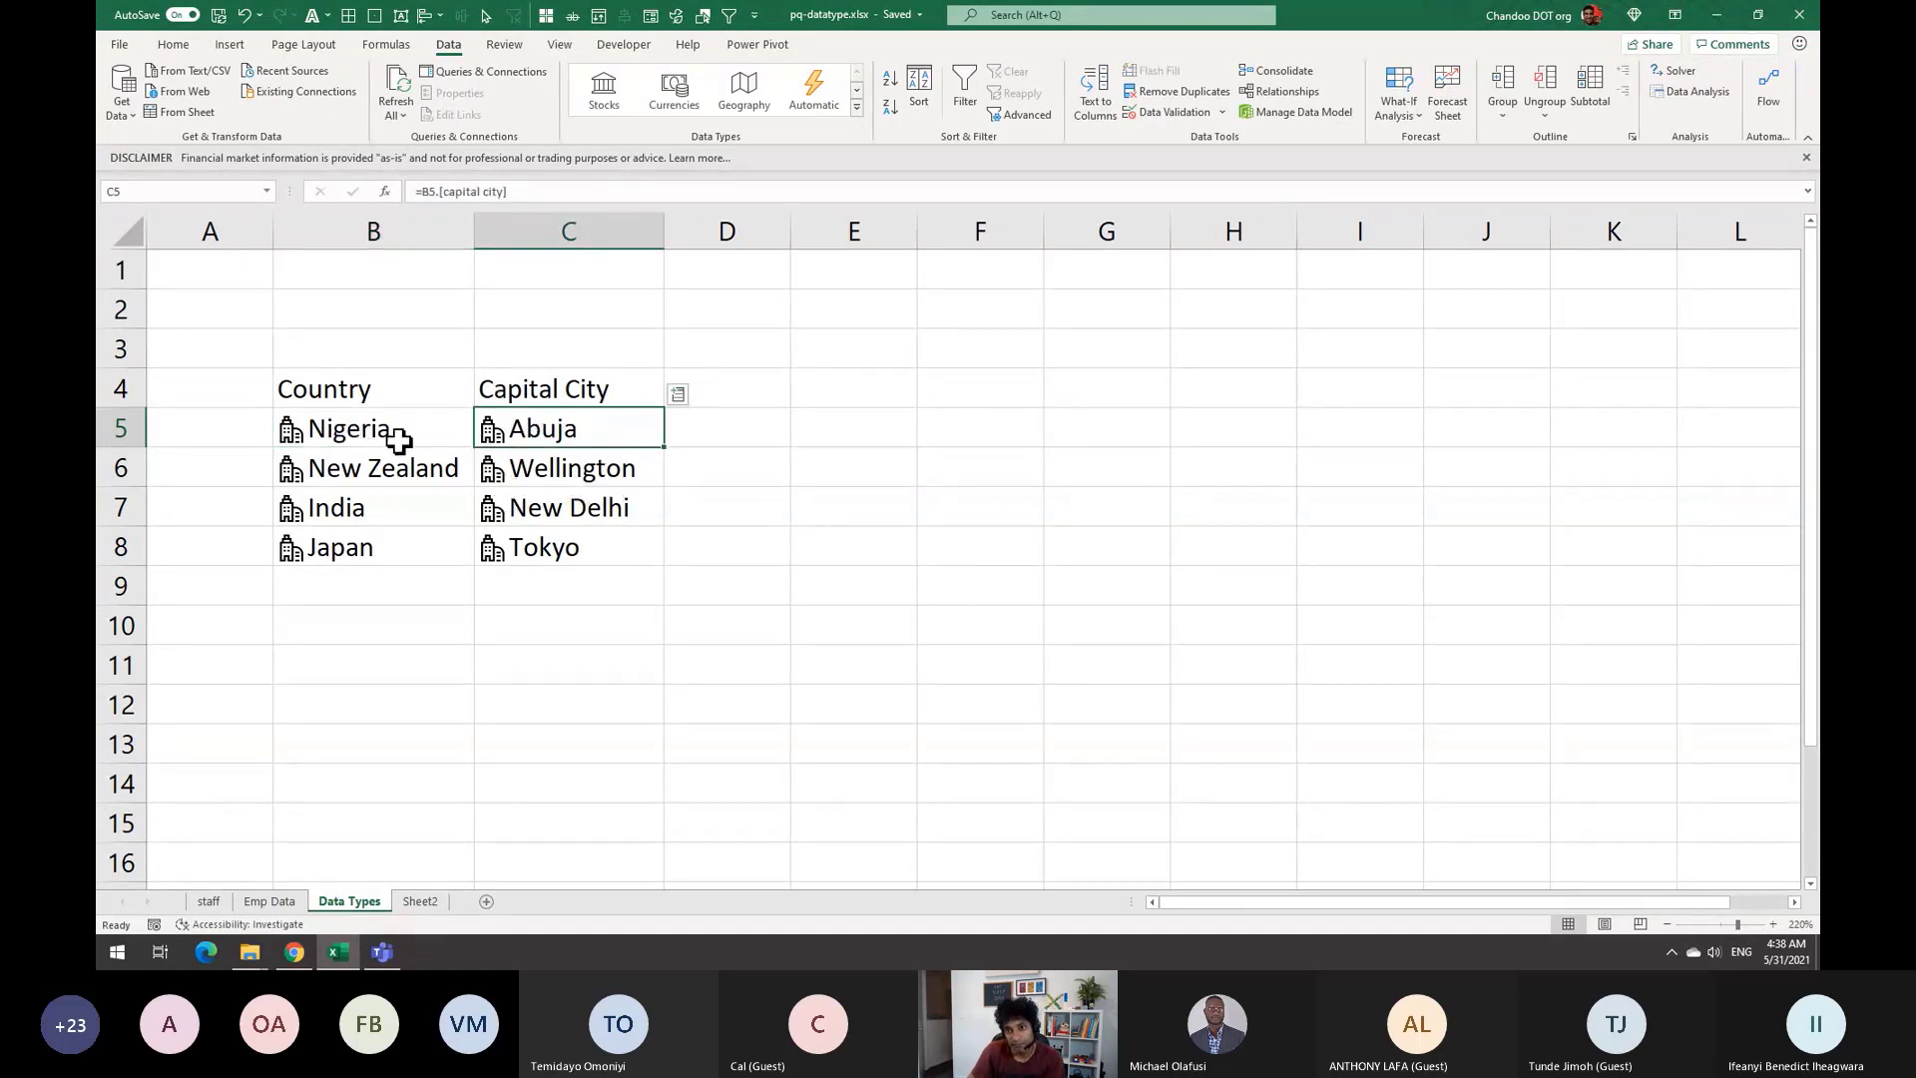
left_click(351, 424)
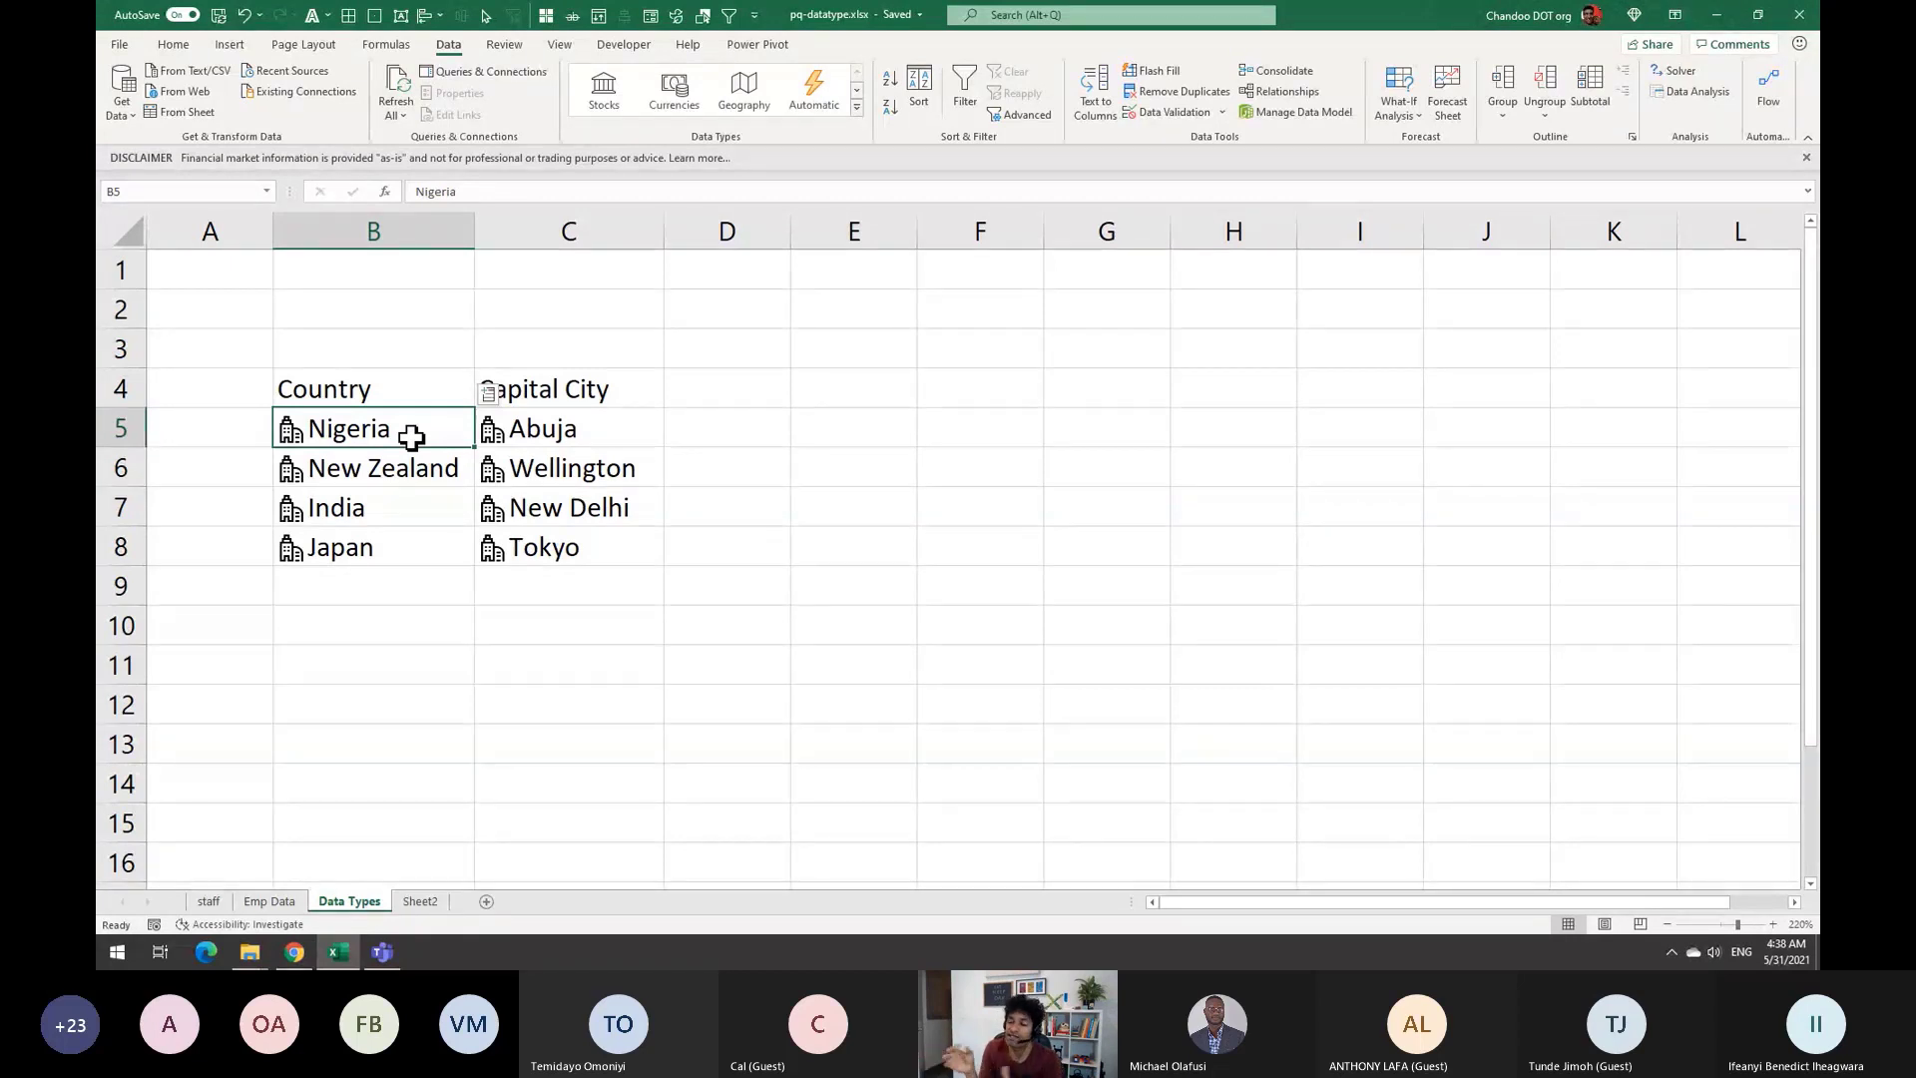
Add the column heading 'Prop of C P' beside Capital City
left_click(701, 399)
type("Por")
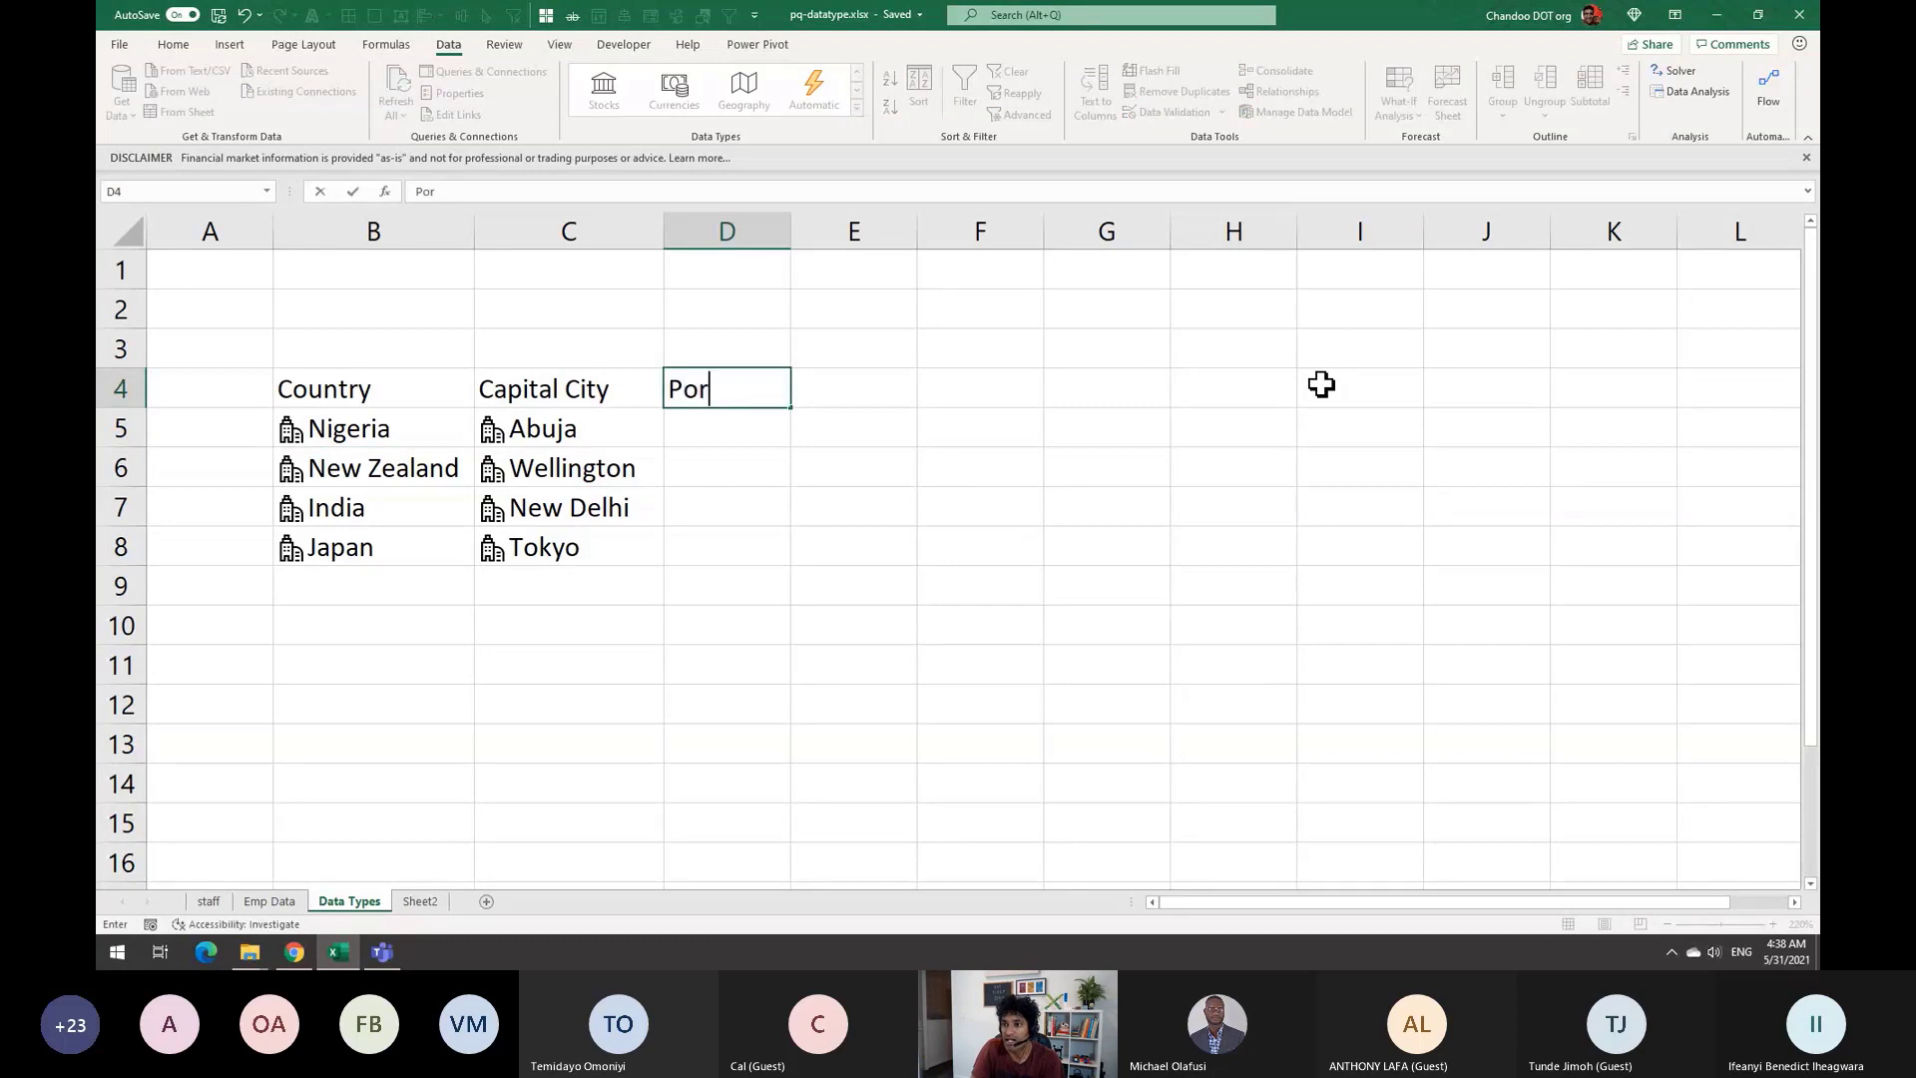
key("BackSpace")
key("BackSpace")
type("rop of C P")
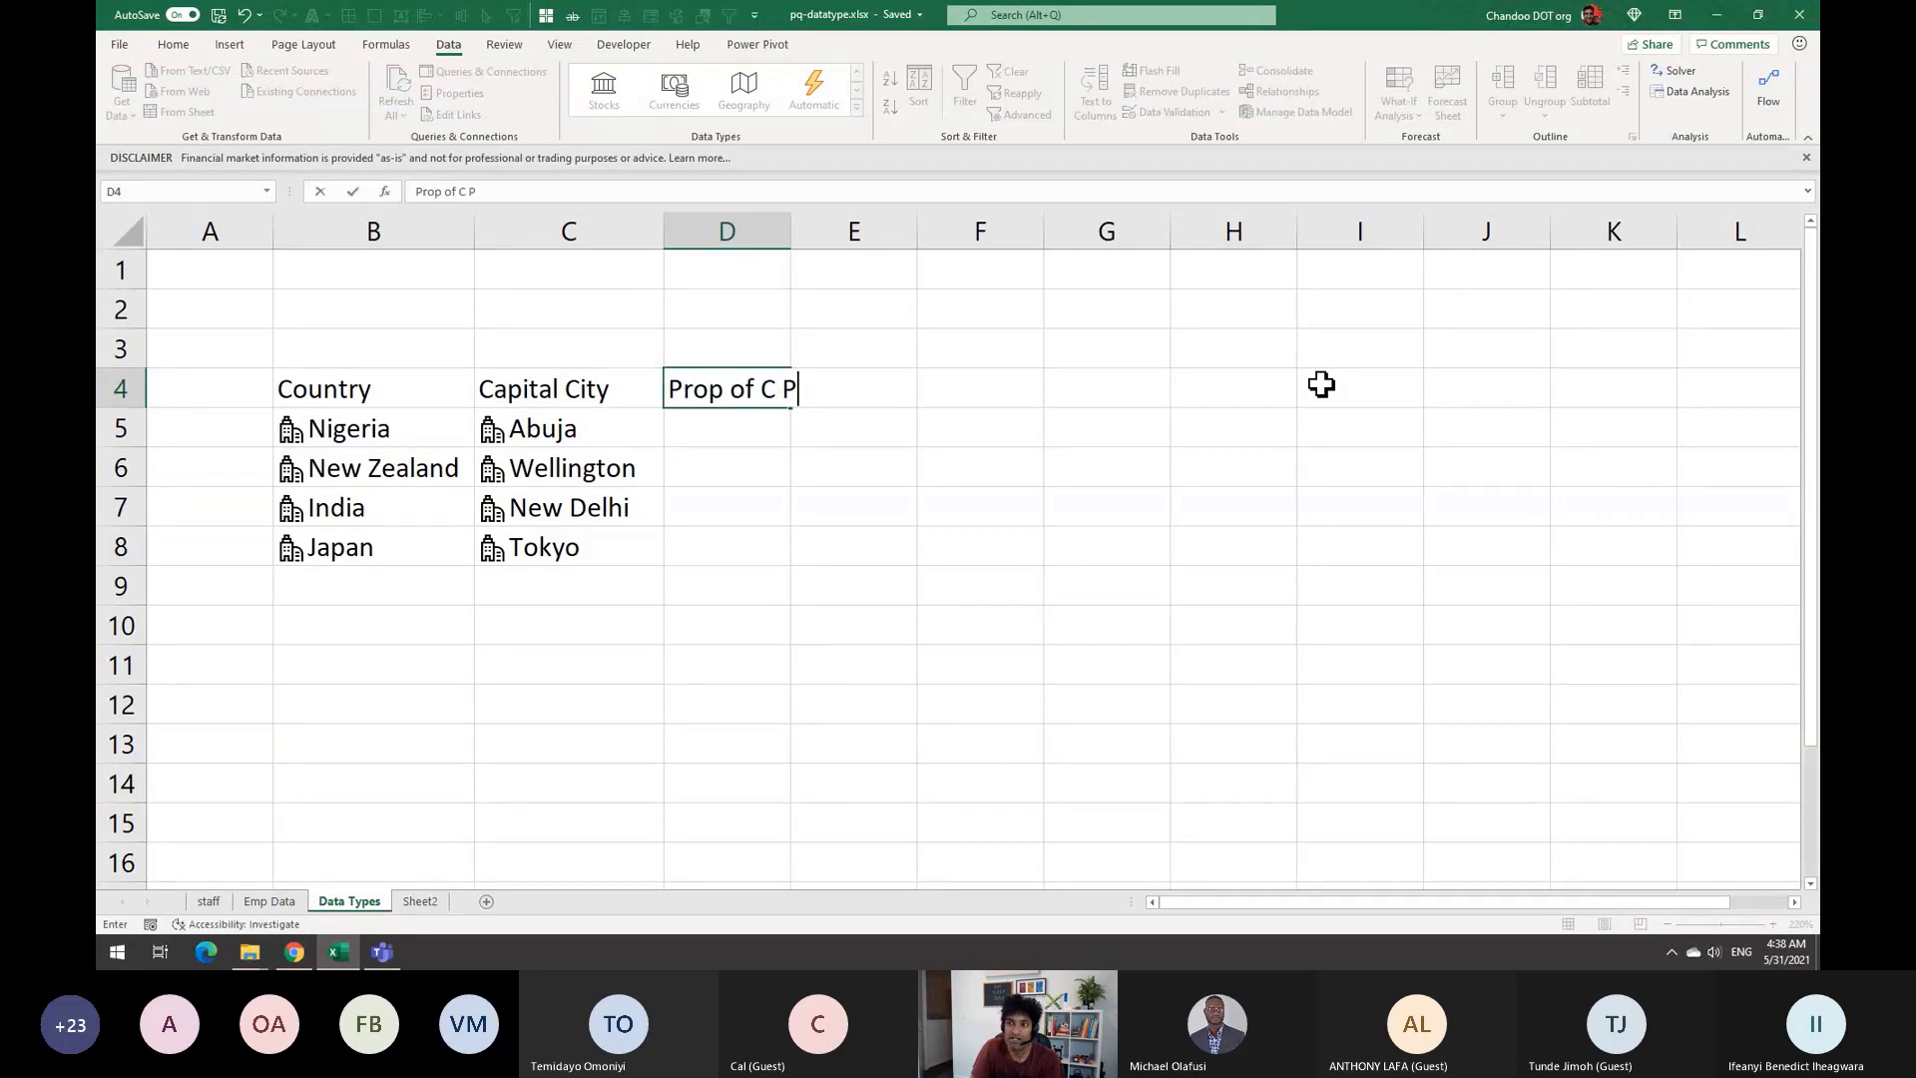
key("Return")
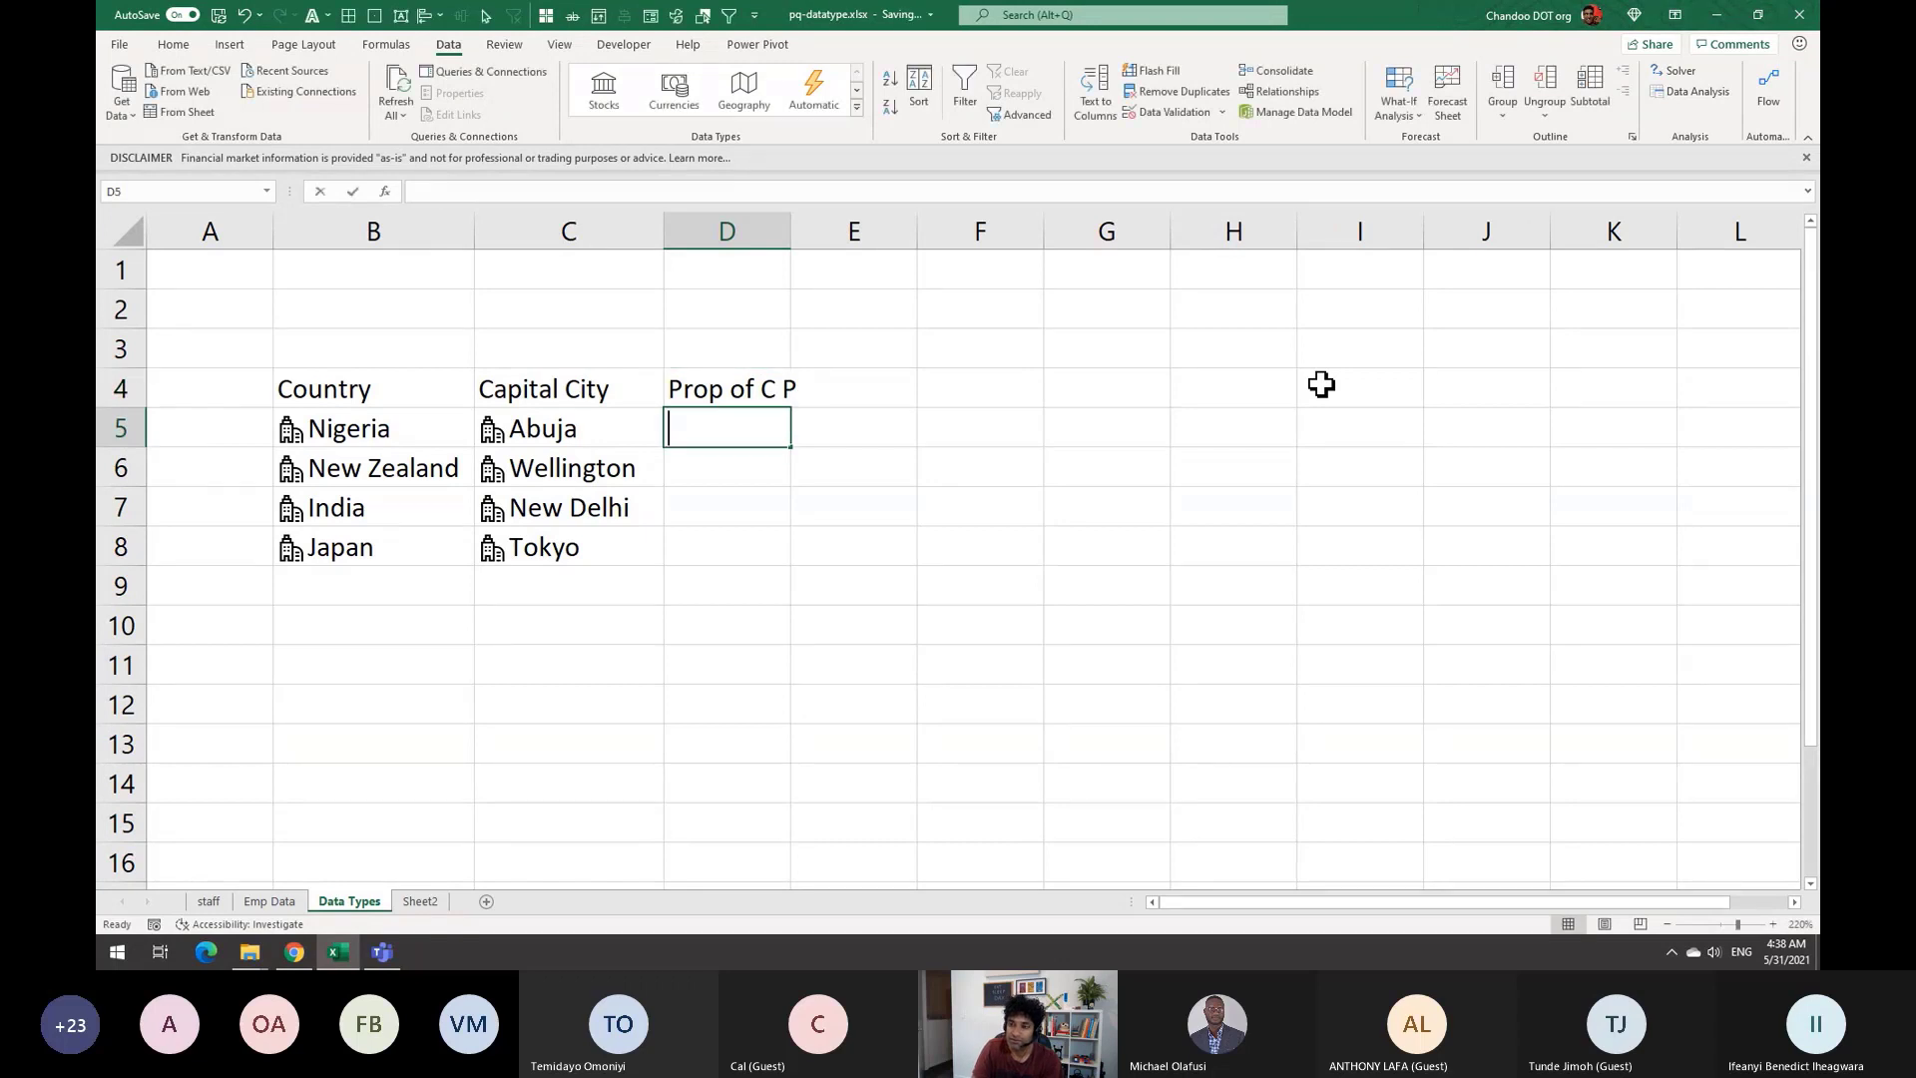
Enter =C5.[city population]/B5.population in D5, giving 0.00615 for Abuja
type("=")
key("Left")
key("Left")
key("Right")
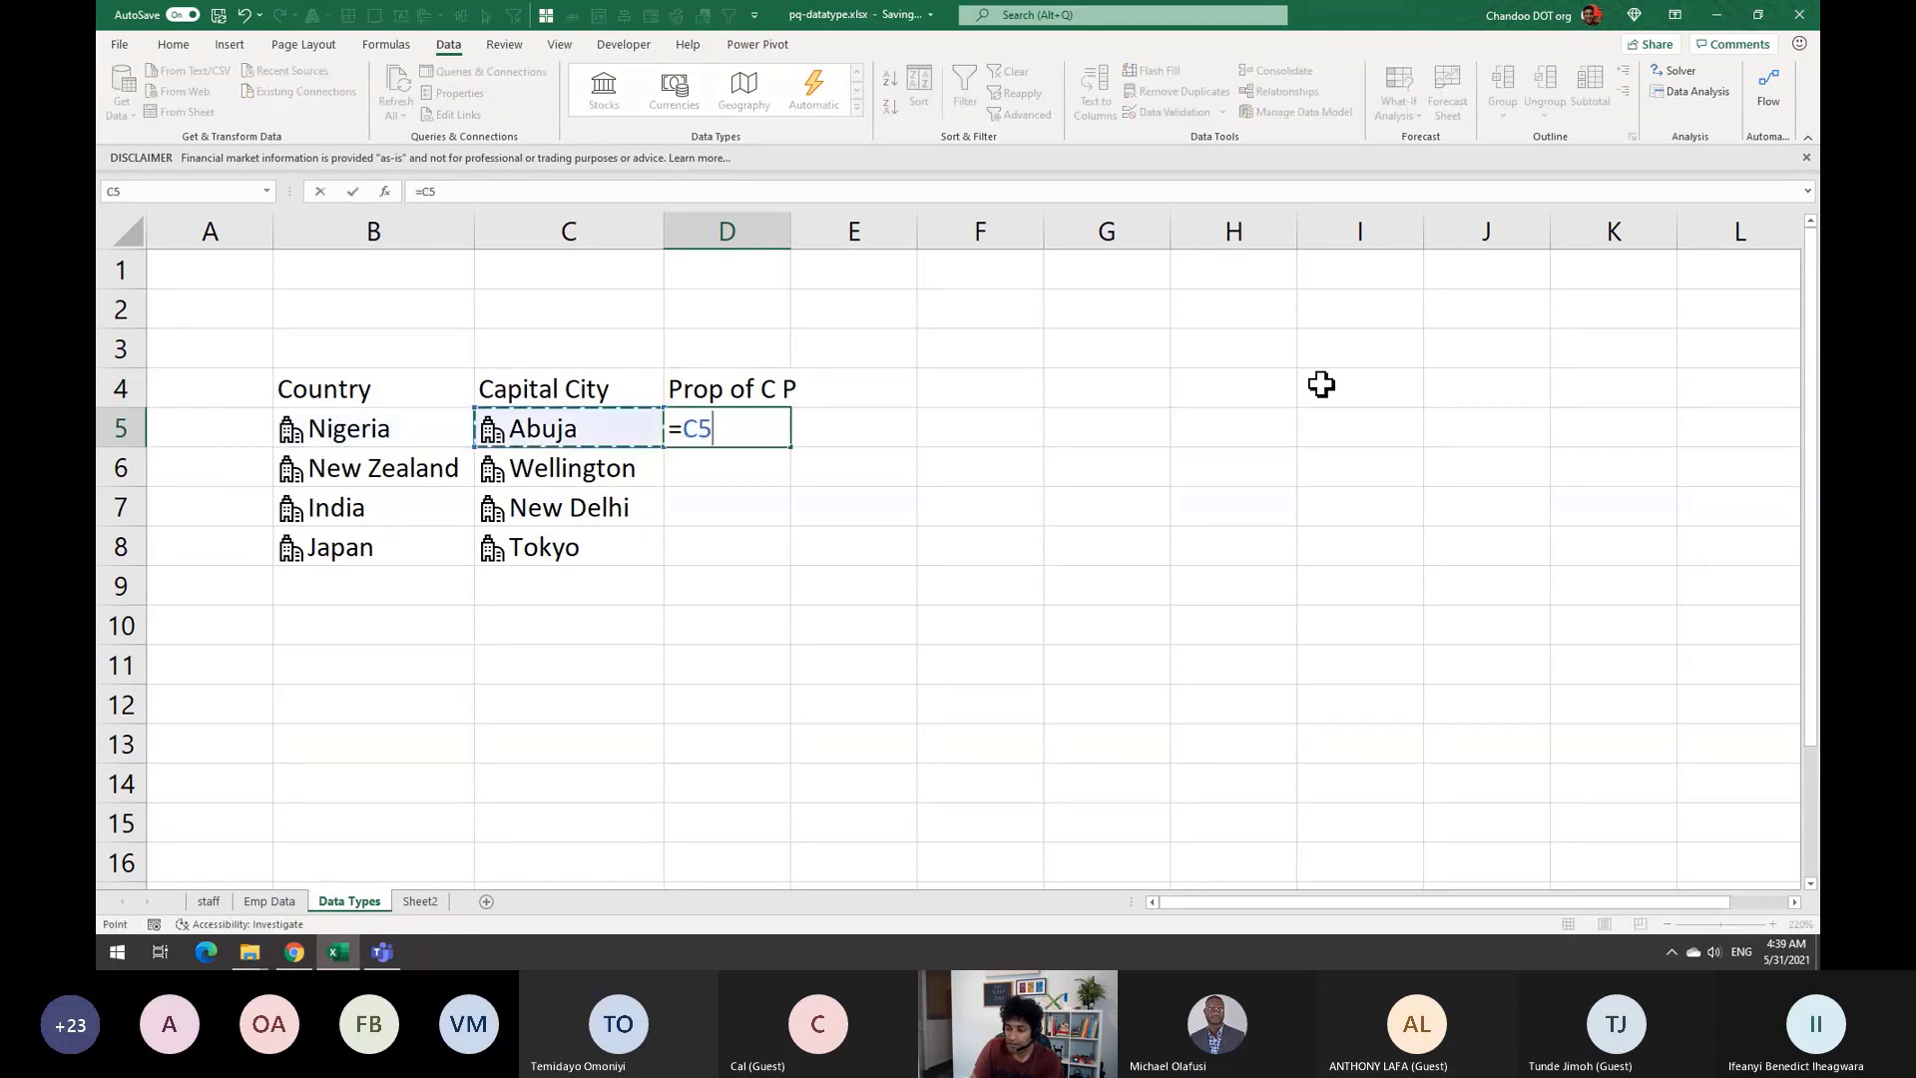
type(".[c")
key("Tab")
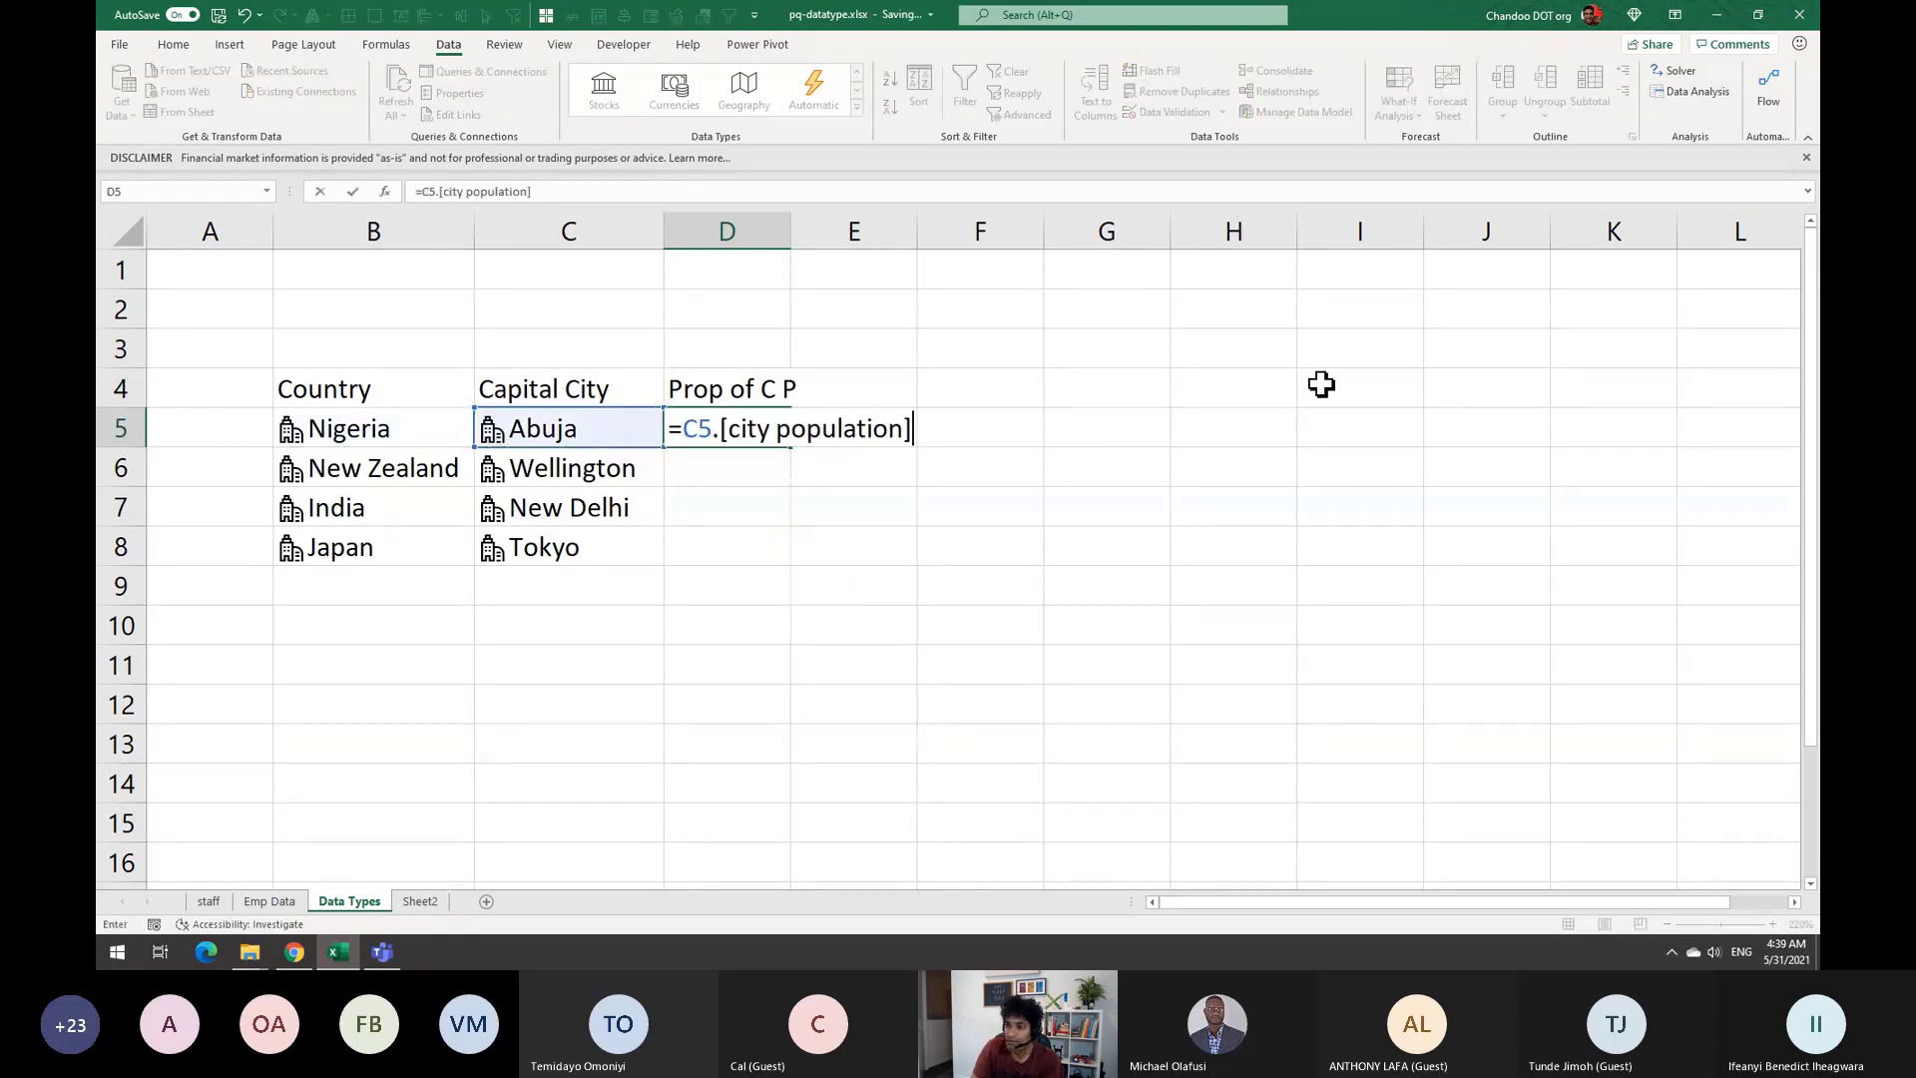
type("/")
key("Left")
key("Left")
key("Left")
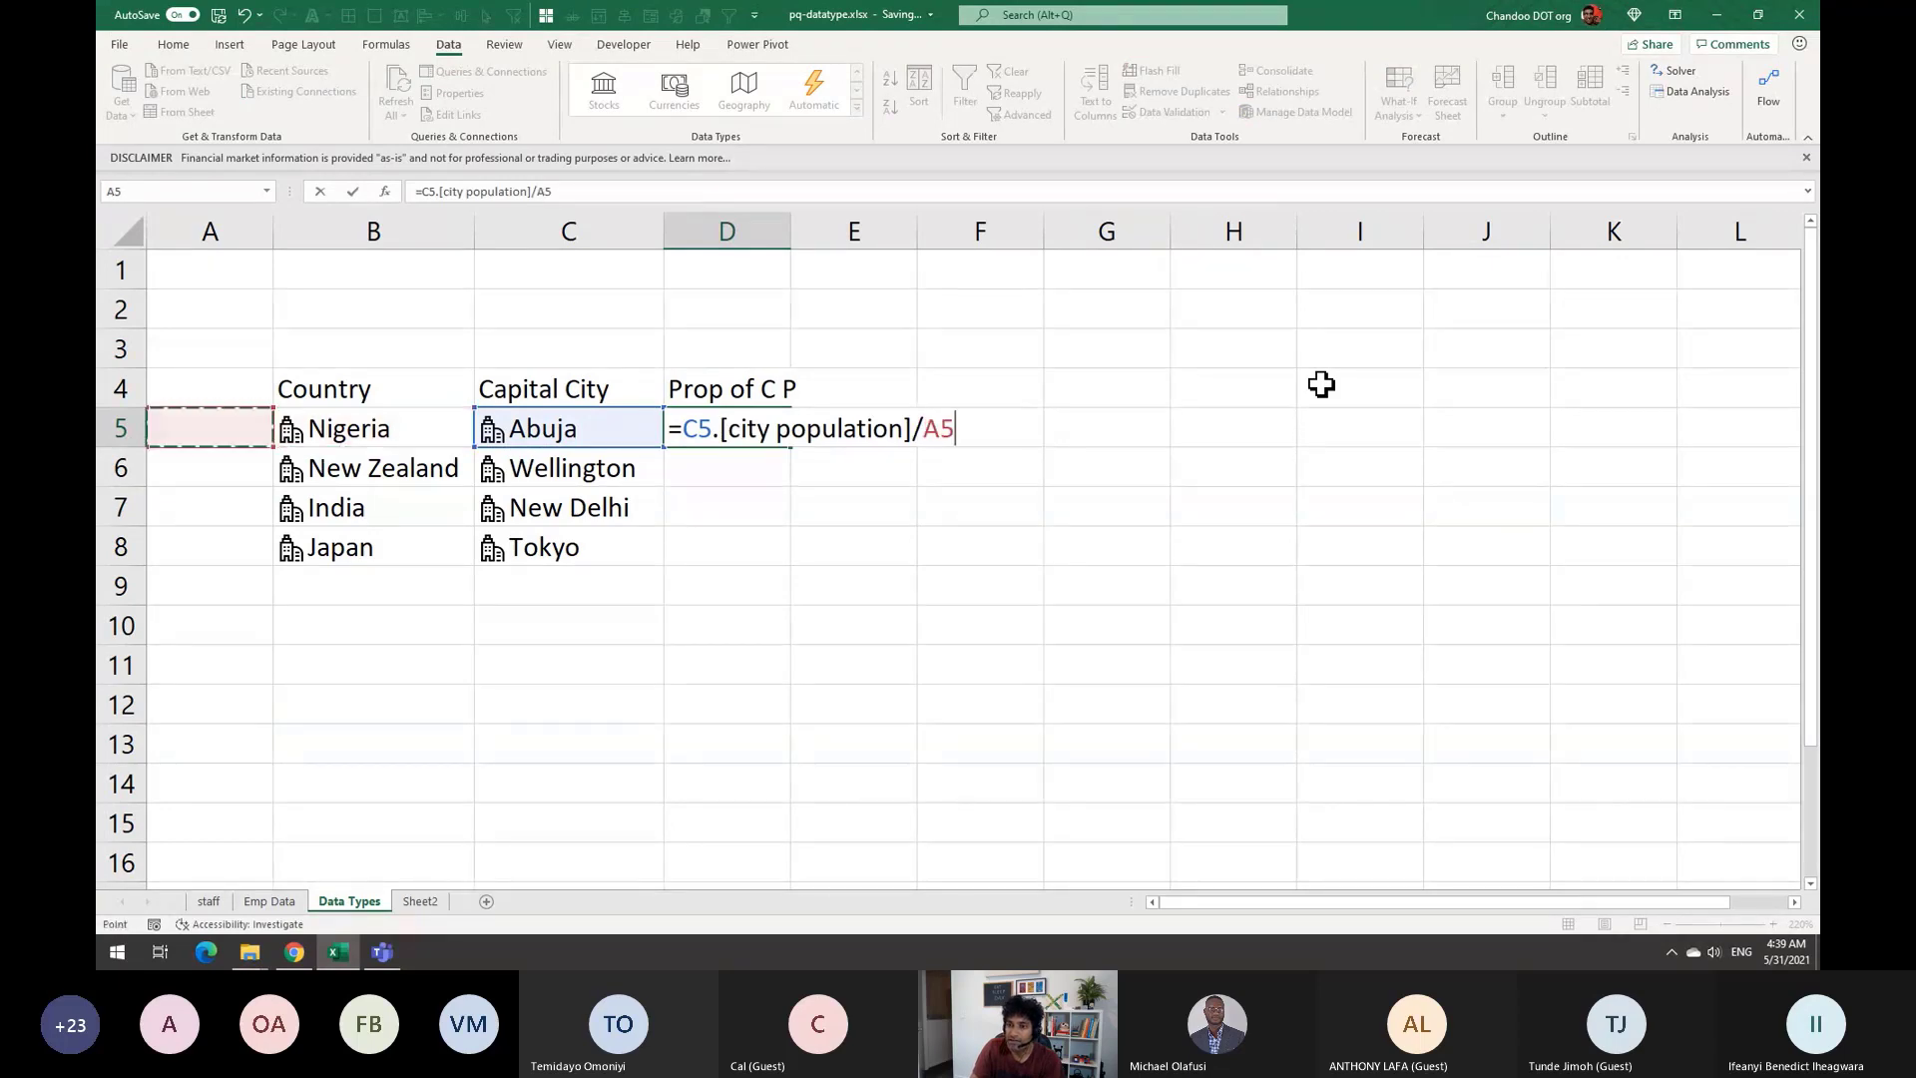
key("Right")
type(".po")
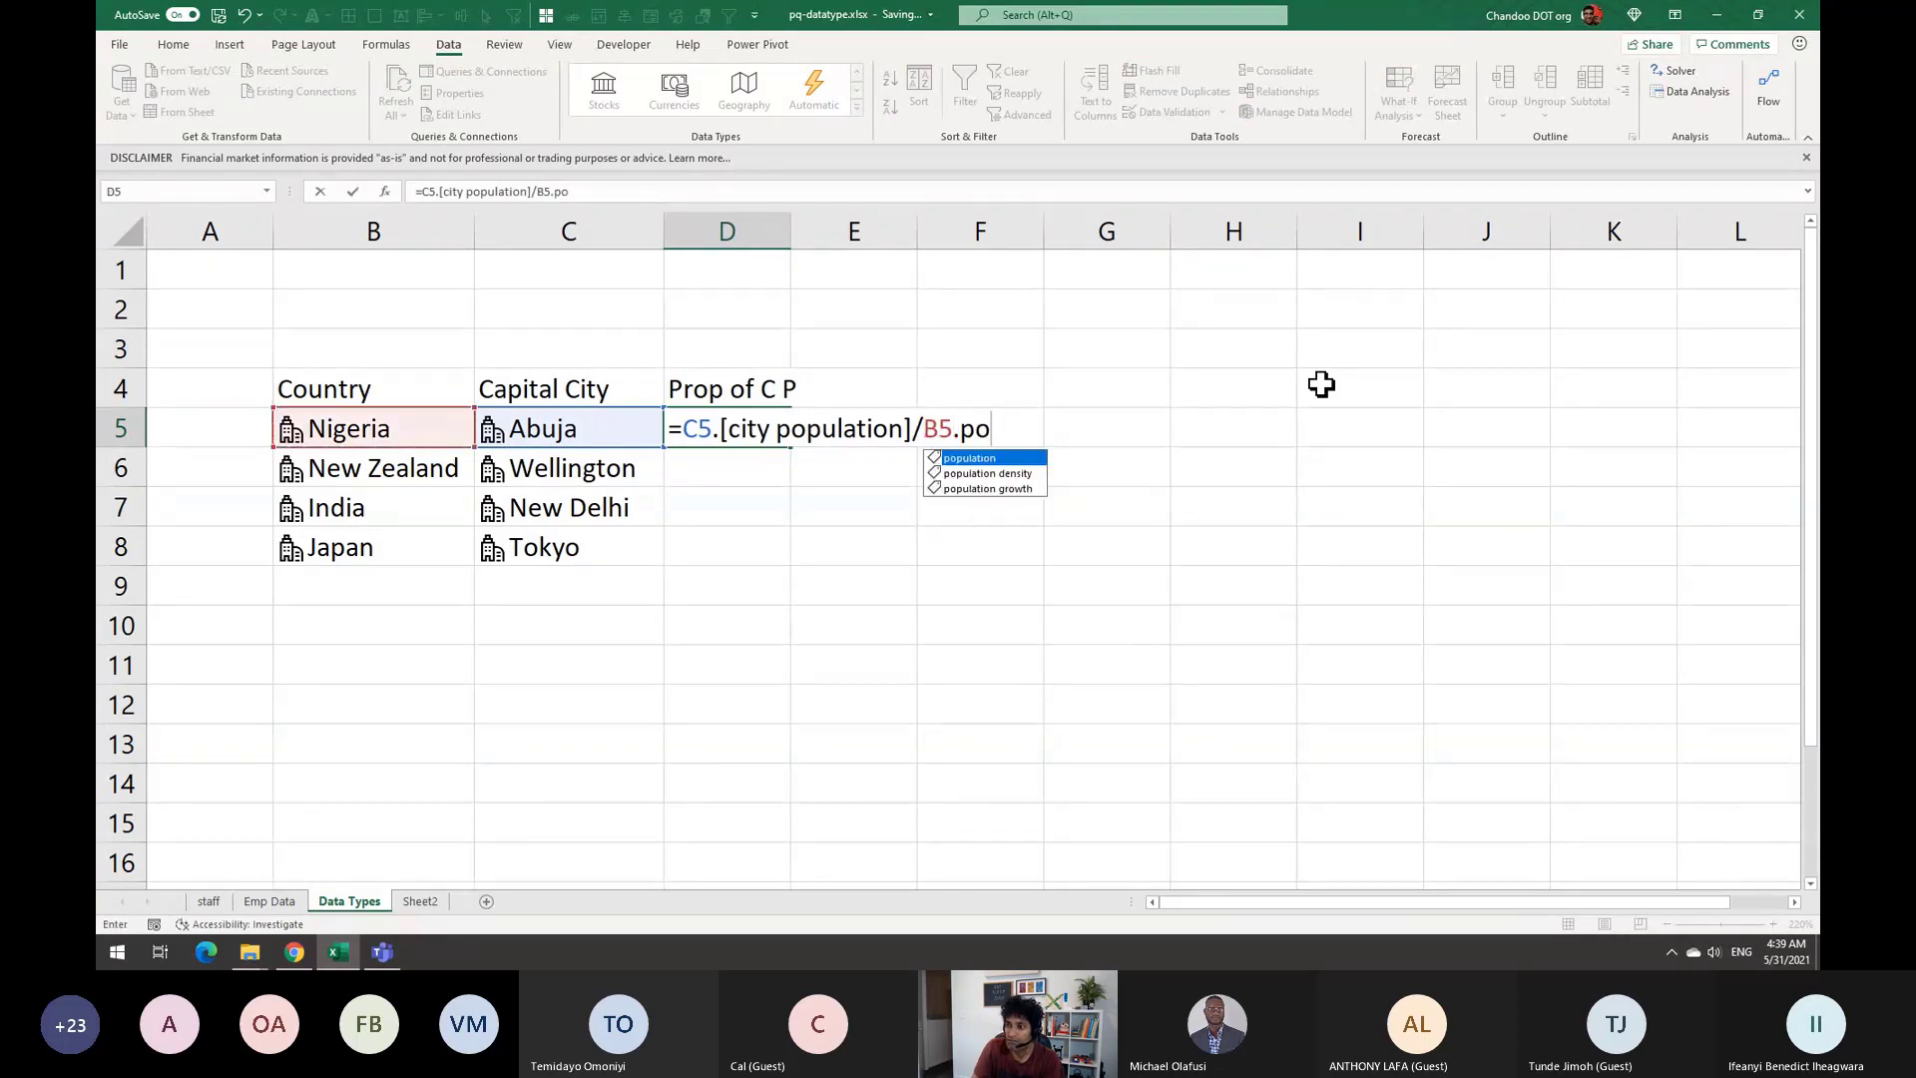
key("Return")
key("Up")
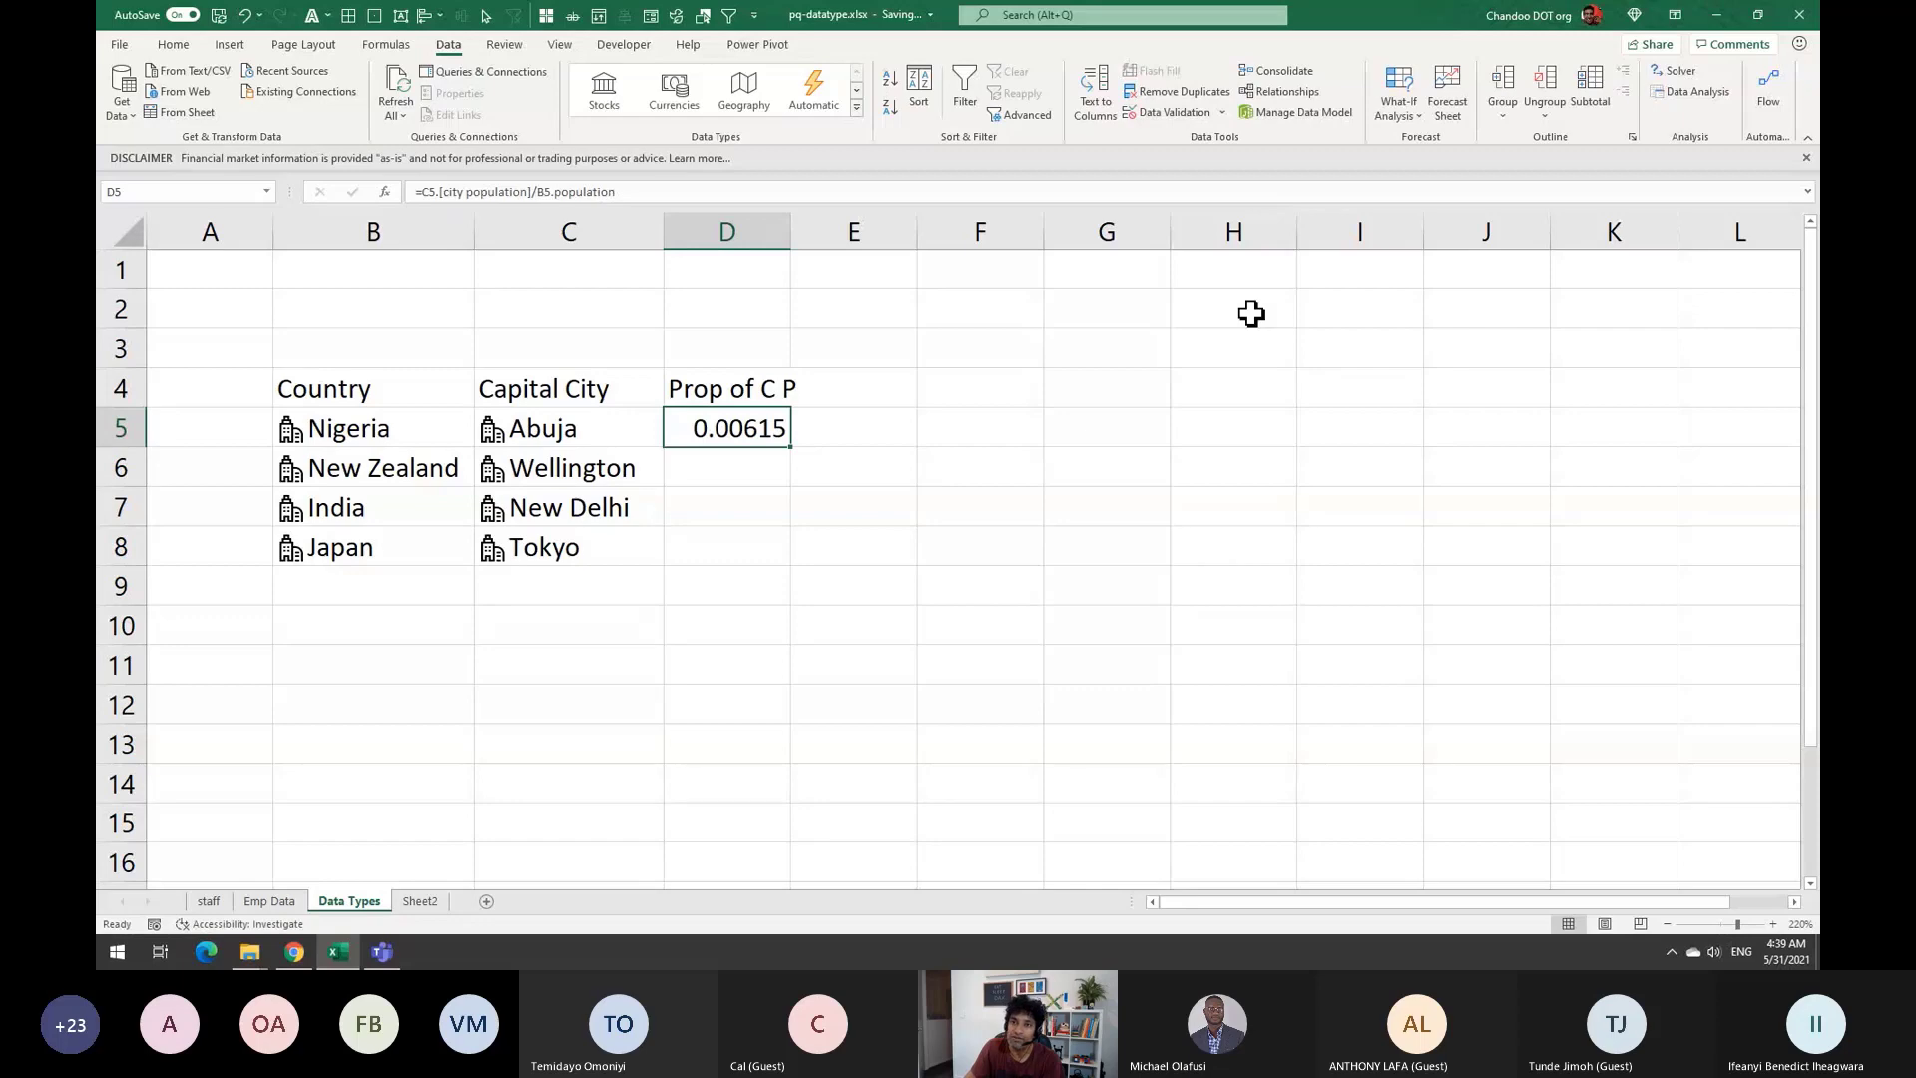
Format D5 as a percentage, fill it down to D8, and widen column D
key("alt+h")
left_click(756, 106)
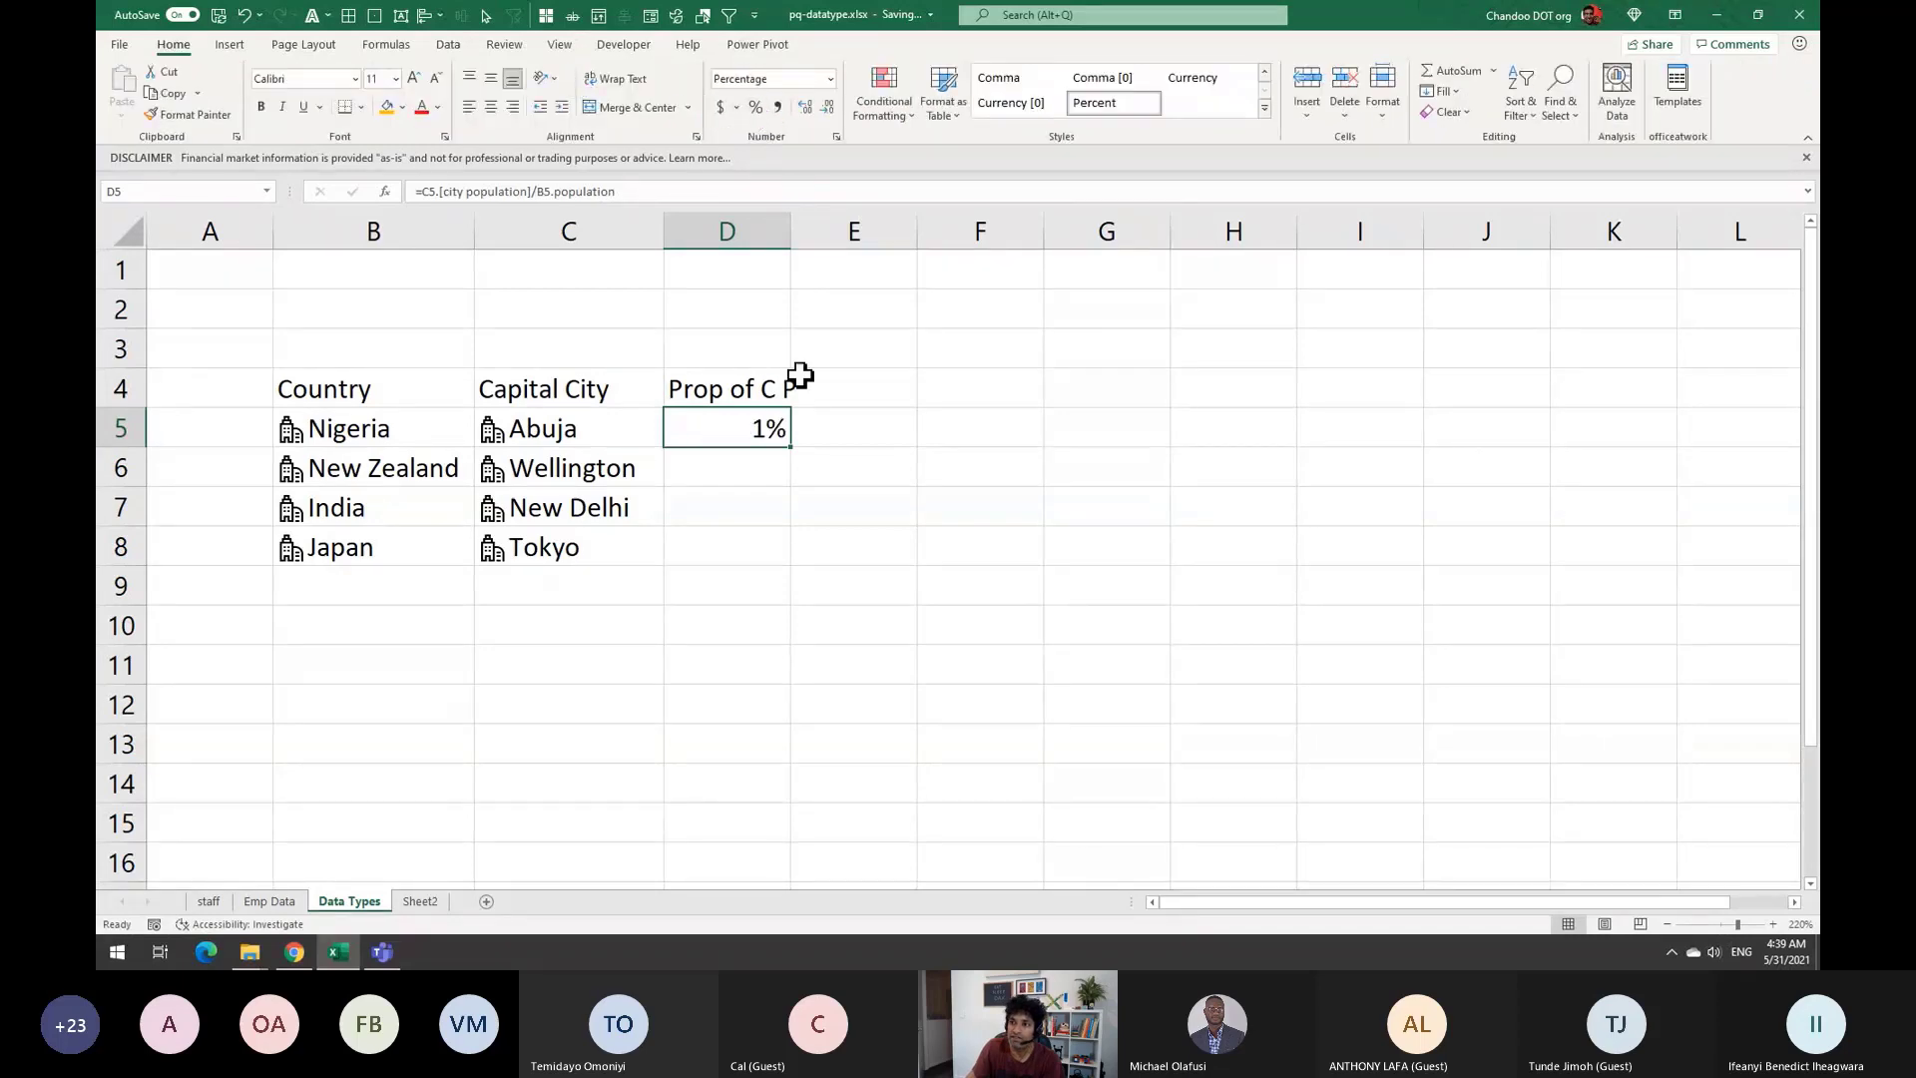
left_click_drag(791, 456, 787, 569)
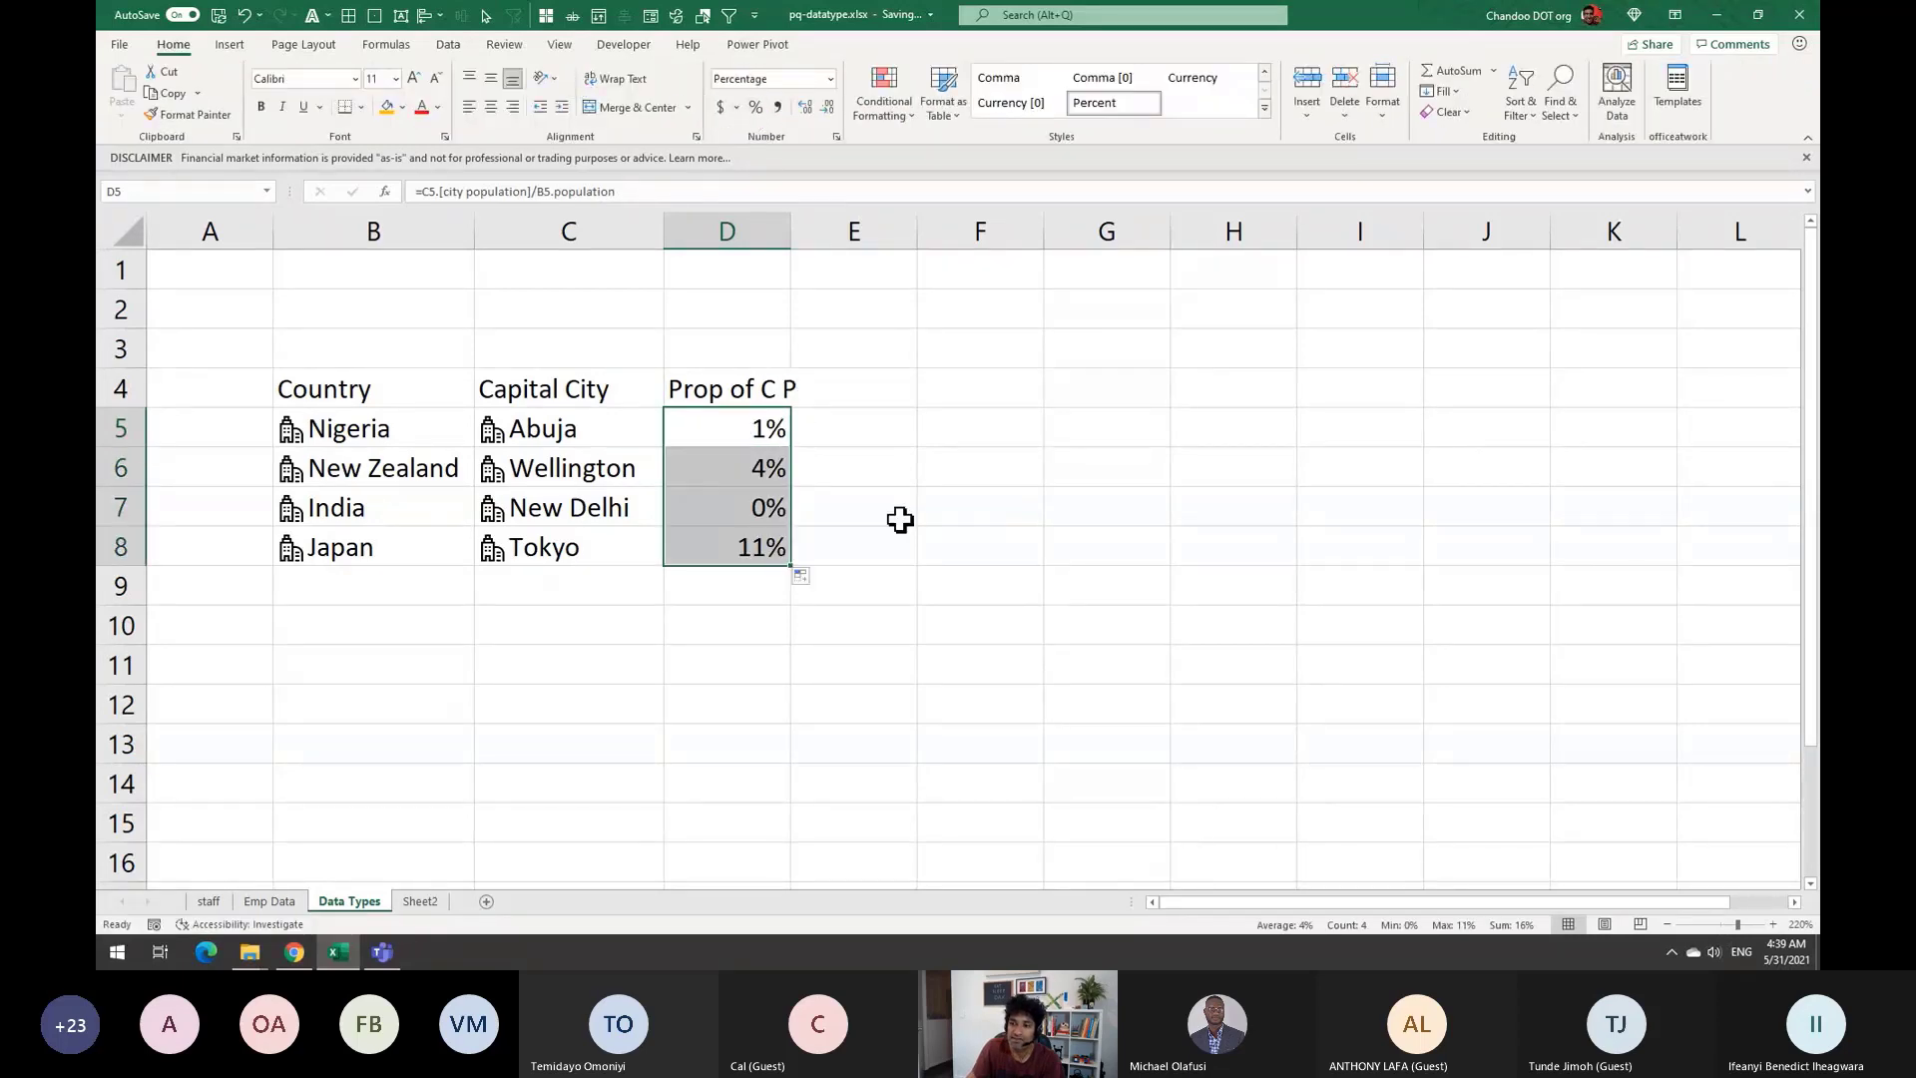
left_click(898, 518)
left_click_drag(790, 236, 822, 235)
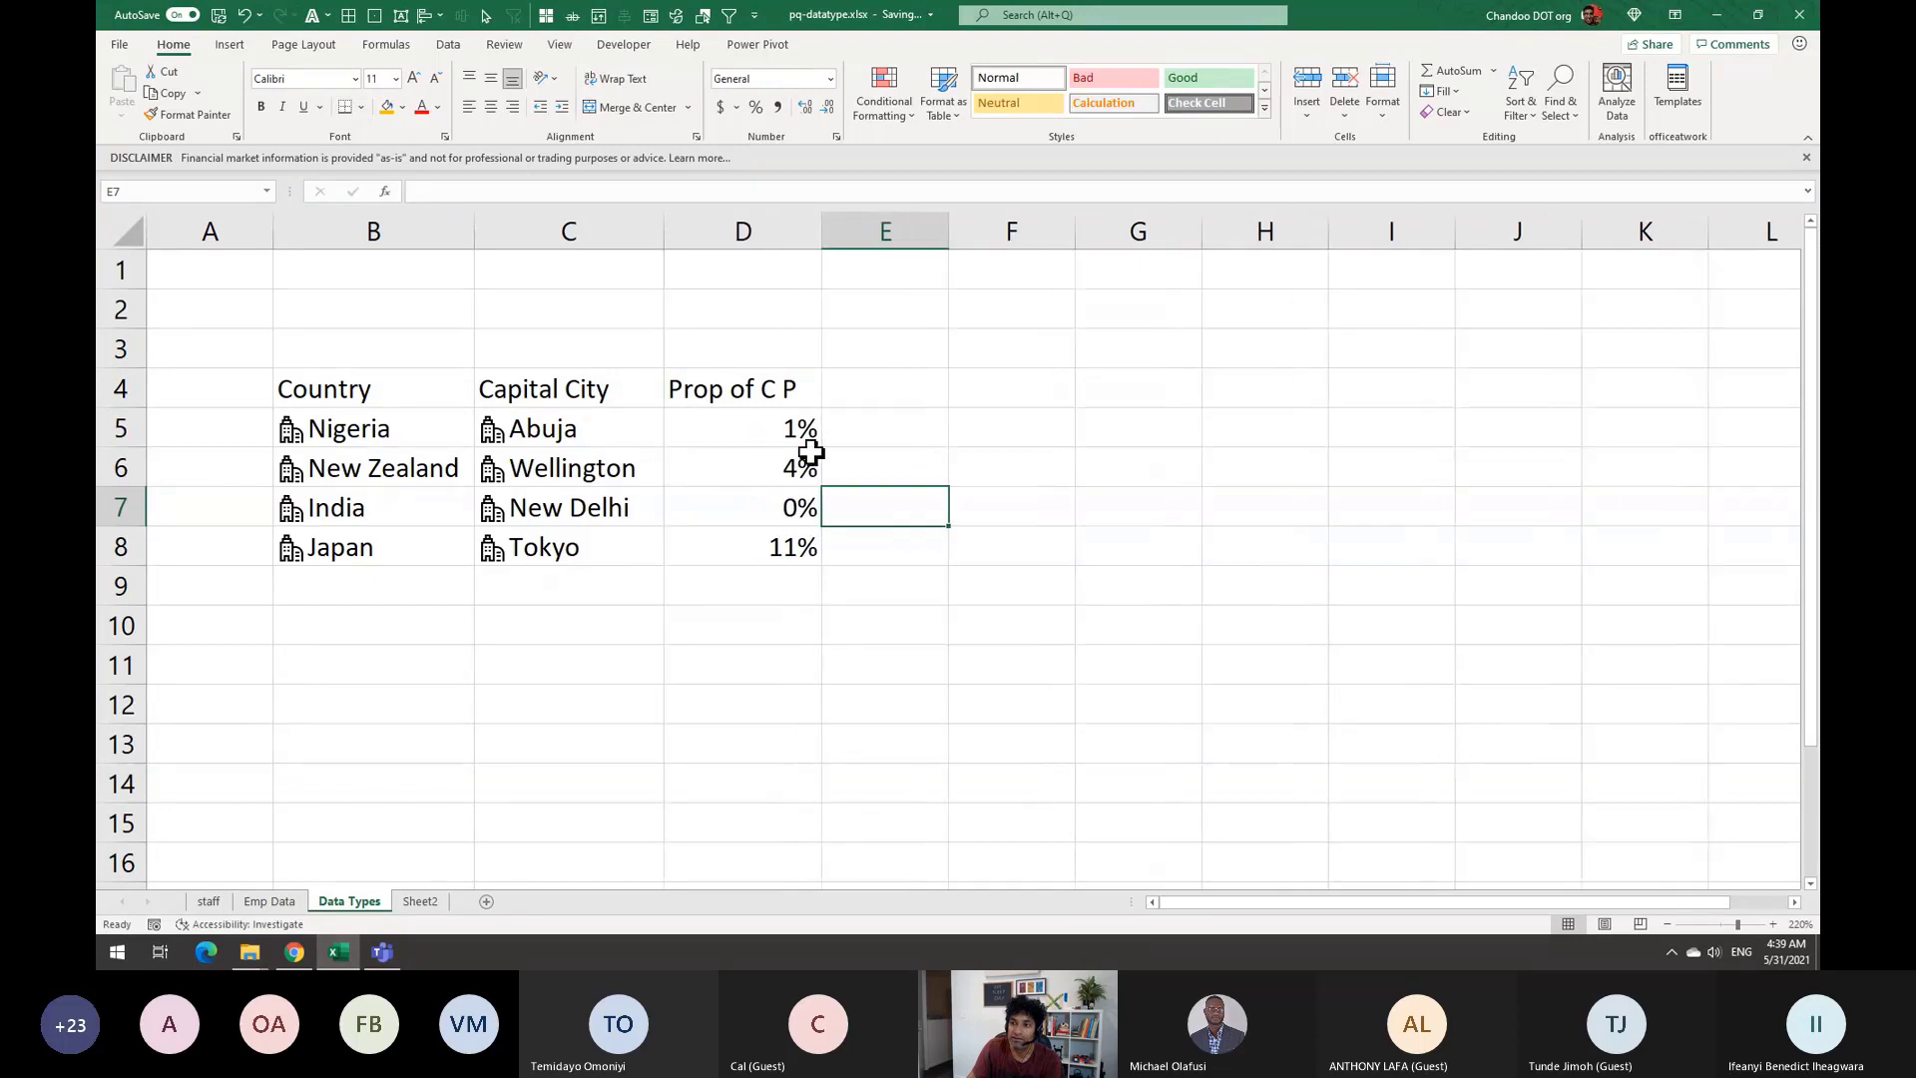
Add two decimal places to New Delhi's share so it shows 0.02%
left_click(799, 499)
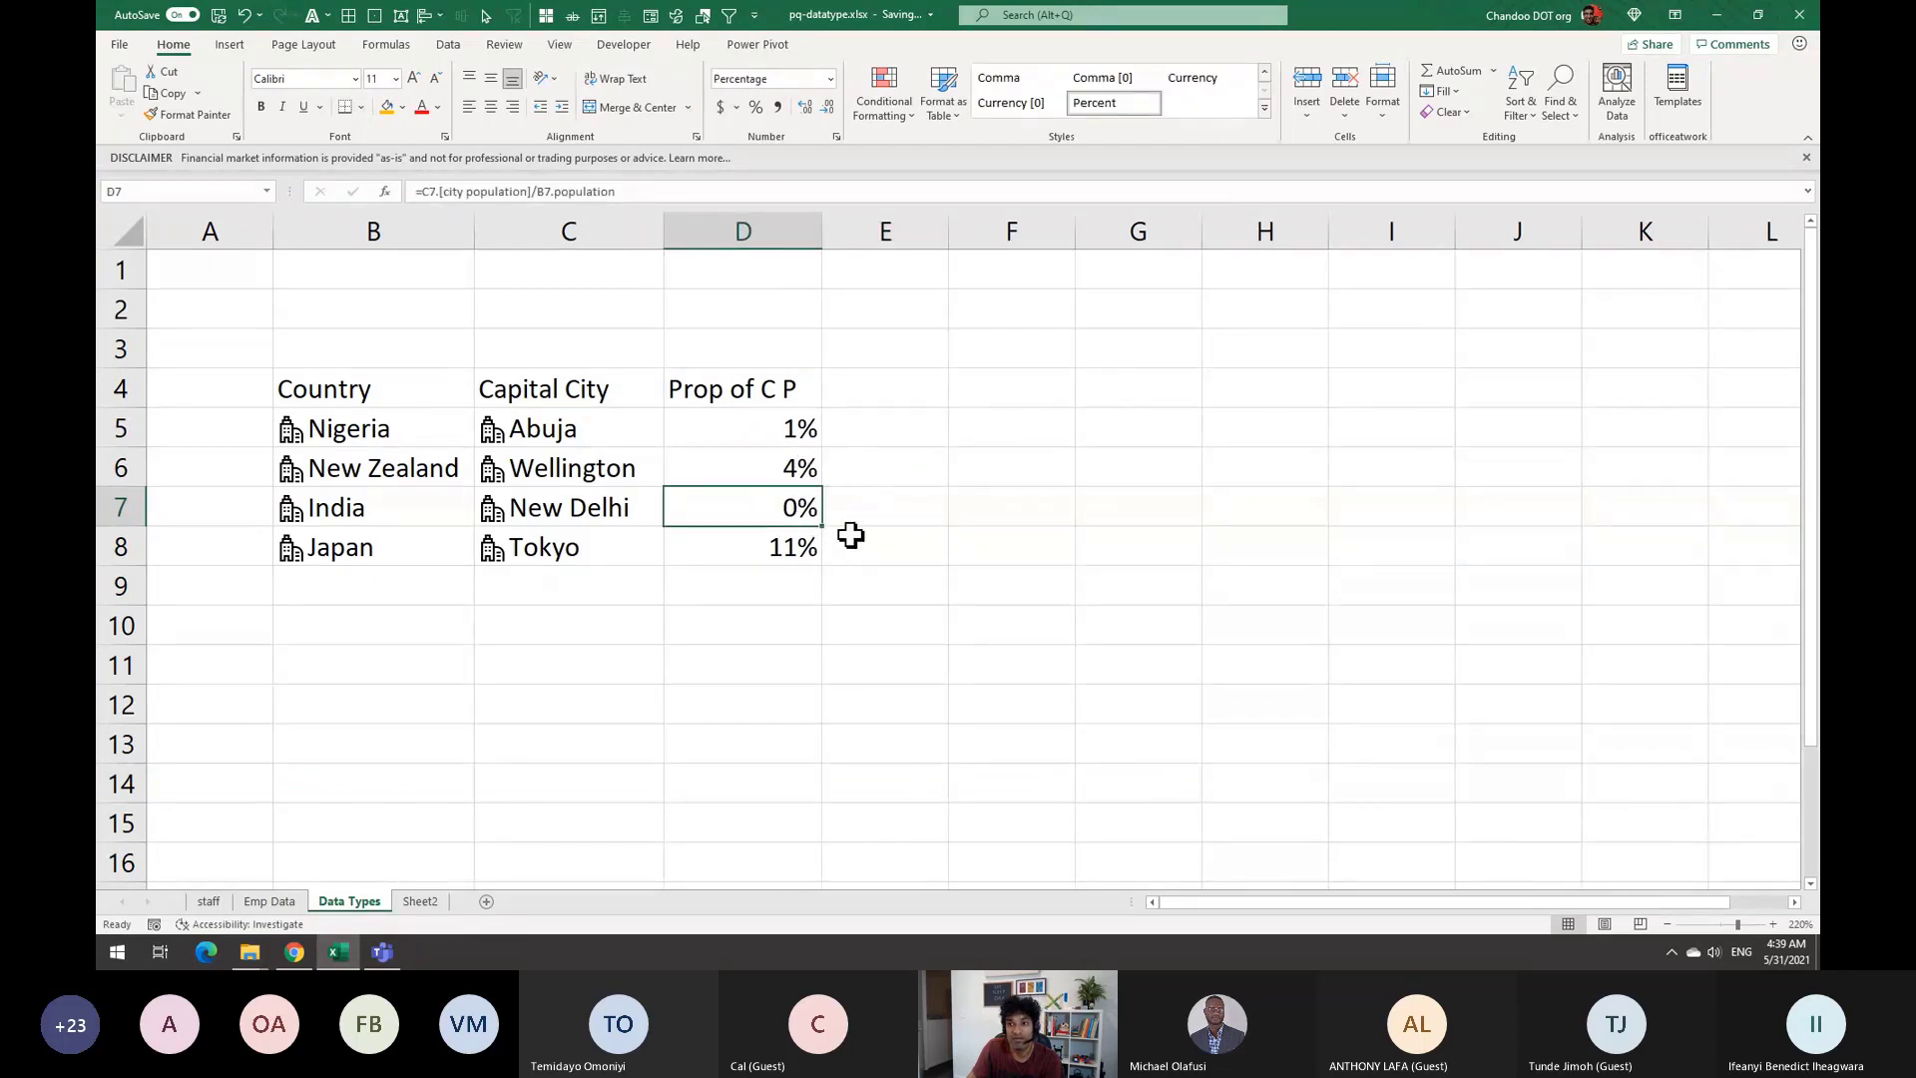
key("F2")
key("Escape")
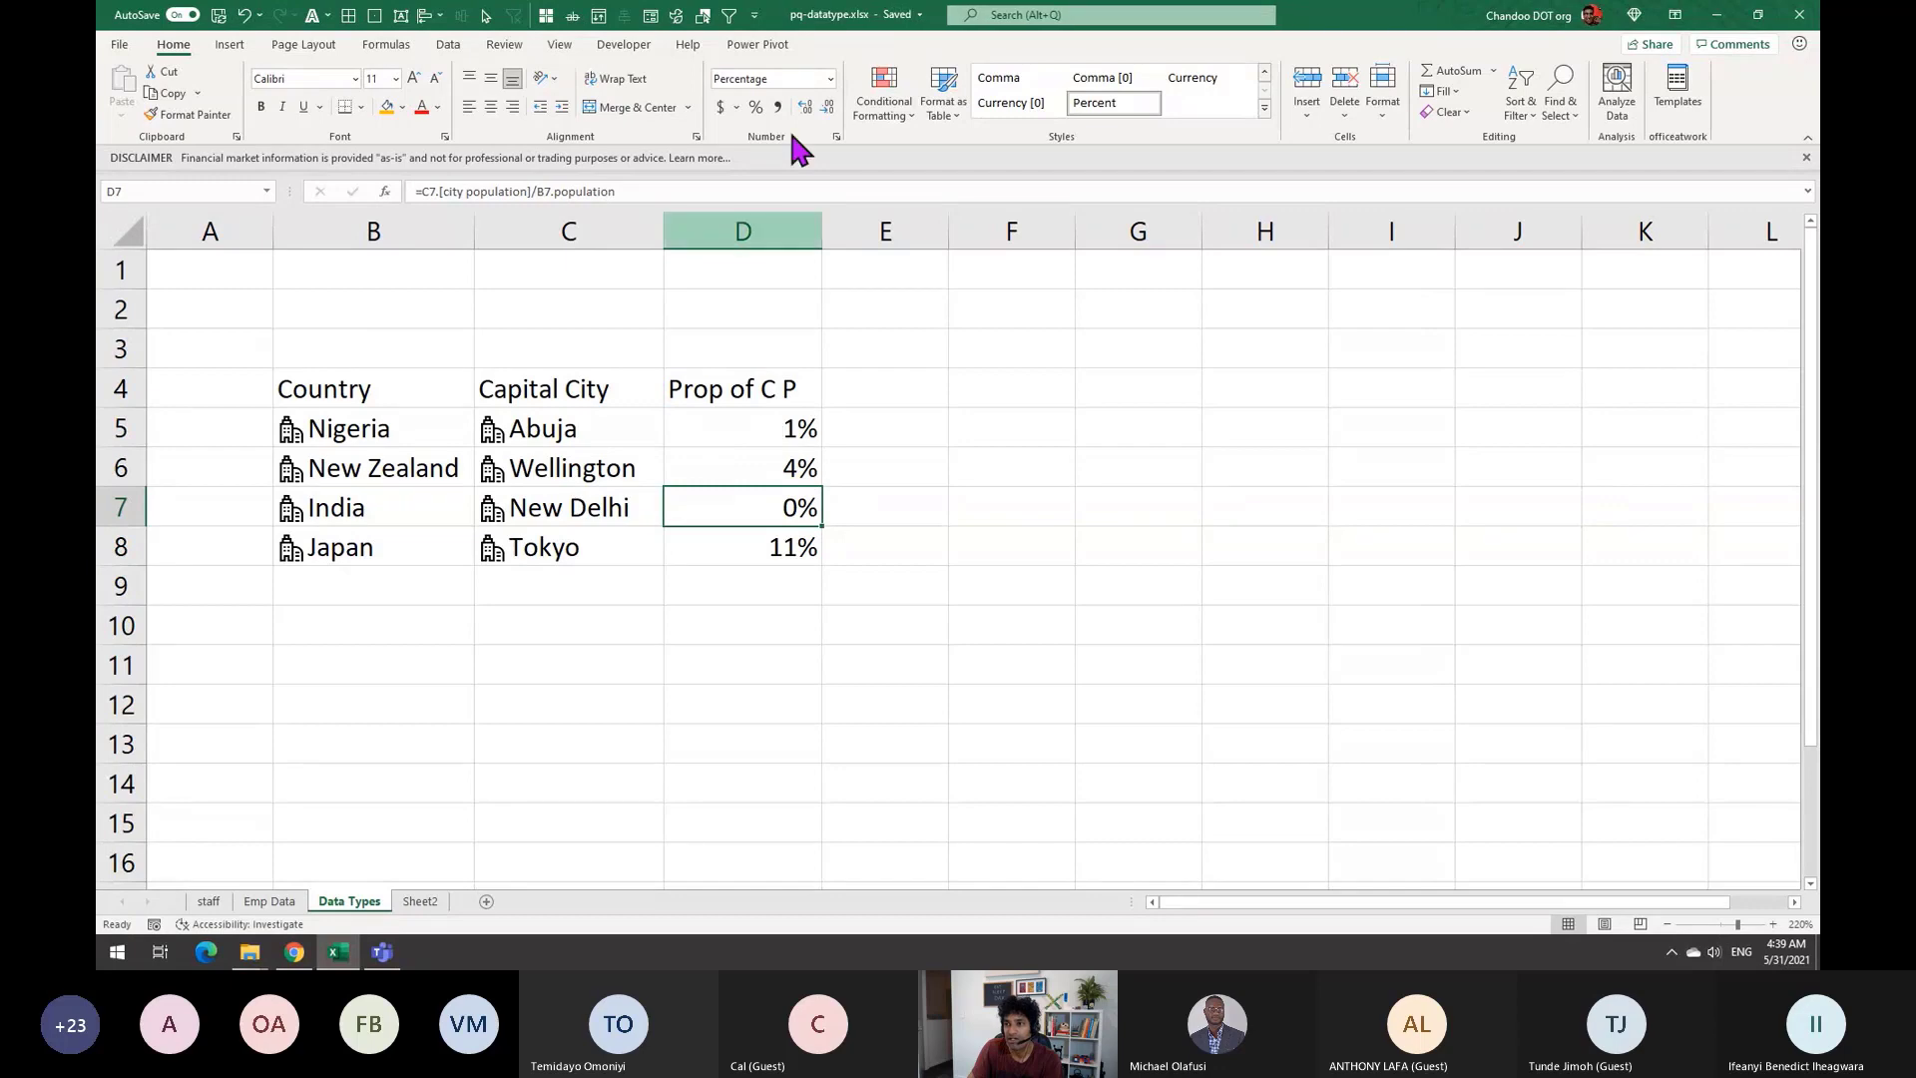
left_click(803, 105)
left_click(803, 104)
left_click(778, 544)
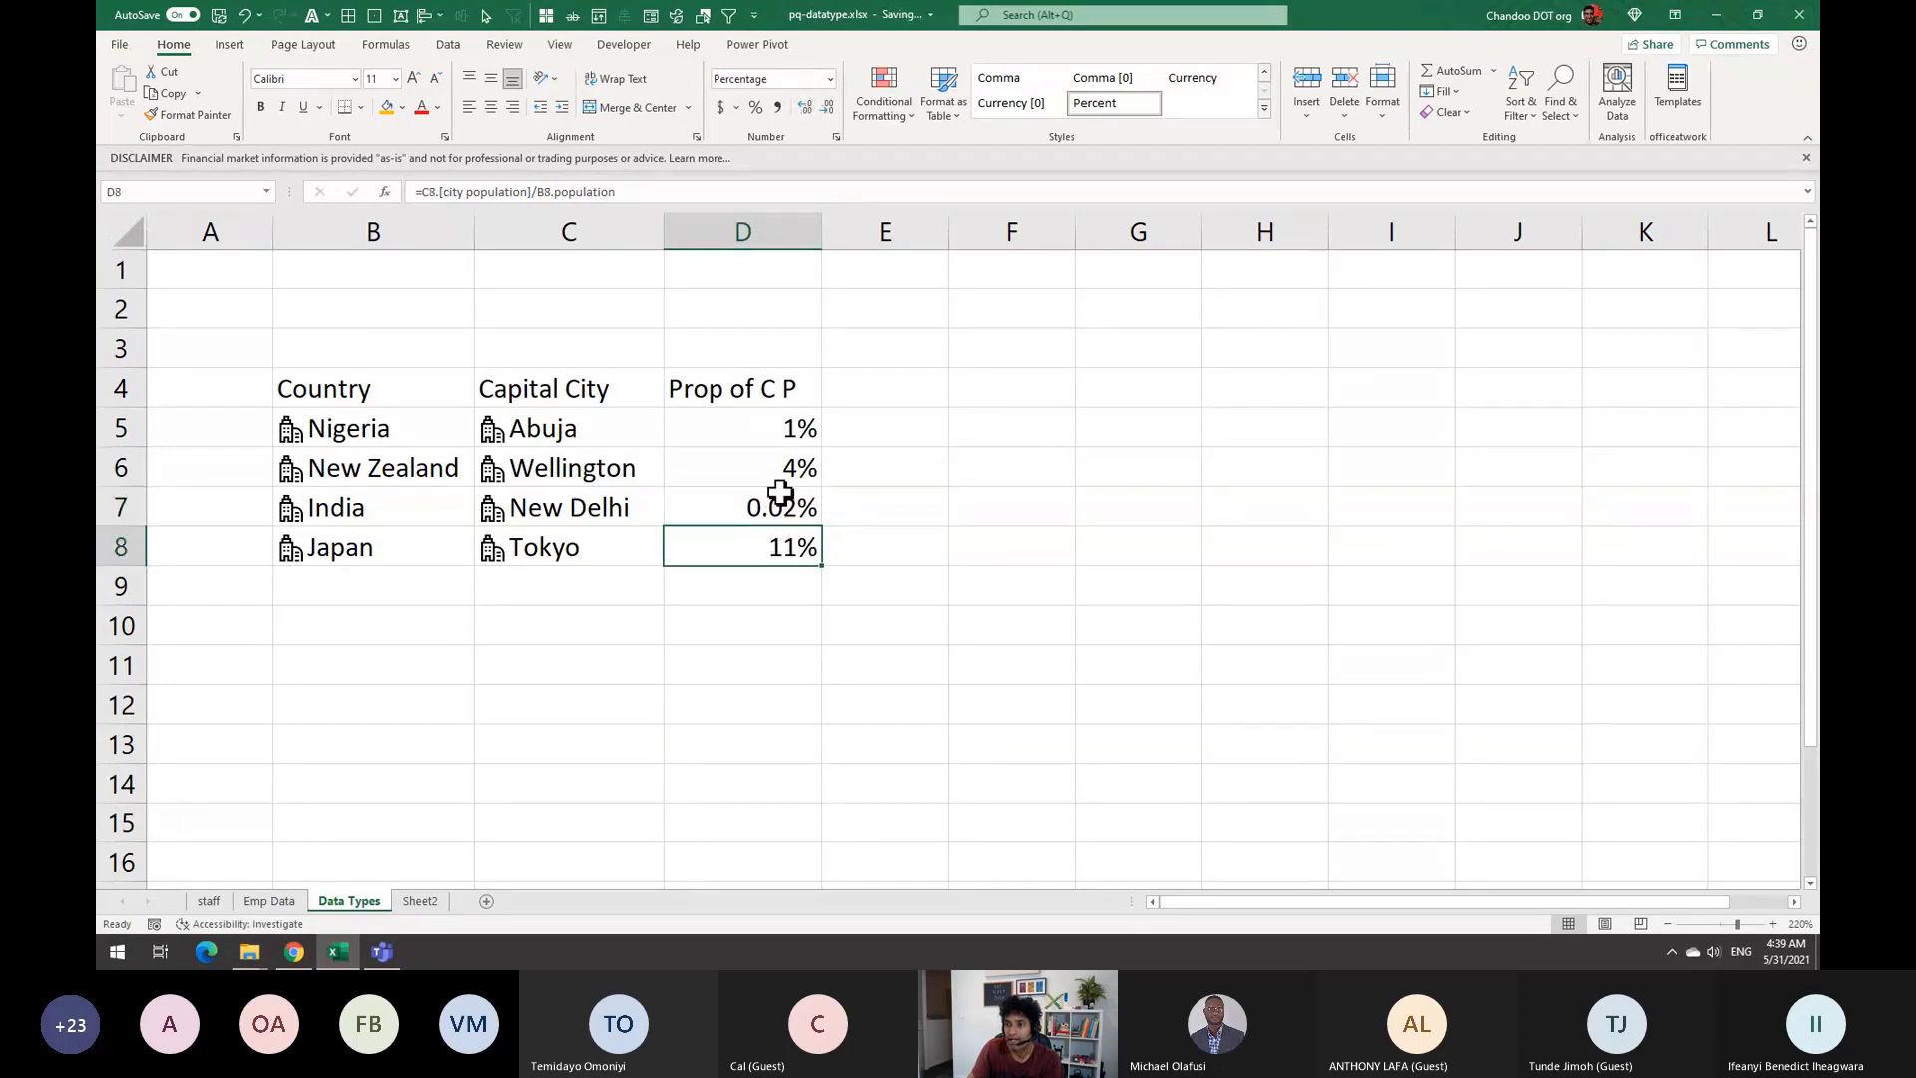
left_click(783, 514)
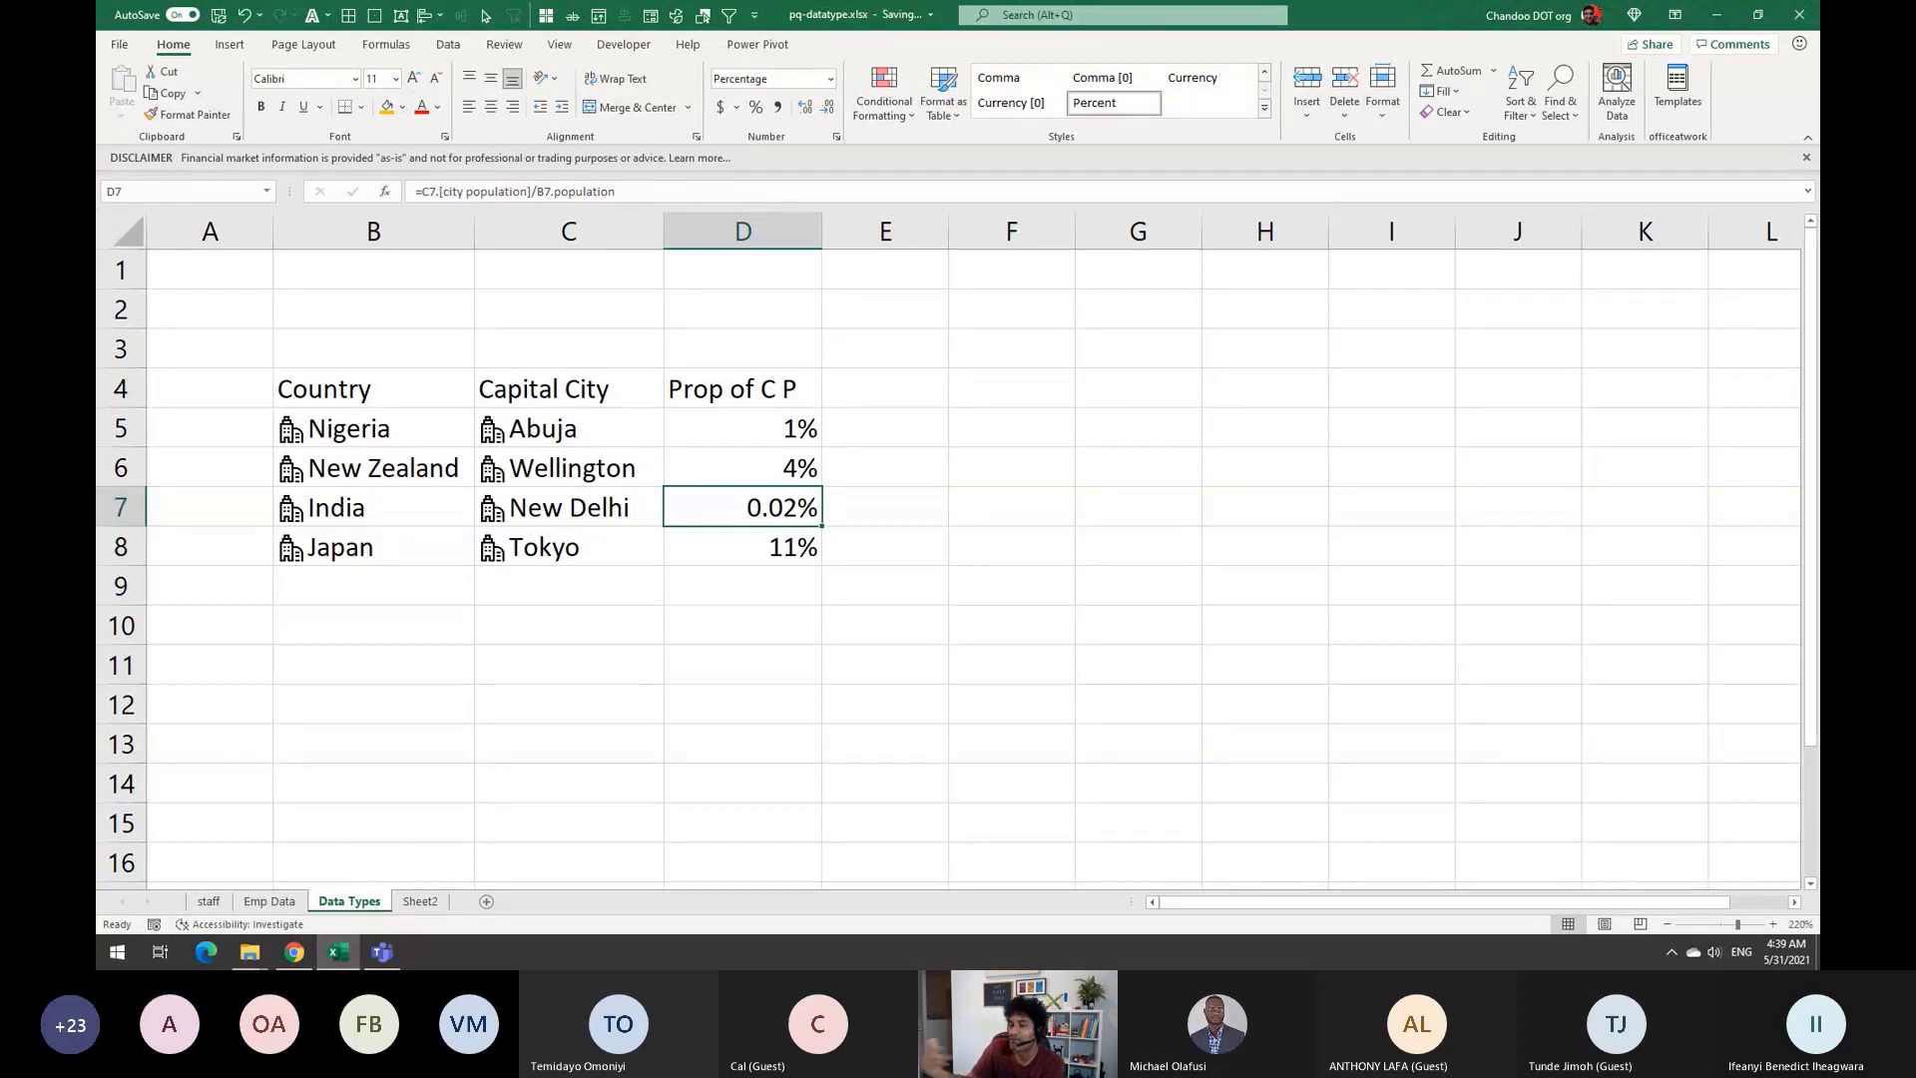
left_click(783, 463)
left_click(799, 548)
left_click(782, 501)
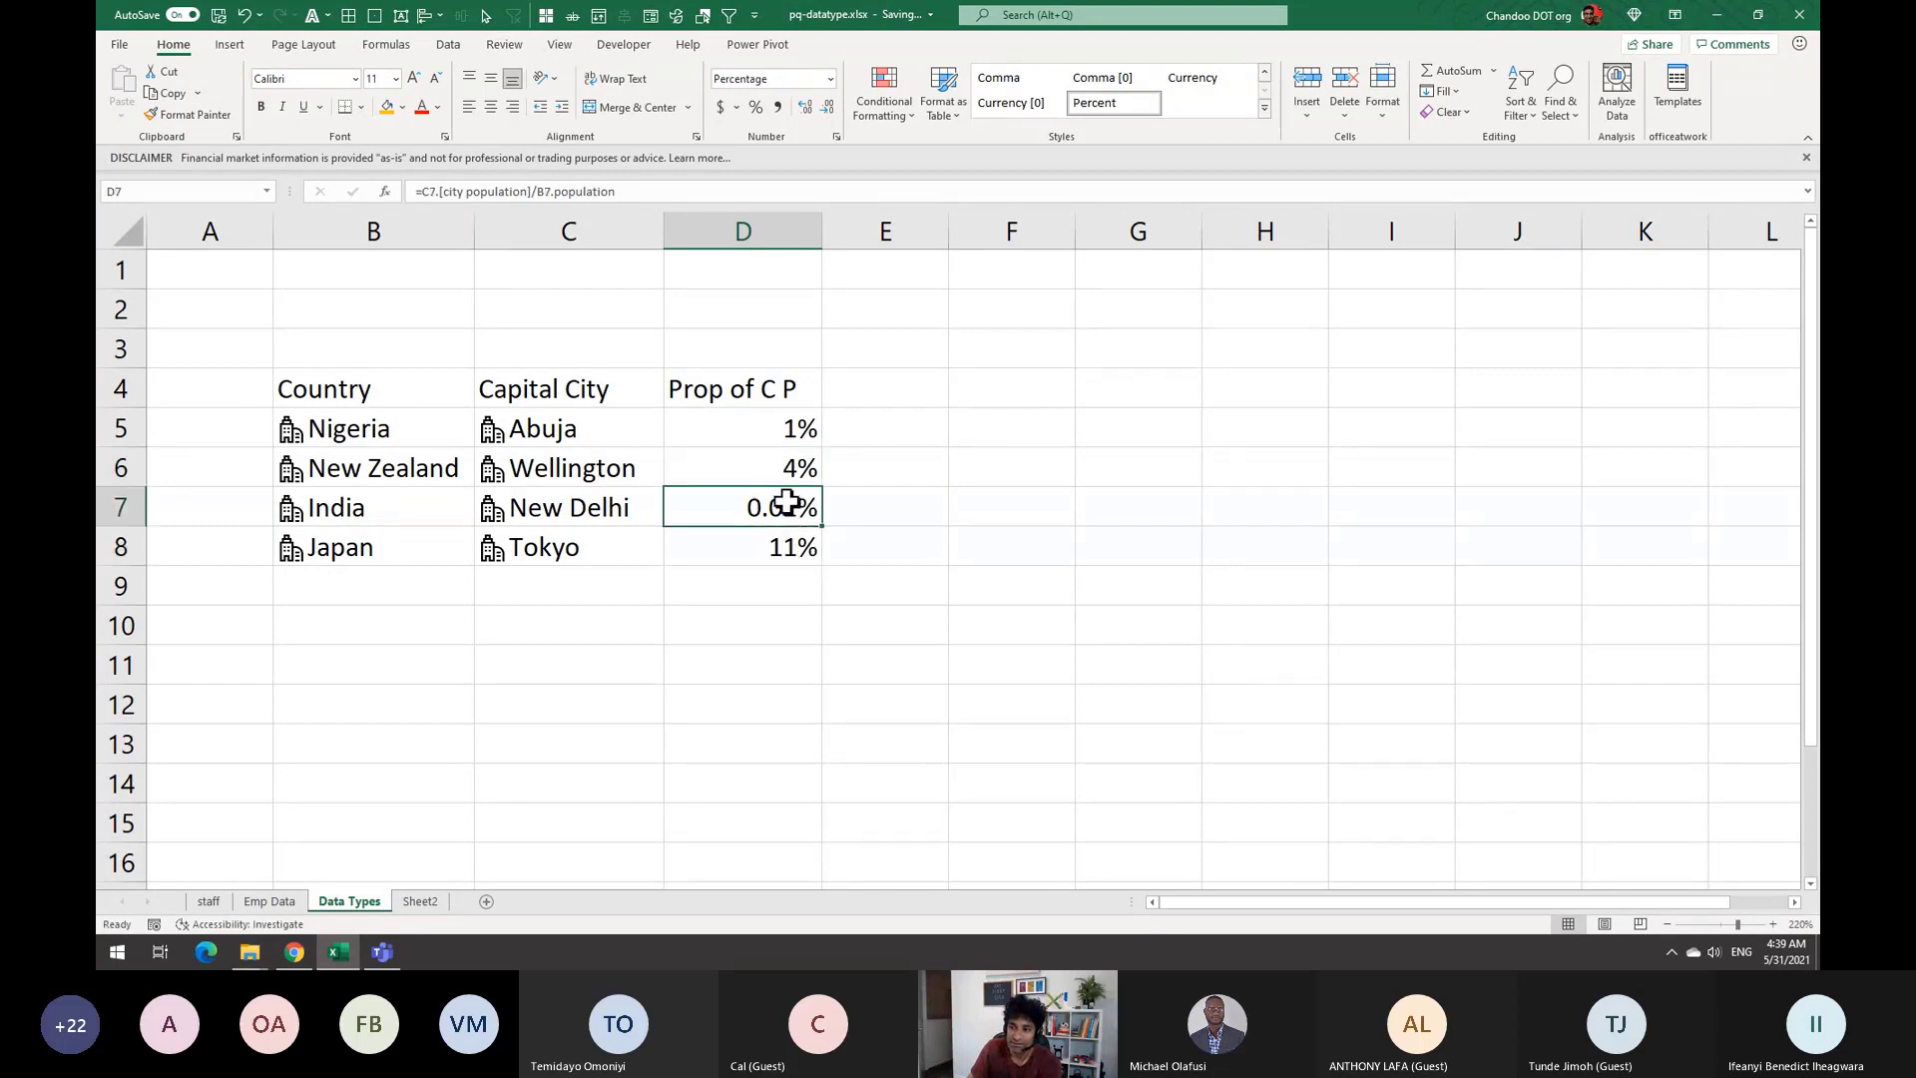
left_click_drag(794, 412, 795, 530)
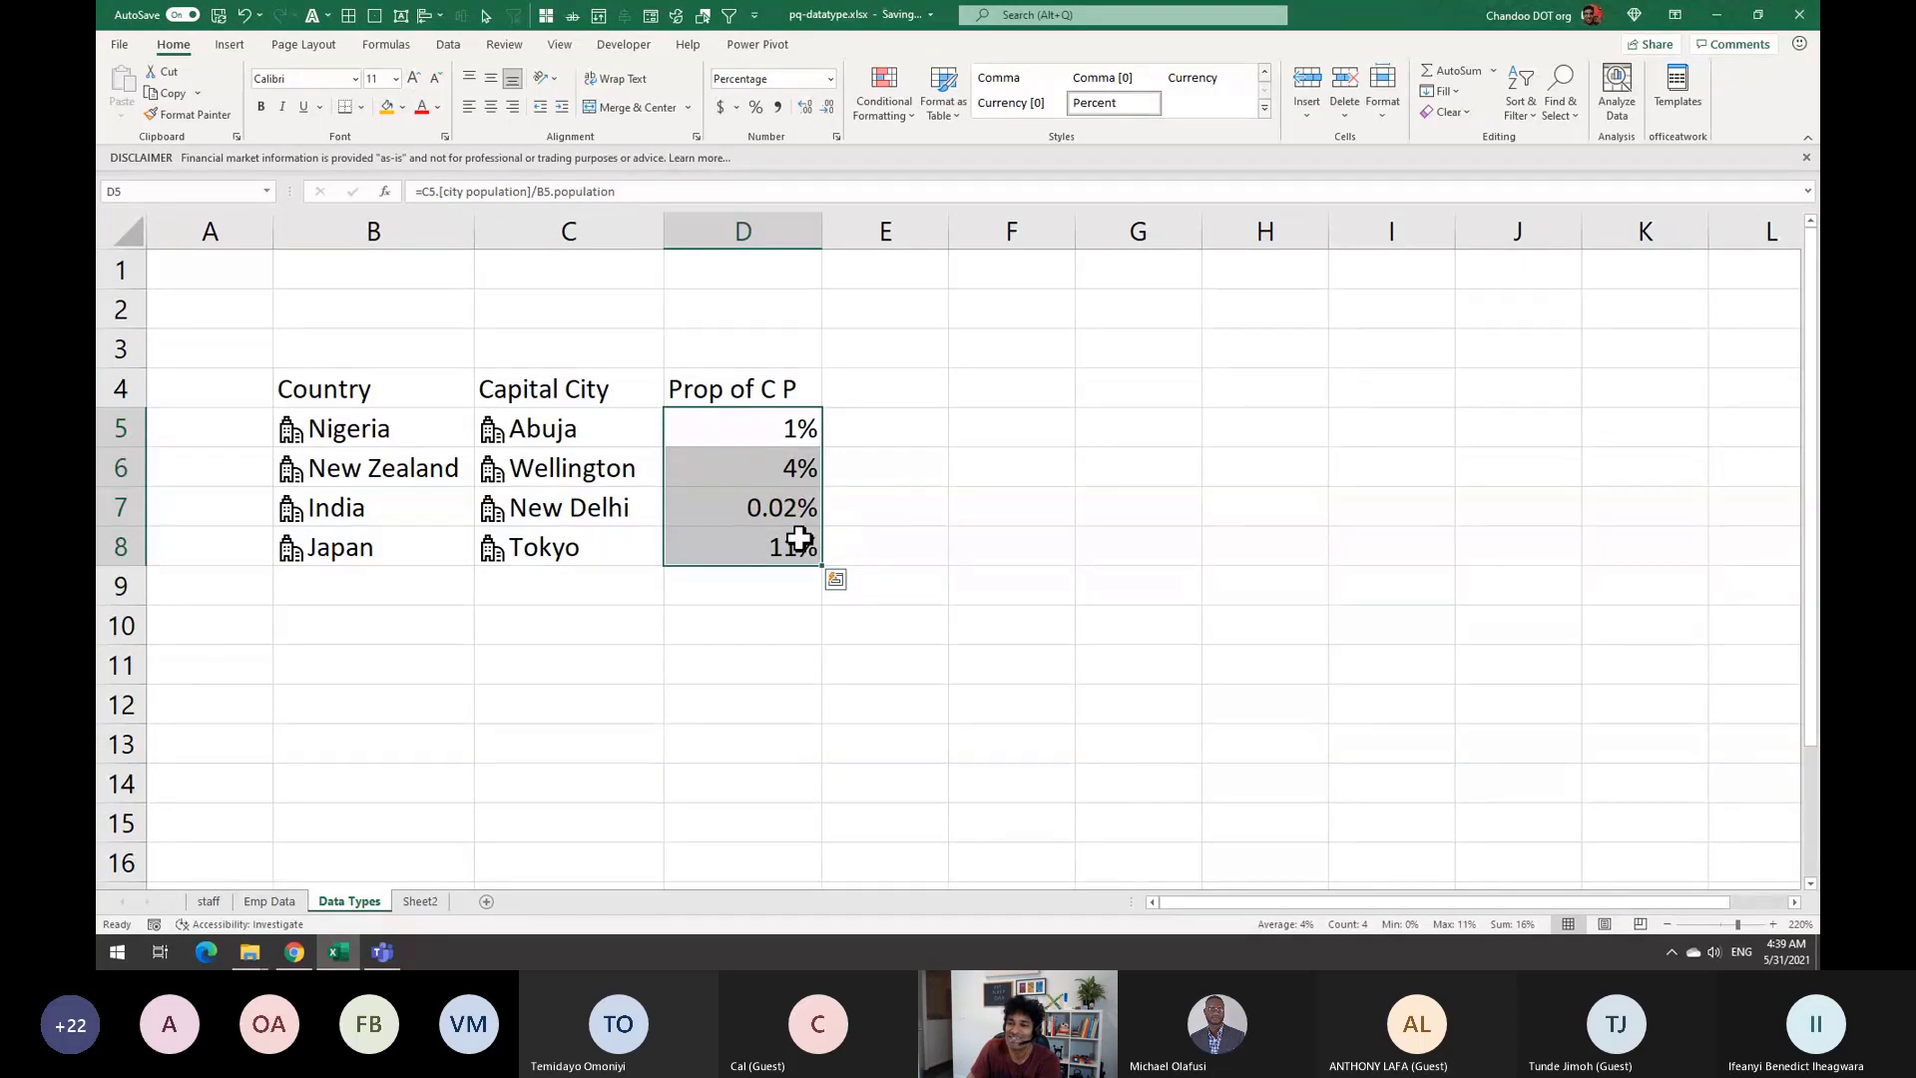
left_click(783, 514)
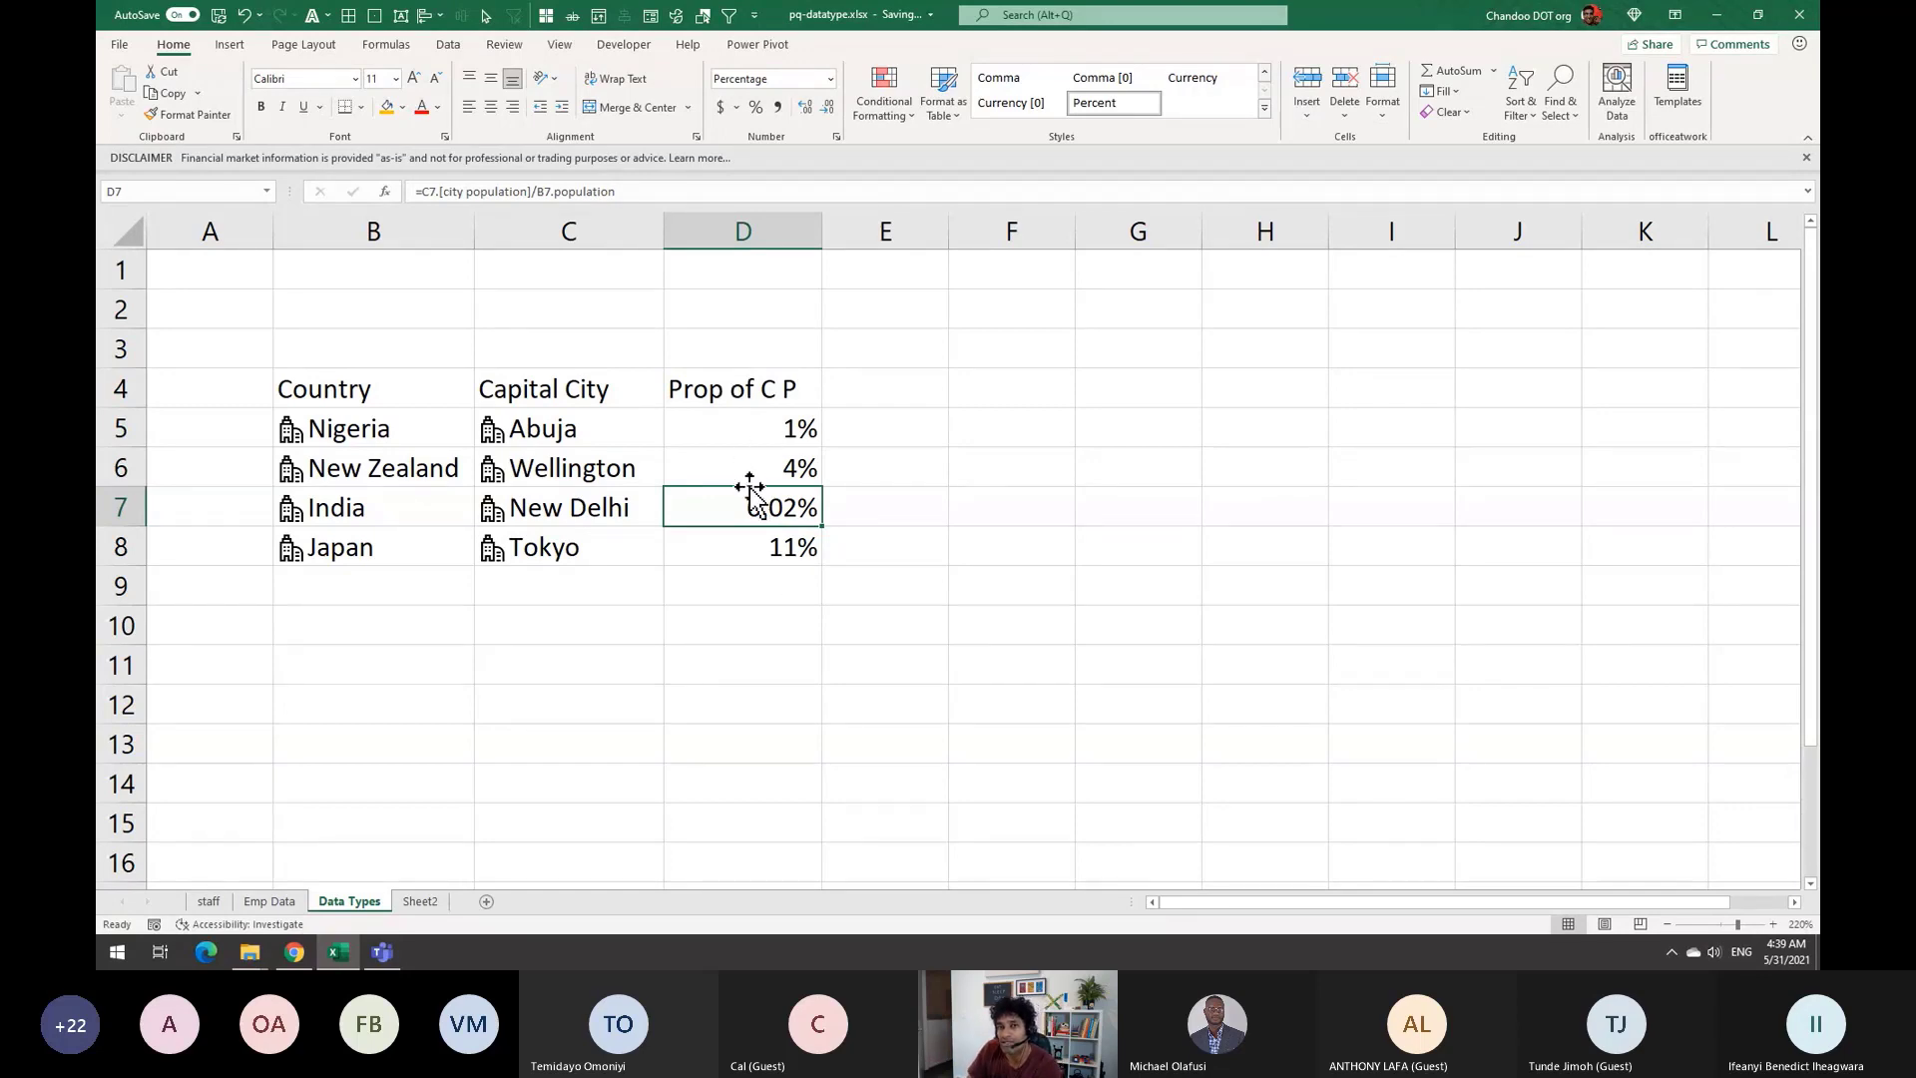
Review Abuja's share and capital formulas, then bring up the Data tab with E5 selected
left_click(738, 427)
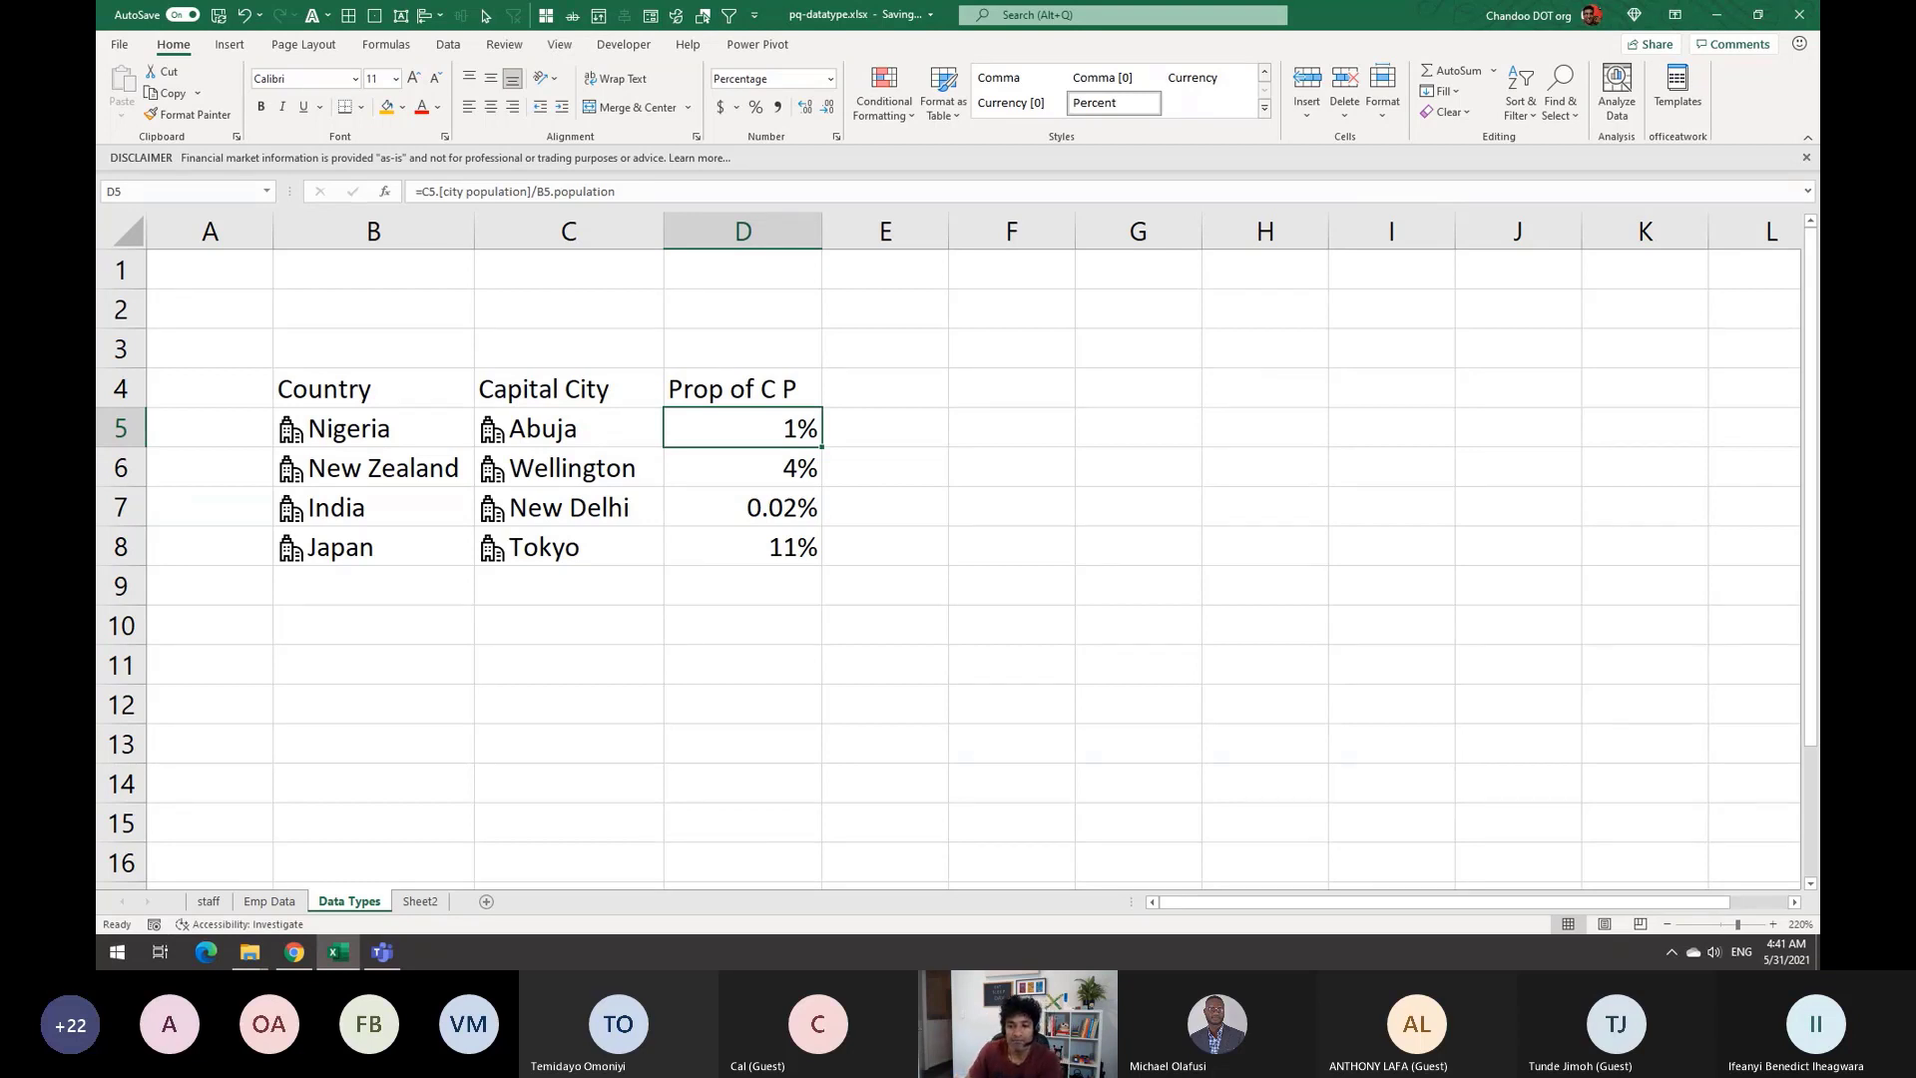
left_click(383, 711)
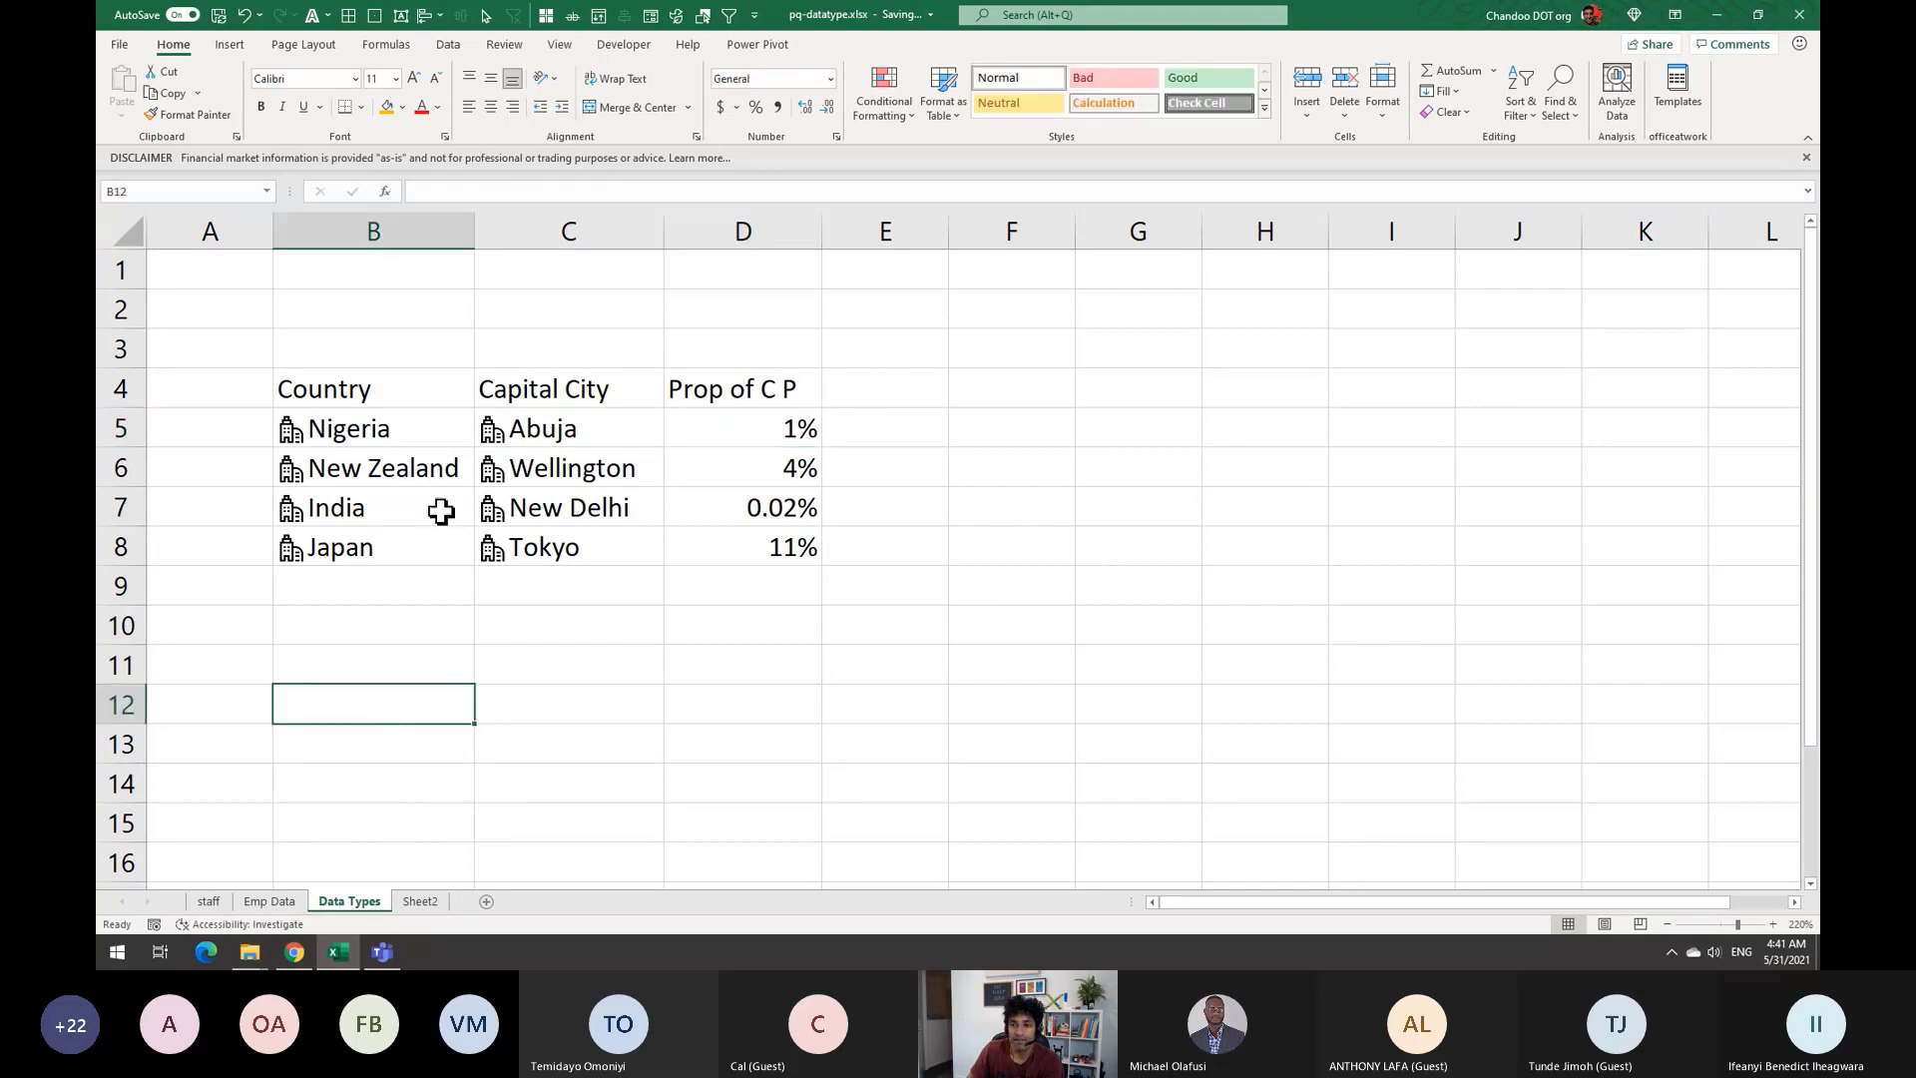
left_click(554, 429)
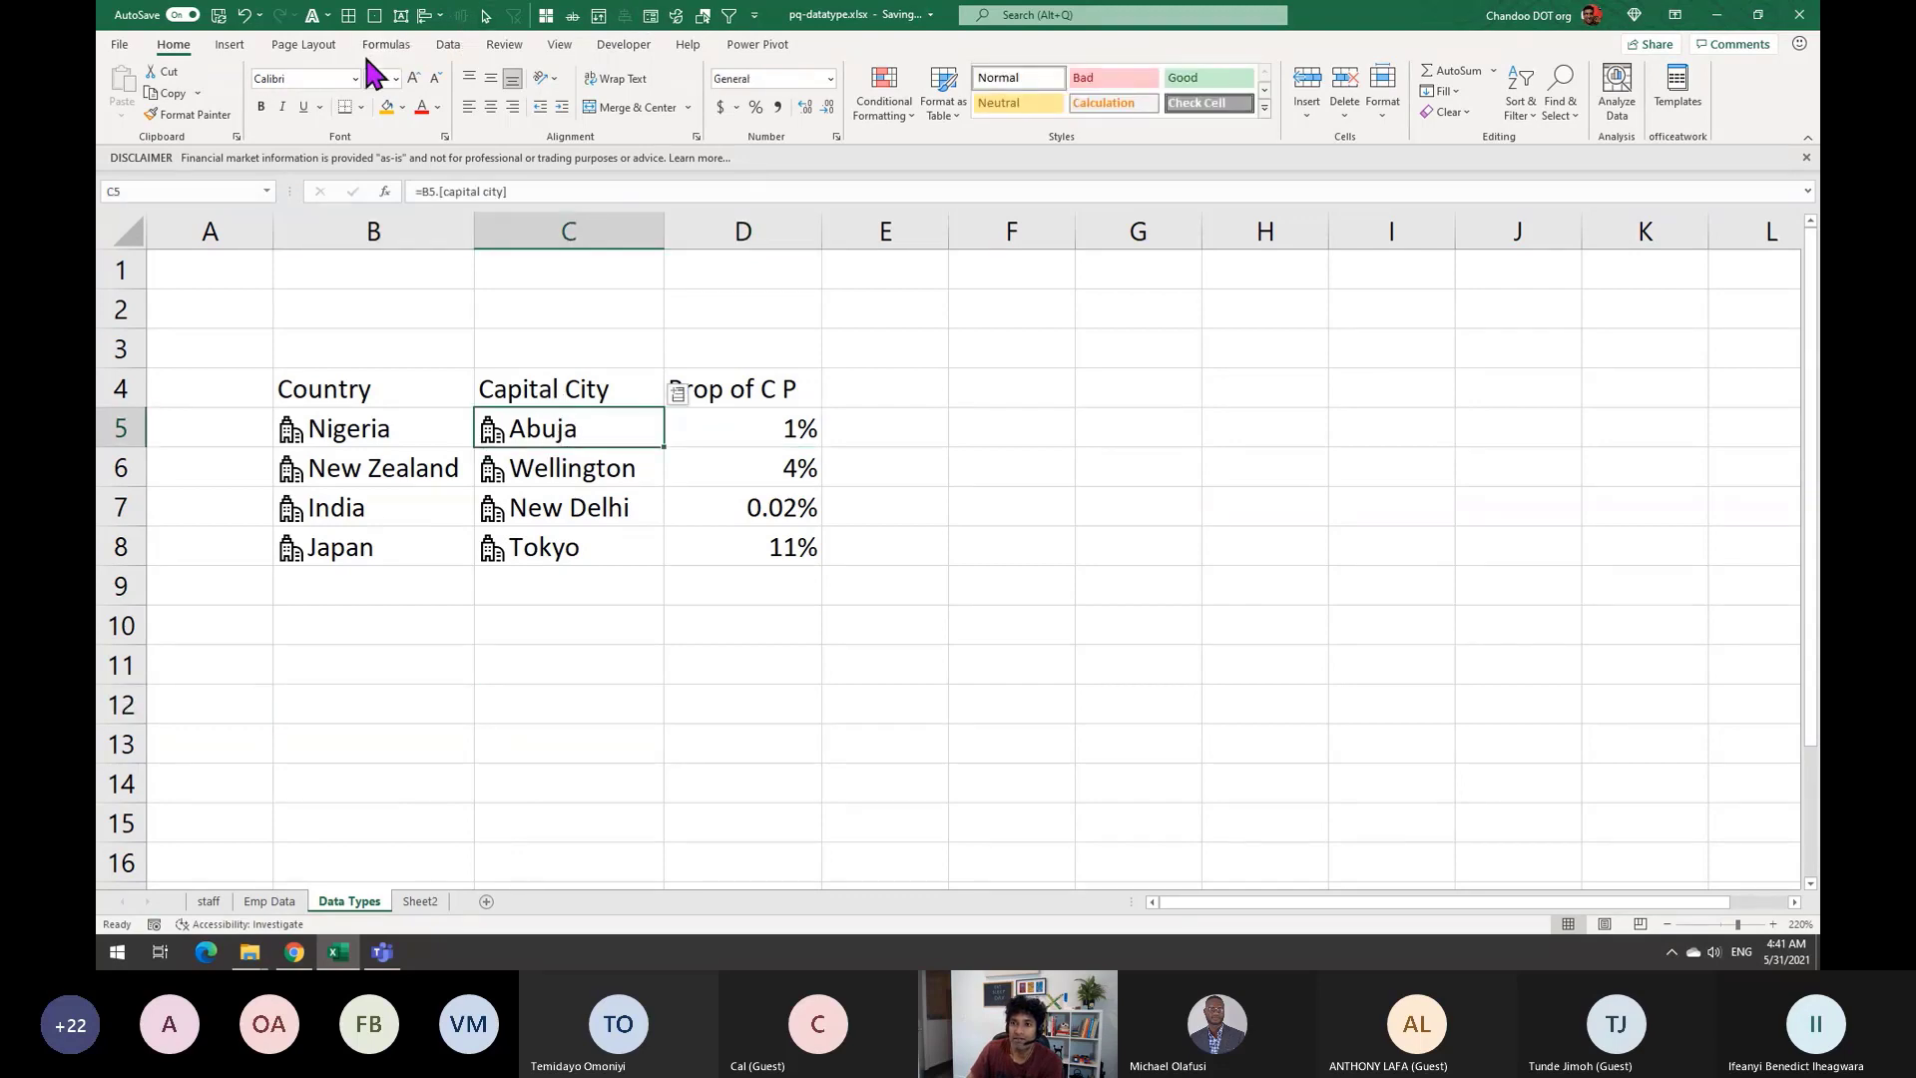
left_click(446, 43)
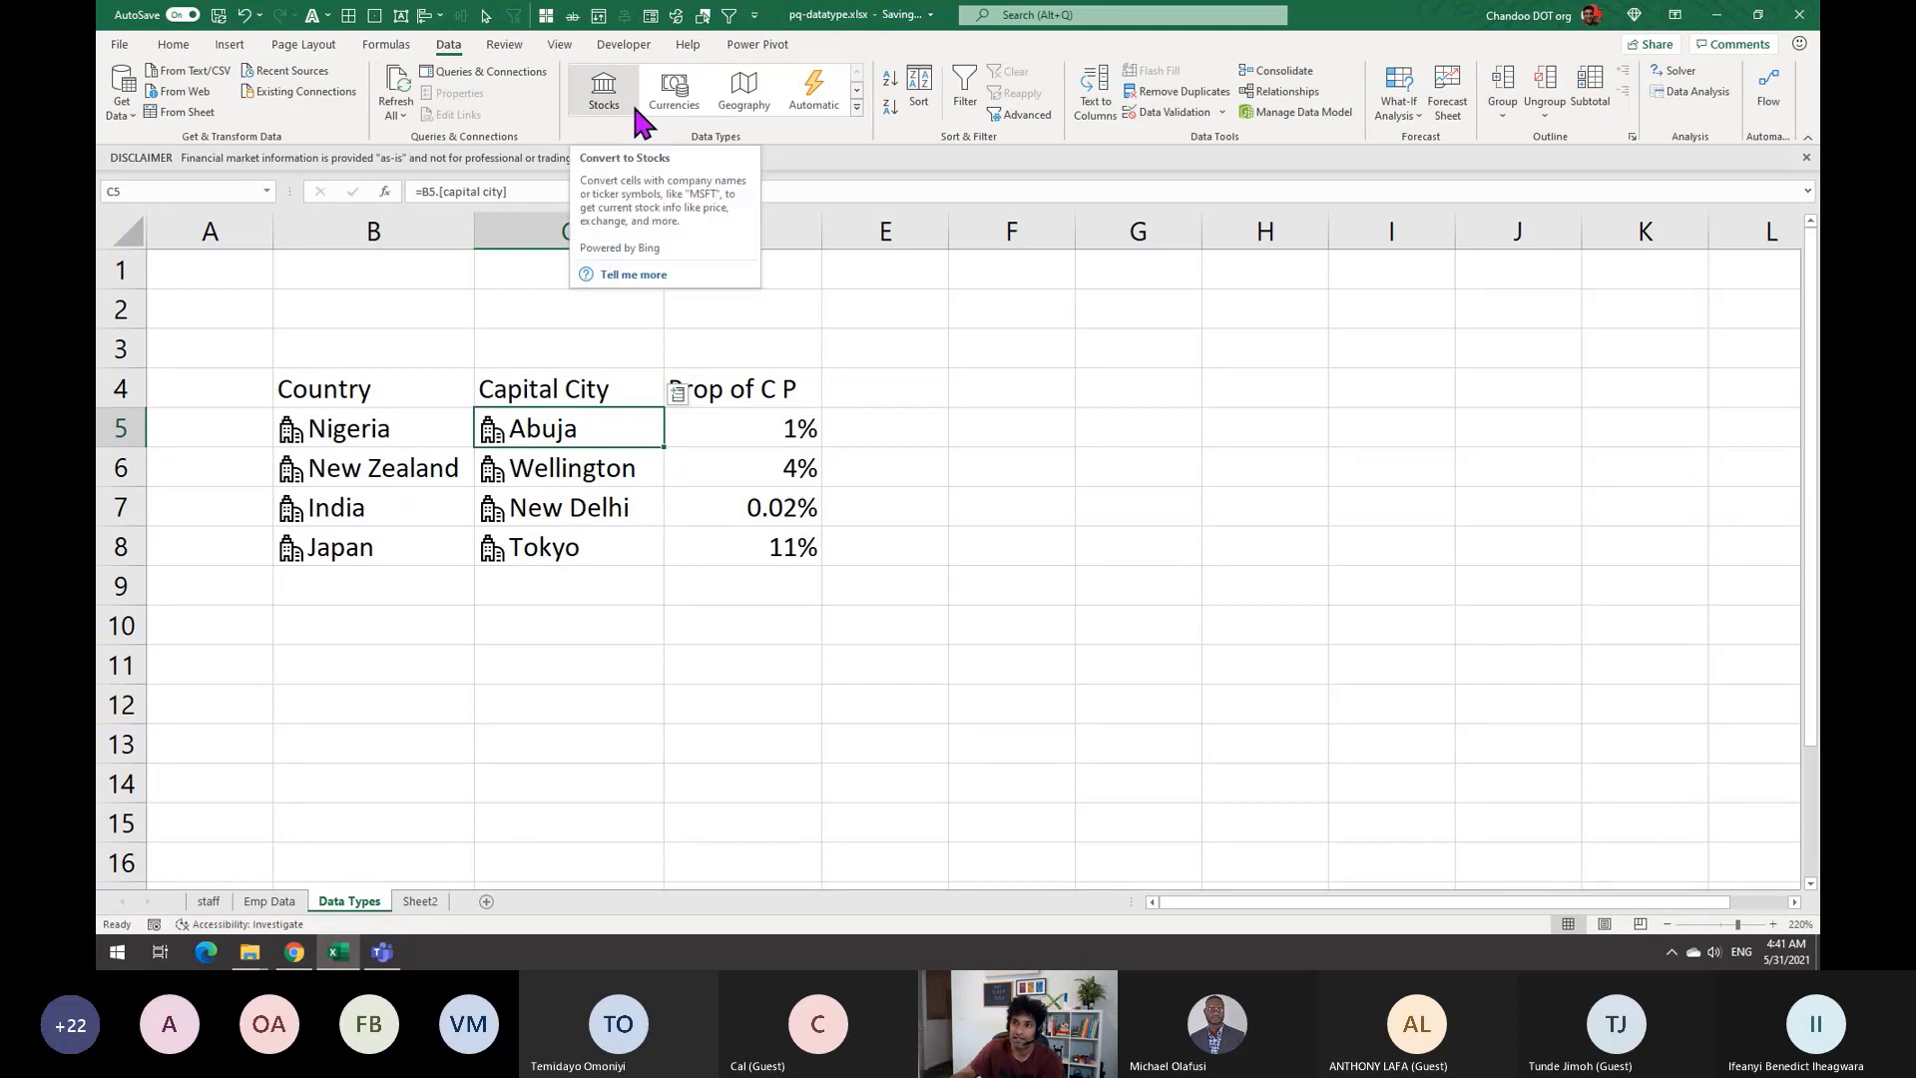
left_click(915, 432)
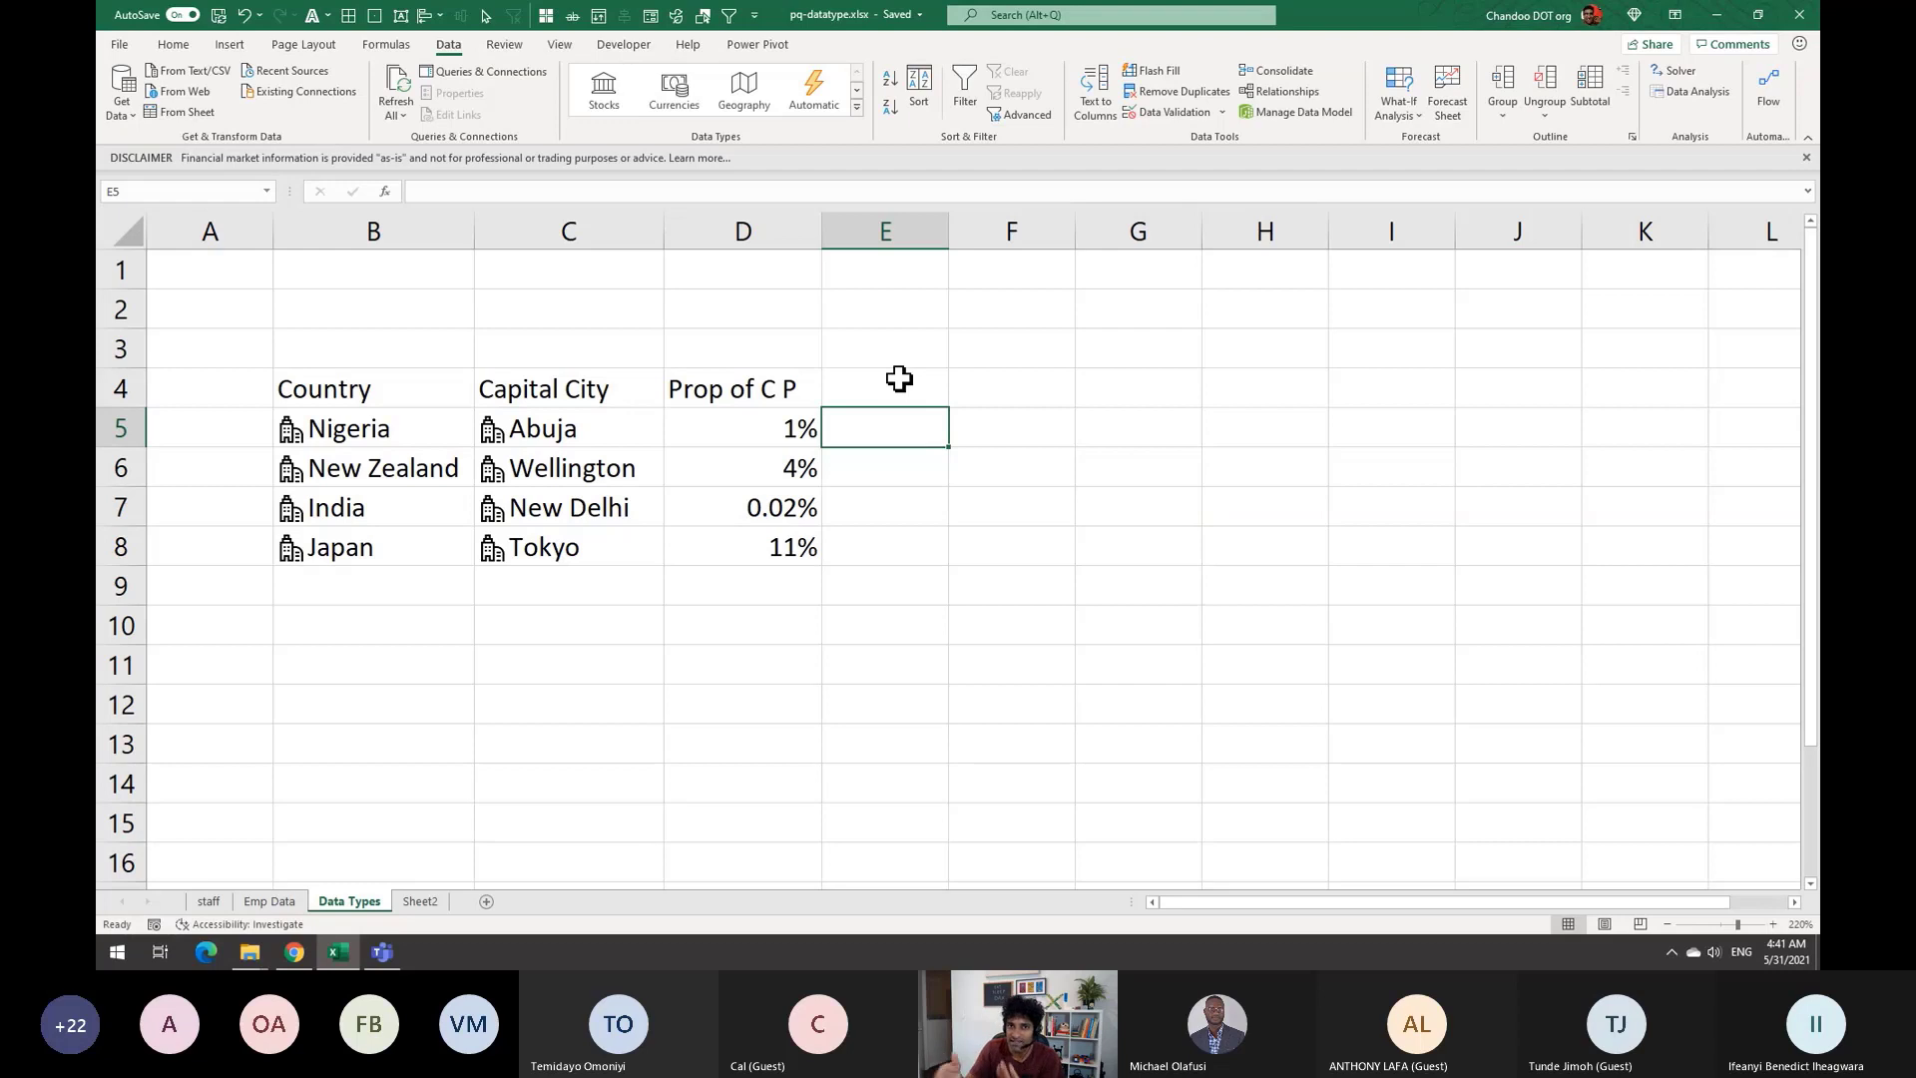
Add an 'Image' heading in E4 and enter =B5.flag in E5
left_click(899, 378)
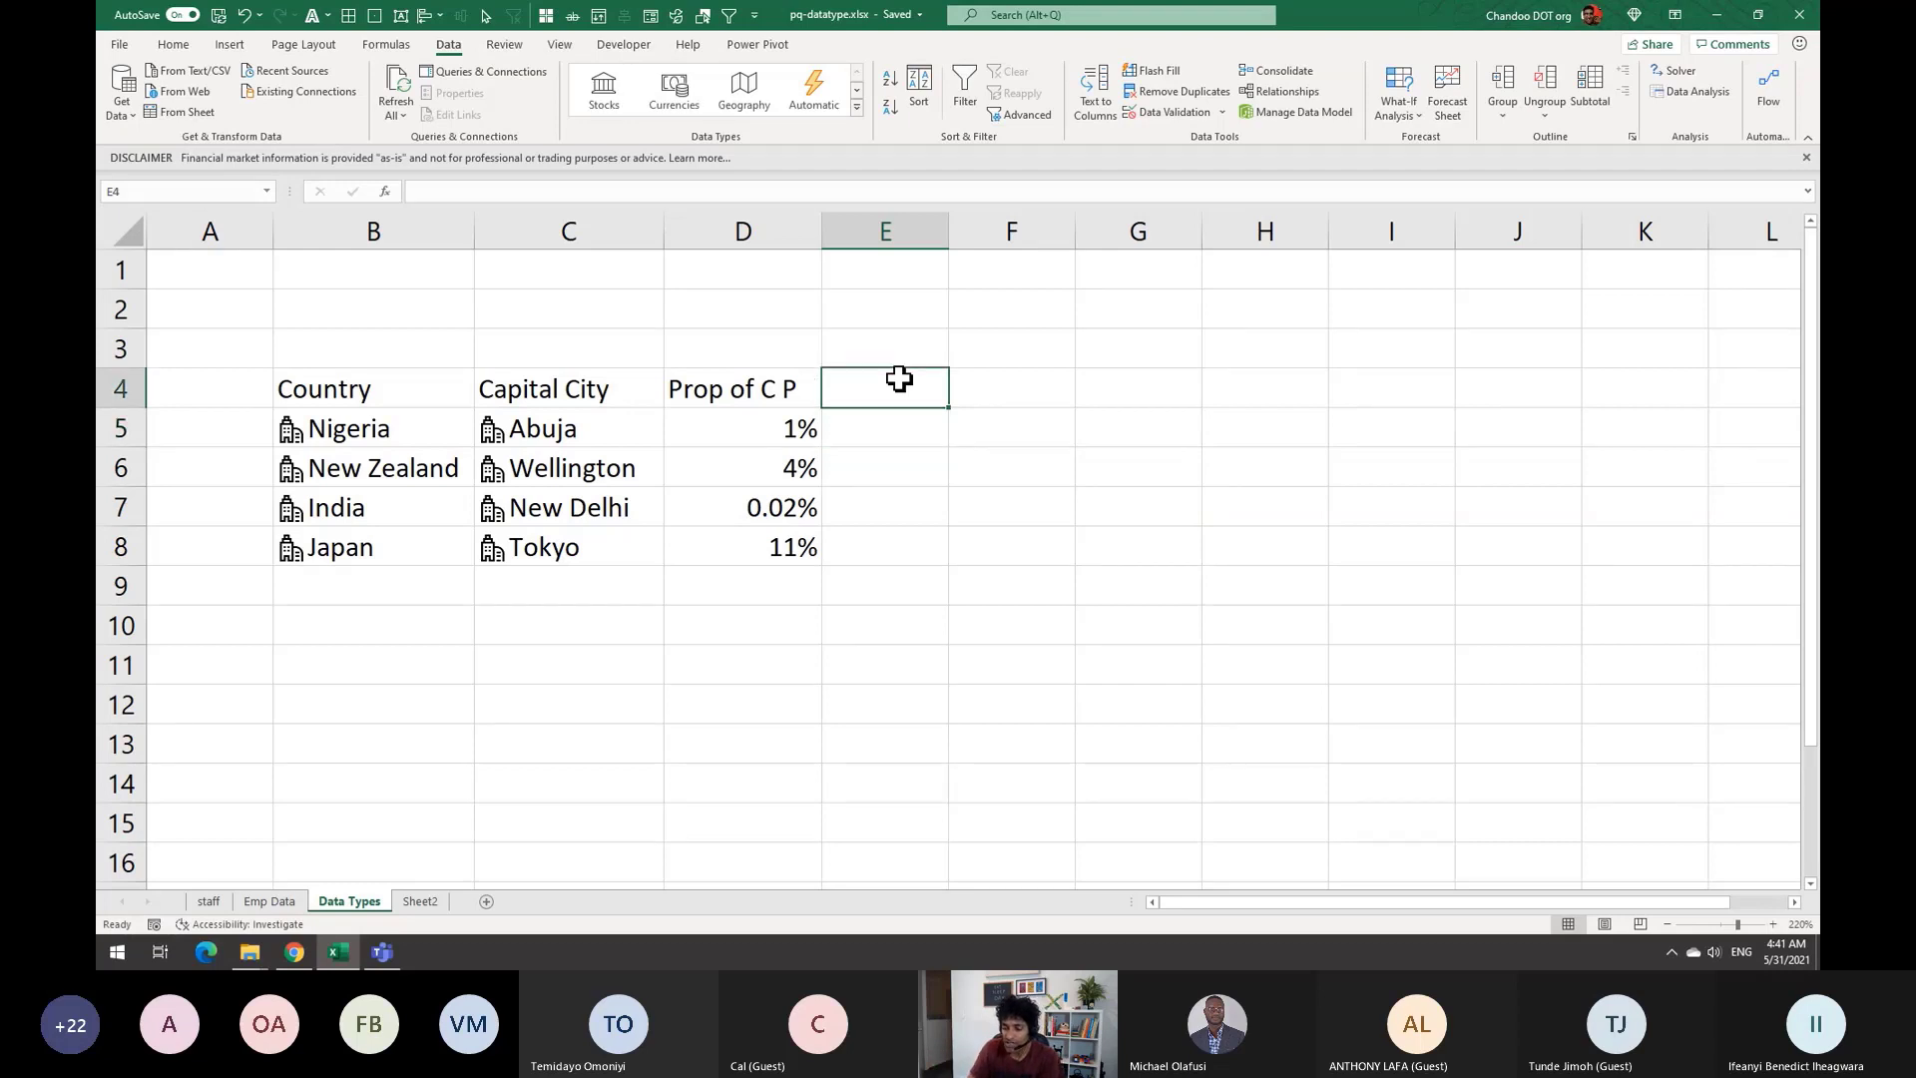
type("Image")
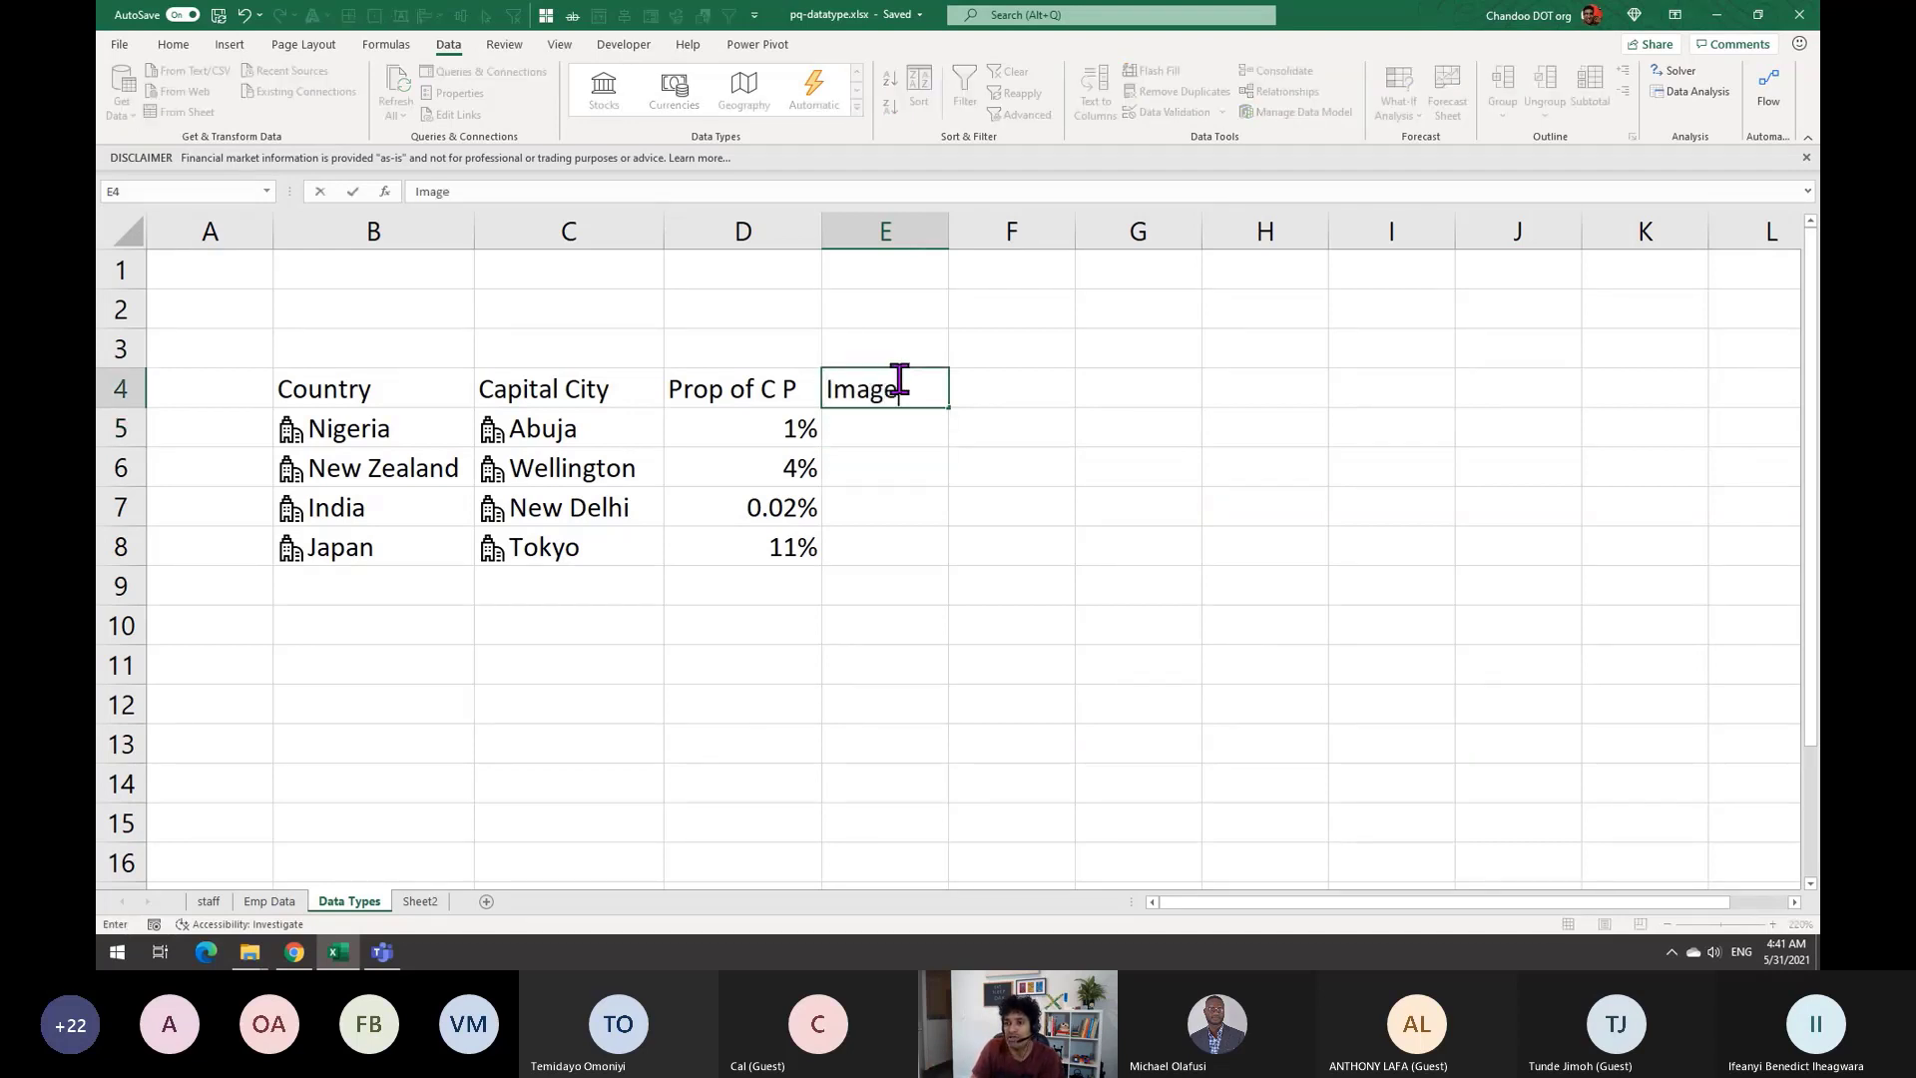
key("Return")
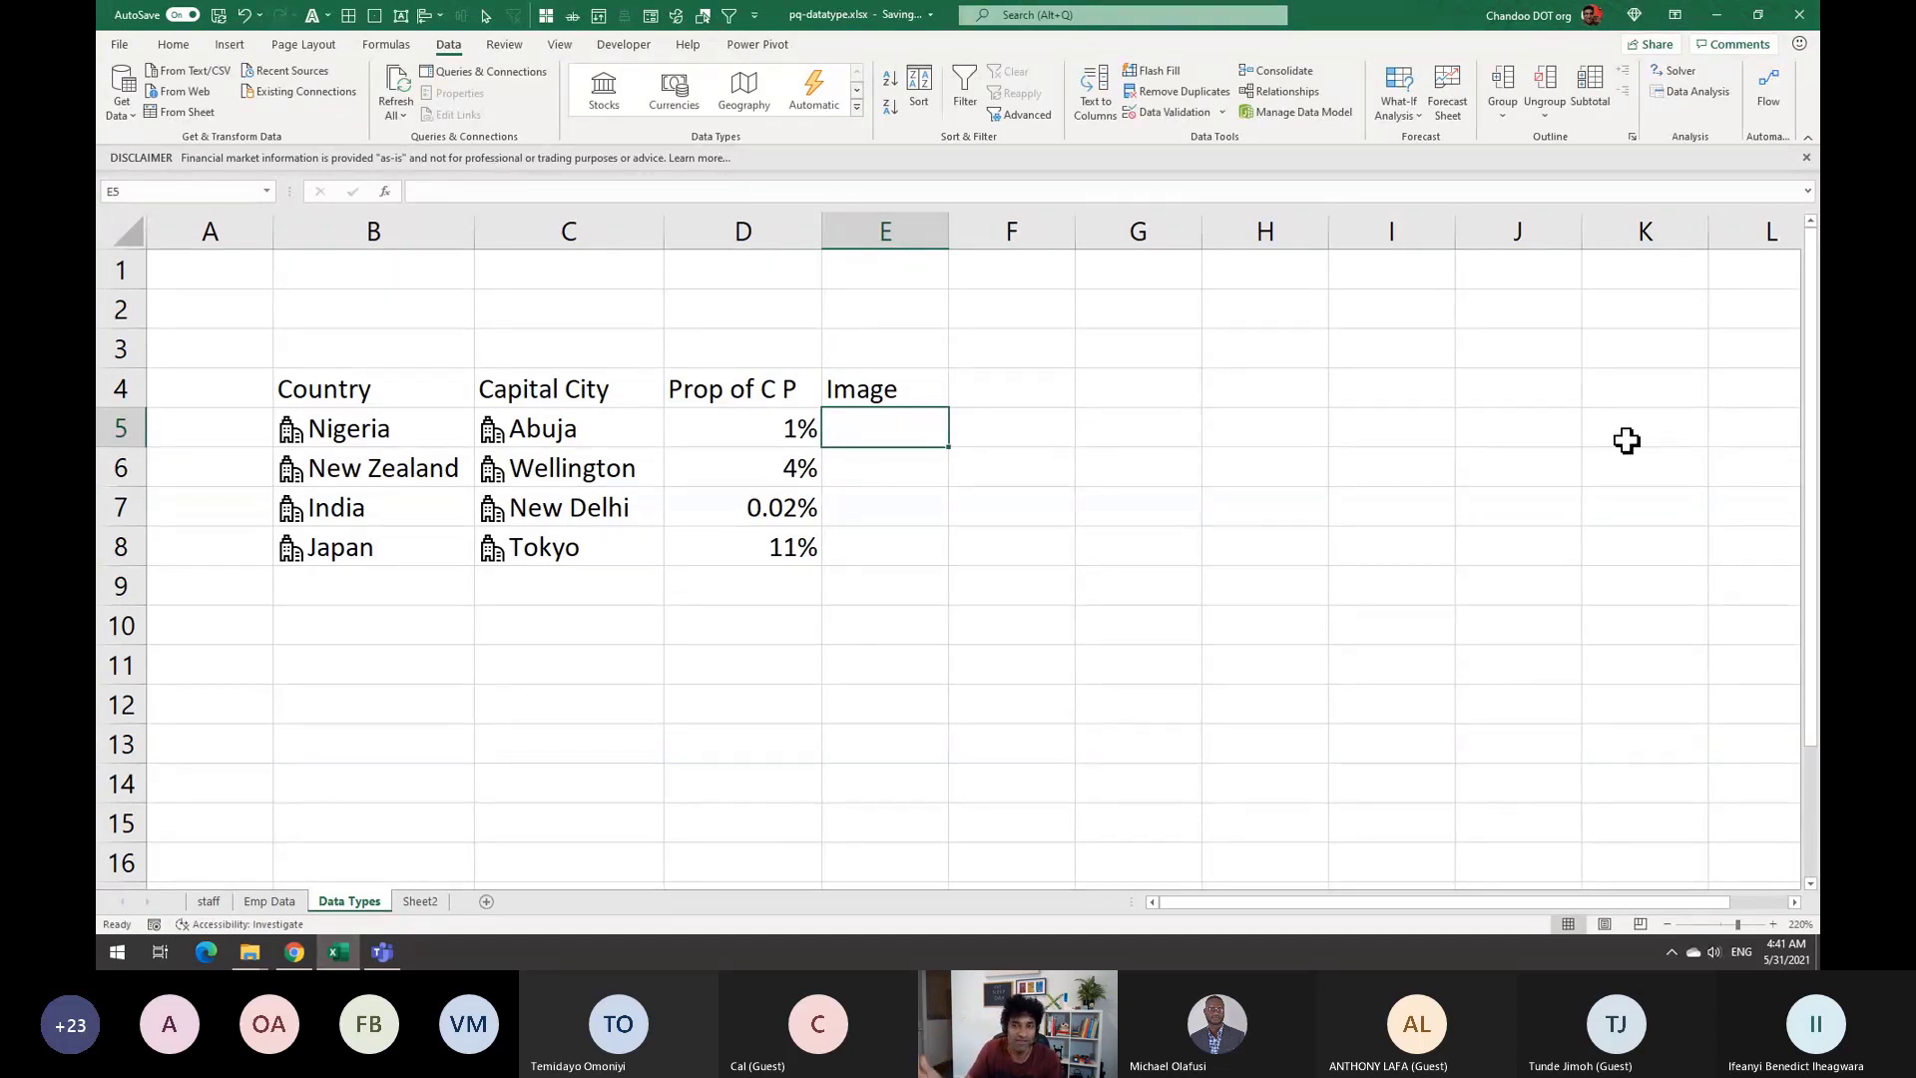
type("=")
key("Left")
key("Left")
key("Left")
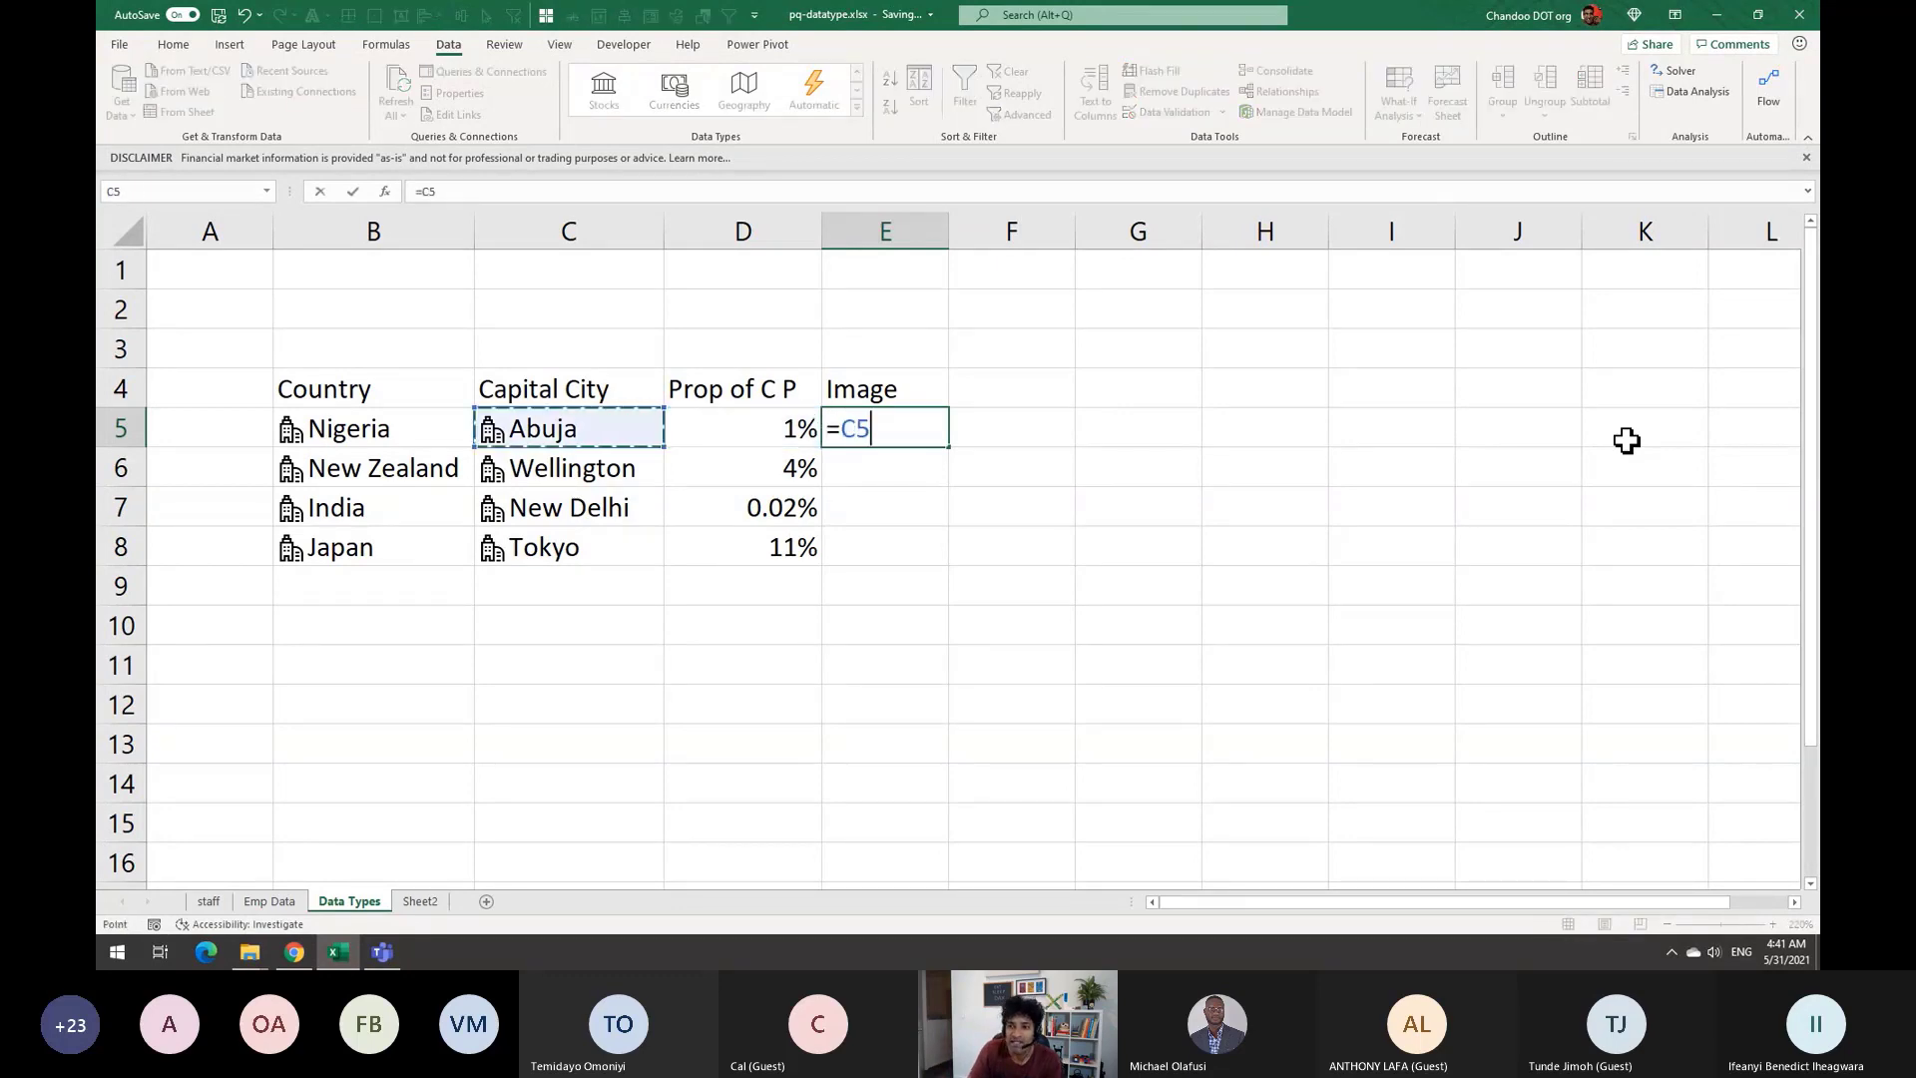
type(".")
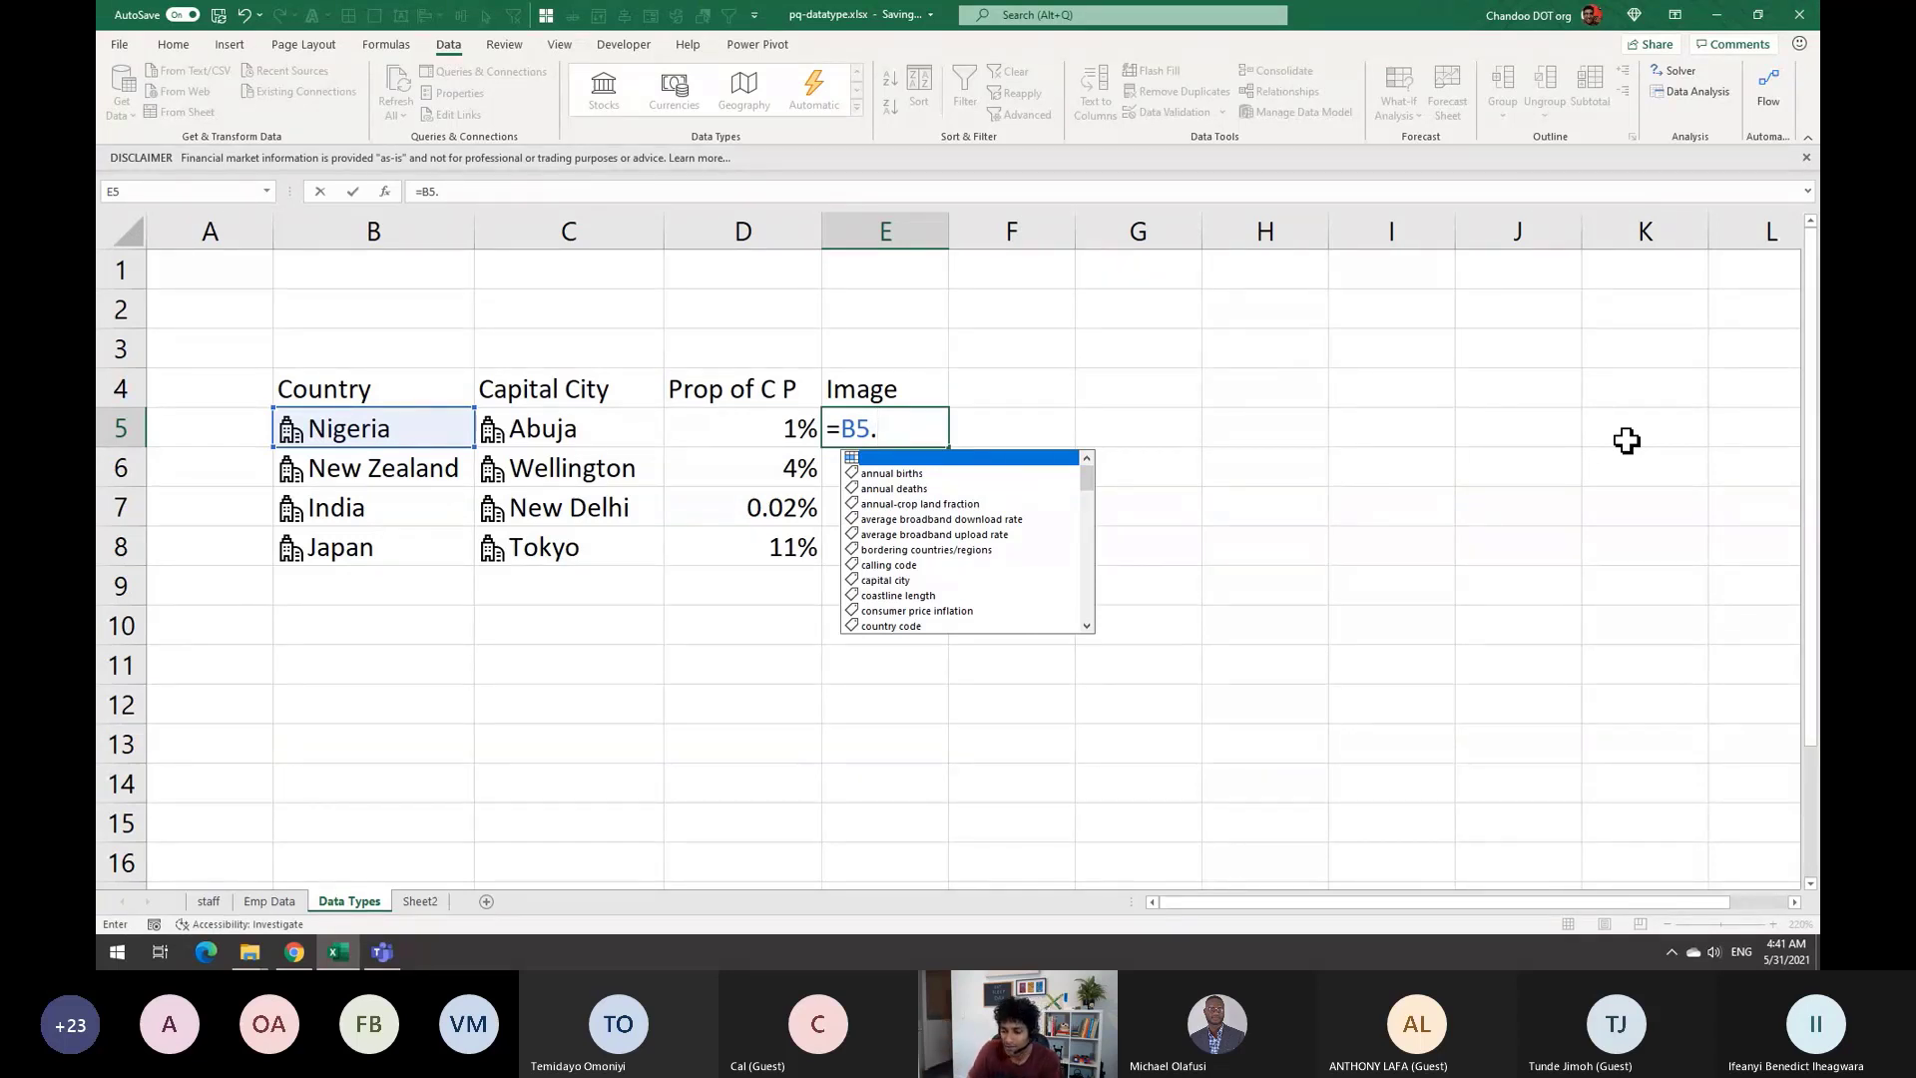
type("im")
key("BackSpace")
key("BackSpace")
type("fl")
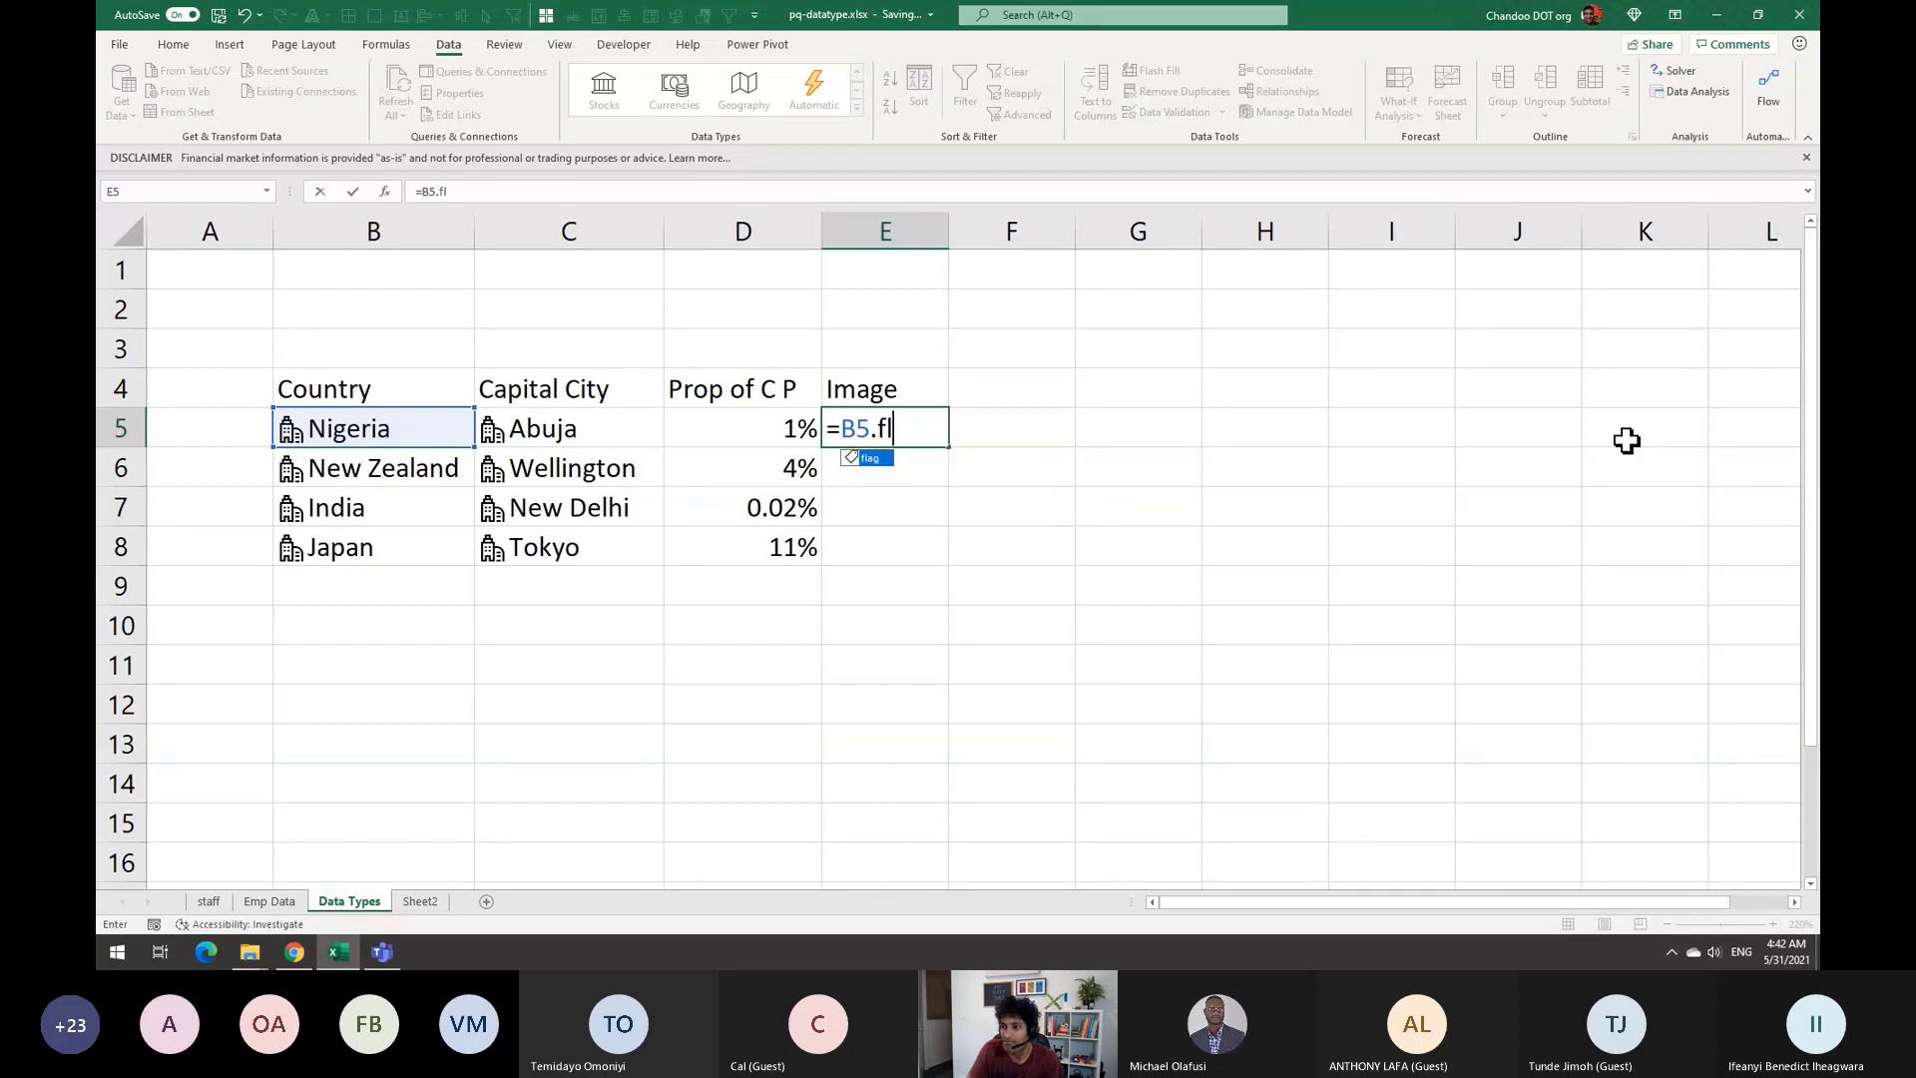
key("Return")
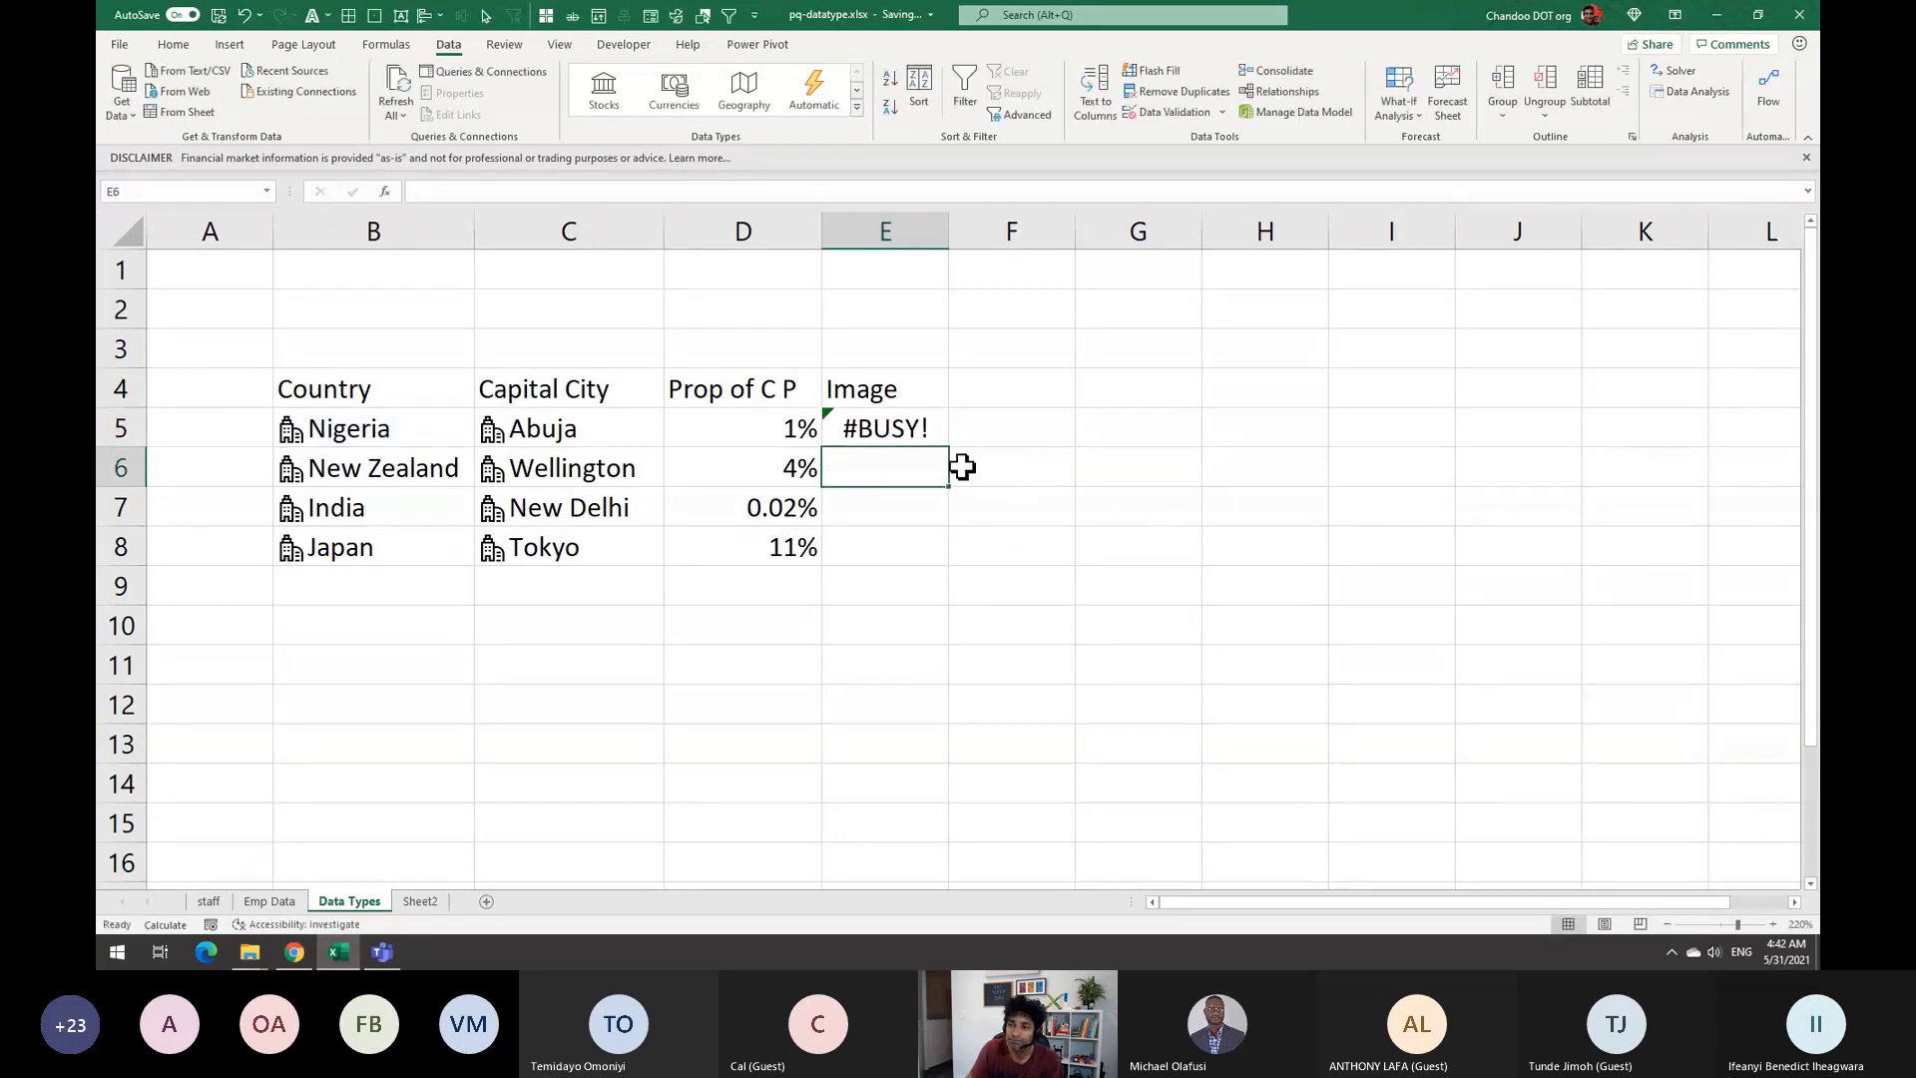
Fill the flag formula from E5 down to E8 for all four countries
left_click(919, 434)
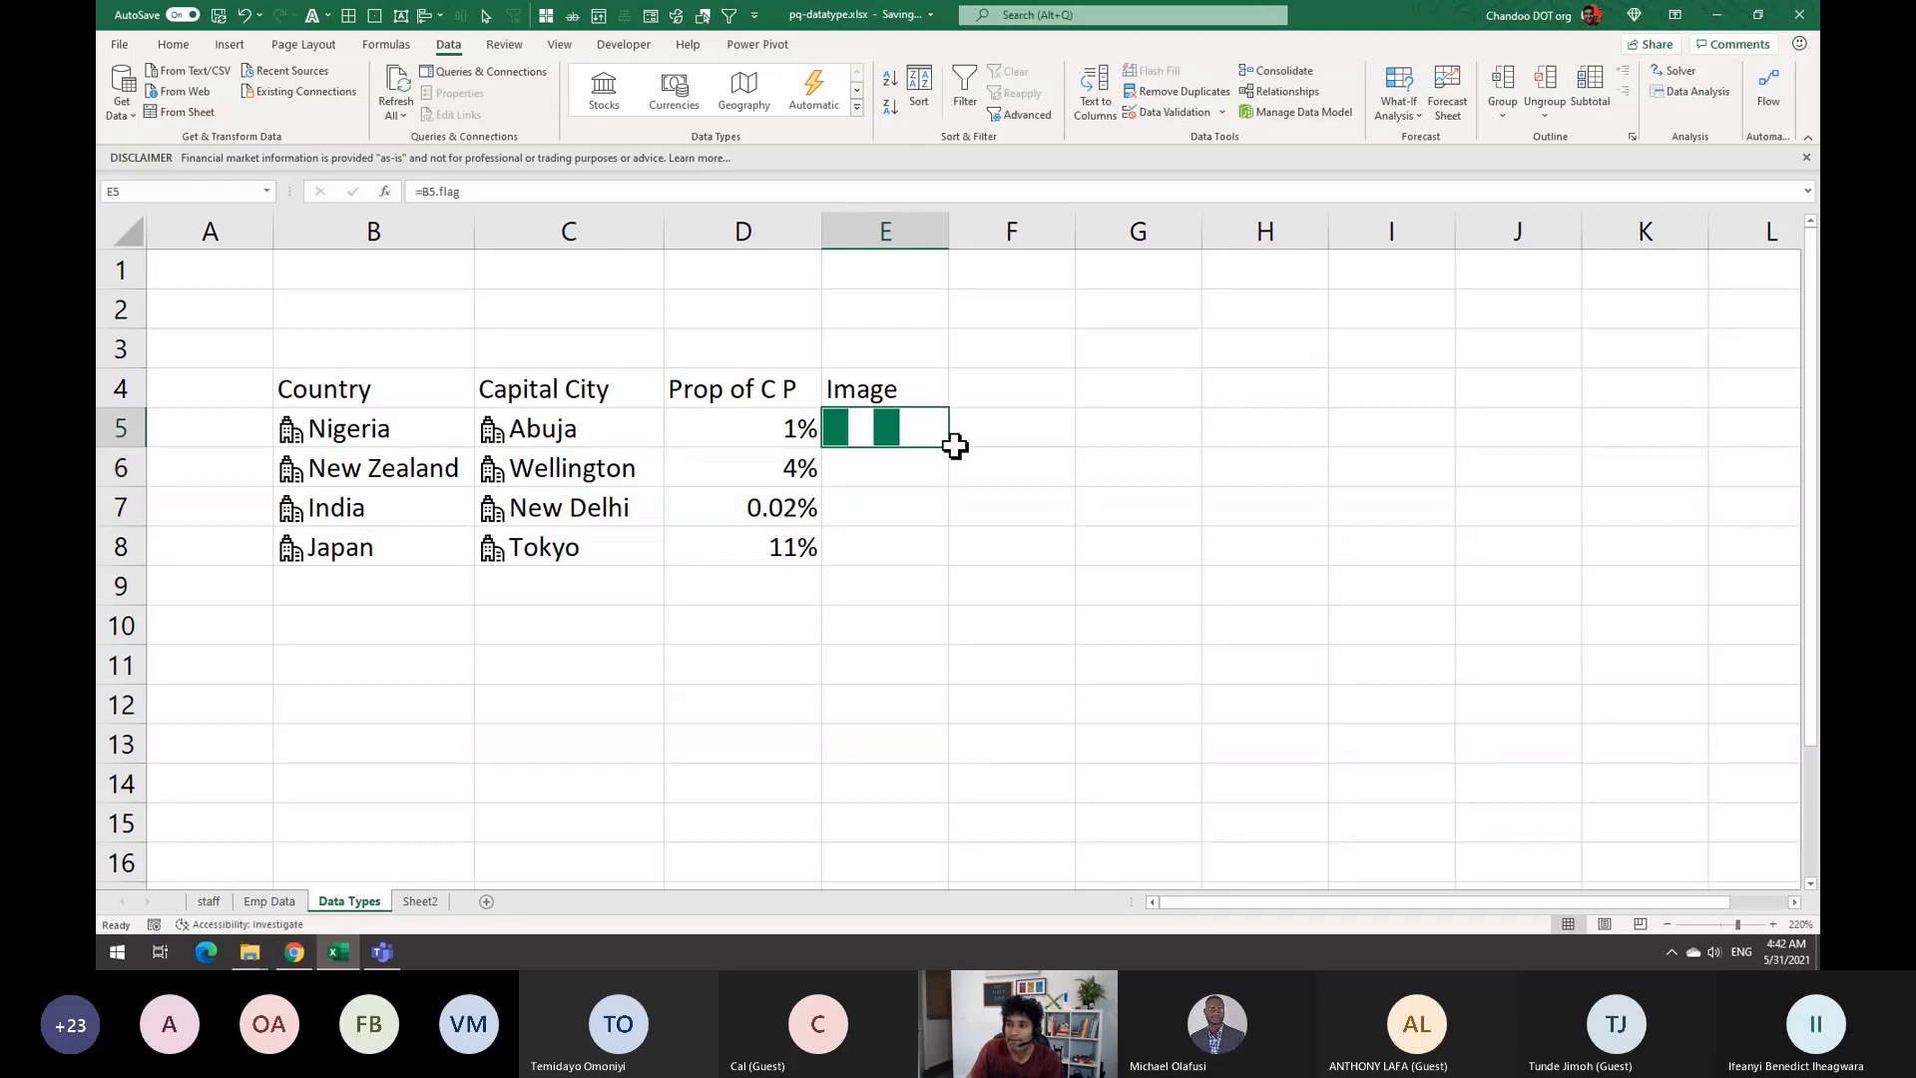
left_click_drag(948, 446, 925, 547)
left_click(1062, 502)
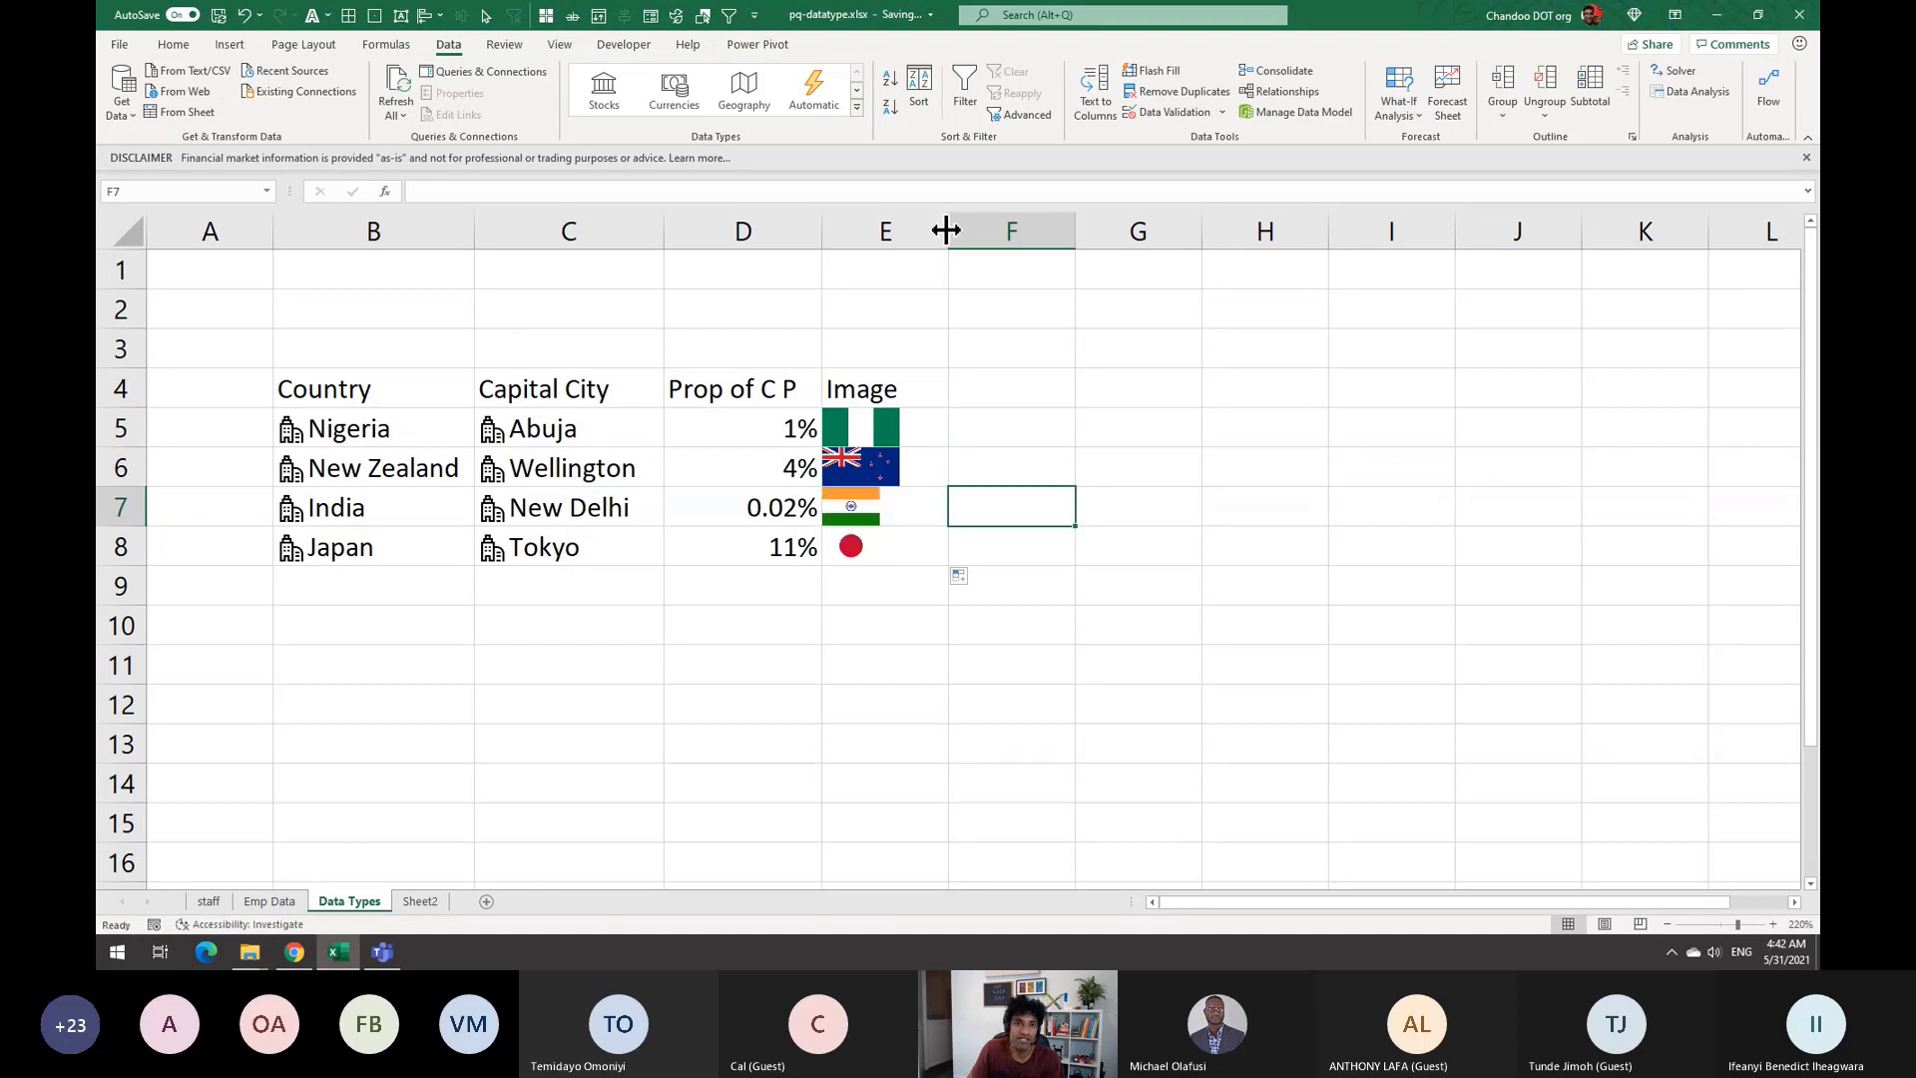
left_click(882, 430)
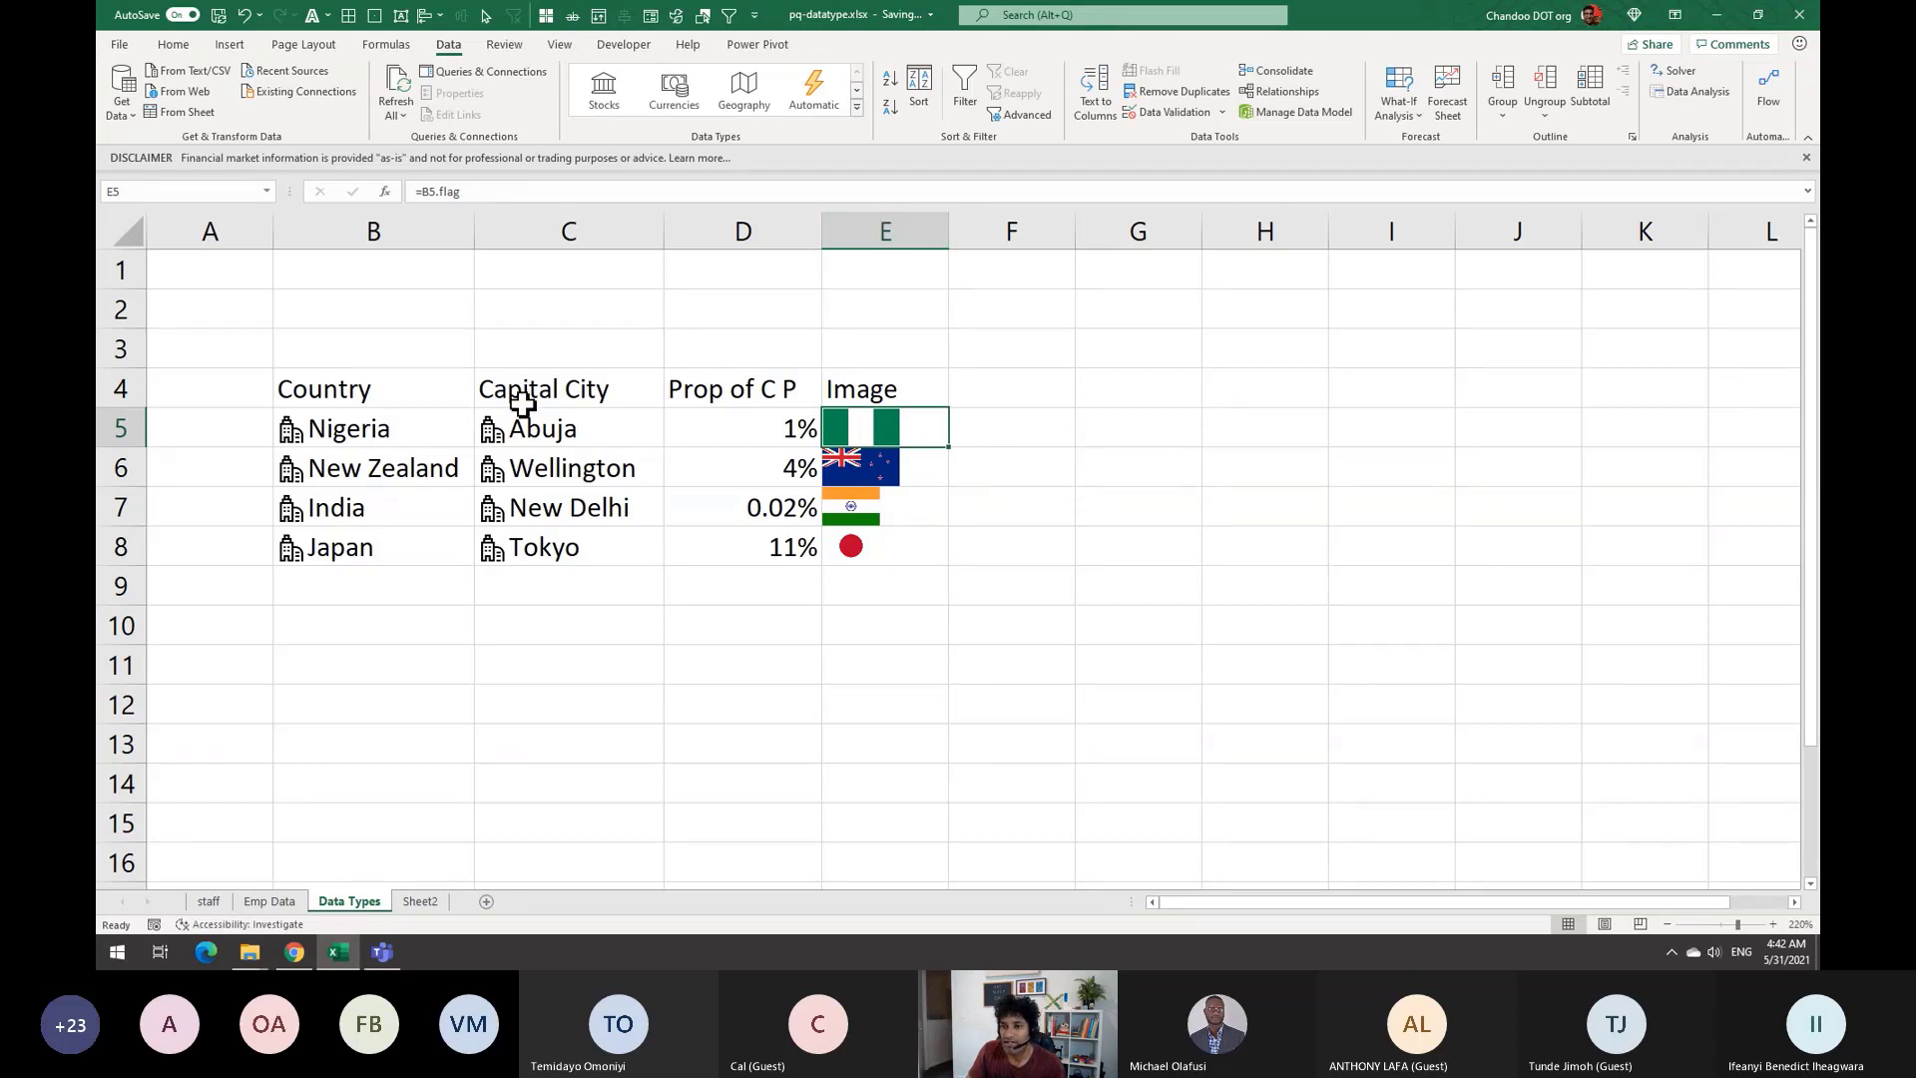
Try making rows 5–8 taller for bigger flags, then undo the height change
left_click_drag(121, 429, 110, 548)
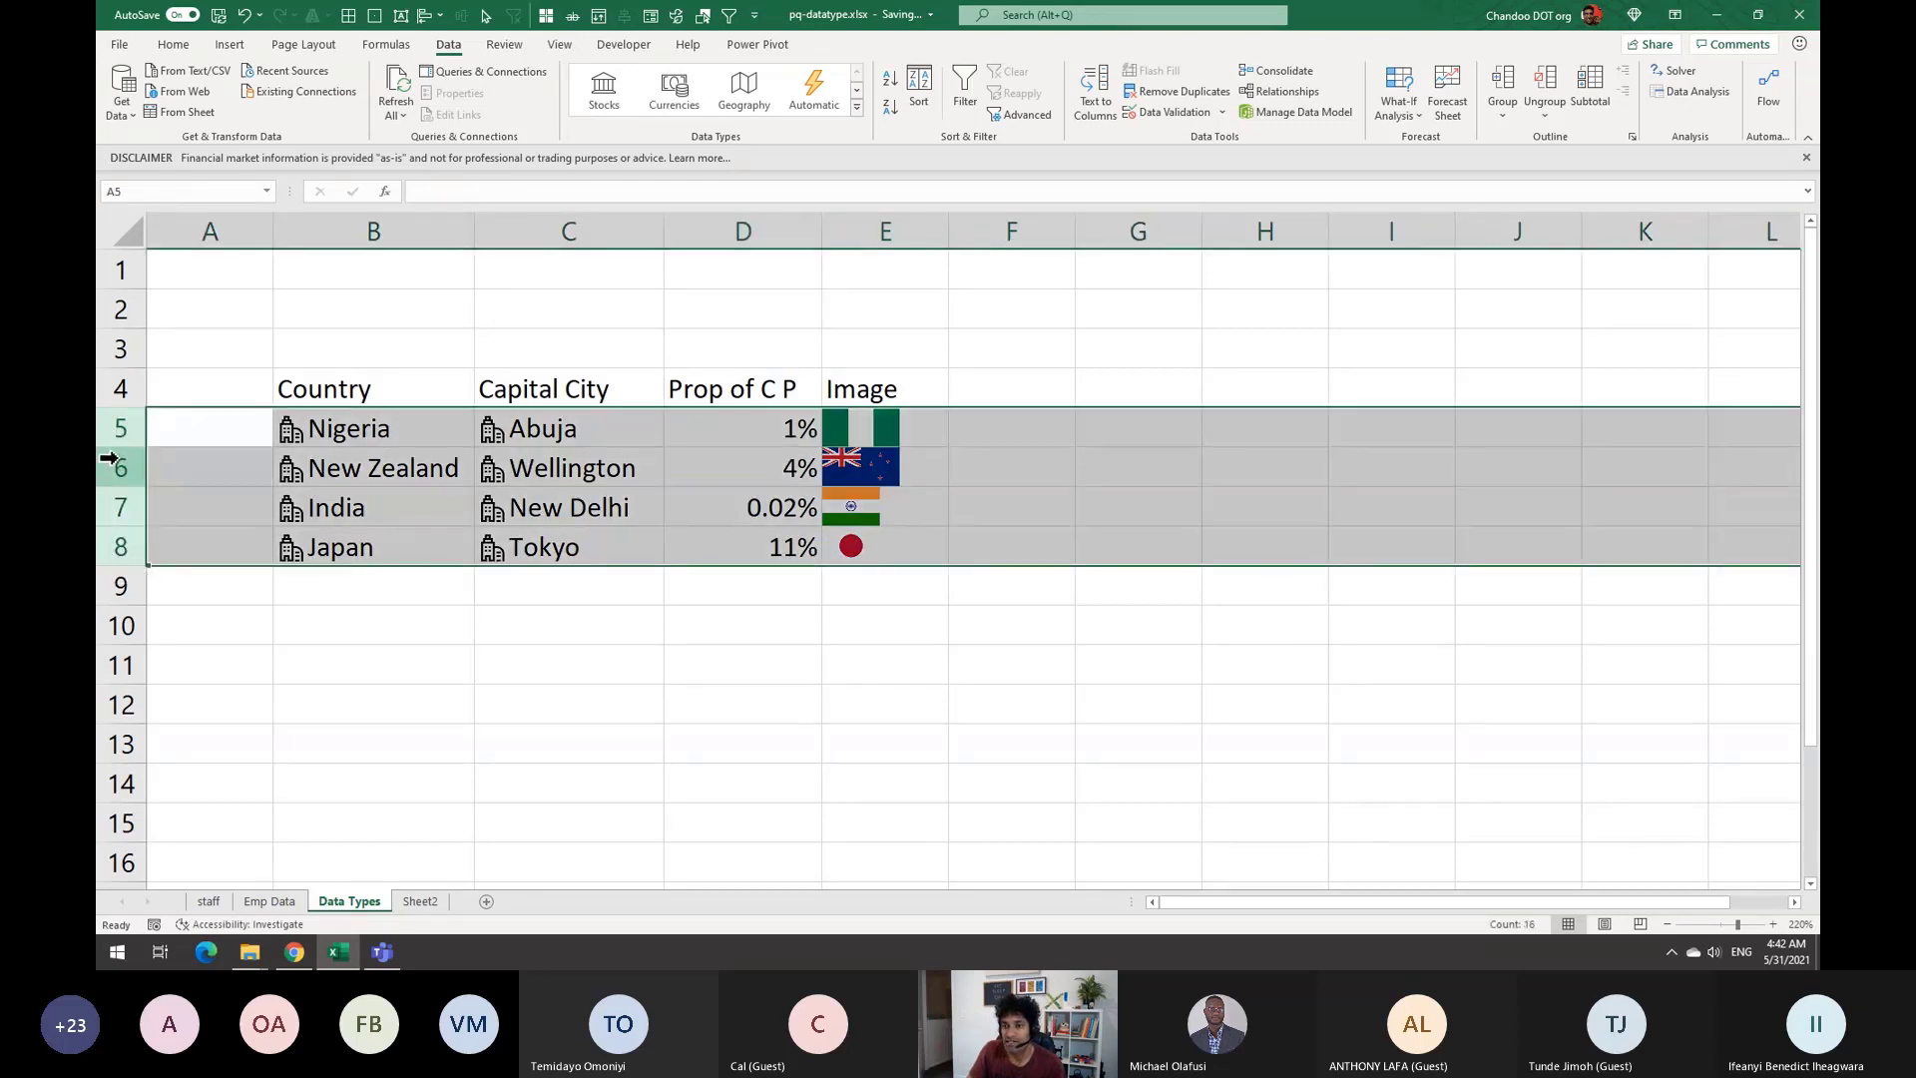
left_click_drag(120, 432, 120, 515)
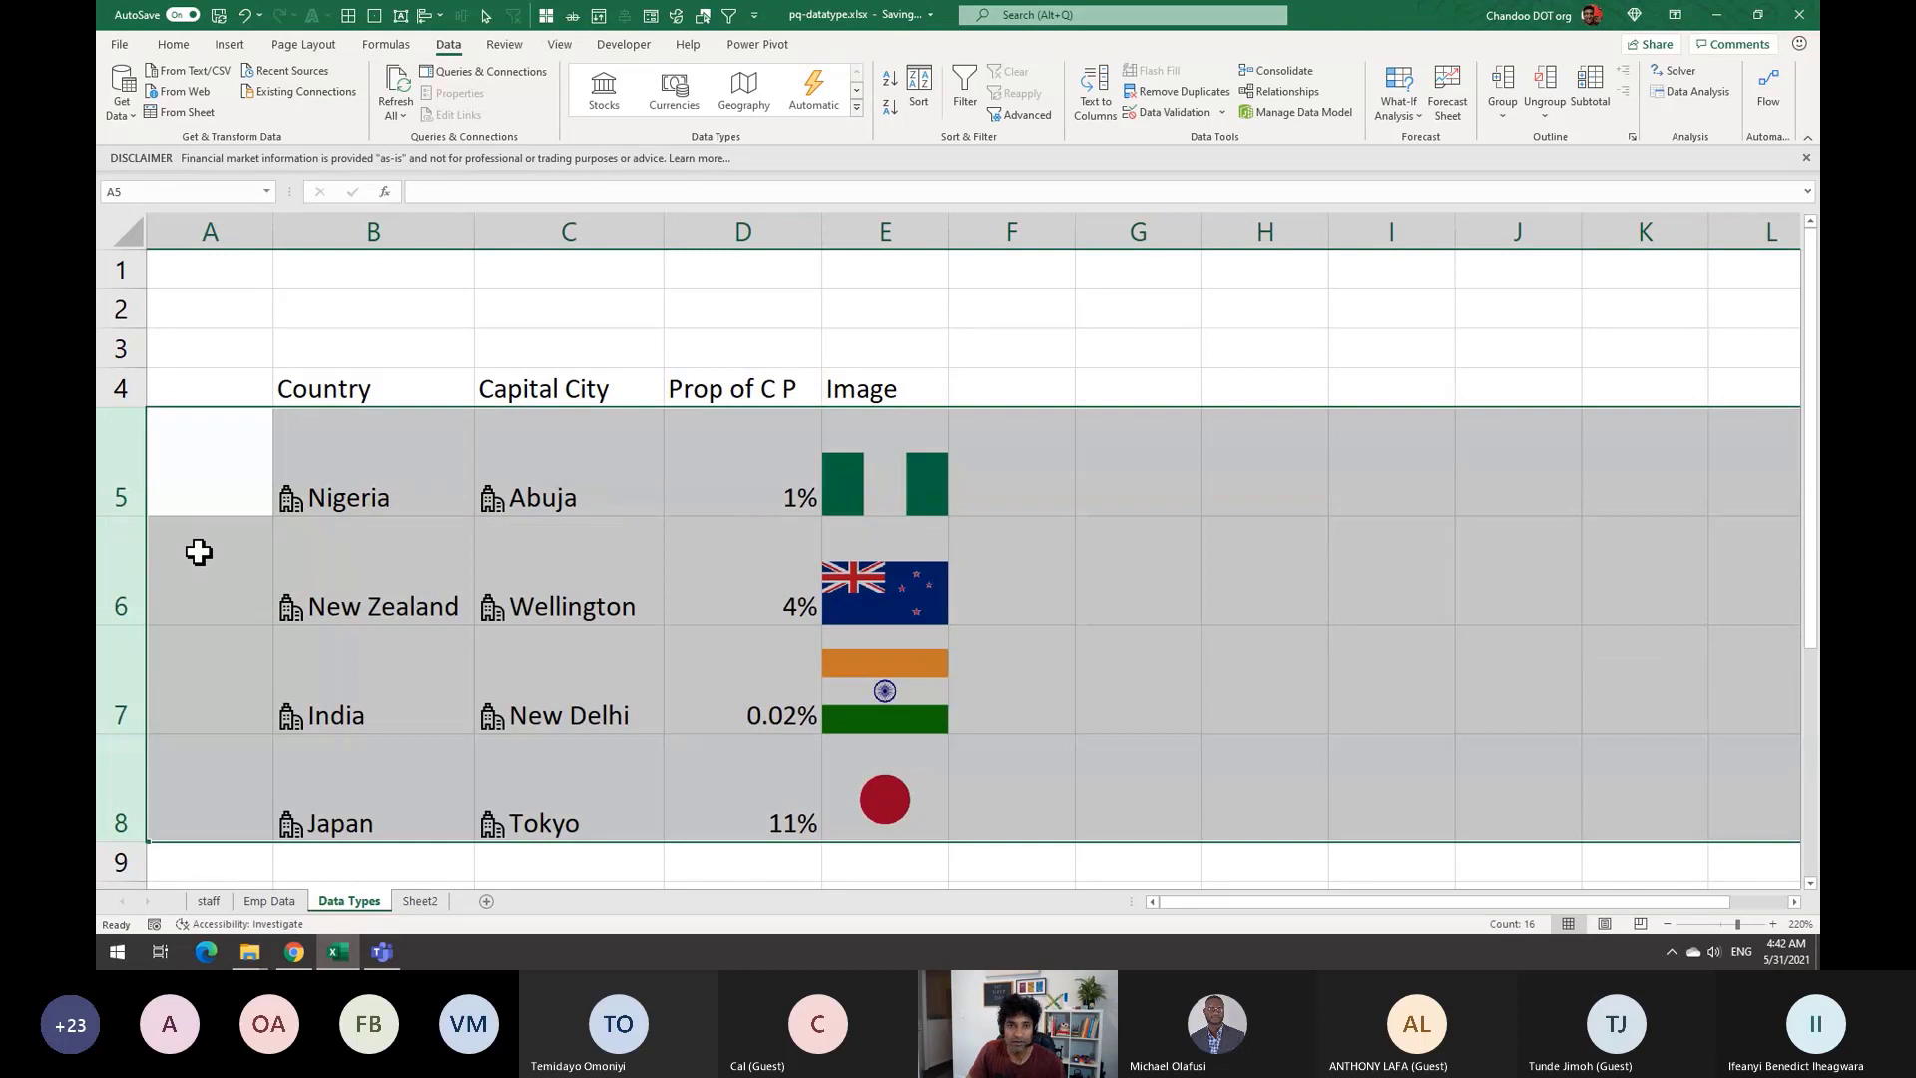
key("ctrl+z")
left_click(995, 584)
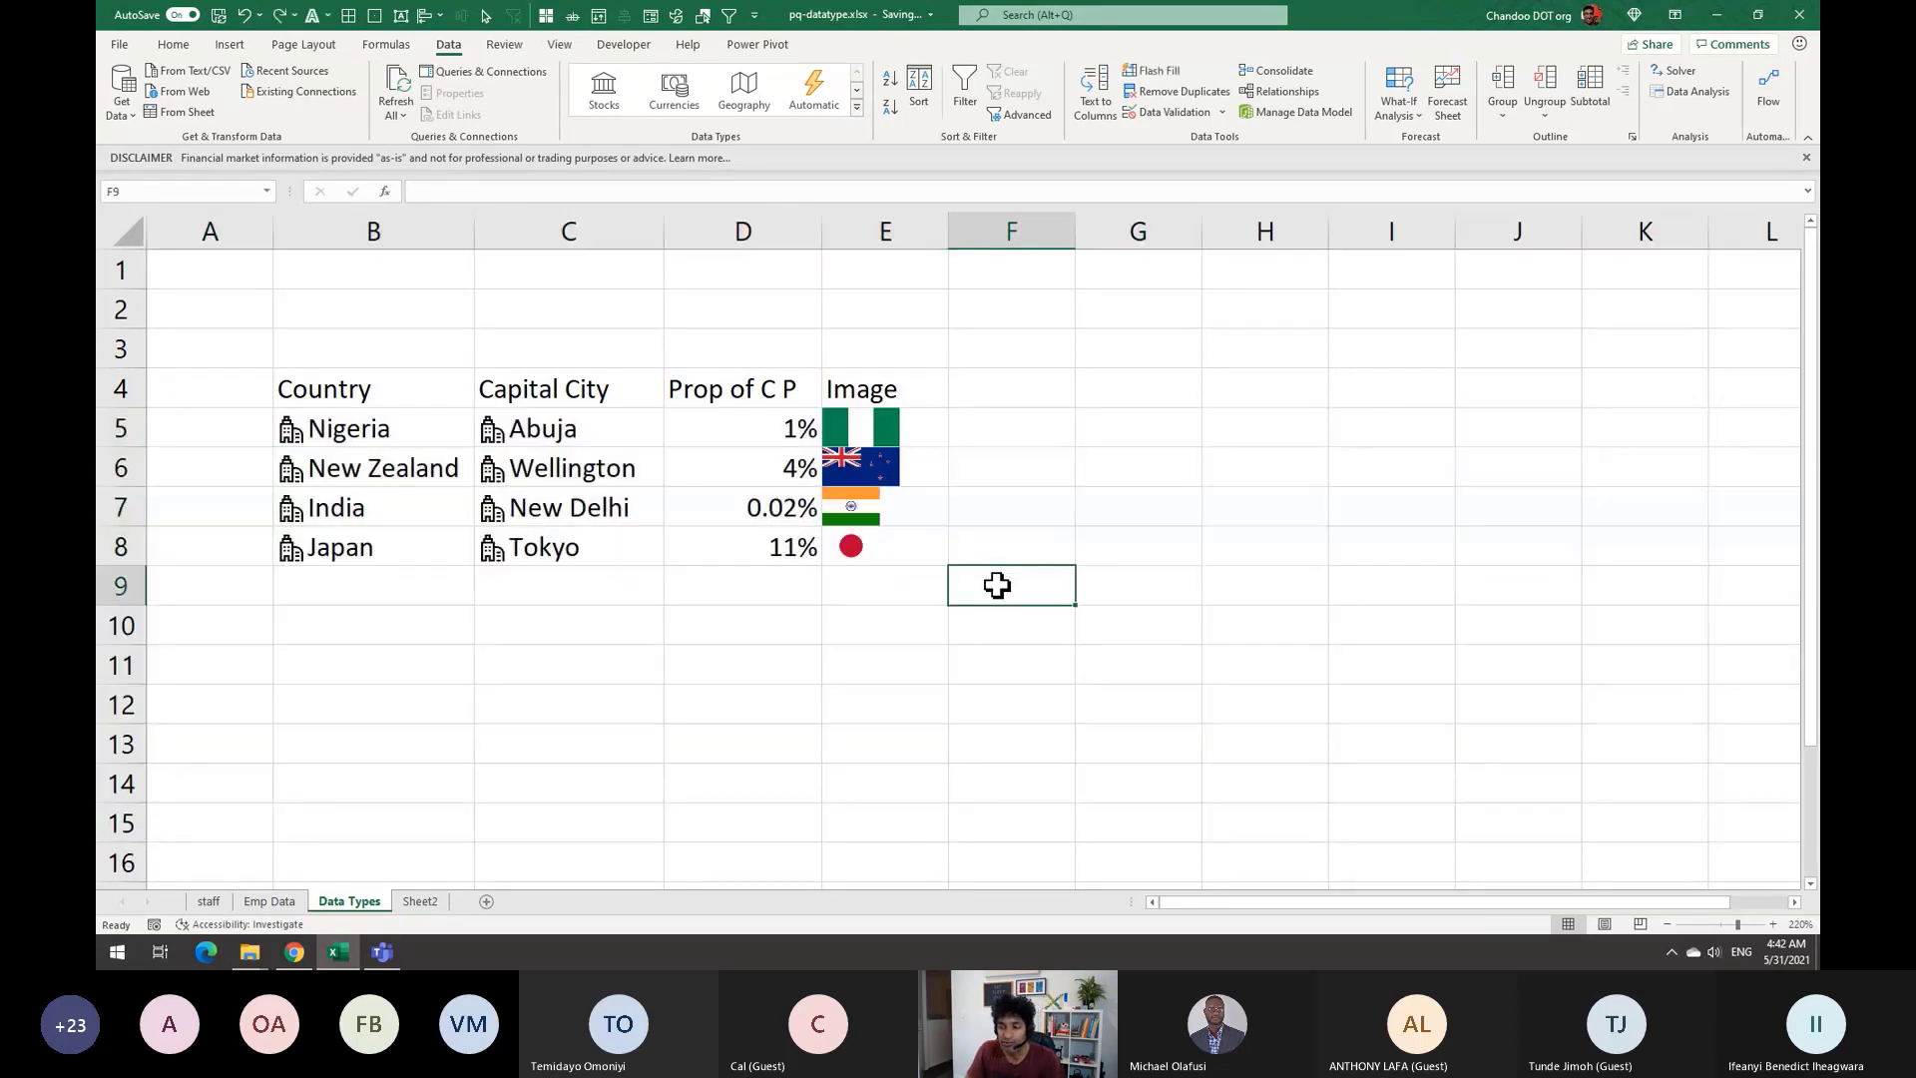
left_click(926, 423)
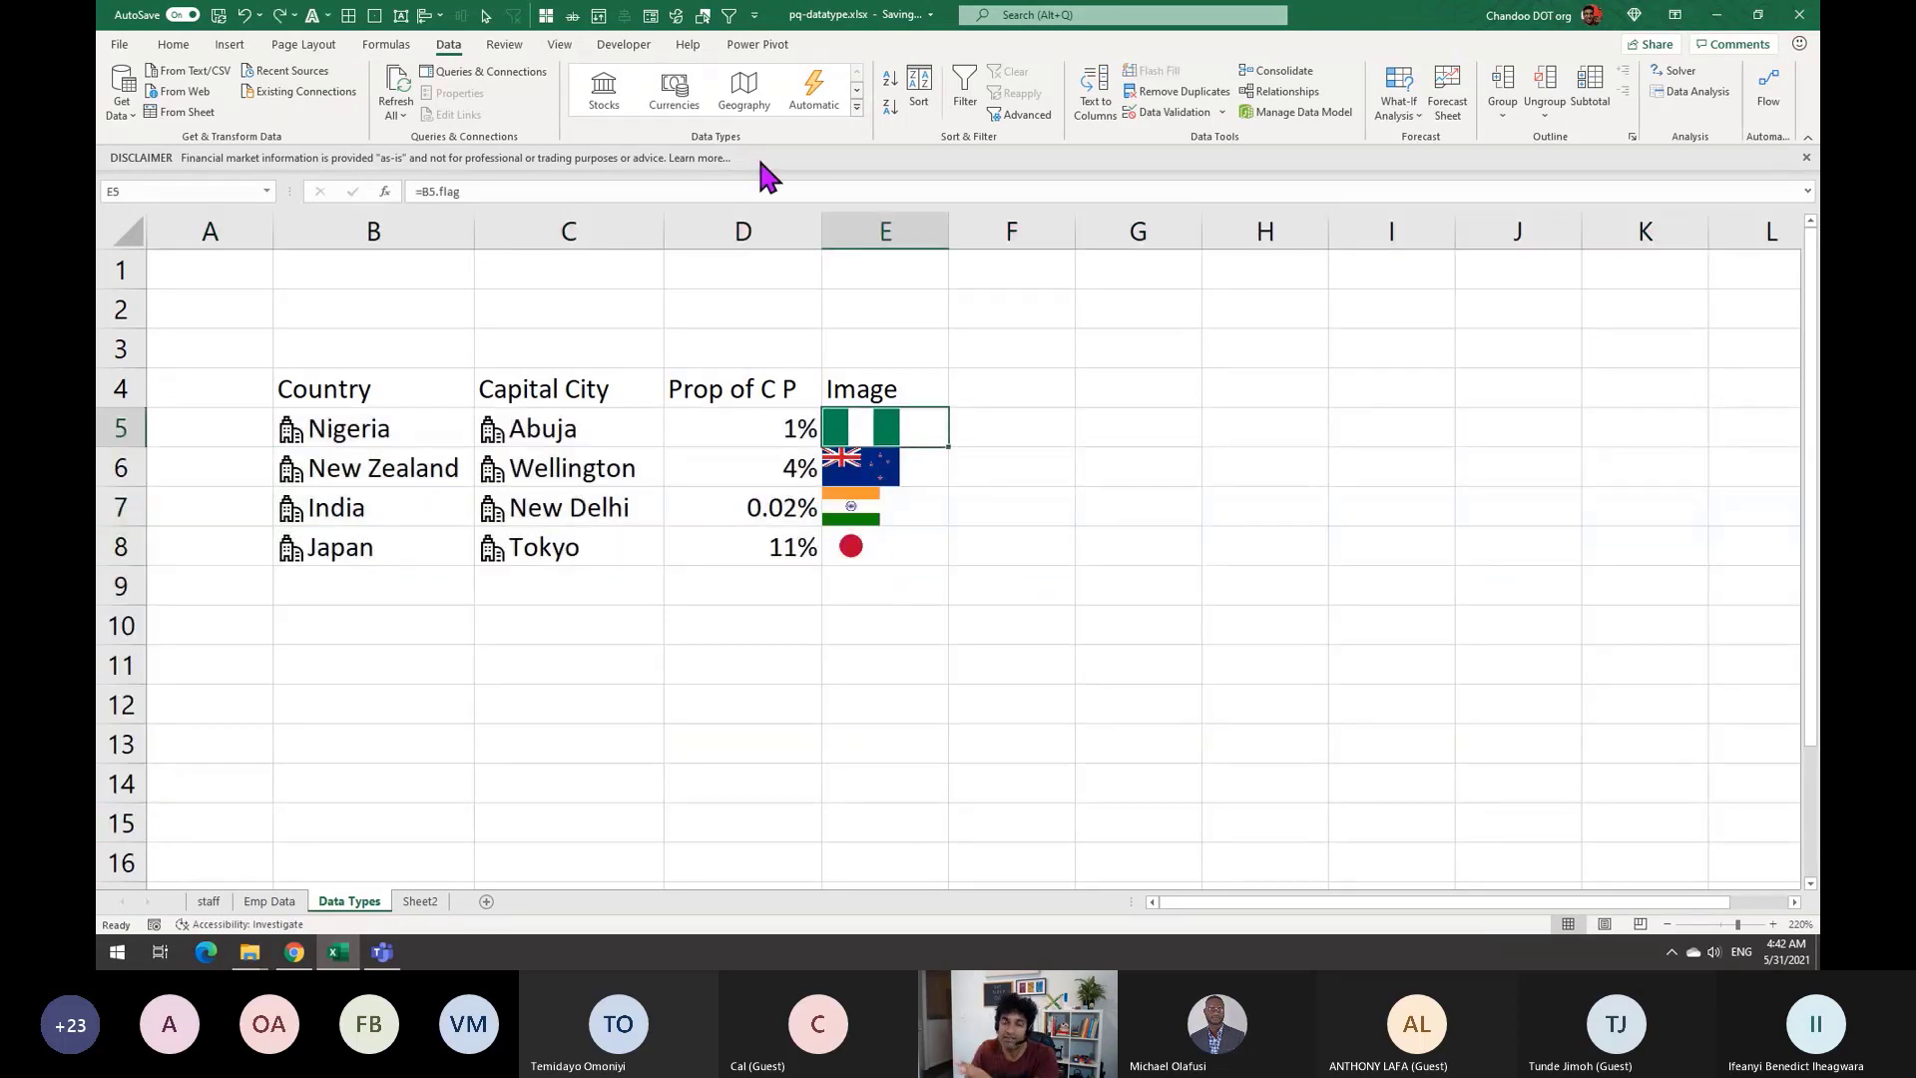
Return to the staff sheet and review the lookup's Name and Record cells
left_click(284, 900)
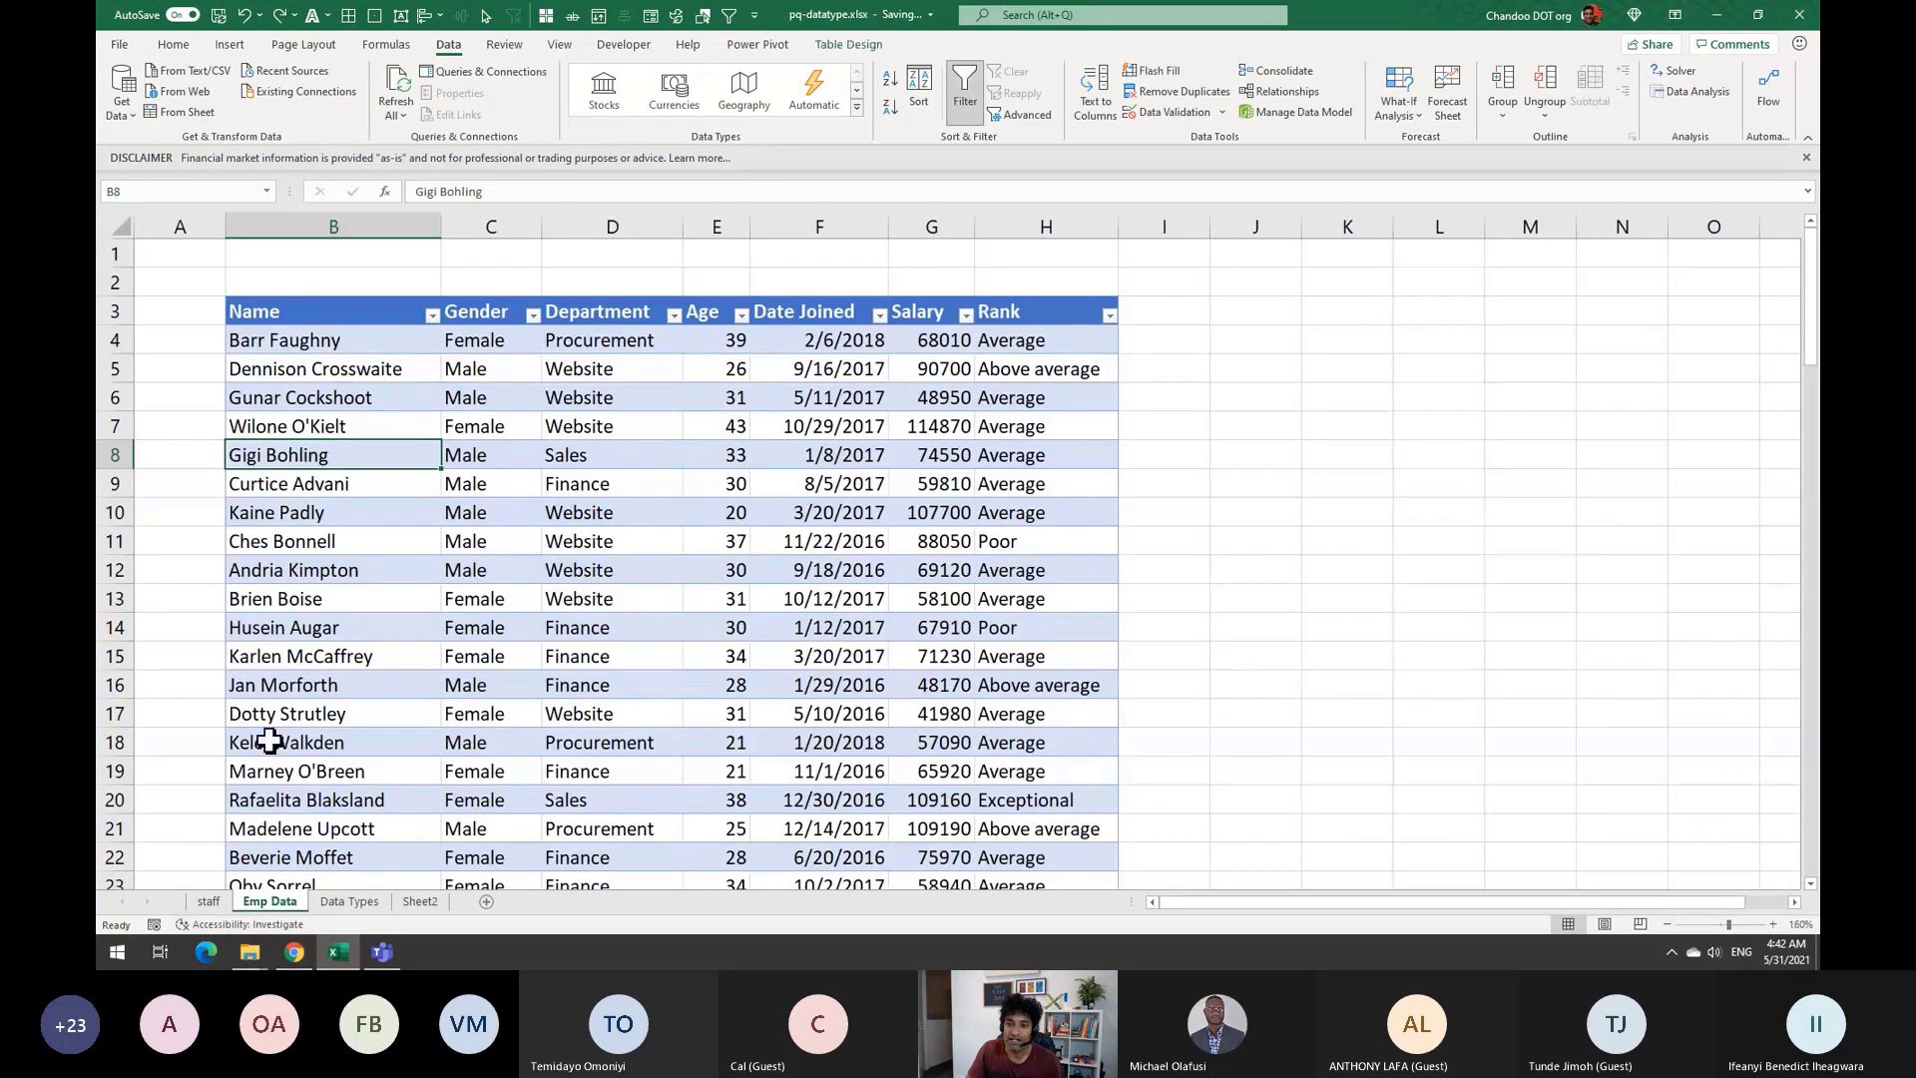
left_click(209, 900)
left_click(250, 315)
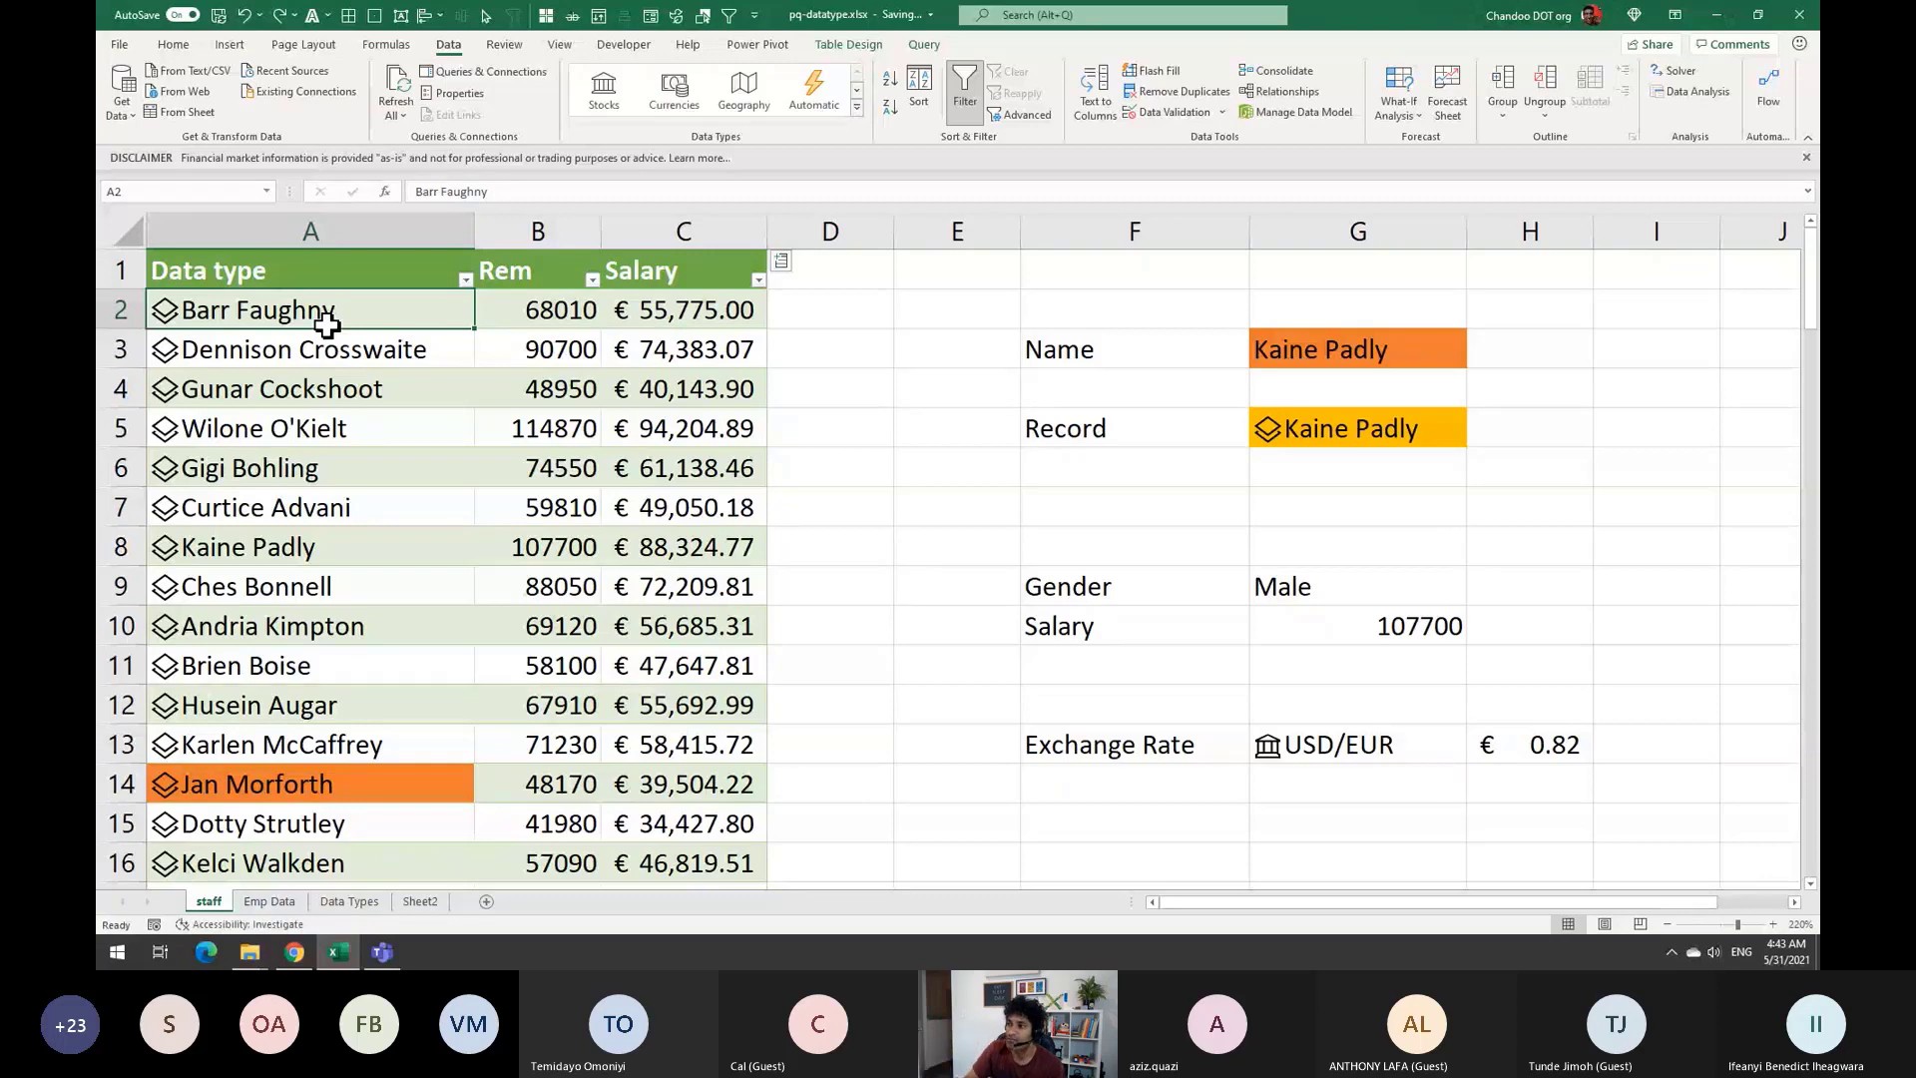
left_click(1433, 361)
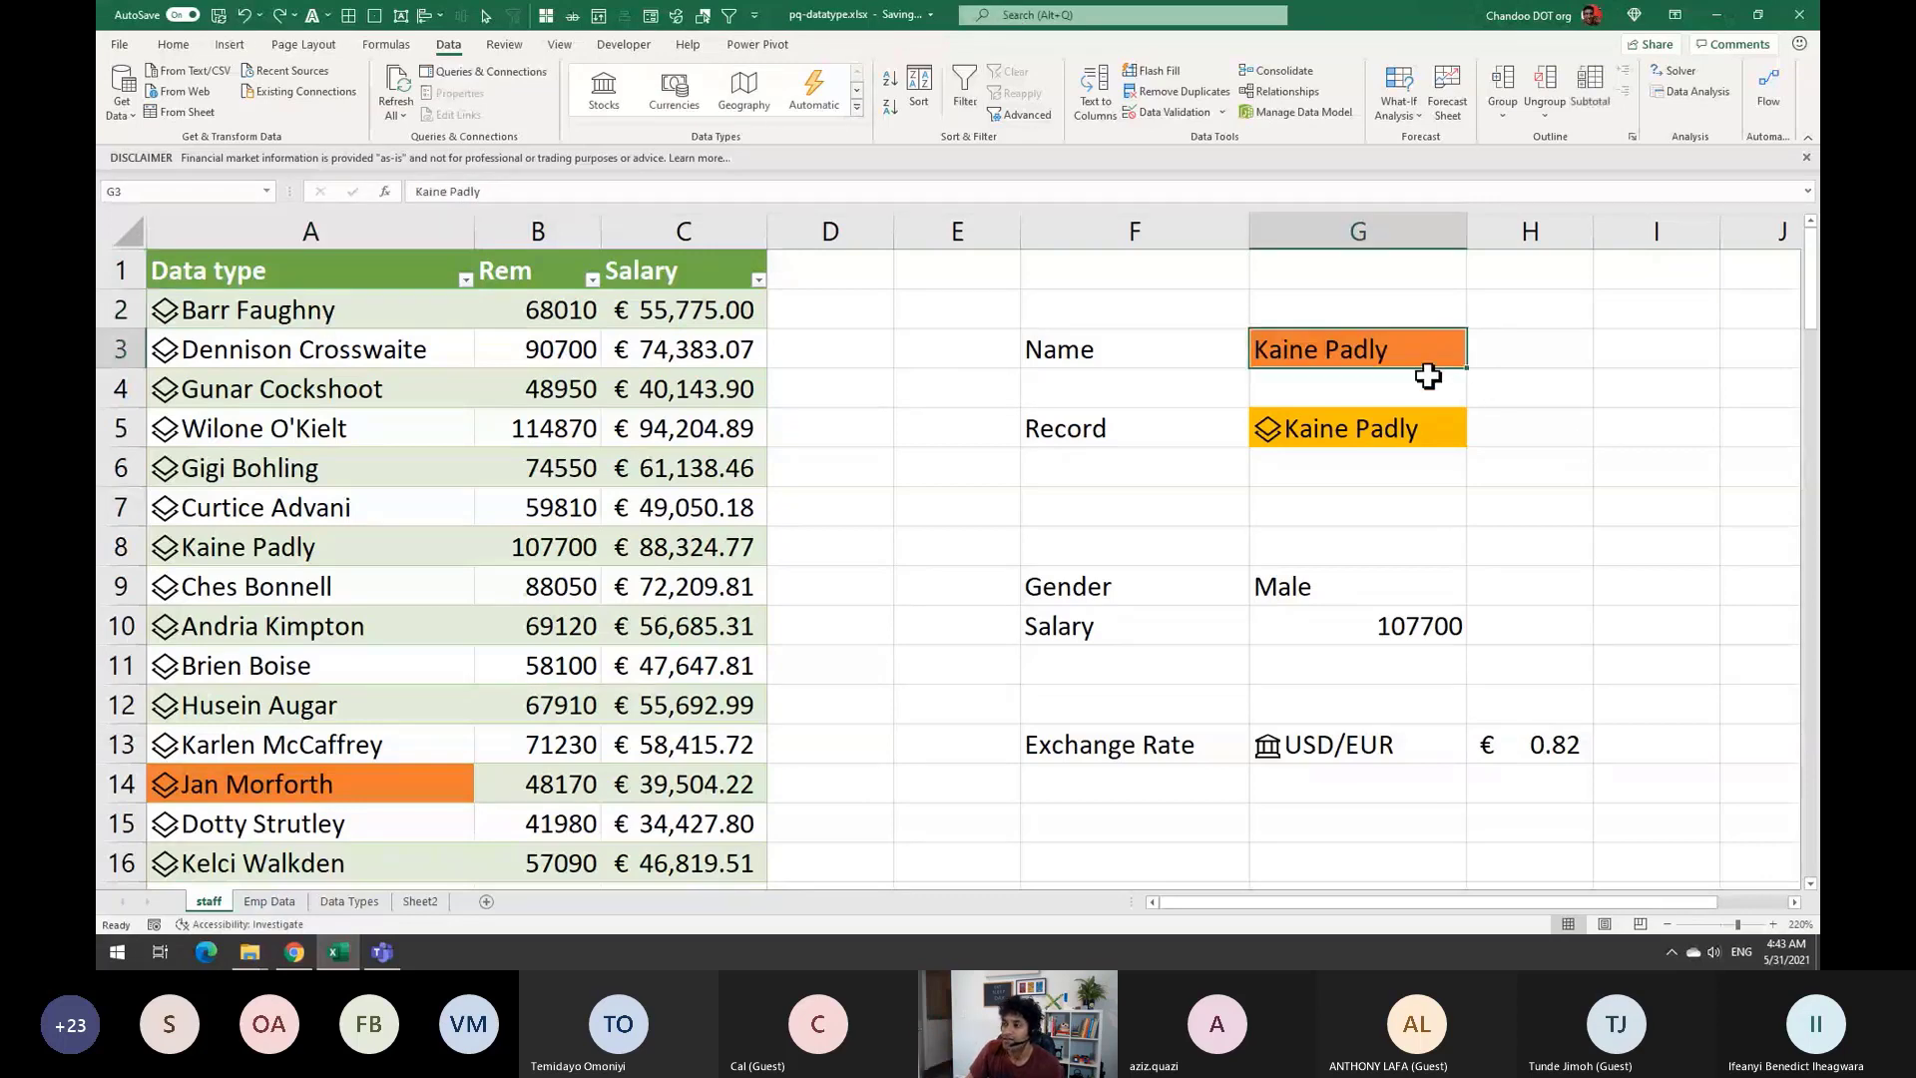
left_click(1397, 432)
left_click(1537, 435)
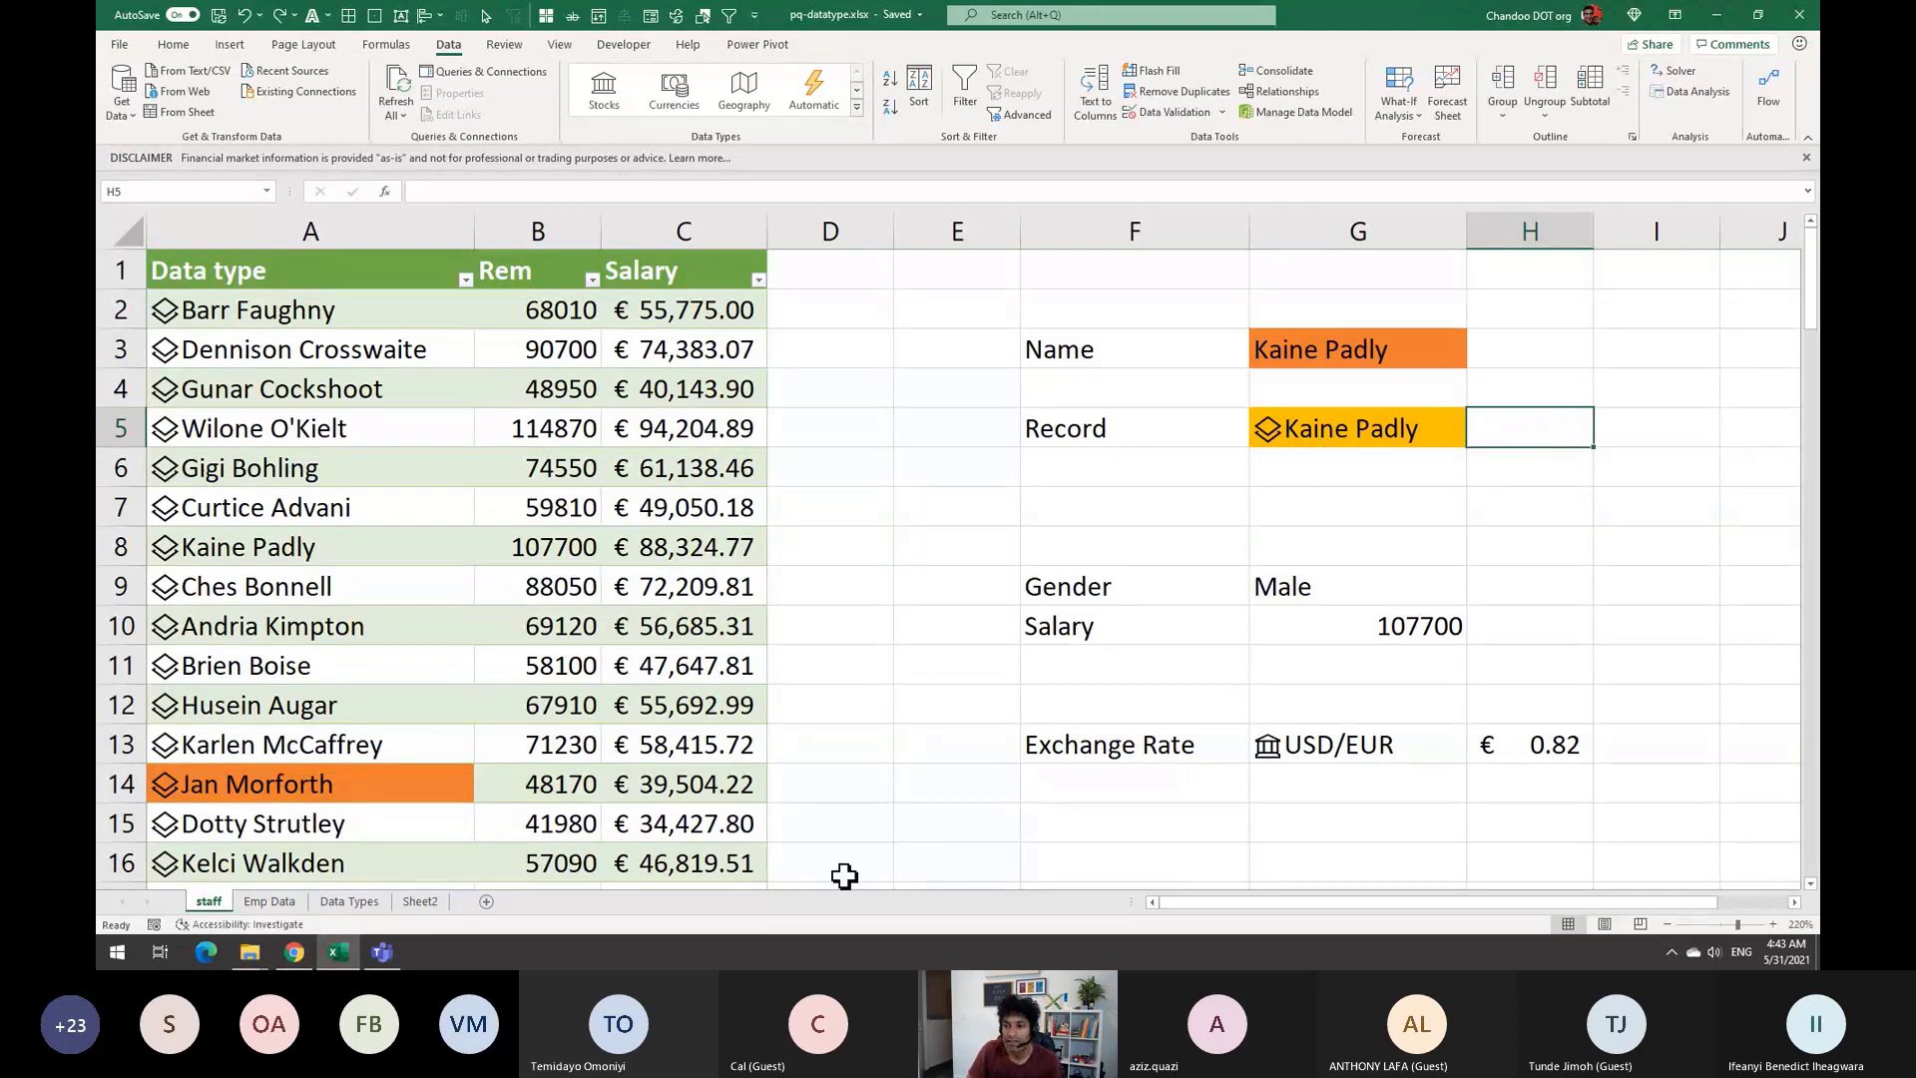
left_click(341, 903)
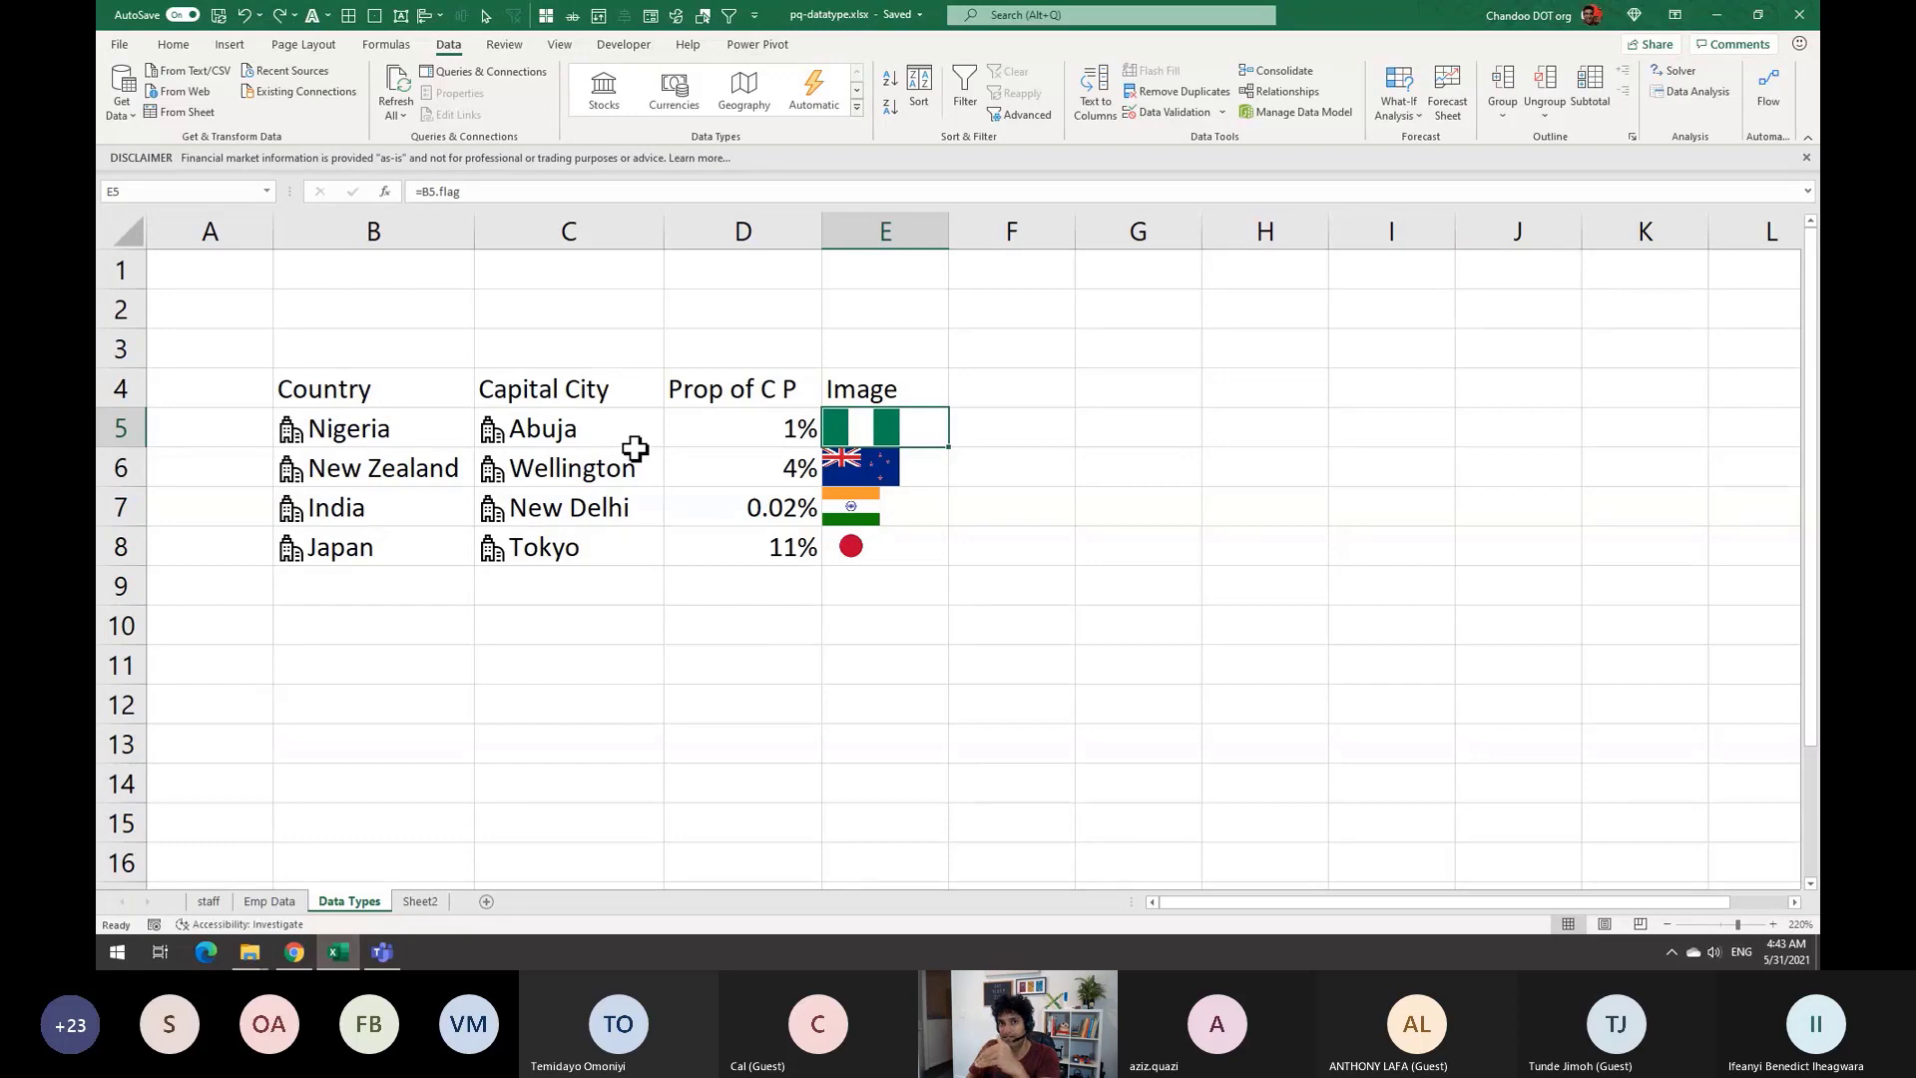
left_click(209, 901)
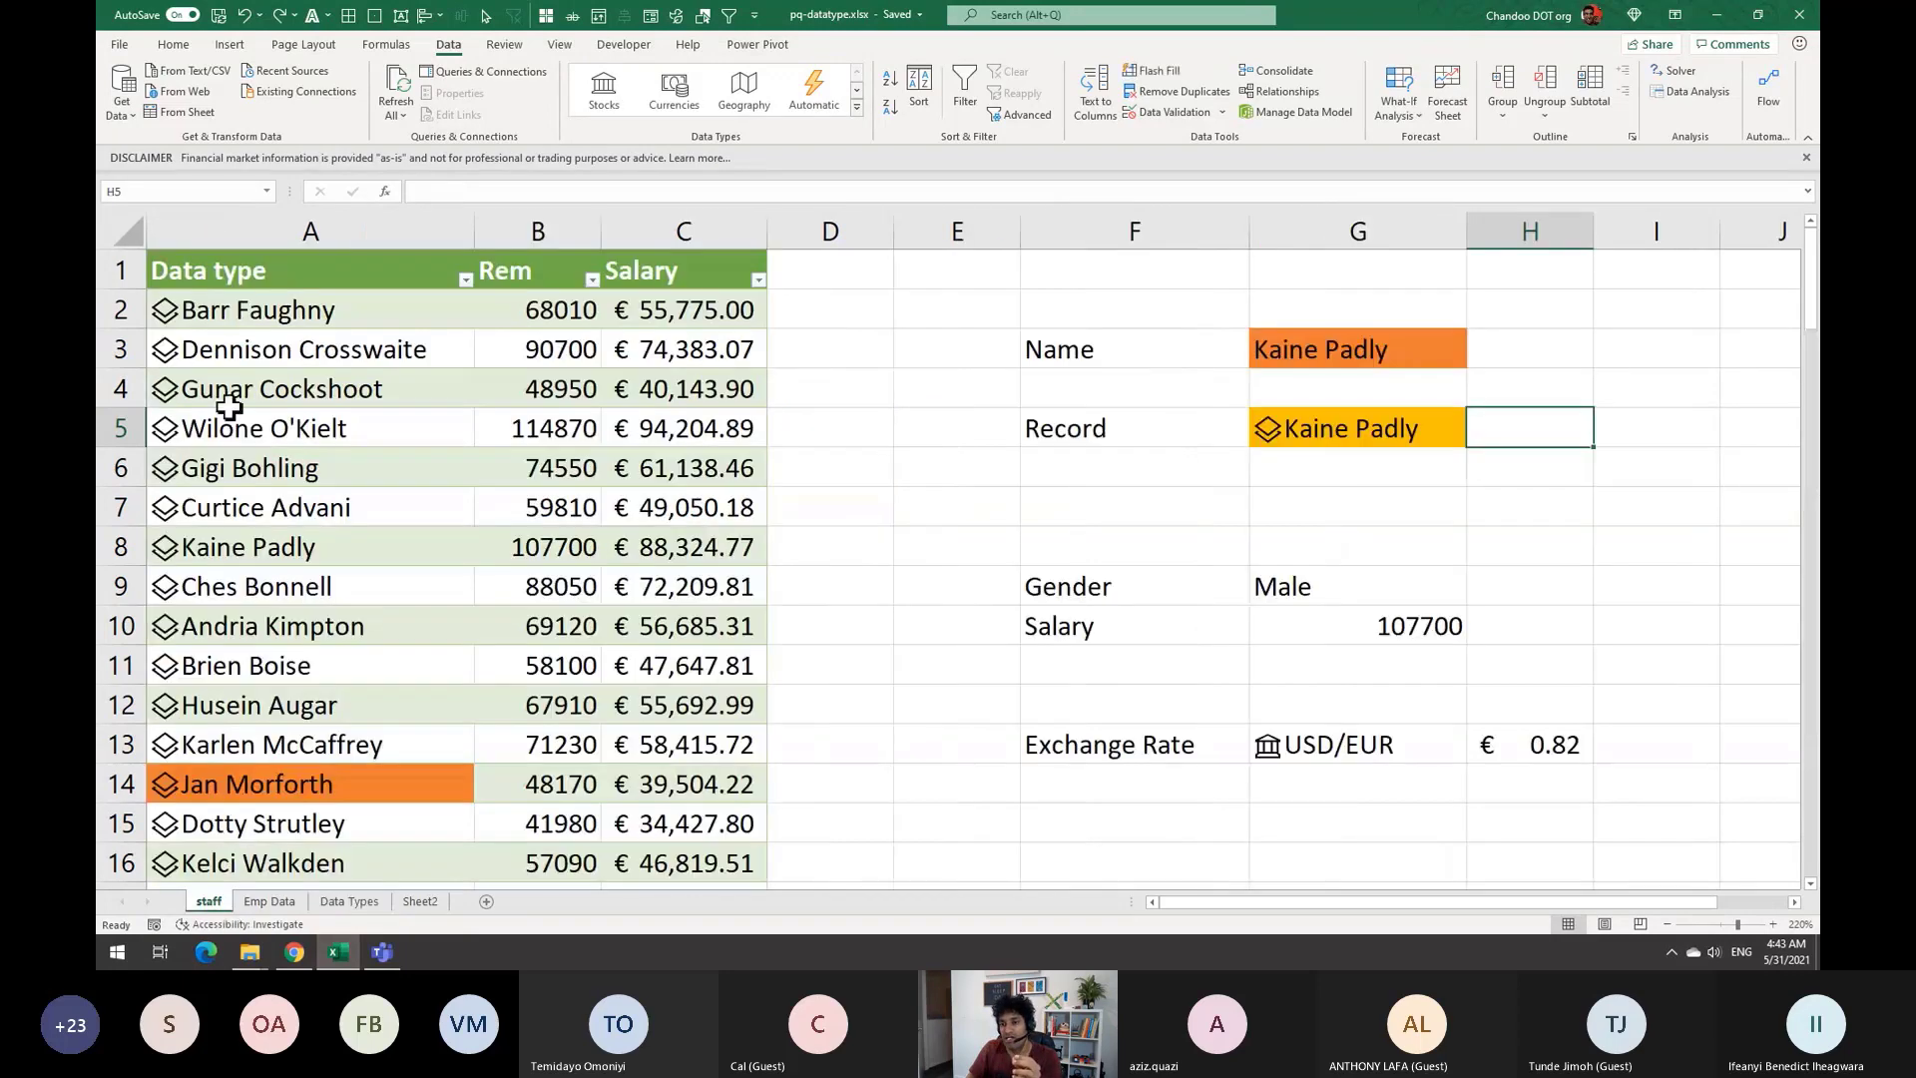
left_click(227, 313)
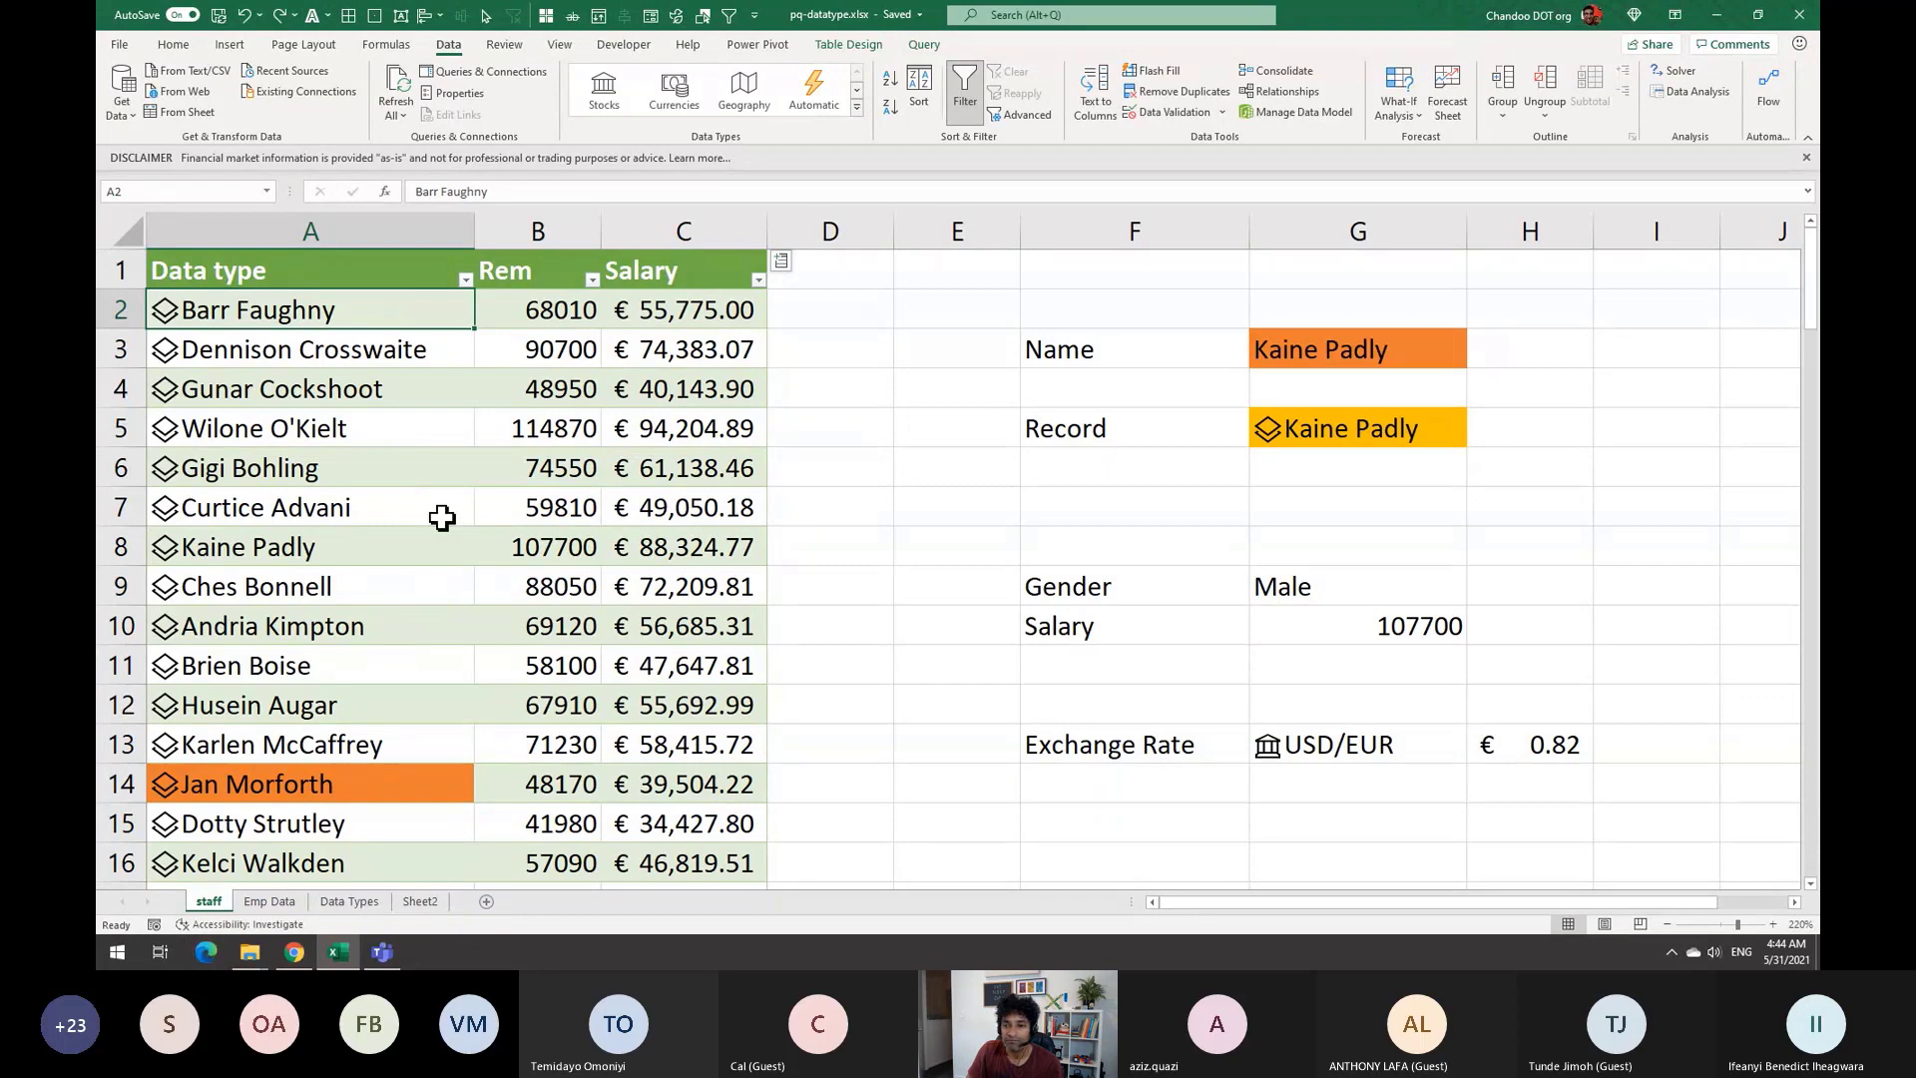
scroll(369, 387, "down", 8)
scroll(354, 389, "up", 7)
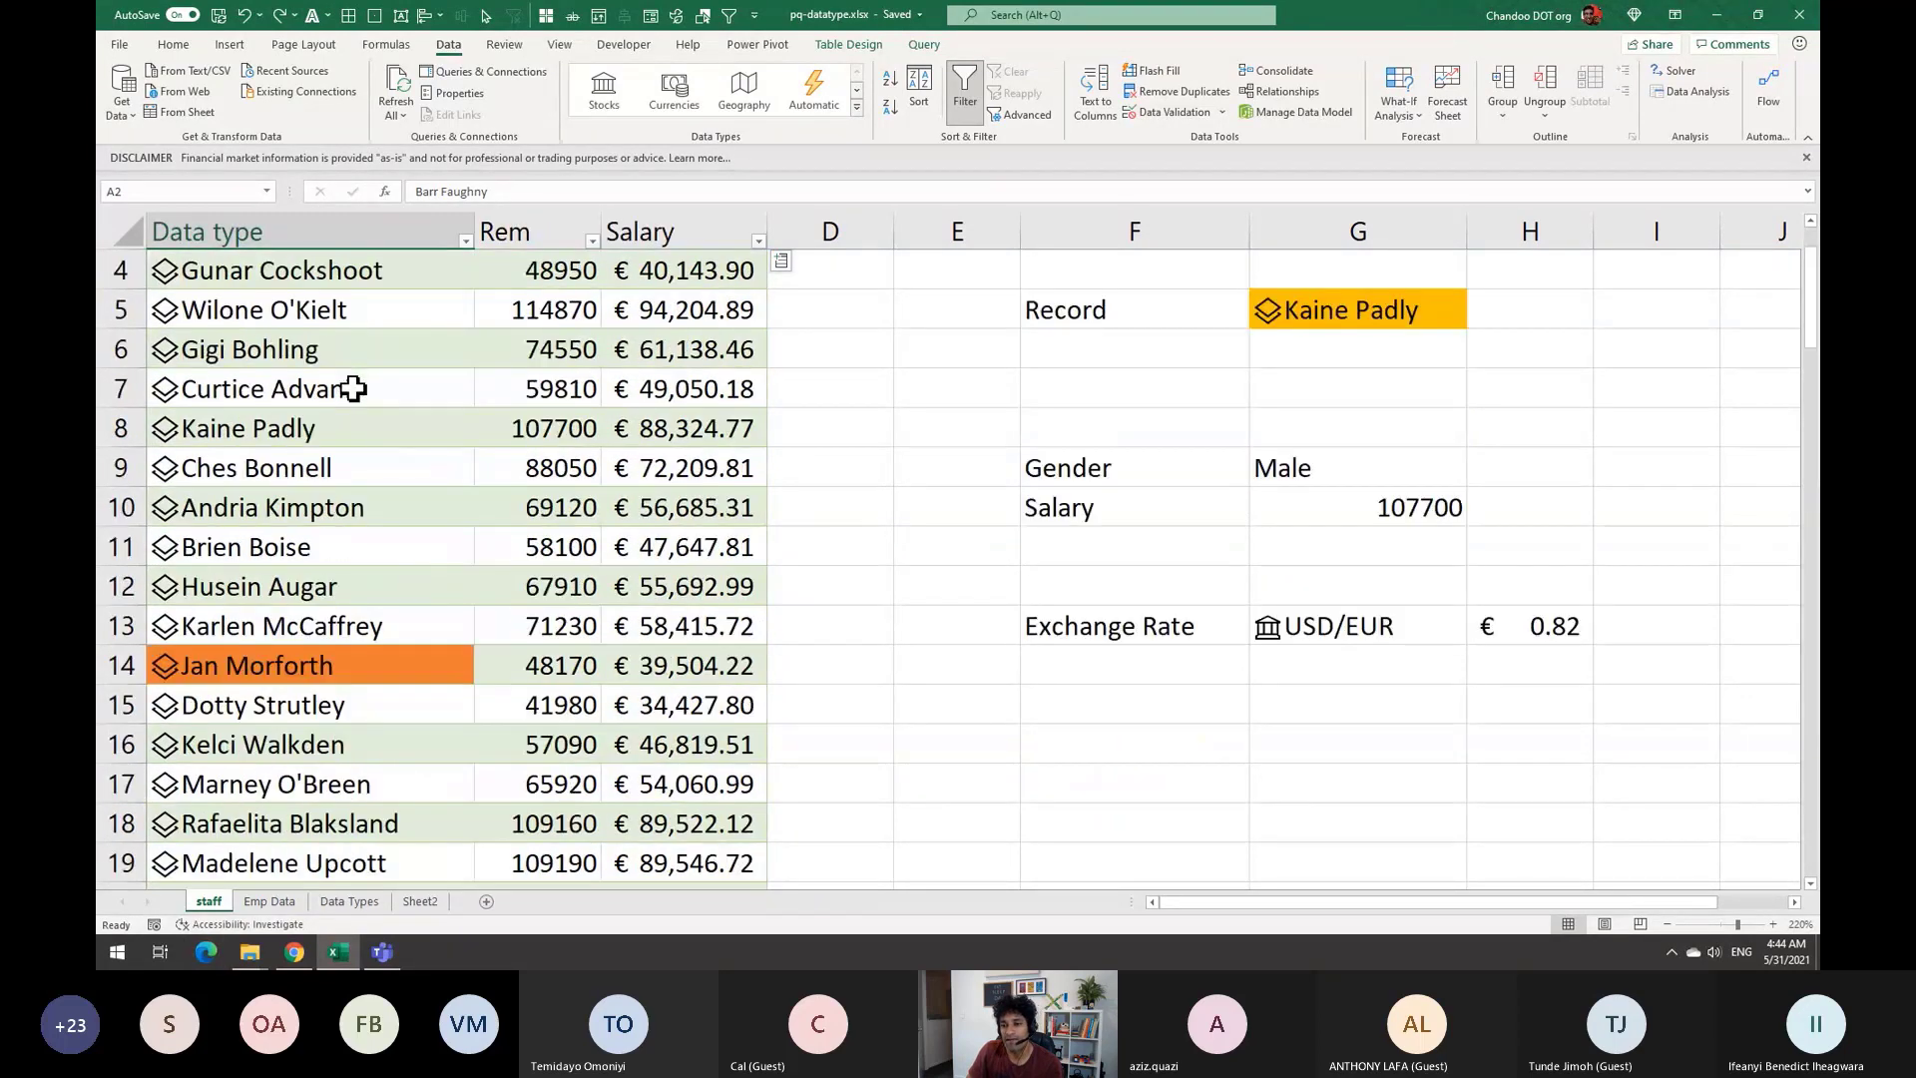
scroll(354, 389, "up", 1)
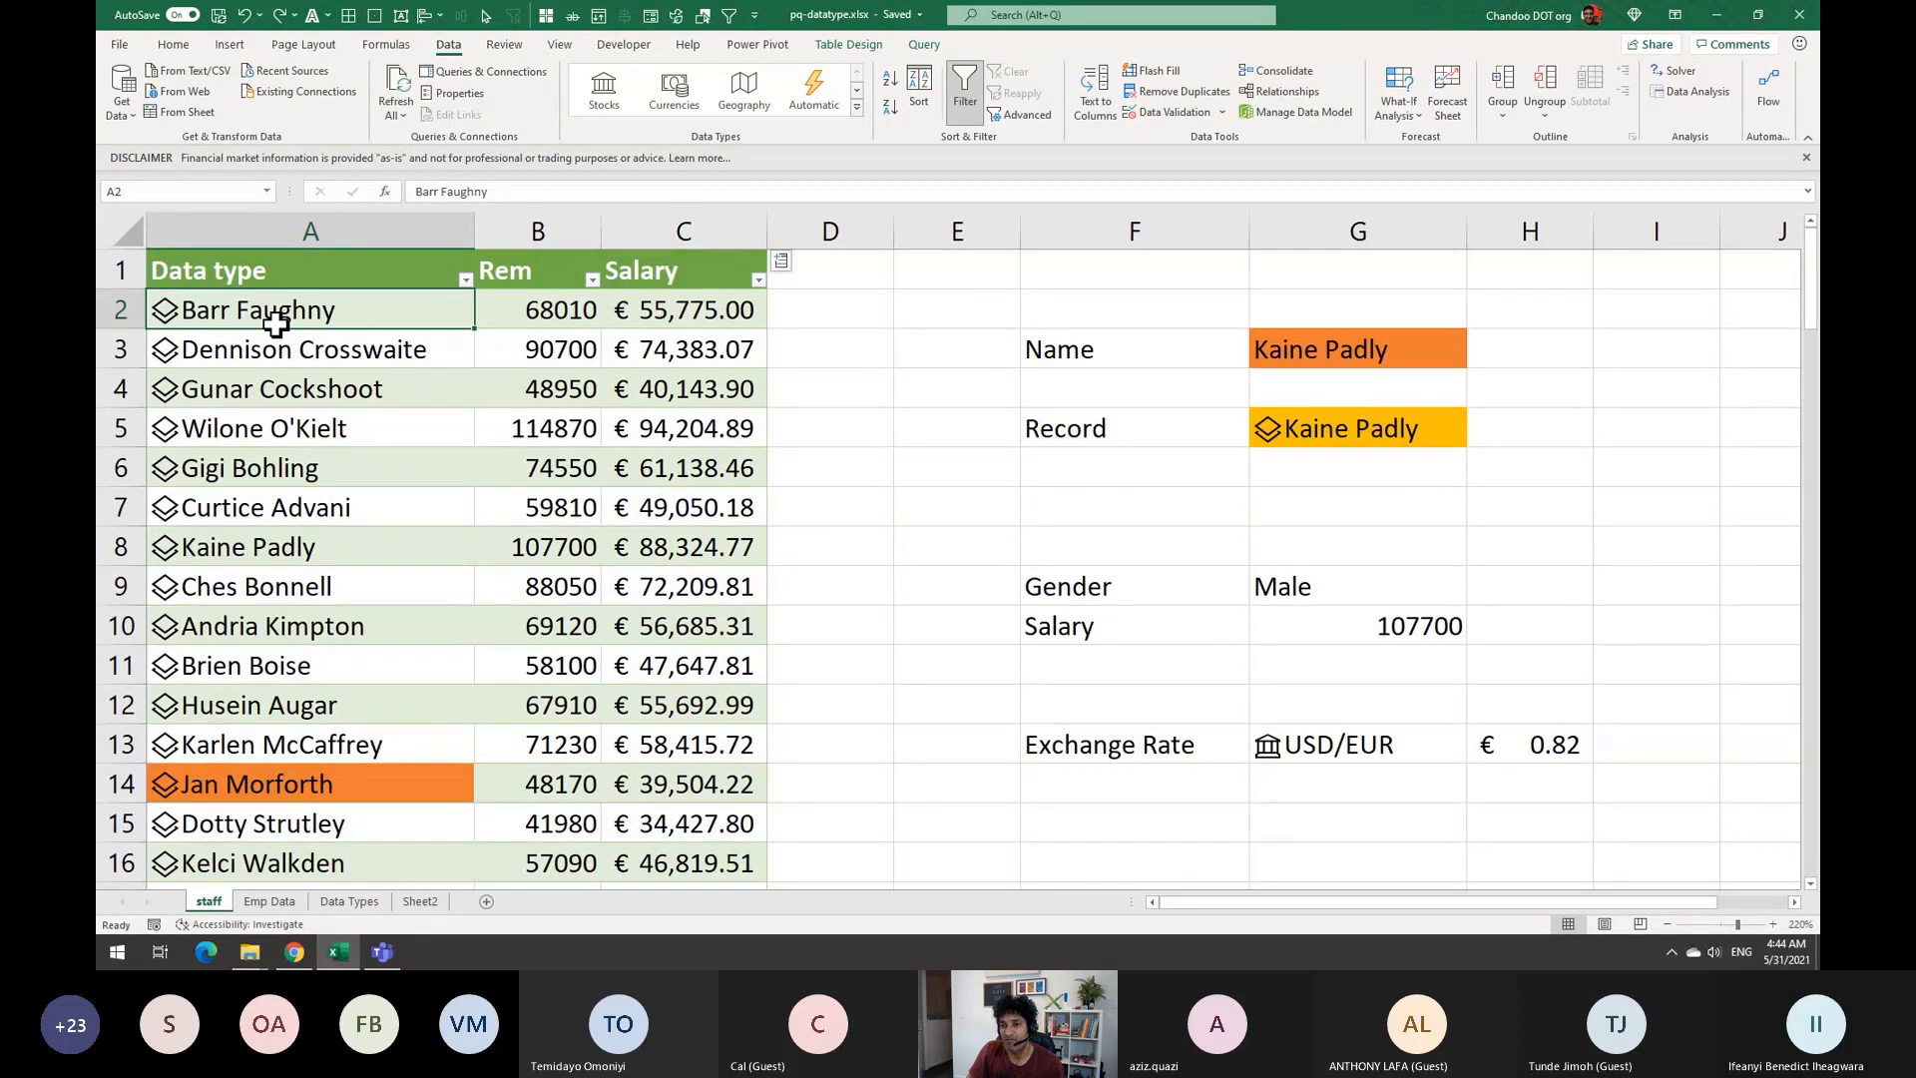
left_click(278, 902)
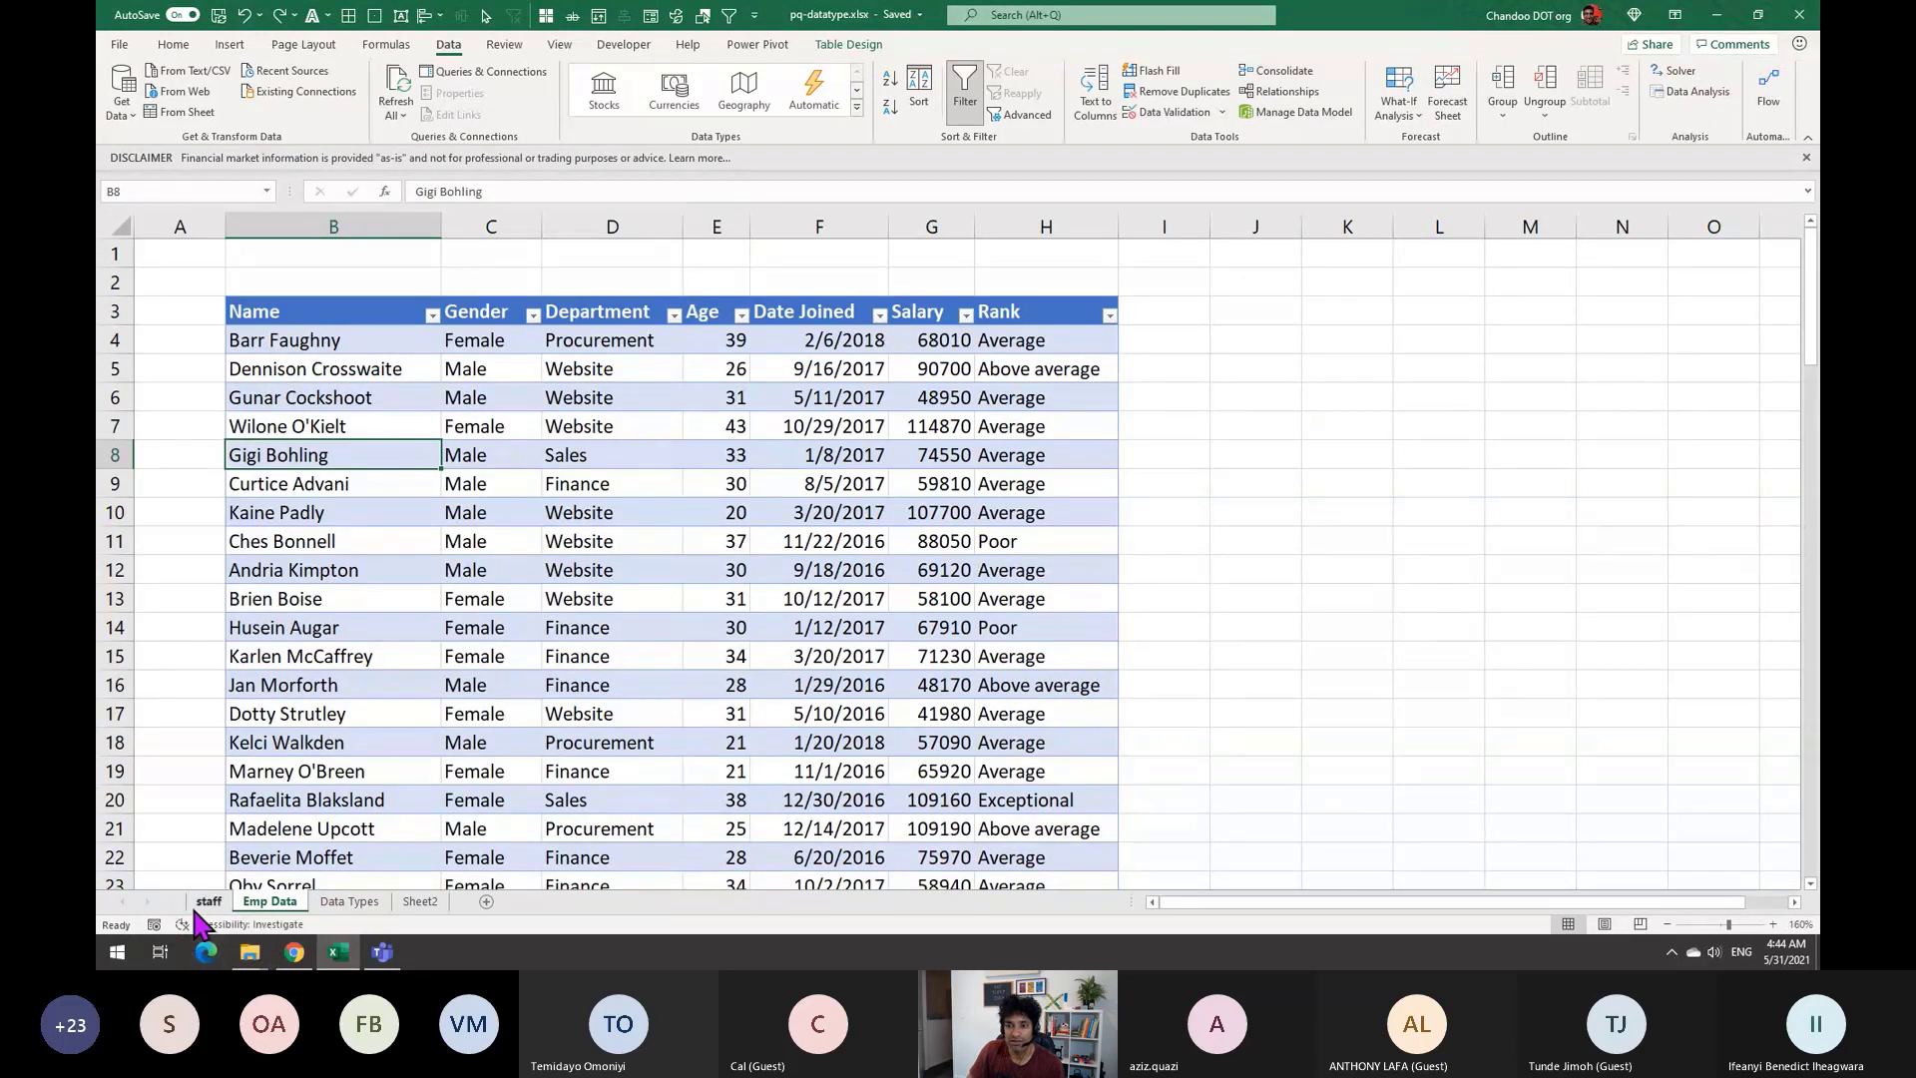
left_click(207, 901)
left_click(385, 351)
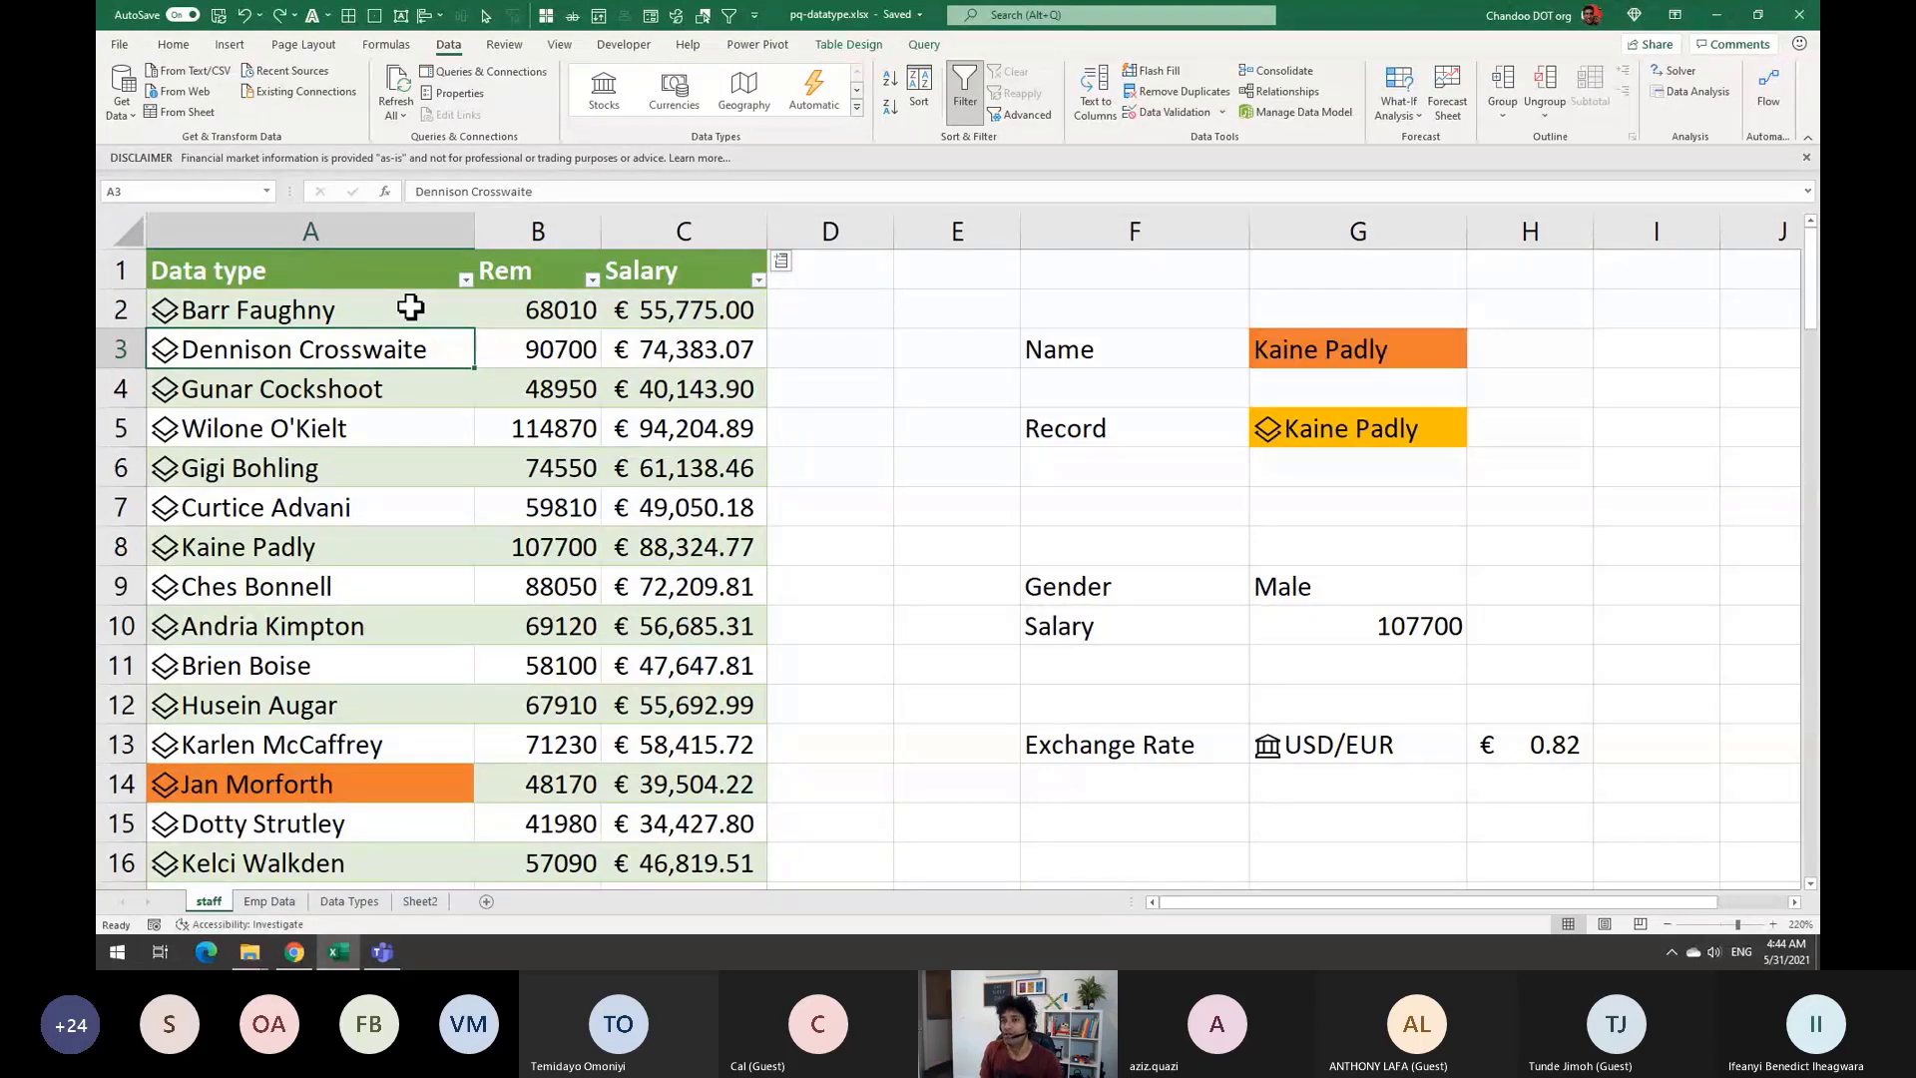
scroll(470, 530, "down", 8)
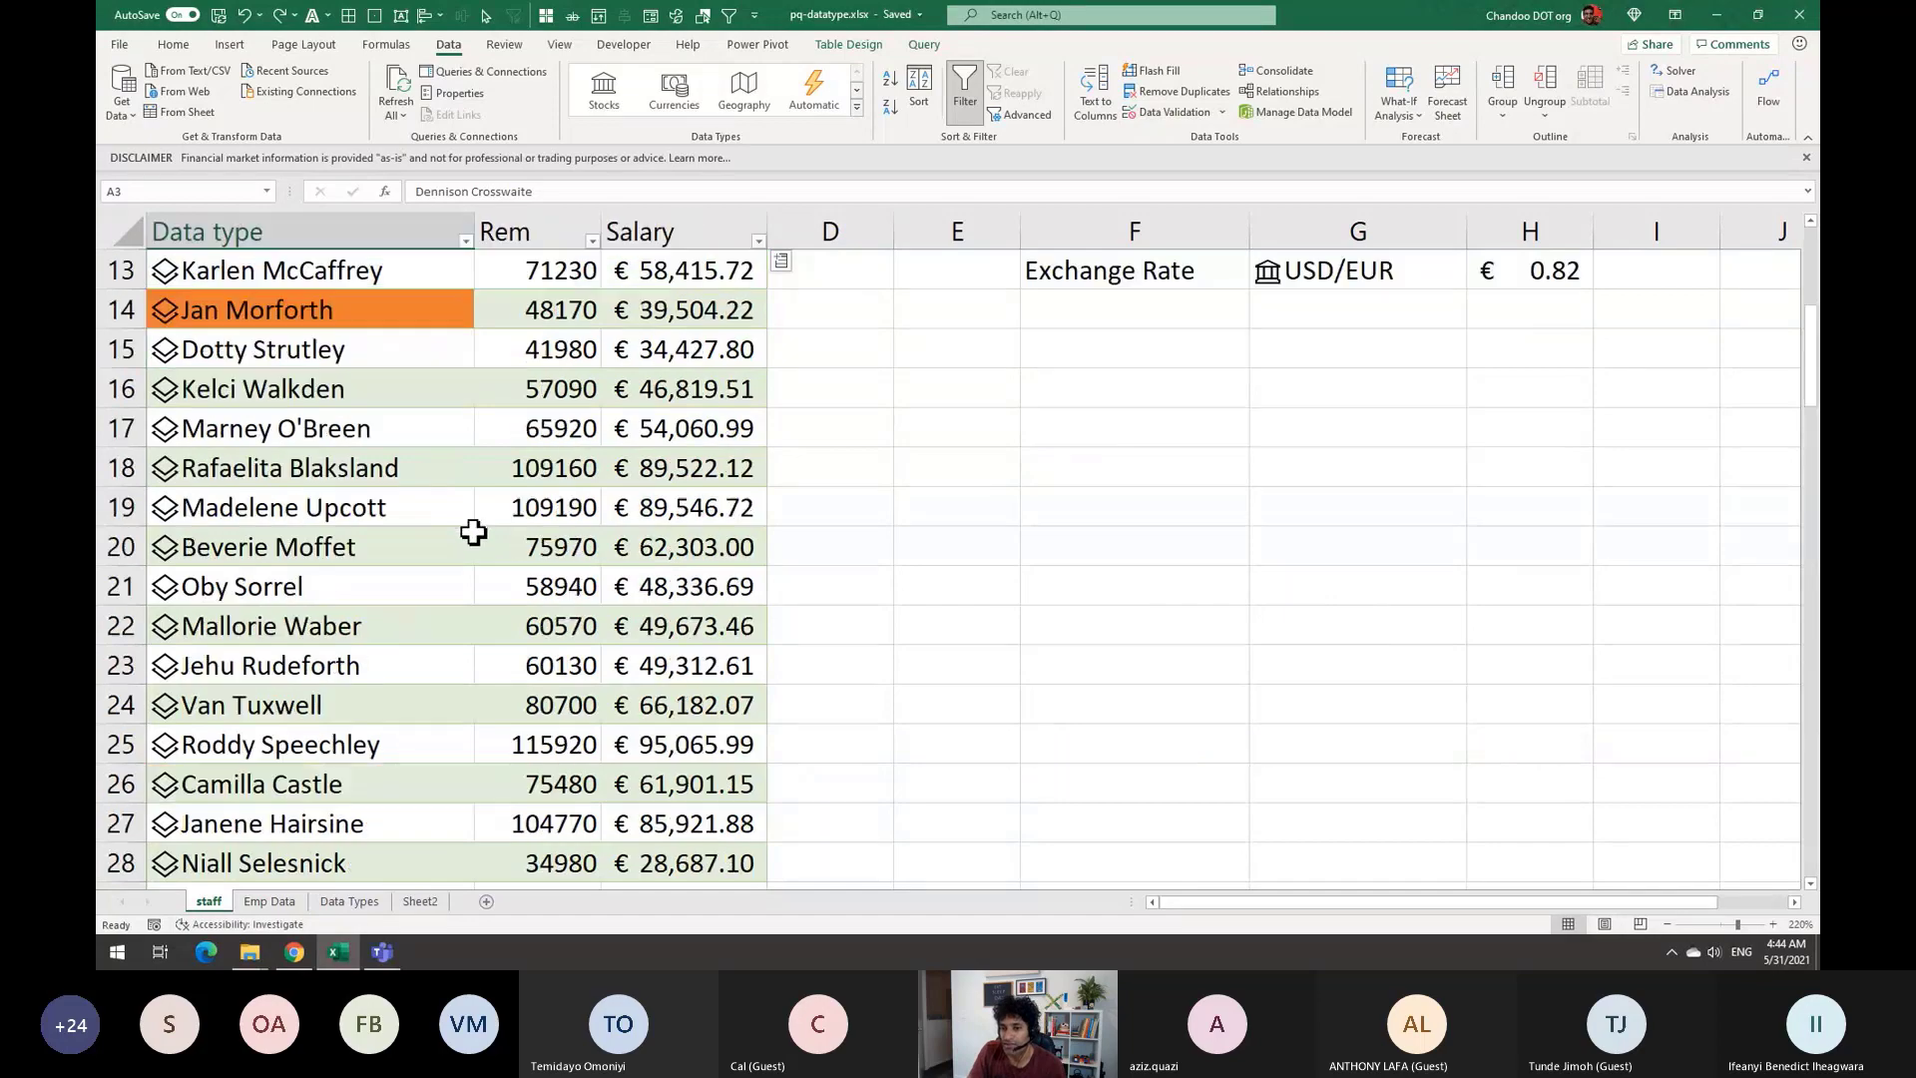
scroll(474, 519, "down", 8)
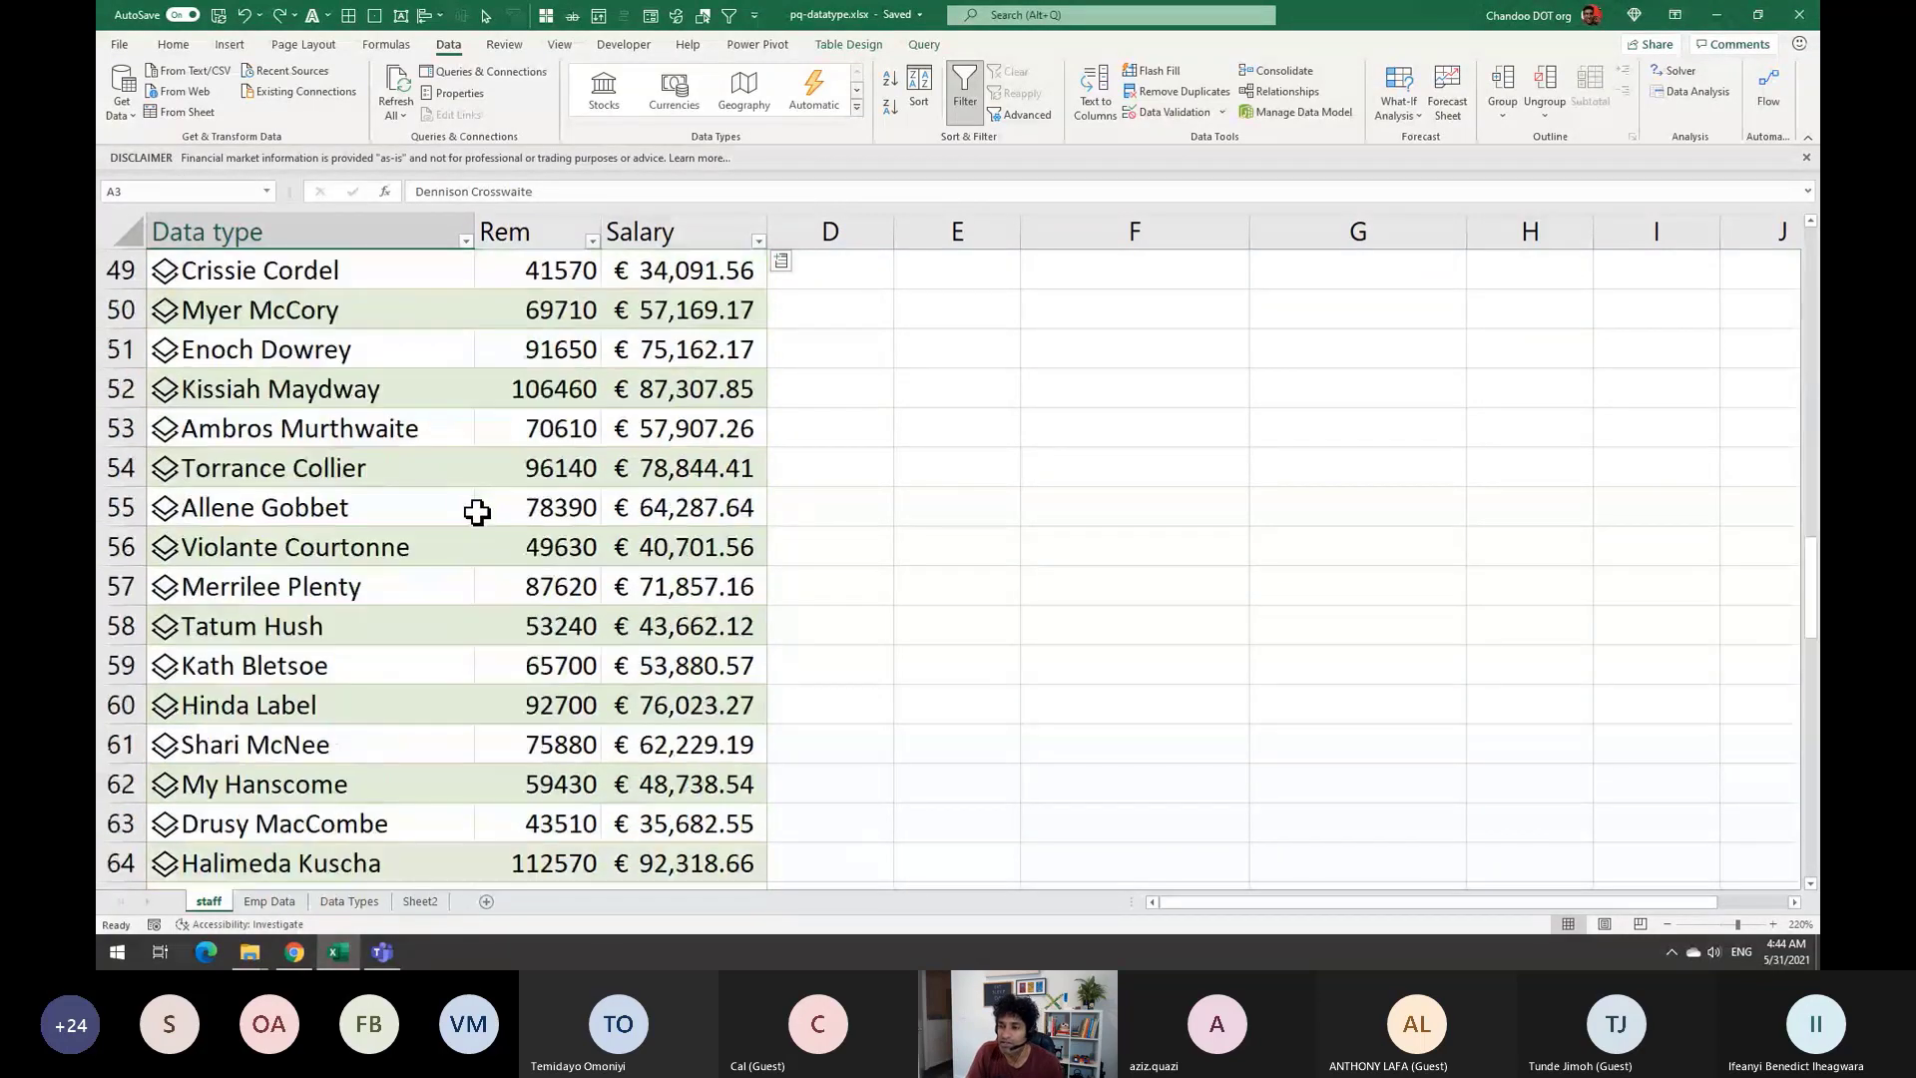
scroll(470, 479, "up", 5)
scroll(470, 475, "up", 11)
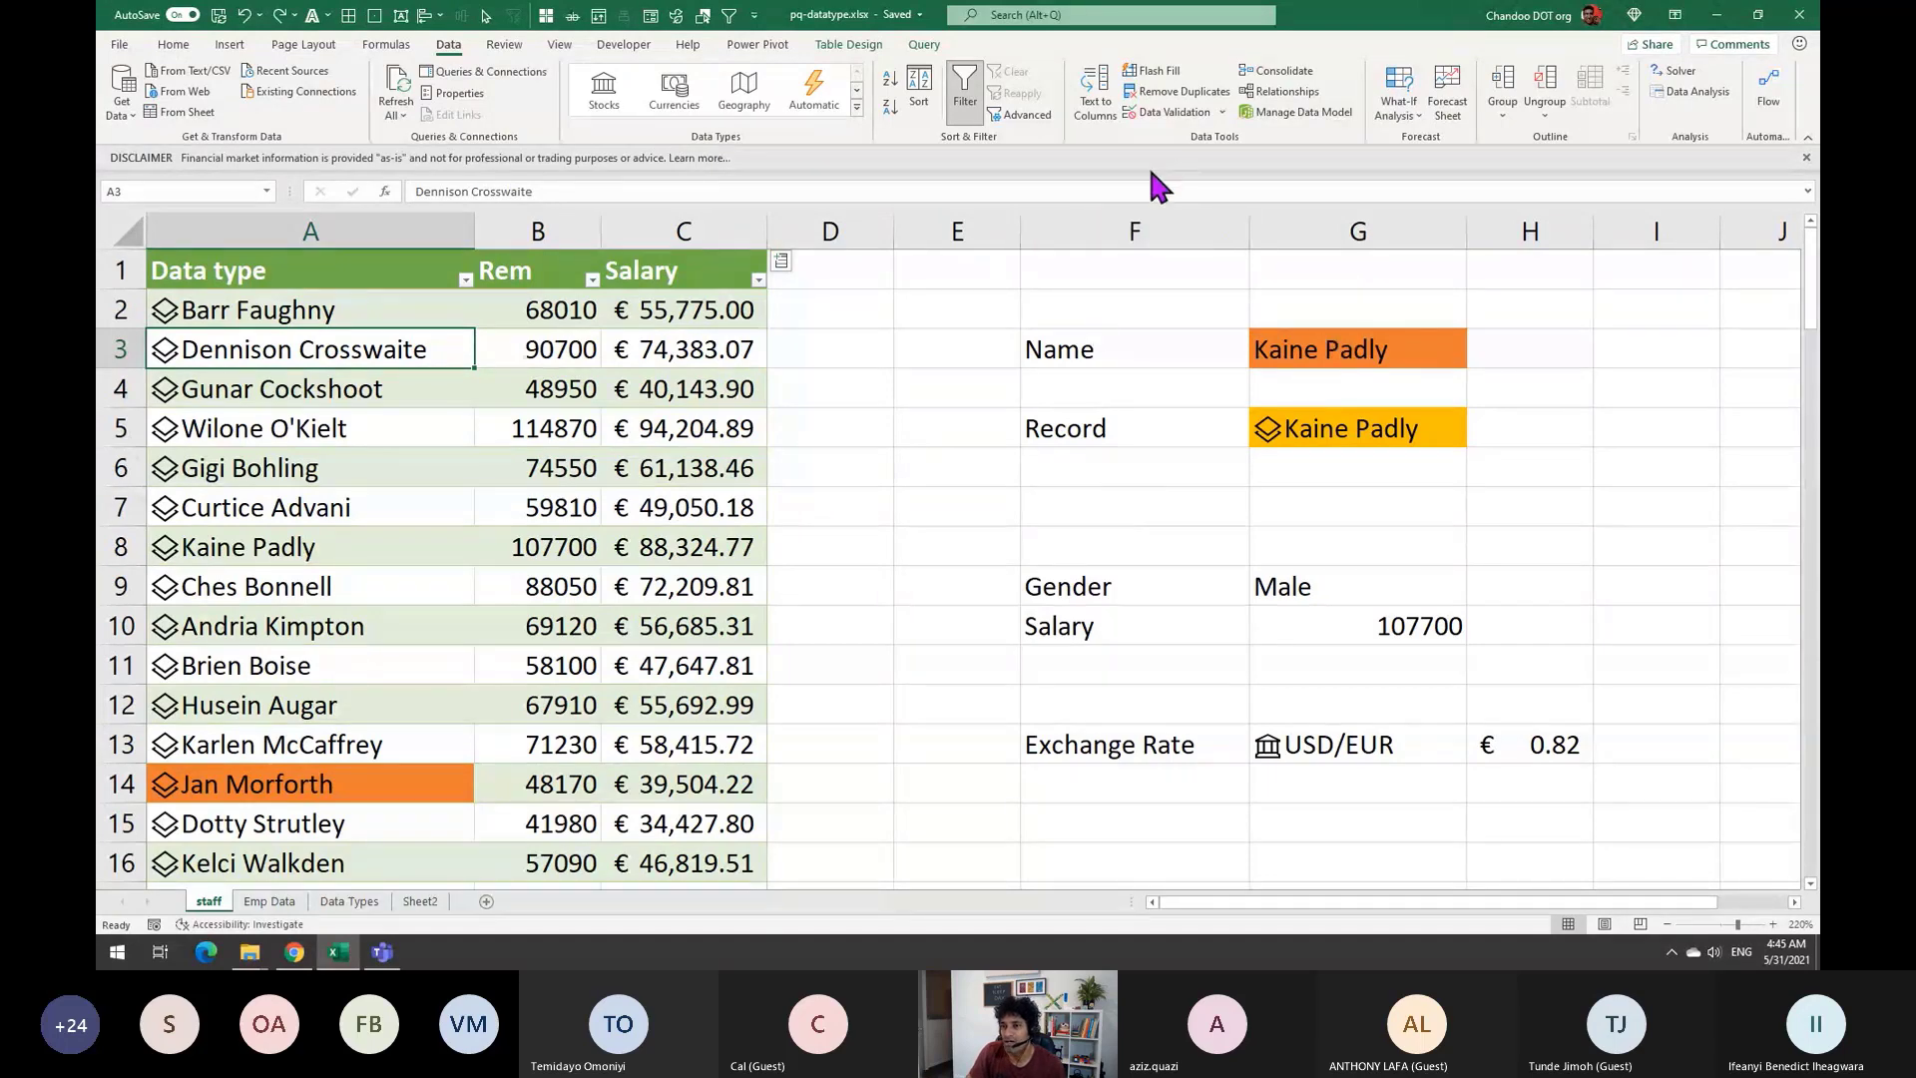
left_click(858, 510)
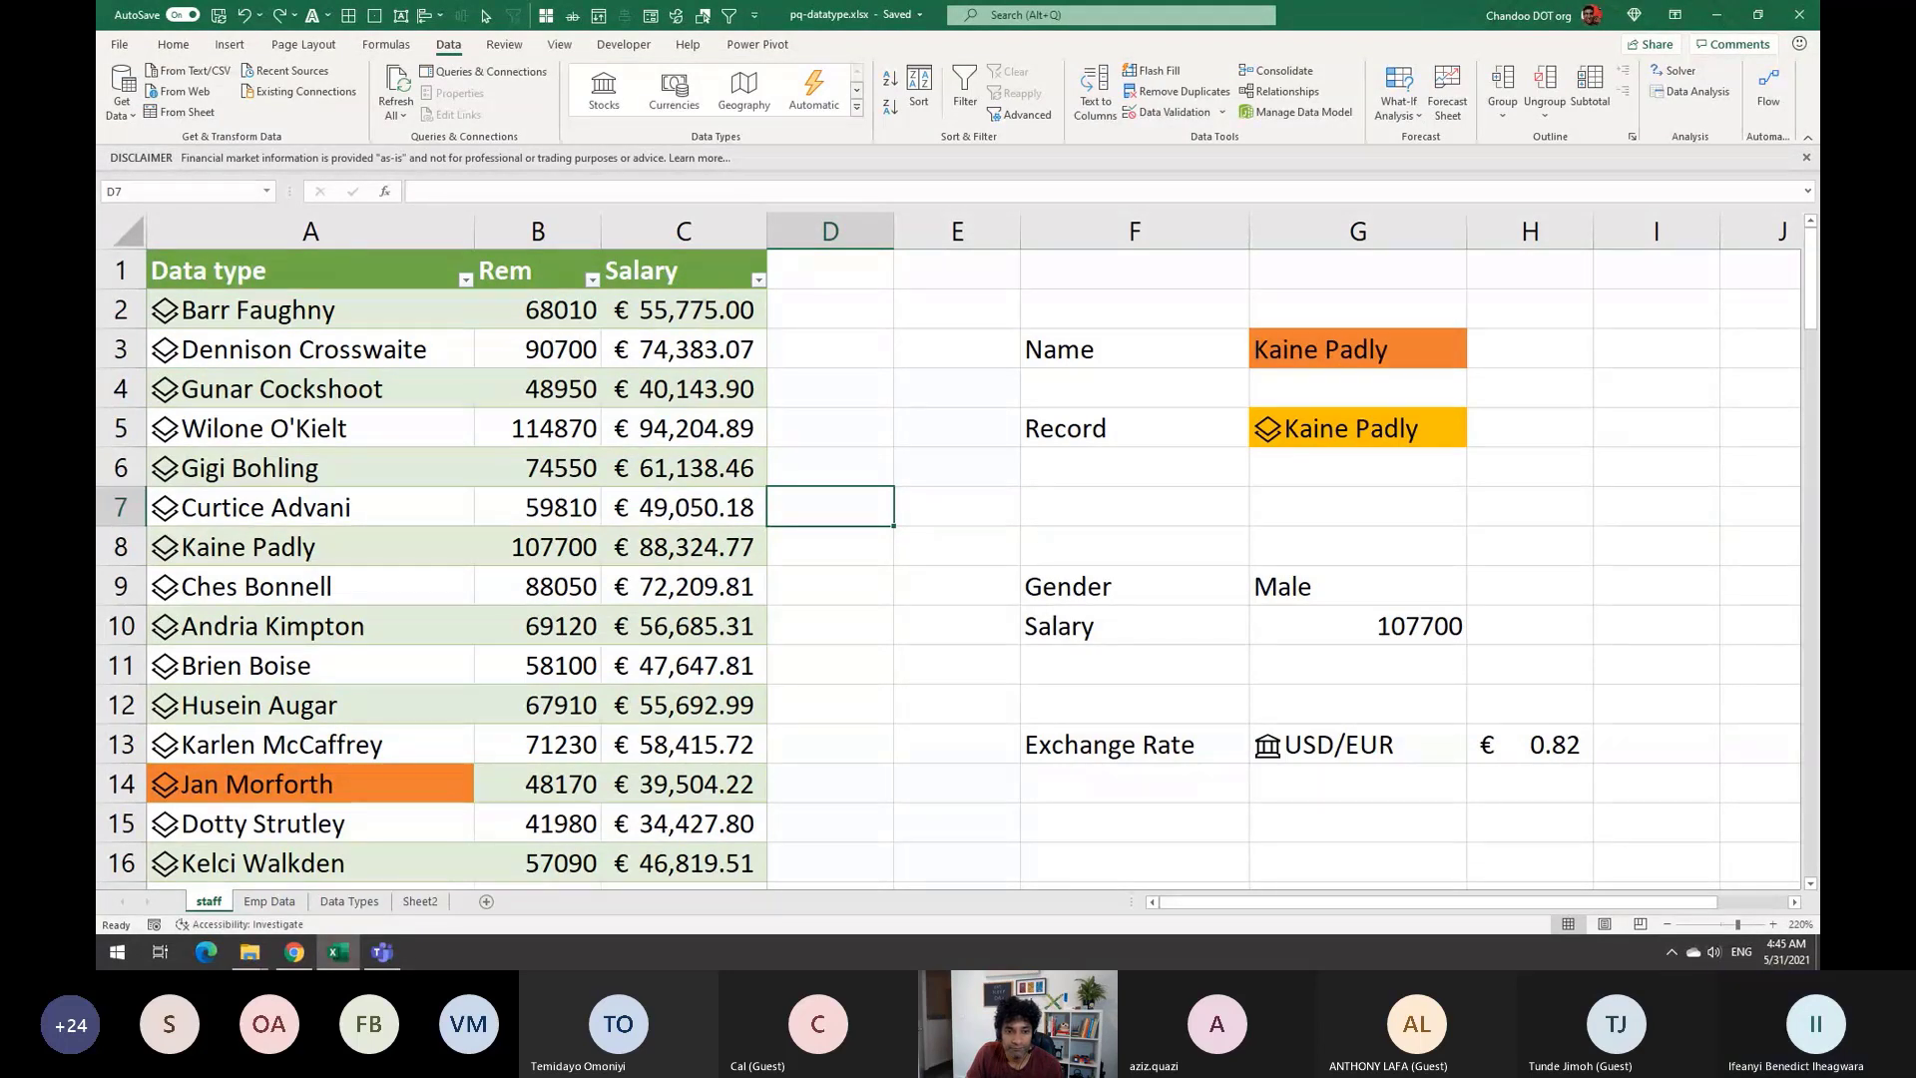
key("alt+Tab")
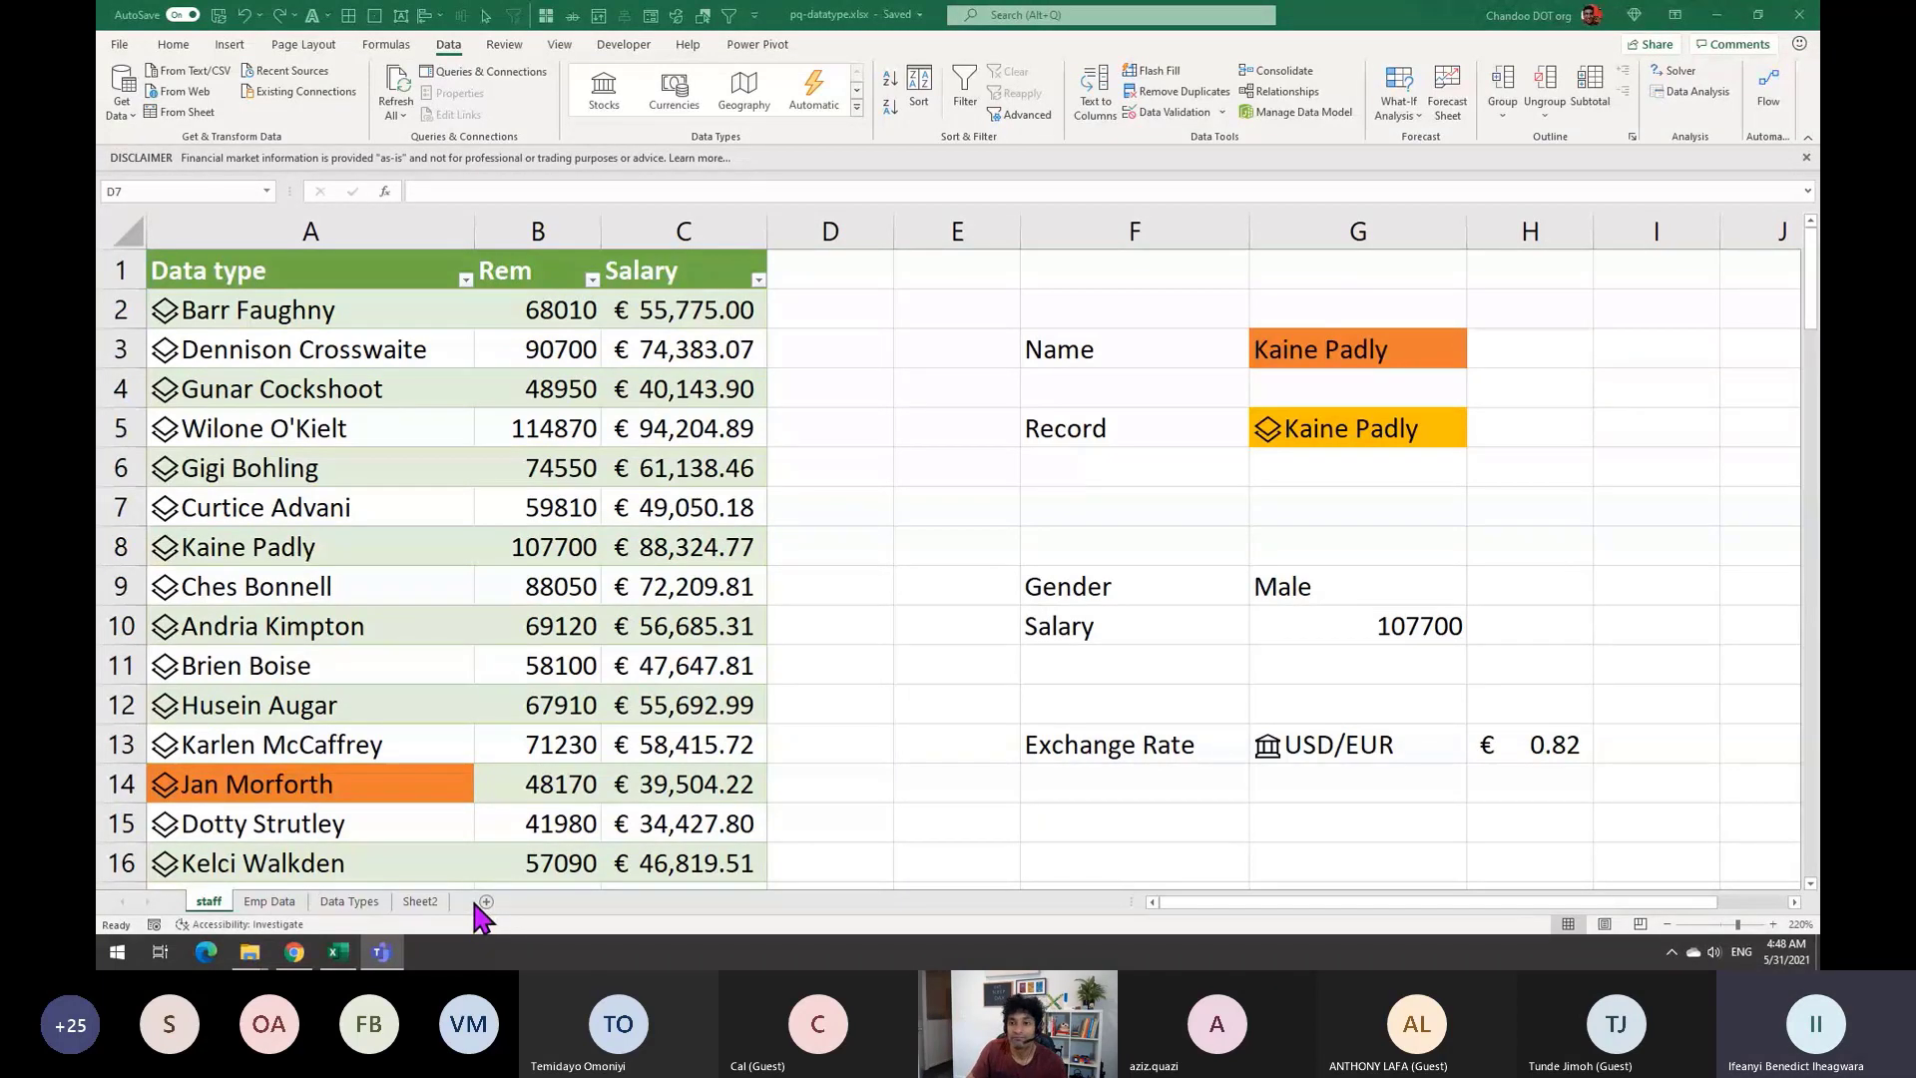
key("alt+Tab")
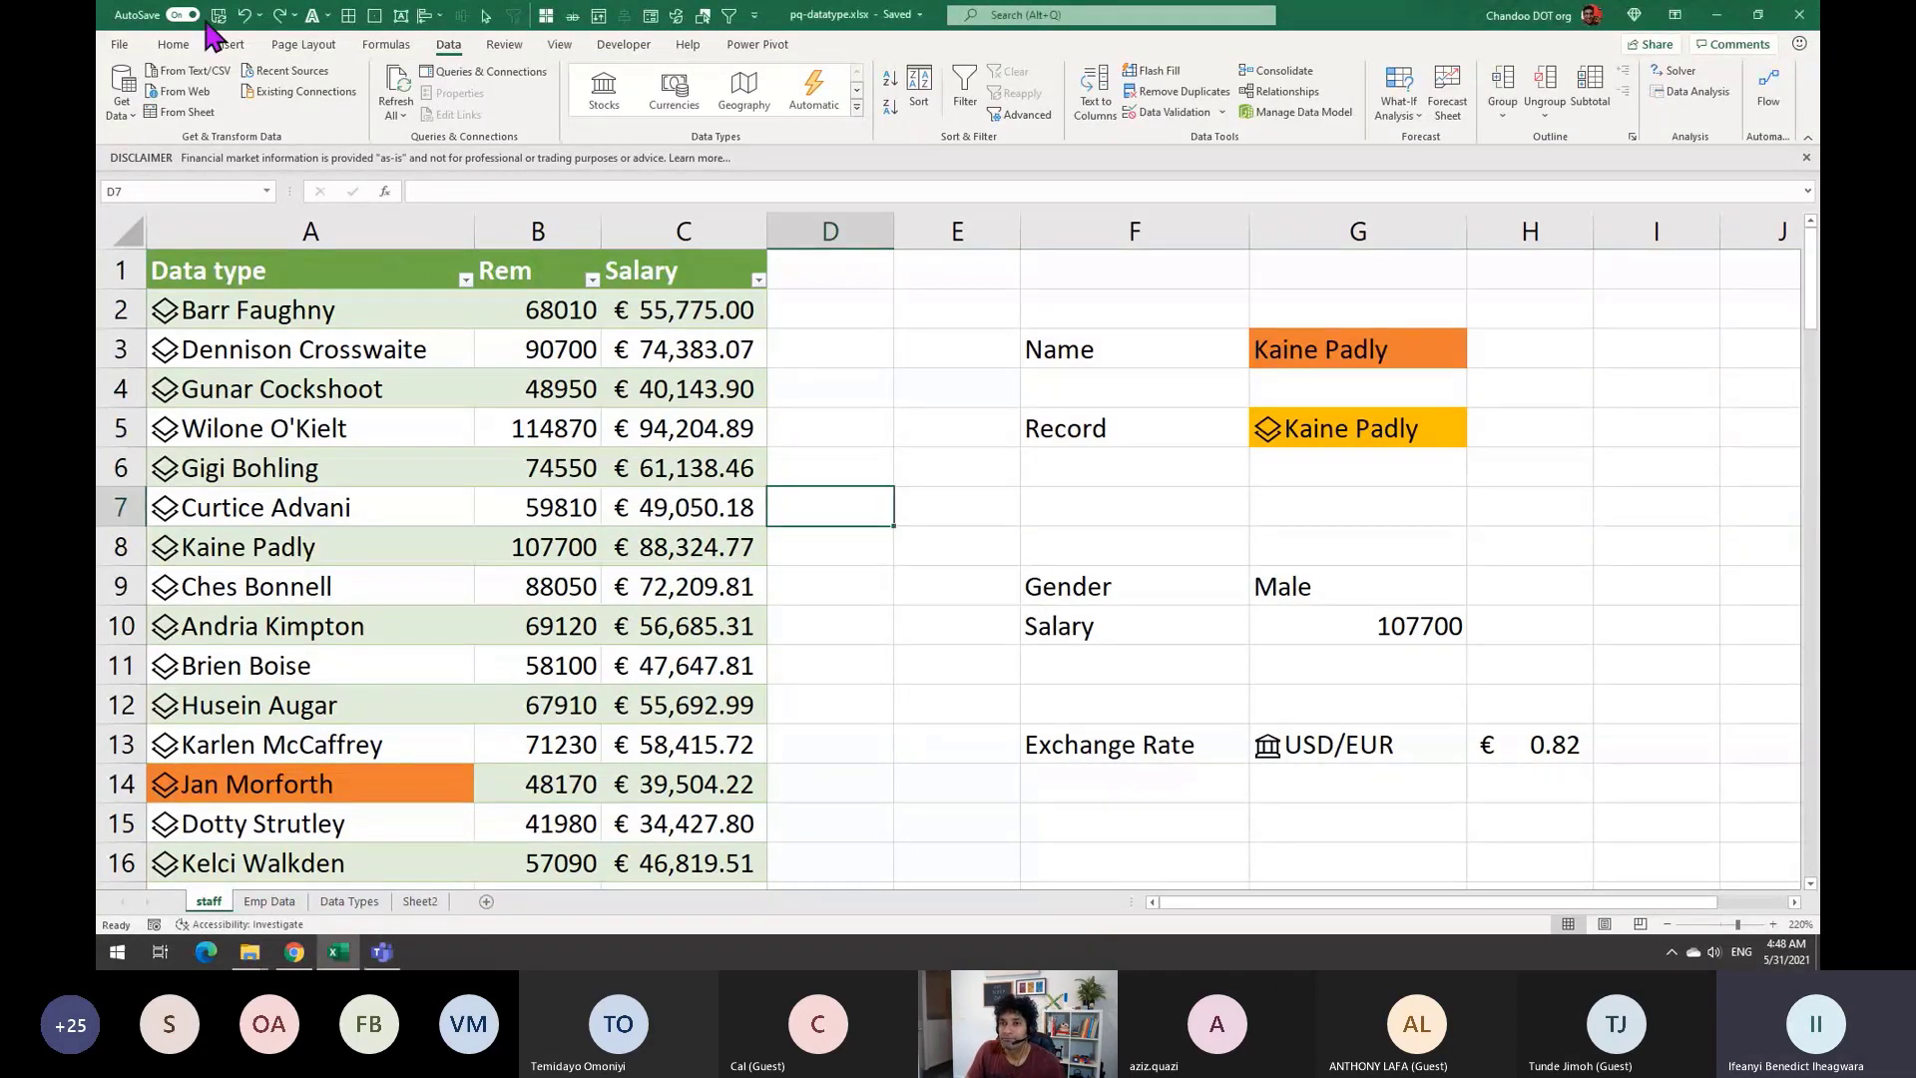